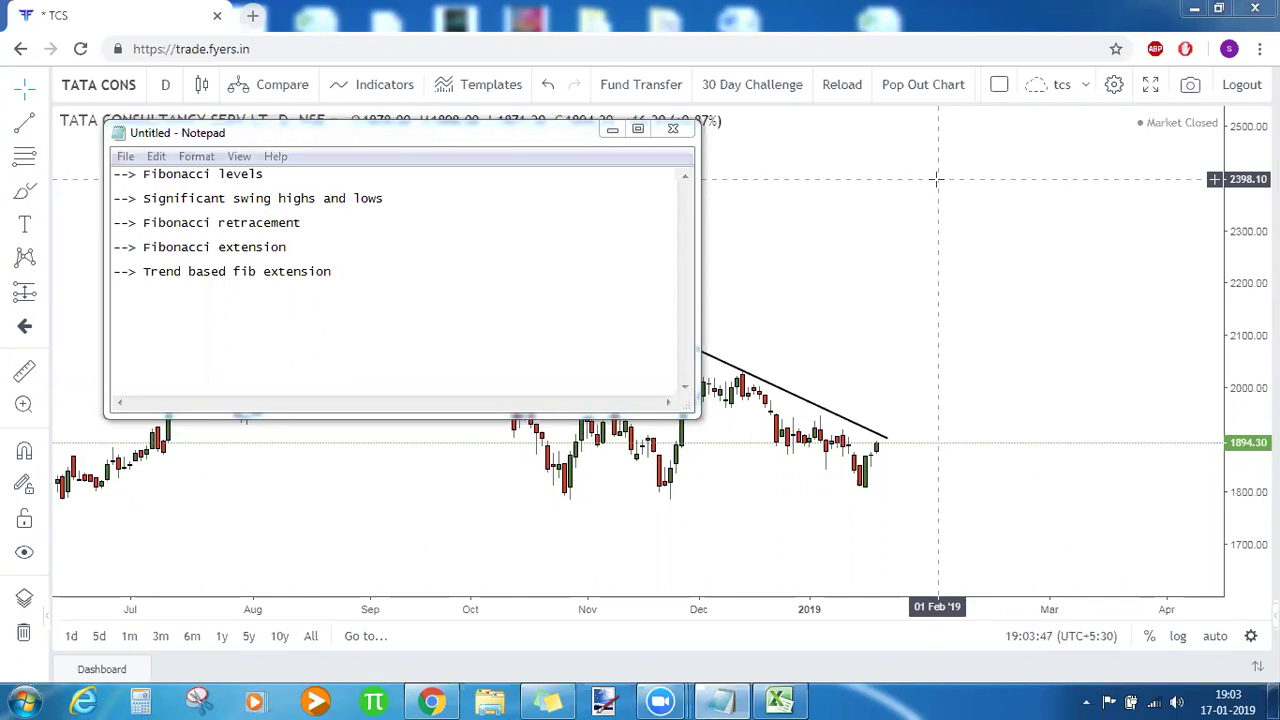
Switch to the fibonacci levels.xlsx workbook in Excel and label cell A4 "step 1".
left_click(937, 179)
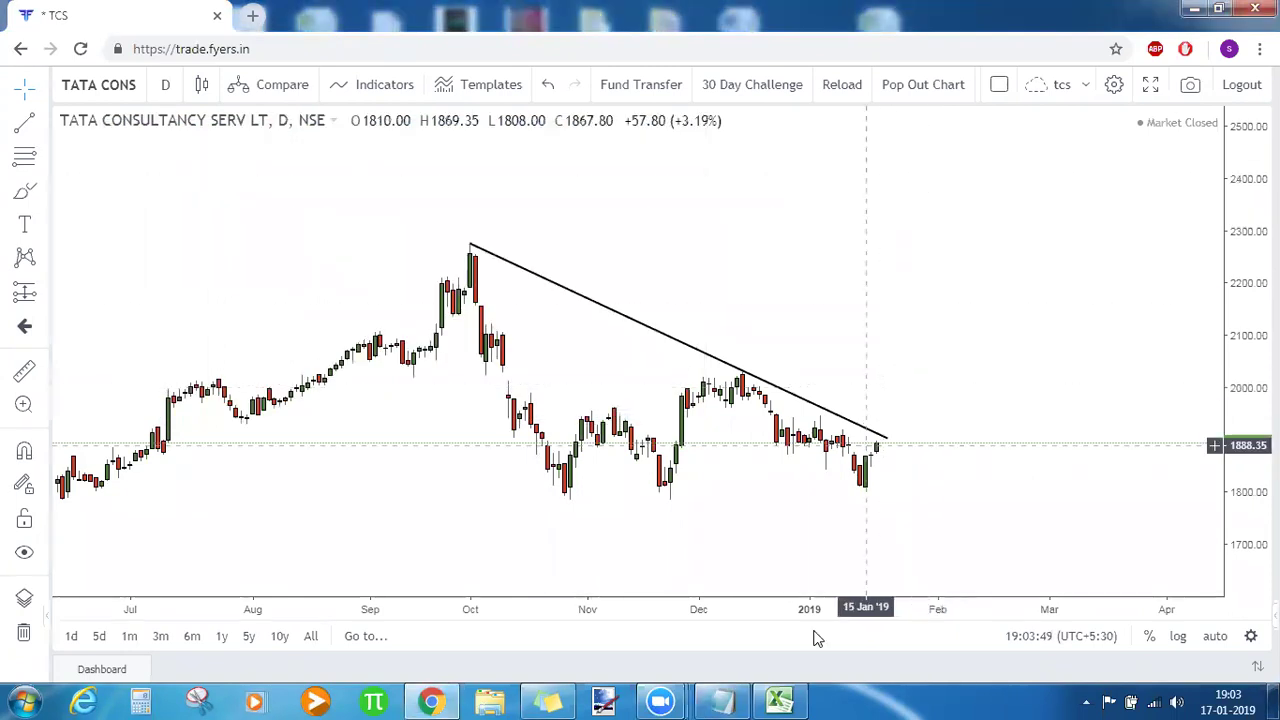
left_click(780, 700)
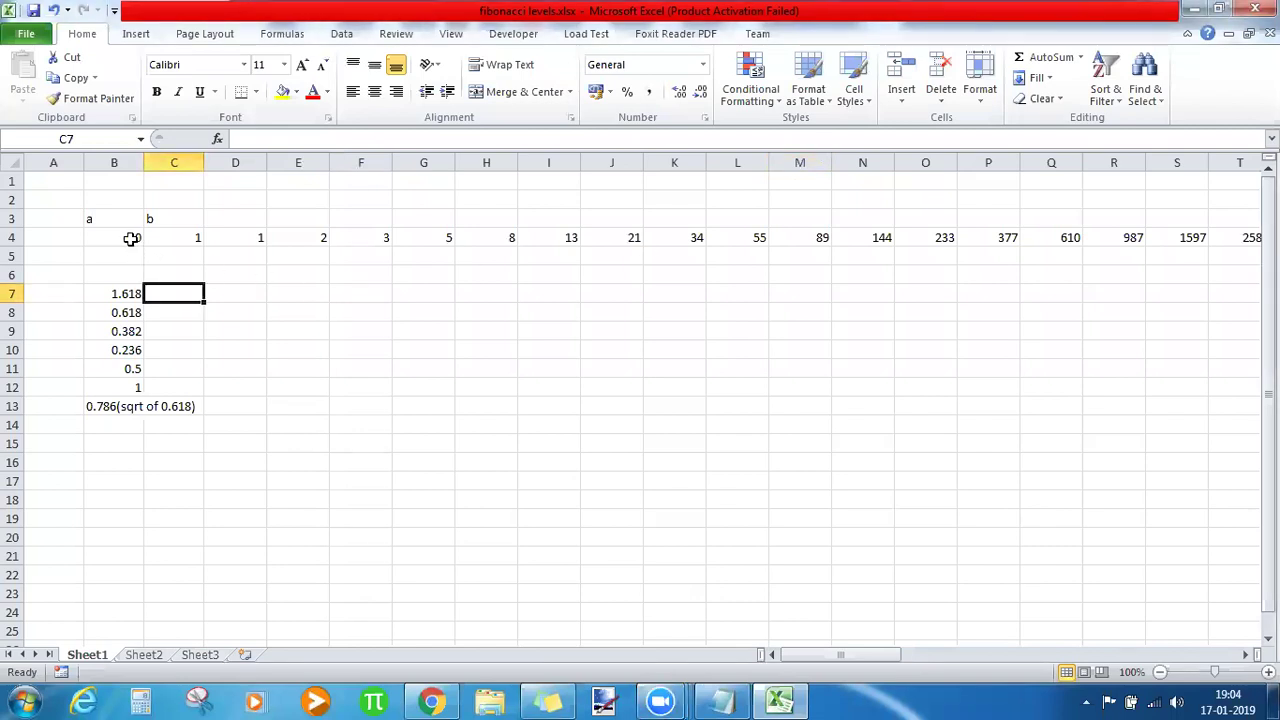
left_click(36, 252)
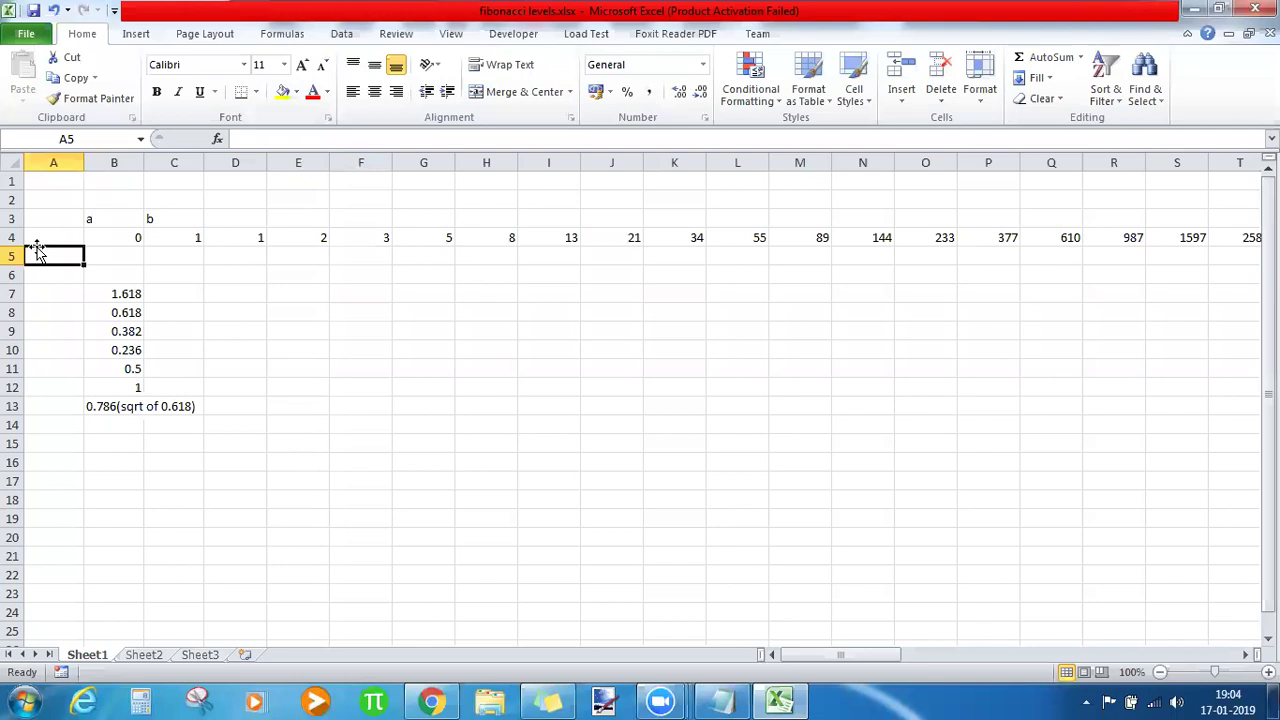
key("Up")
type("step 1")
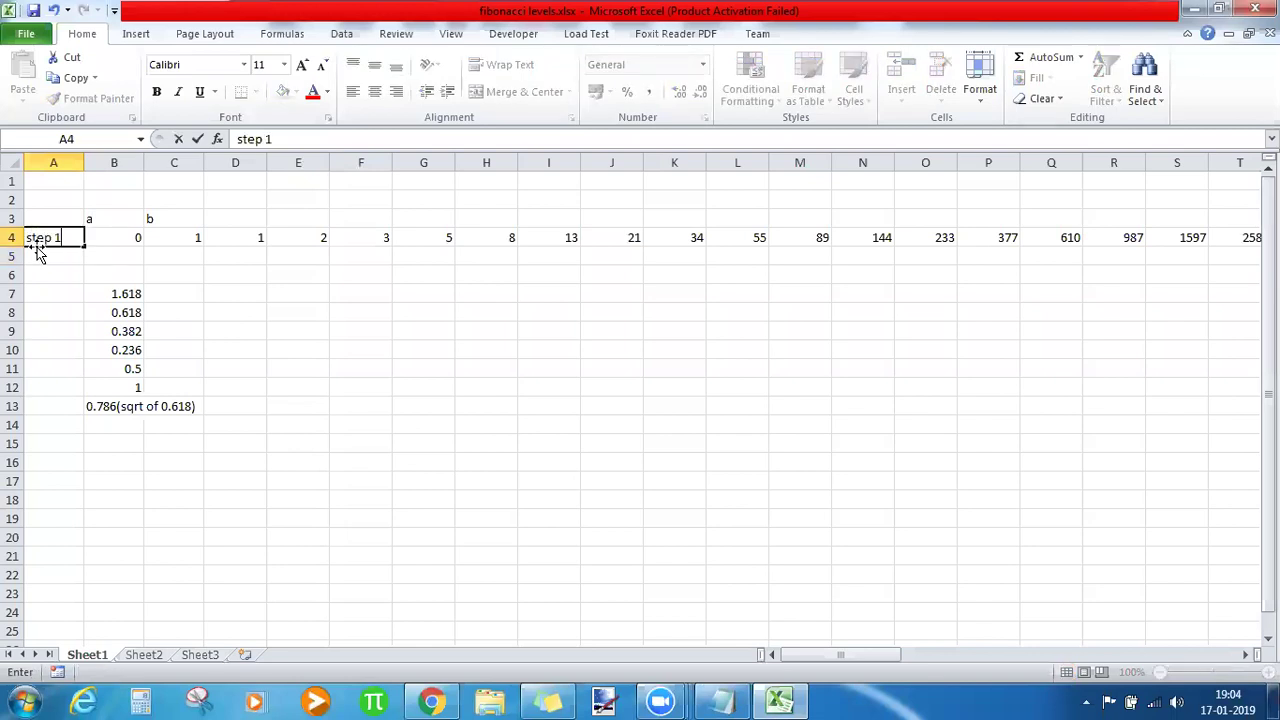
key("ctrl+Return")
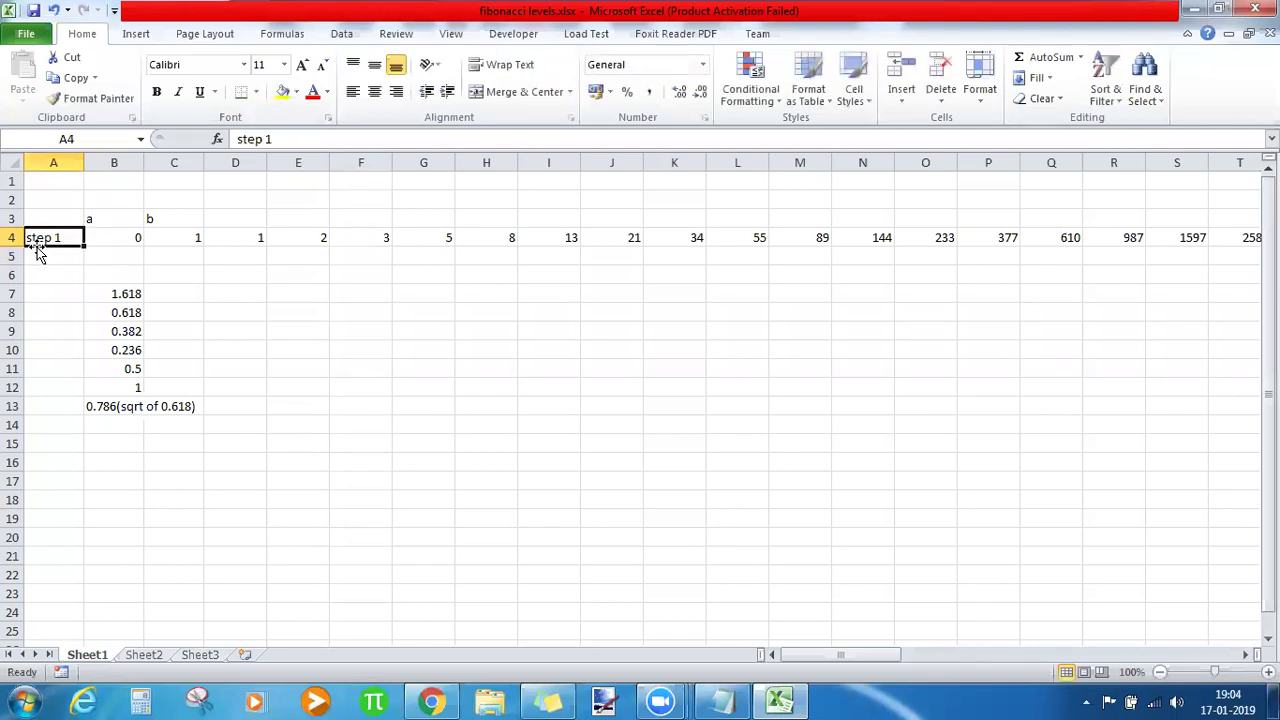
Examine the starting values in B4 and C4 and the cells referenced by the formula in D4.
key("Right")
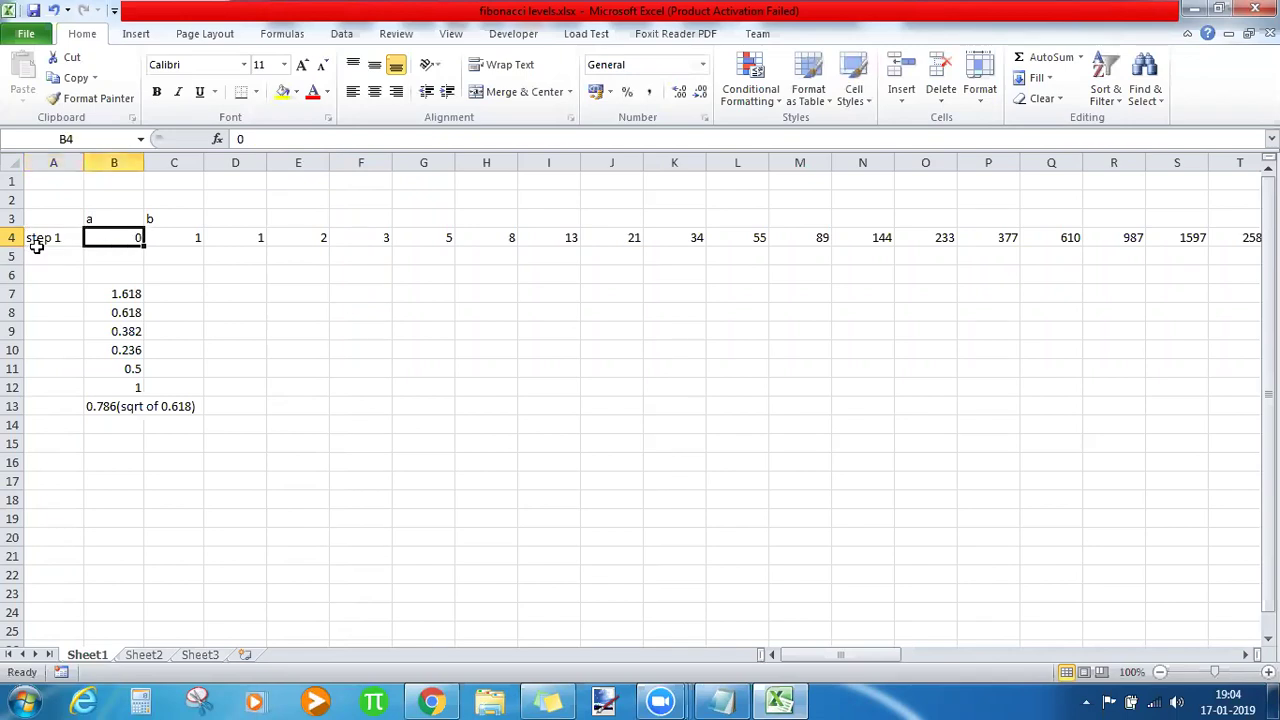
key("shift+Right")
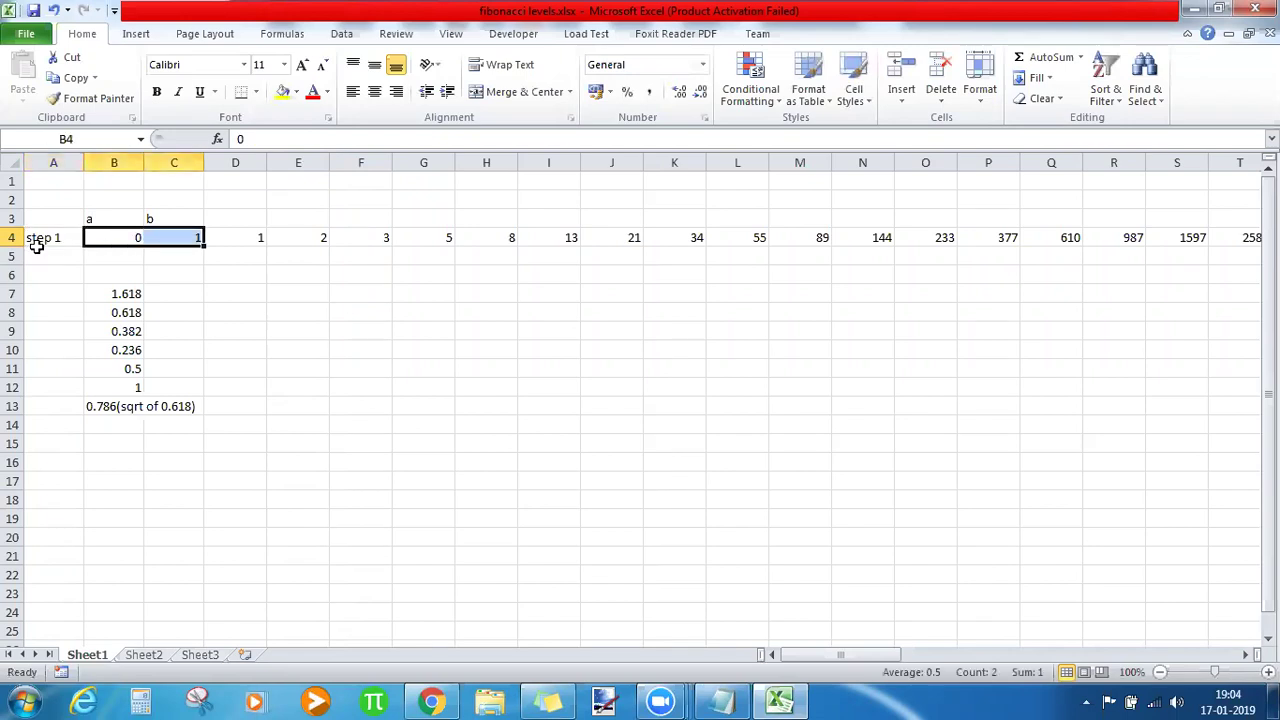
key("Left")
key("Right")
key("Right")
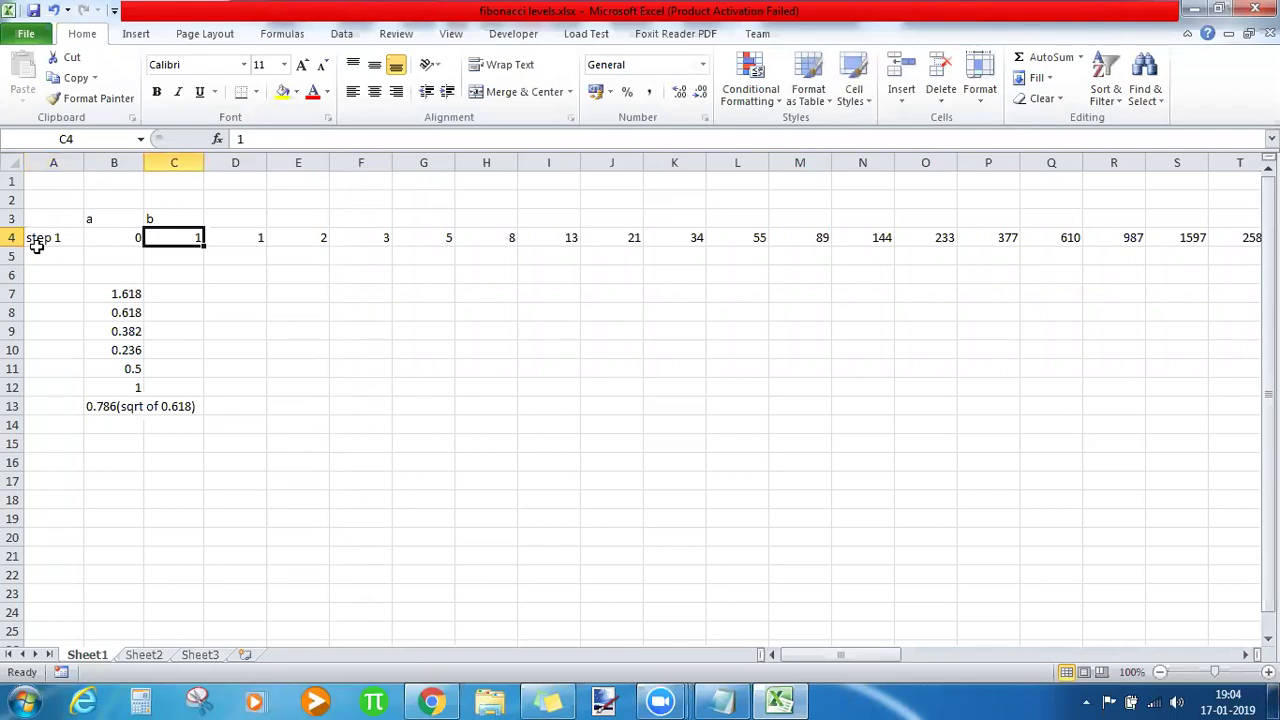
key("Right")
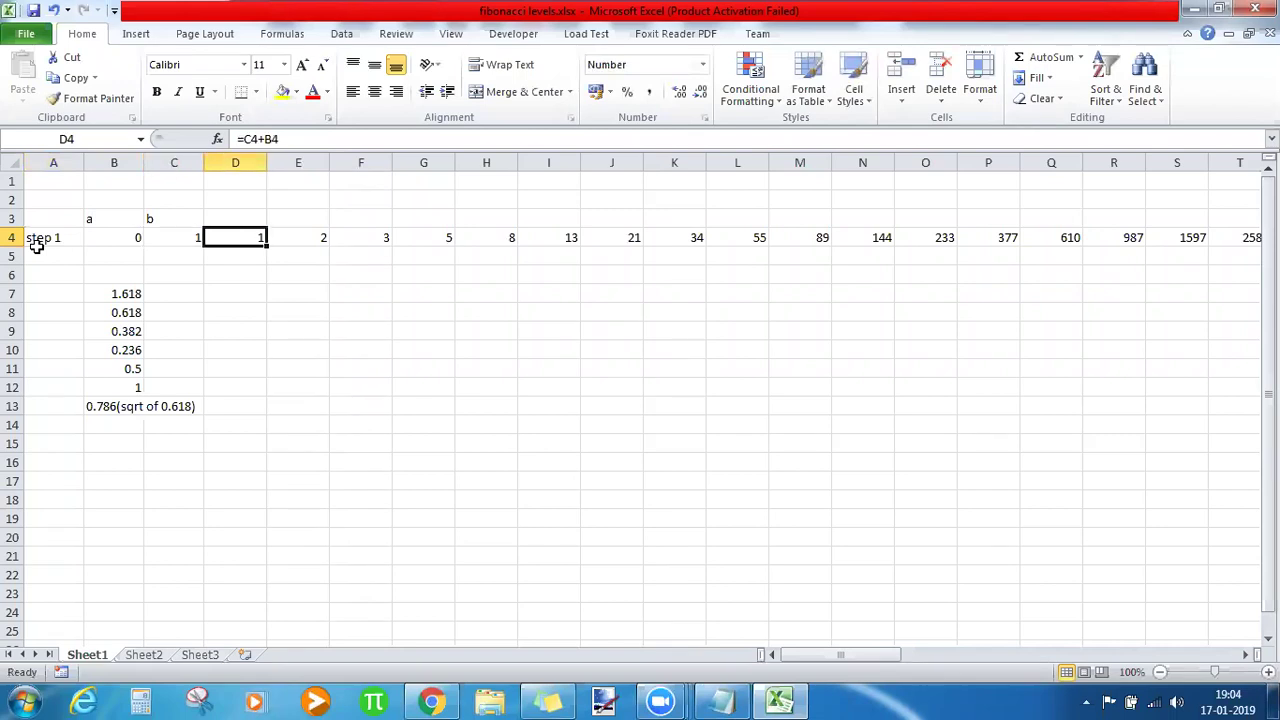
key("F2")
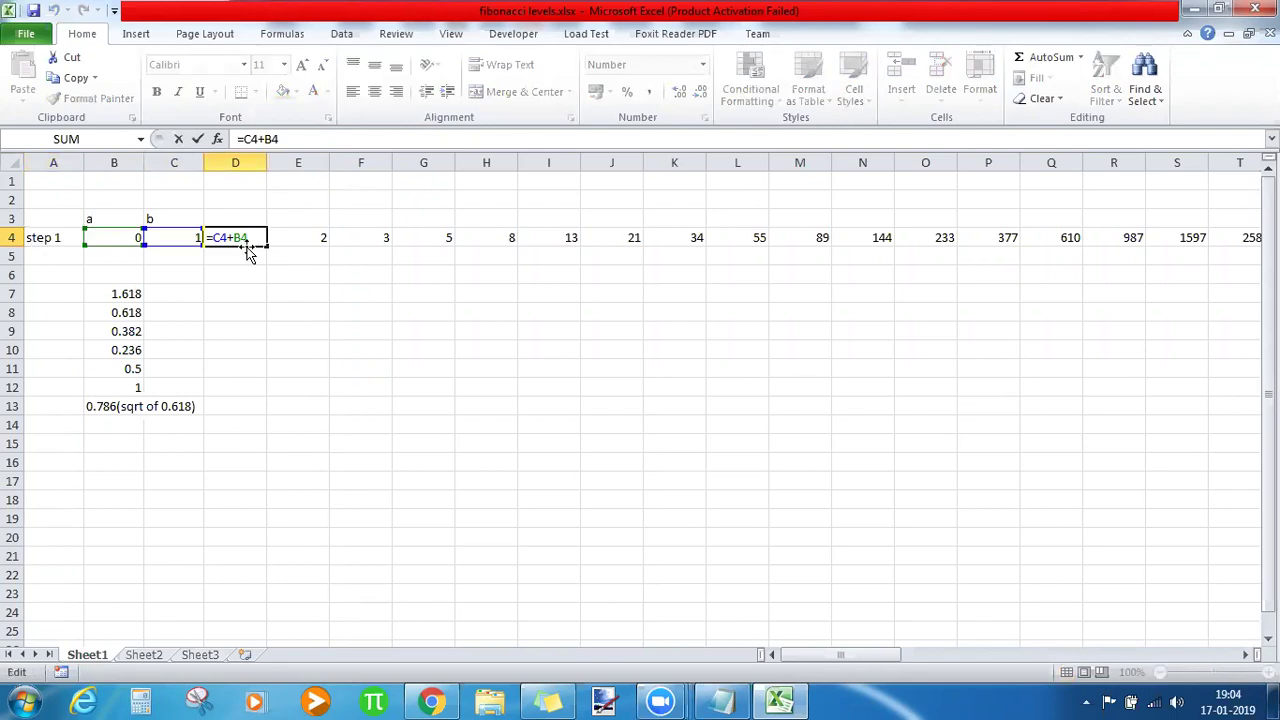
key("Escape")
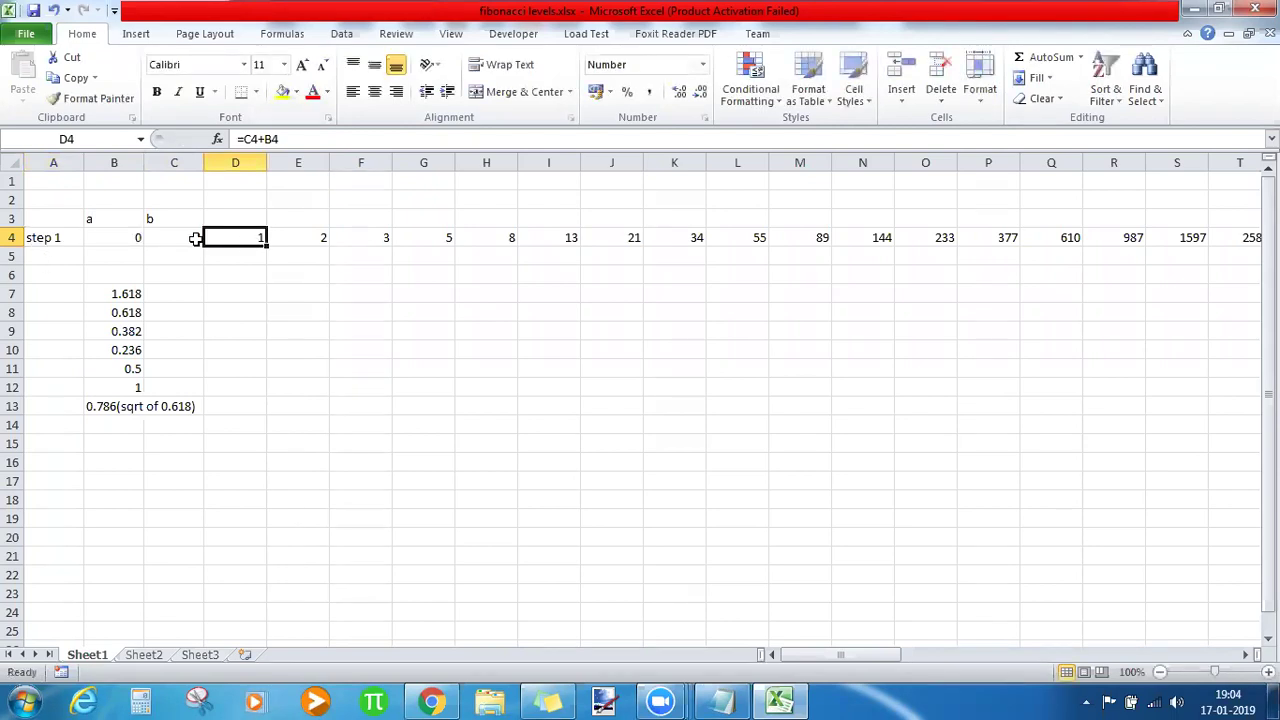
Examine how the formulas in E4, F4, I4 and J4 add the two preceding cells.
left_click(282, 244)
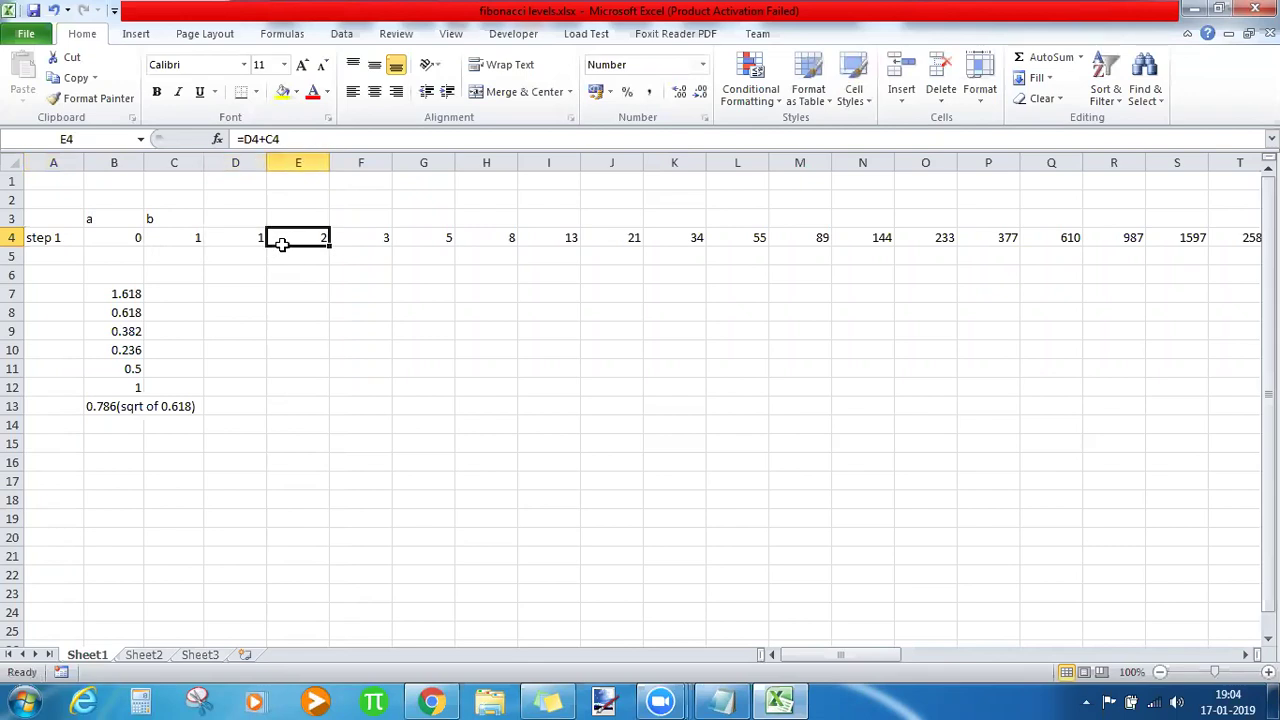
key("F2")
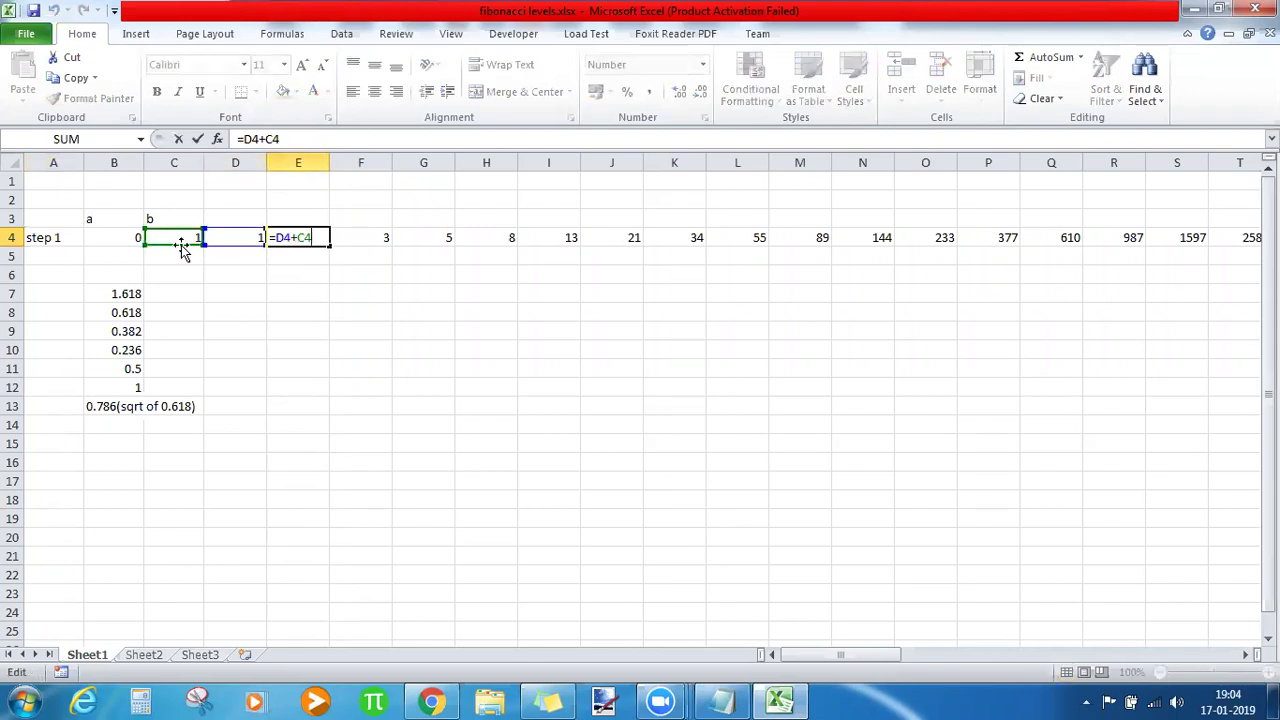
key("Escape")
left_click(361, 238)
key("F2")
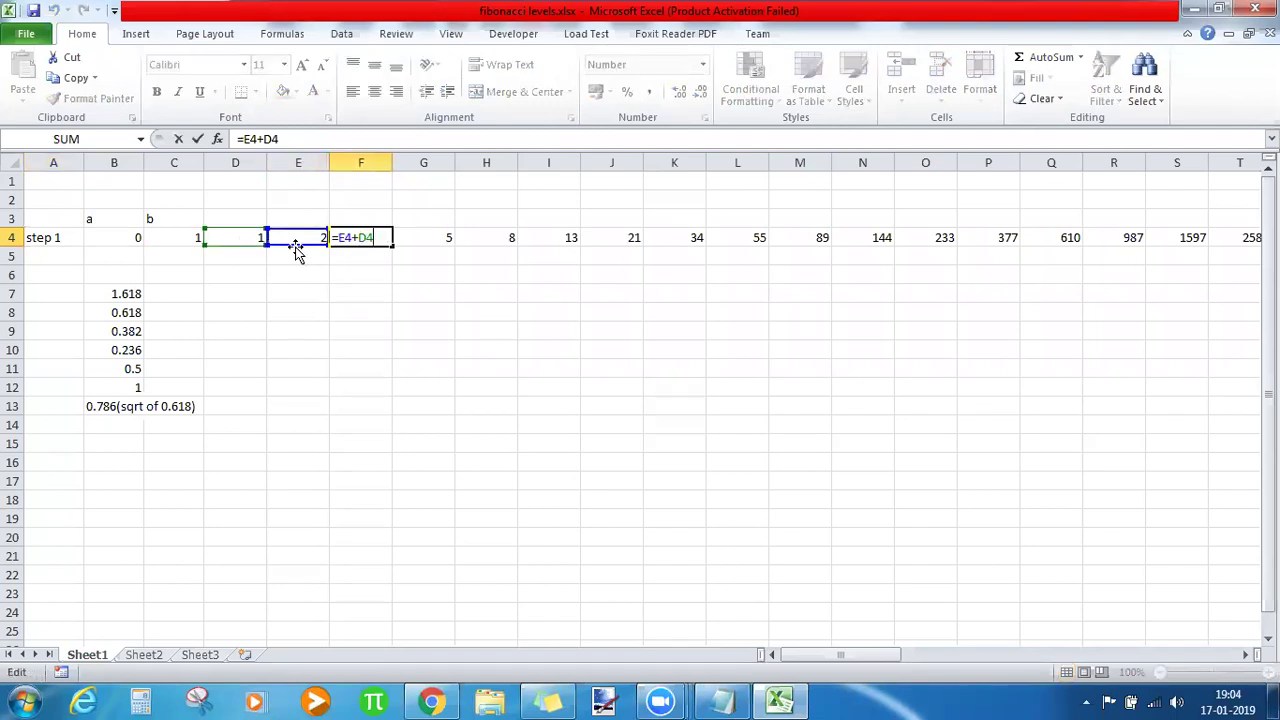
key("Escape")
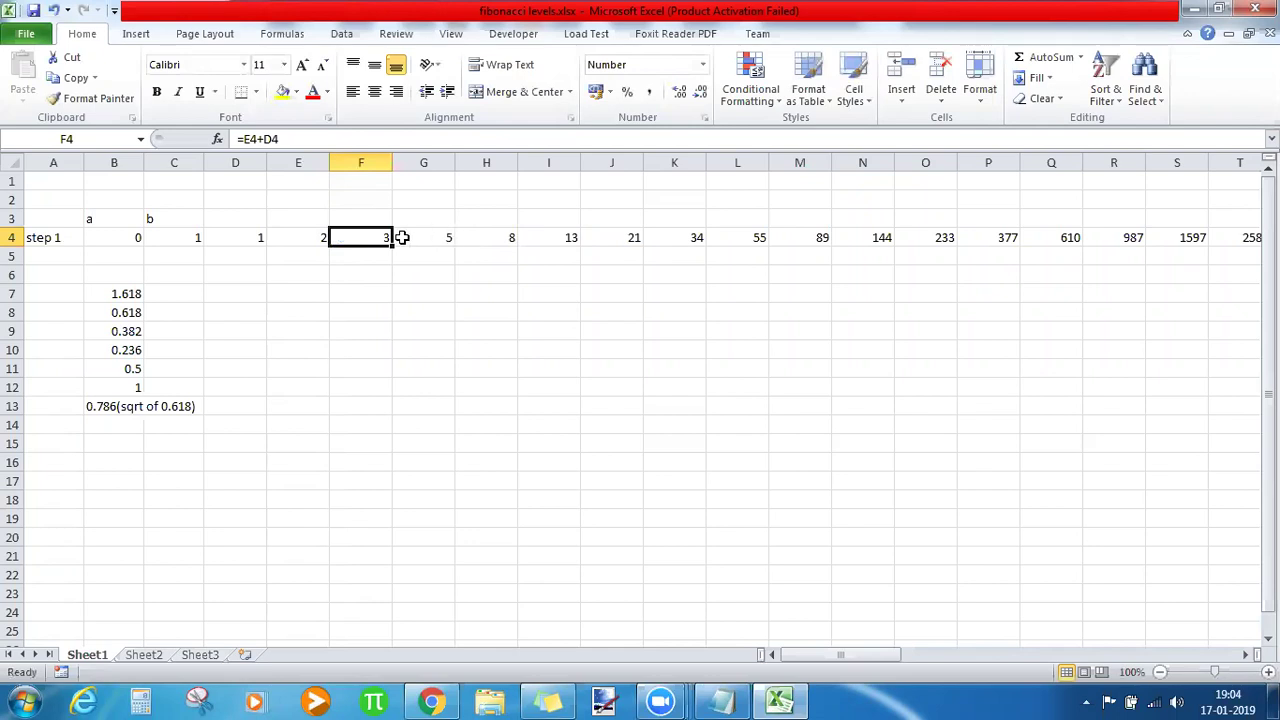
left_click(570, 237)
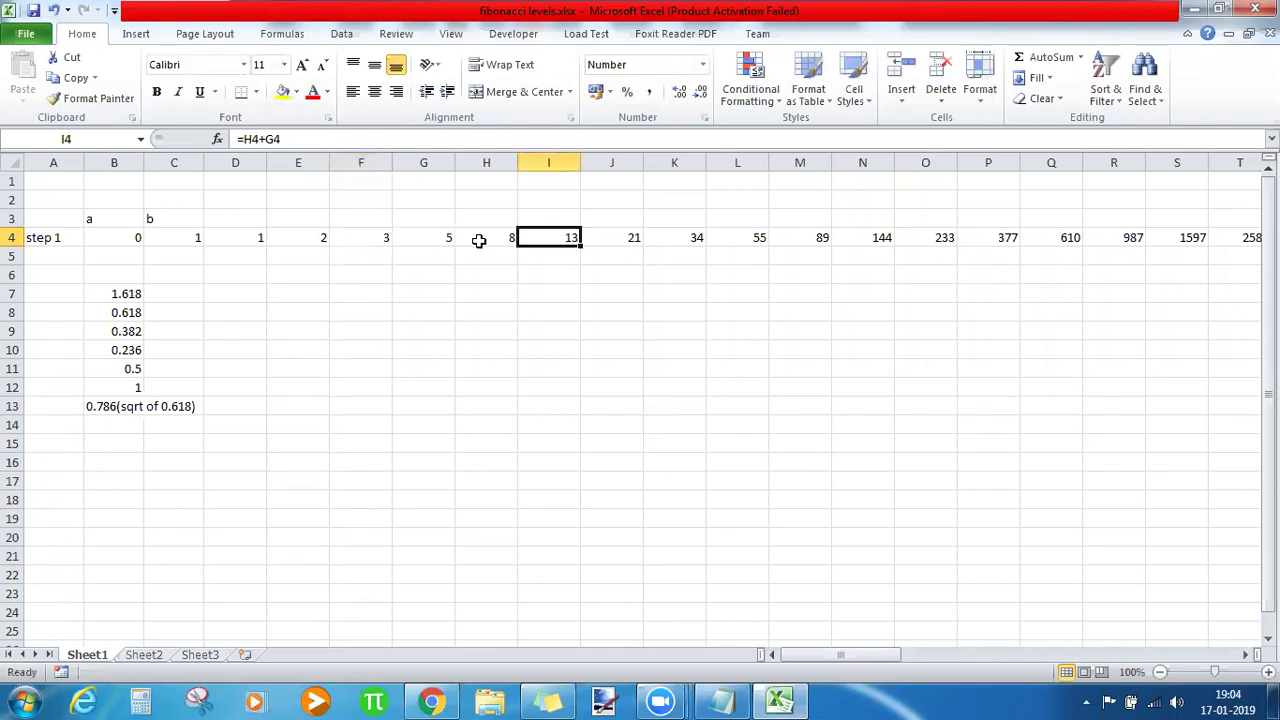
left_click(623, 238)
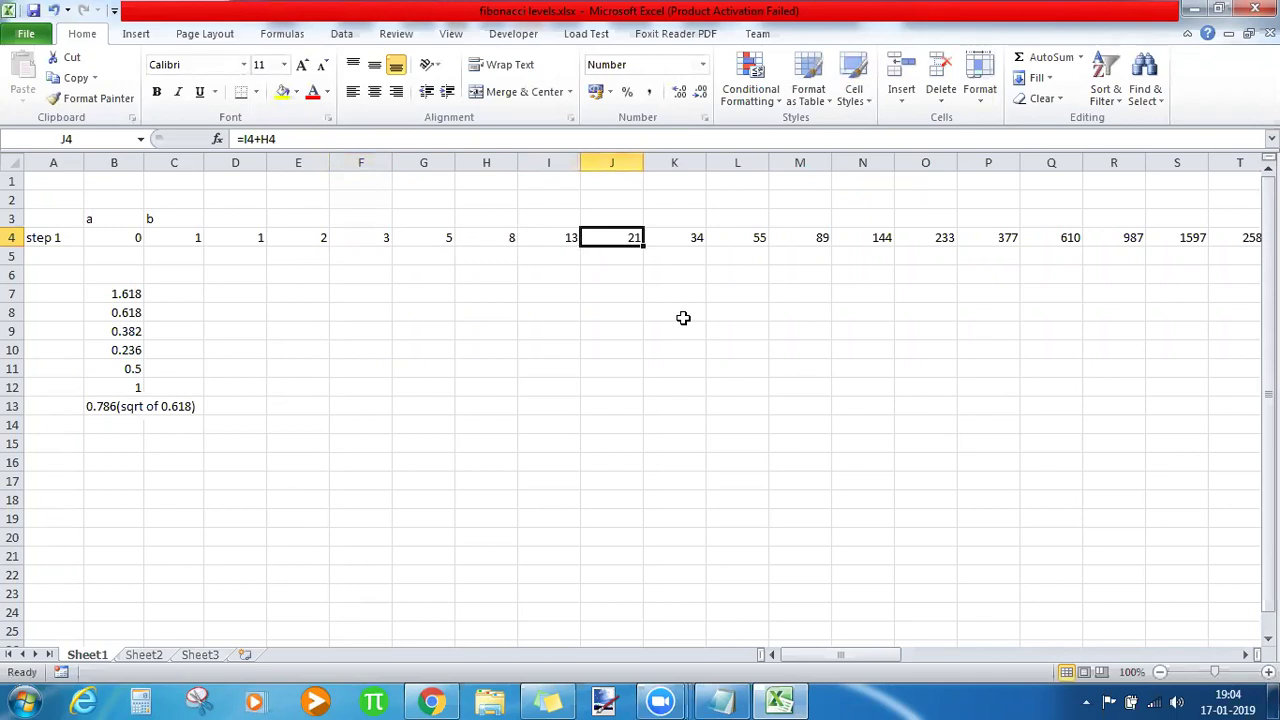
Look over the end of the number sequence in row 4 and return to its first value in B4.
key("End")
key("Right")
key("Right")
key("Right")
key("Right")
key("Right")
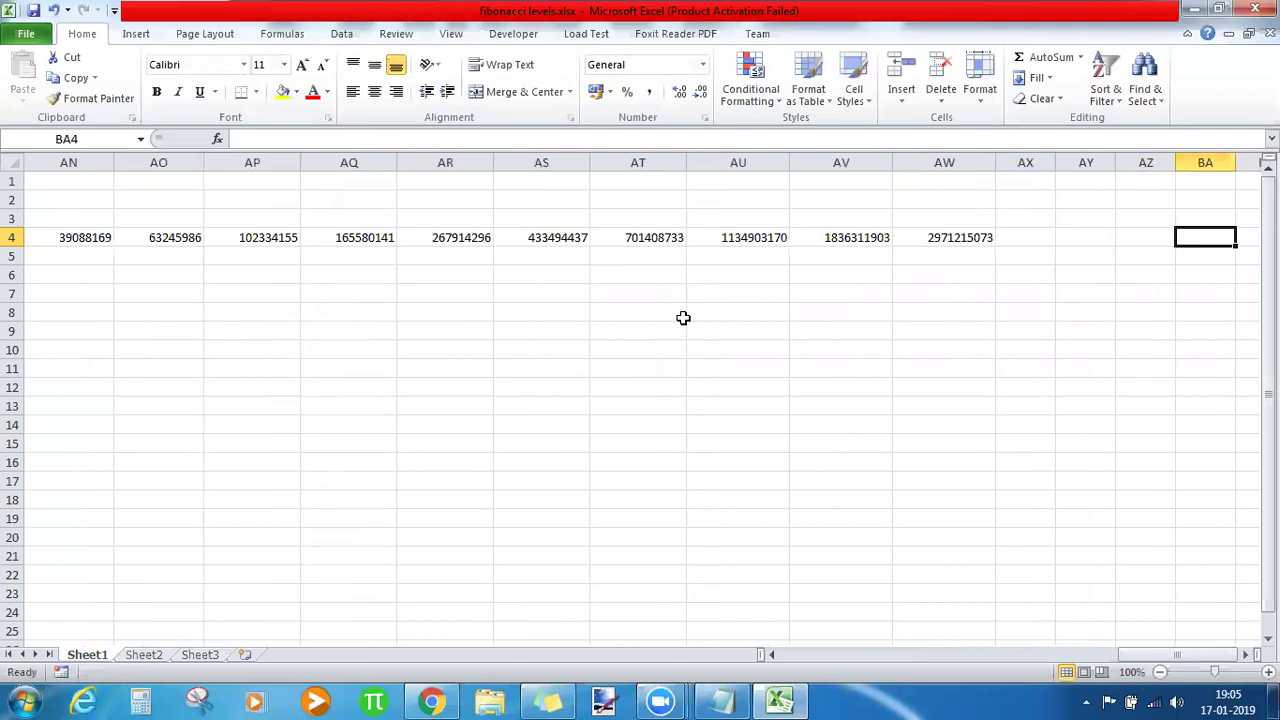
key("Home")
key("Right")
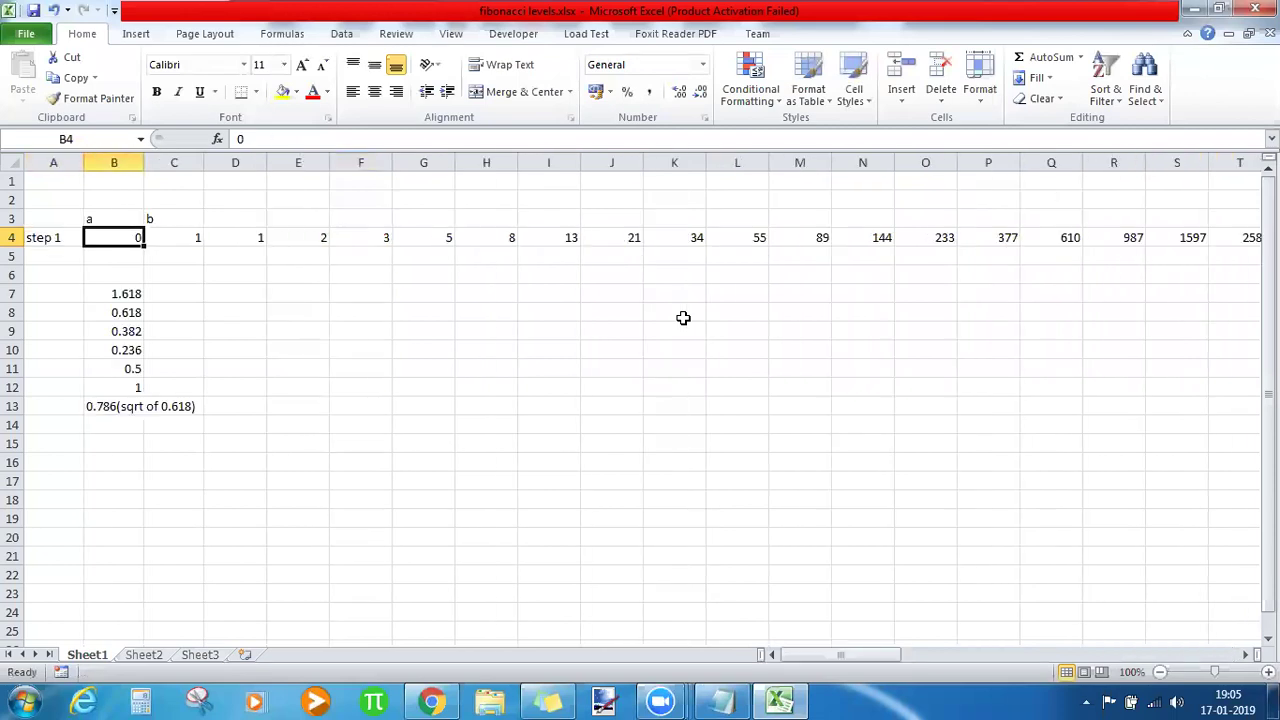
Clear the calculated sequence in row 4 from D4 through AW4.
key("Right")
key("Right")
key("Right")
key("Left")
key("End")
key("End")
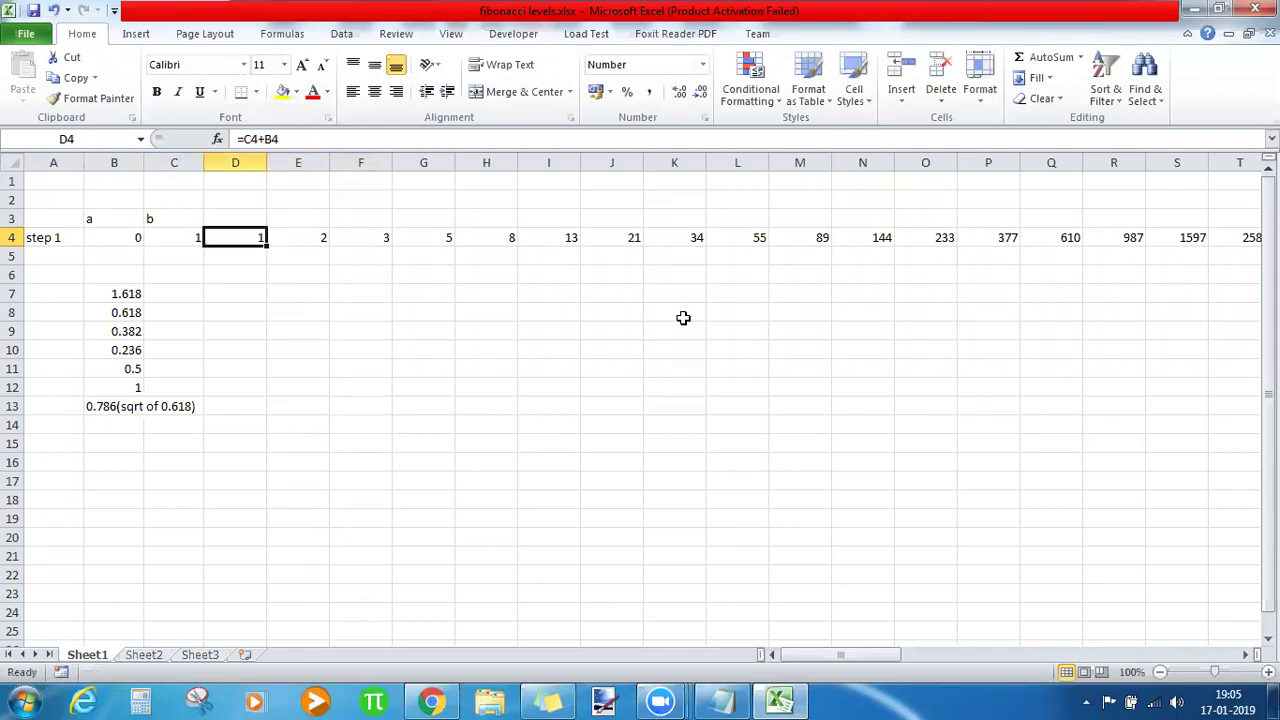
key("ctrl+shift+Right")
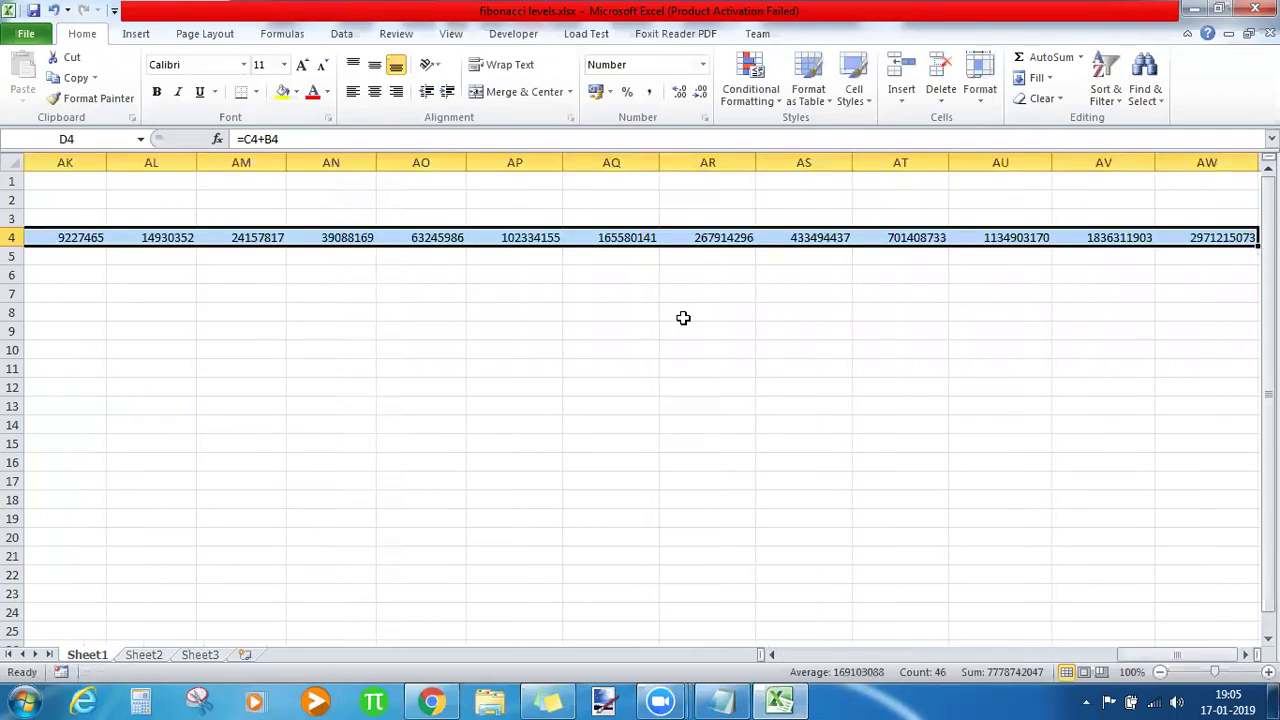
key("Delete")
Enter the formula =C4+B4 in cell D4.
key("Left")
key("Left")
key("Right")
key("Right")
type("=")
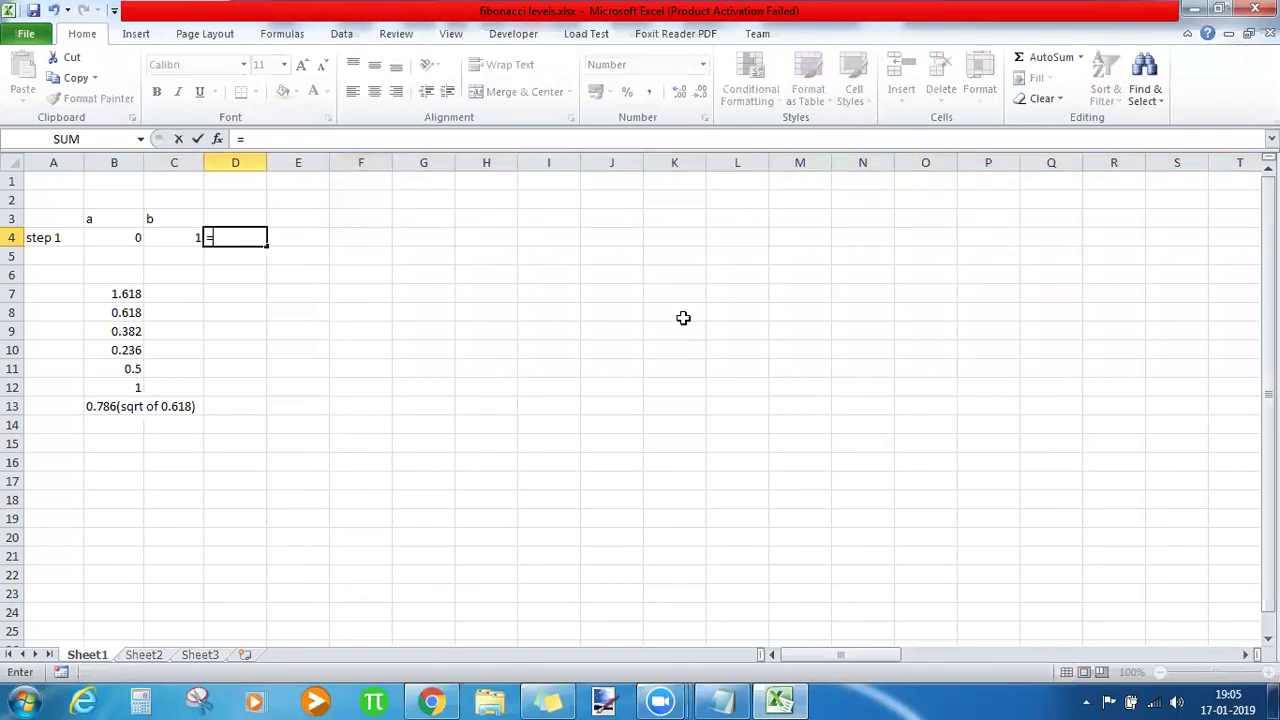
left_click(181, 235)
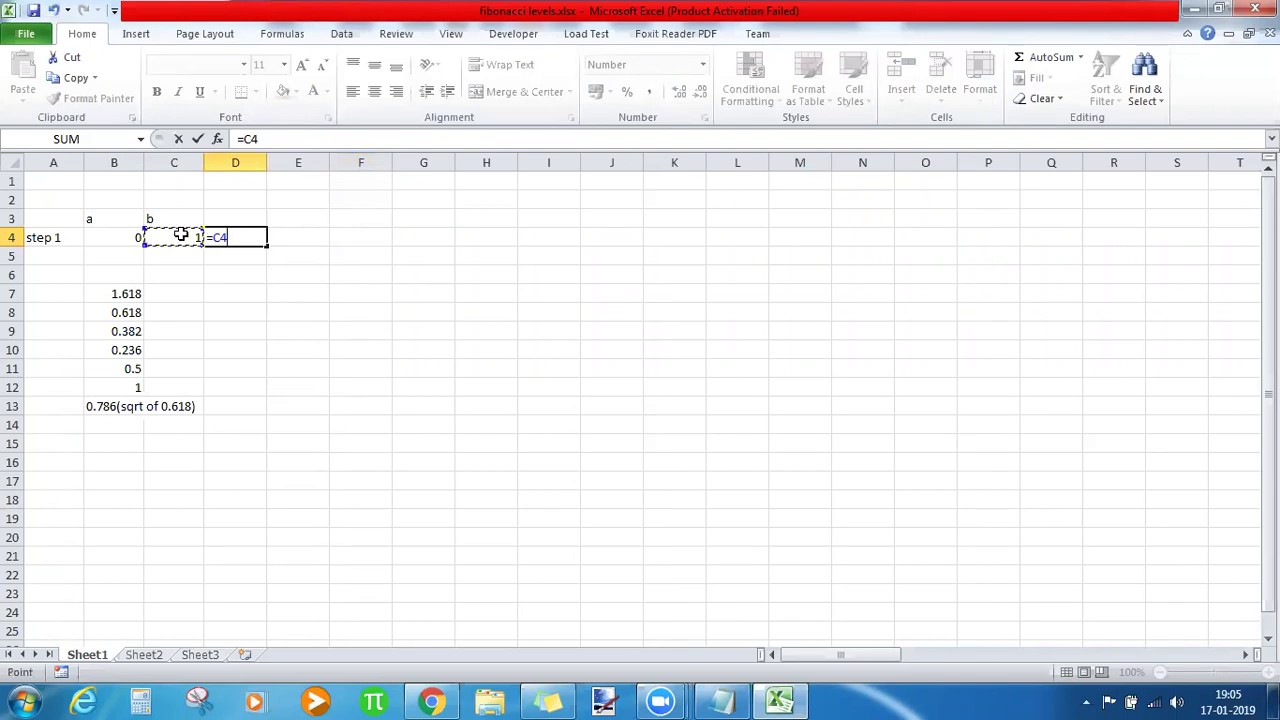
type("+")
left_click(108, 240)
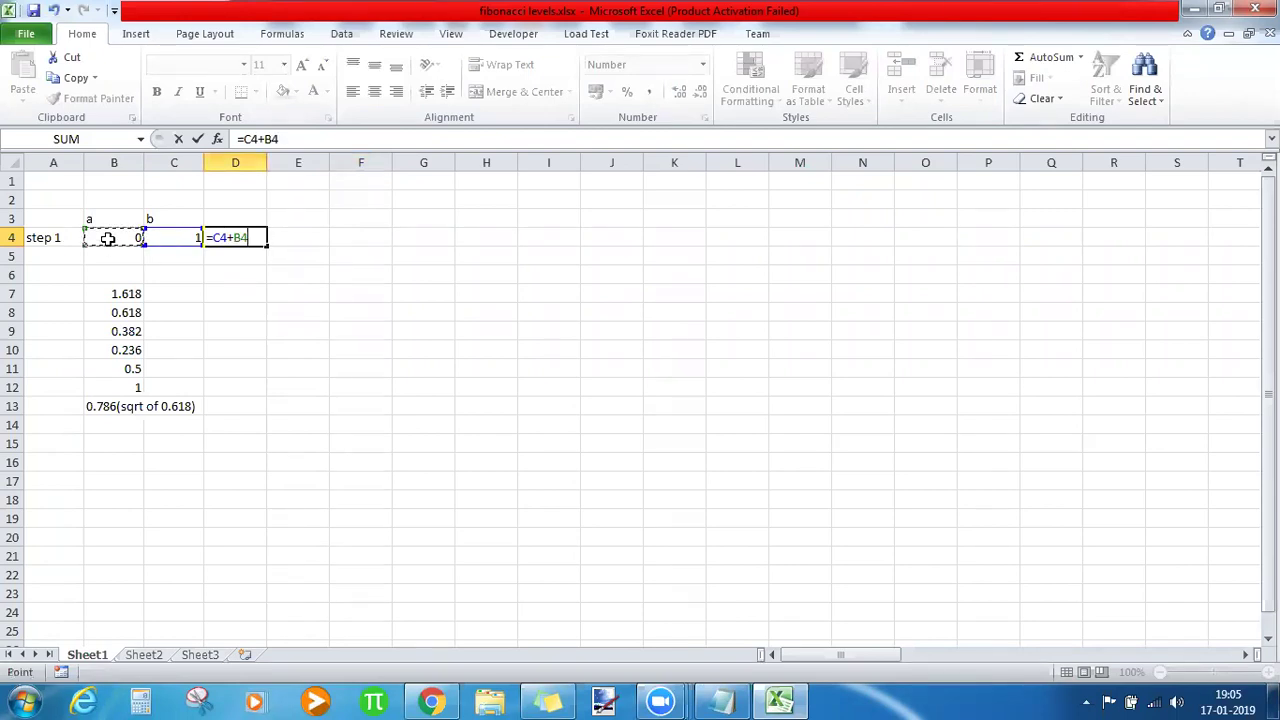
key("Return")
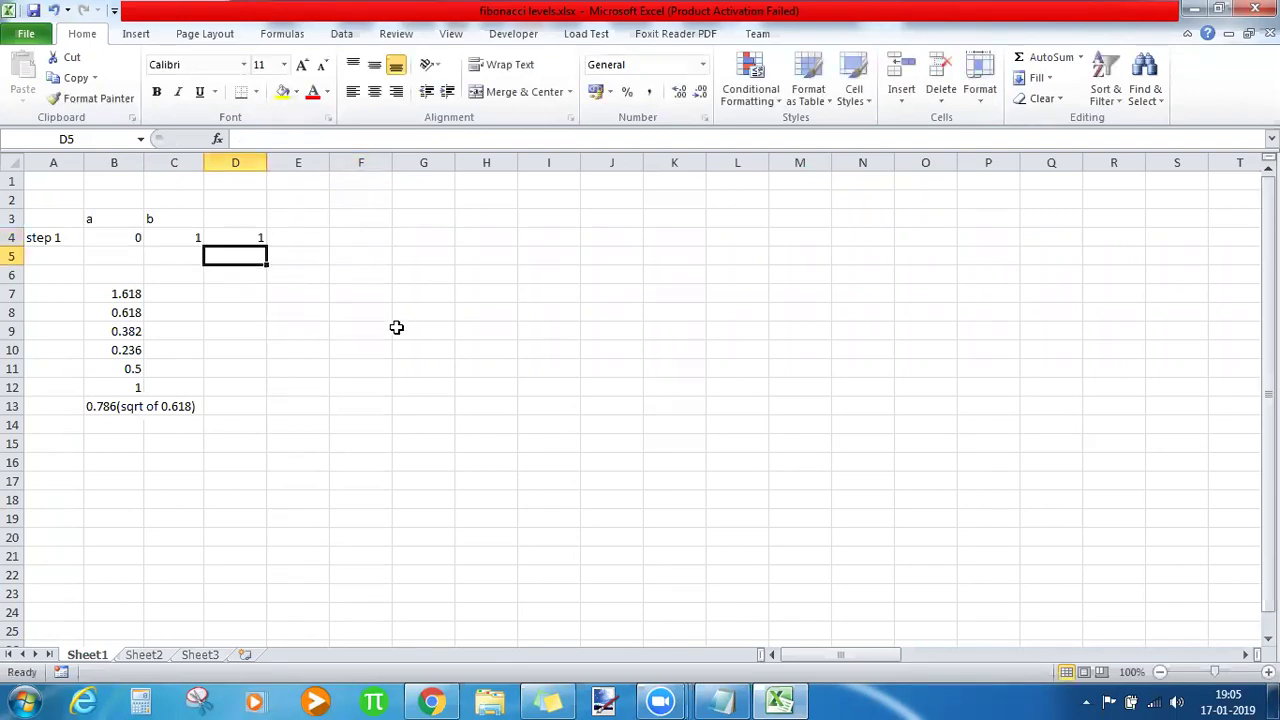
Fill the D4 formula across row 4 through column AL and go back to the row's start.
key("Up")
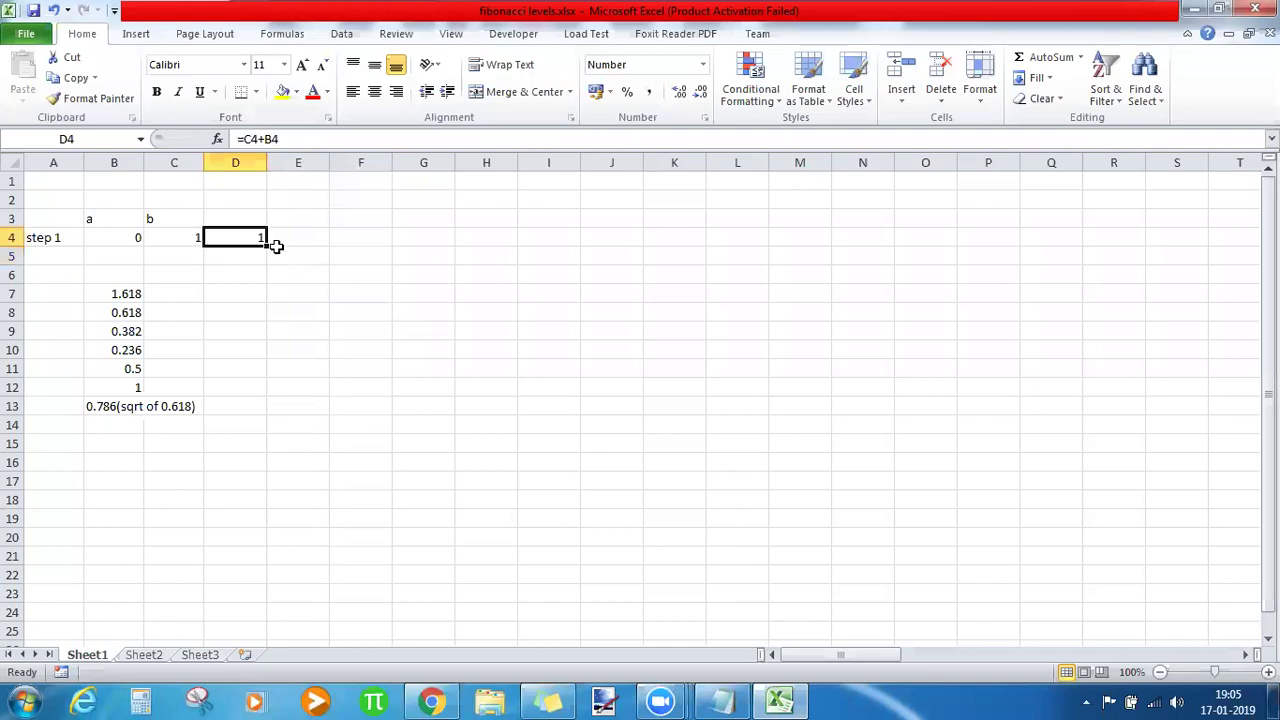
left_click_drag(265, 244, 1124, 256)
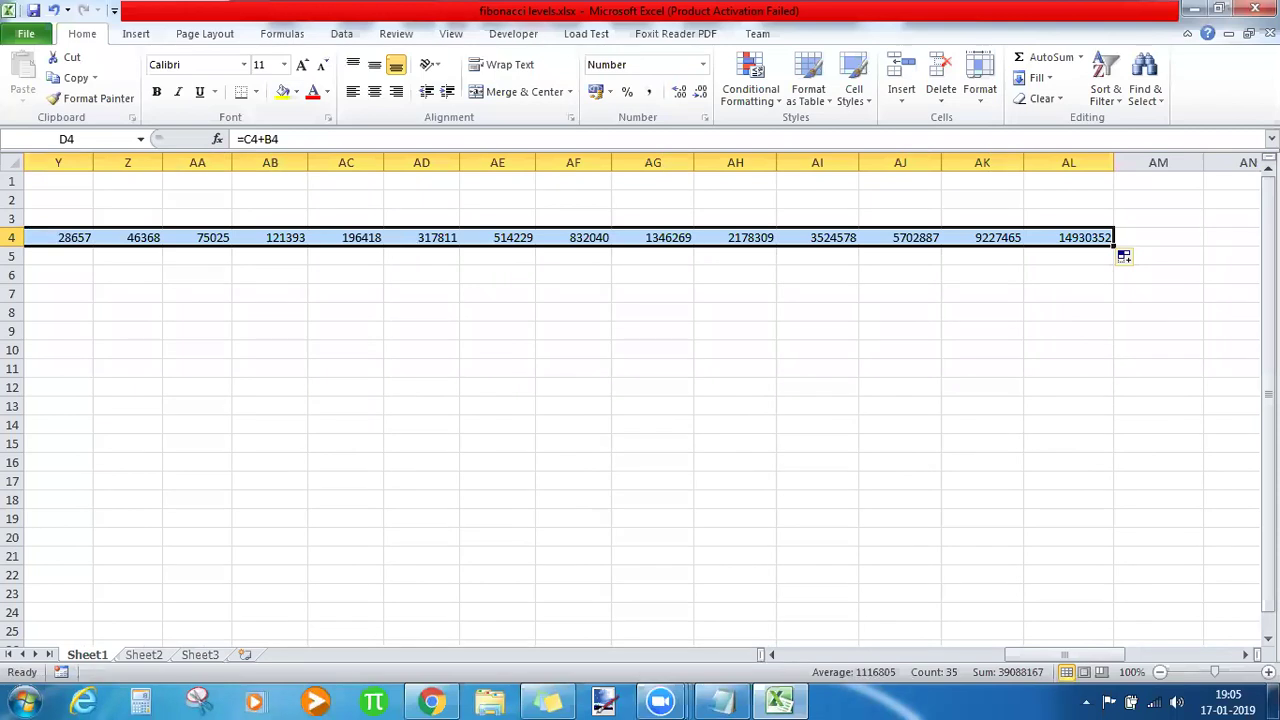
key("Home")
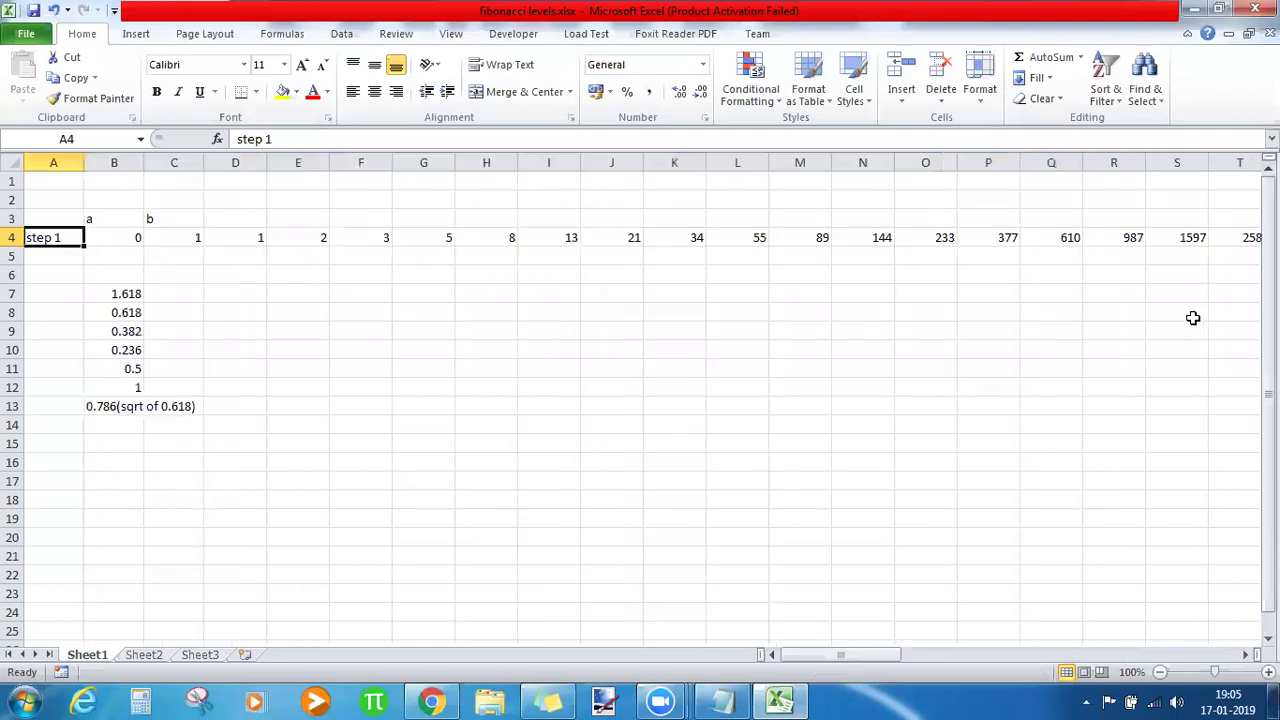
Label cell A6 "step 2".
key("Down")
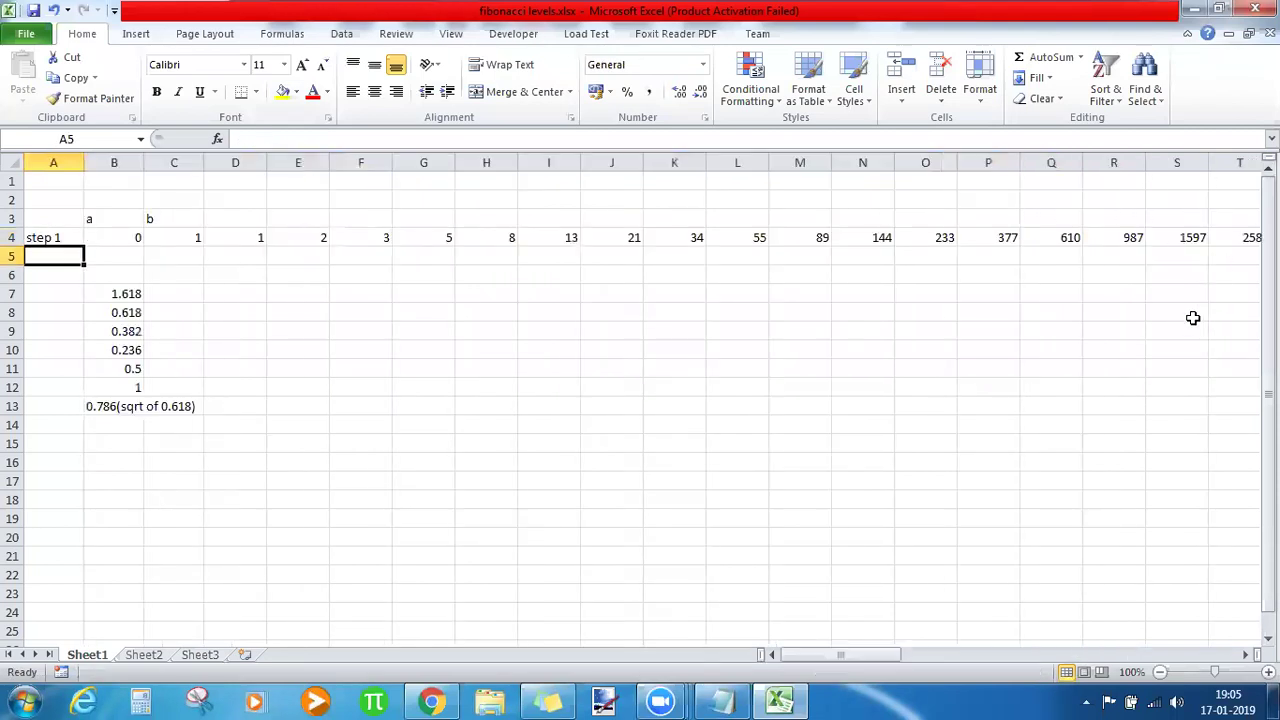
key("Down")
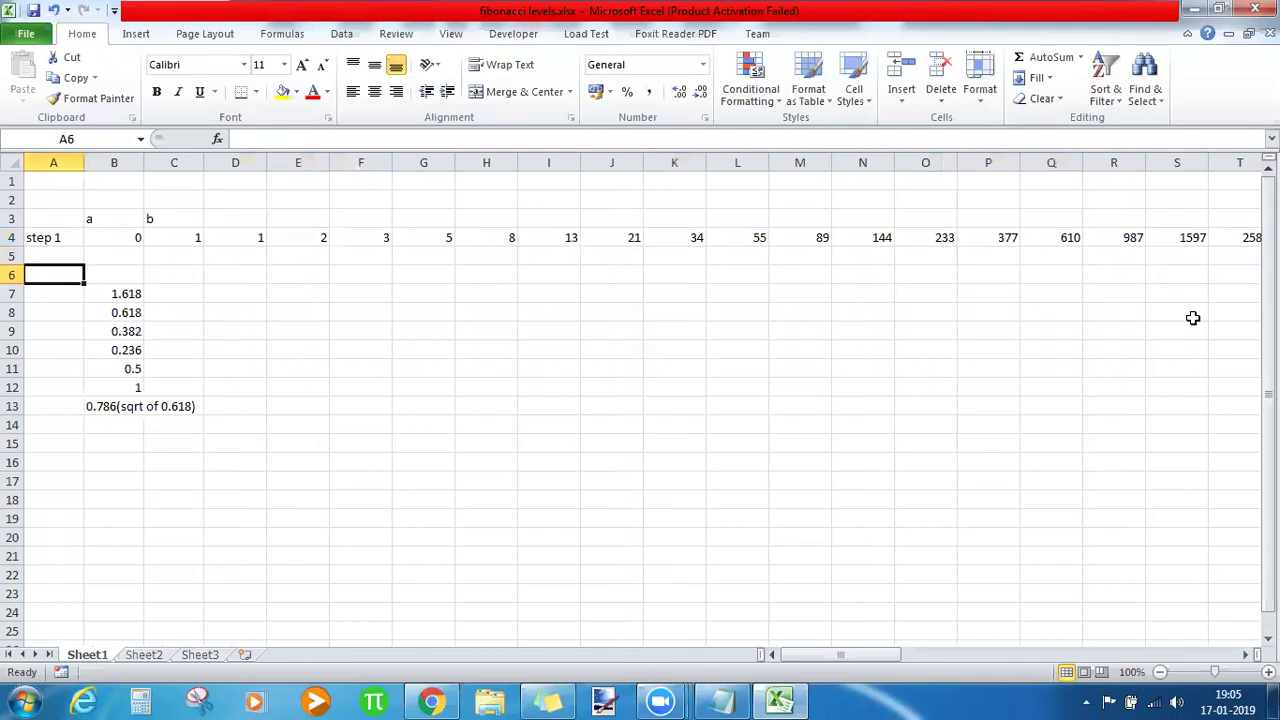
type("step 2")
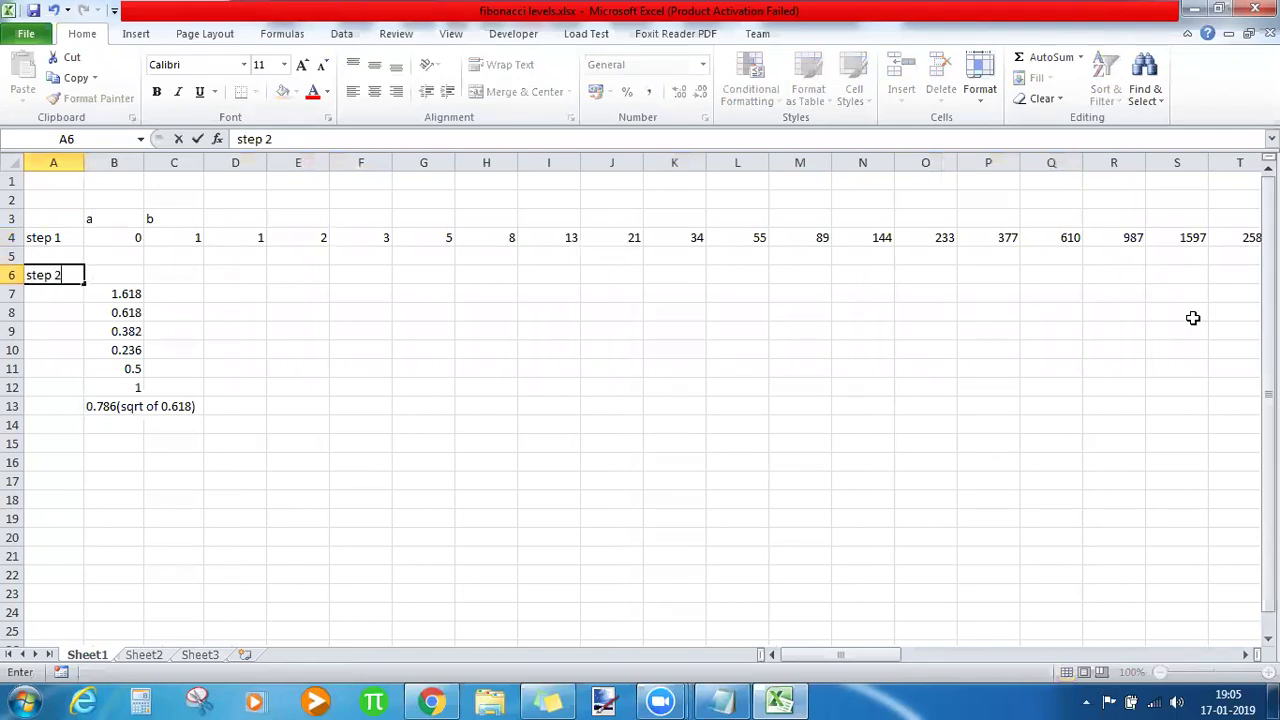
key("Tab")
Enter the ratio heading "b/a" in cell B6, above the list of Fibonacci ratios.
key("Down")
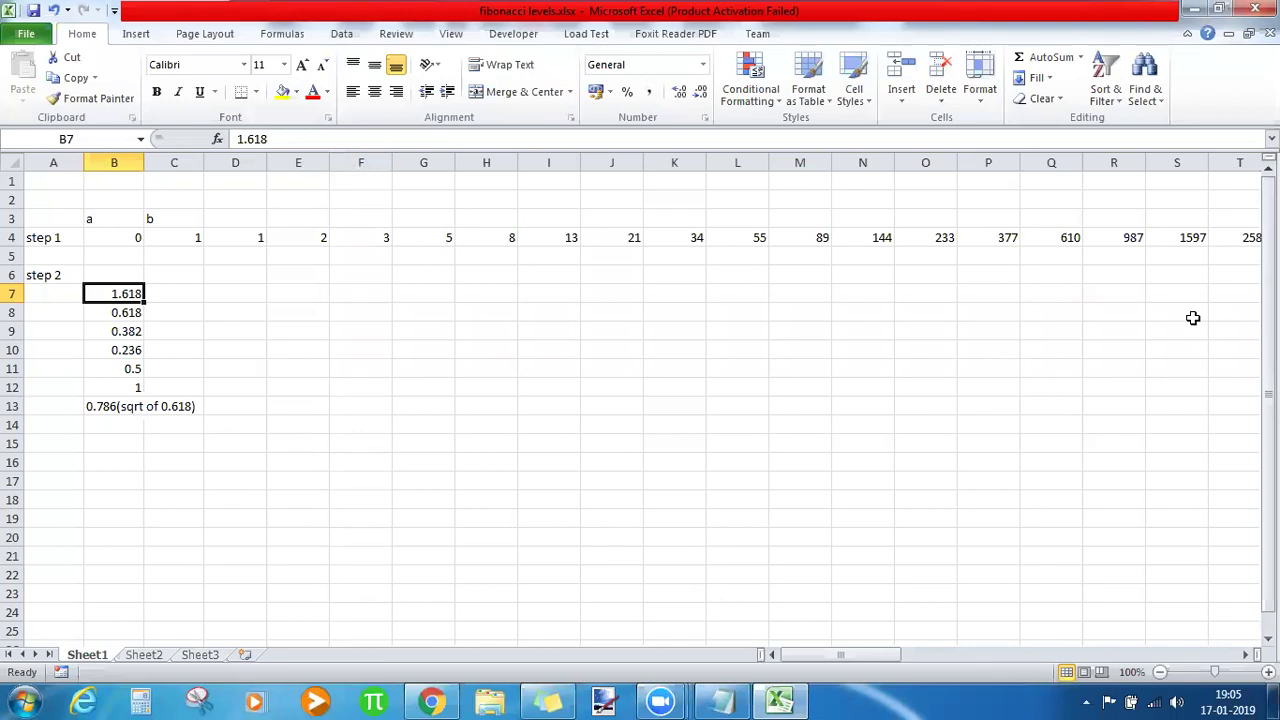
key("Up")
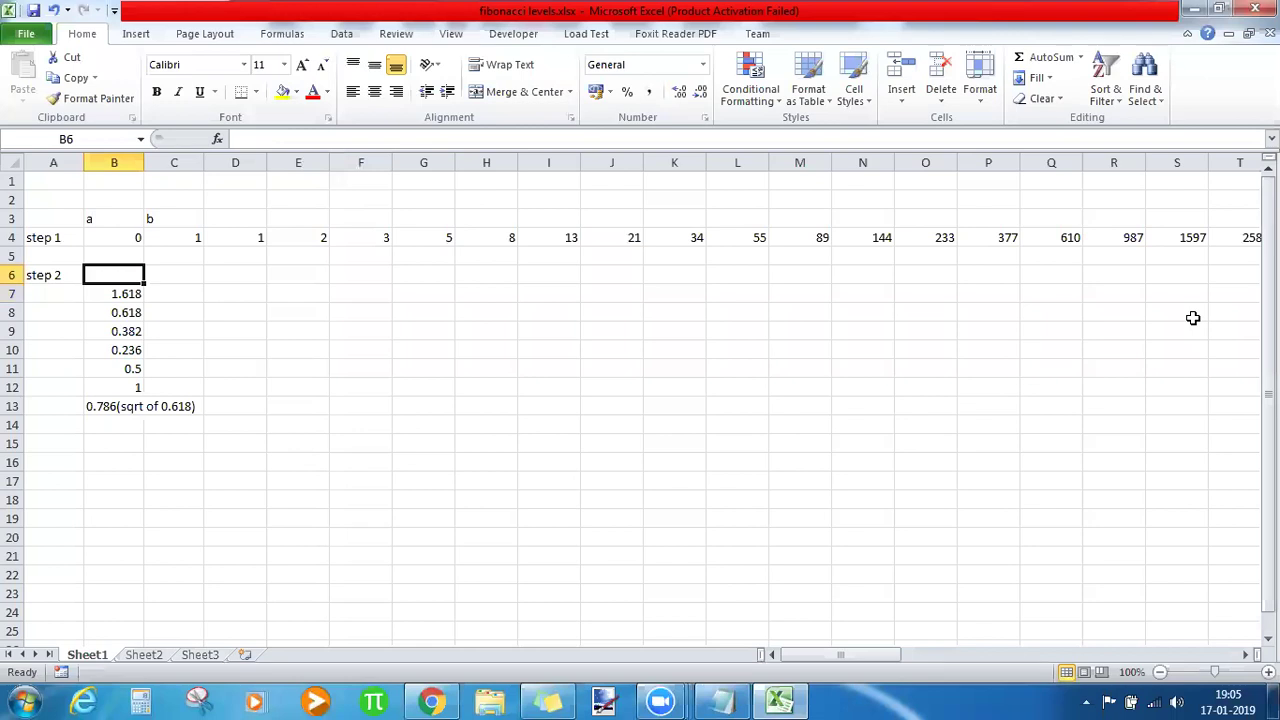
type("b")
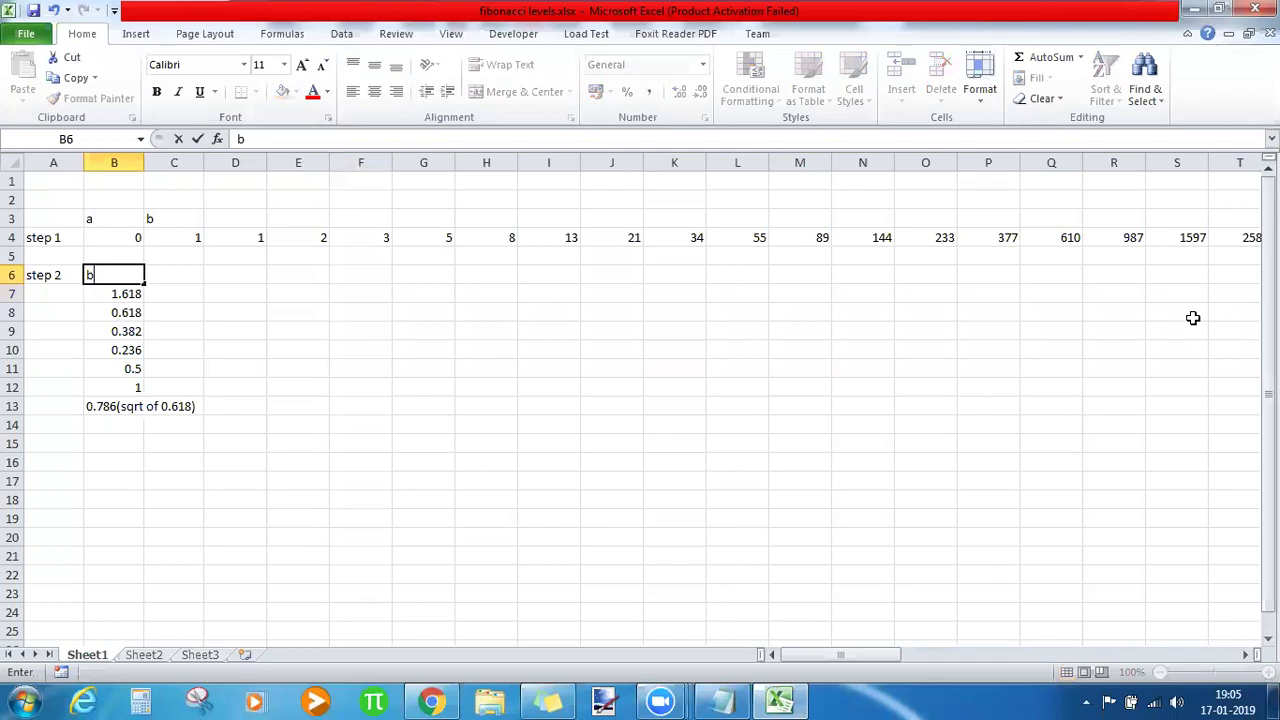
type("/a")
key("Tab")
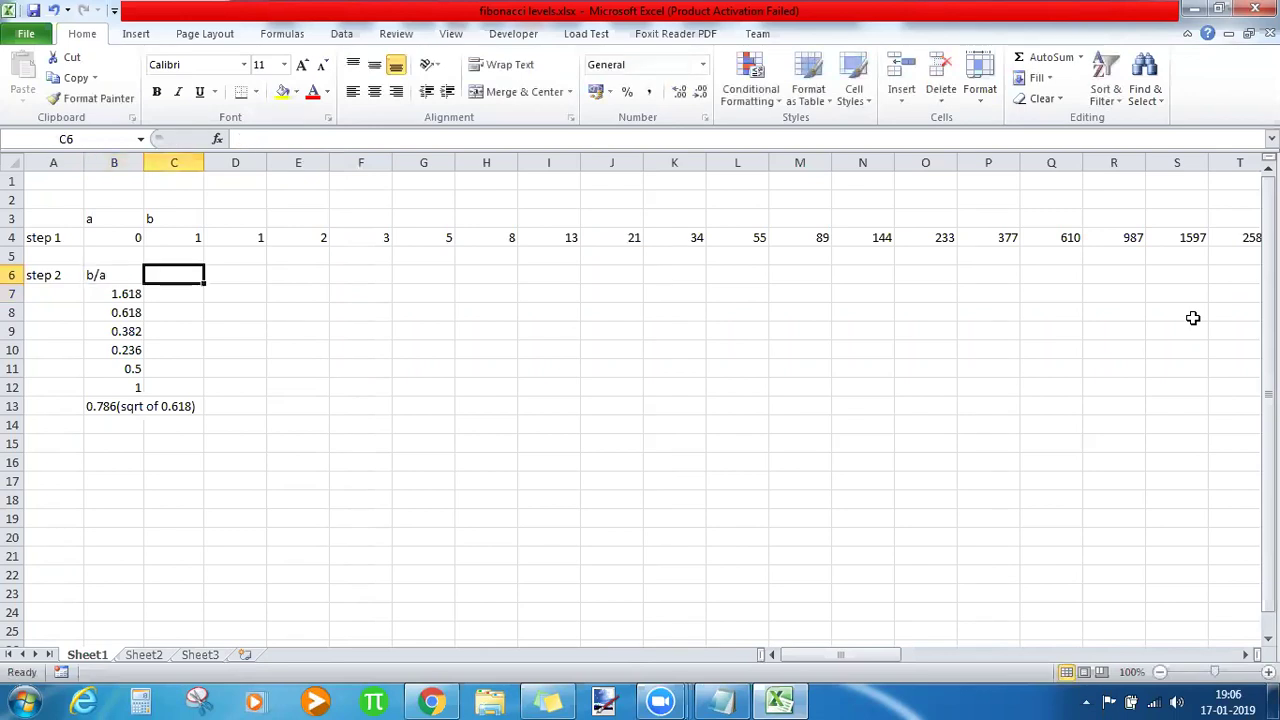
left_click_drag(110, 237, 164, 238)
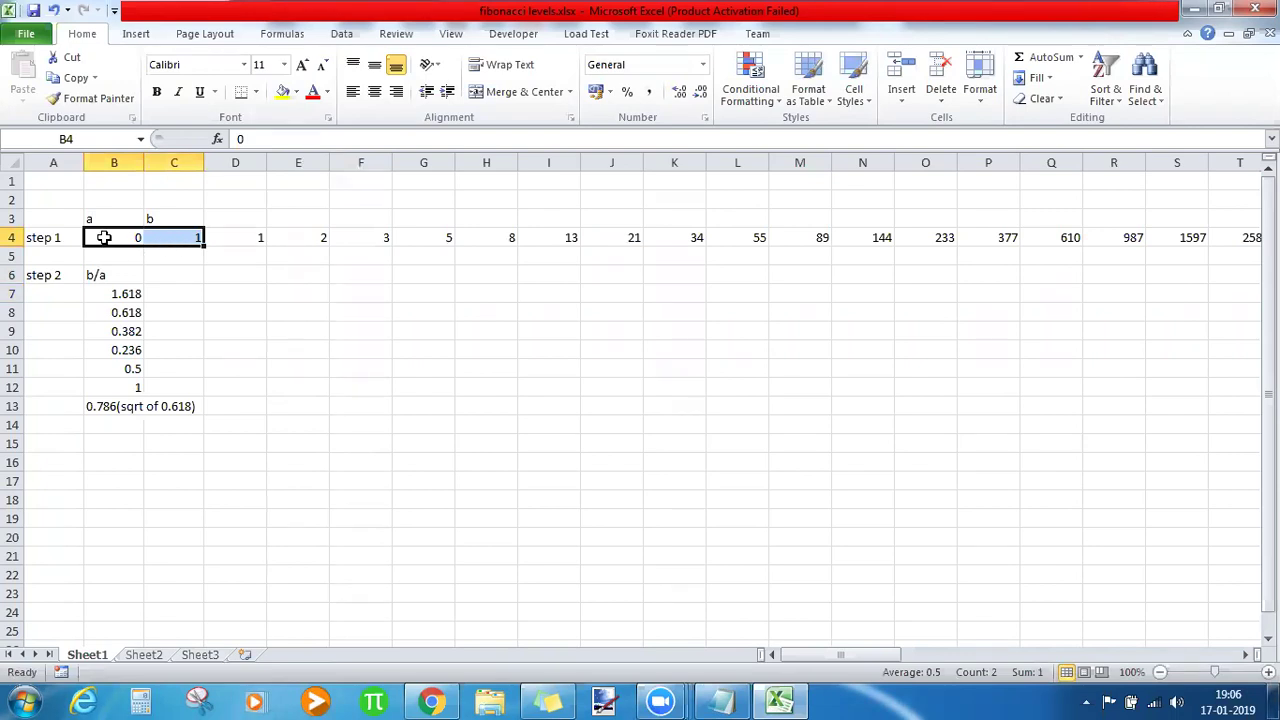
left_click(115, 294)
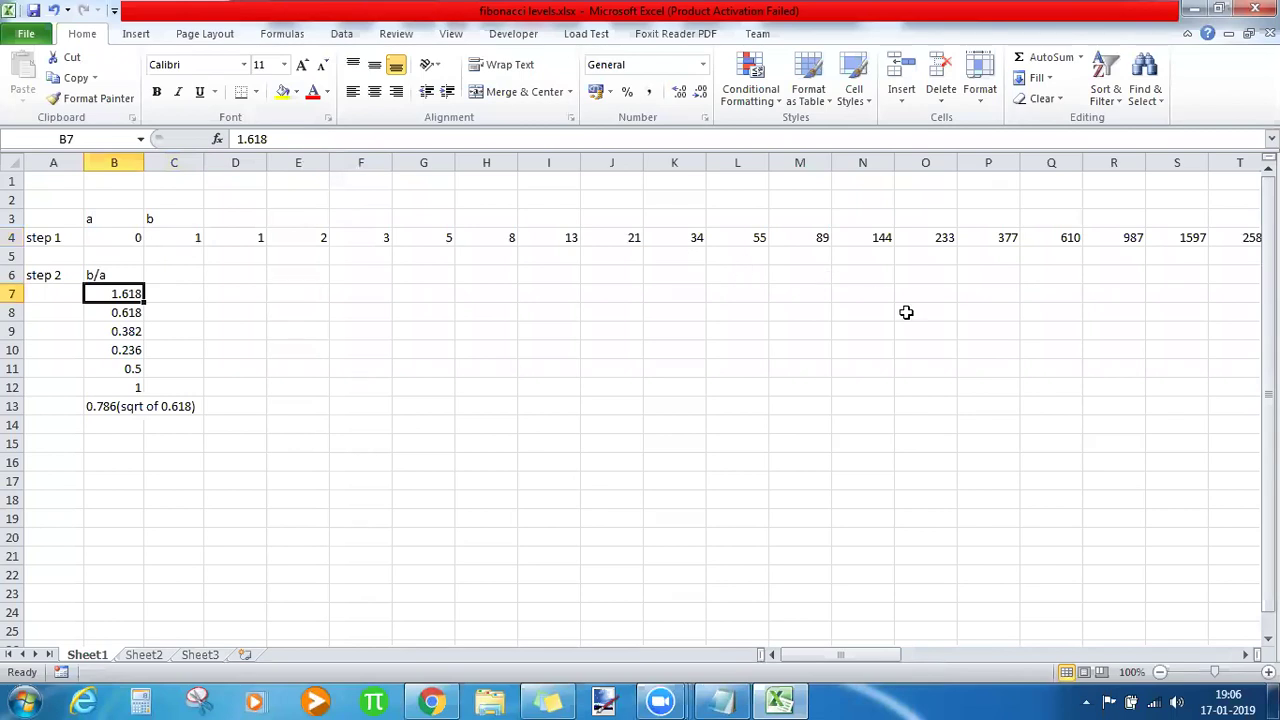
left_click(188, 275)
type("=")
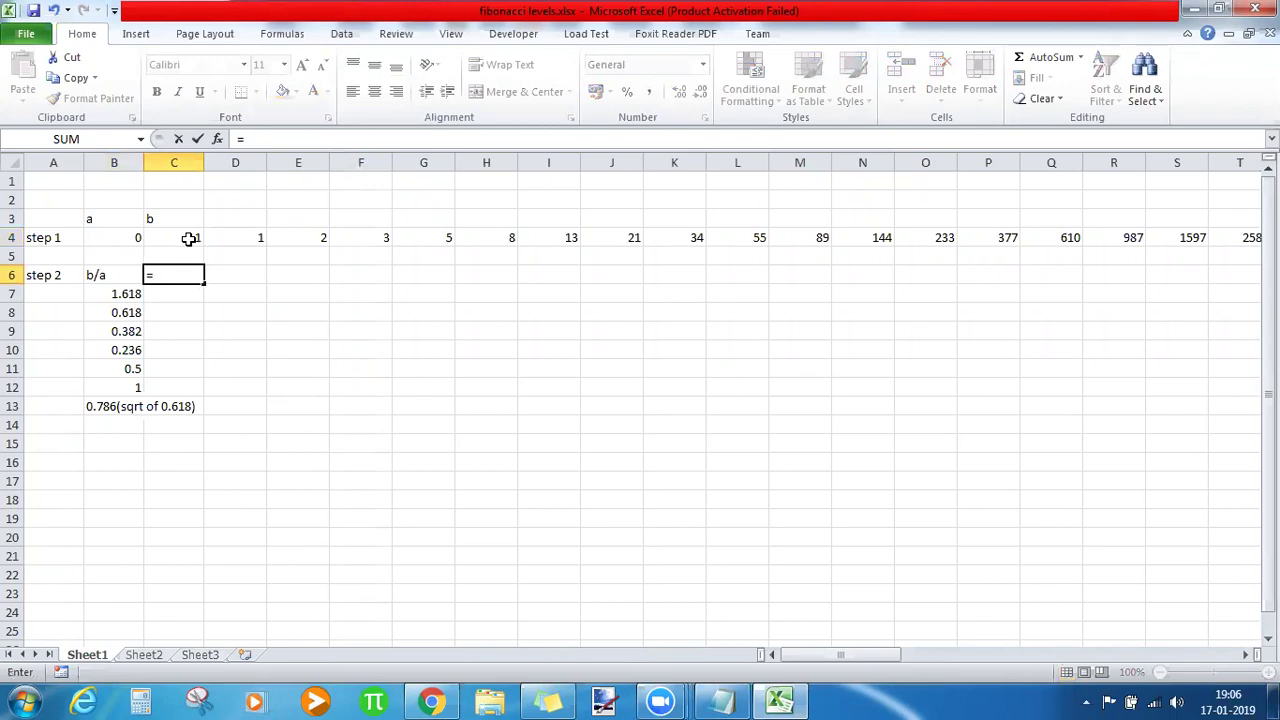
key("Escape")
left_click(228, 242)
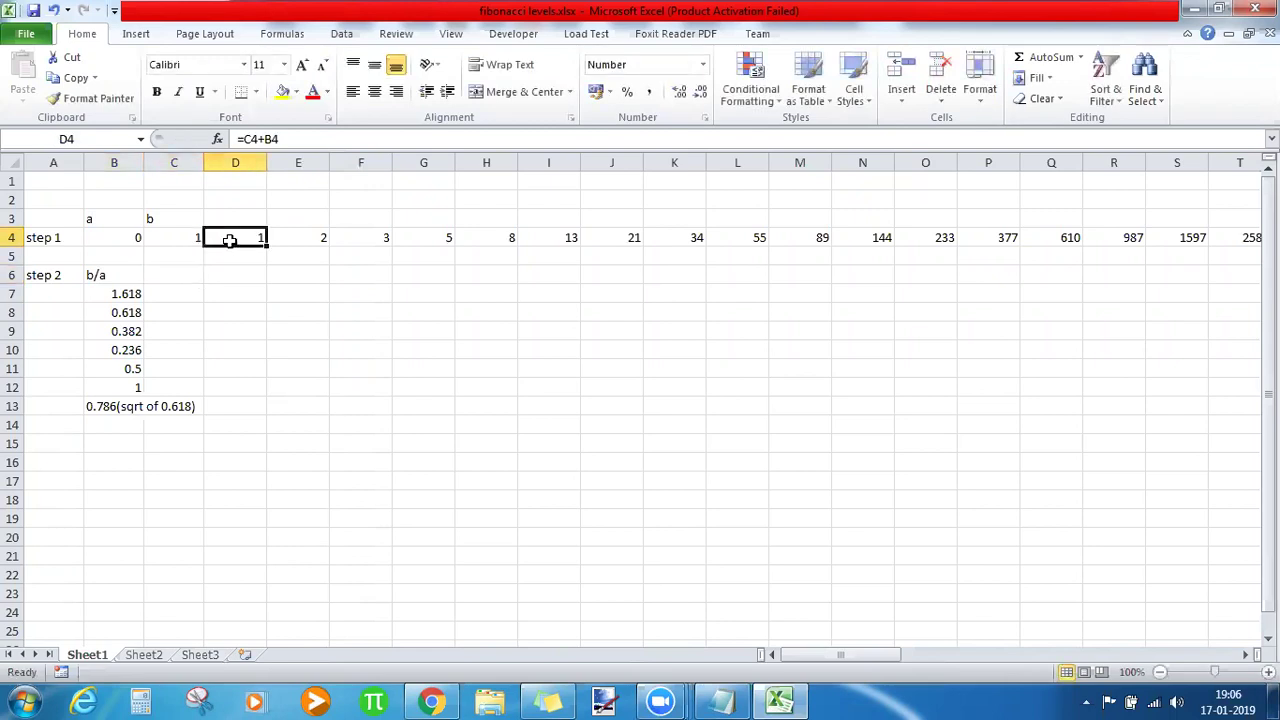
Enter the b/a ratio formula =D4/C4 in cell C6.
left_click(177, 269)
type("=")
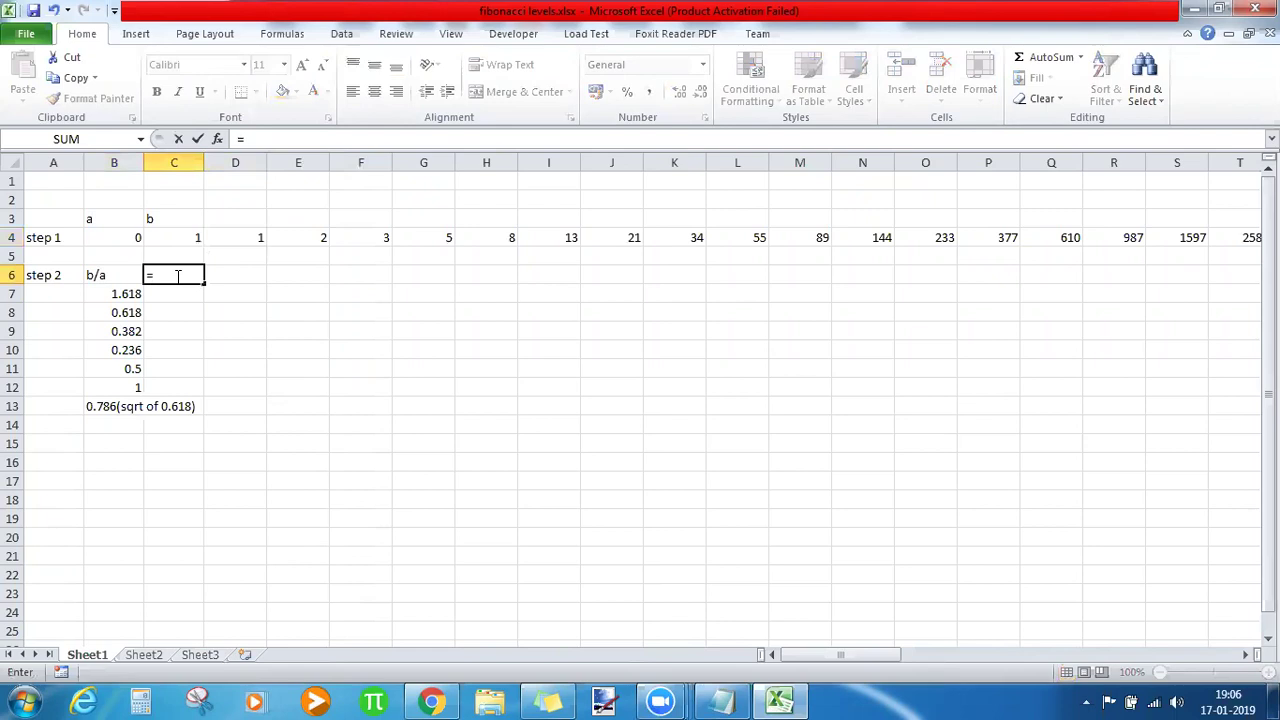
left_click(233, 237)
type("/")
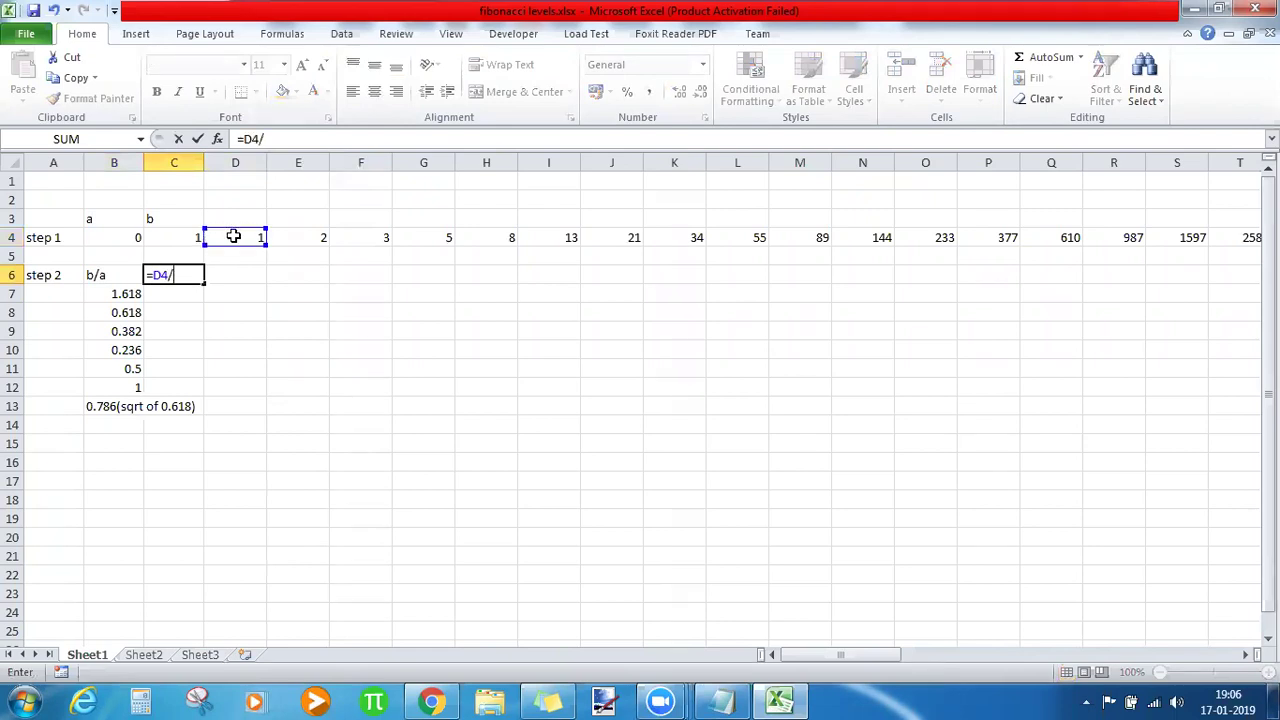
left_click(183, 237)
key("Return")
key("Up")
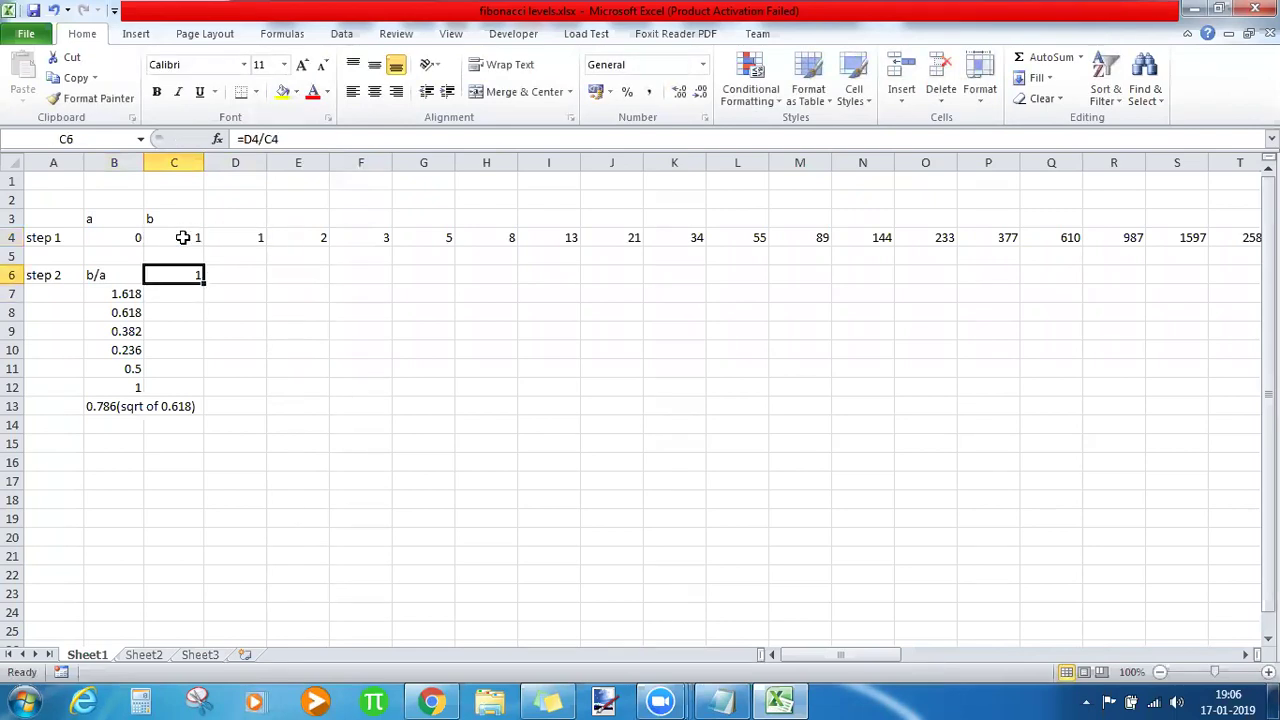
Fill the ratio formula from C6 across row 6 through column AH.
left_click_drag(204, 283, 252, 283)
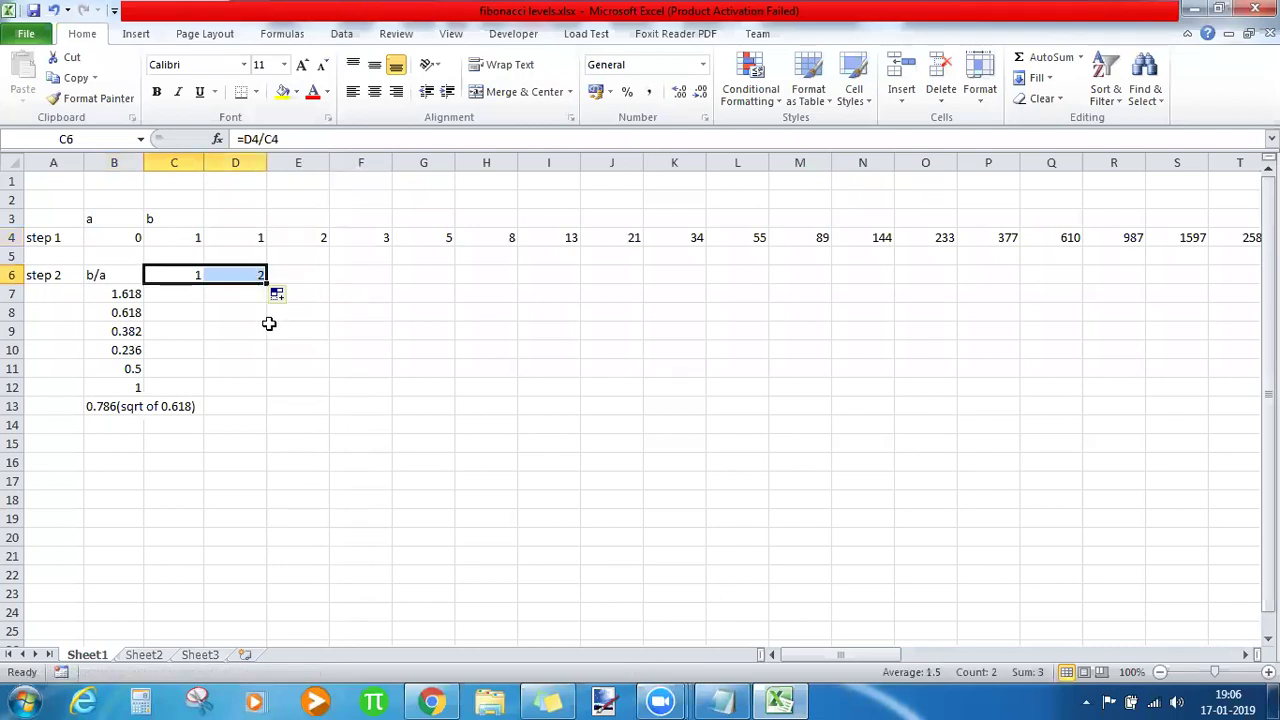
left_click_drag(267, 282, 397, 284)
left_click_drag(393, 283, 1150, 276)
left_click_drag(222, 293, 1176, 293)
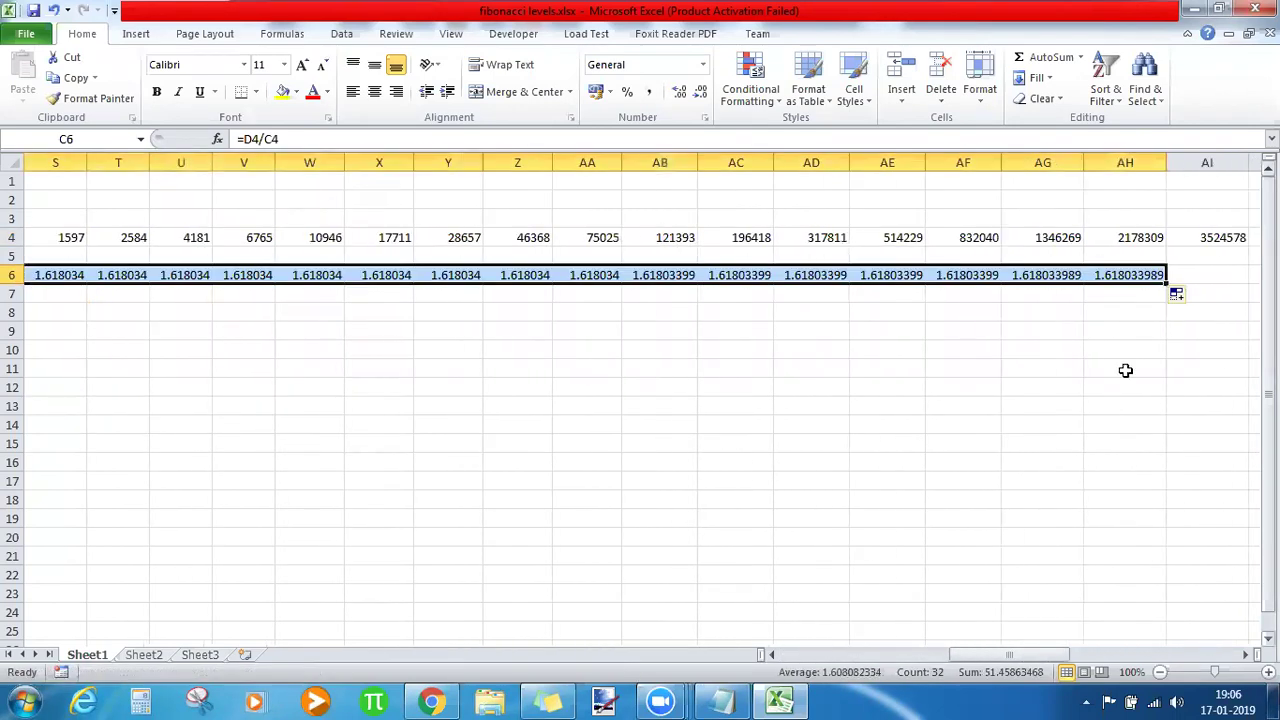
Examine the b/a ratios in row 6 cell by cell, from column AH back to column L.
left_click(1120, 272)
key("Left")
key("Left")
key("Left")
key("Left")
key("Left")
key("Left")
key("Left")
key("Left")
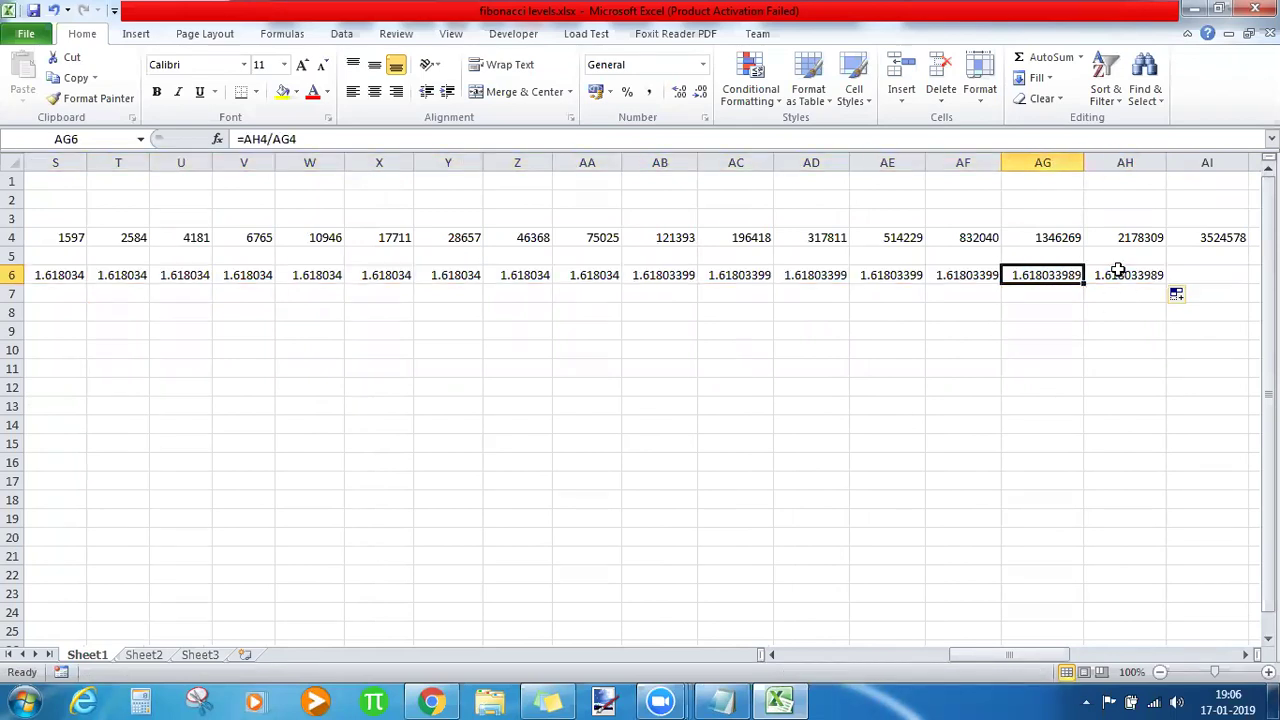
key("Left")
key("Left")
key("Left")
key("Left")
key("Left")
key("Left")
key("Left")
key("Left")
key("Left")
key("Left")
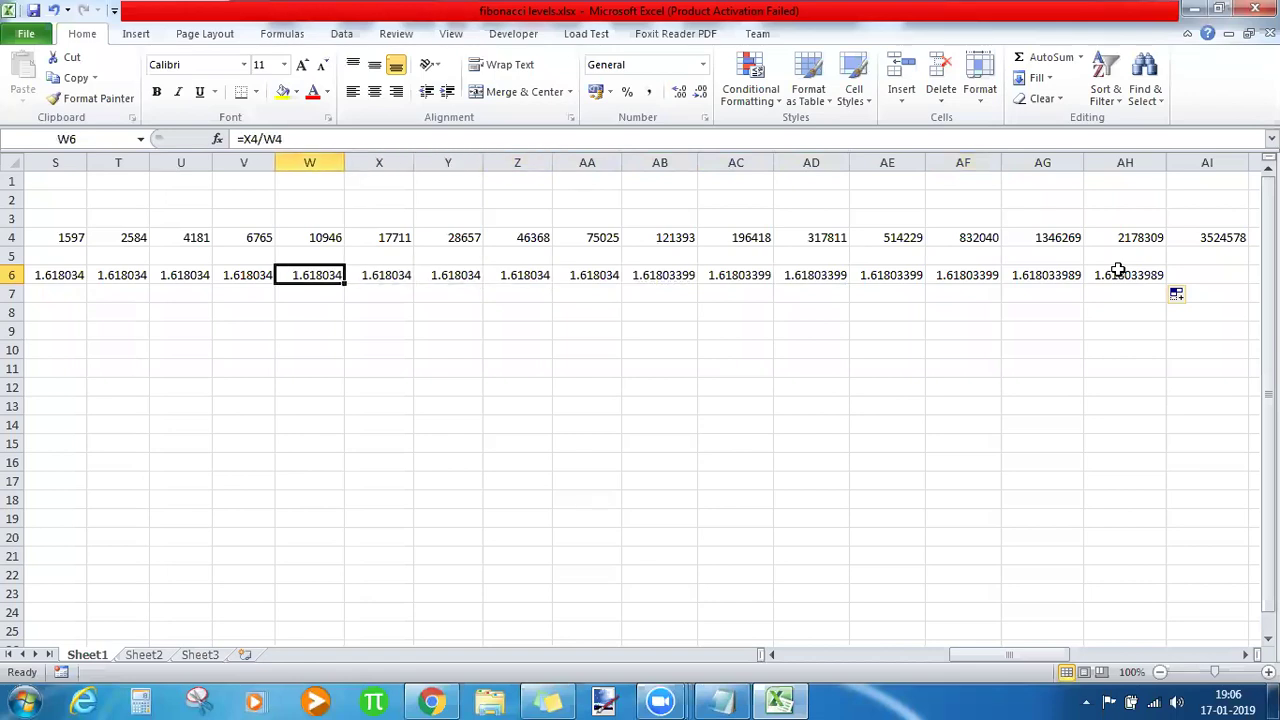
key("Left")
key("Left")
key("Left")
key("Left")
key("Left")
key("Left")
key("Left")
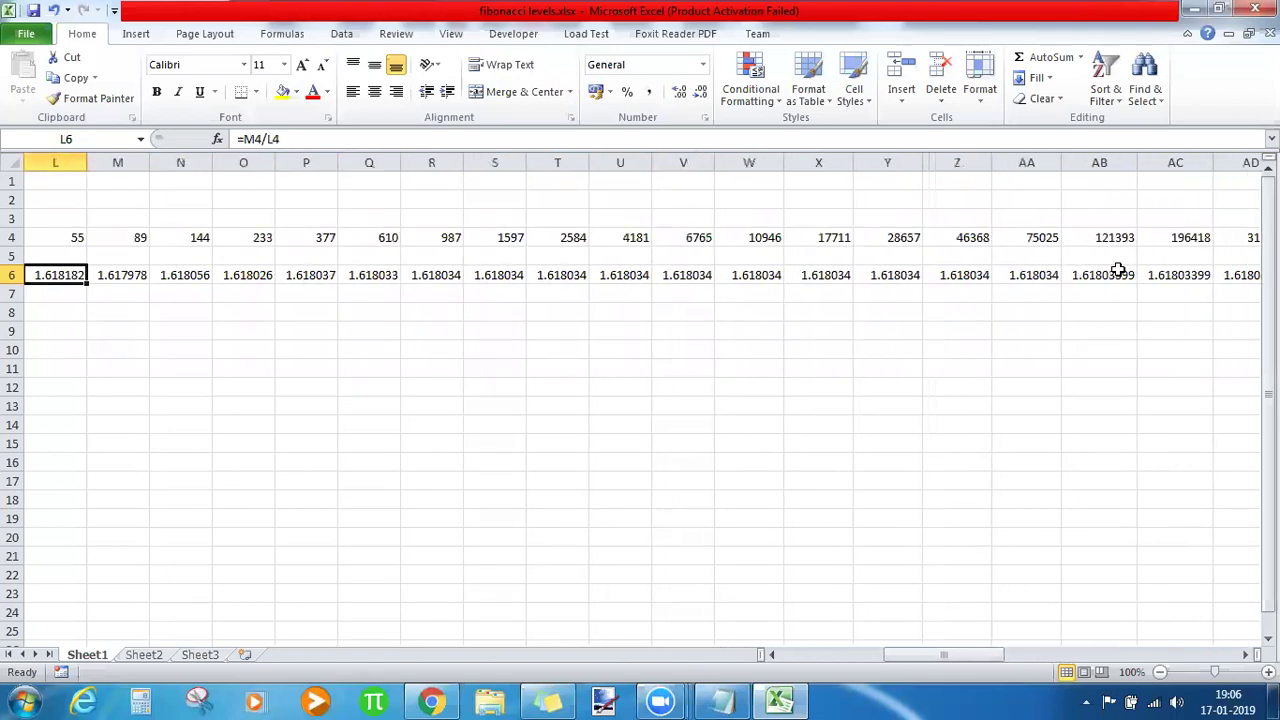
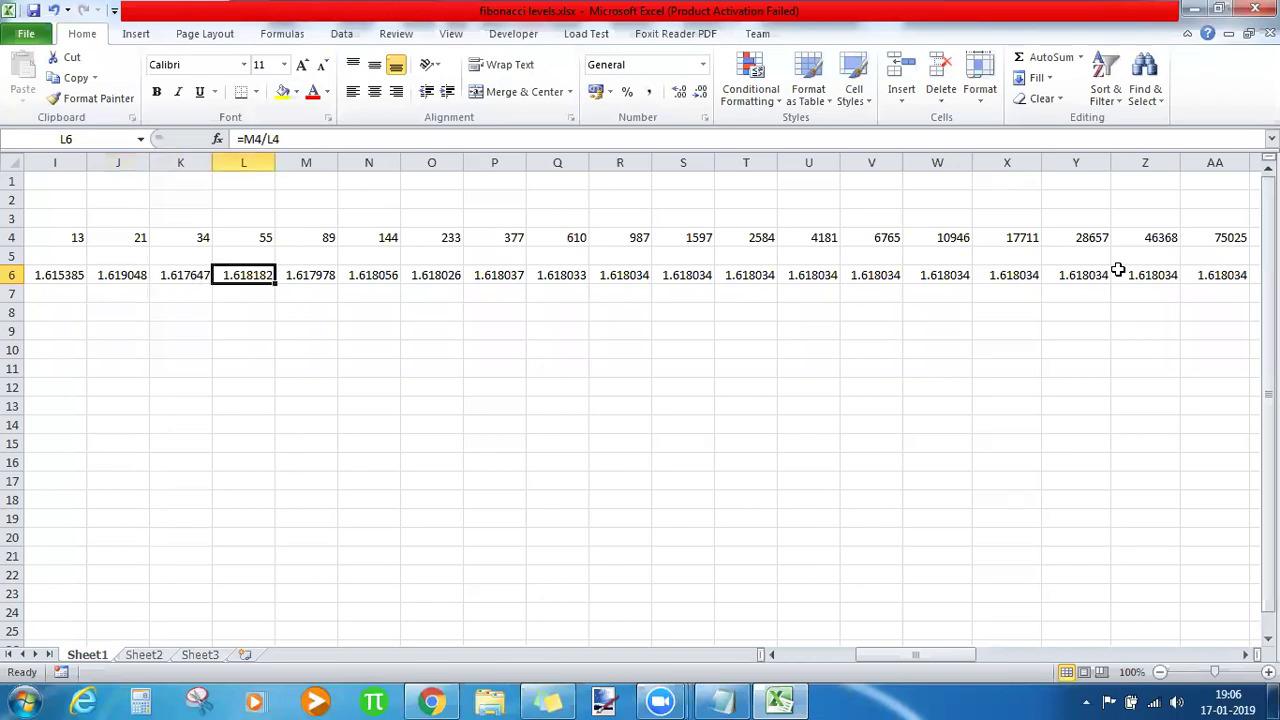
Inspect which sequence cells in row 4 the ratio formula in L6 refers to, leaving the formula as it is.
key("Up")
key("Up")
key("Down")
key("Down")
key("F2")
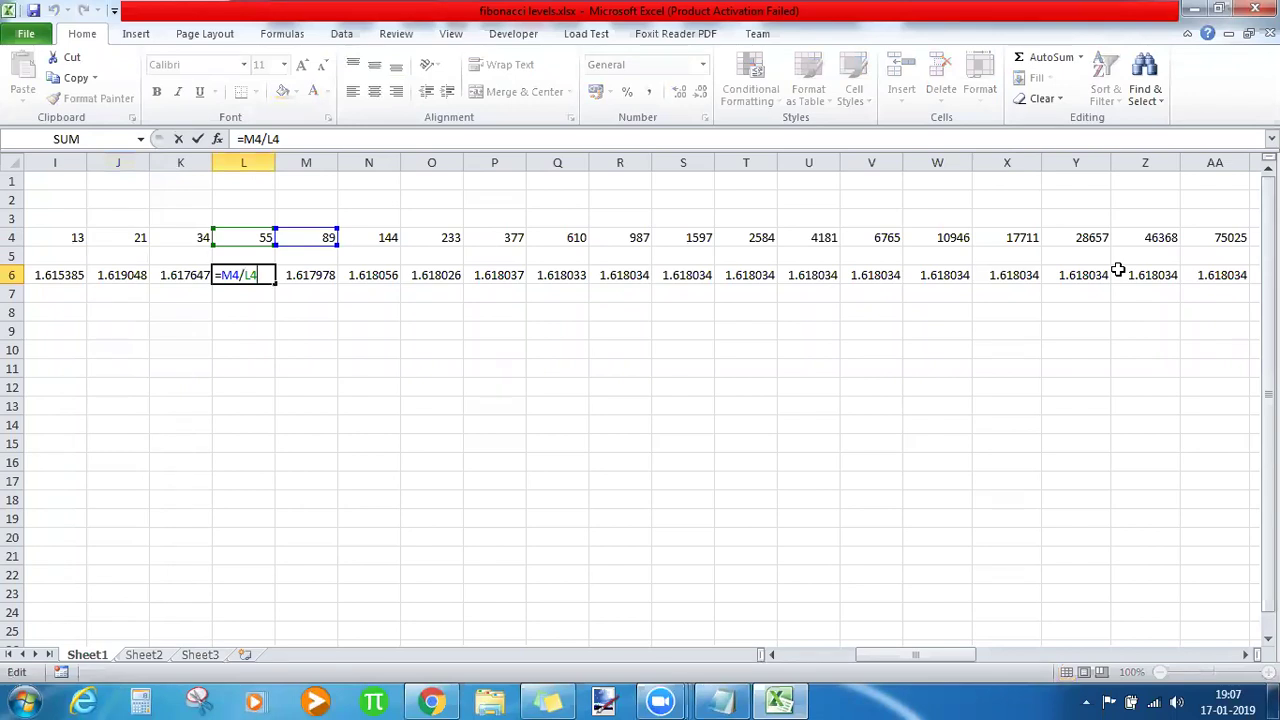
key("Escape")
Extend the ratio formula in row 6 from AH6 through column AU.
key("Right")
key("Right")
key("Right")
key("Right")
key("Right")
key("Right")
key("Right")
key("Right")
key("Right")
key("Right")
key("Right")
key("Right")
key("Right")
key("Right")
key("Right")
key("Right")
key("Right")
key("Right")
key("Right")
key("Right")
key("Right")
key("Right")
key("Right")
key("Right")
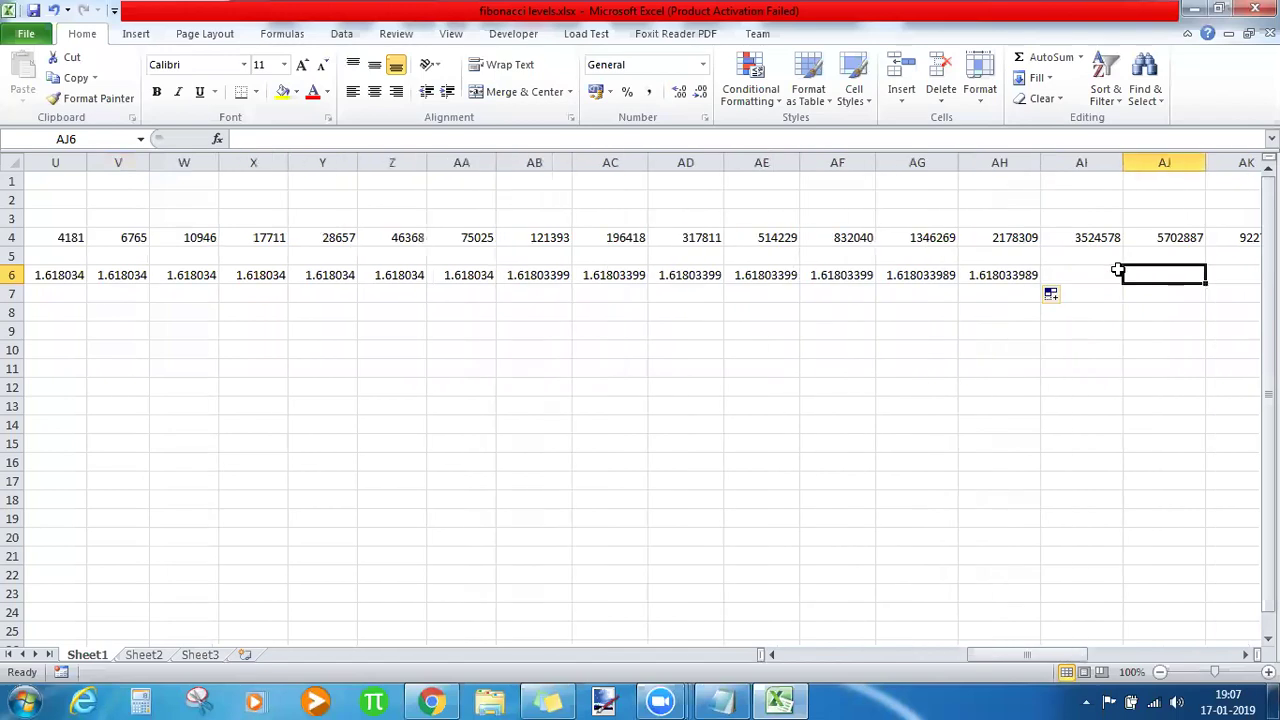
key("Left")
key("Left")
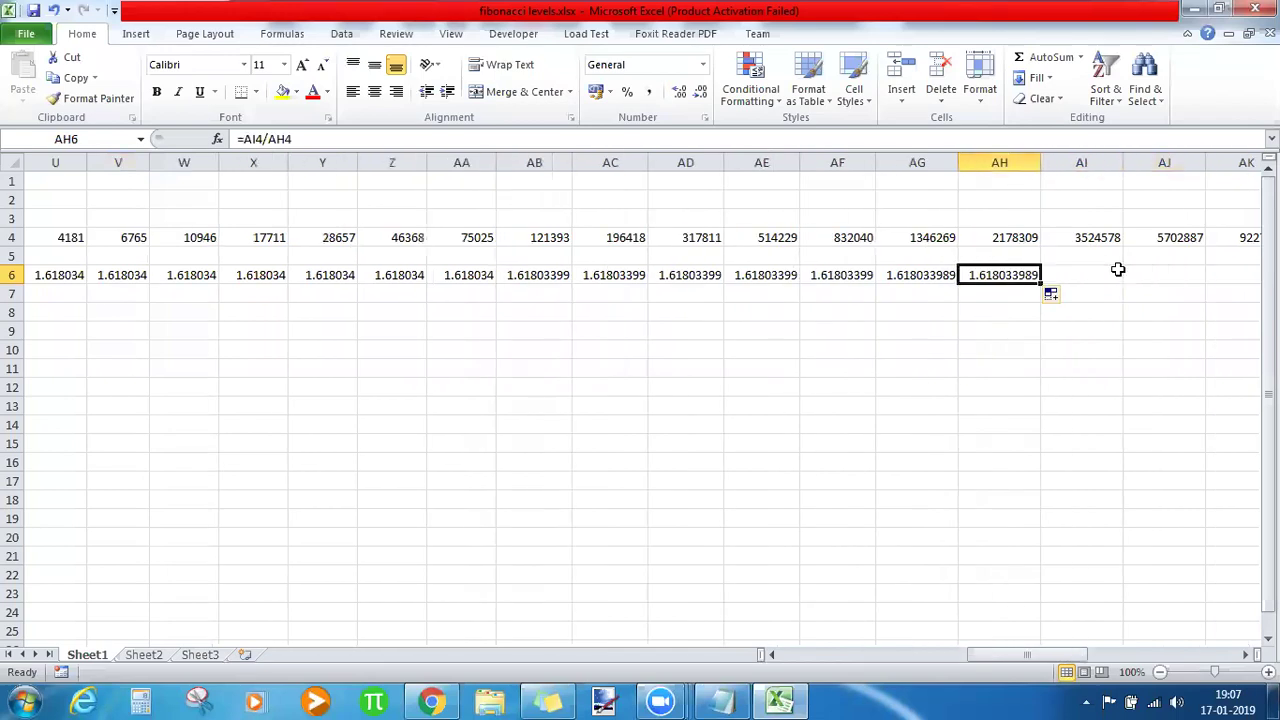
left_click_drag(1041, 284, 1100, 276)
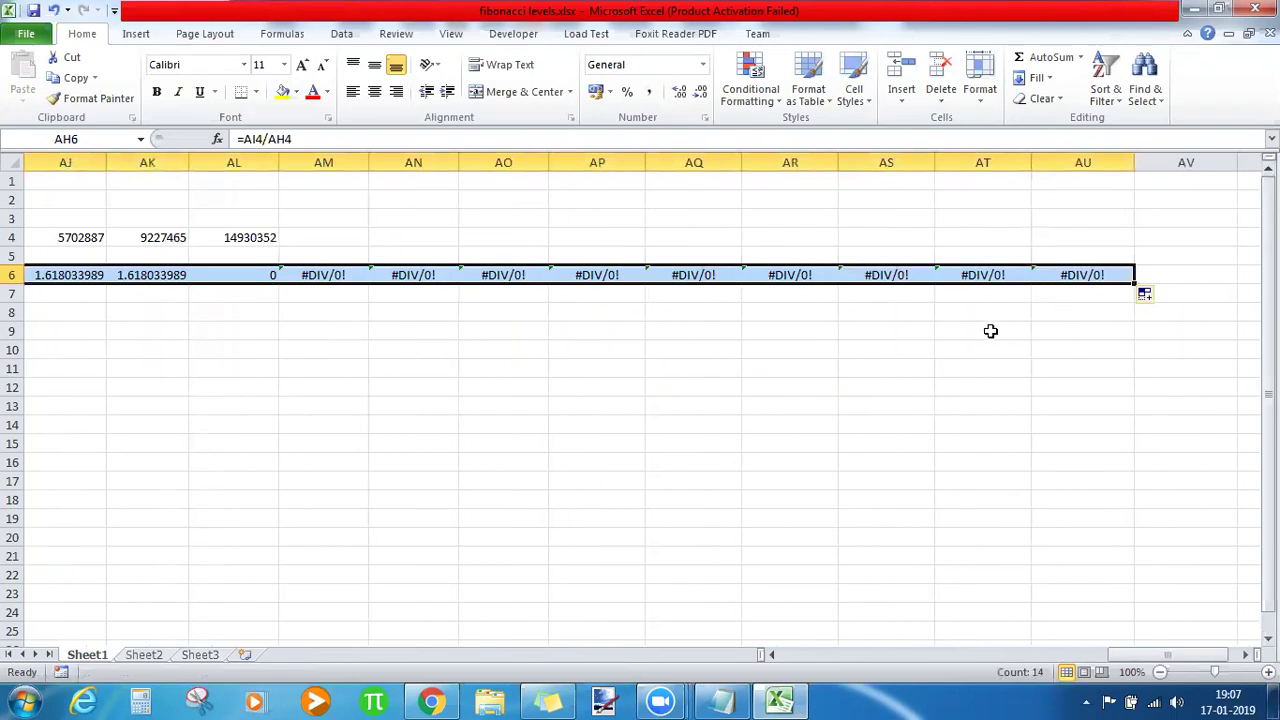
Clear the surplus ratio cells AL6:AU6 beyond the end of the sequence and return to the start of row 6.
left_click(222, 273)
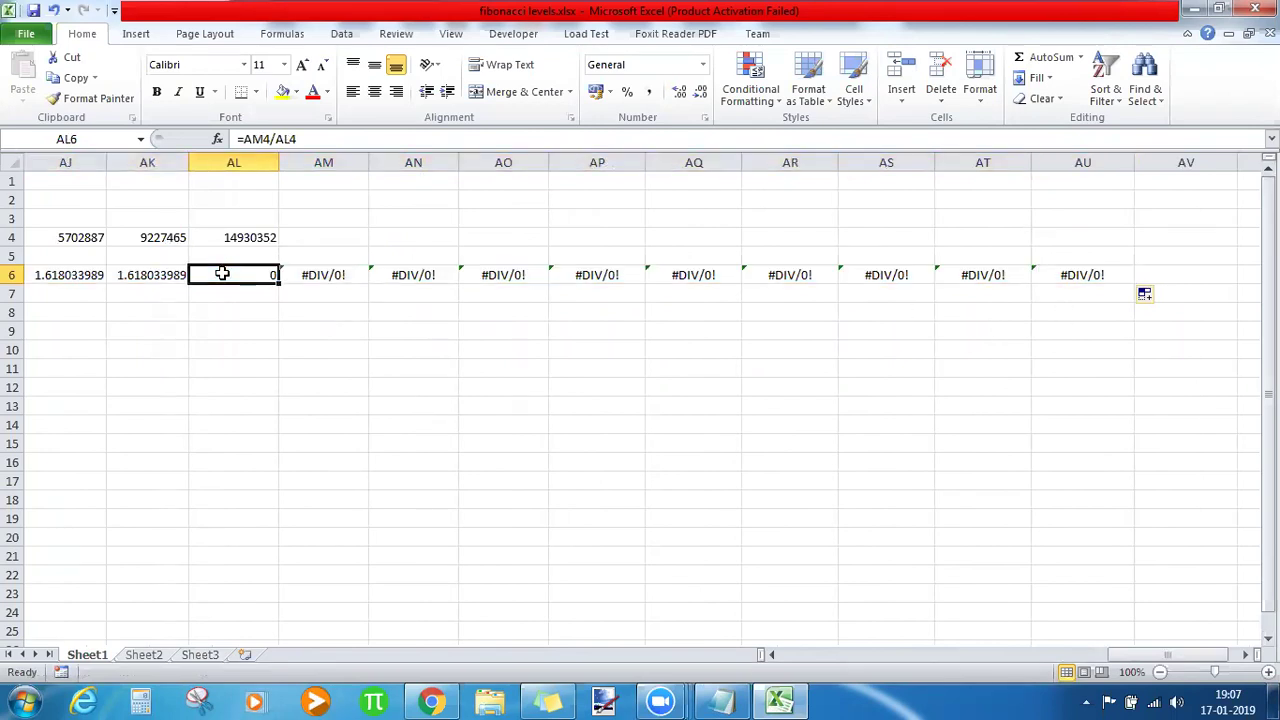
key("ctrl+shift+Right")
key("Delete")
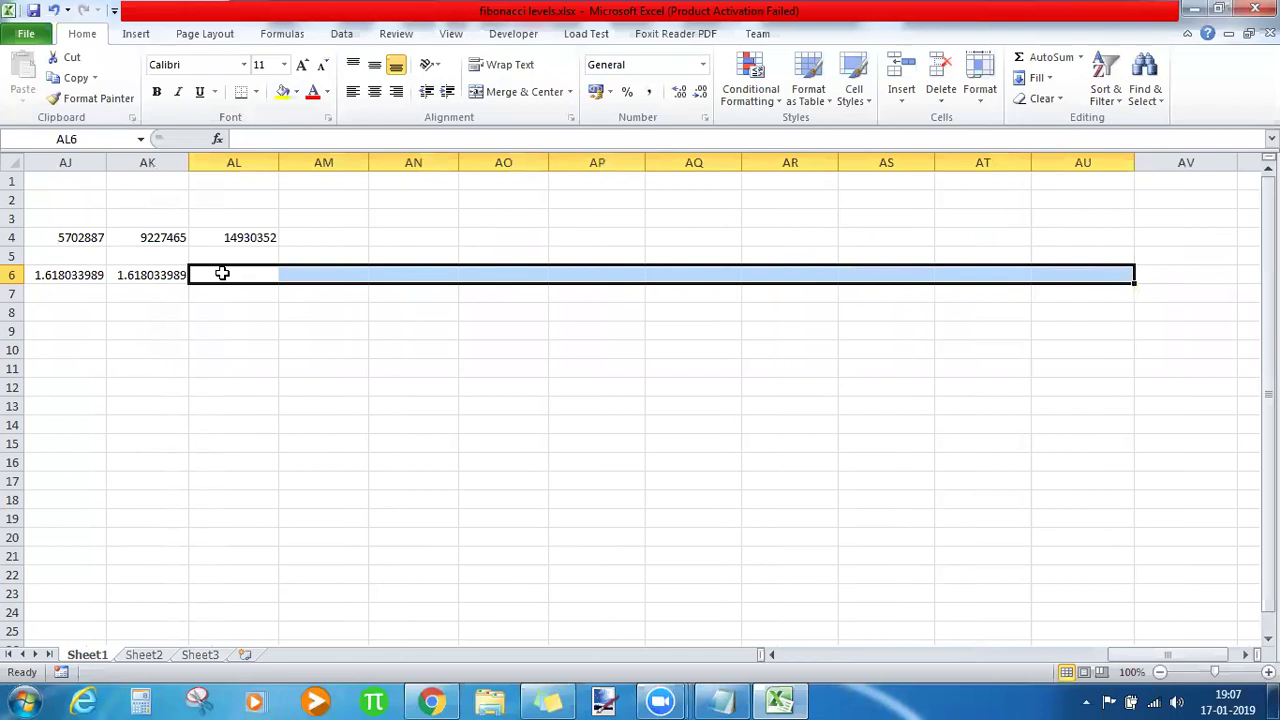
left_click(172, 274)
key("ctrl+Left")
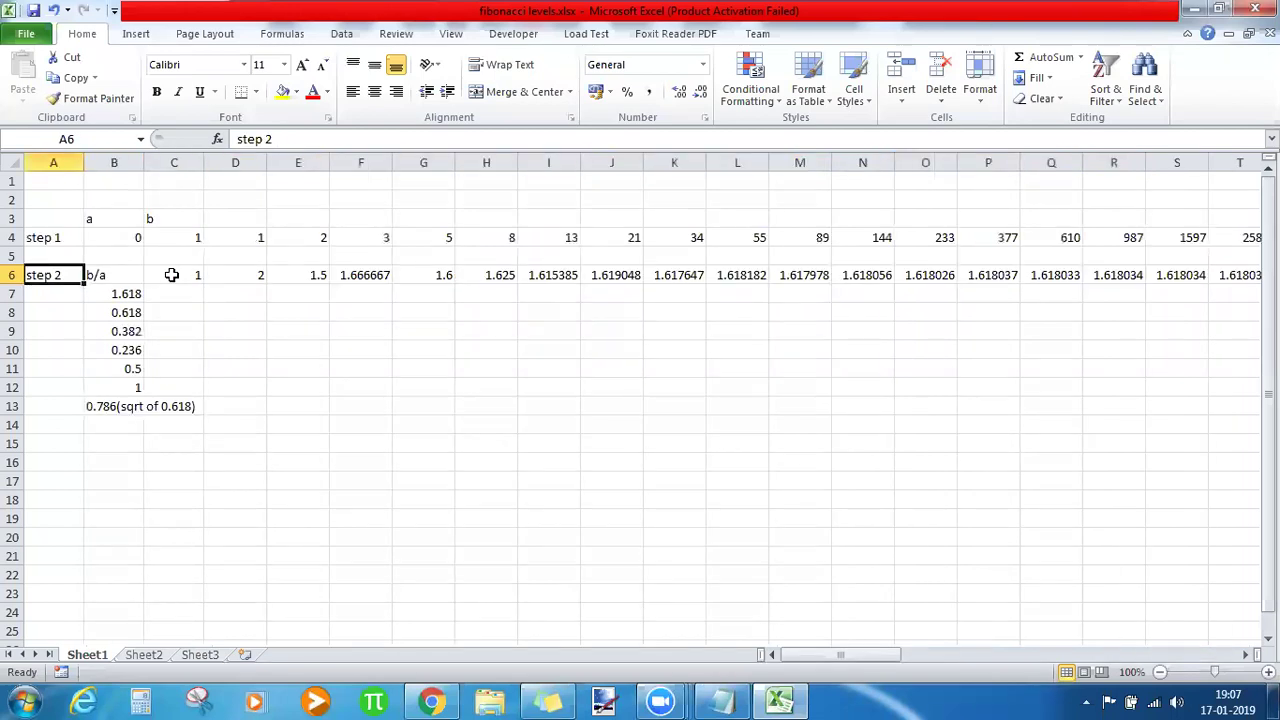
Compare the first sequence terms with the b/a ratios along row 6, focusing on the values in C6:L6.
left_click_drag(184, 237, 222, 245)
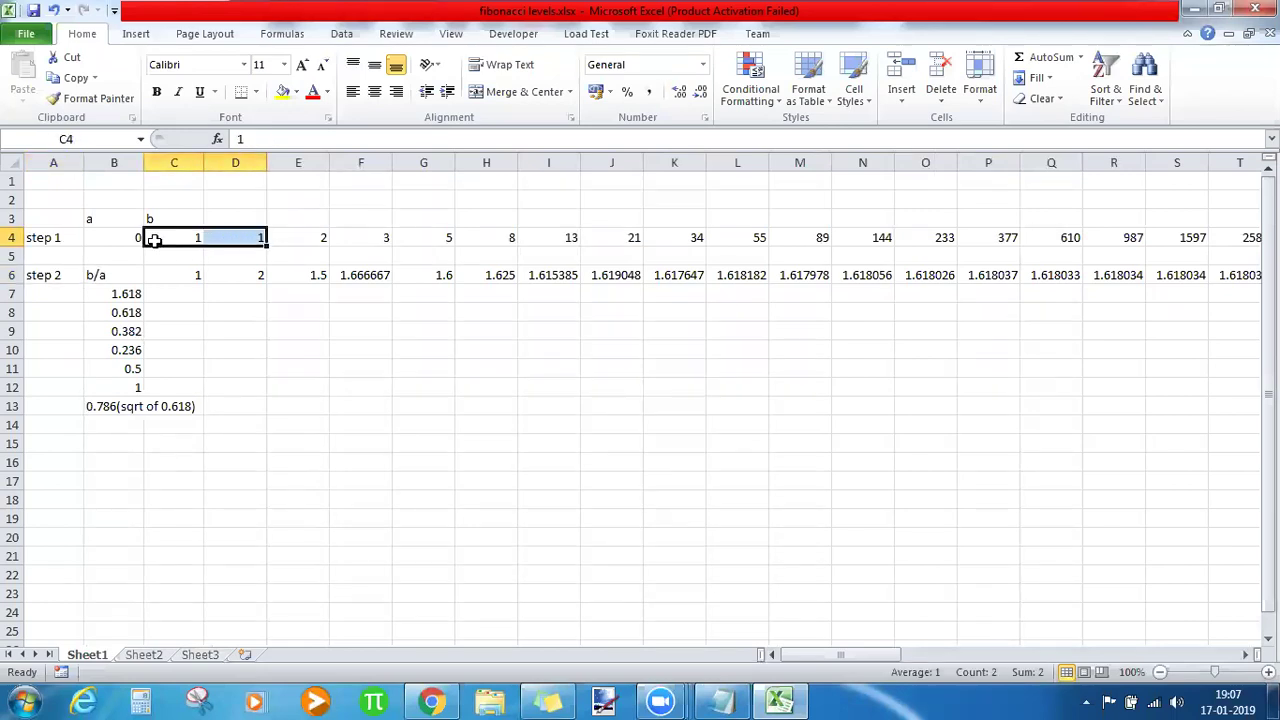
left_click(200, 279)
key("Right")
key("Right")
key("Right")
key("Right")
key("Right")
key("Right")
key("Right")
key("Right")
key("Right")
key("Right")
key("Right")
key("Right")
key("Right")
key("Right")
key("Right")
key("Right")
key("Right")
key("Right")
key("Right")
key("Right")
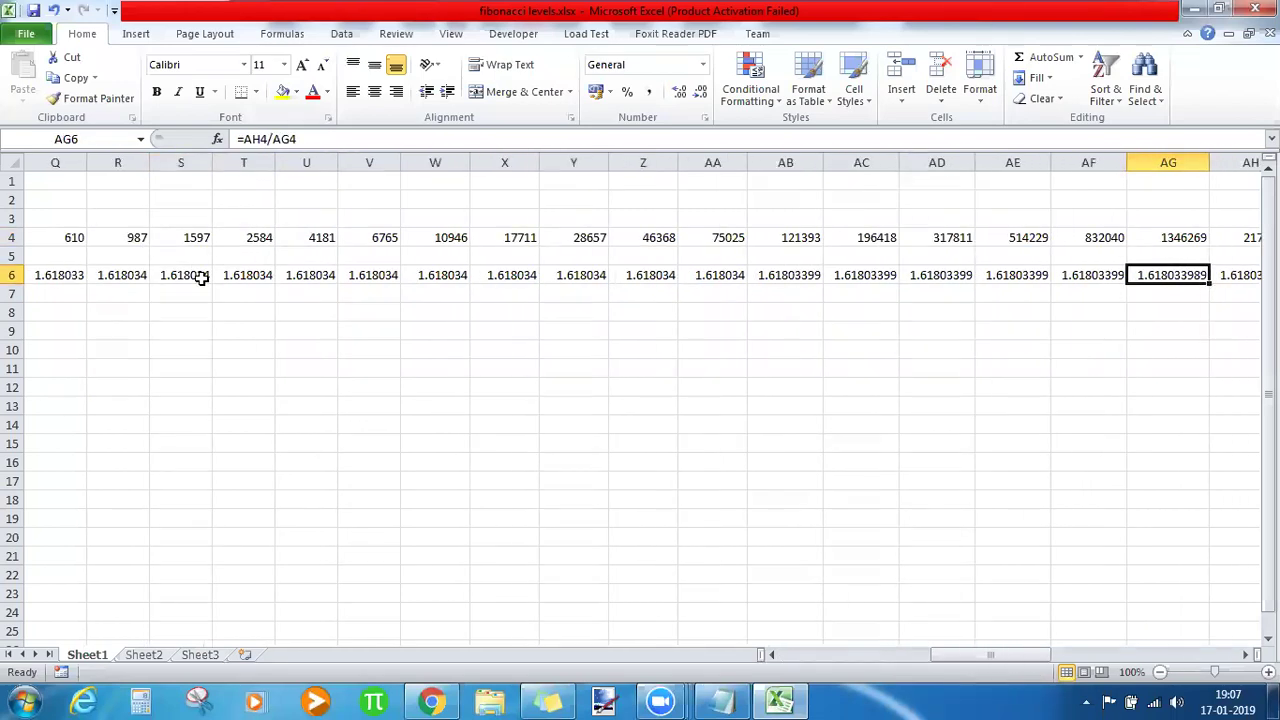
key("Home")
left_click_drag(201, 278, 767, 276)
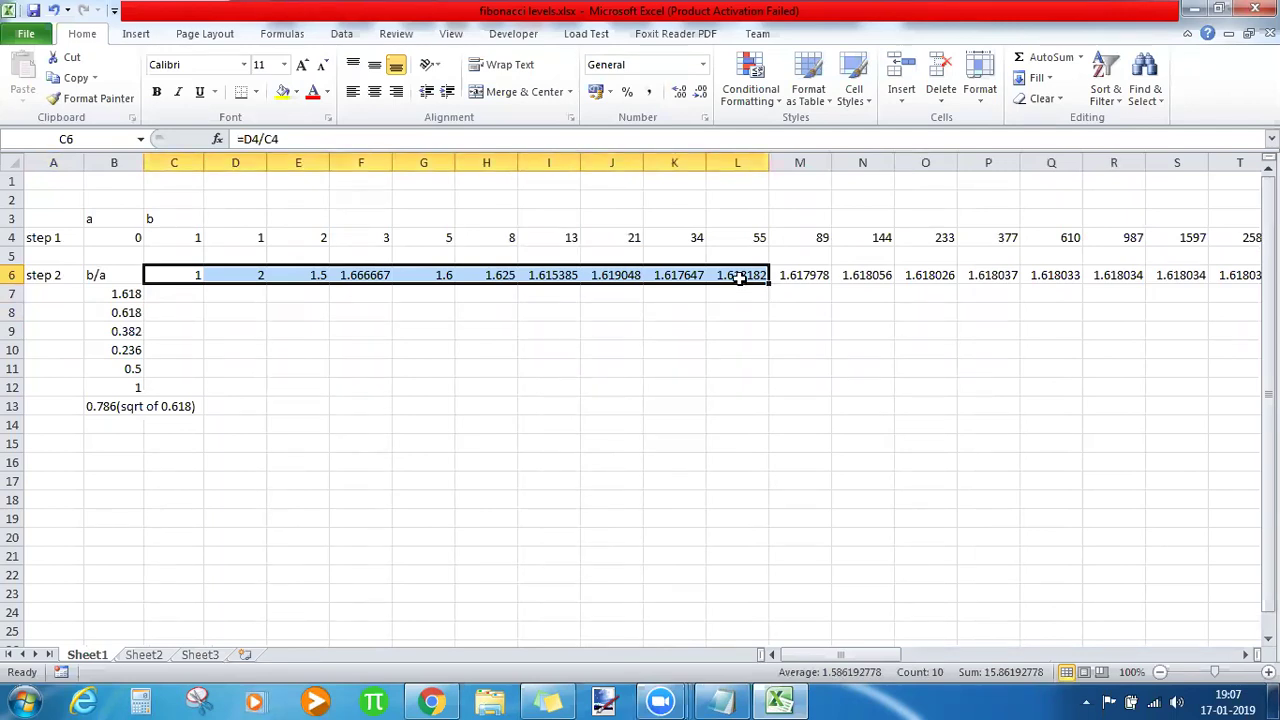
Label cell A7 "b/a", beside the 1.618 ratio.
key("Home")
key("Down")
key("Down")
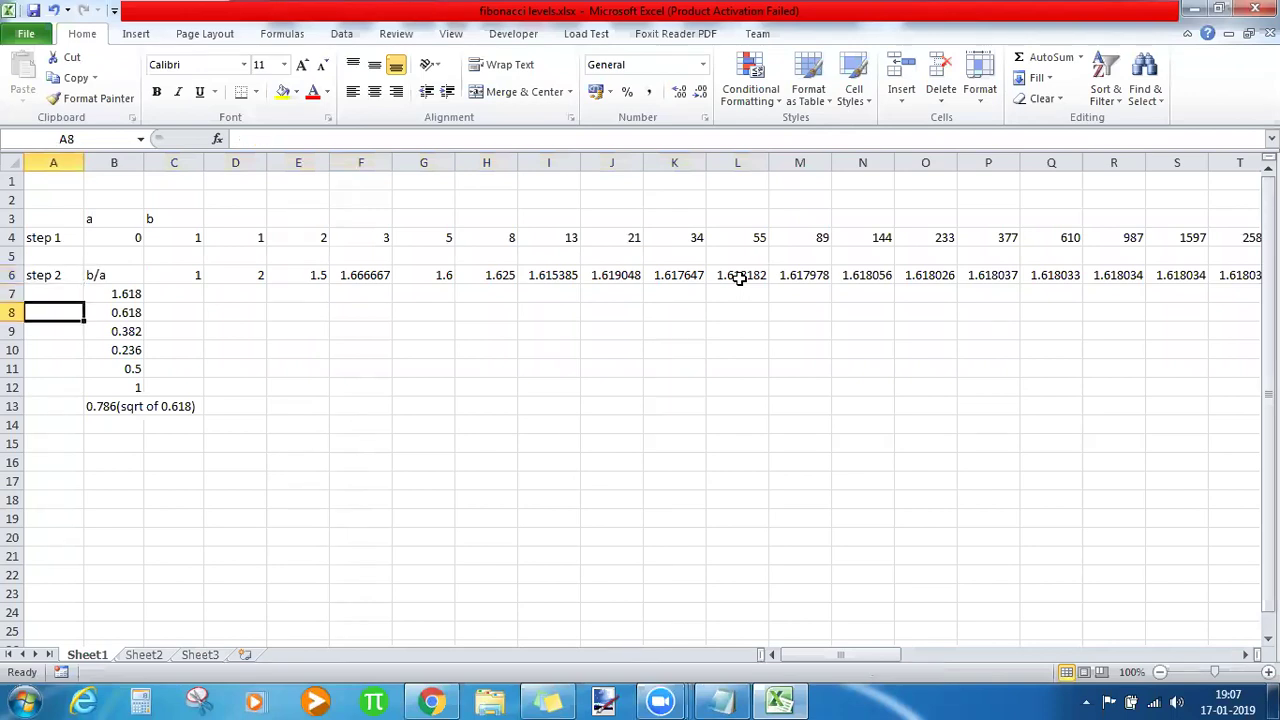
key("Up")
type("b/a")
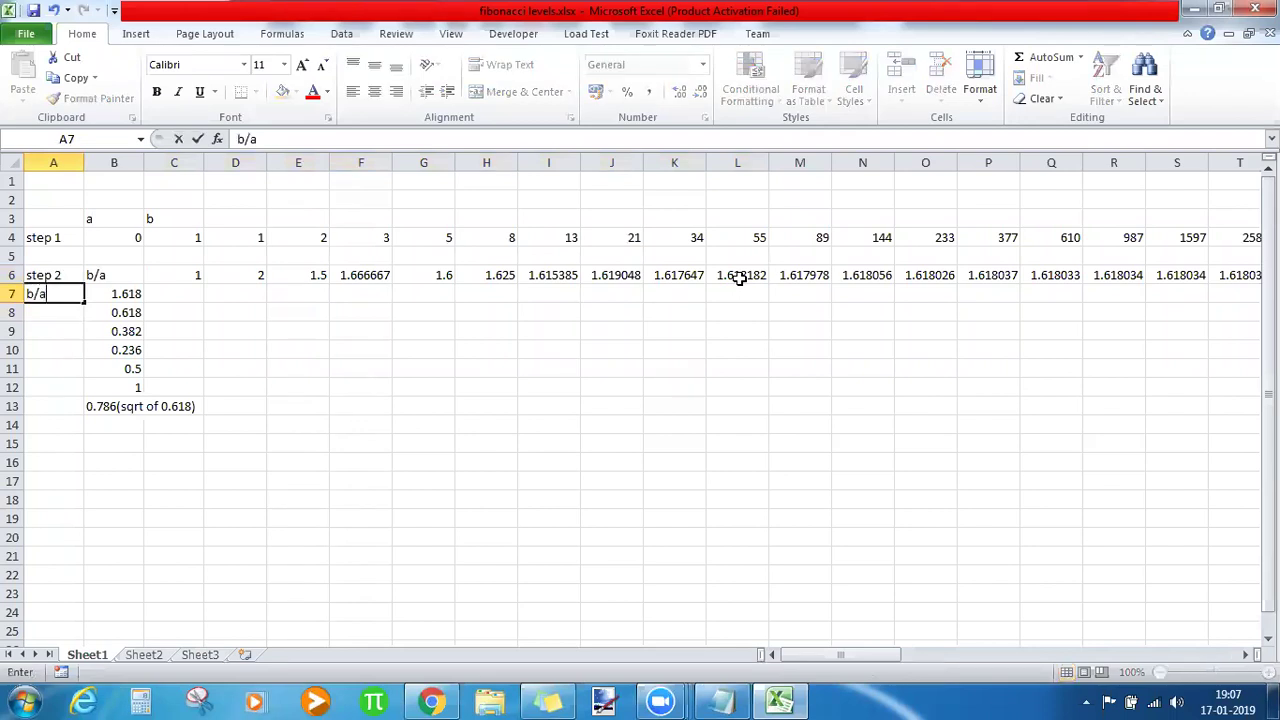
key("Return")
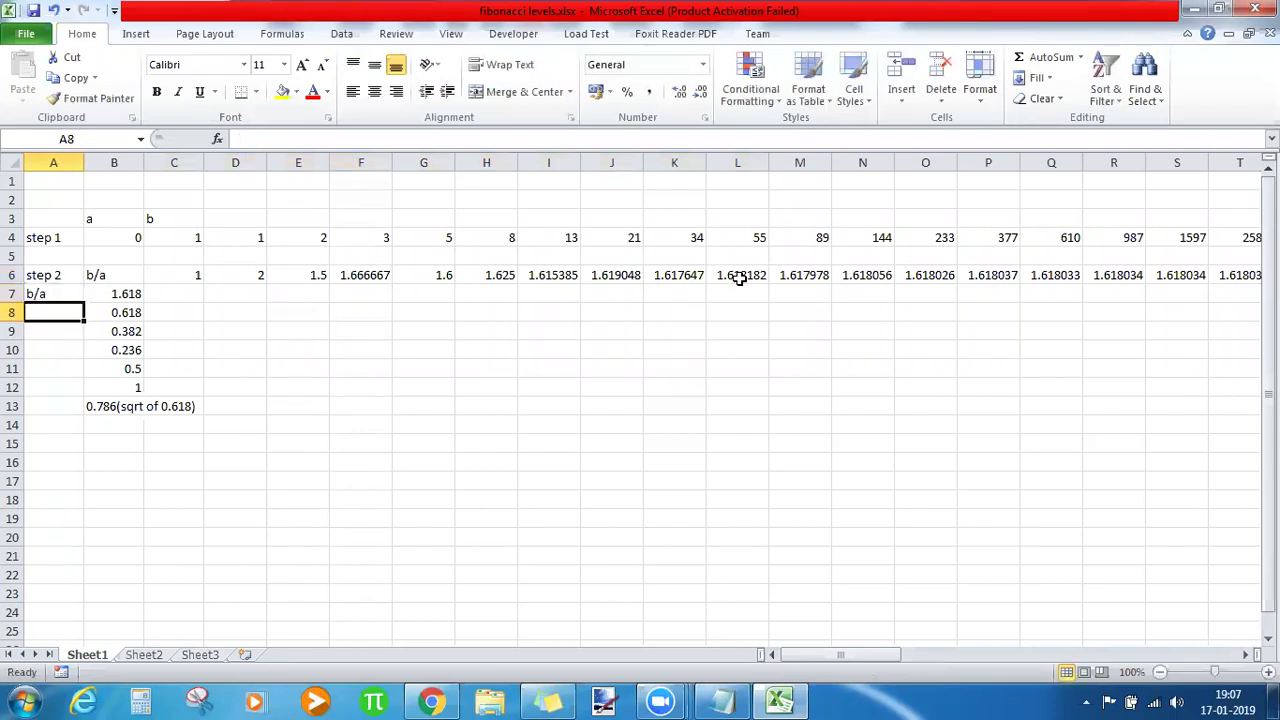
Label cell A8 "a/b", beside the 0.618 ratio.
left_click(122, 313)
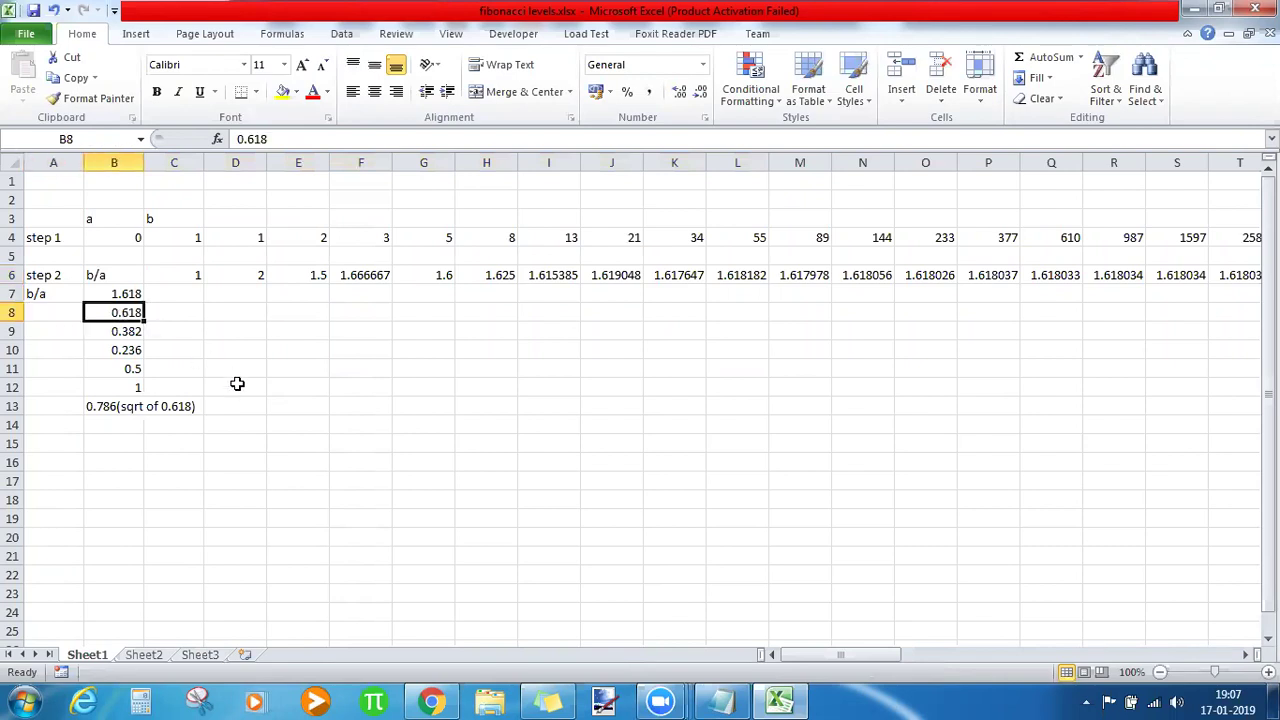
key("Left")
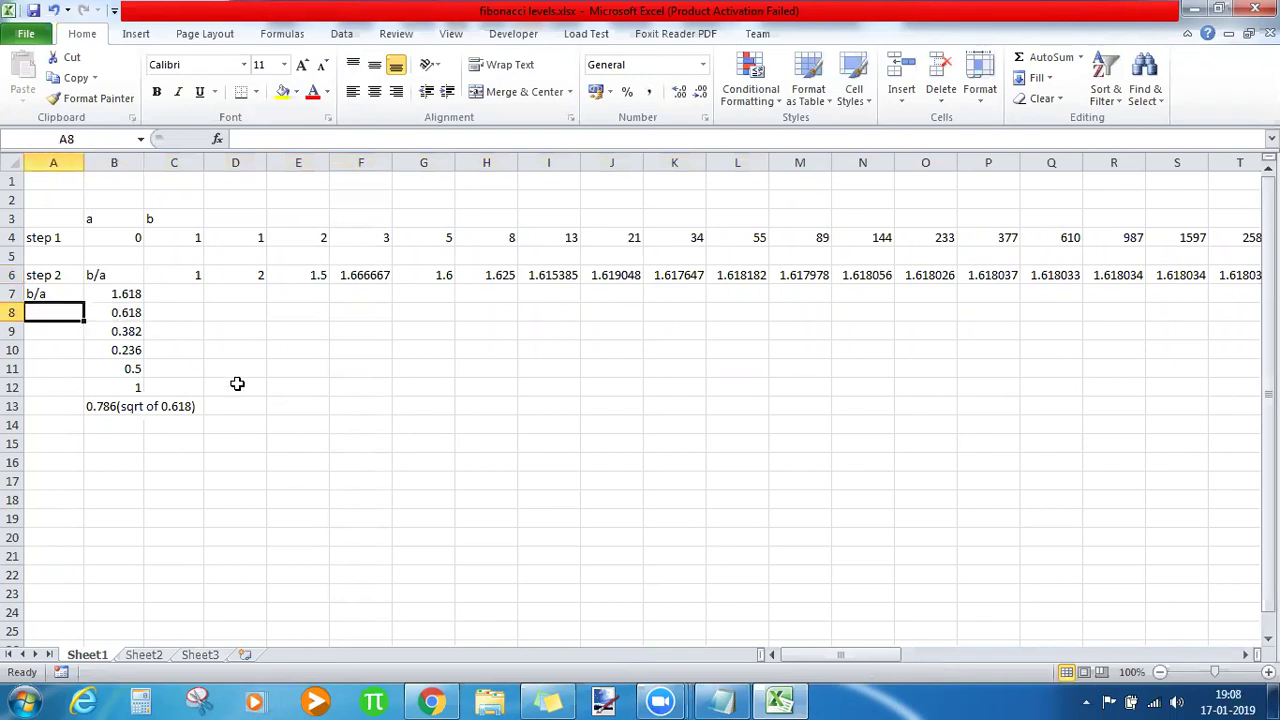
type("a/b")
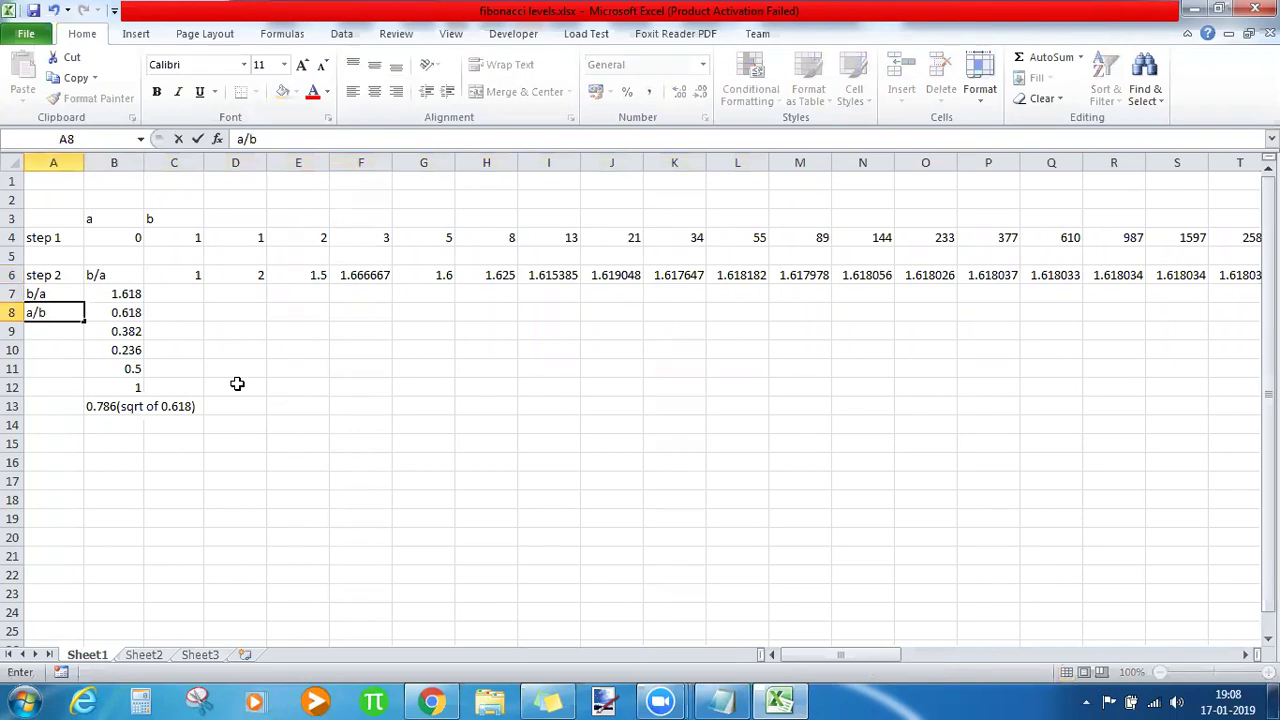
key("Up")
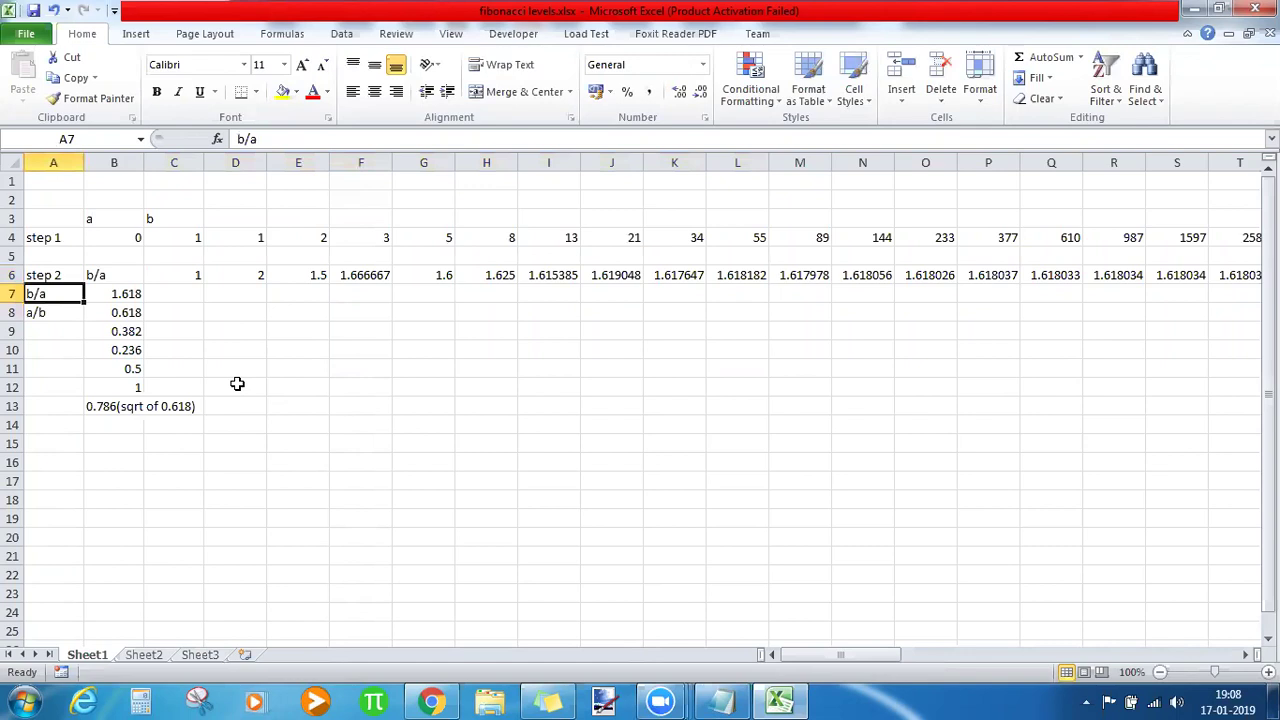
key("Down")
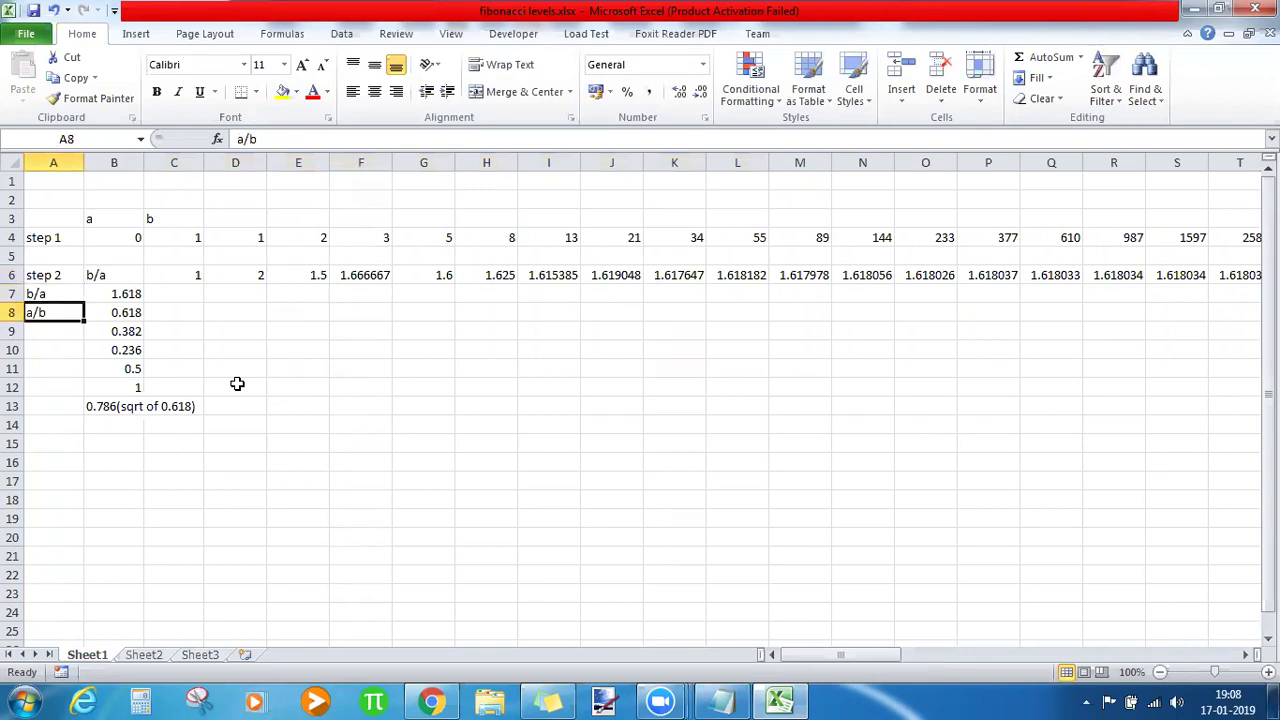
Enter the a/b ratio formula =C4/D4 in cell C8.
key("Right")
key("Right")
key("Left")
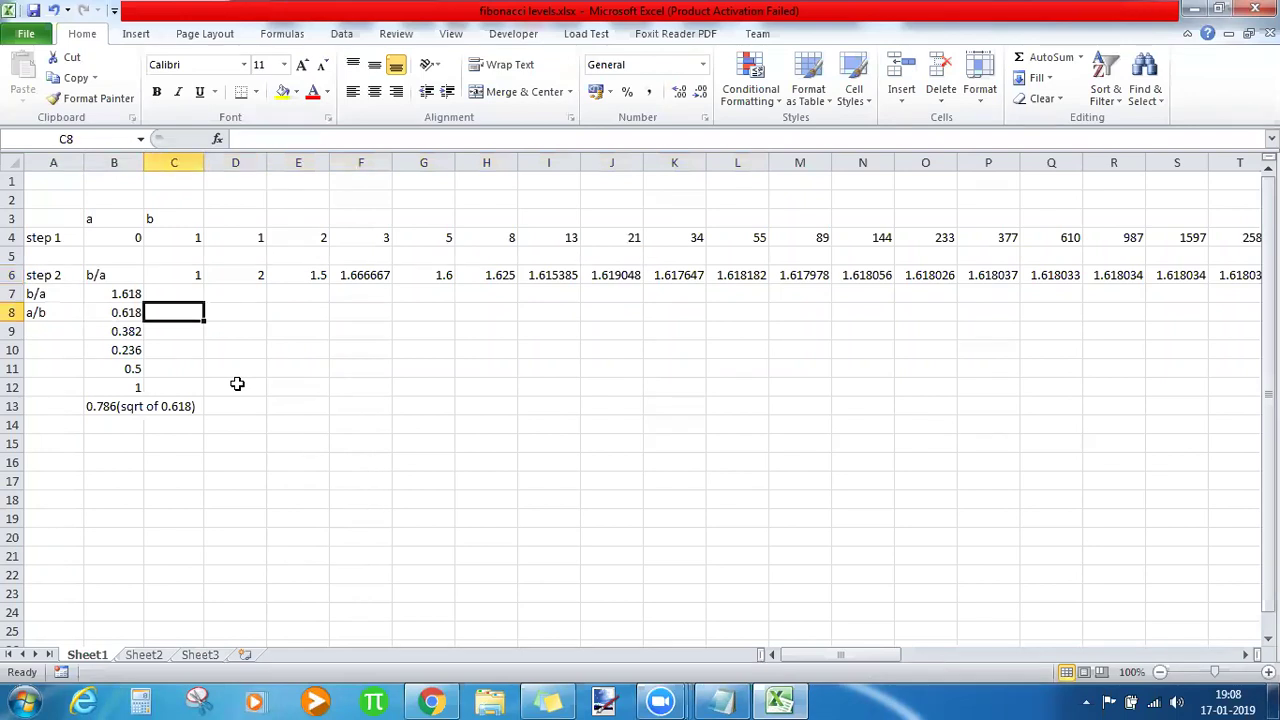
type("=")
left_click(196, 236)
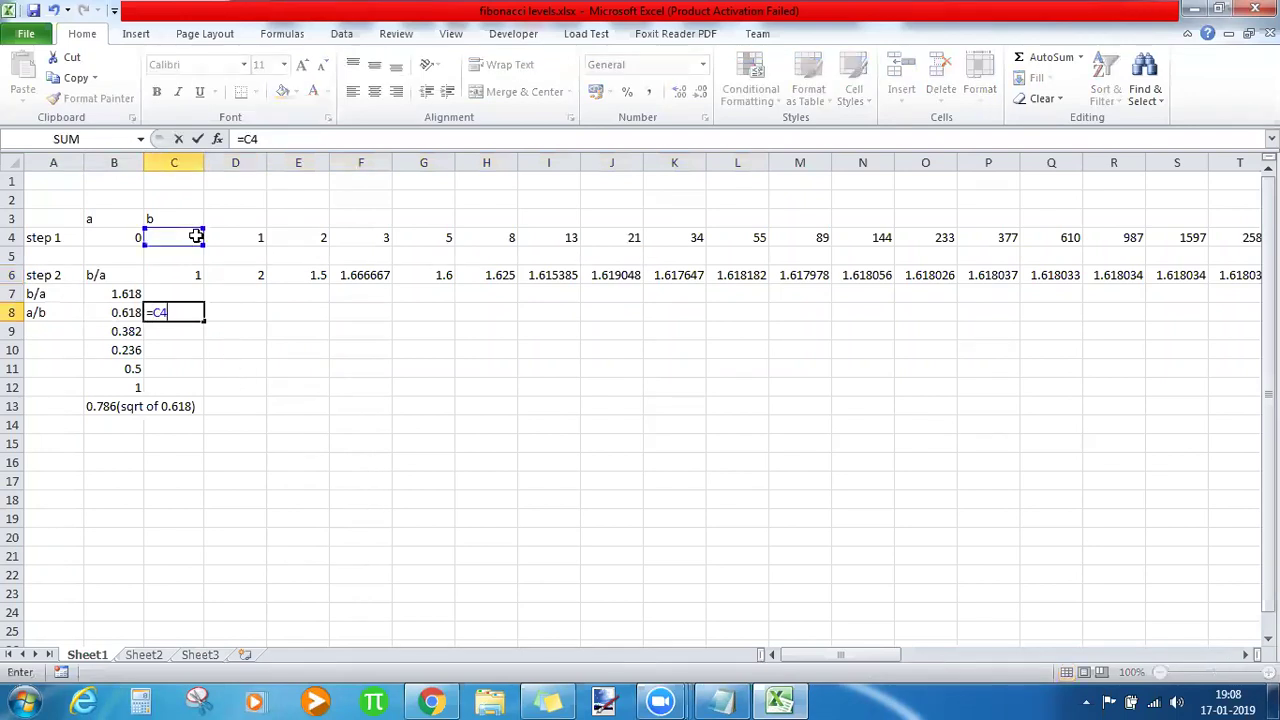
type("/")
left_click(252, 234)
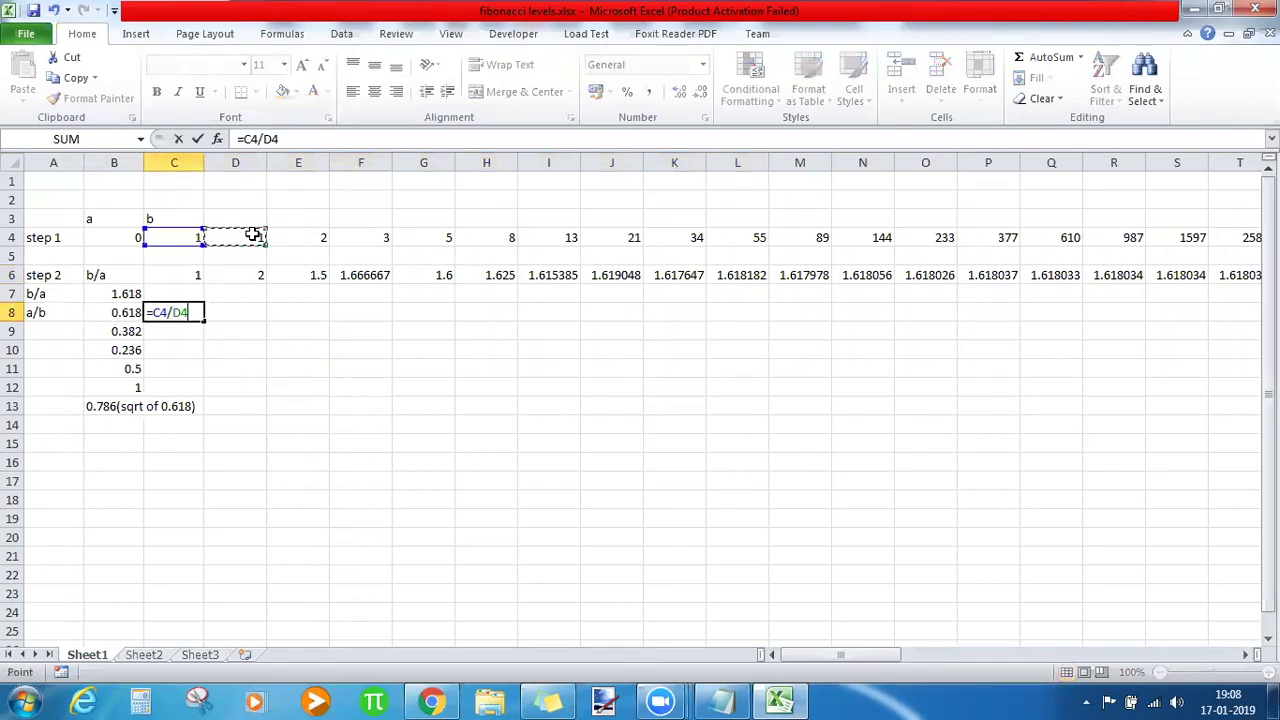
key("Return")
key("Up")
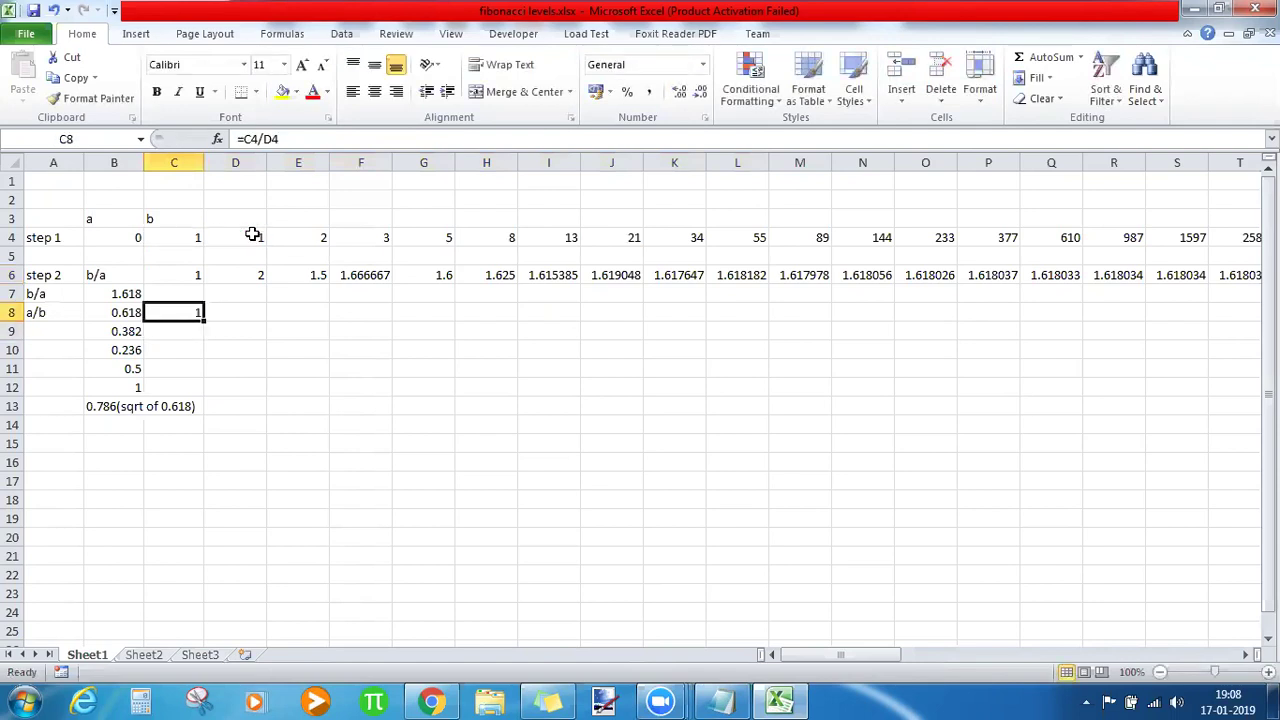
Fill the a/b ratio formula from C8 across row 8 through column AK.
left_click_drag(210, 316, 1162, 314)
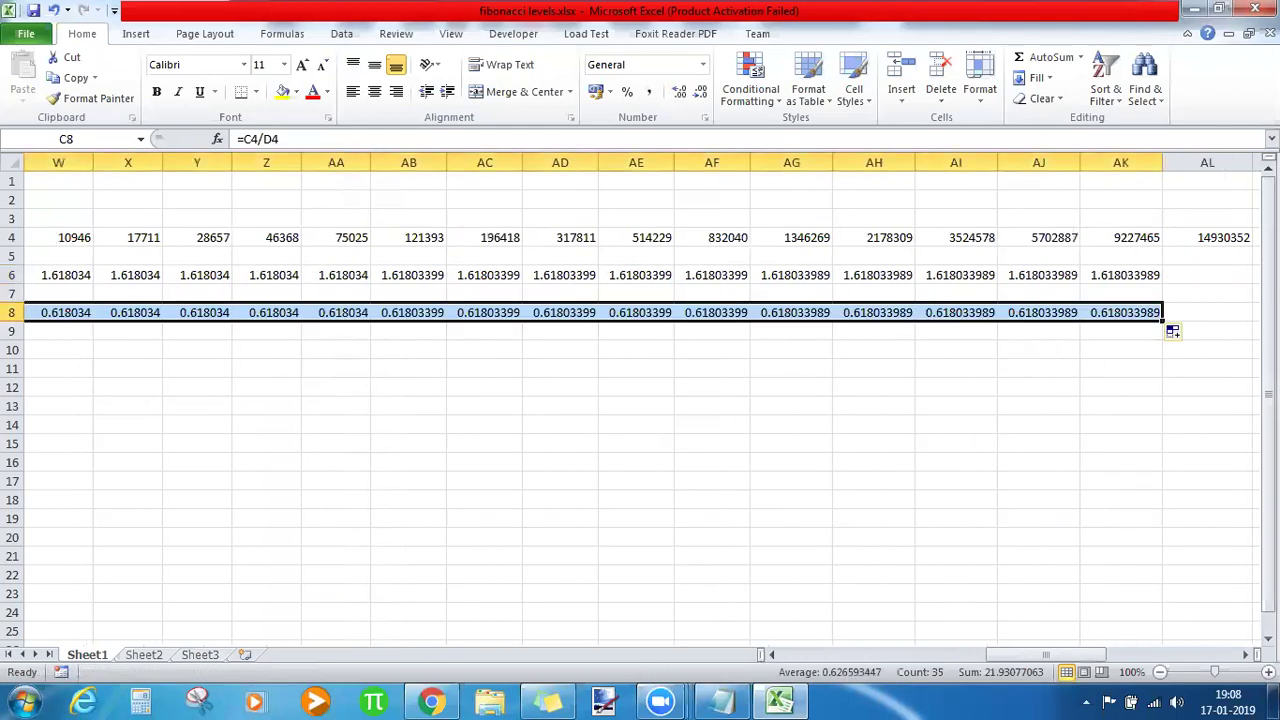
left_click(1117, 313)
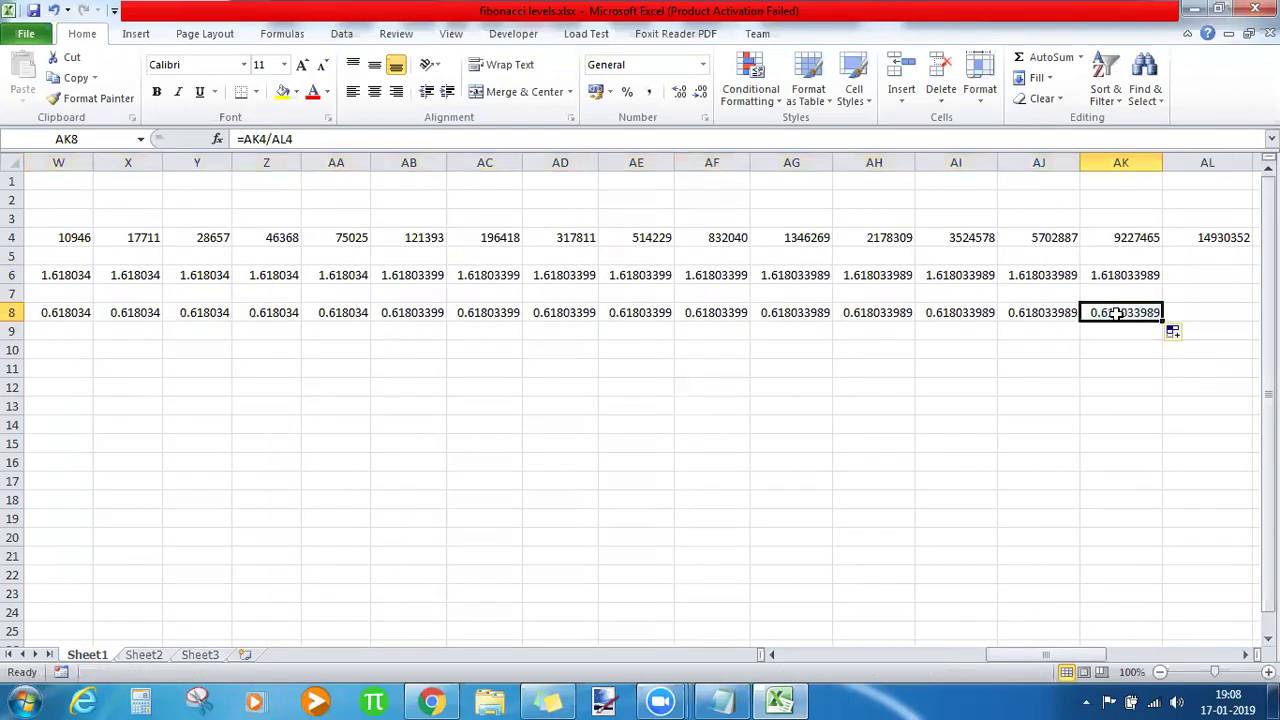
Review the a/b ratios along row 8 from AK8 back to the early terms around H8:K8.
key("Left")
key("Left")
key("Left")
key("Left")
key("Left")
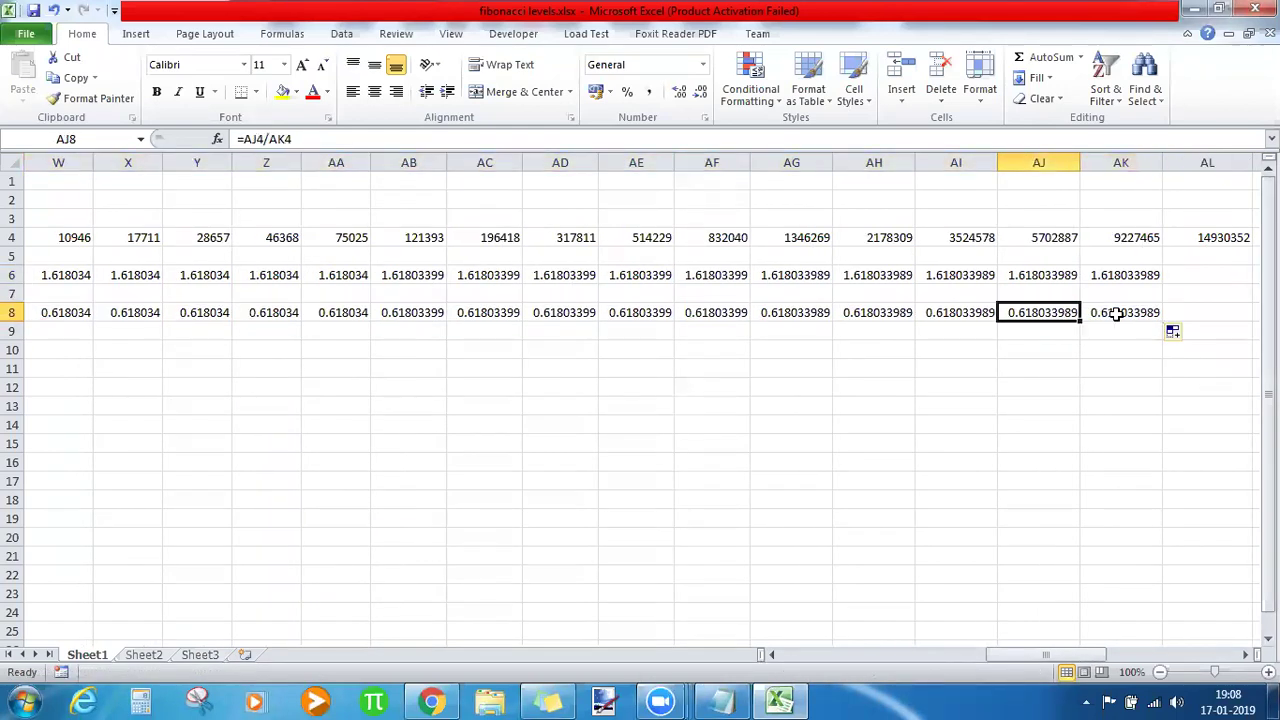
key("Left")
key("Left")
key("Left")
key("Left")
key("Left")
key("Left")
key("Left")
key("Left")
key("Left")
key("Left")
key("Left")
key("Left")
key("Left")
key("Left")
key("Left")
key("Left")
key("Left")
key("Left")
key("Left")
key("Left")
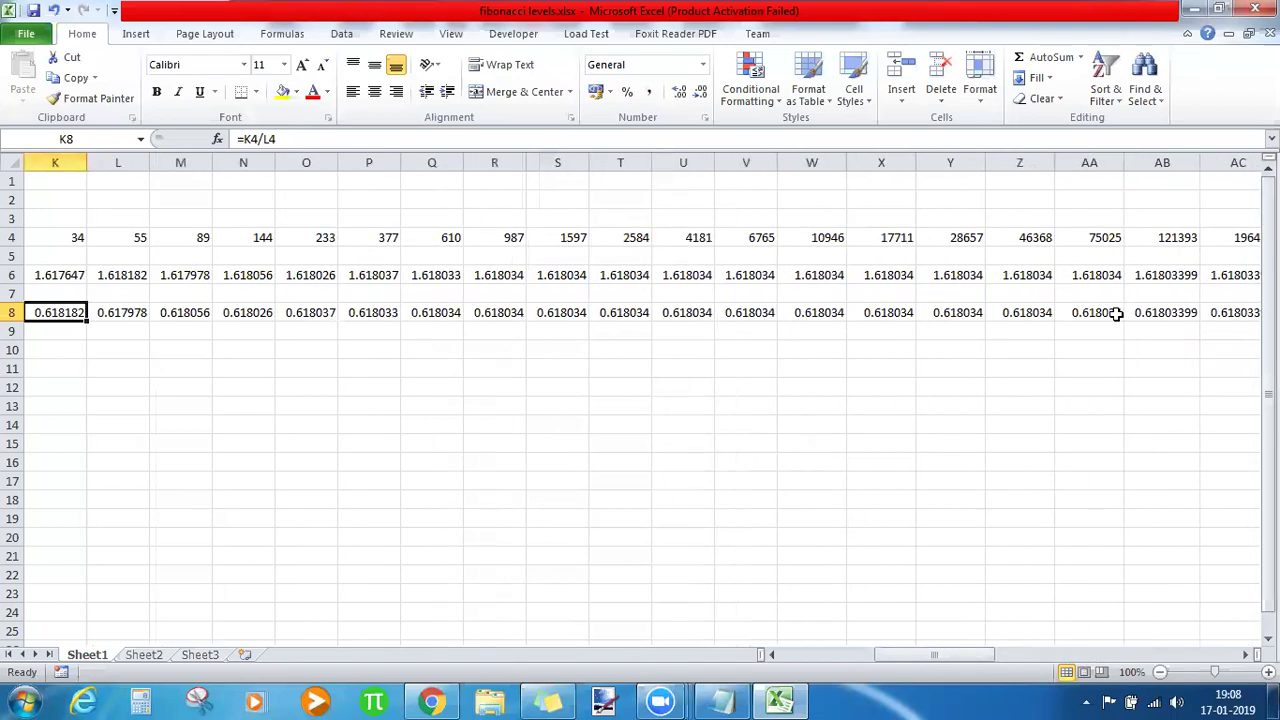
key("Right")
key("Left")
key("Left")
key("Left")
key("Left")
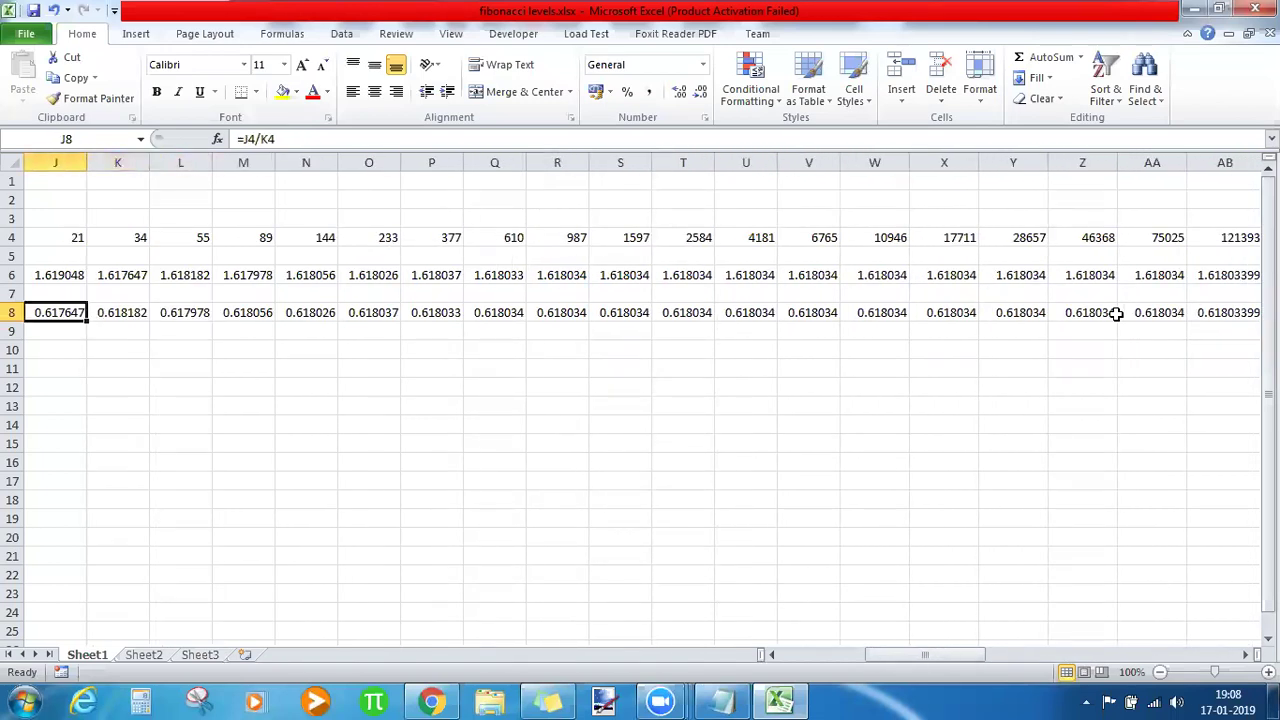
key("Right")
key("Right")
key("Right")
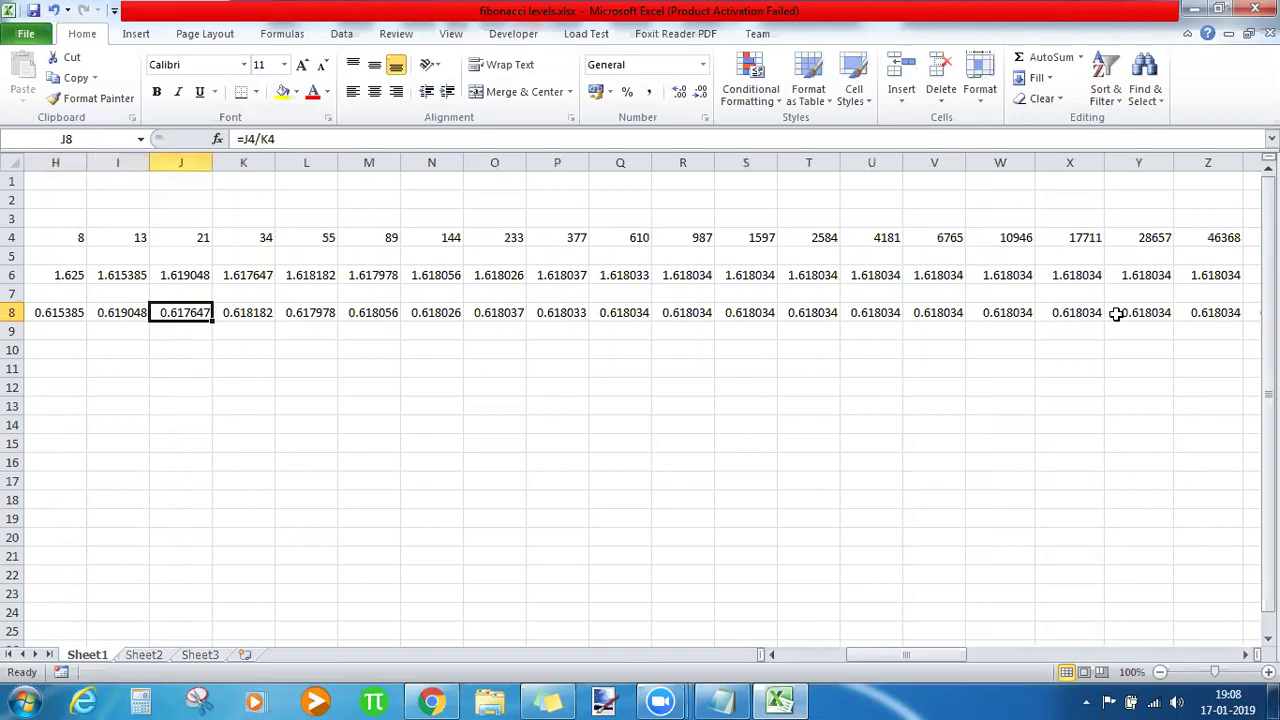
Inspect which sequence cells the K8 formula references, and examine the a/b ratios in the columns after it.
key("F2")
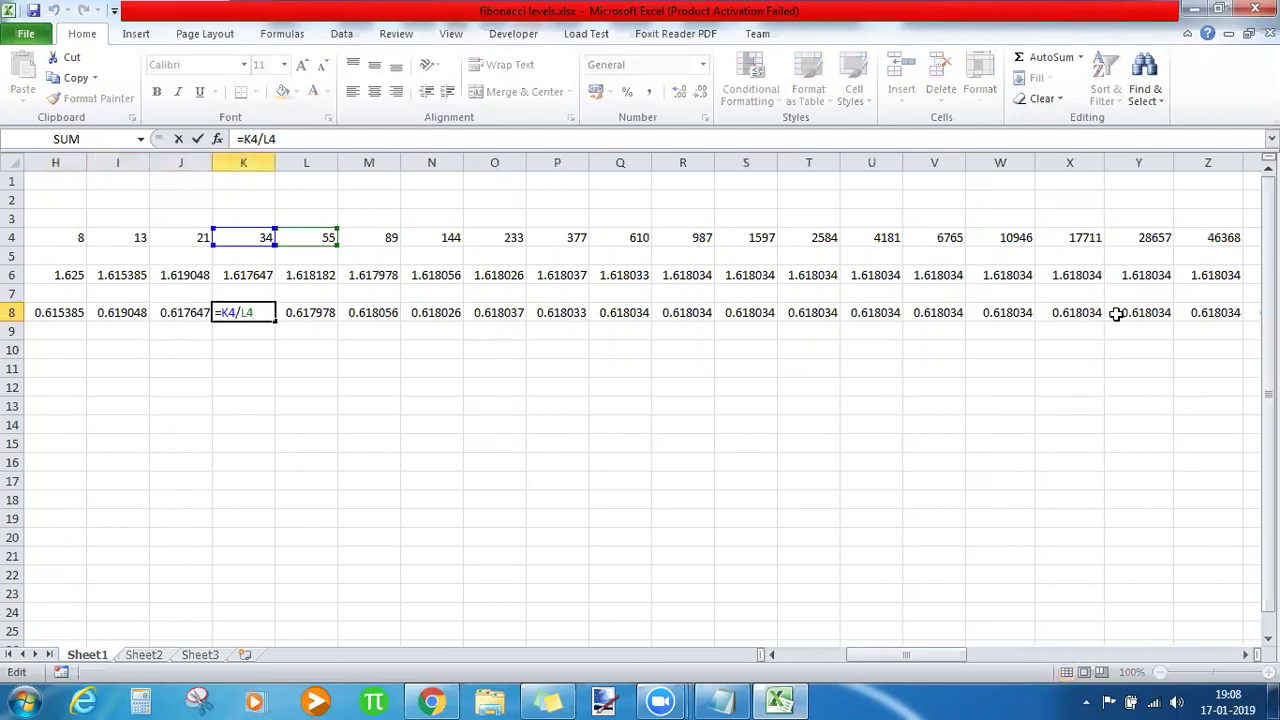
key("ctrl+Return")
key("Right")
key("Right")
key("Right")
key("Right")
key("Right")
key("Right")
key("Right")
key("Right")
key("Right")
key("Right")
key("Right")
key("Right")
key("Right")
key("Right")
key("Right")
key("Right")
key("Right")
key("Right")
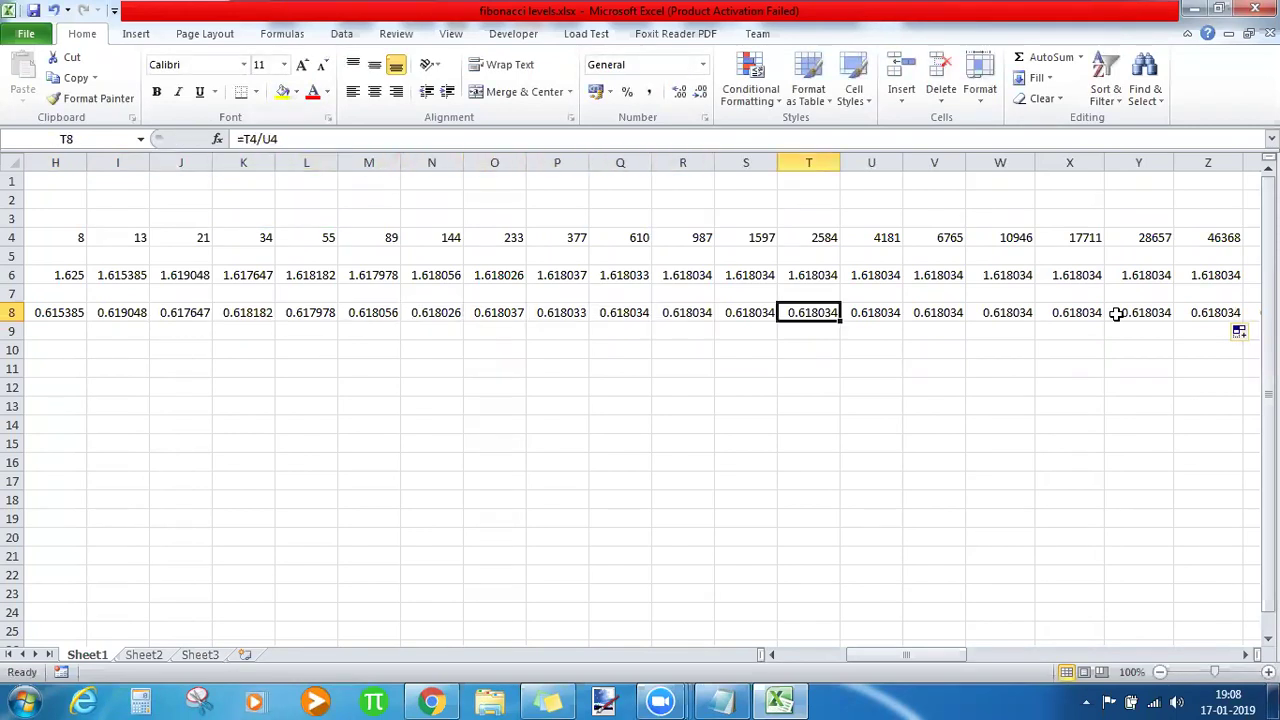
key("Right")
key("Right")
key("Right")
key("Right")
key("Home")
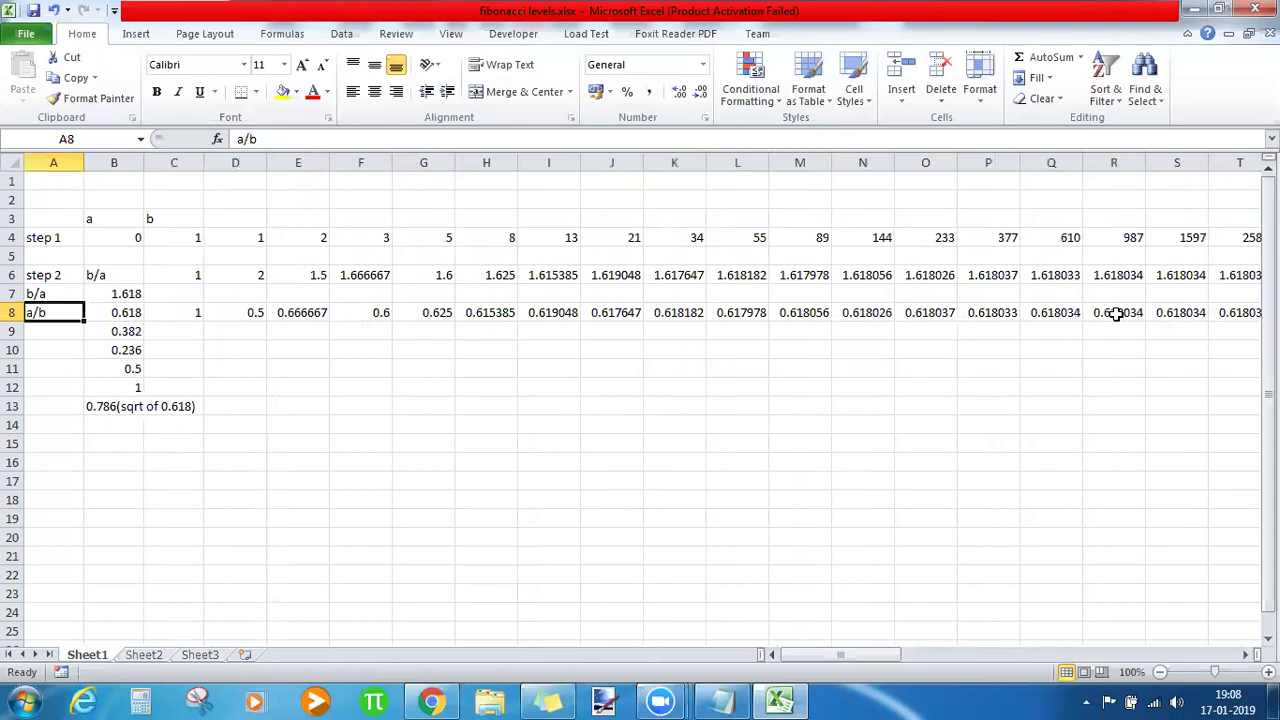
Label cell A9 "a/c", beside the 0.382 ratio.
left_click(68, 328)
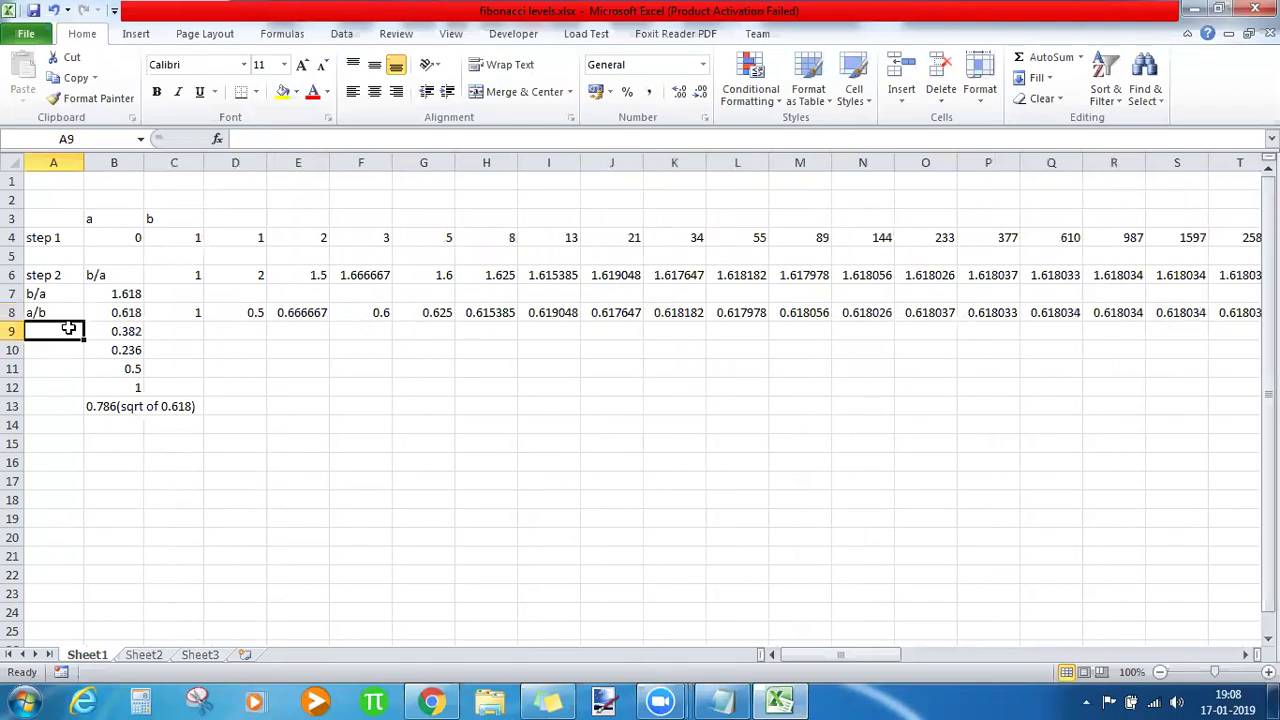
type("a/c")
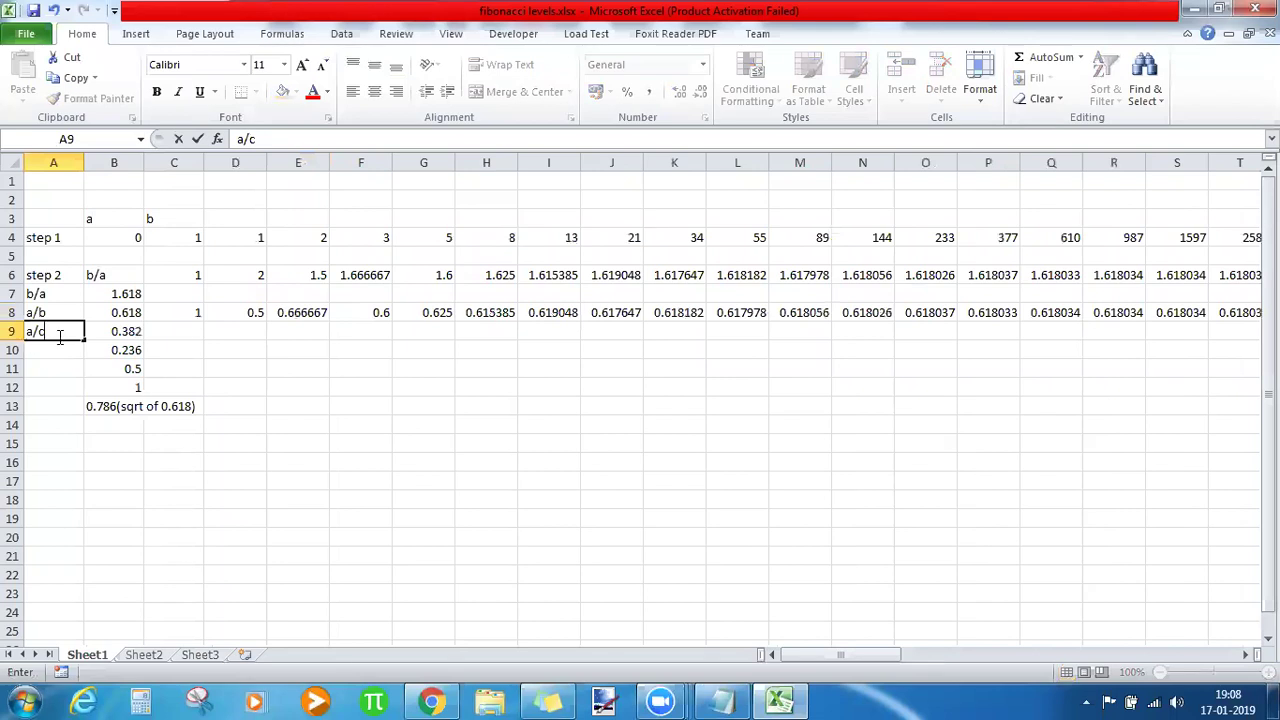
key("Return")
Enter the a/c ratio formula =C4/E4 in cell C9.
left_click(60, 336)
key("Right")
key("Right")
type("=")
left_click(166, 236)
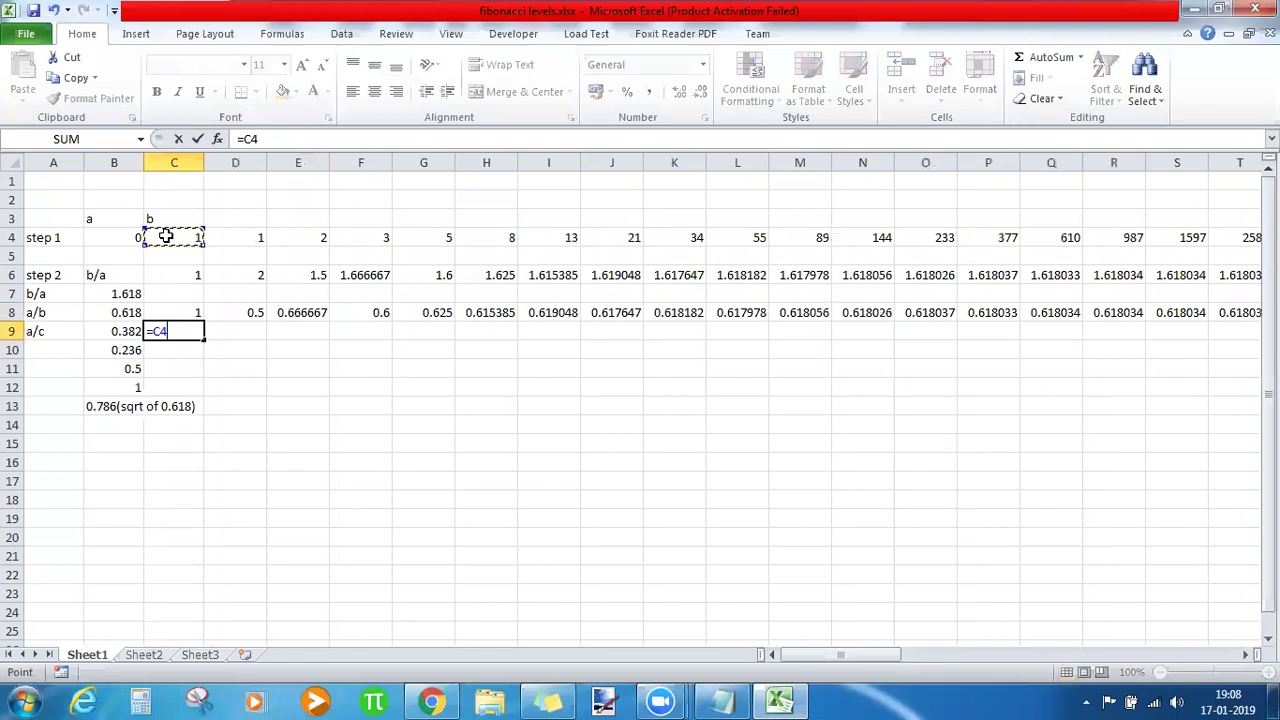
type("/")
left_click(325, 238)
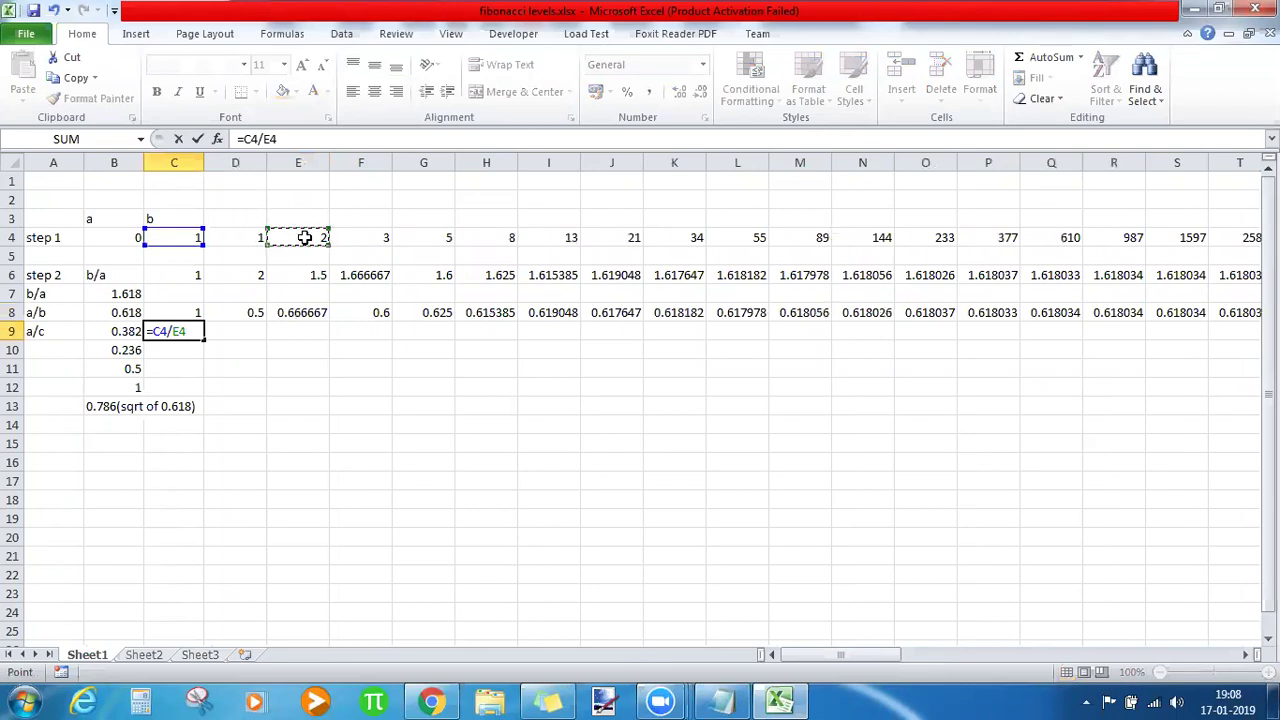
key("Return")
key("Up")
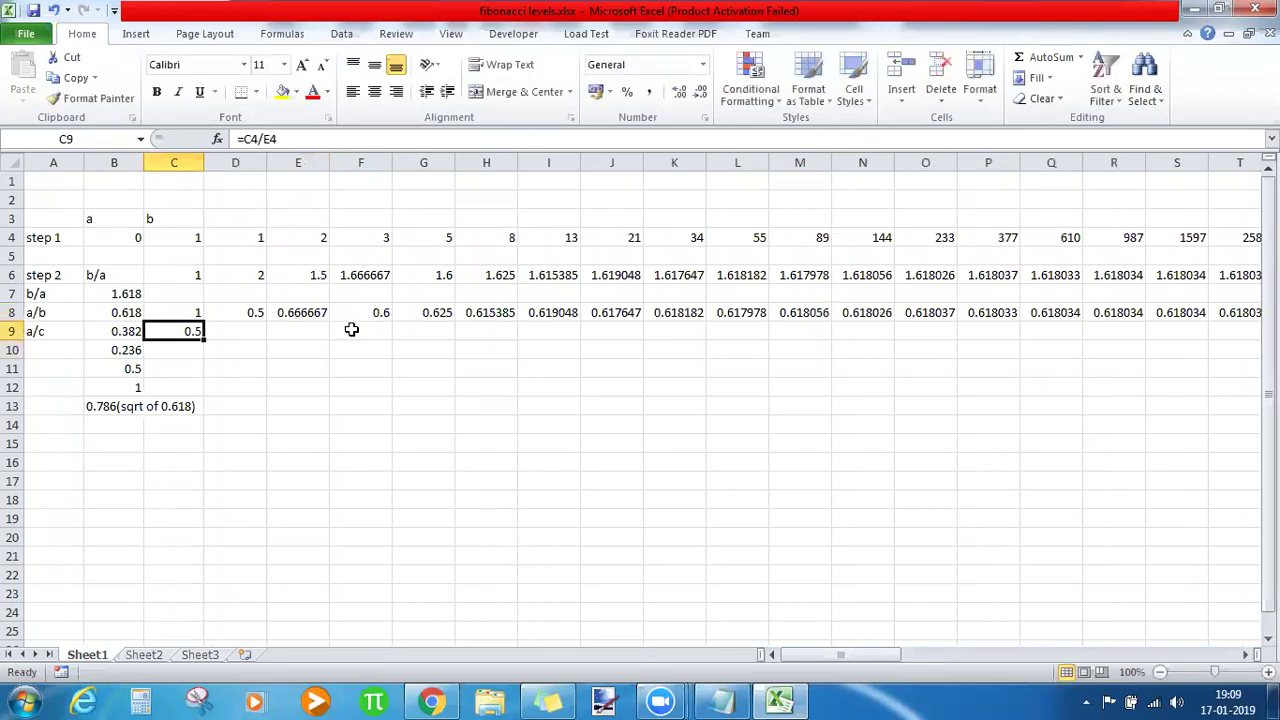
Fill the a/c ratio formula from C9 across row 9 through column AK, and clear cell AK9.
left_click_drag(204, 340, 1137, 337)
key("ctrl+z")
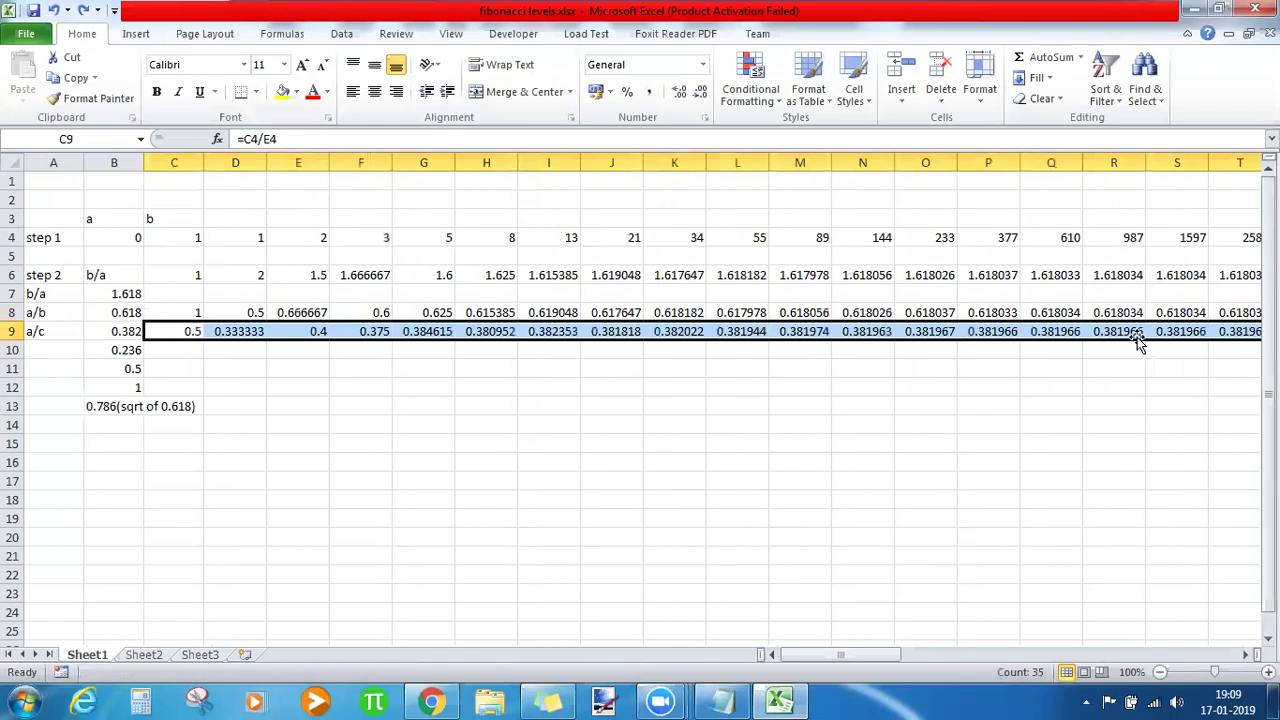
key("ctrl+Right")
key("Delete")
Review the a/c ratios along row 9 from the last terms back towards the start of the sequence.
left_click(1137, 336)
key("Left")
key("Left")
key("Left")
key("Left")
key("Left")
key("Left")
key("Left")
key("Left")
key("Left")
key("Left")
key("Left")
key("Left")
key("Left")
key("Left")
key("Left")
key("Left")
key("Left")
key("Left")
key("Left")
key("Left")
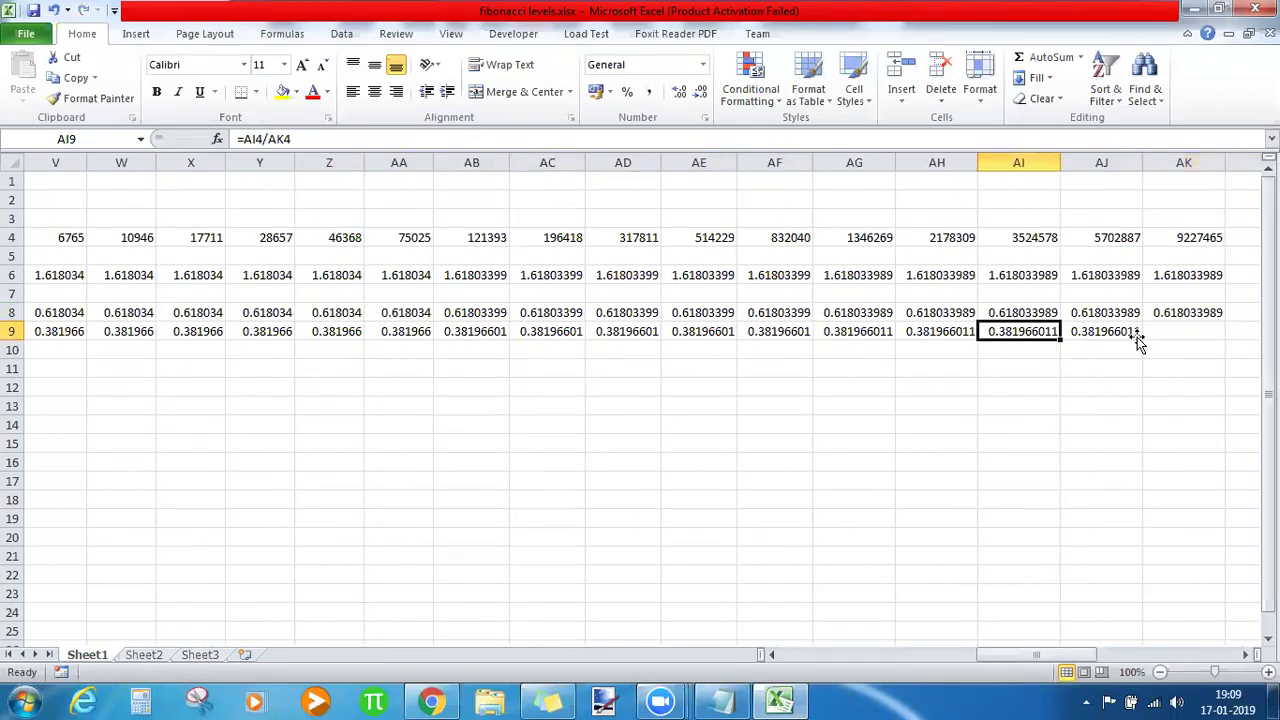
key("Left")
key("Left")
key("Left")
key("Left")
key("Left")
key("Left")
key("Left")
key("Left")
key("Left")
key("Left")
key("Left")
key("Left")
key("Left")
key("Left")
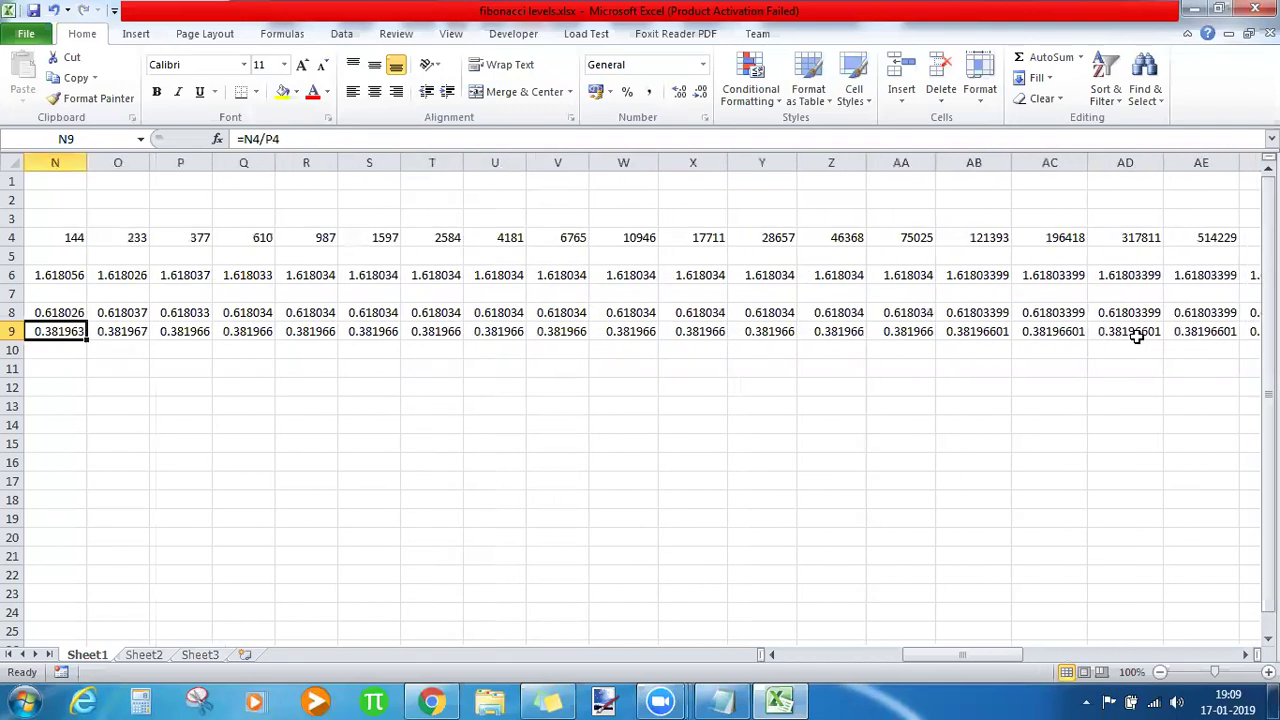
Label cell A10 "a/d", beside the 0.236 ratio.
key("Down")
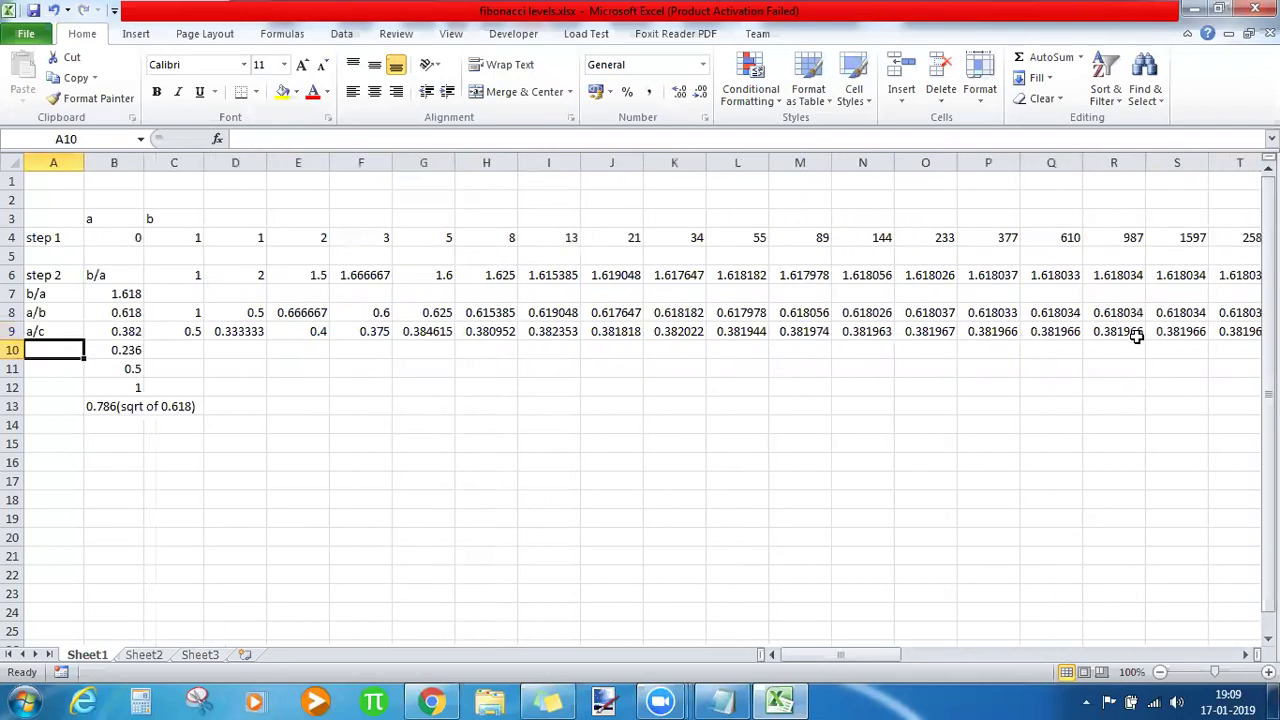
type("a/d")
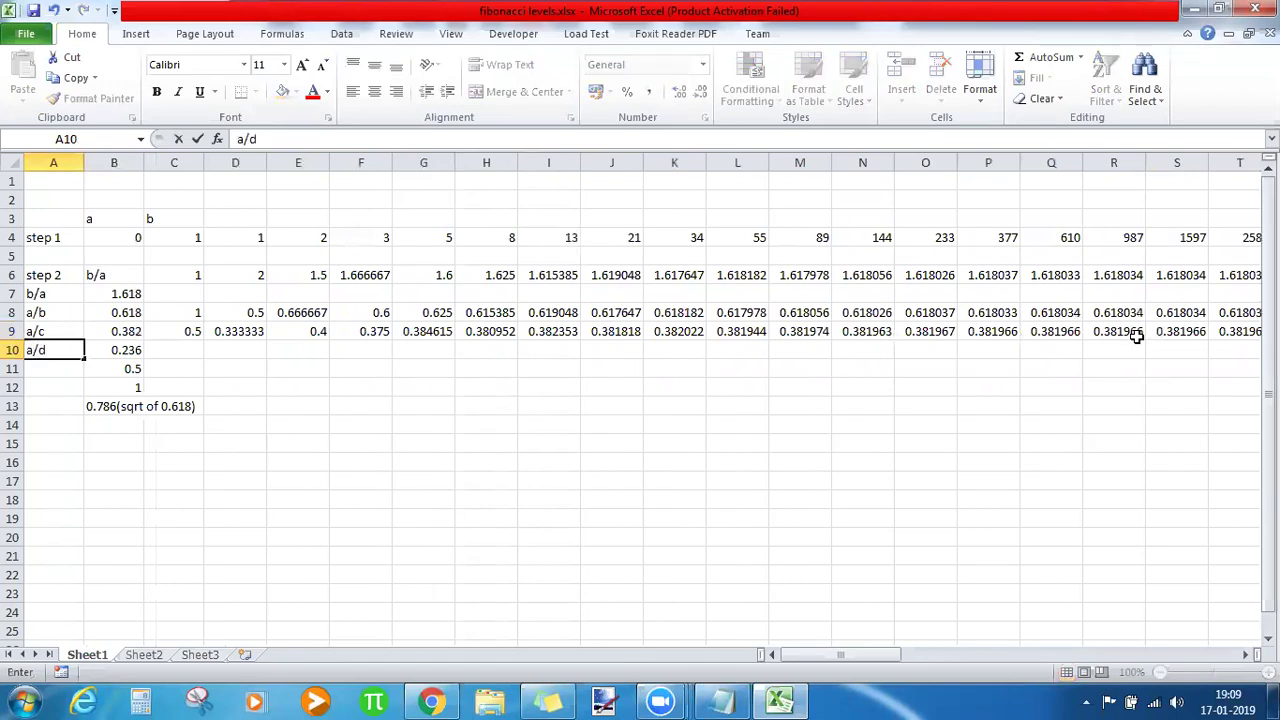
key("Right")
Enter the a/d ratio formula =C4/F4 in cell C10.
key("Right")
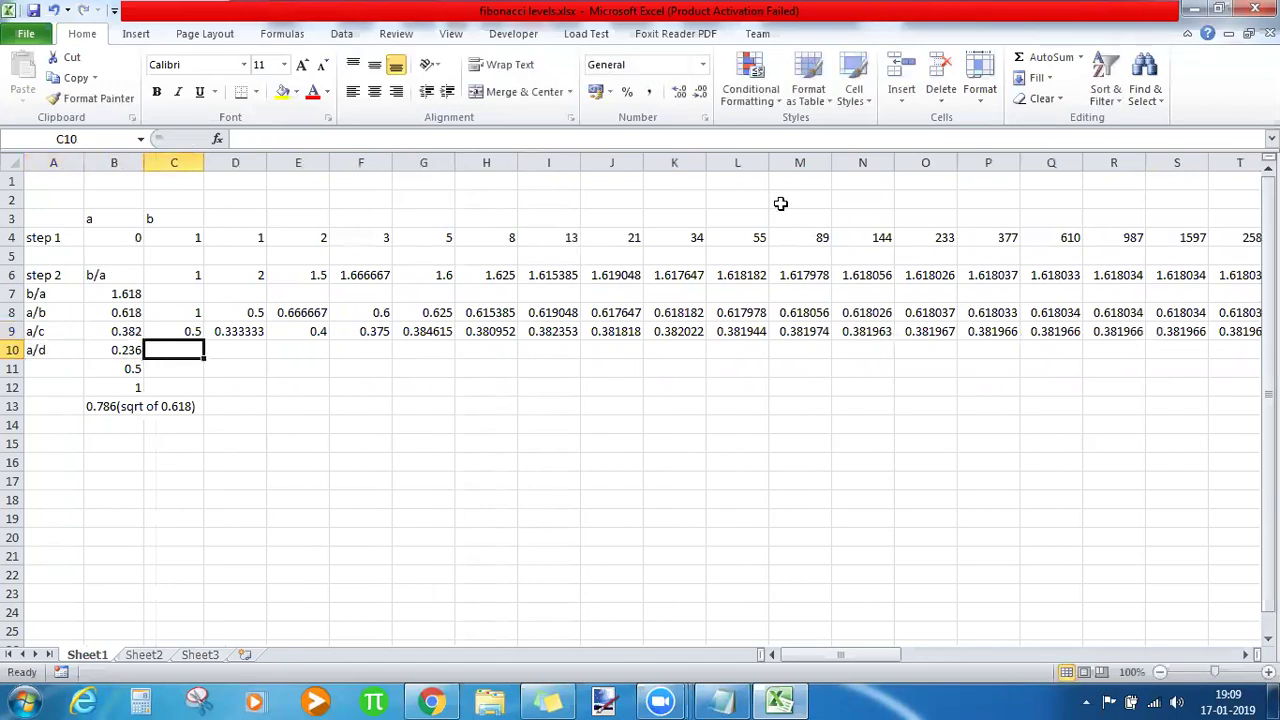
type("=")
left_click(200, 239)
type("/")
left_click(352, 239)
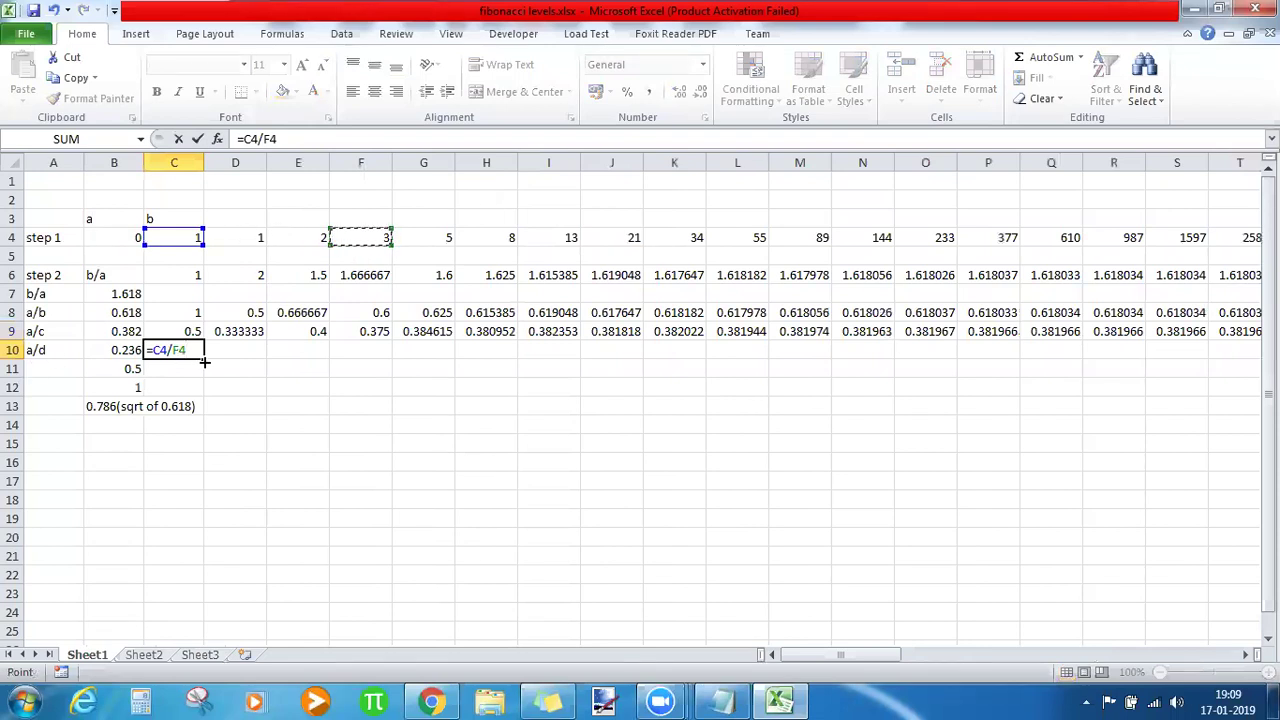
key("Return")
key("Up")
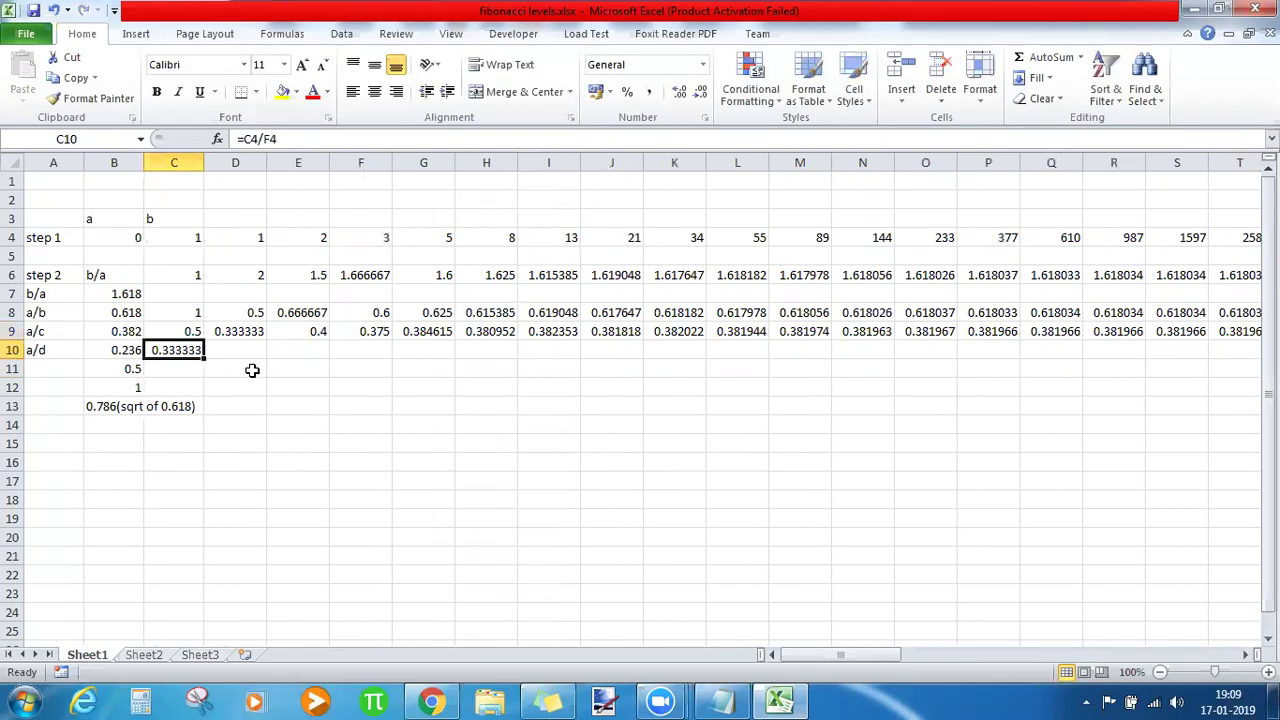
Fill the a/d ratio formula from C10 across row 10 through column AI.
left_click_drag(205, 357, 1001, 350)
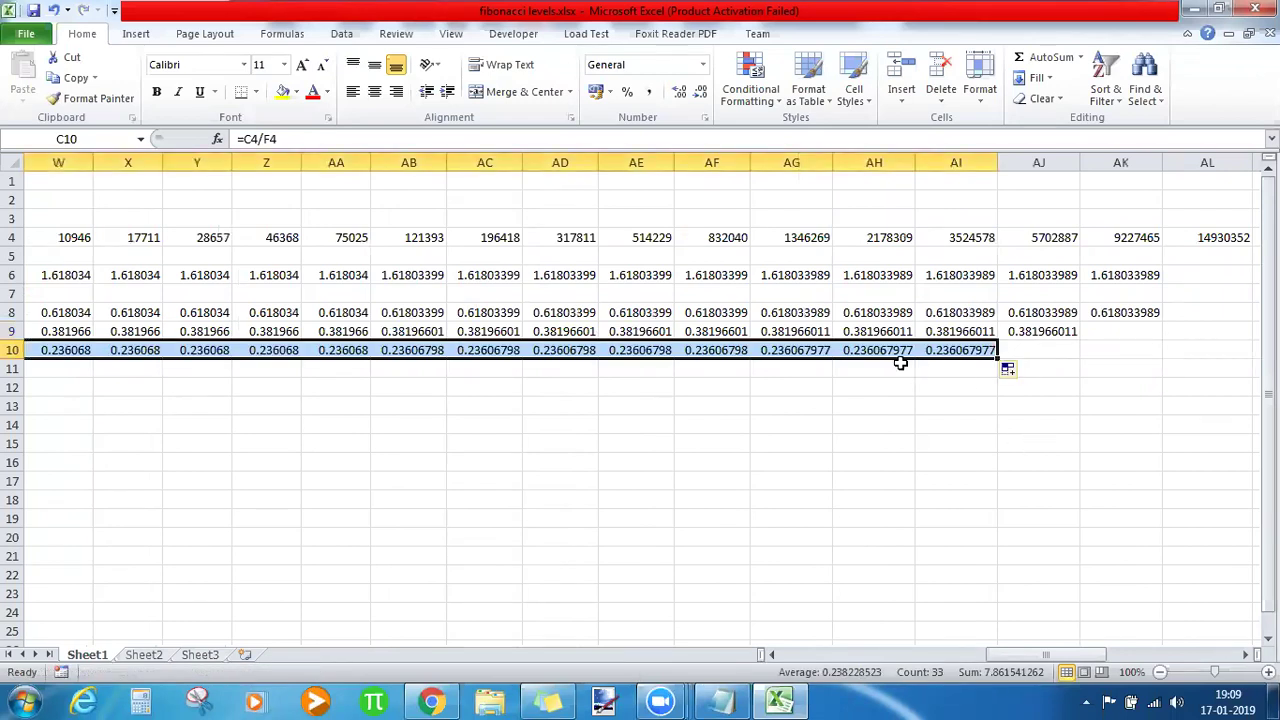
left_click(934, 349)
Review the a/d ratios along row 10 from AH10 back to the label in A10.
key("Left")
key("Left")
key("Left")
key("Left")
key("Left")
key("Left")
key("Left")
key("Left")
key("Left")
key("Left")
key("Left")
key("Left")
key("Left")
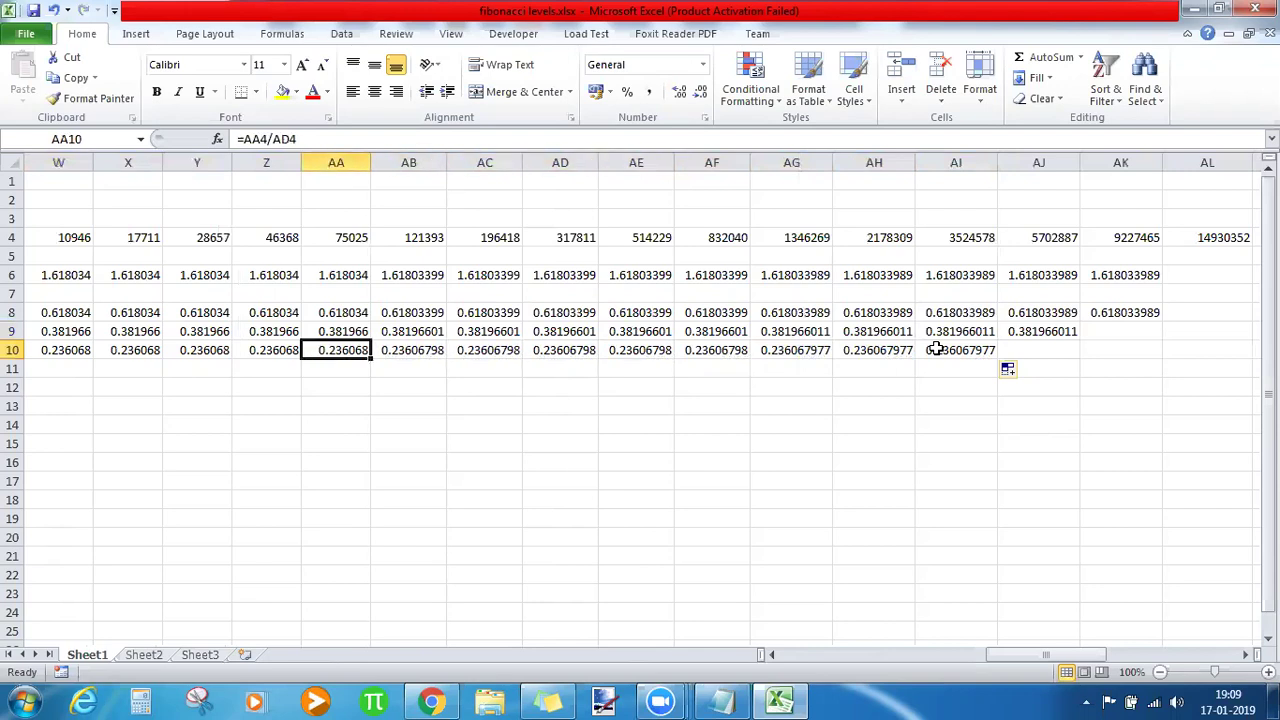
key("Left")
key("Left")
key("Left")
key("Left")
key("Left")
key("Left")
key("Left")
key("Left")
key("Left")
key("Left")
key("Left")
key("Left")
key("Left")
key("Left")
key("Left")
key("Left")
key("Left")
key("Left")
key("Left")
key("Left")
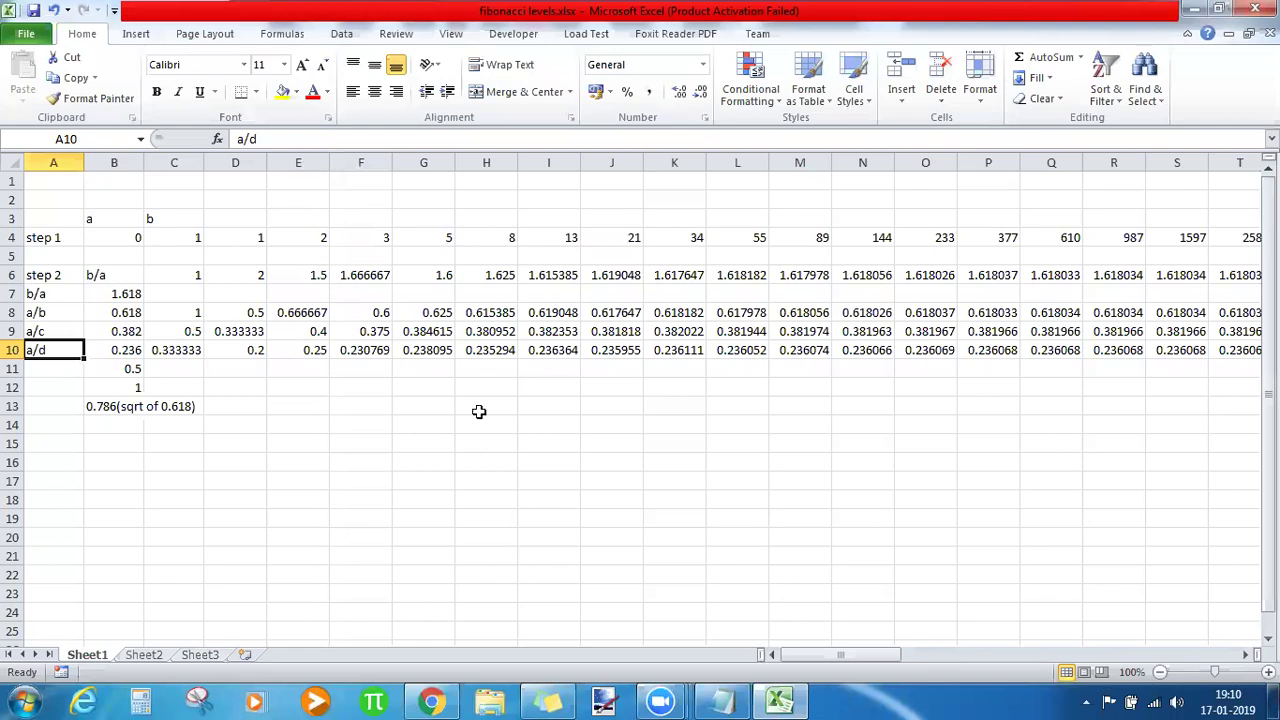
Review step 1 of the sequence: the two starting values in B4:C4 and the sum formula in D4.
left_click(52, 240)
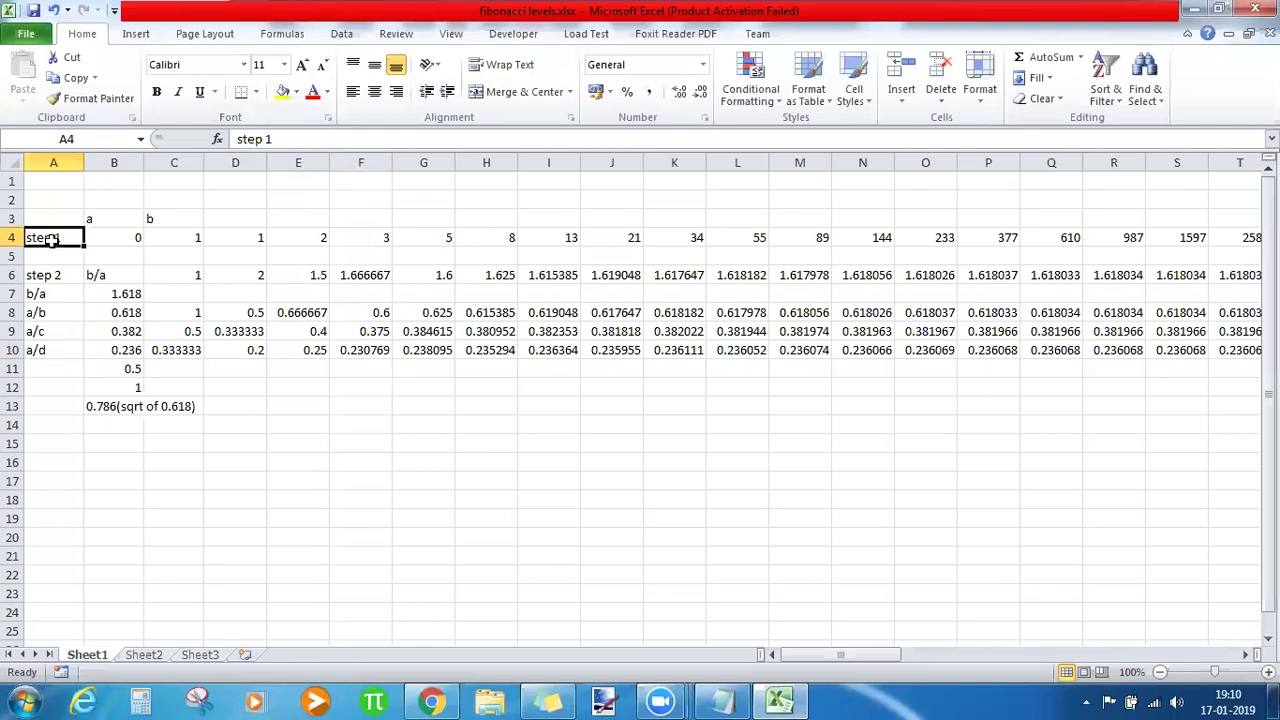
left_click(122, 238)
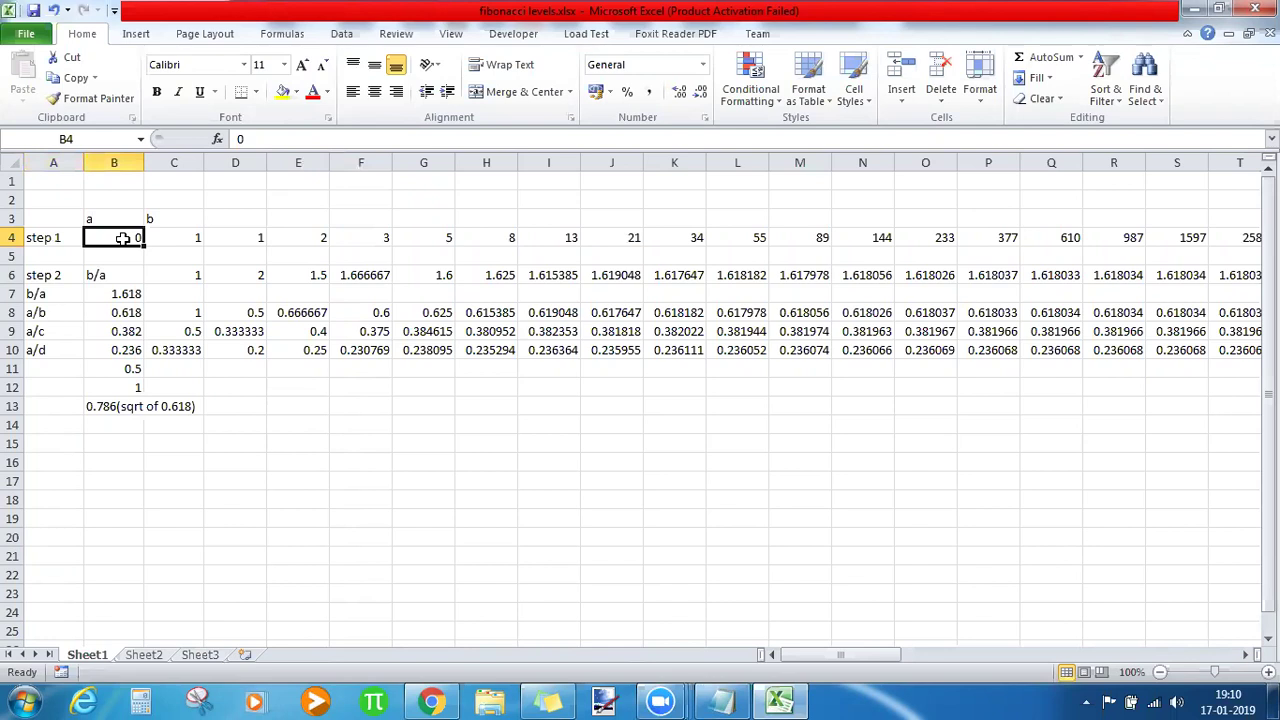
key("shift+Right")
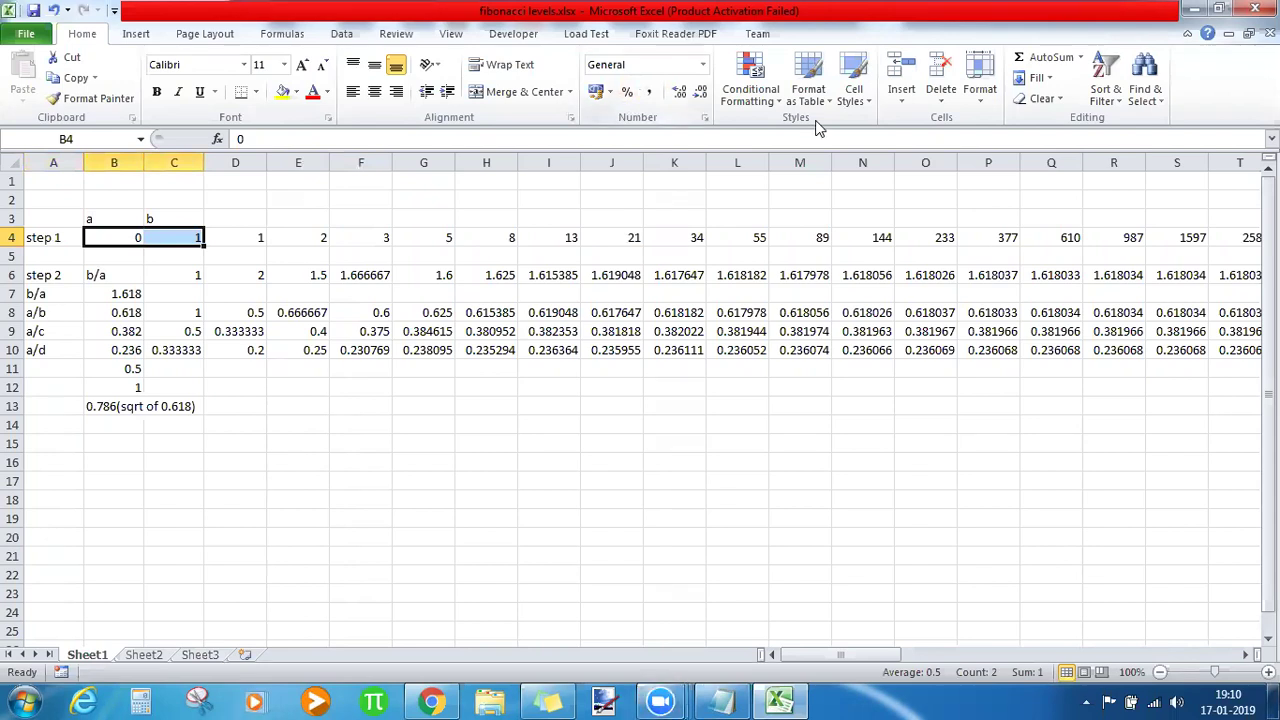
left_click(247, 237)
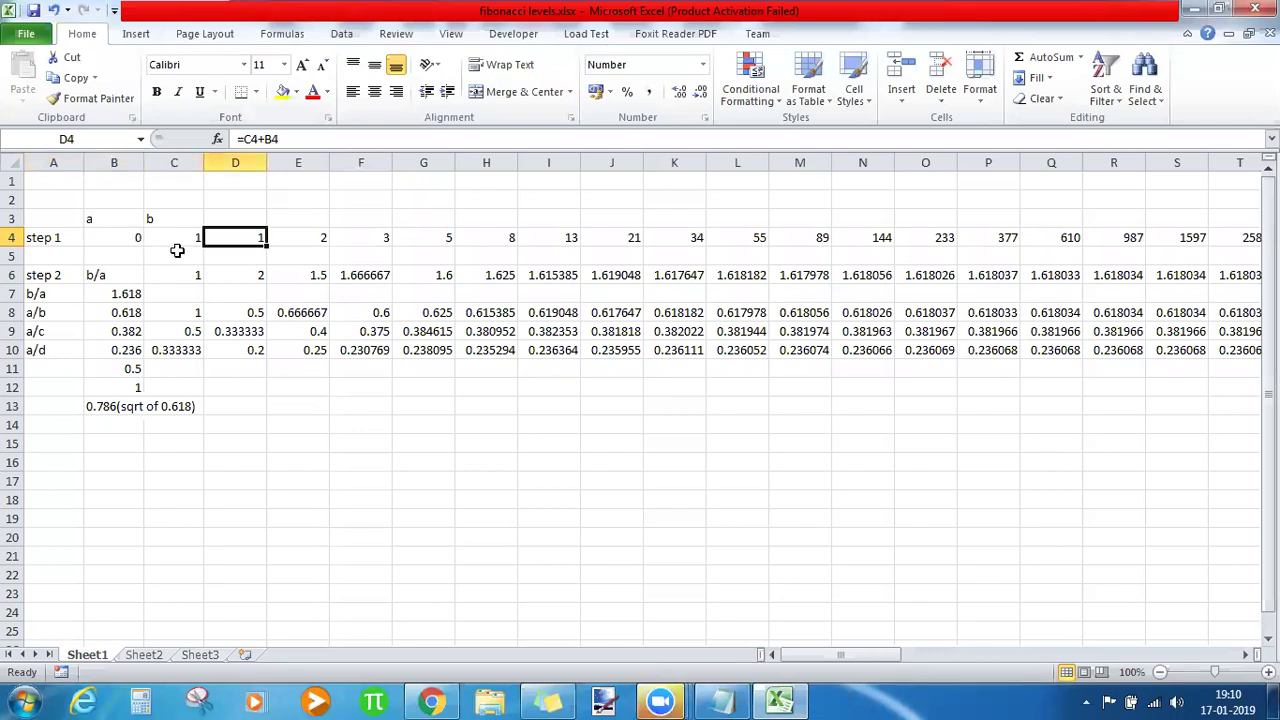
Review the sum formulas of the Fibonacci sequence in E4, I4 and M4.
left_click(302, 236)
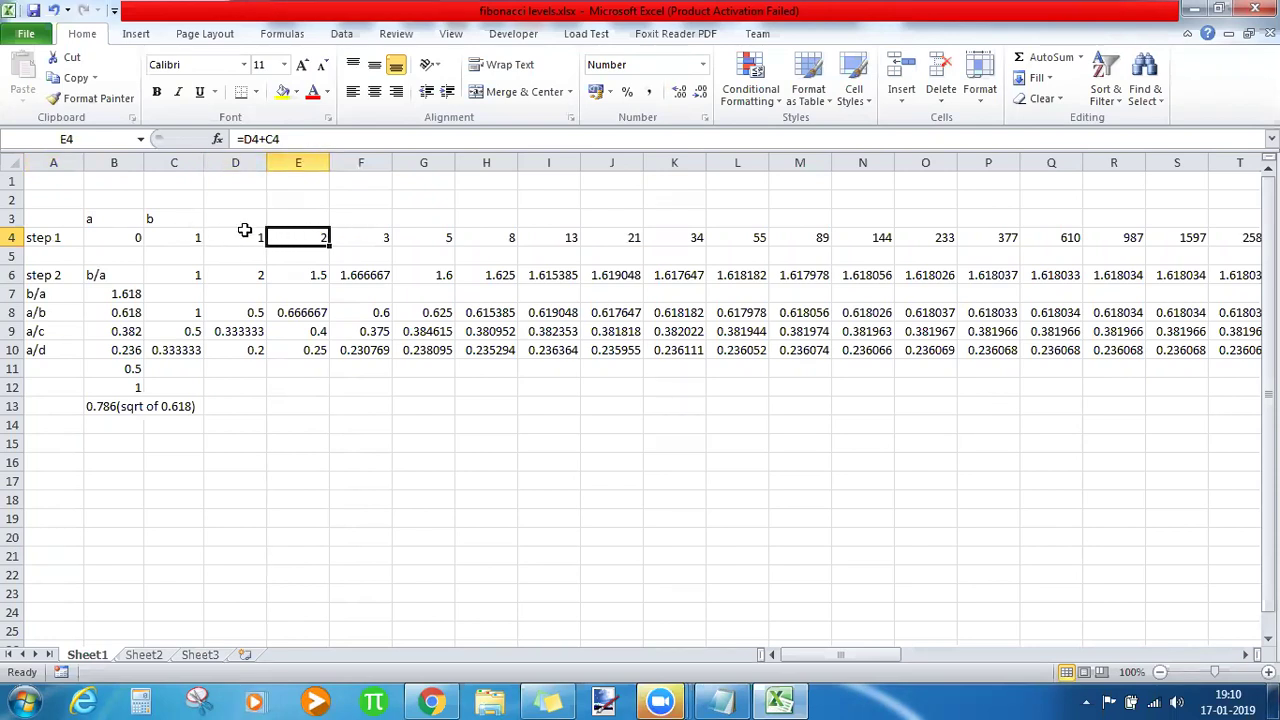
left_click(567, 237)
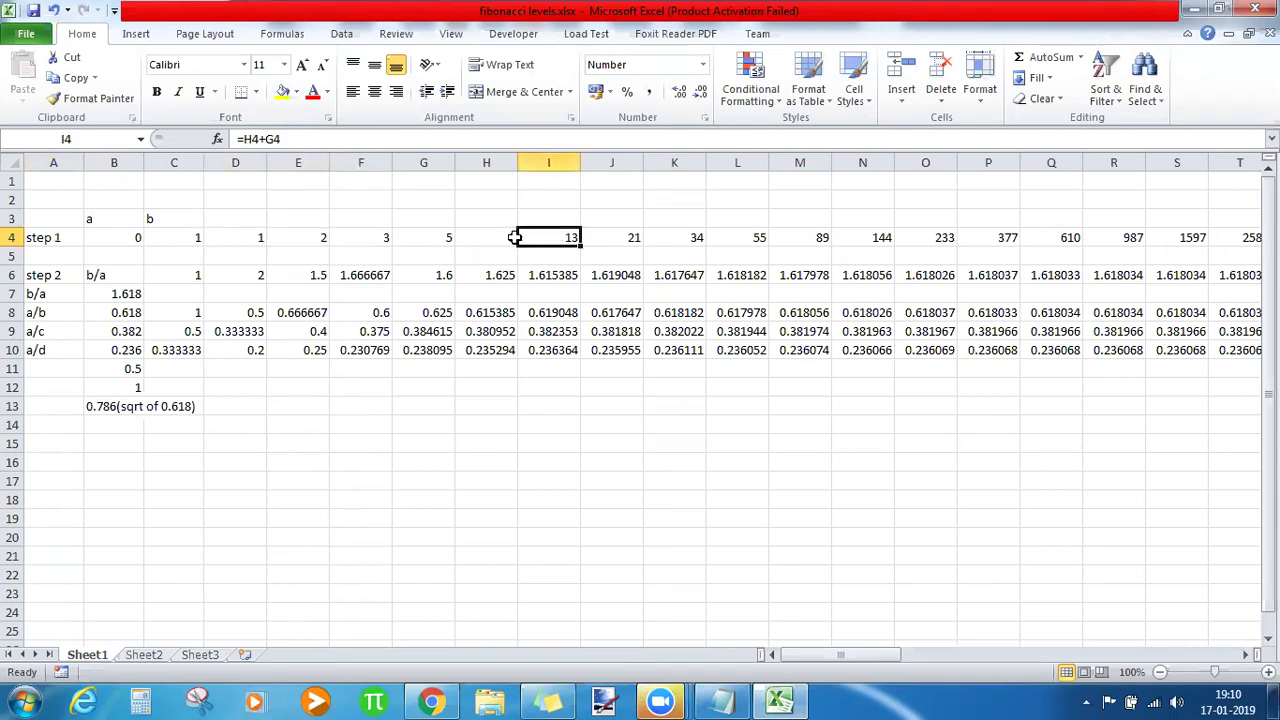
left_click(803, 240)
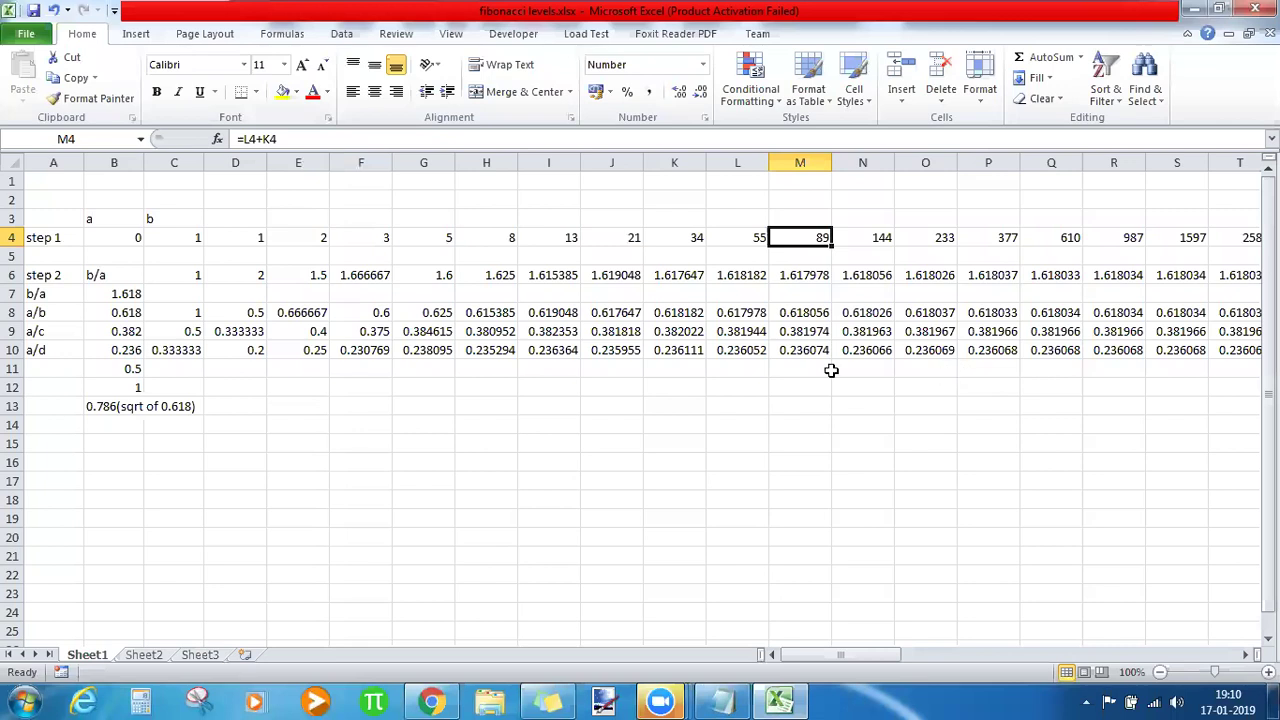
Delete the duplicate b/a label from cell B6 beside the step 2 heading.
left_click(51, 270)
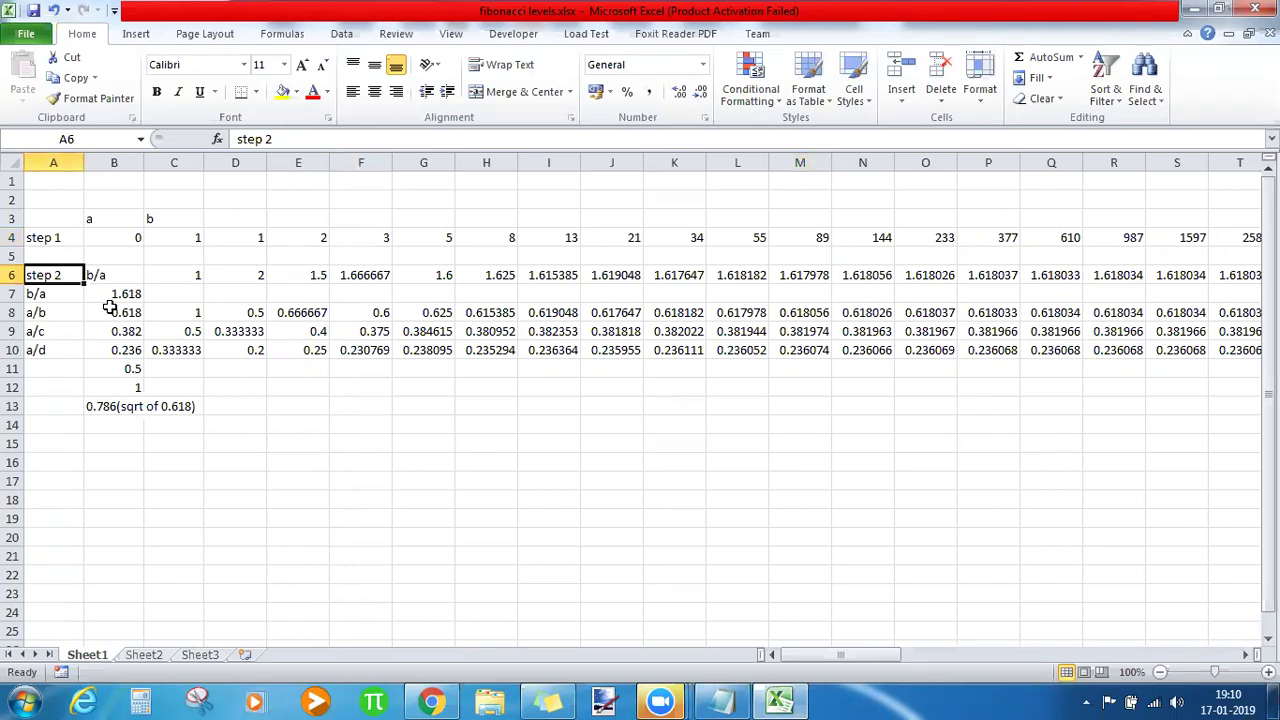
left_click(110, 274)
key("Delete")
Move the b/a ratio formulas from C6:AK6 down to row 7, starting at C7, in line with the b/a label.
key("Right")
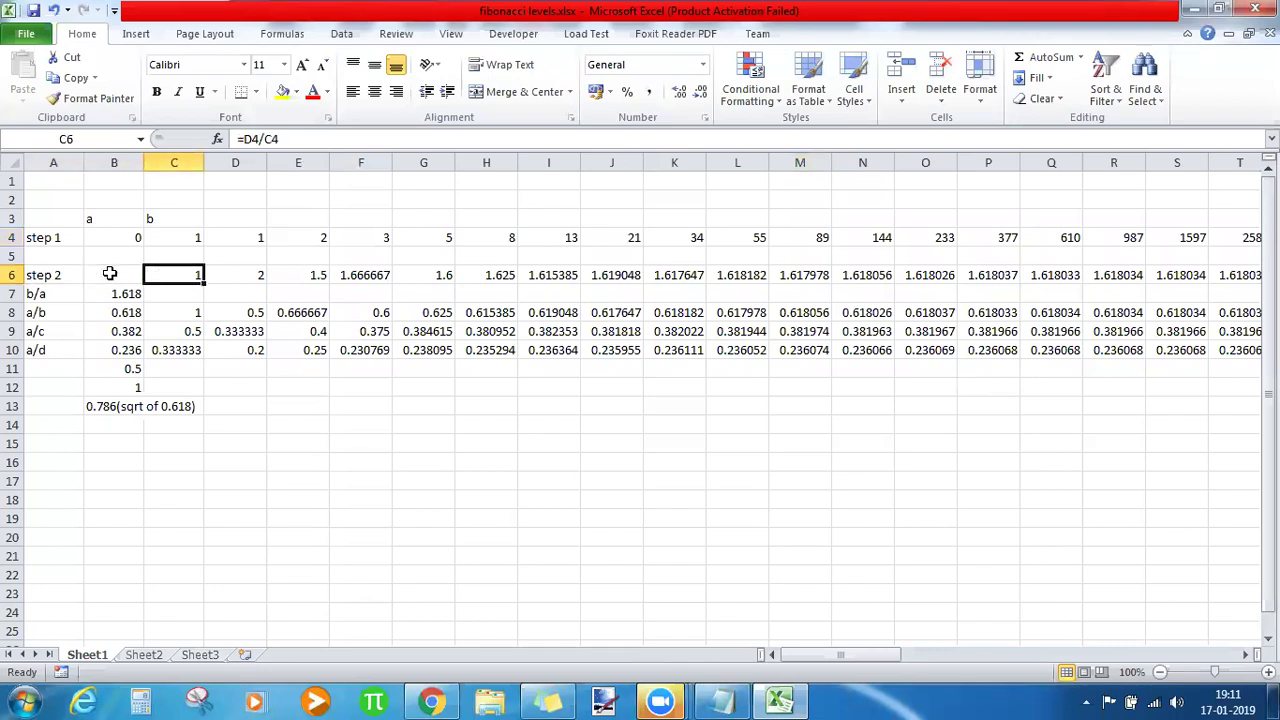
key("ctrl+shift+Right")
key("ctrl+x")
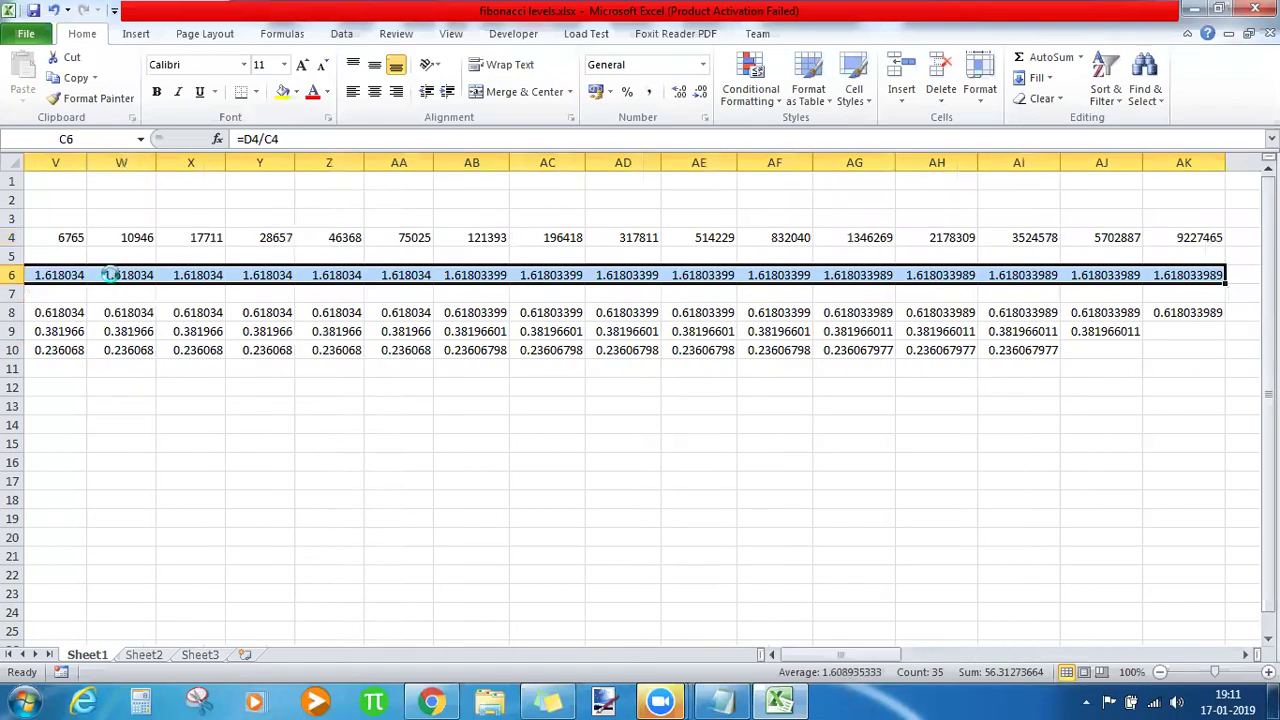
key("Down")
key("ctrl+v")
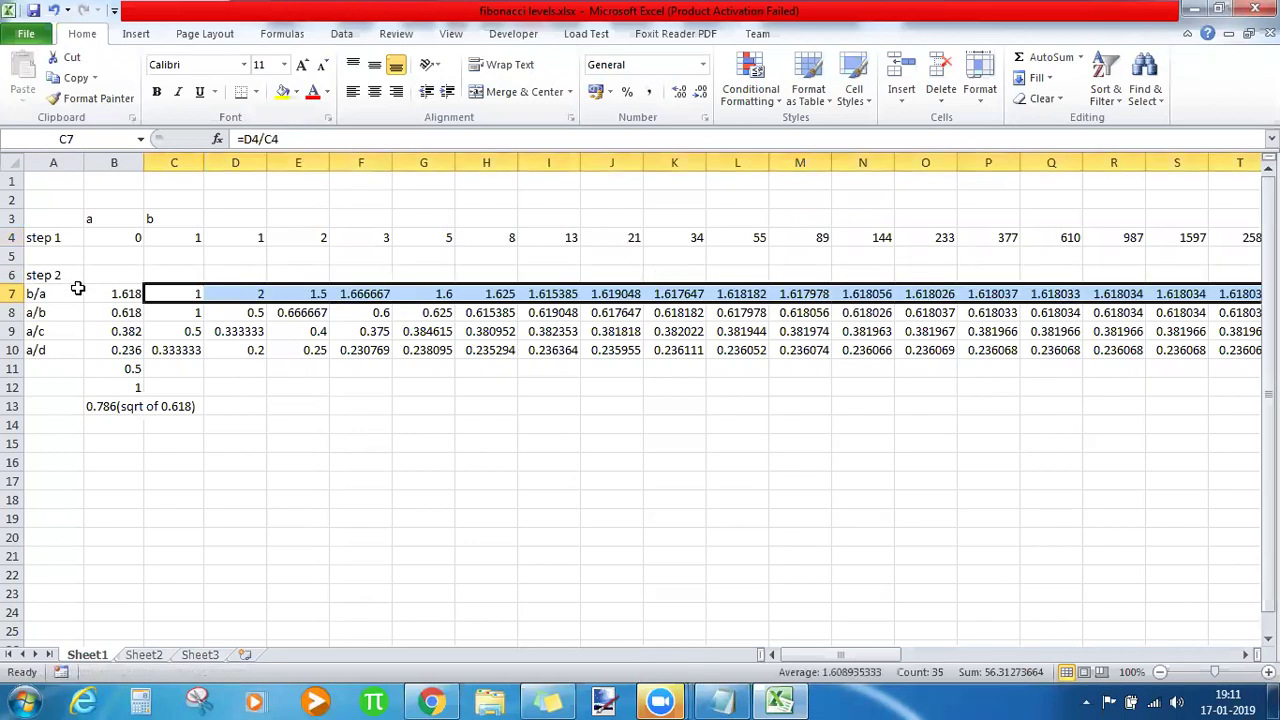
Compare the b/a ratios in C7 to G7 with the neighbouring sequence numbers in row 4.
left_click(65, 292)
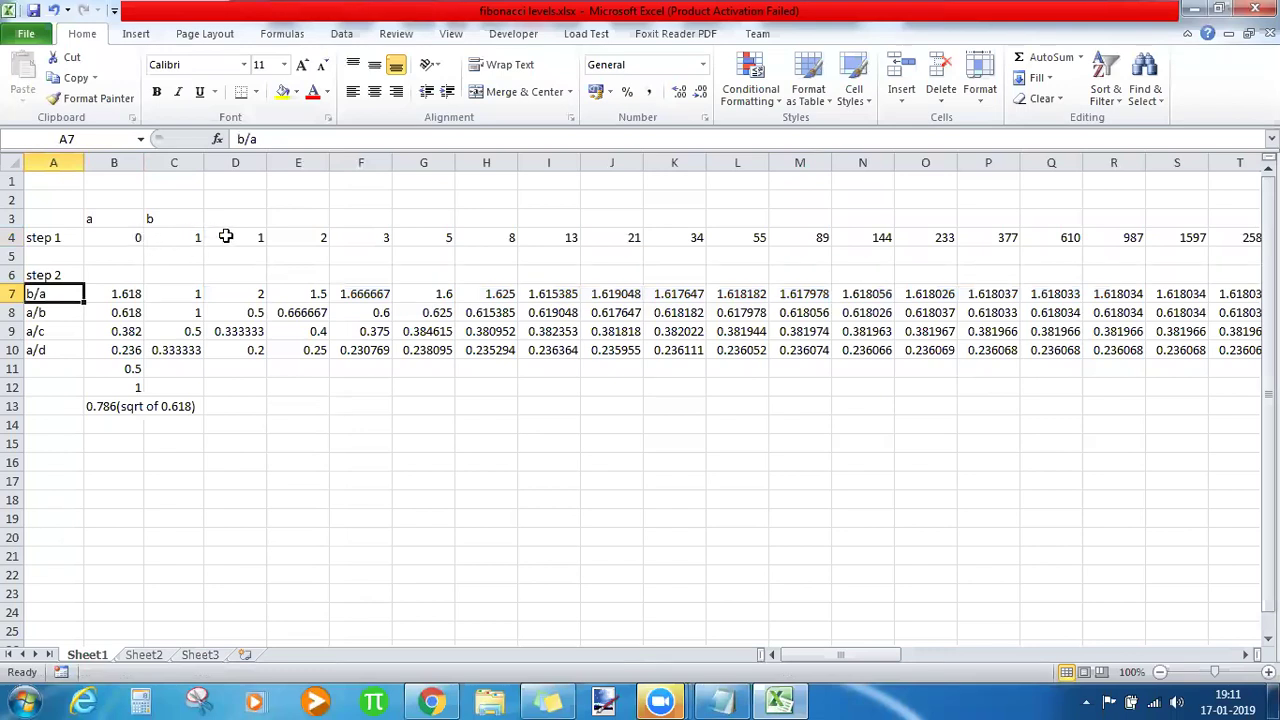
left_click_drag(189, 240, 216, 236)
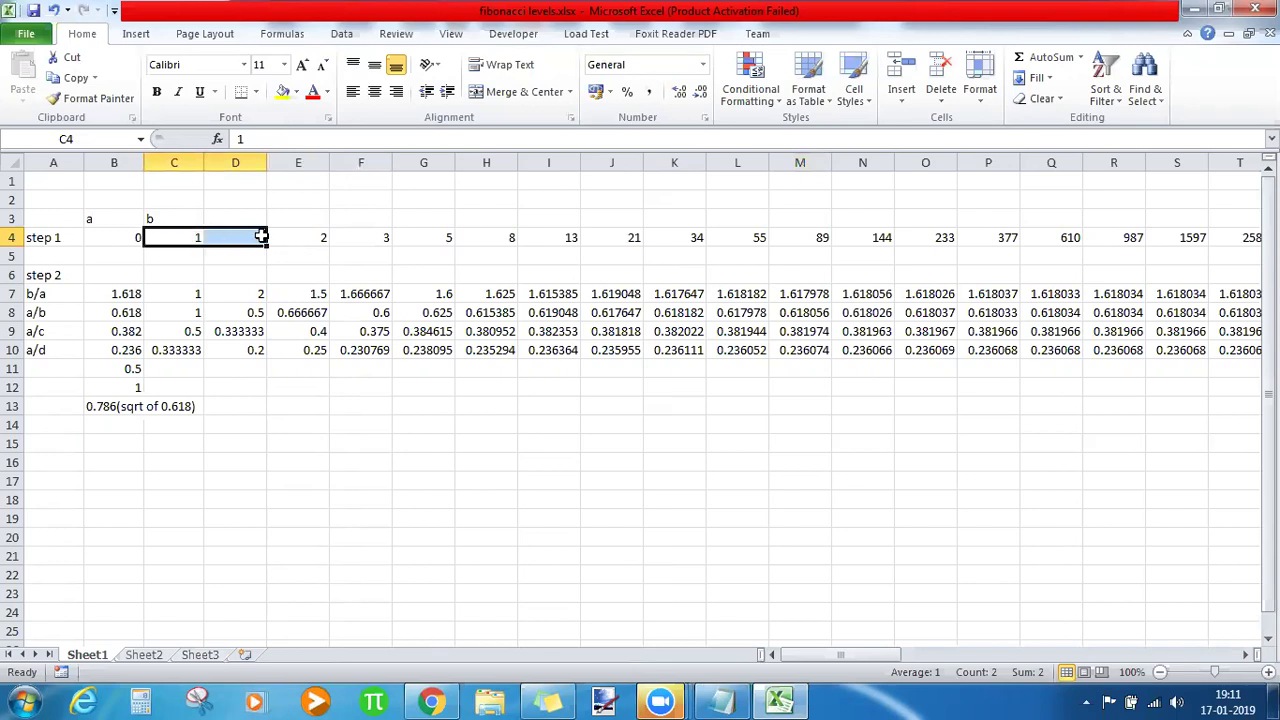
left_click(191, 291)
left_click(294, 240)
left_click(249, 238)
left_click(253, 289)
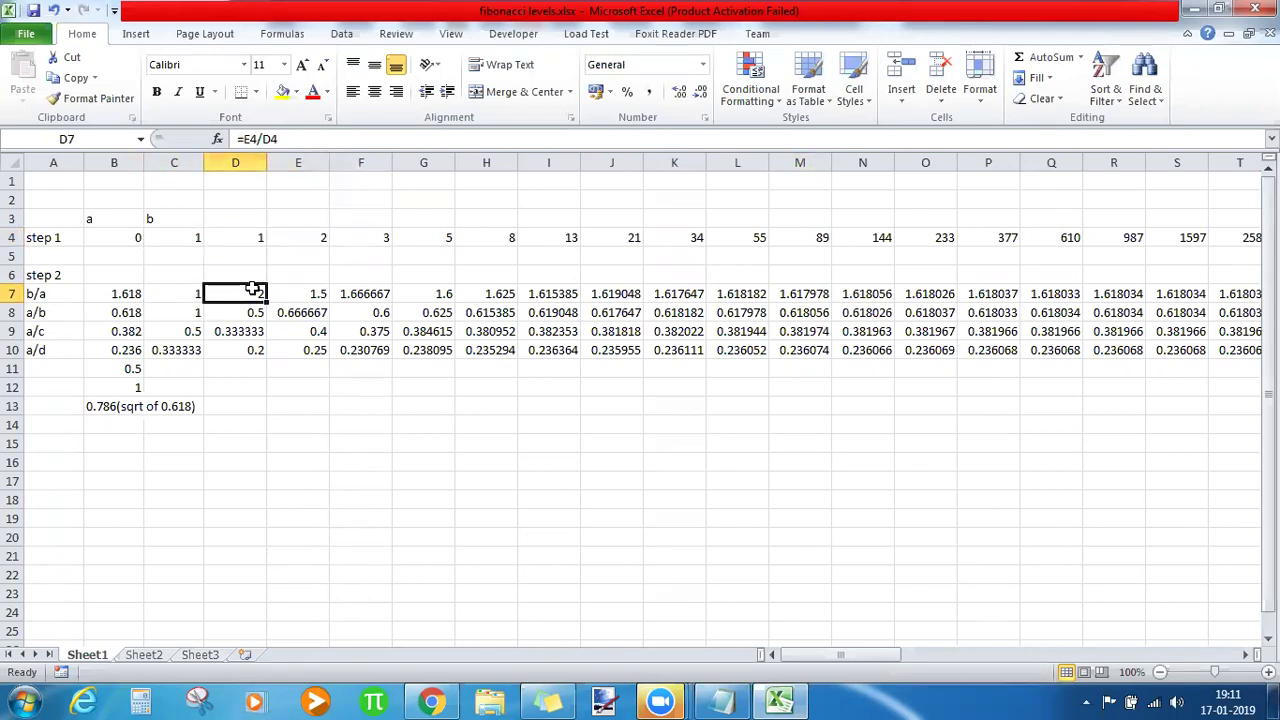
left_click(381, 239)
left_click(316, 291)
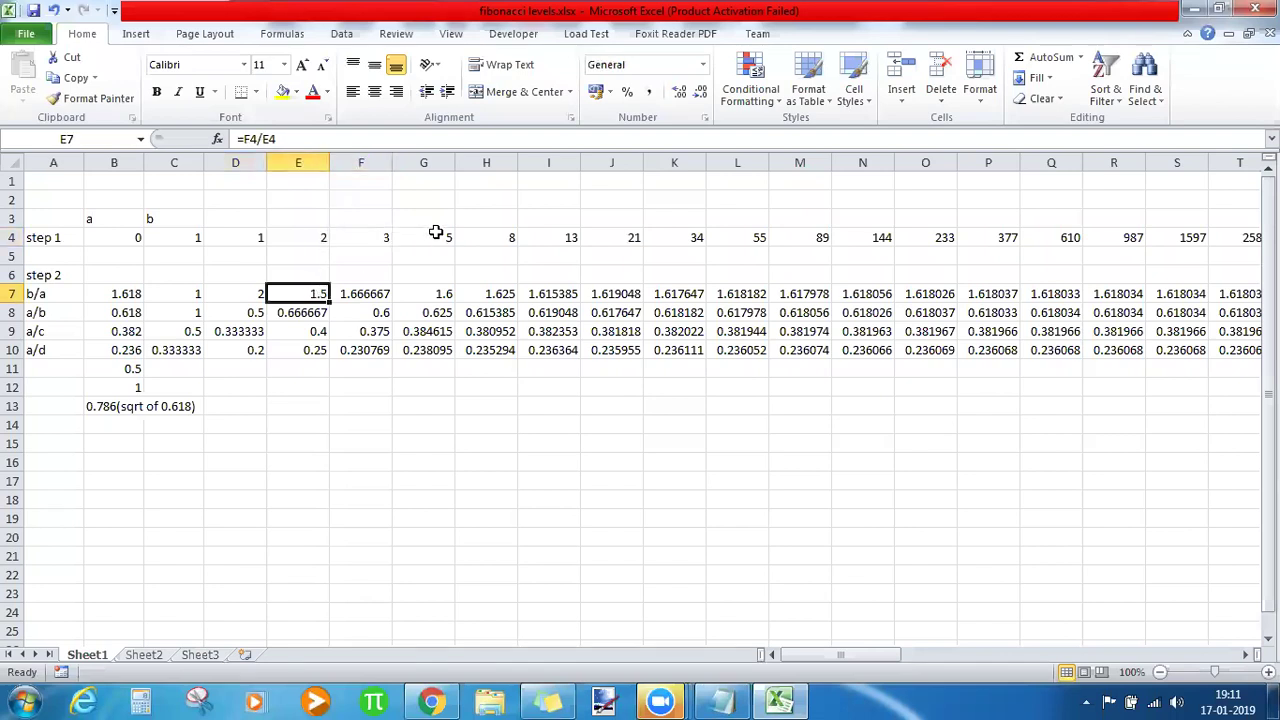
left_click(358, 293)
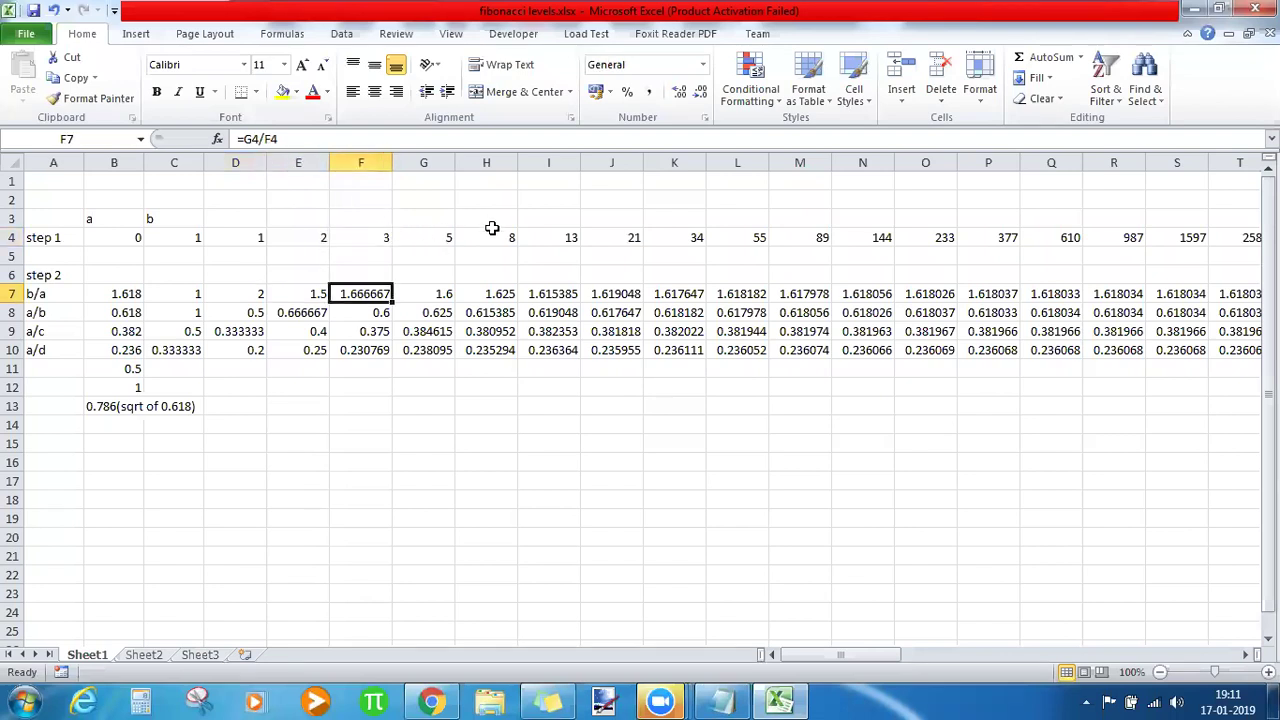
left_click(428, 292)
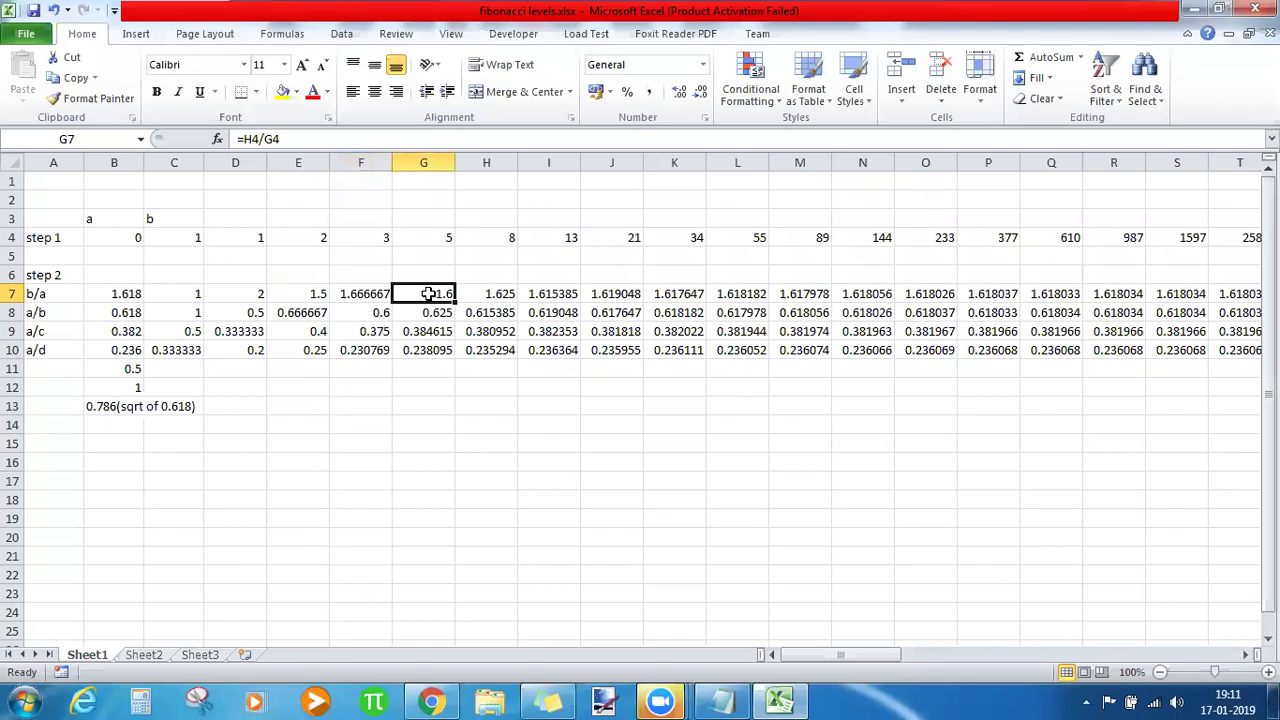
Examine the b/a ratios along row 7 from G7 out to AB7.
key("Right")
key("Right")
key("Right")
key("Right")
key("Right")
key("Right")
key("Right")
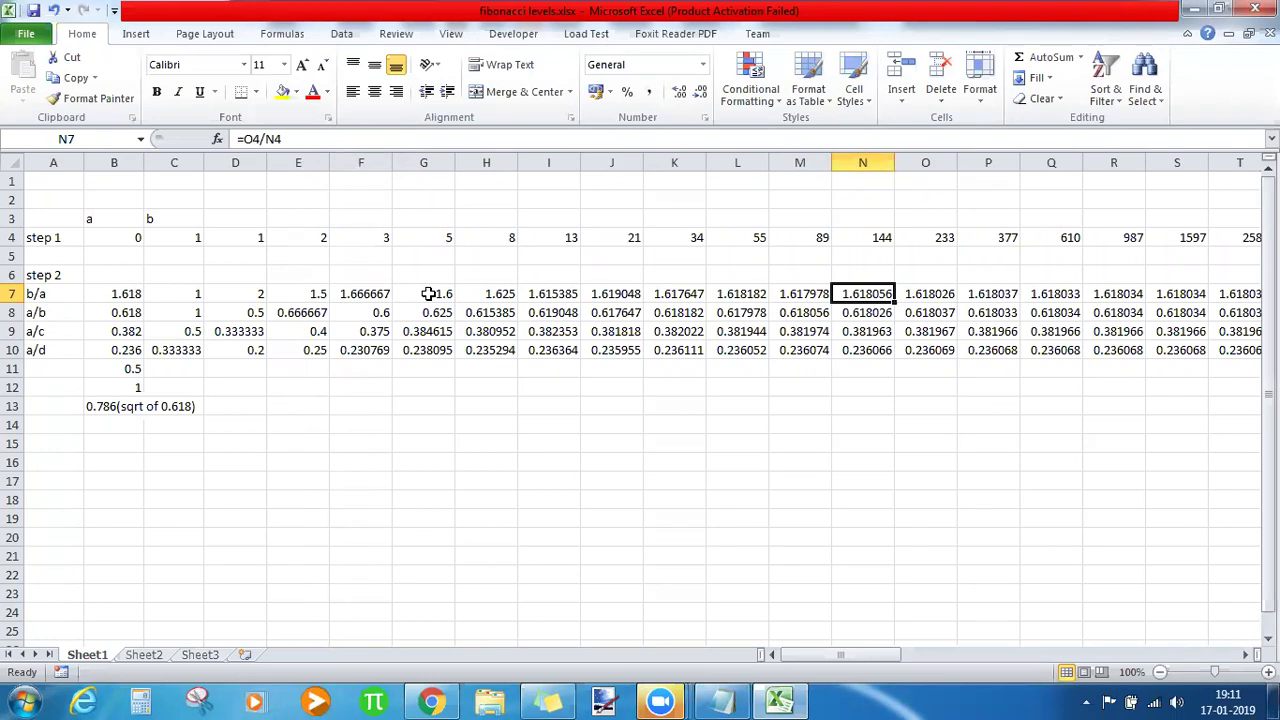
key("Left")
key("Left")
key("Left")
key("Left")
key("Right")
key("Right")
key("Right")
key("Right")
key("Right")
key("Right")
key("Right")
key("Right")
key("Right")
key("Right")
key("Right")
key("Right")
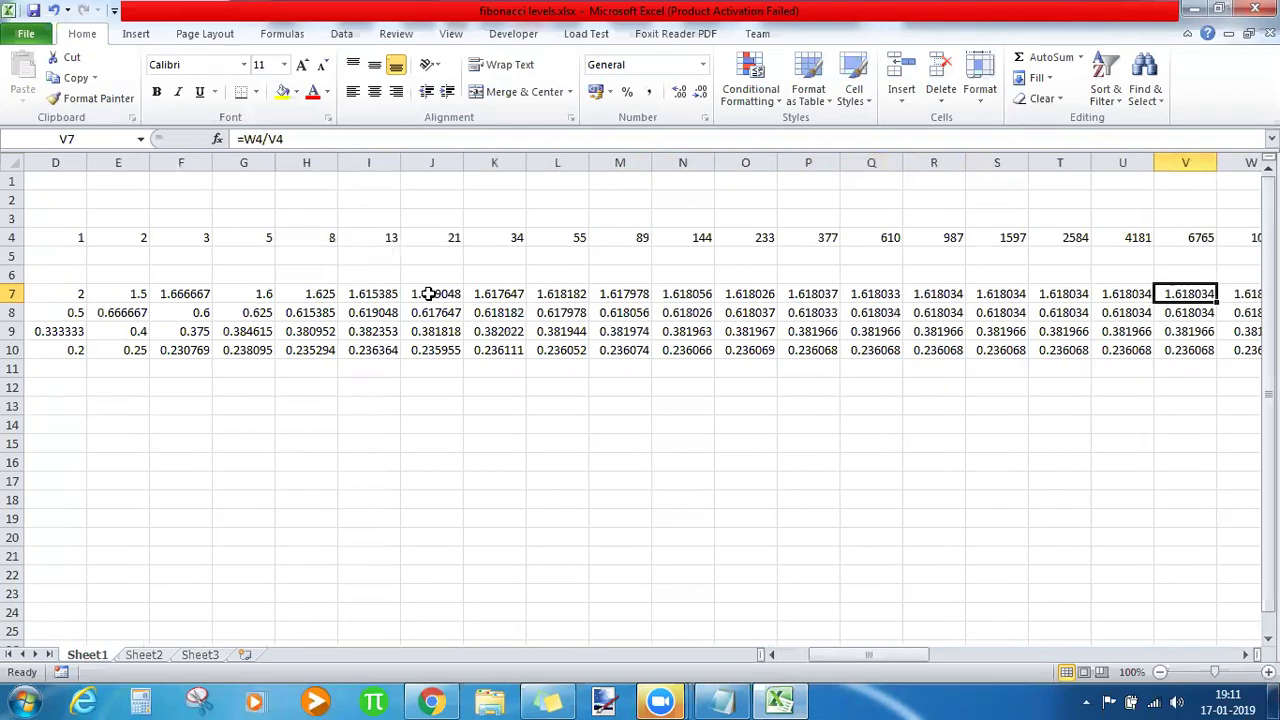
key("Right")
key("Right")
key("Right")
key("Right")
key("Right")
key("Right")
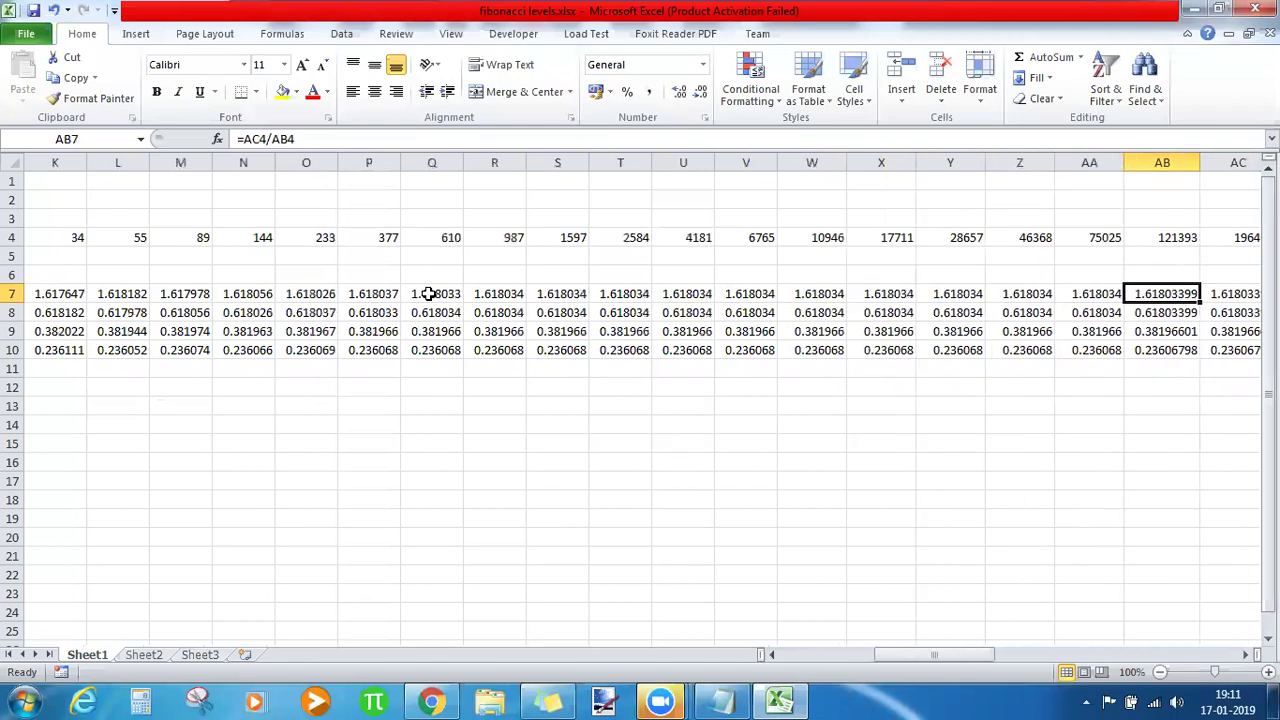
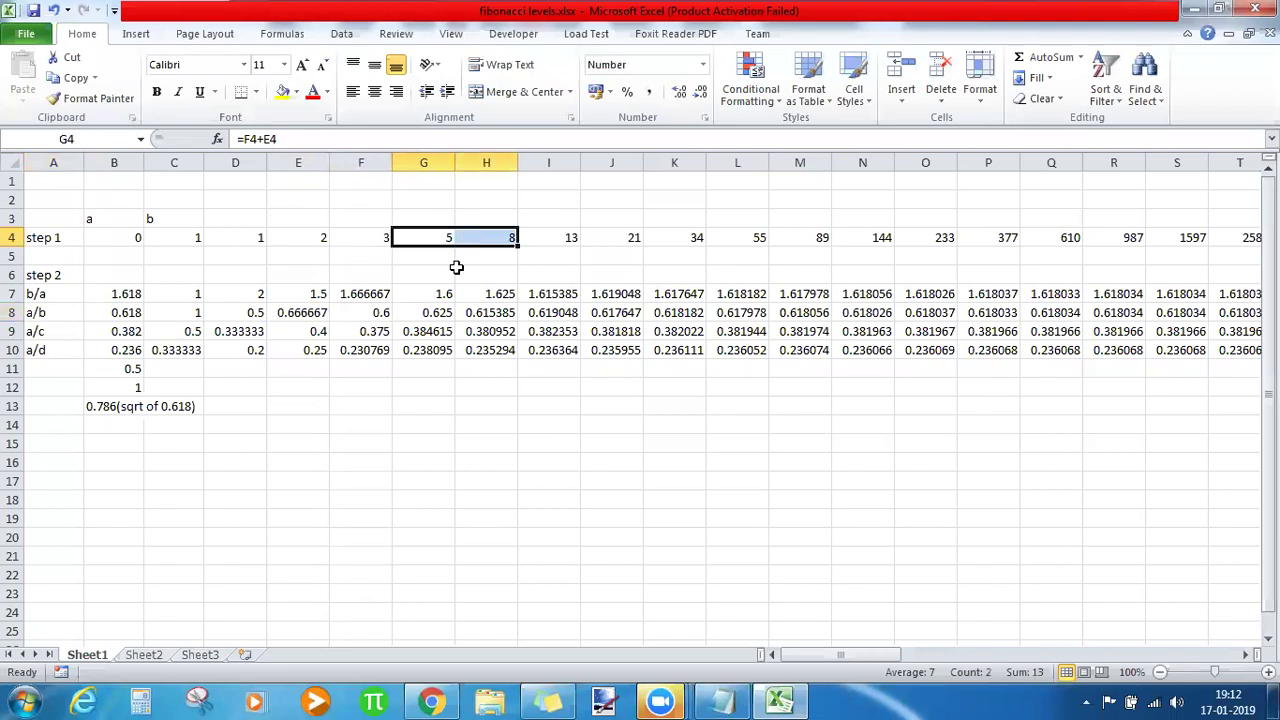
Review the a/b ratio in G8, and compare the a/c ratios in row 9 with the sequence numbers two places apart.
left_click(425, 312)
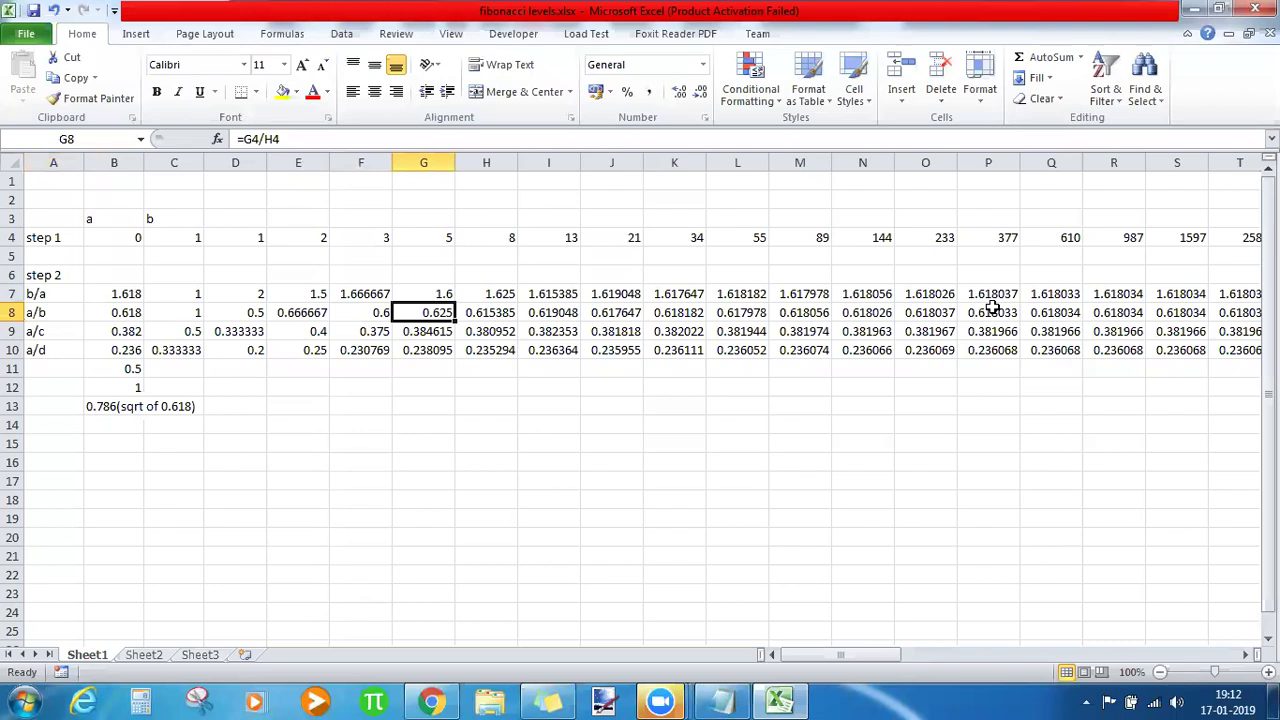
left_click(51, 333)
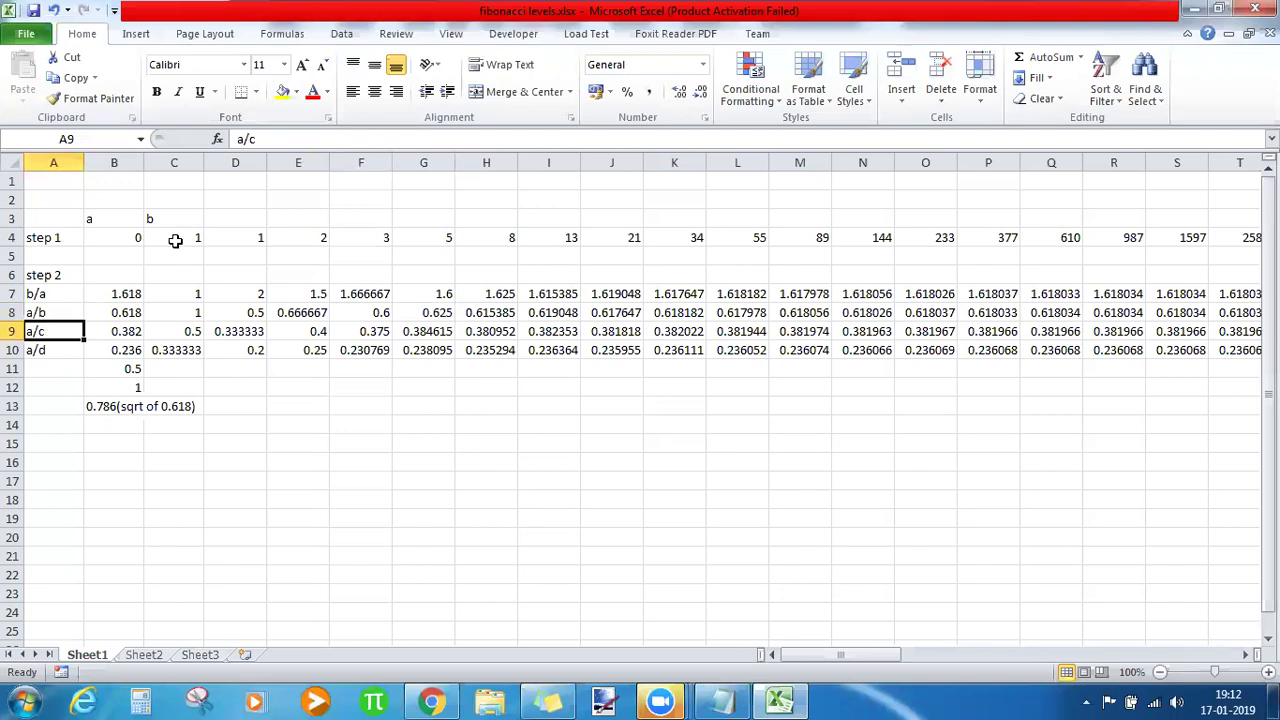
left_click_drag(175, 241, 285, 240)
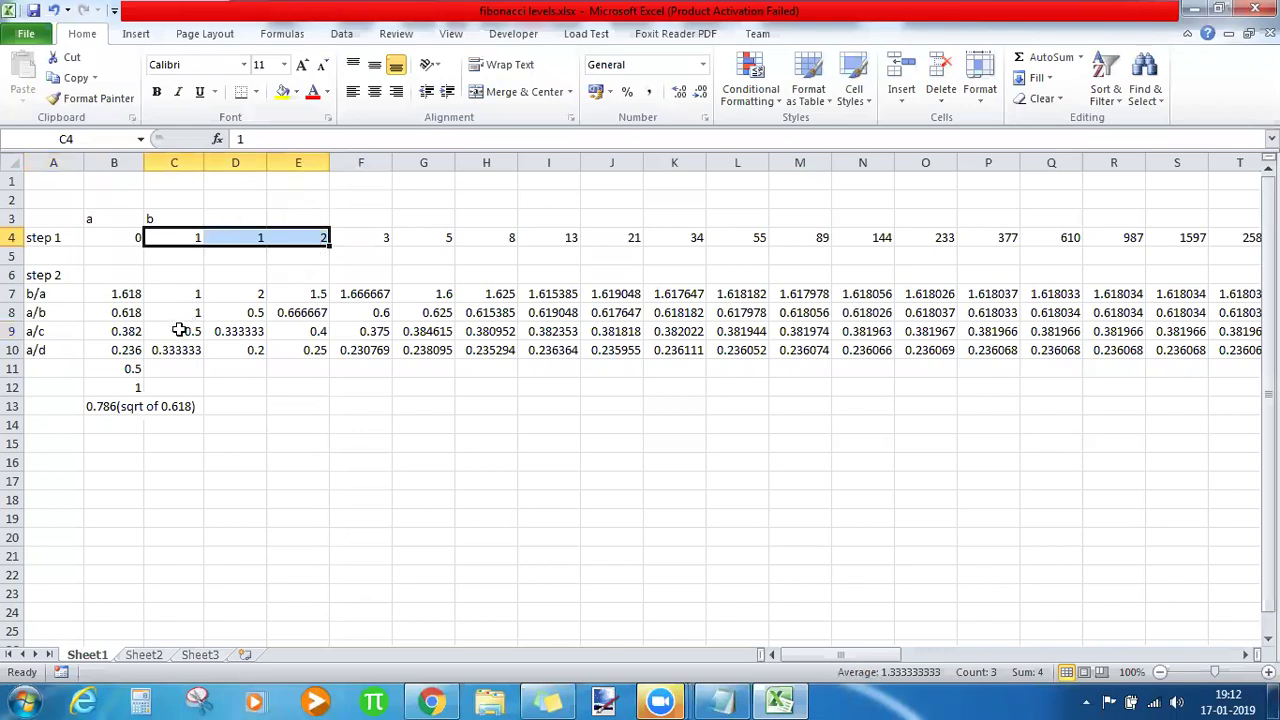
left_click_drag(262, 235, 343, 238)
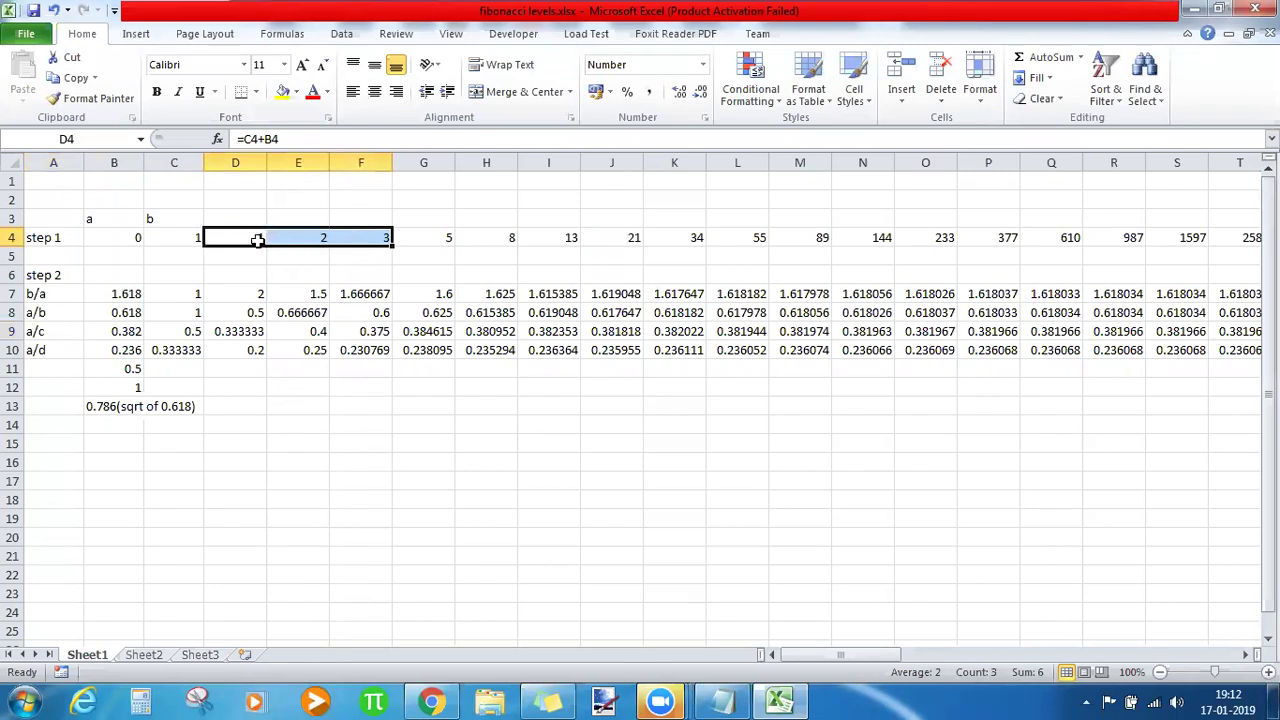
left_click(252, 330)
left_click_drag(321, 237, 417, 236)
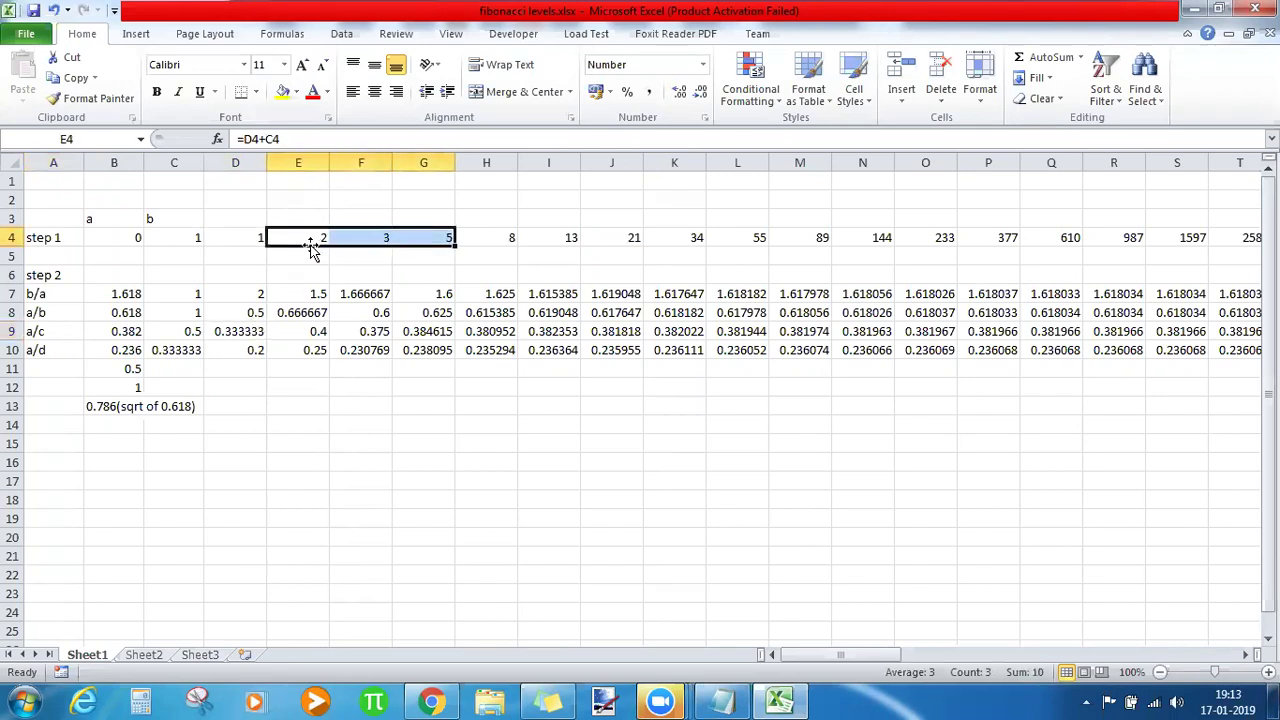
left_click(305, 333)
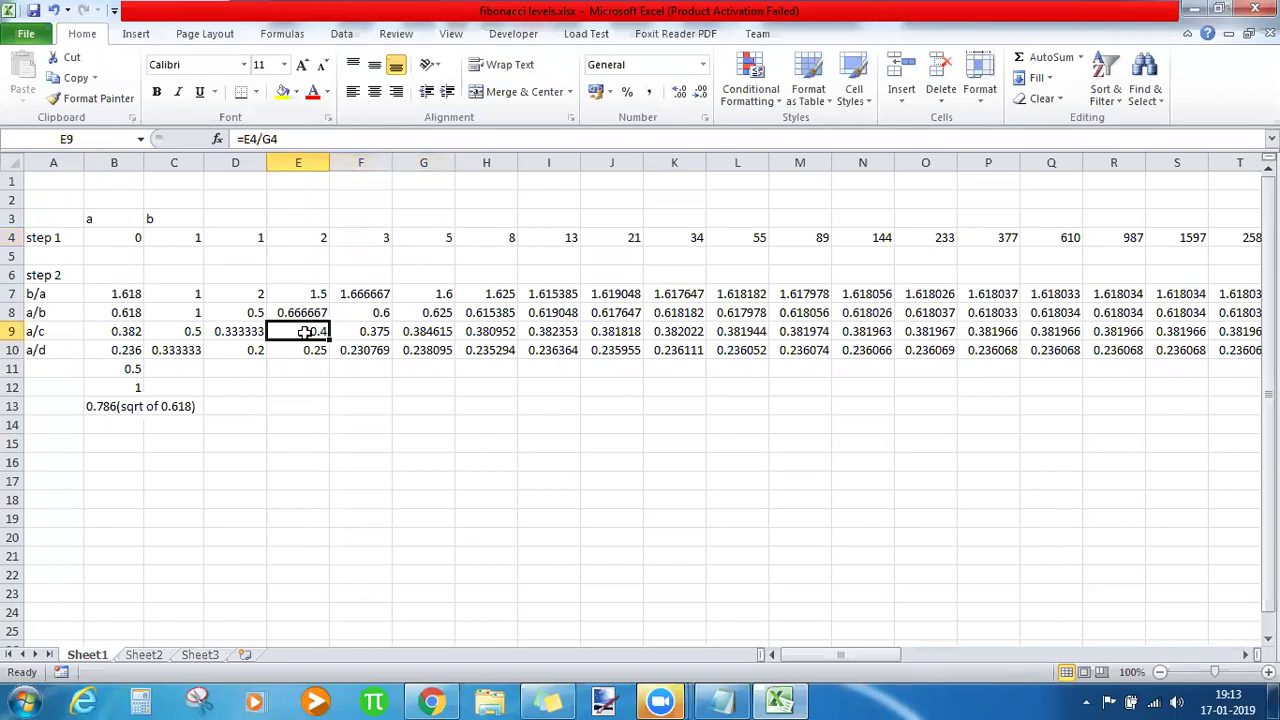
left_click_drag(386, 236, 480, 240)
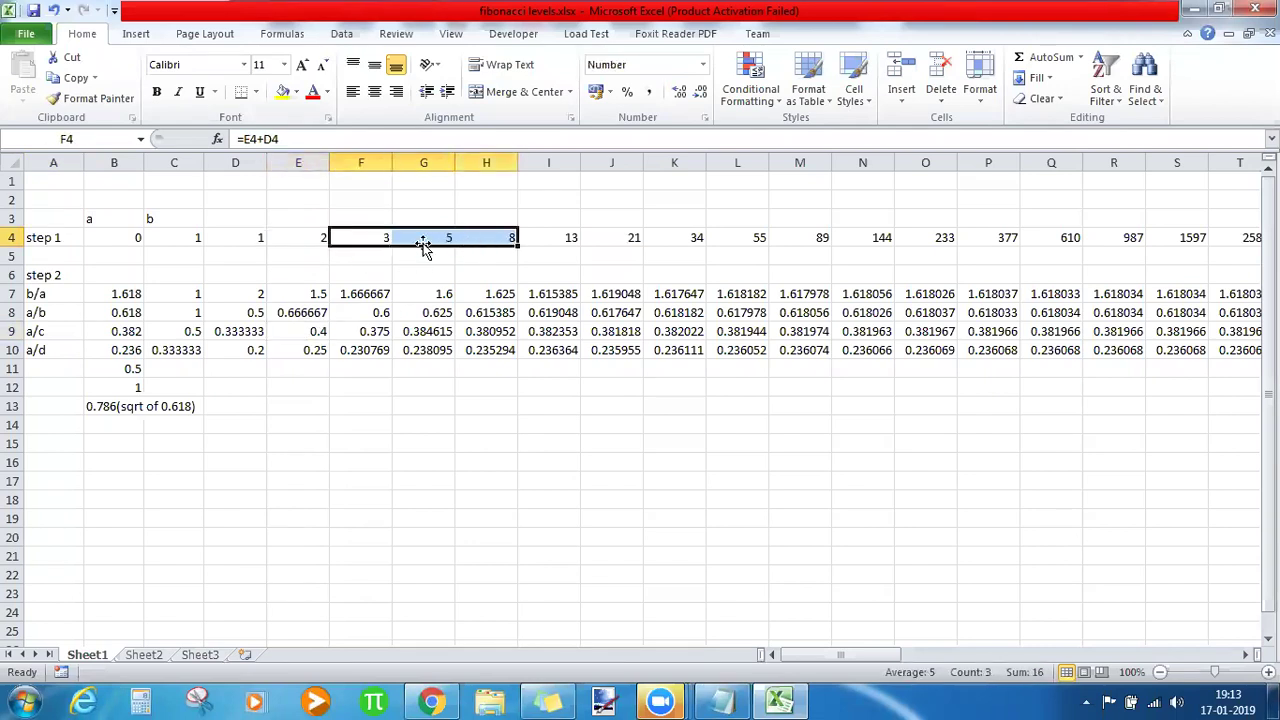
left_click(372, 333)
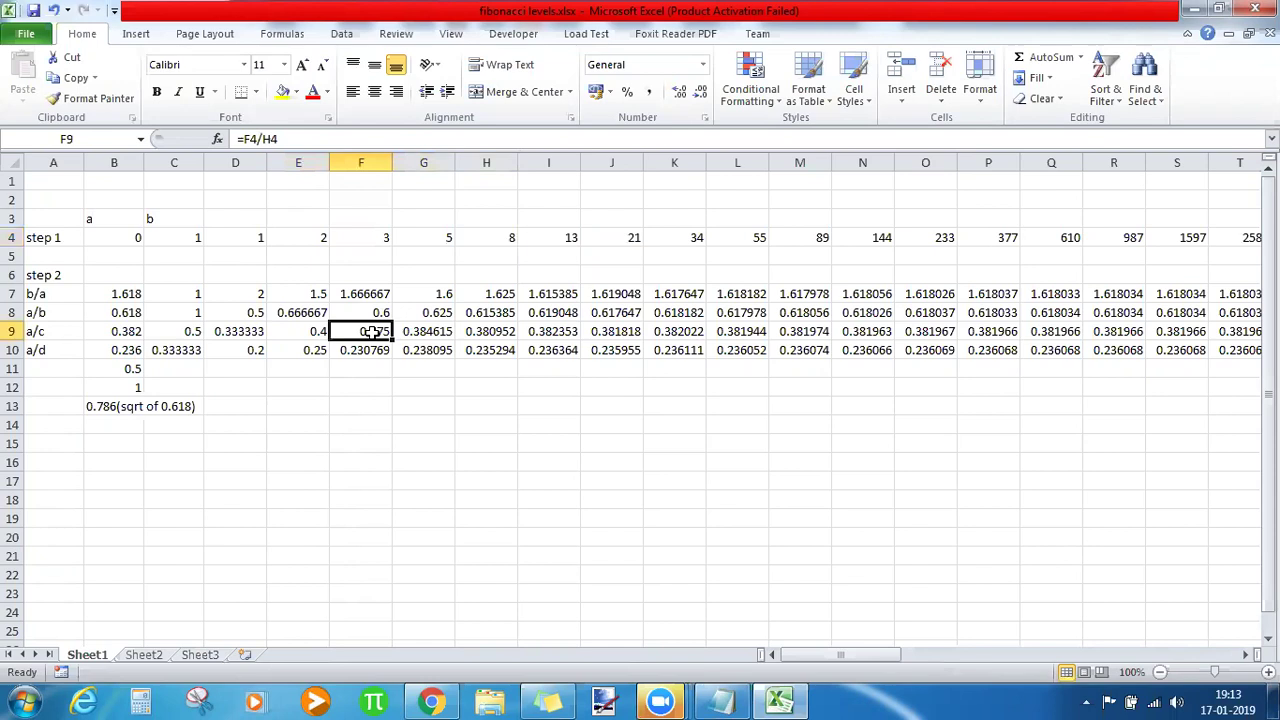
left_click(388, 236)
left_click_drag(388, 236, 396, 235)
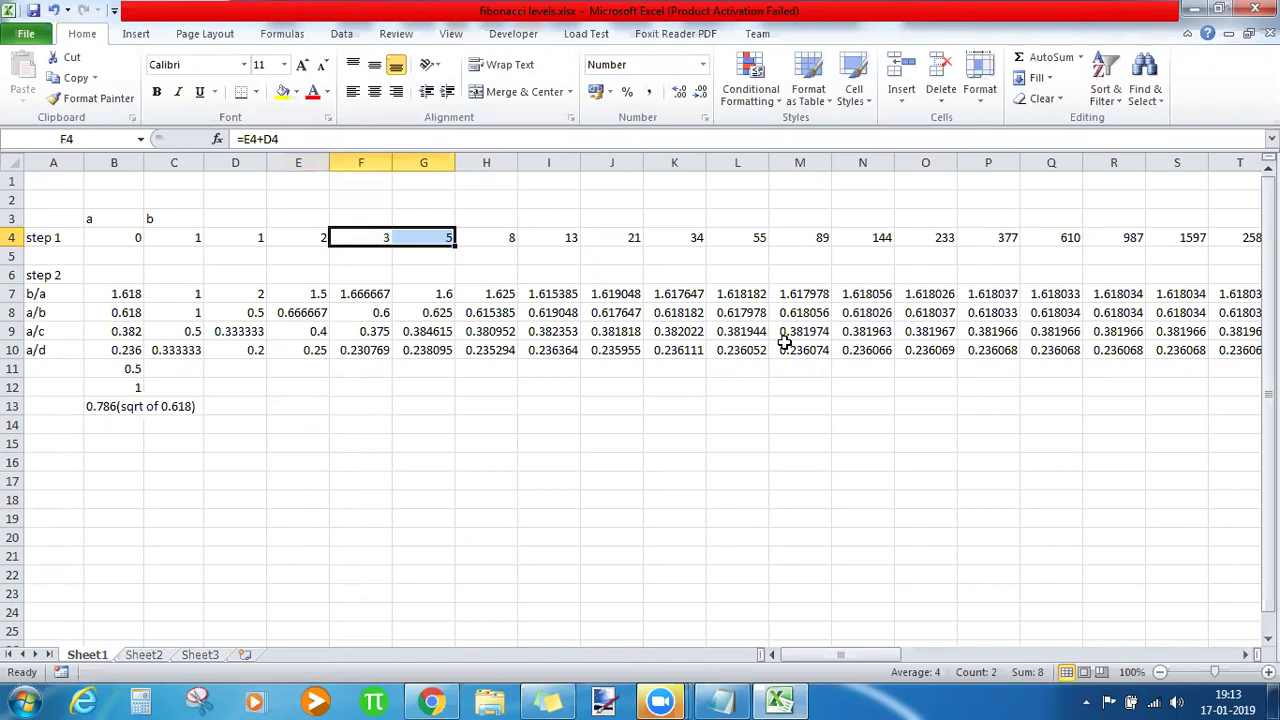
Review the a/d label in A10 against C4:F4, and the four ratio levels in B7:B10.
left_click(68, 353)
left_click_drag(175, 237, 342, 240)
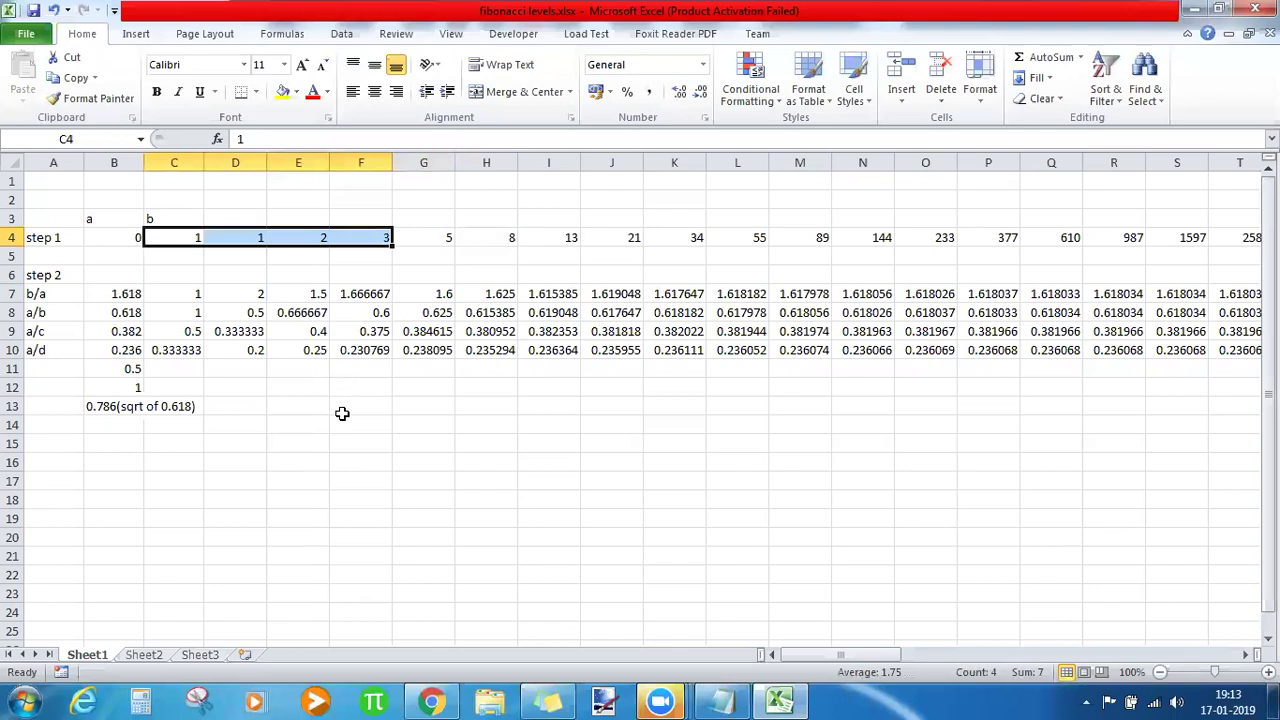
left_click(125, 297)
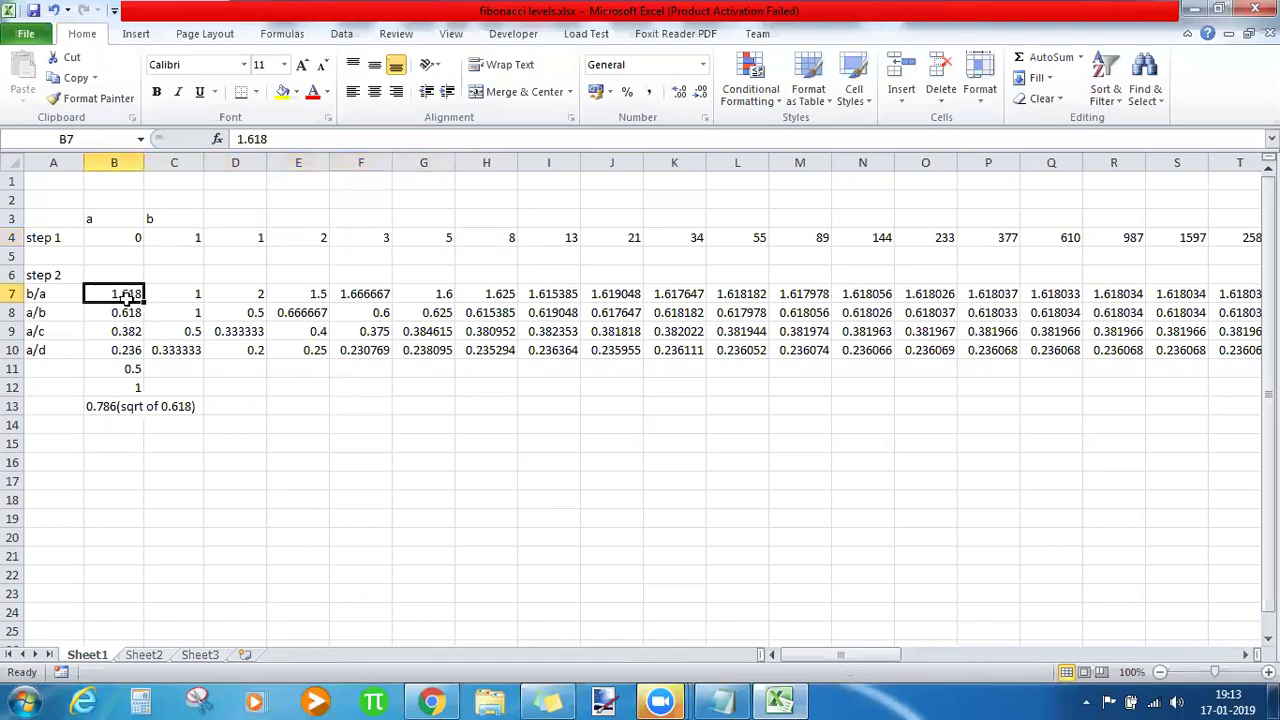
left_click_drag(125, 297, 122, 345)
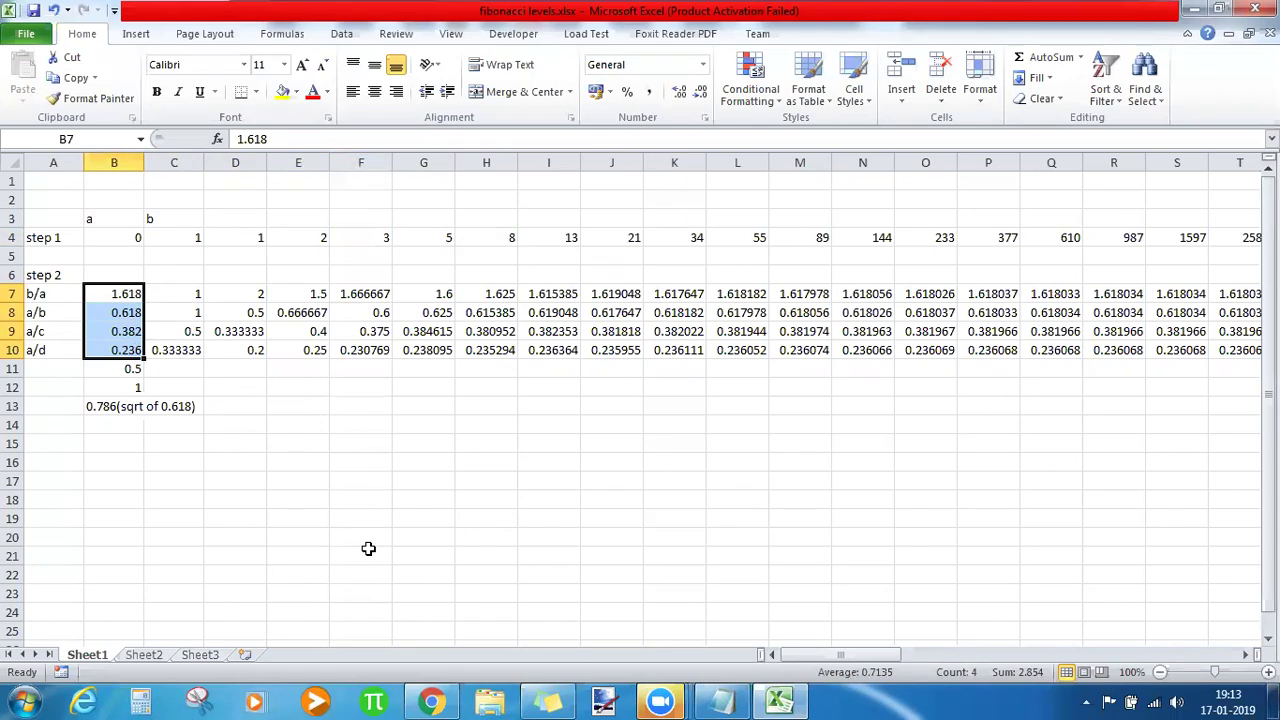
Review the additional levels 0.5 and 1 in cells B11:B12.
left_click(122, 371)
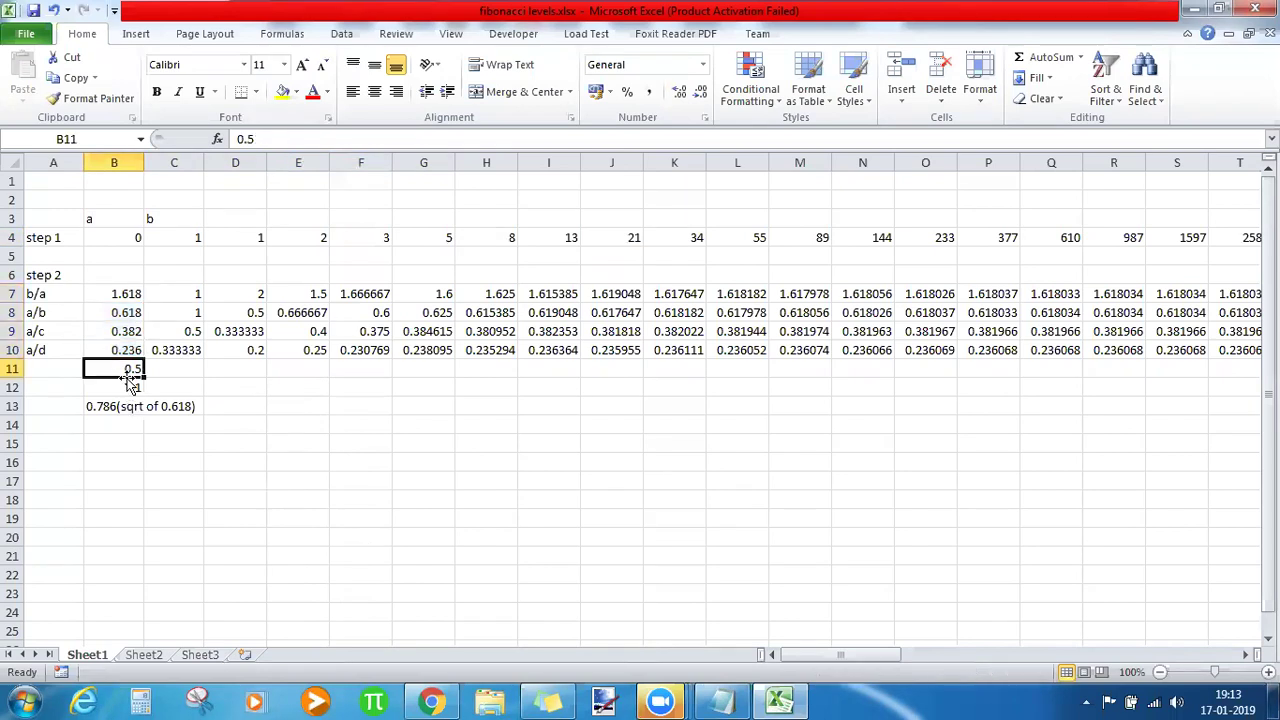
left_click_drag(127, 387, 129, 369)
left_click(129, 369)
left_click(129, 386)
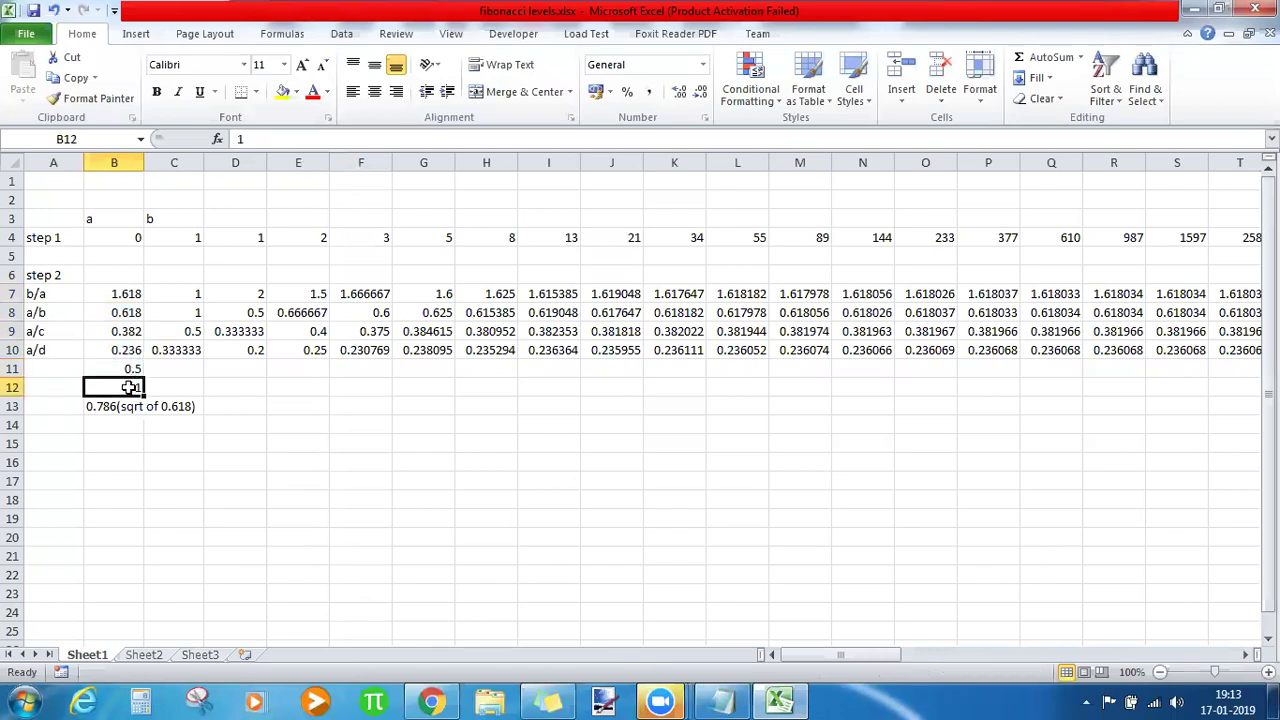
left_click_drag(130, 387, 130, 369)
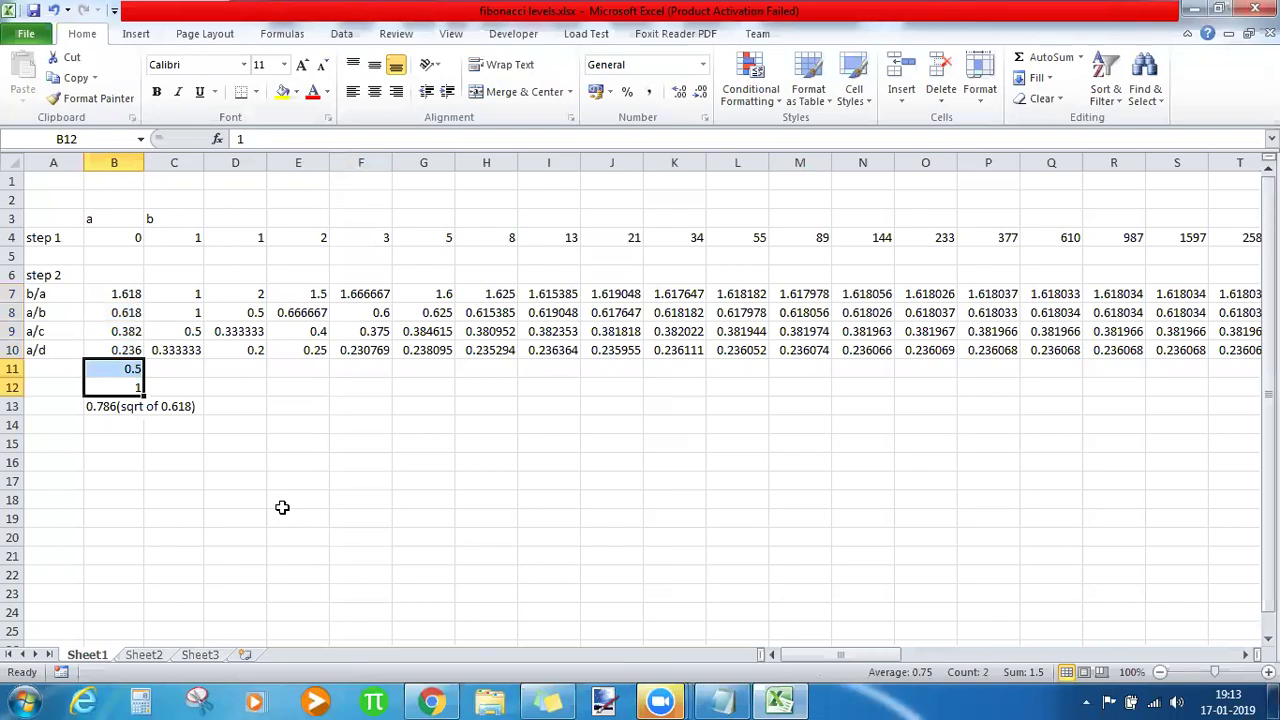
Start an ordered list of Fibonacci levels by entering 0 in B16 and .236 in B17.
left_click(124, 462)
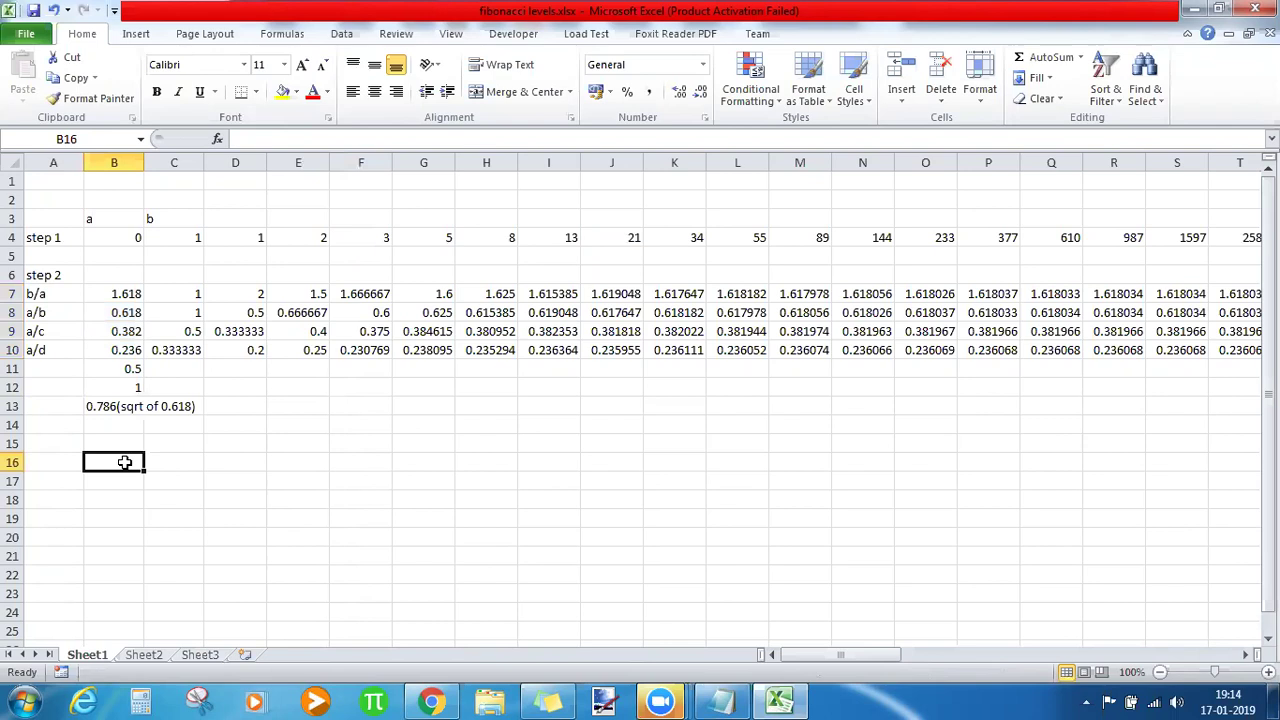
type("0")
key("Return")
type(".236")
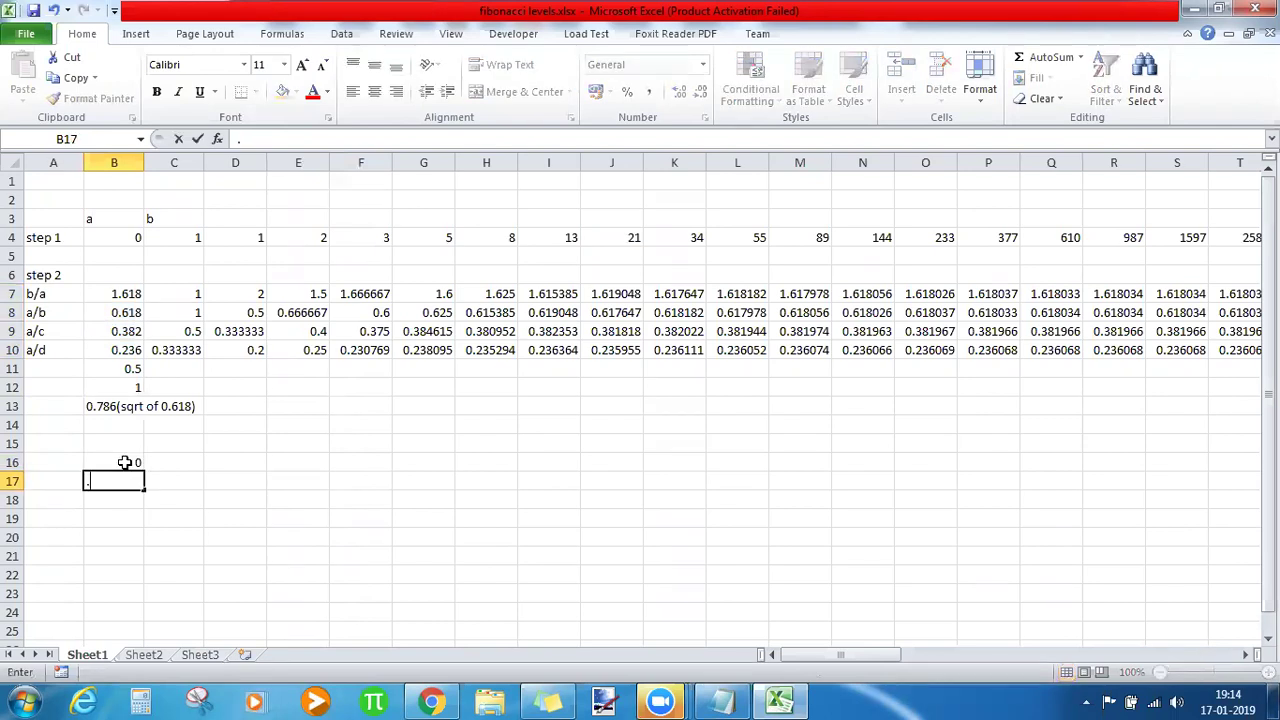
left_click(110, 350)
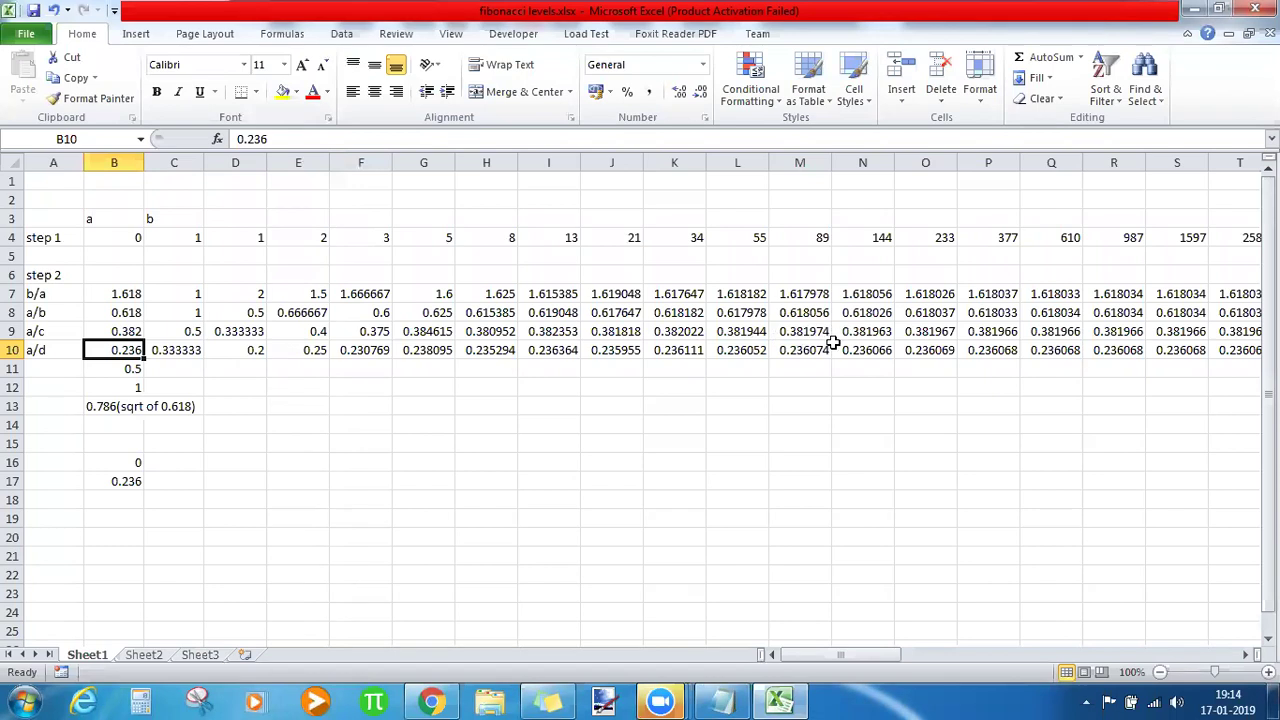
Continue the ordered level list by entering 0.382 in B18, 0.5 in B19 and 0.618 in B20.
left_click(136, 497)
type("0.382")
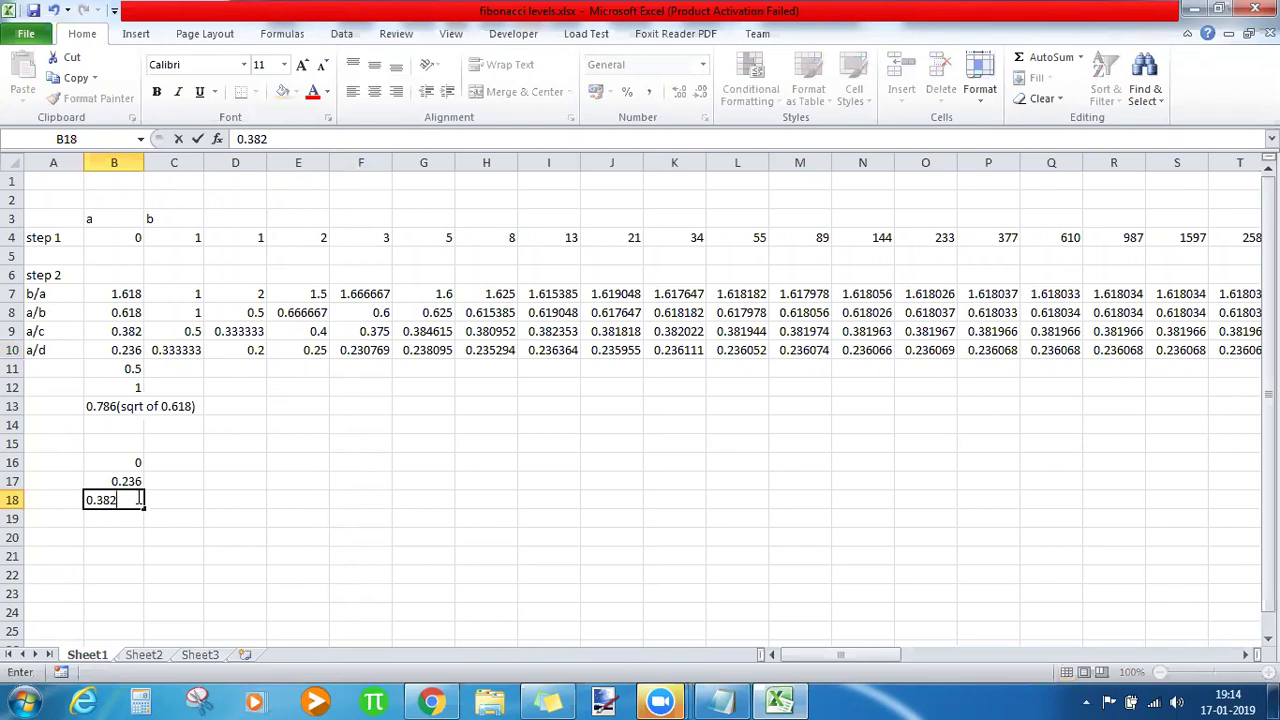
left_click(105, 331)
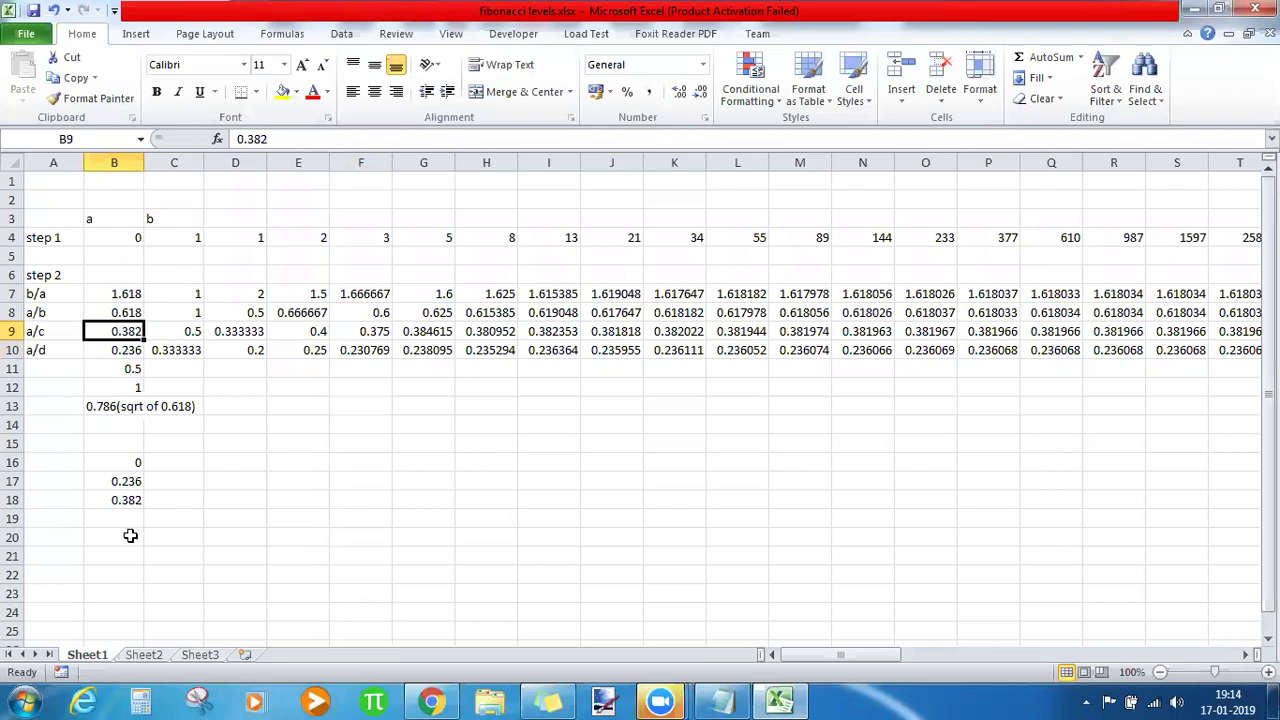
left_click(130, 520)
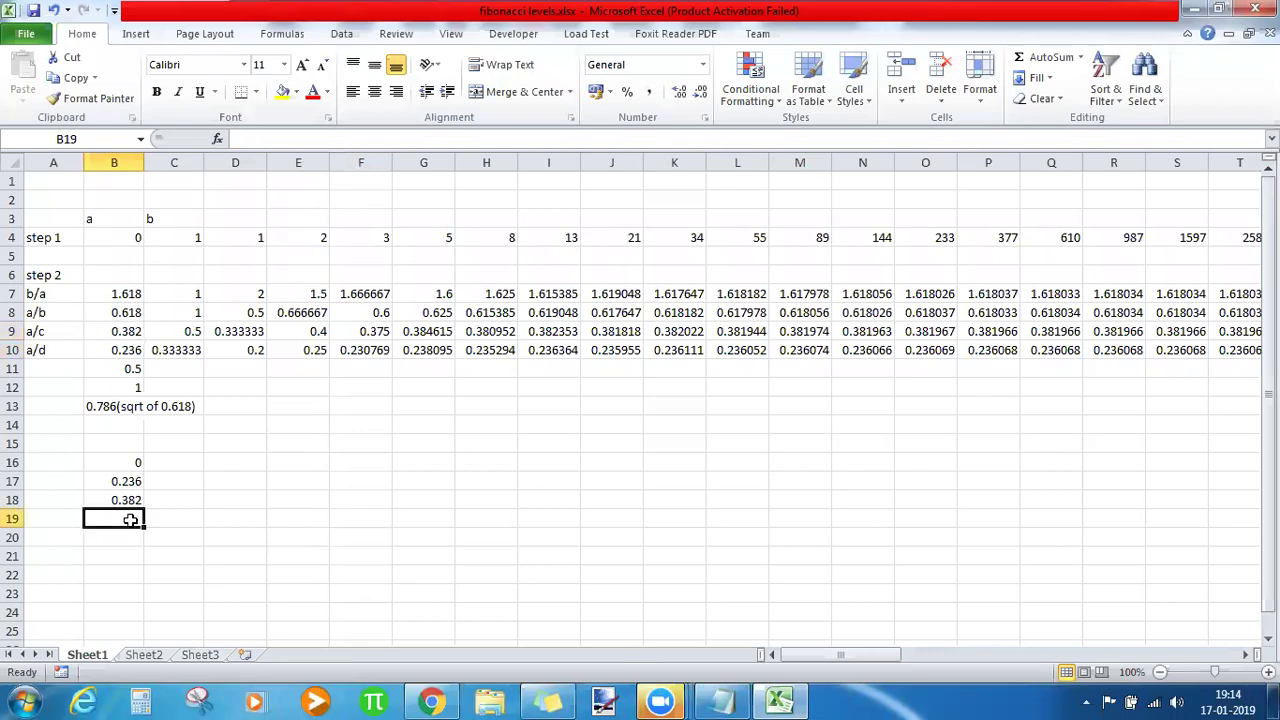
type("0.5")
key("Return")
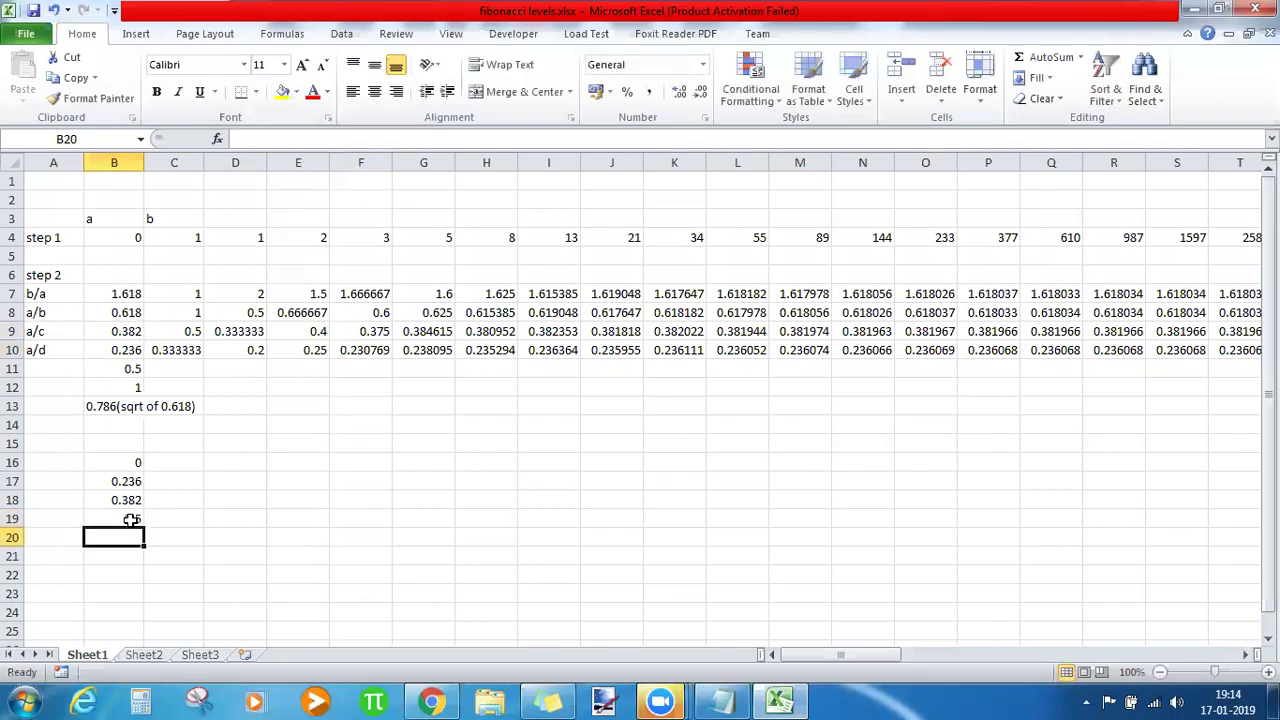
type("0.618")
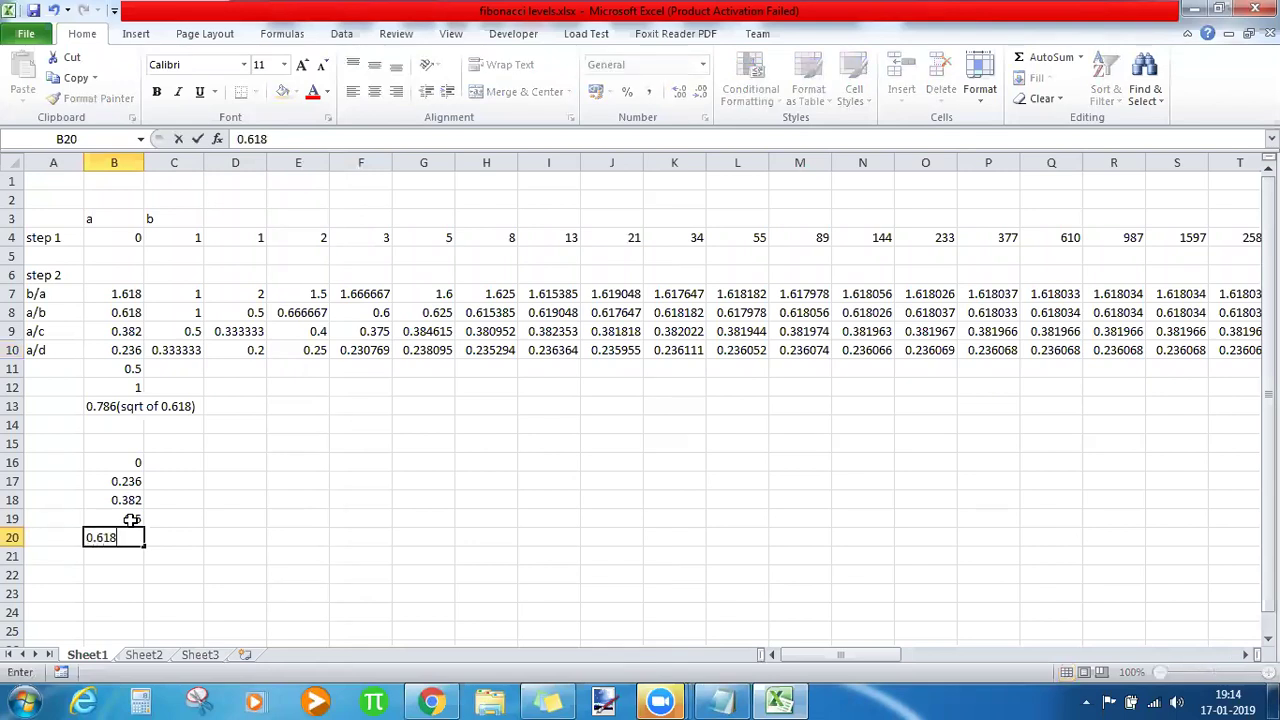
key("Tab")
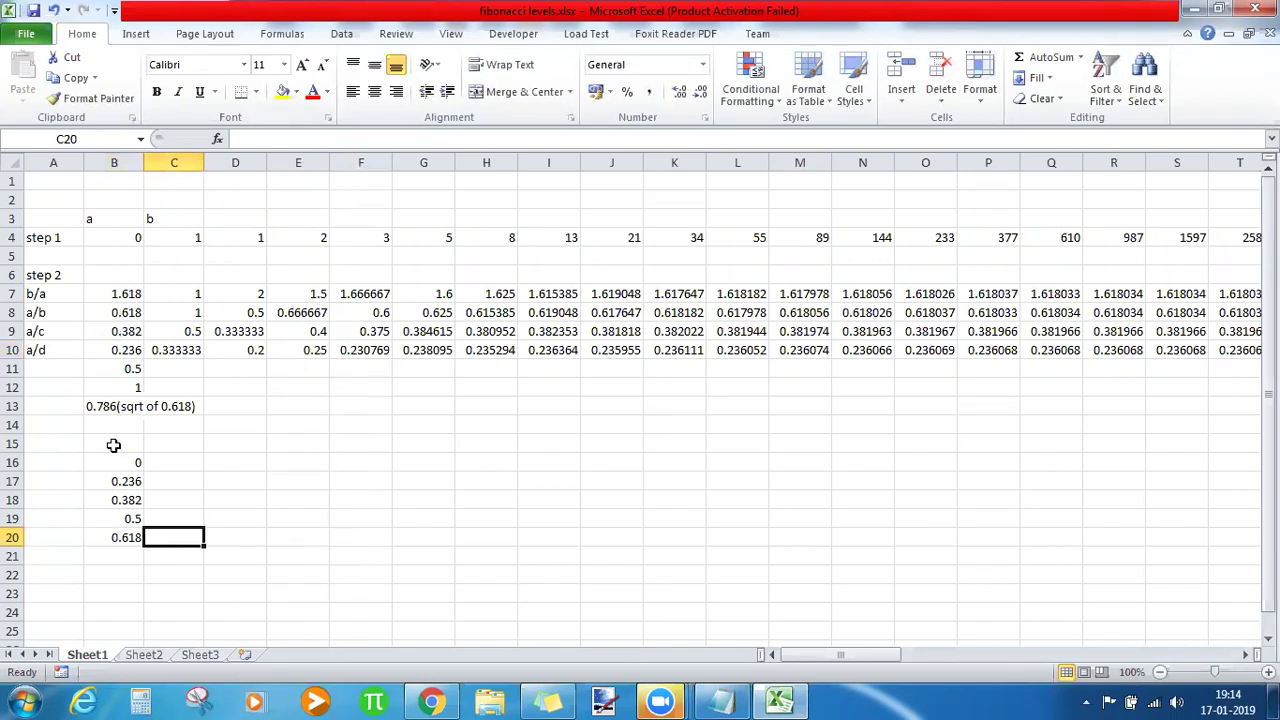
Calculate the next level in B21 with =SQRT(B20) and display it with three decimal places.
left_click(105, 564)
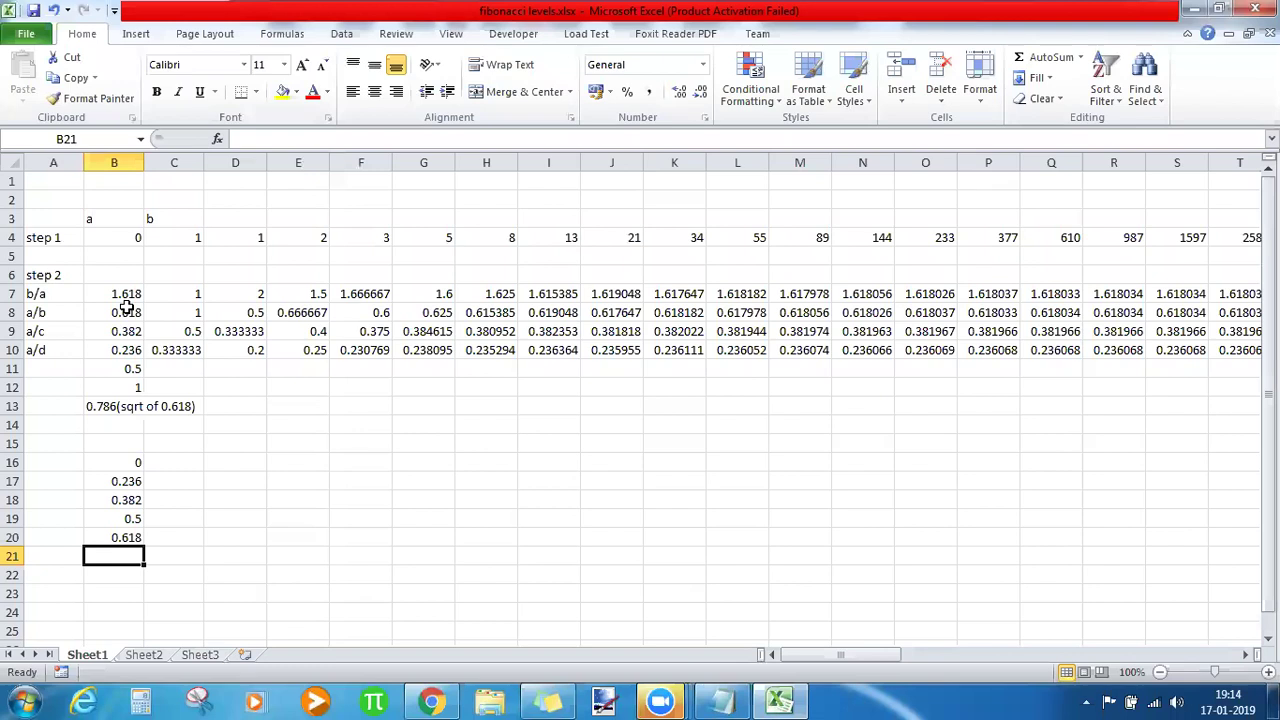
type("=sqrt")
key("Tab")
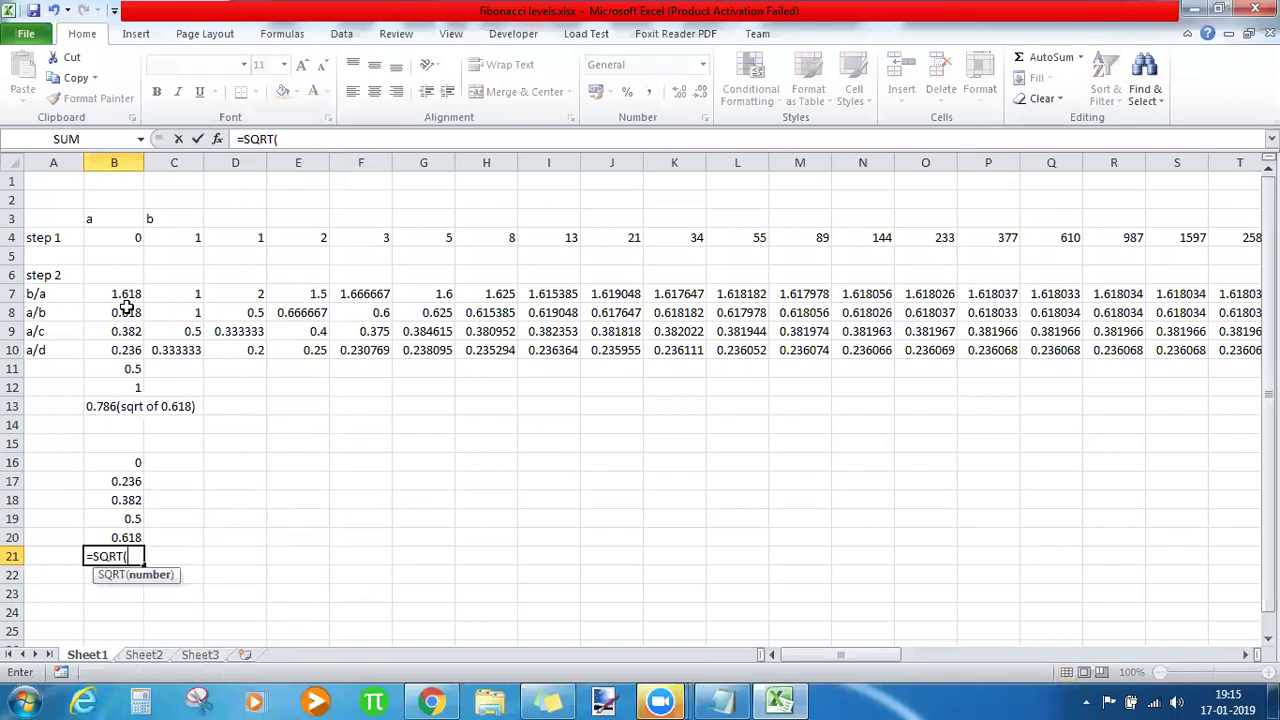
left_click(127, 535)
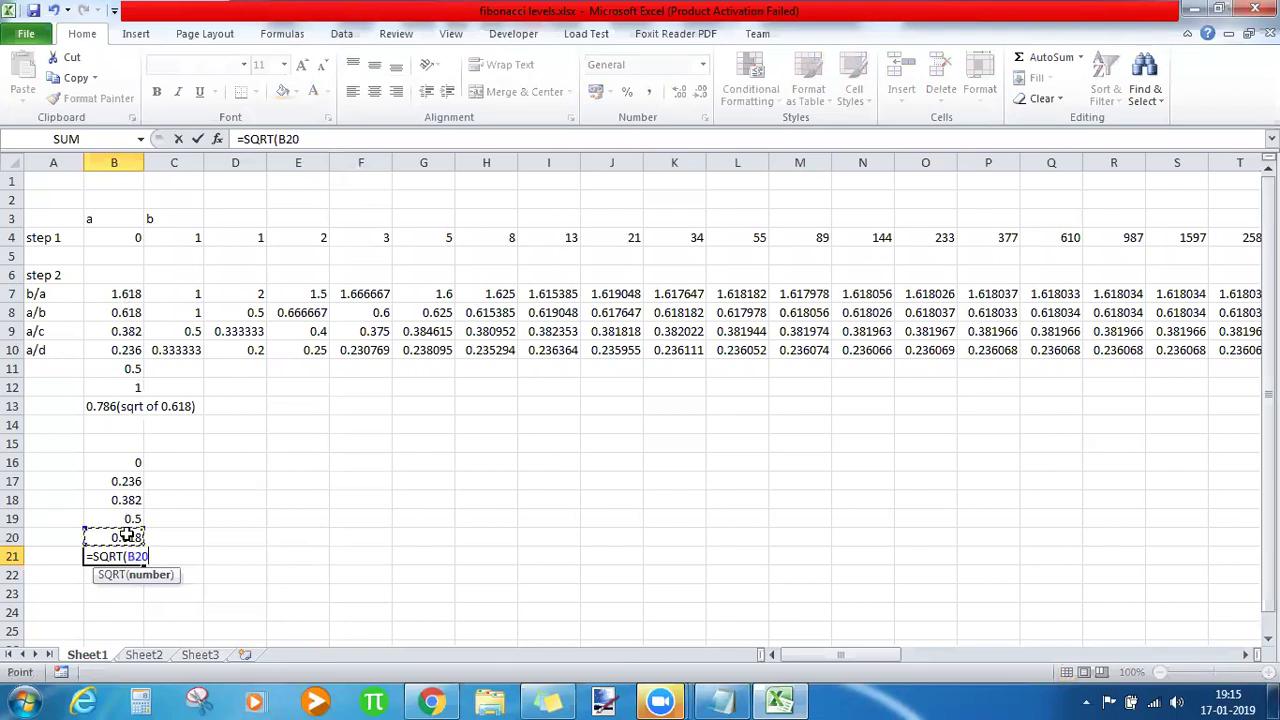
key("Return")
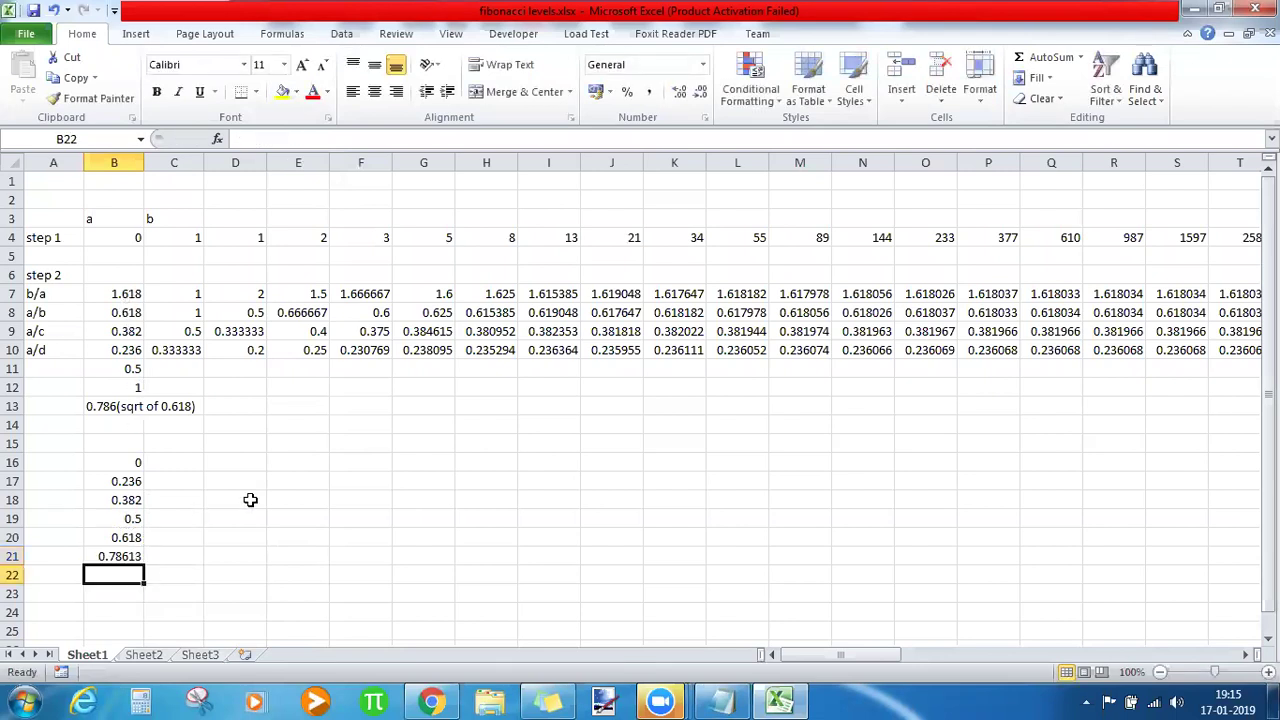
key("Up")
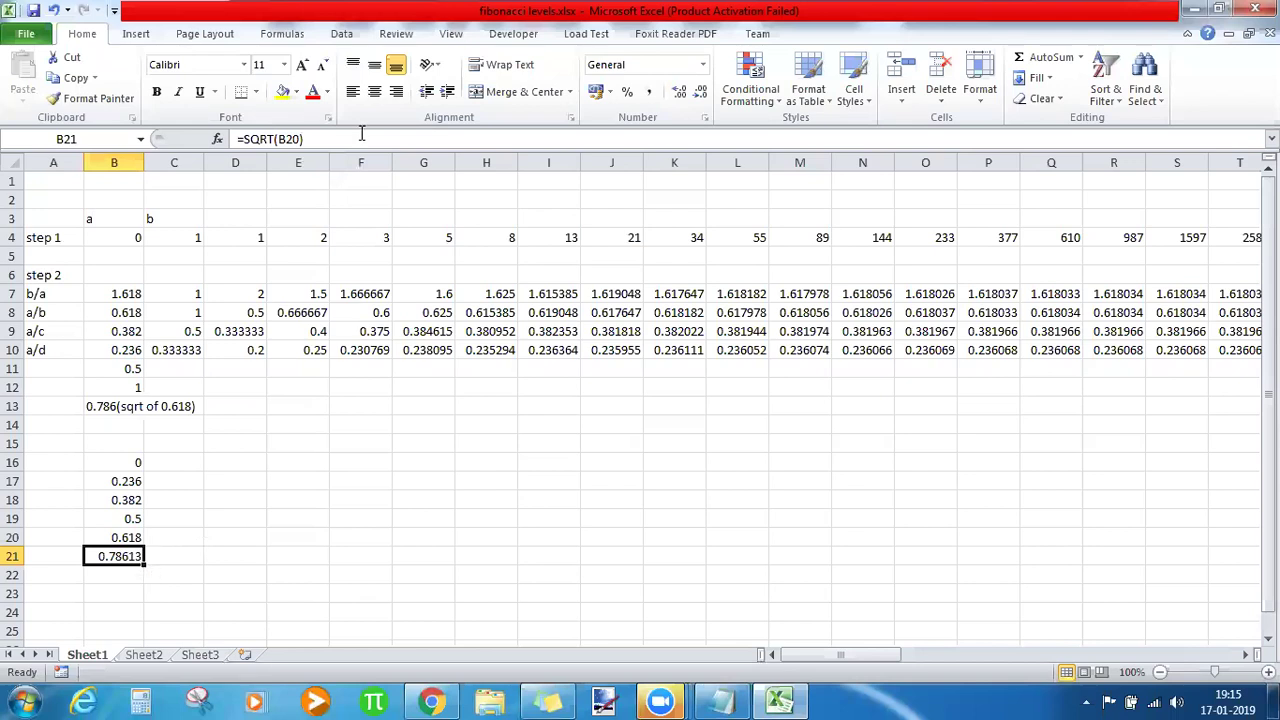
left_click(703, 101)
left_click(703, 101)
Complete the ordered list of Fibonacci levels by entering 1 in B22.
left_click(128, 572)
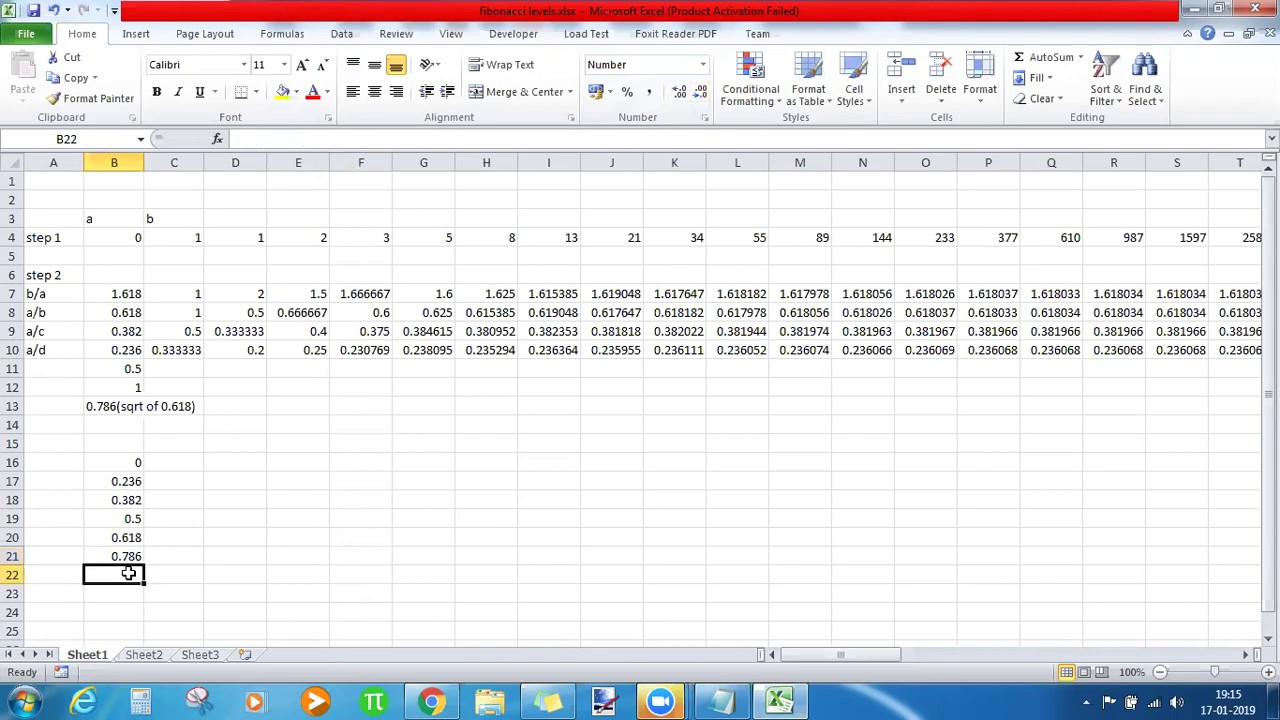
type("1")
key("Return")
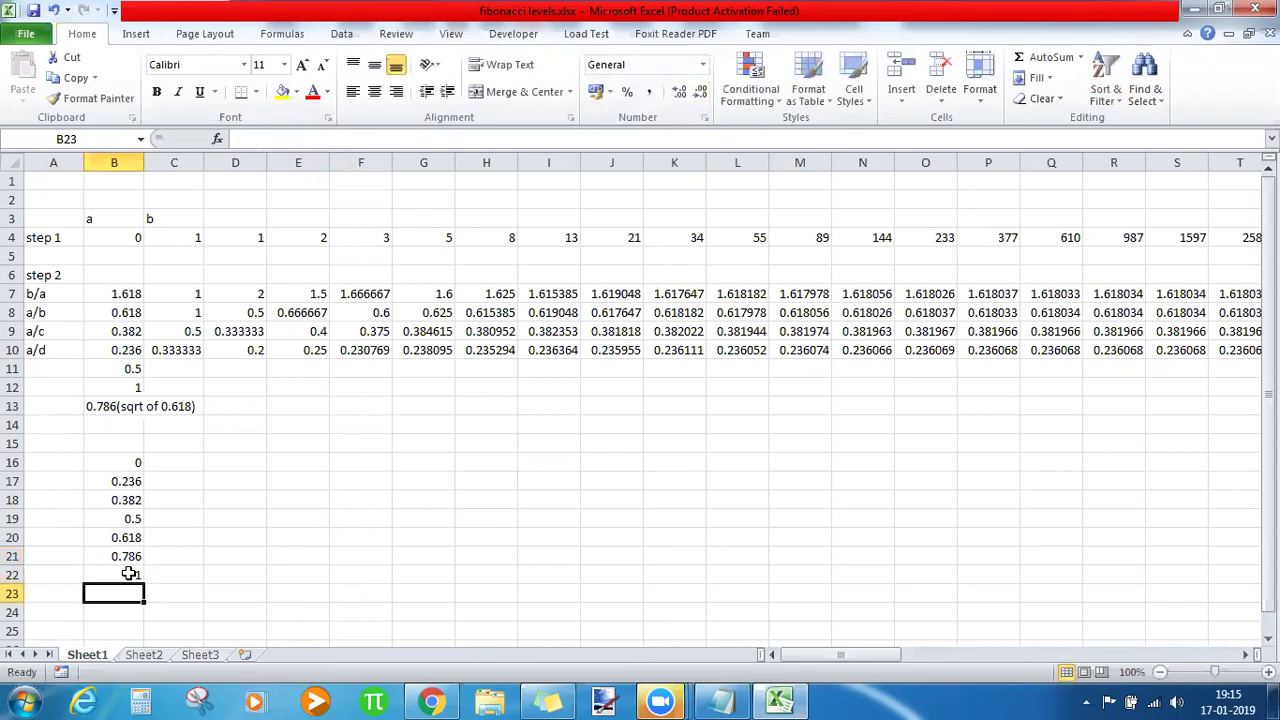
Review the ordered levels in B16:B22, and switch to Notepad to highlight the "Fibonacci levels" topic.
left_click(127, 462)
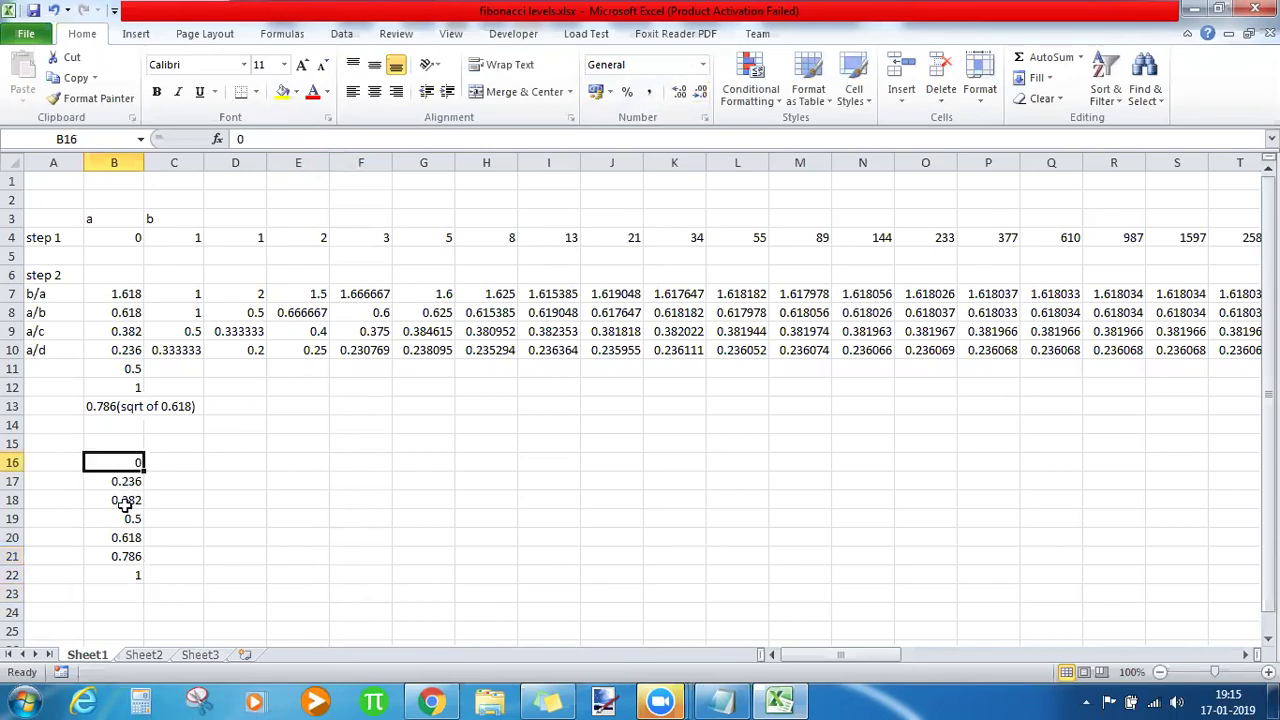
left_click(120, 572, "shift")
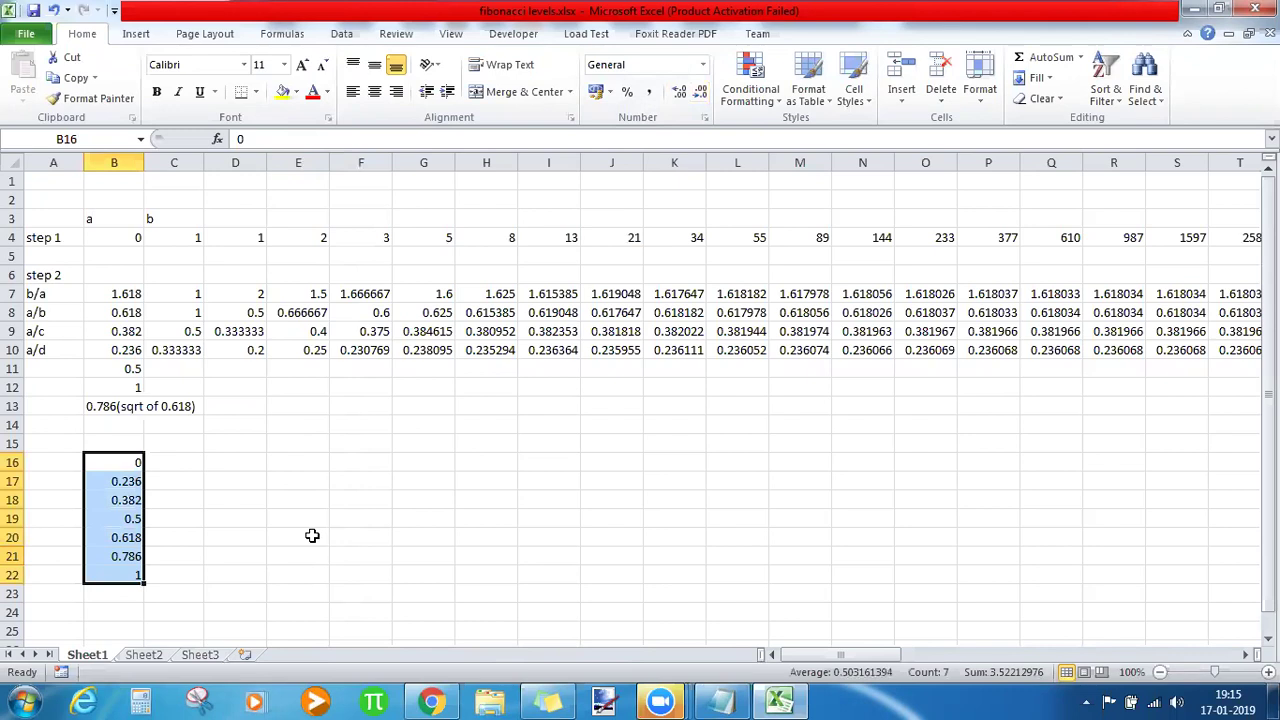
left_click(720, 701)
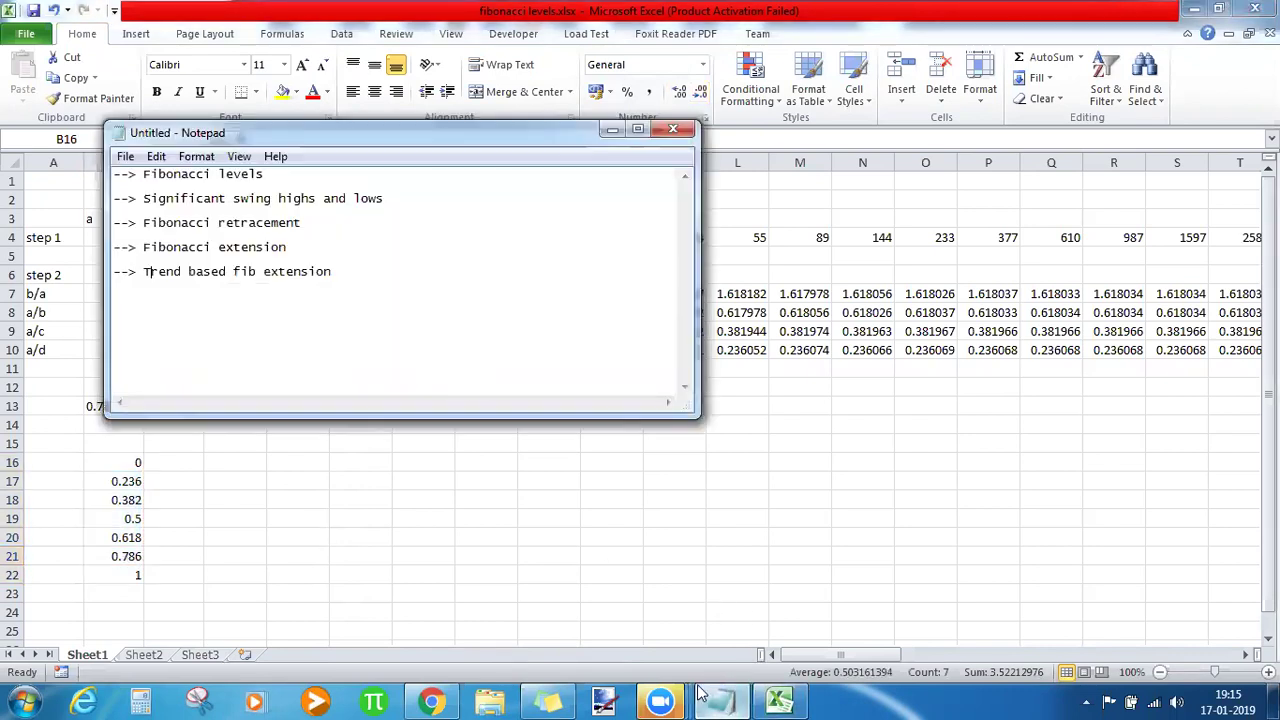
left_click_drag(266, 175, 114, 172)
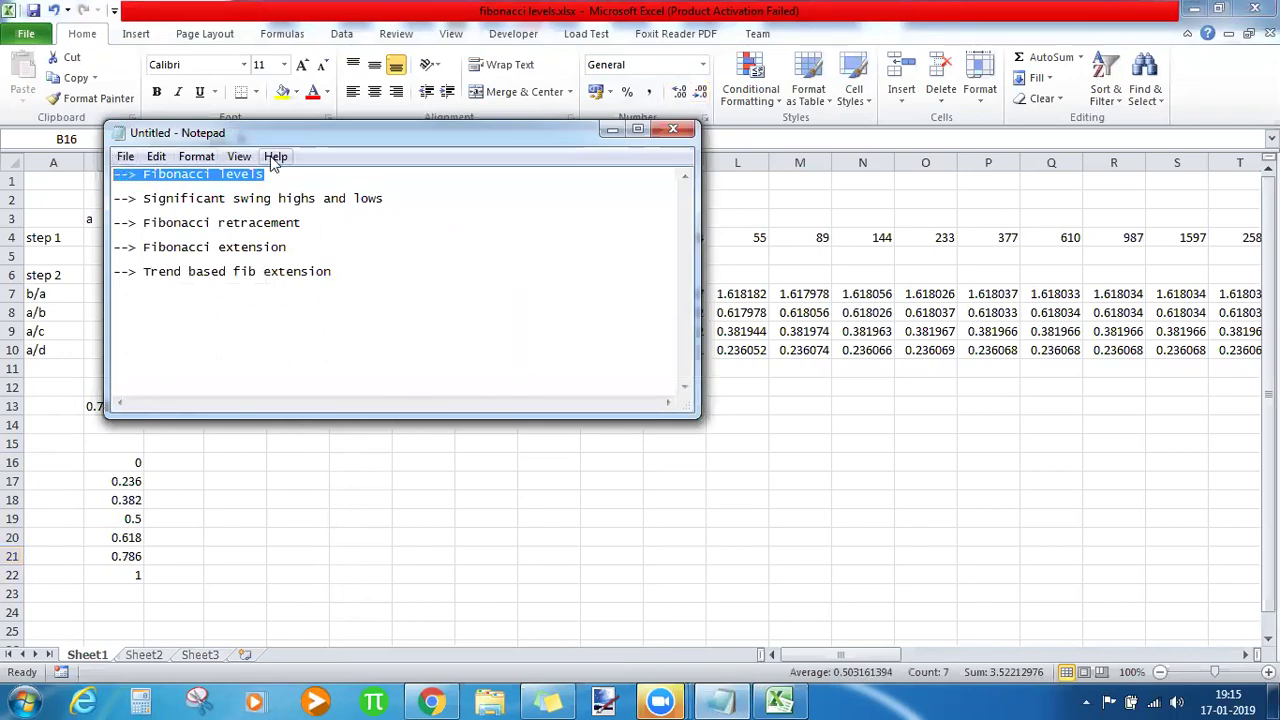
Switch back to Excel and review the sequence in row 4, the ratio levels in B7:B10 and the extra levels in B11:B13.
key("alt+Tab")
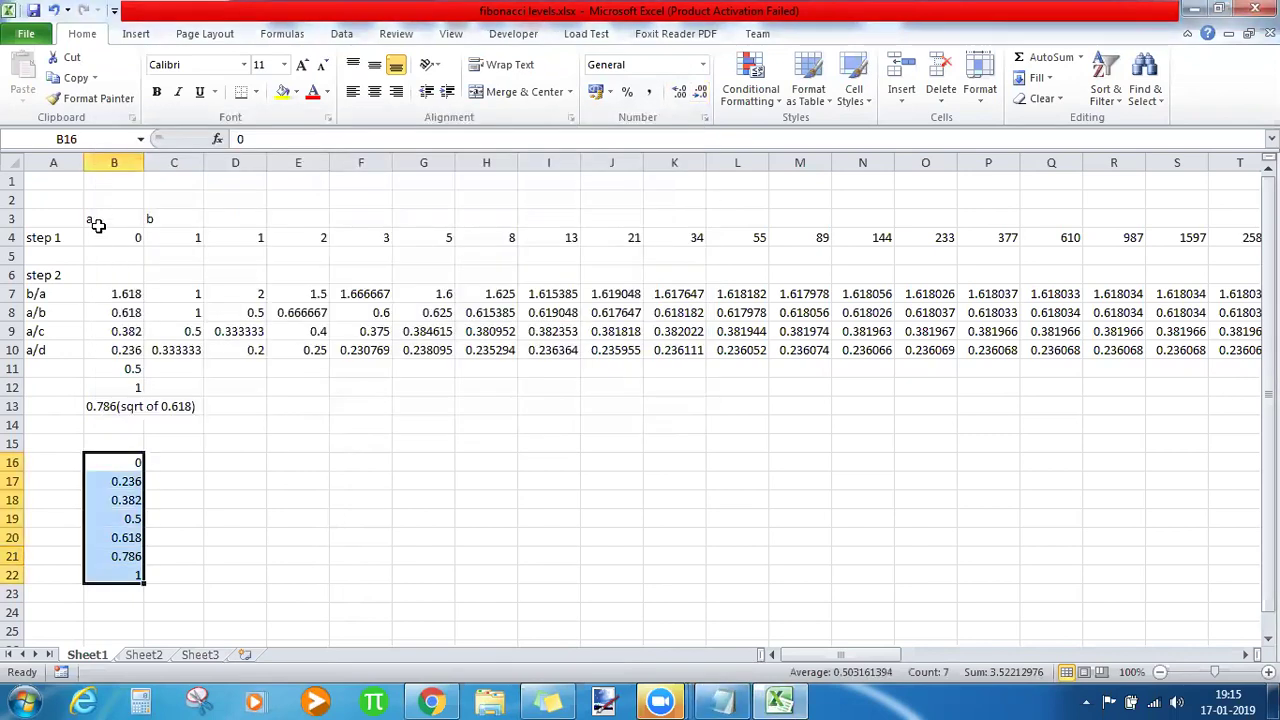
left_click_drag(97, 236, 496, 259)
left_click(449, 211)
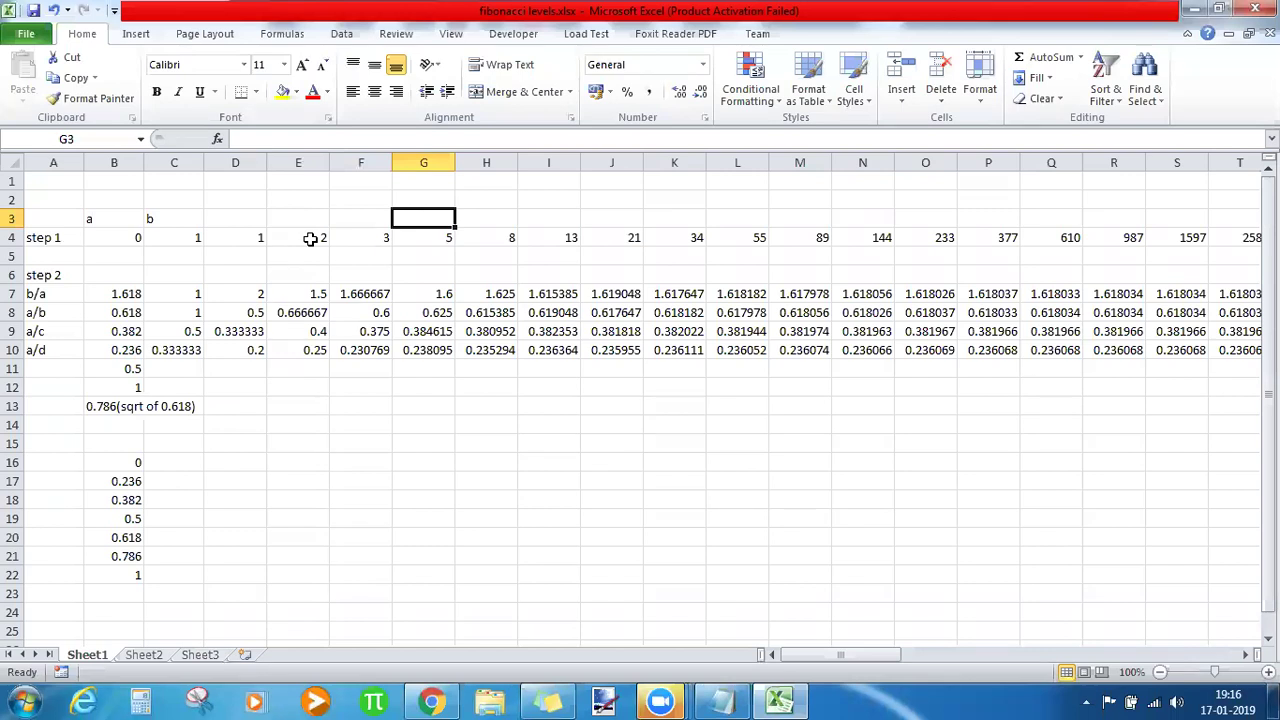
left_click(104, 295)
left_click(112, 312)
left_click(117, 332)
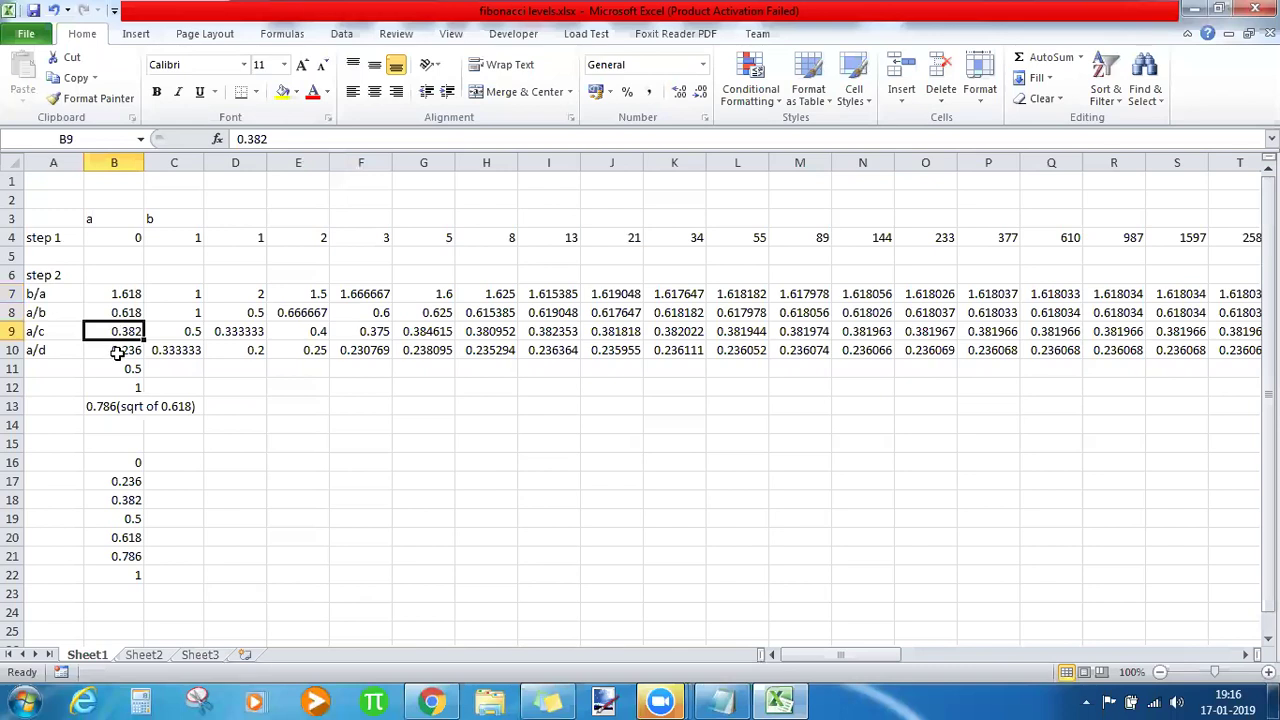
left_click(117, 352)
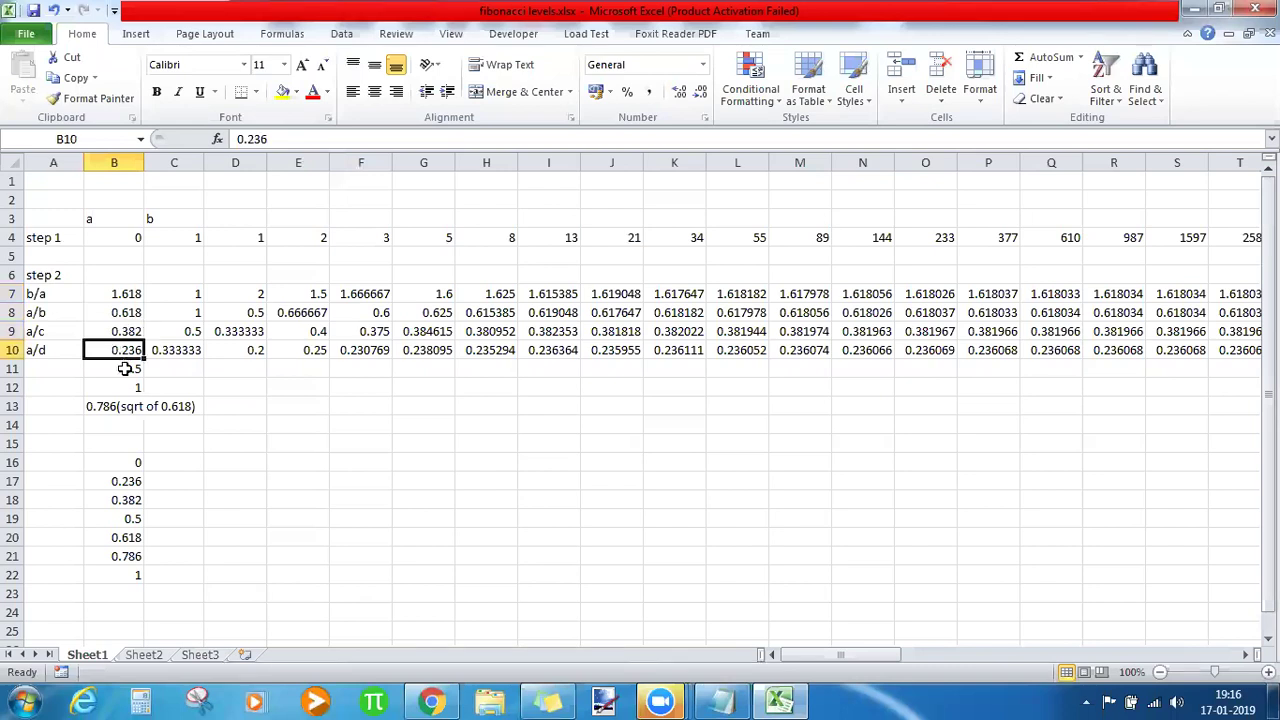
left_click_drag(120, 368, 122, 407)
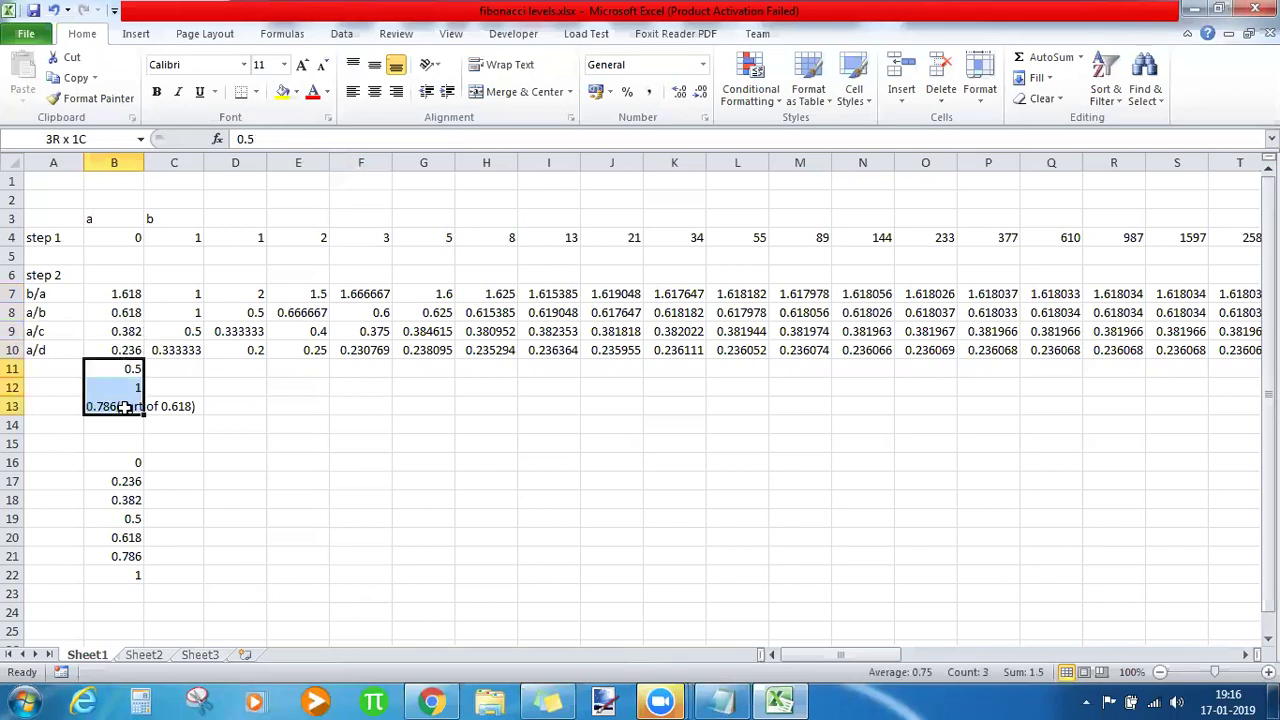
left_click(233, 538)
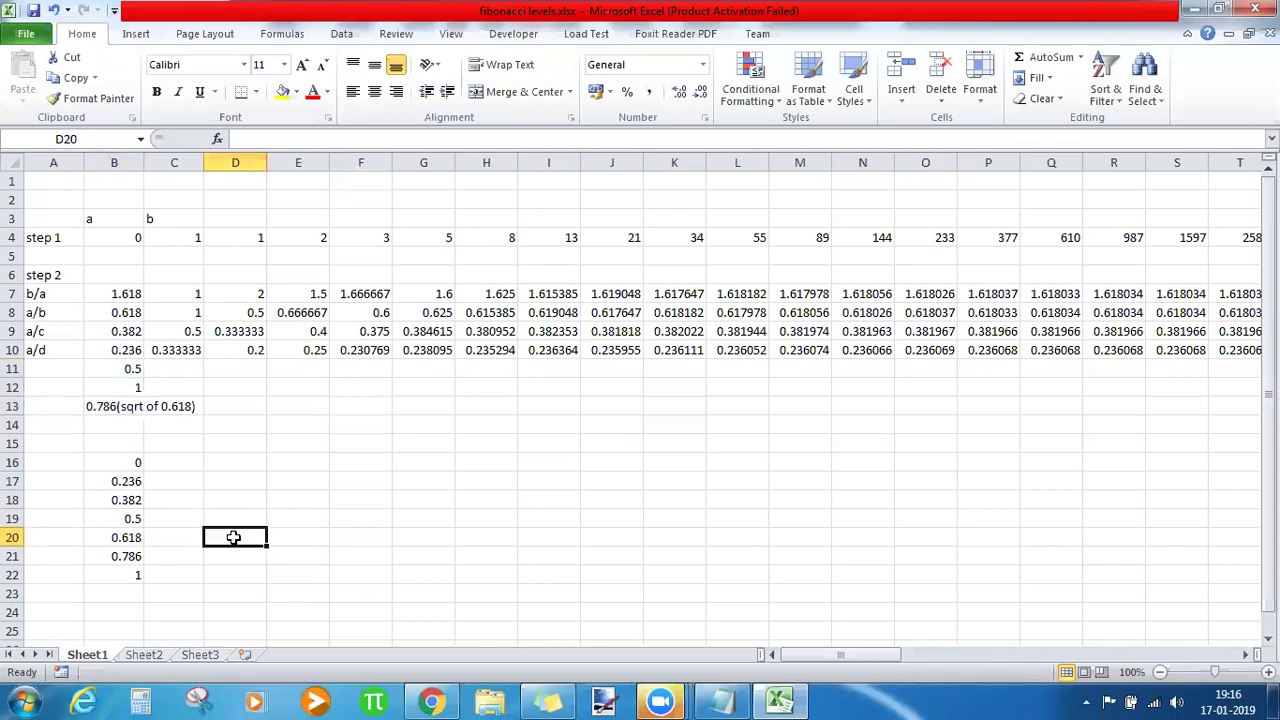
Switch to Notepad and add the line "Support / resistance" directly below the "Fibonacci levels" topic.
left_click(716, 699)
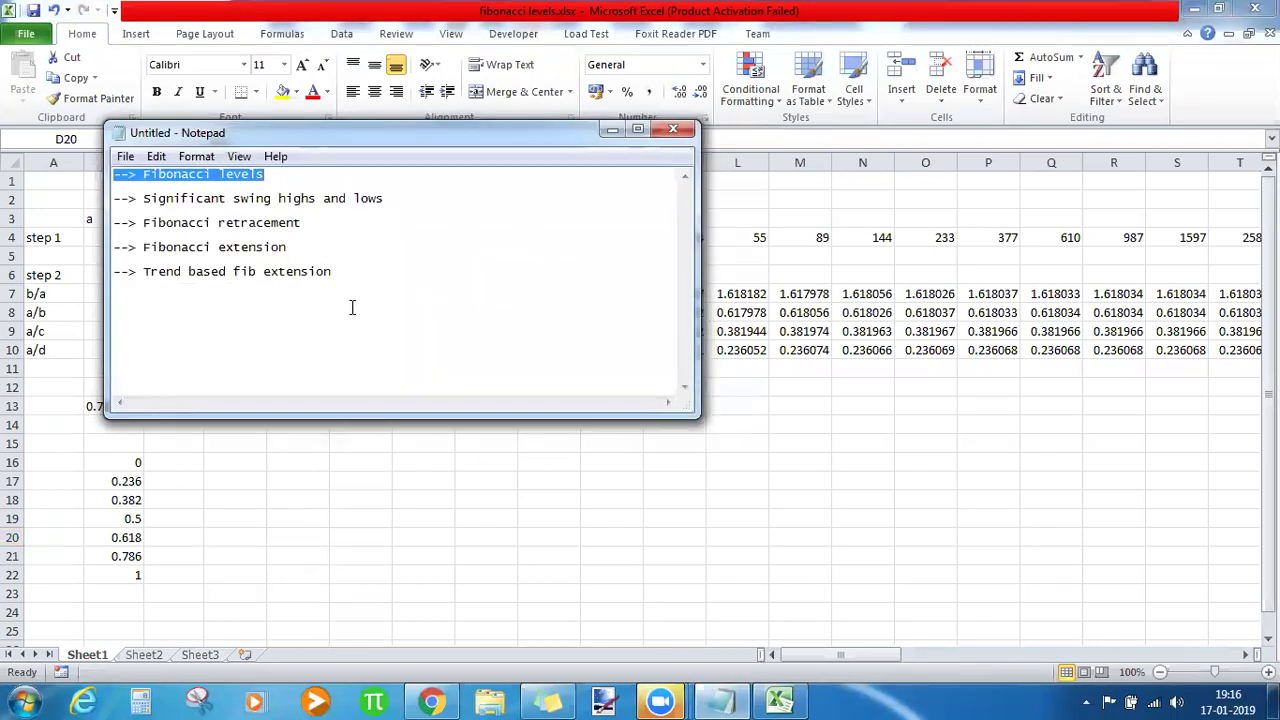
left_click(352, 307)
left_click_drag(386, 200, 143, 200)
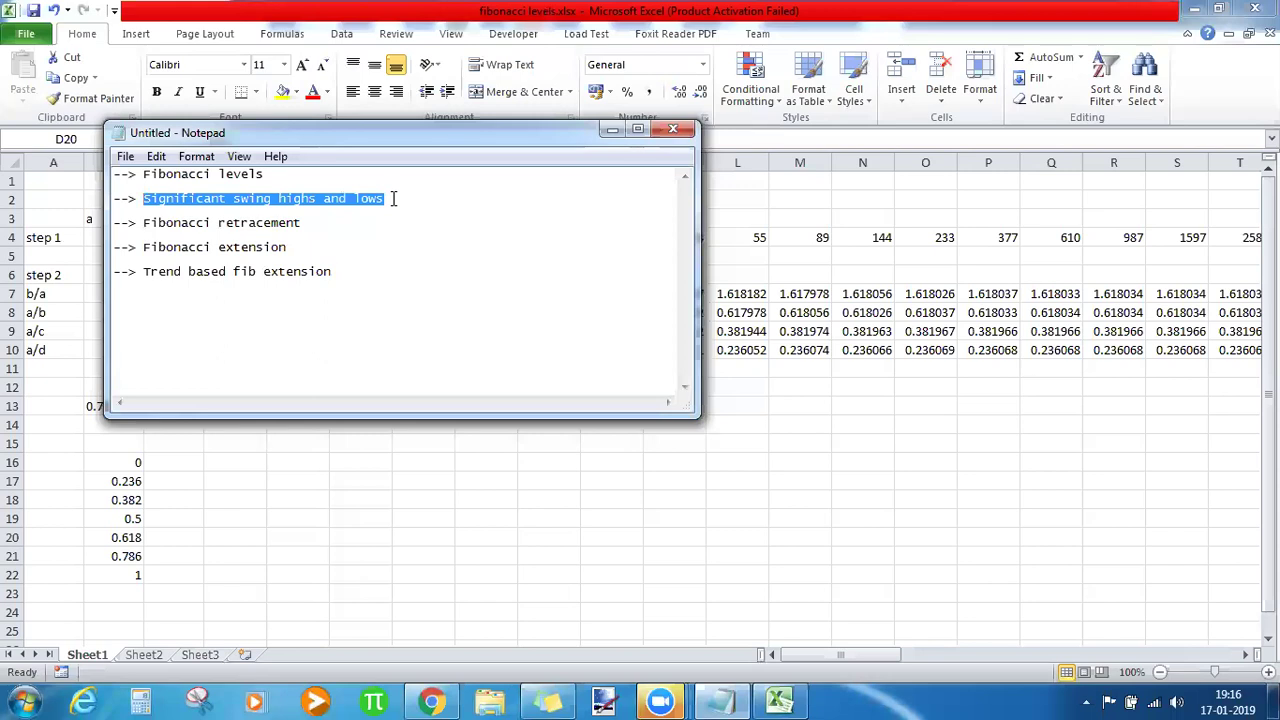
left_click(330, 176)
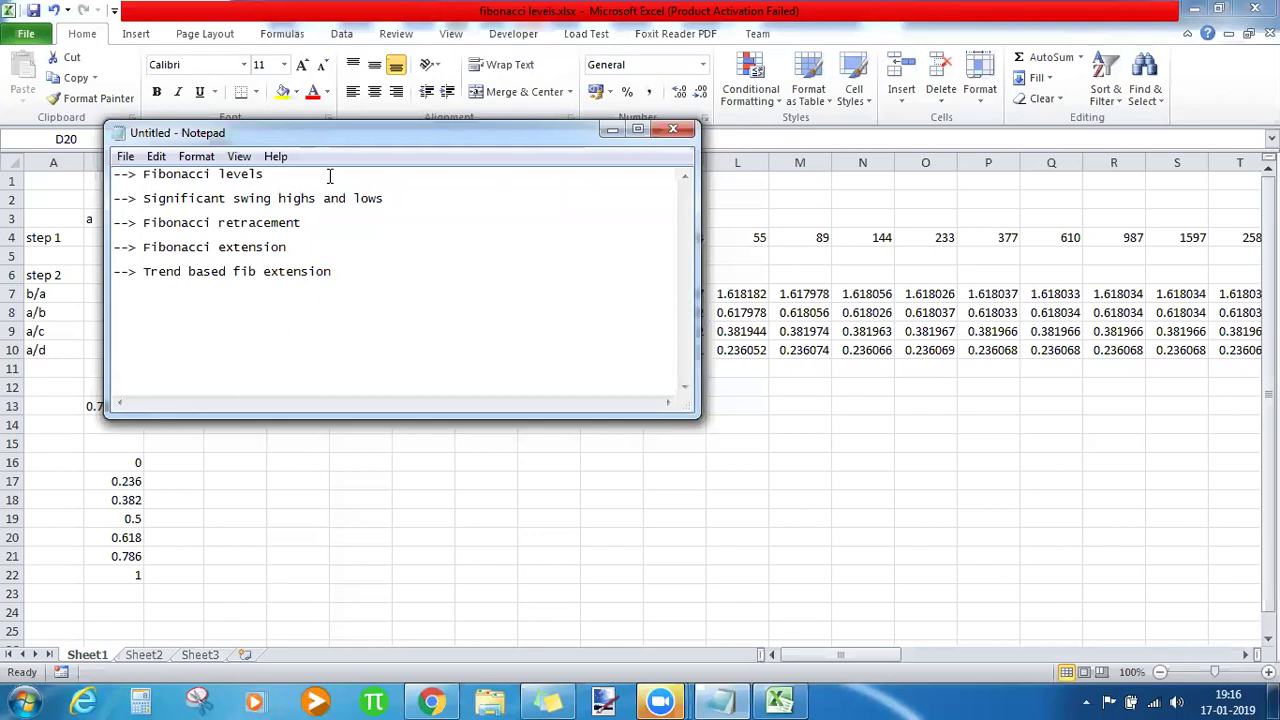
key("Return")
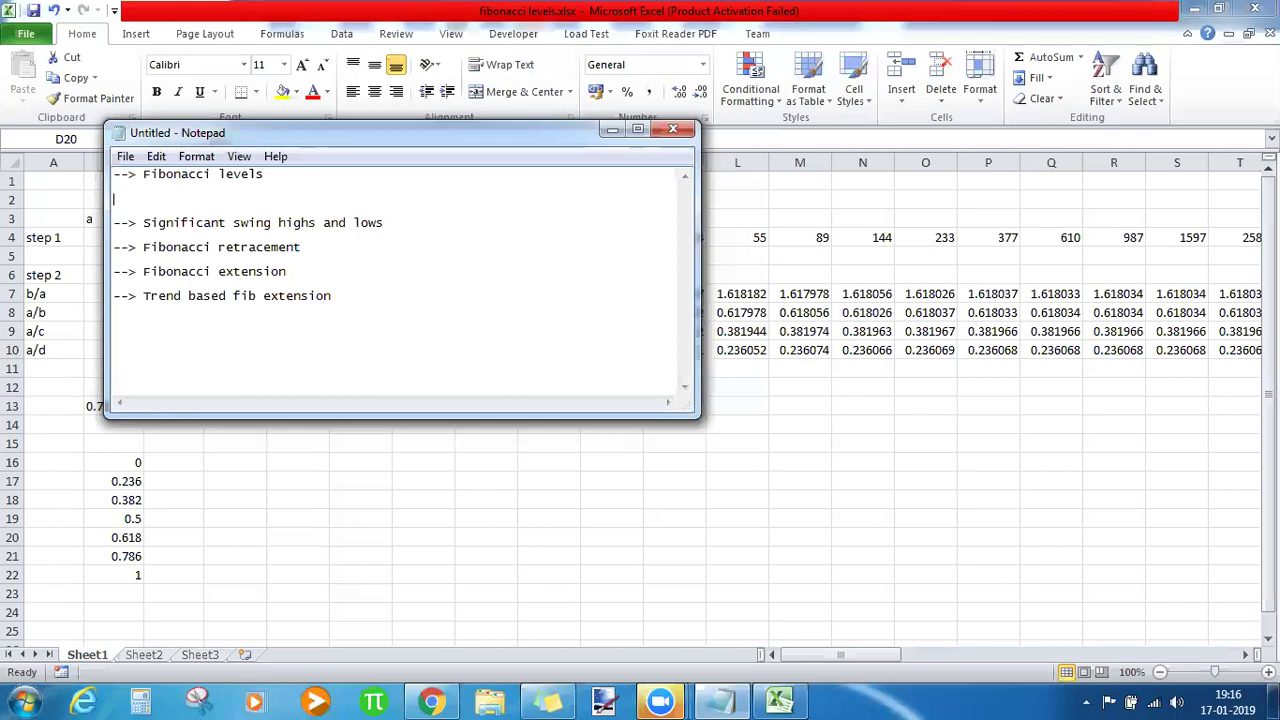
type("Support / resistance -")
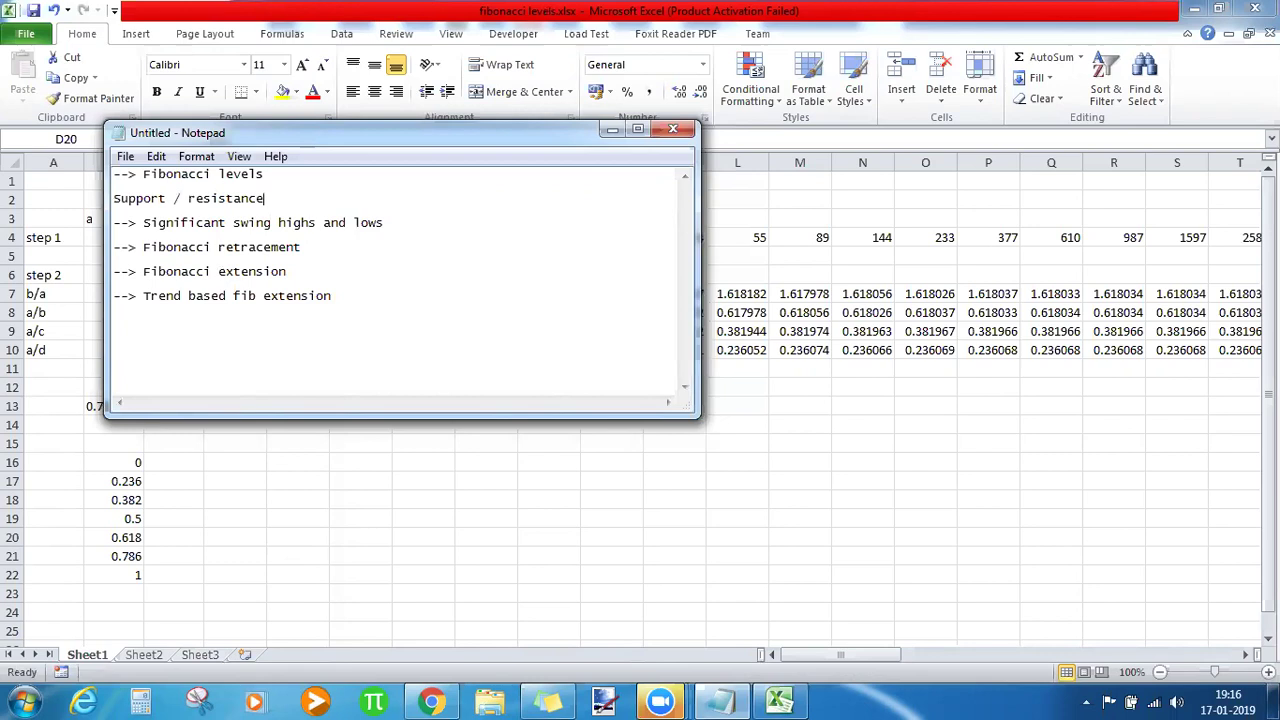
Look at the levels in the Excel sheet, and return to Notepad to highlight the "Support / resistance" line.
key("alt+Tab")
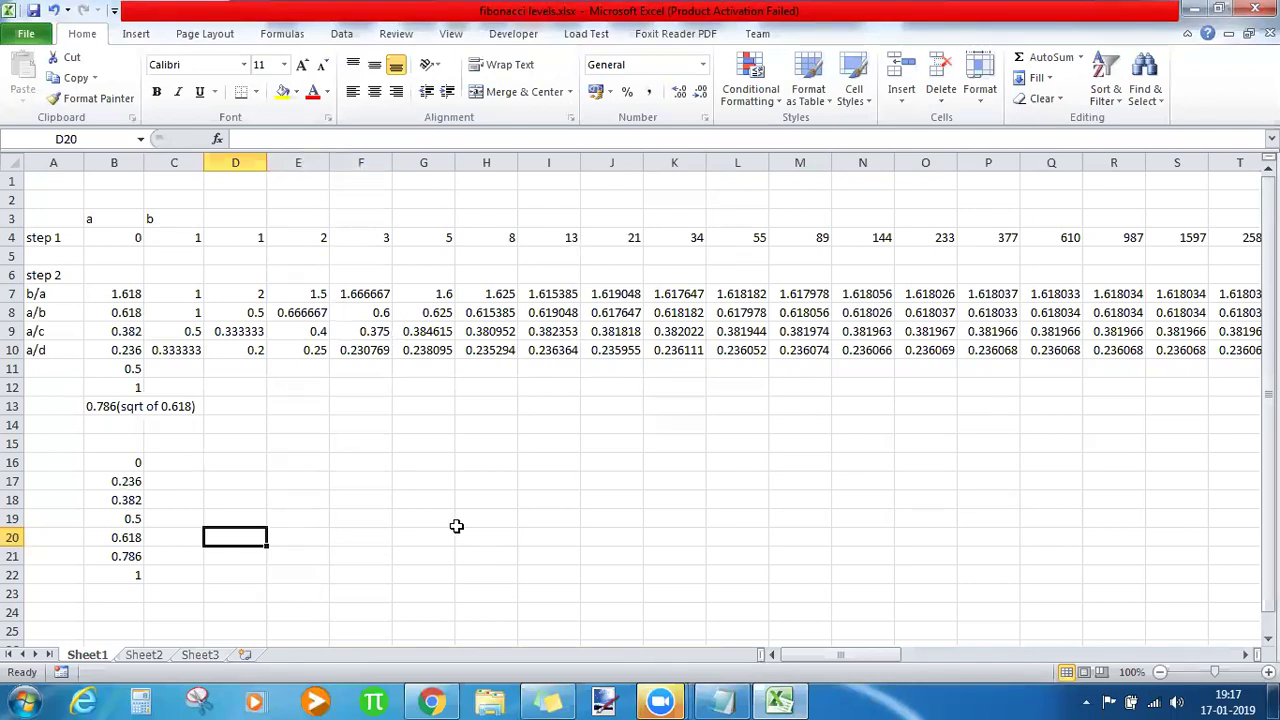
left_click(718, 700)
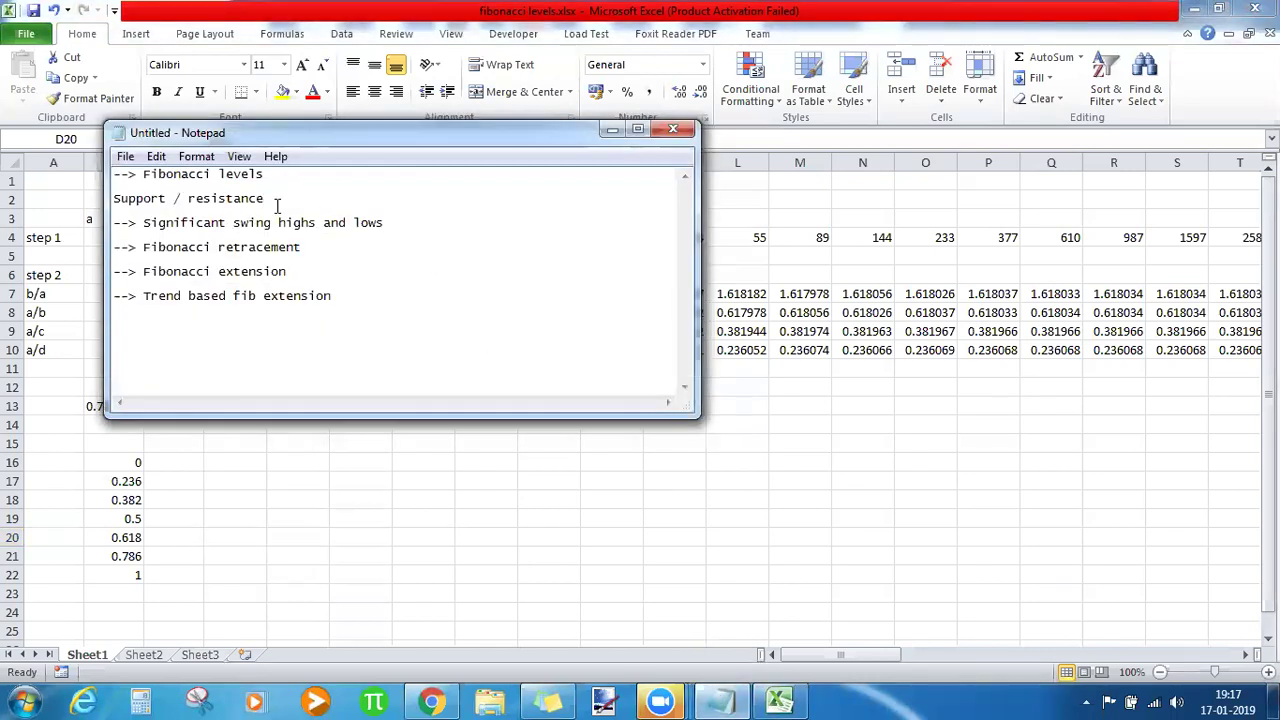
left_click_drag(277, 200, 137, 187)
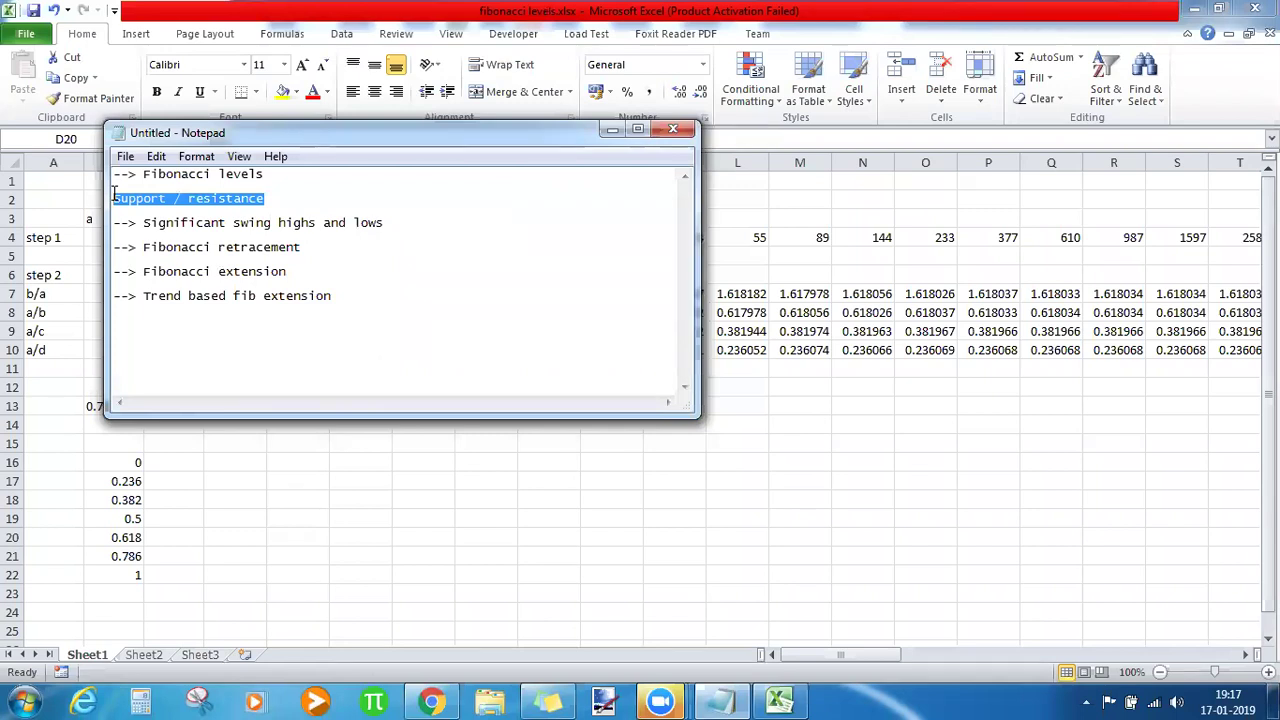
Extend the "Significant swing highs and lows" line with "- when price takes a uturn, prior to that".
left_click(144, 222)
left_click_drag(144, 222, 386, 219)
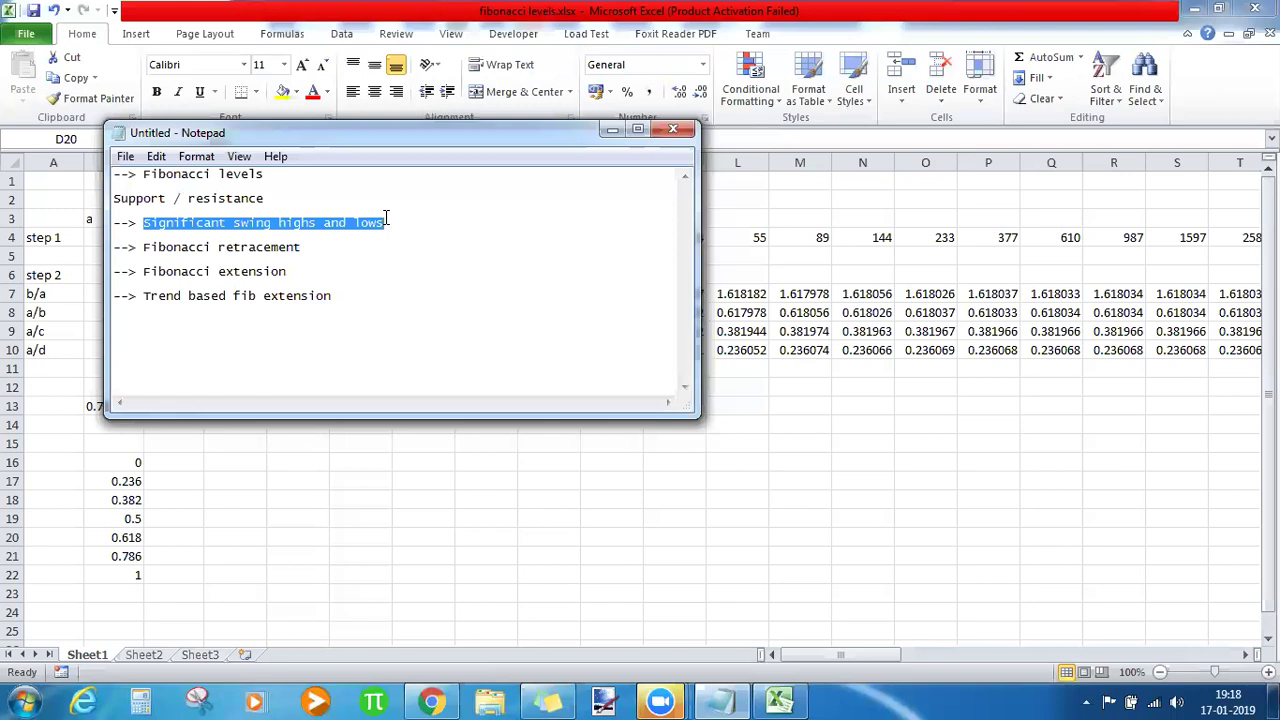
left_click(386, 219)
type("- ")
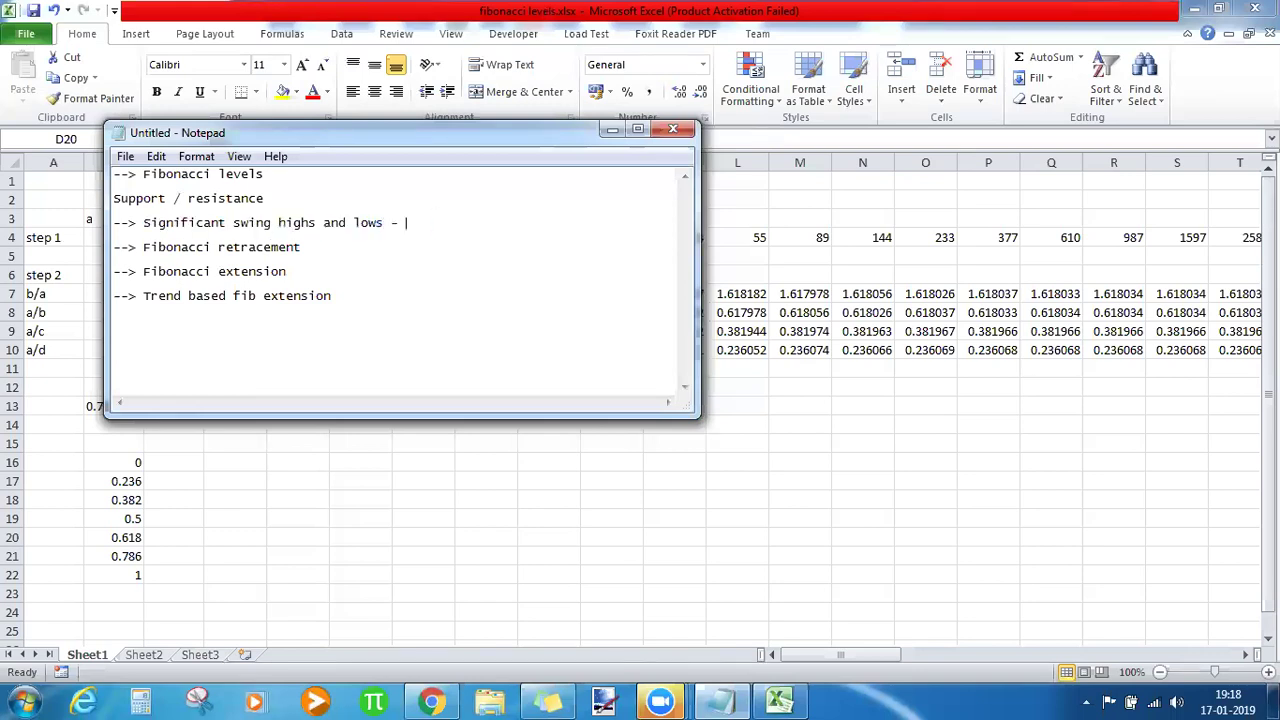
type("when price takes a utrun")
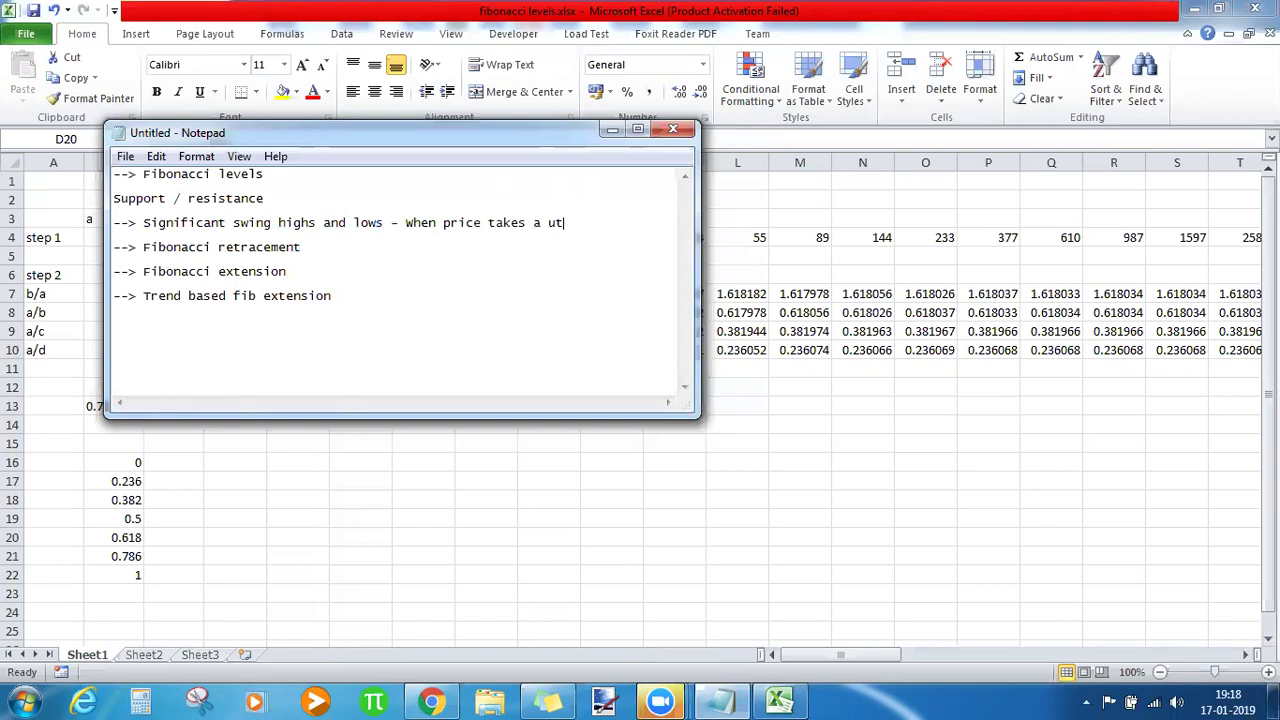
key("BackSpace")
key("BackSpace")
key("BackSpace")
key("BackSpace")
type("turn, prior to that ")
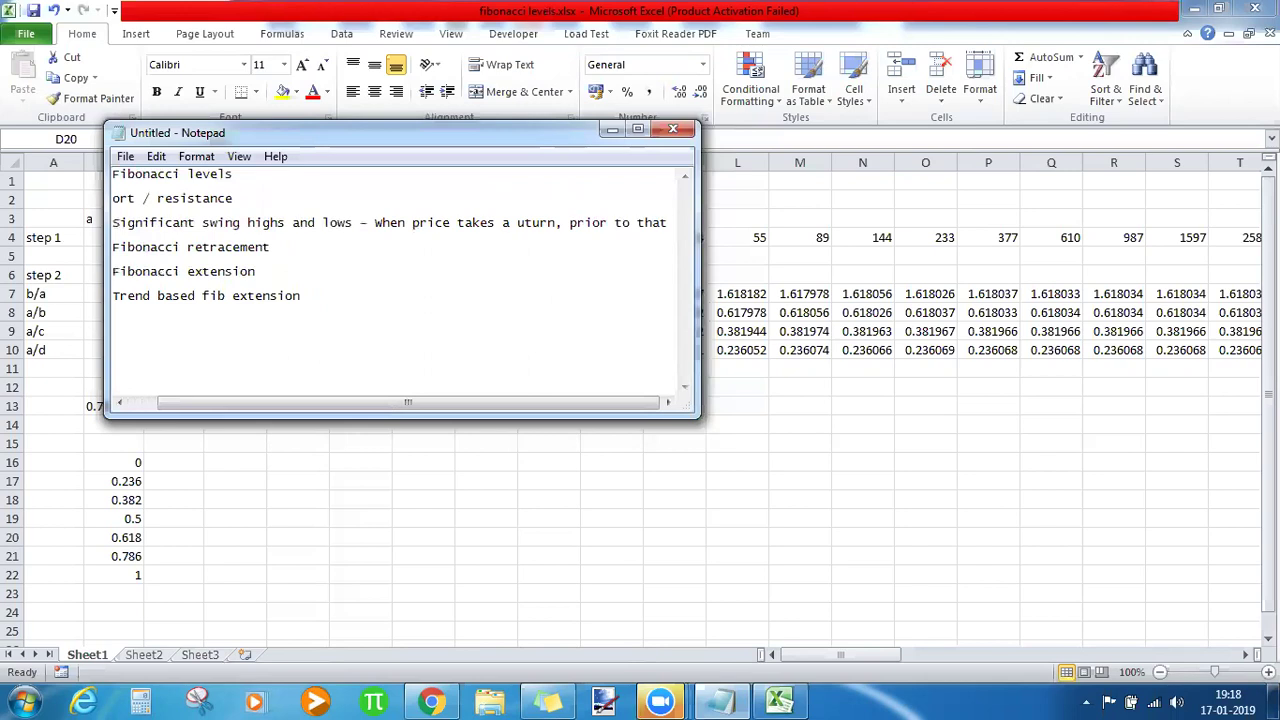
Complete the swing highs and lows definition with "turn 3 red candles or 3 green candles".
type("turn ")
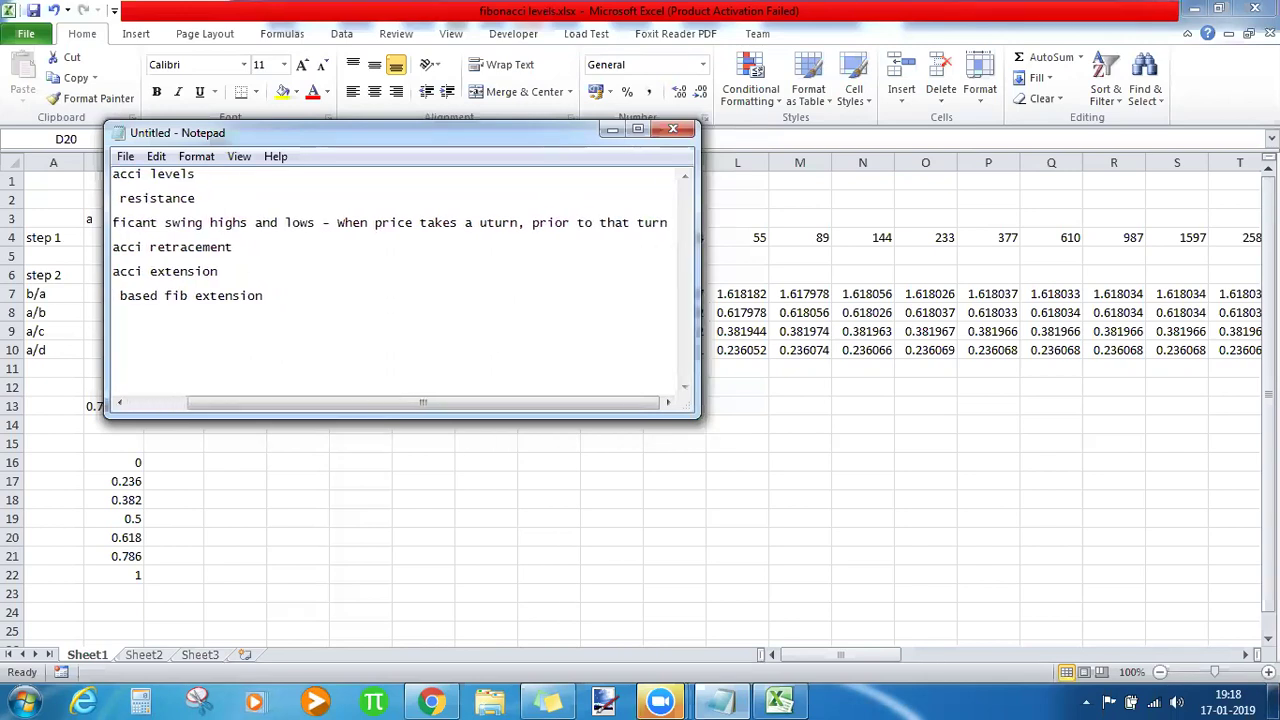
type("3 ")
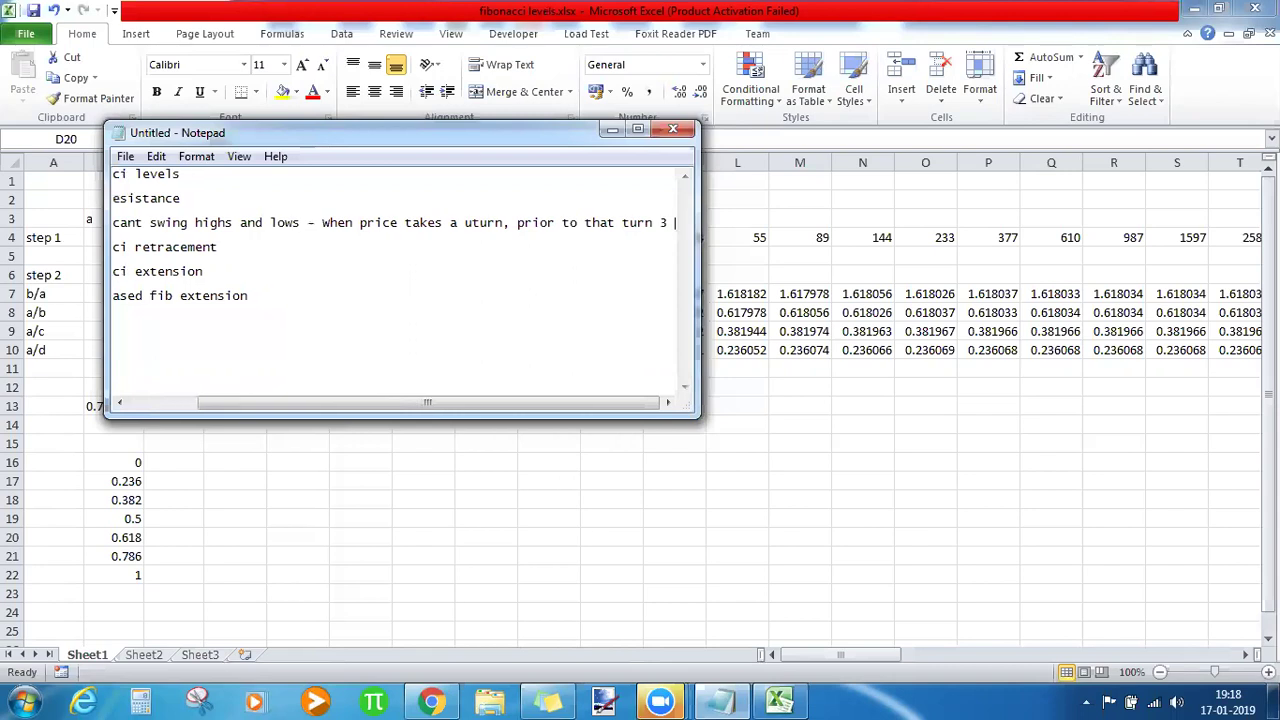
type("red can")
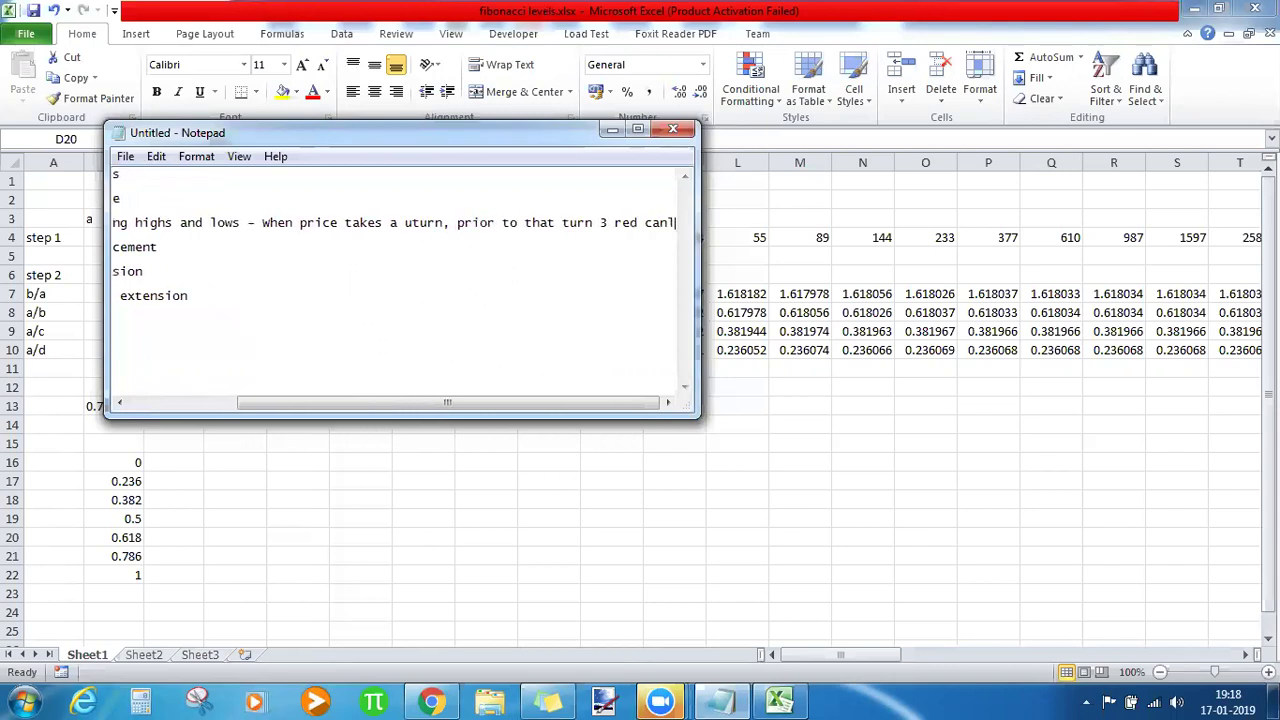
type("dles or 3")
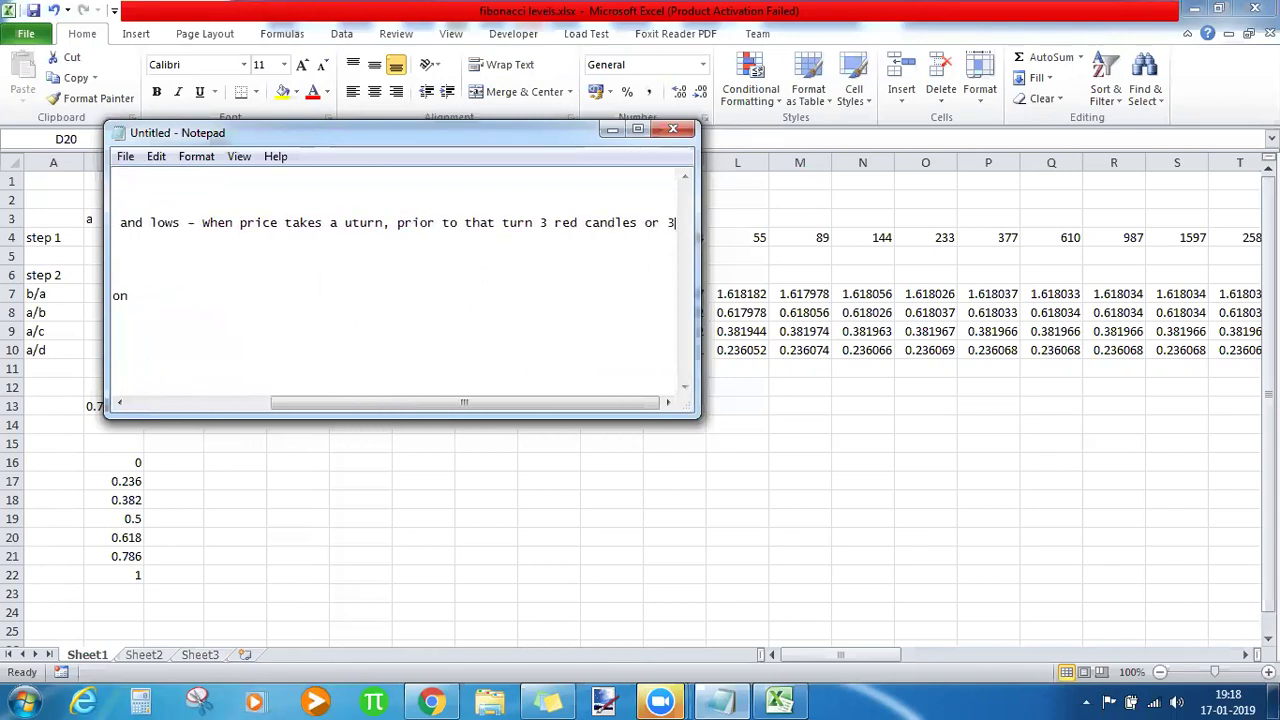
type(" green candles")
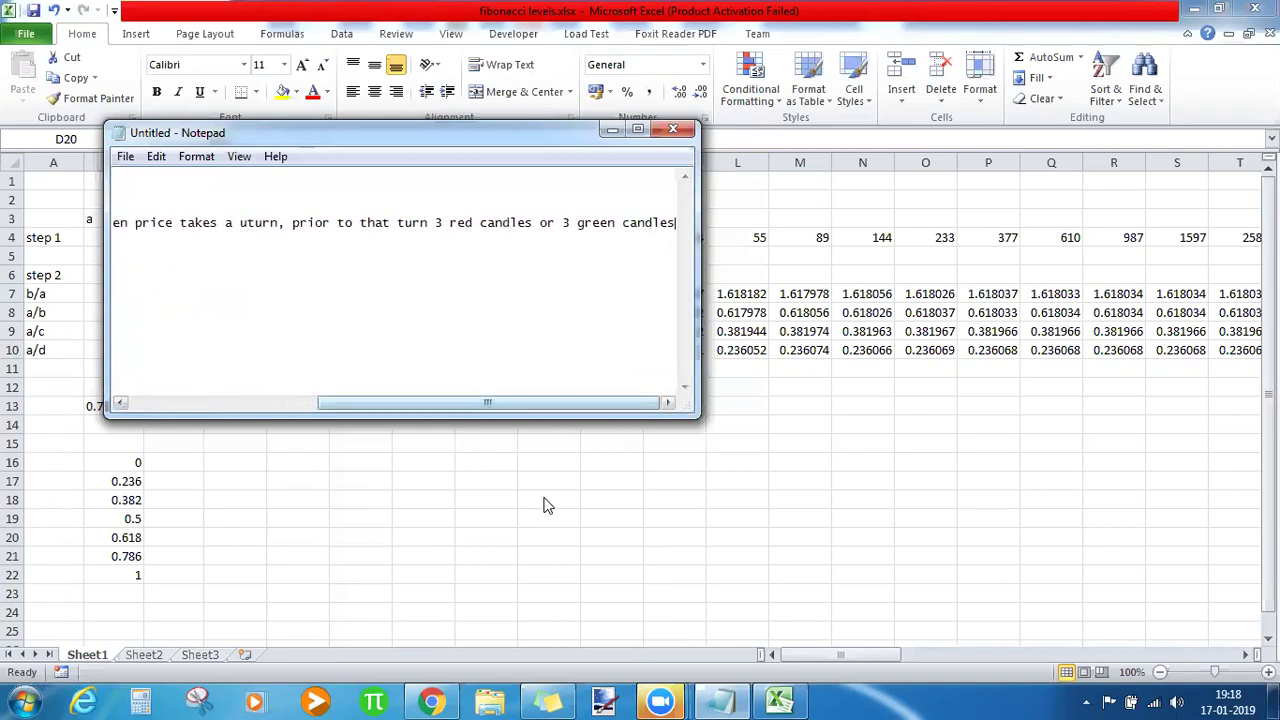
Switch to the TCS chart in Chrome and delete the descending trend line that starts at the October high.
left_click(431, 702)
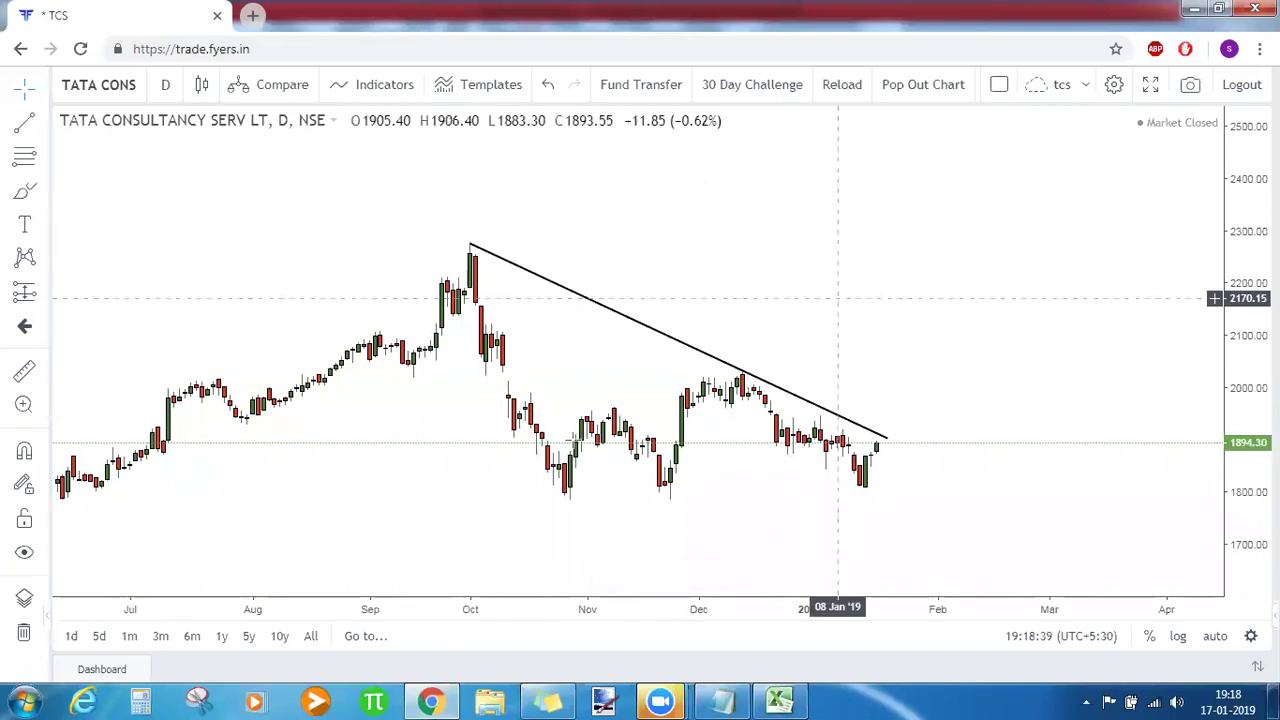
left_click_drag(469, 453, 668, 400)
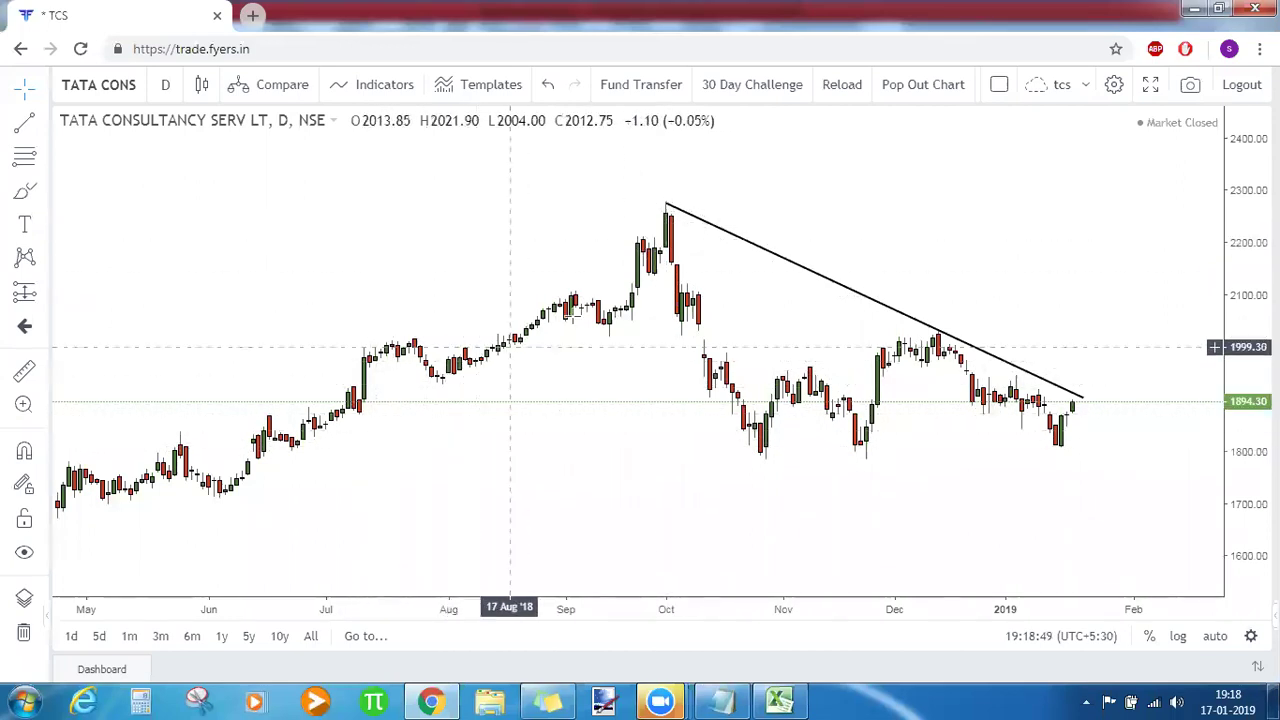
left_click(665, 206)
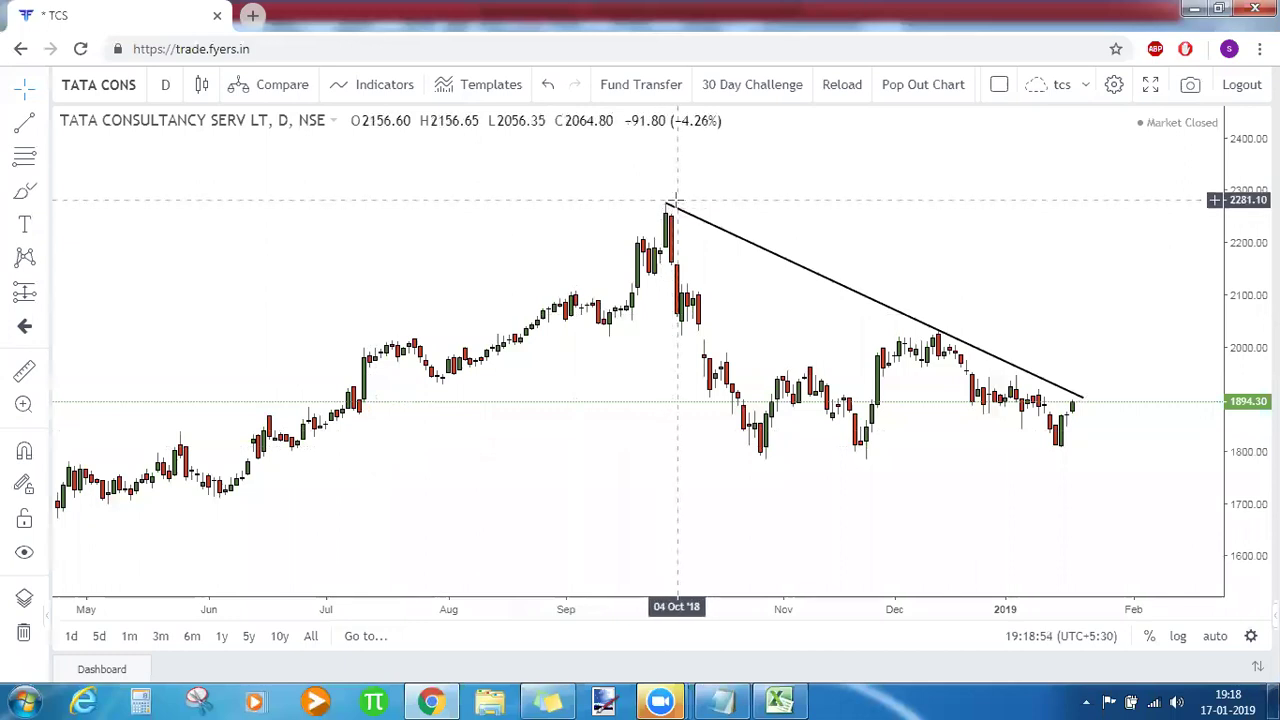
key("Delete")
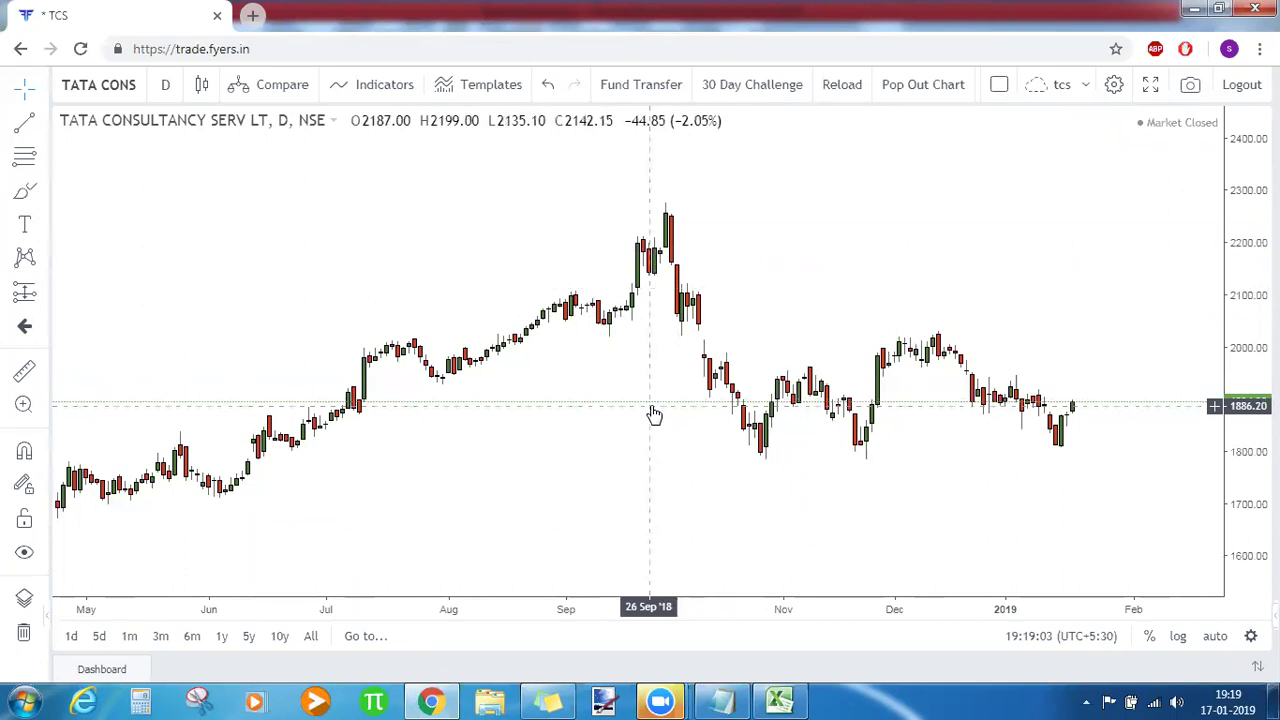
Switch to Notepad and add the line "higher high and higher low - swing high" below the topic list.
left_click(720, 700)
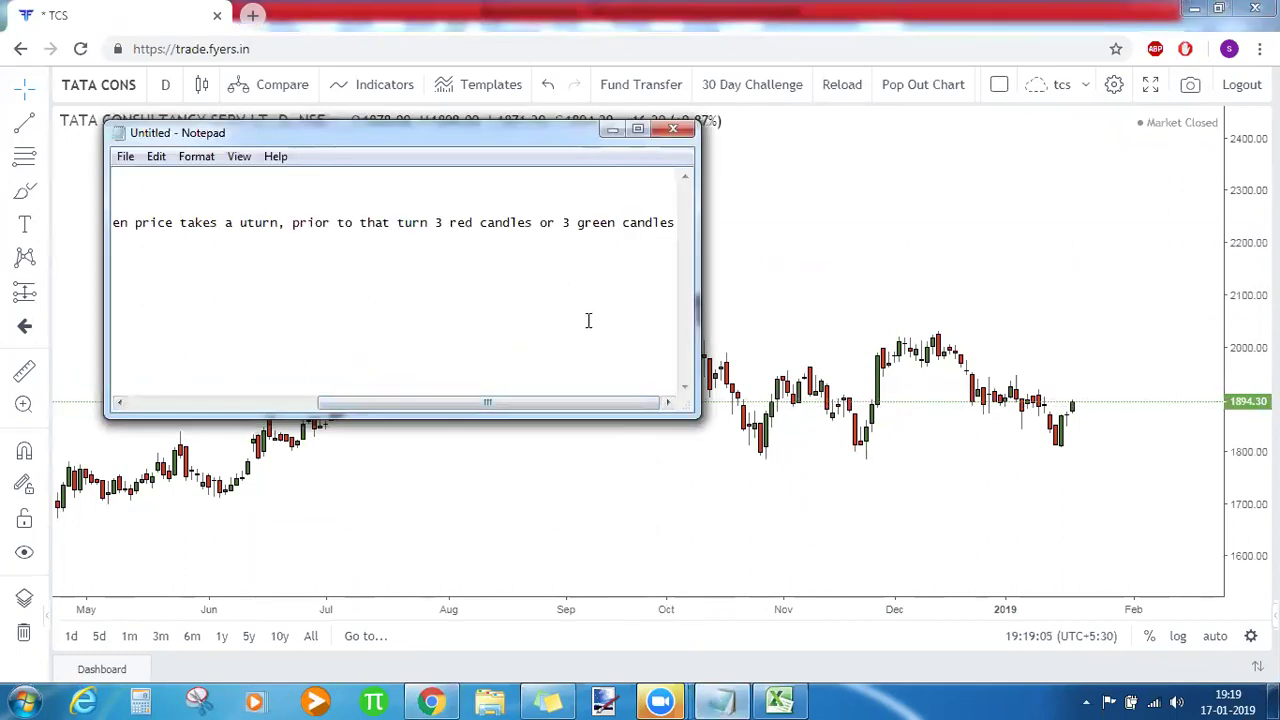
key("Down")
key("Down")
key("Down")
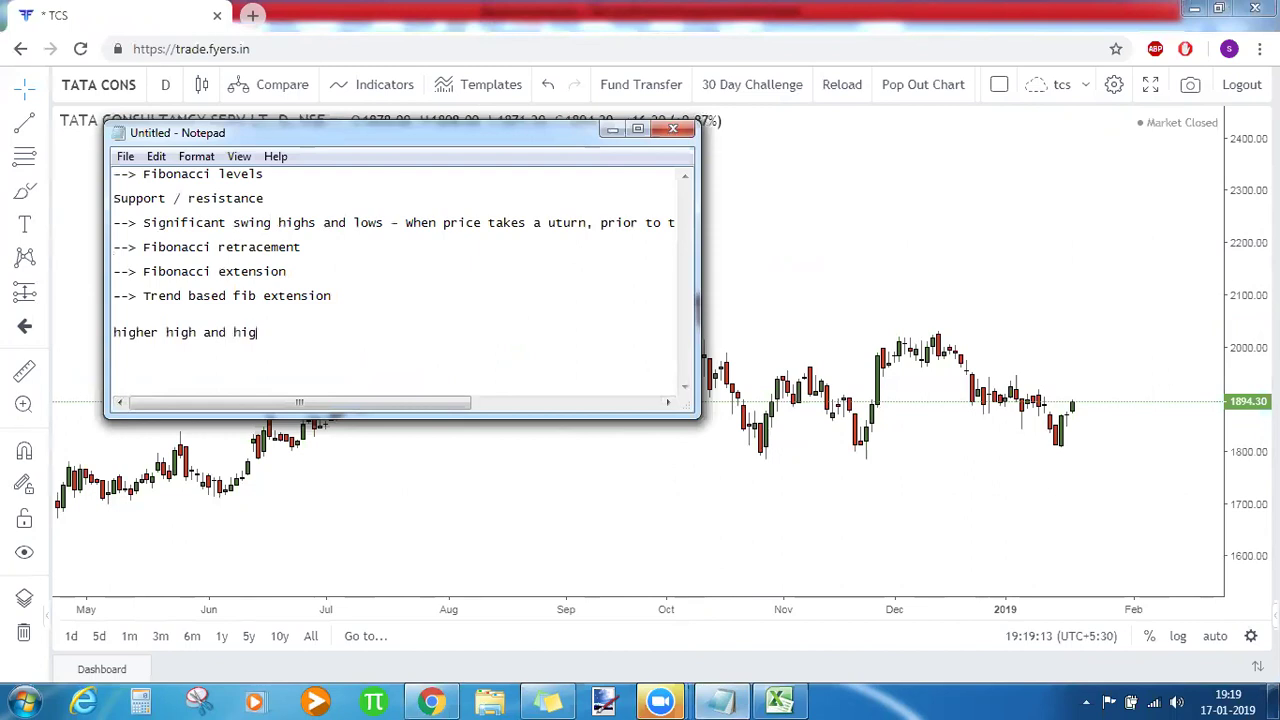
type("ow - swing high")
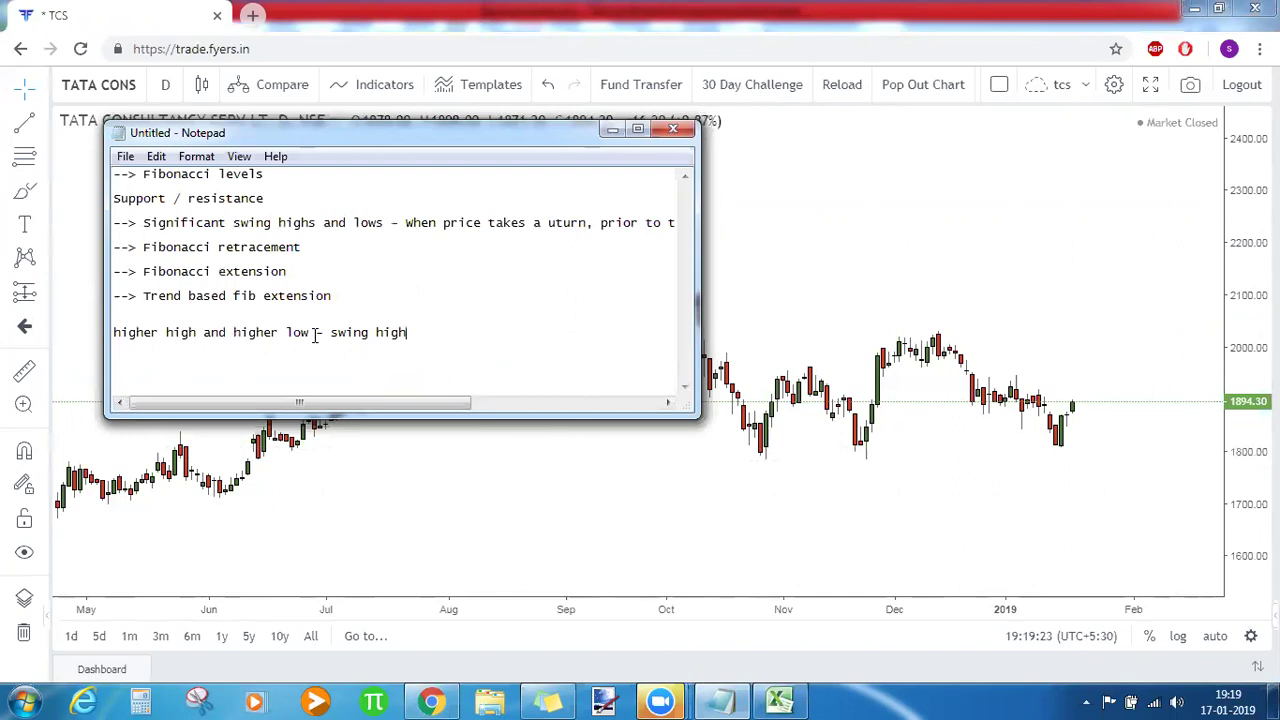
Check the TCS chart, and in Notepad insert "& lower high and lower low" before "- swing high" on the last line.
left_click(551, 183)
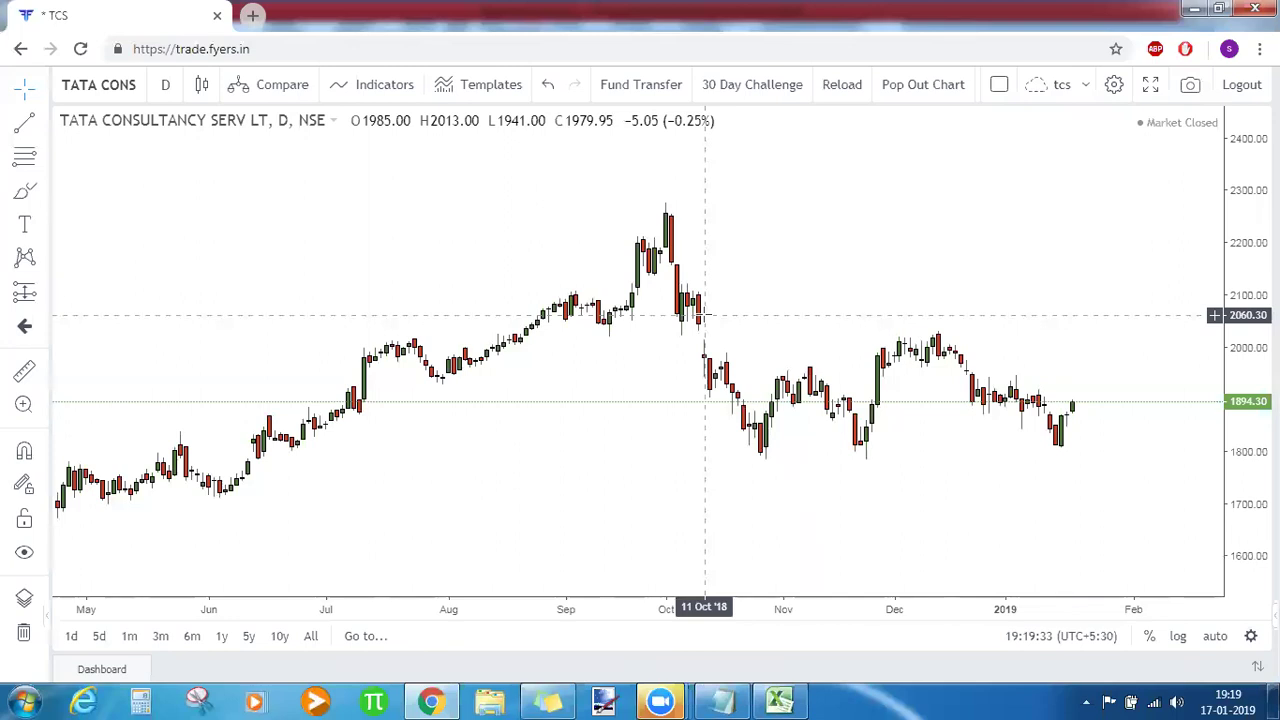
left_click(720, 700)
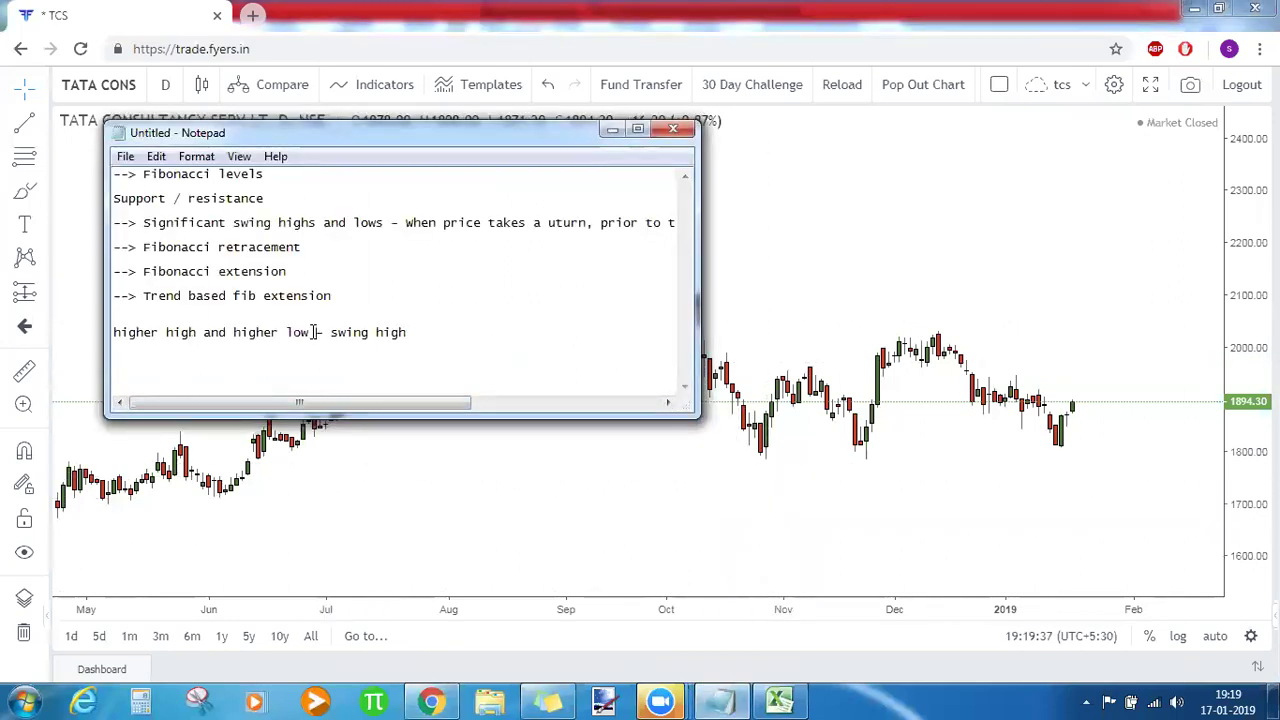
type("lower high and lower low")
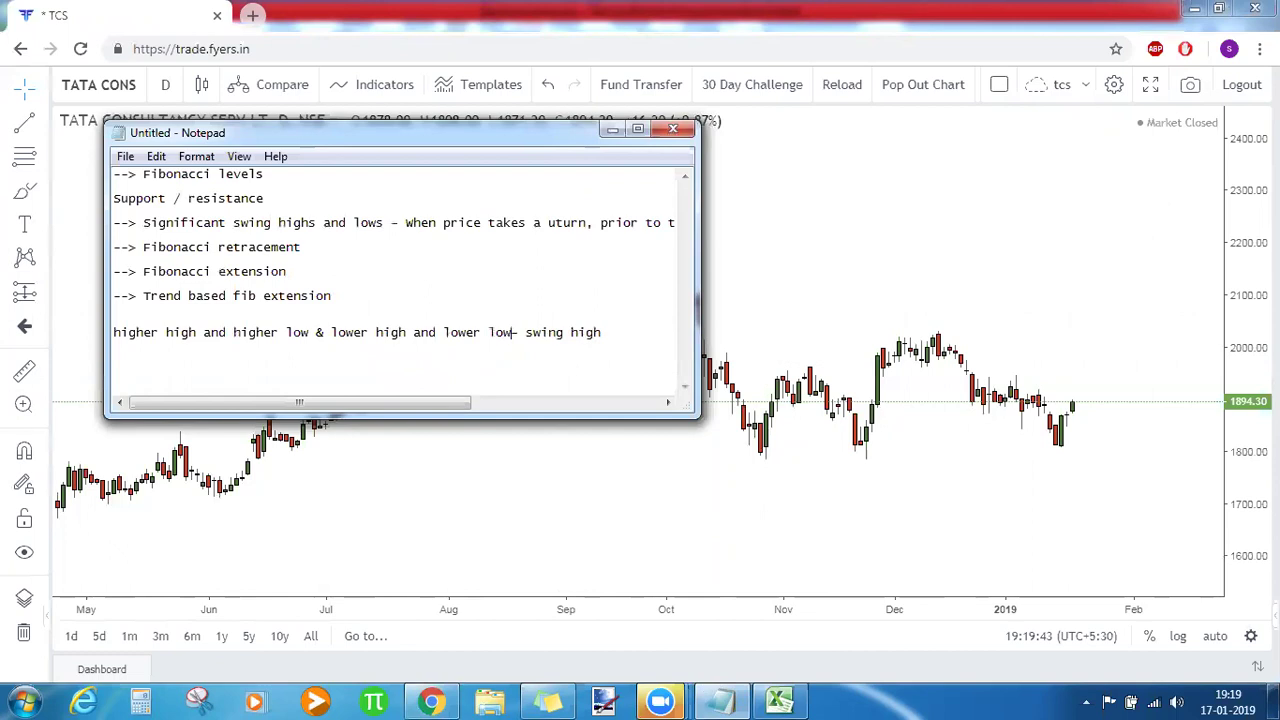
key("shift+Home")
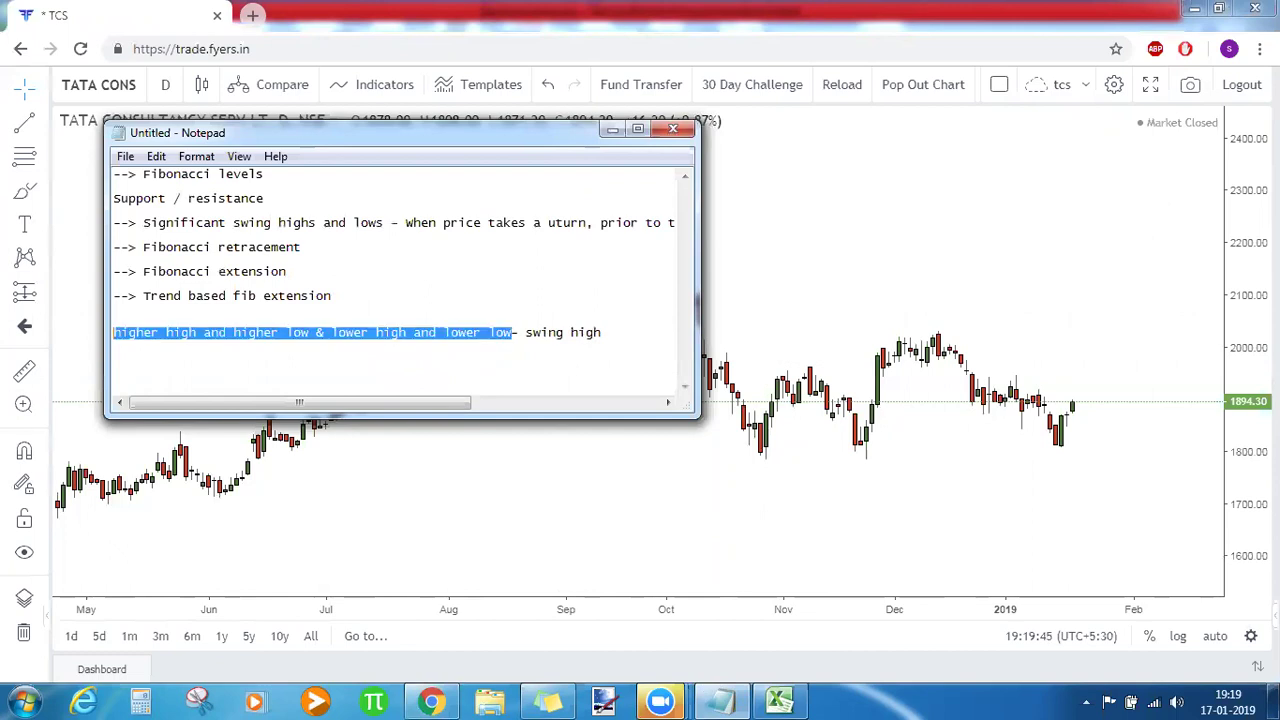
key("Home")
key("Delete")
type("H")
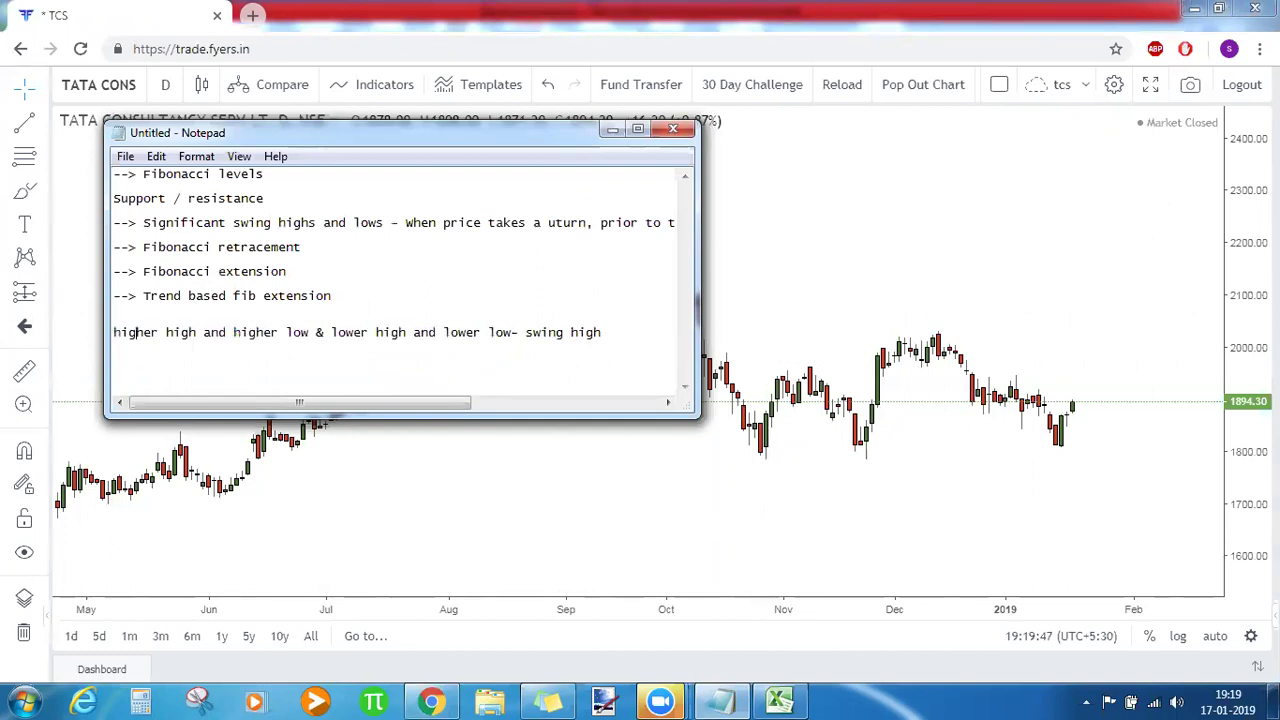
Switch to the TCS chart in Chrome and draw an upward arrow below the 14 Sep '18 candle.
left_click(430, 700)
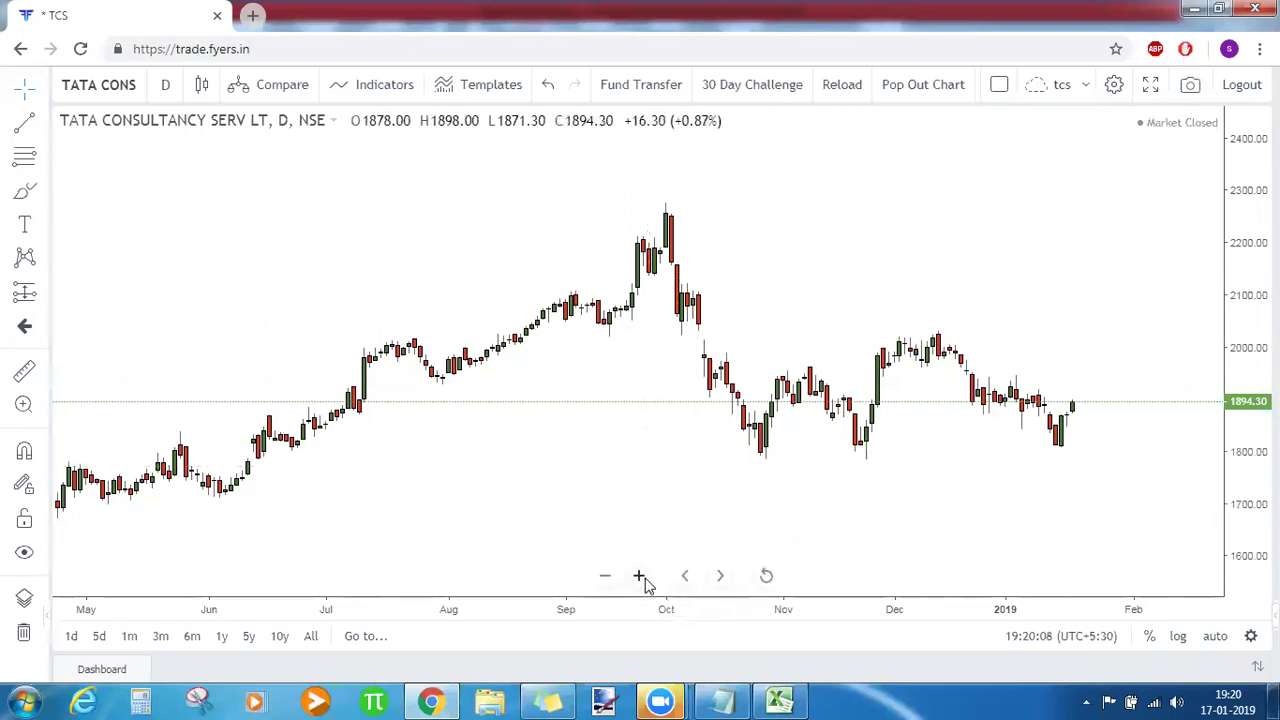
left_click(640, 577)
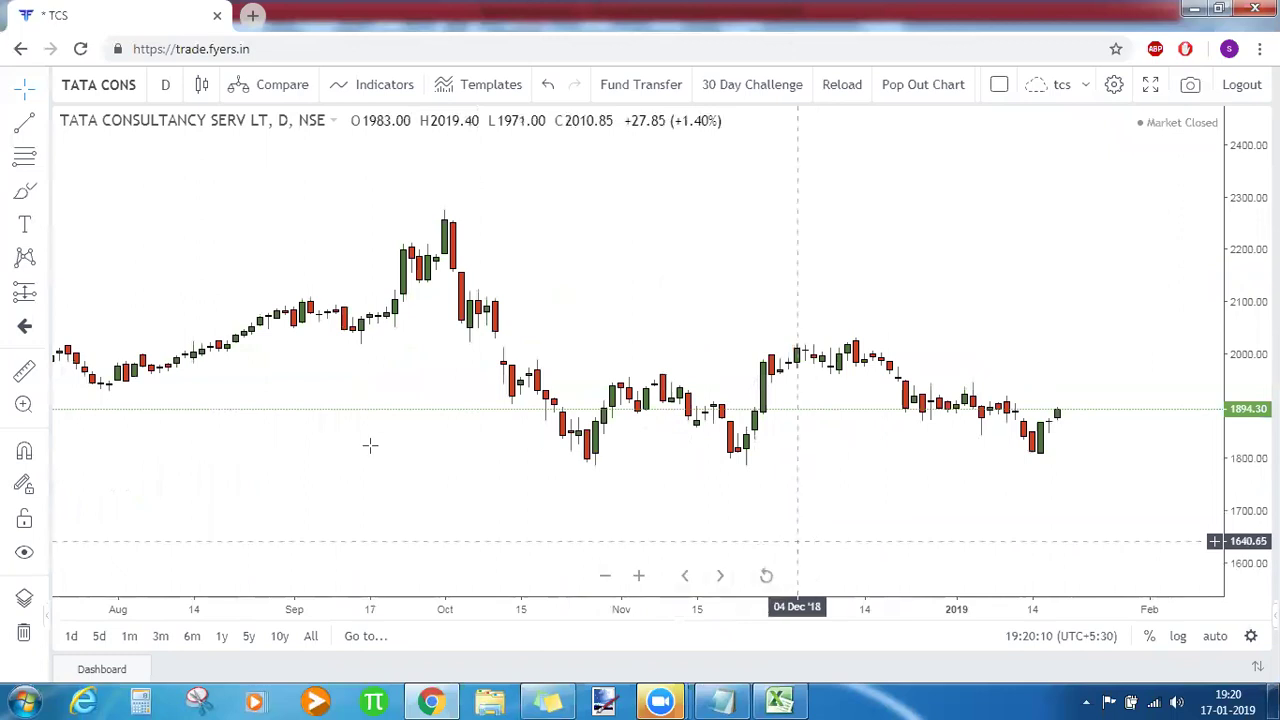
scroll(370, 445, "left", 3)
left_click(40, 124)
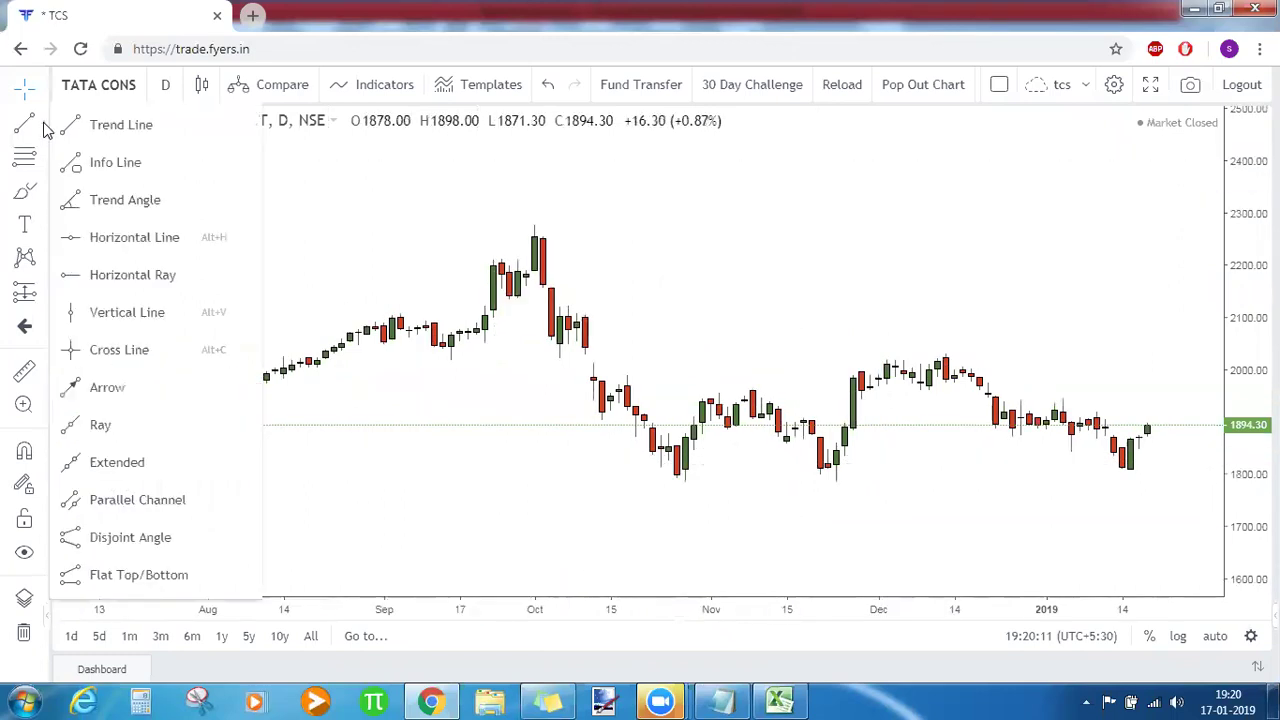
left_click(112, 387)
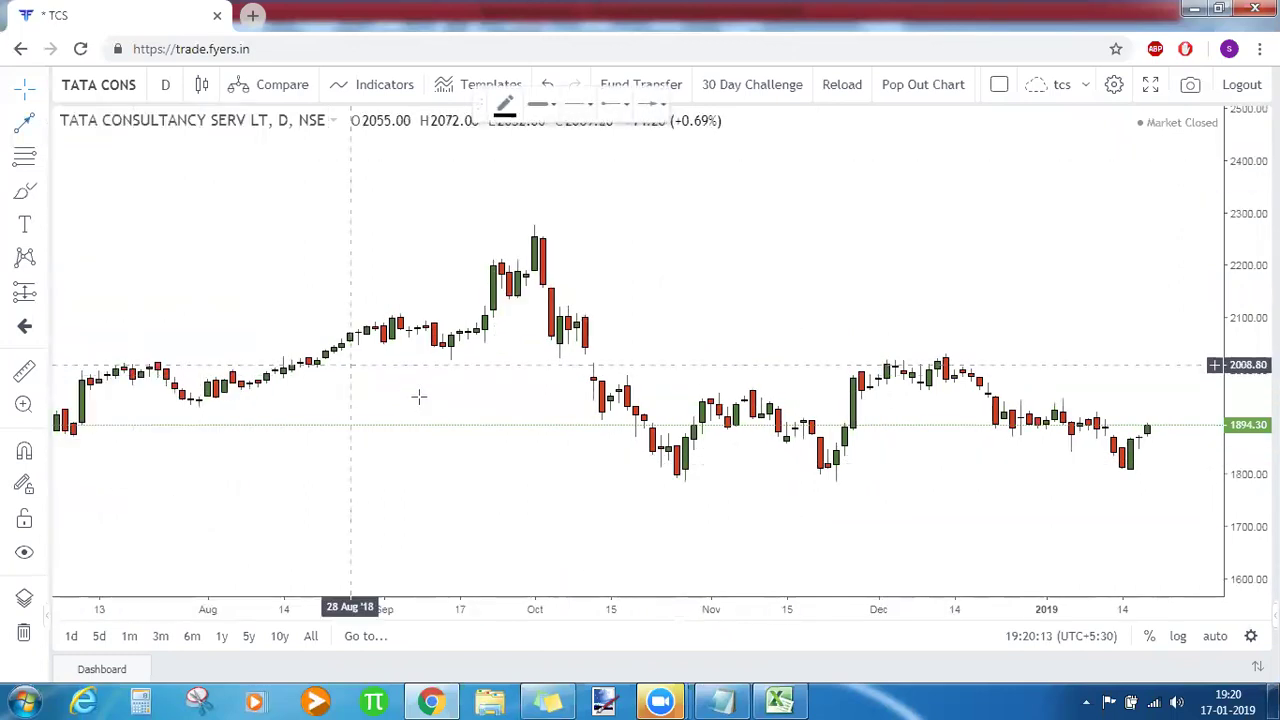
left_click_drag(451, 418, 451, 372)
left_click(503, 491)
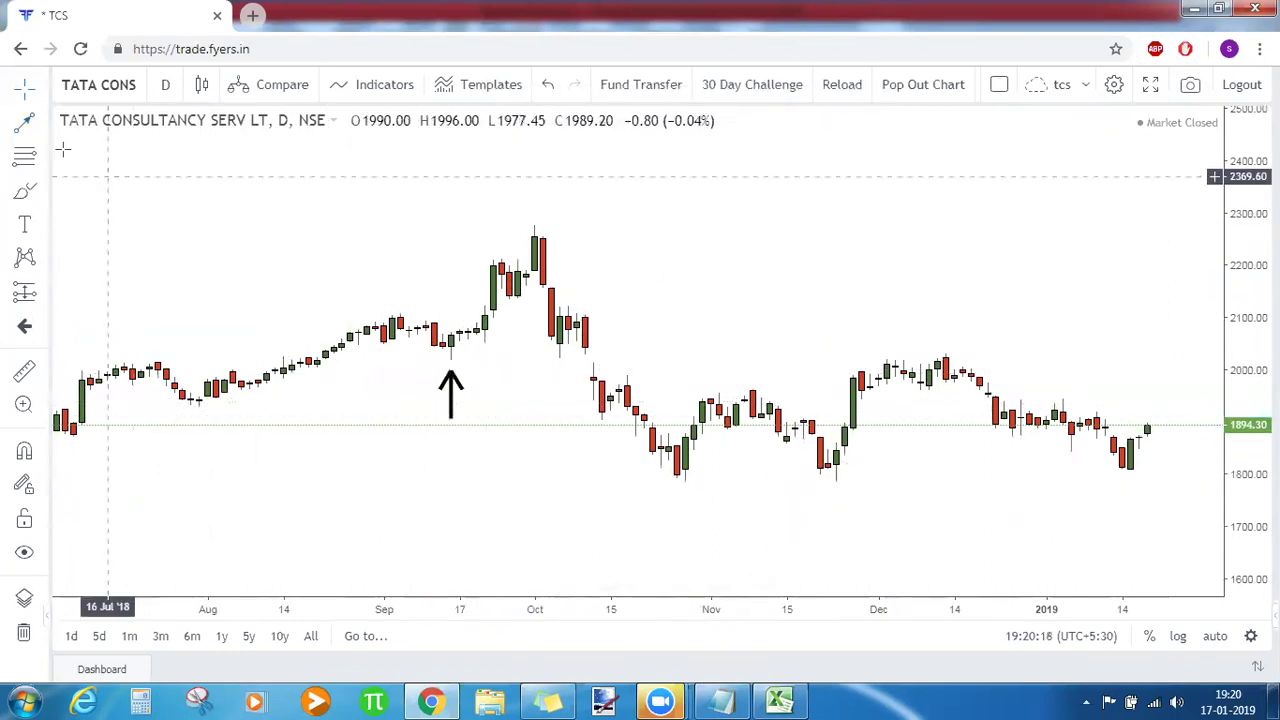
Draw two more upward arrows, one below the 21 Sep '18 candle and one below the tall green candle right after it.
left_click(25, 123)
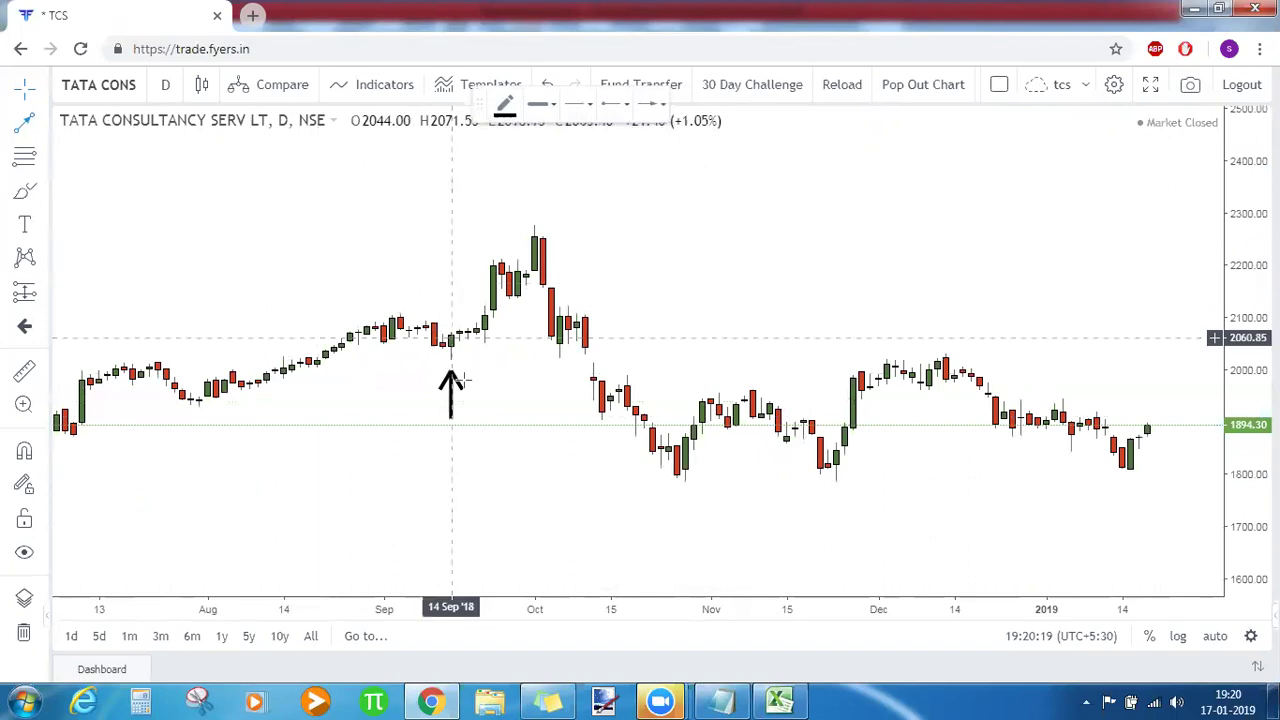
left_click_drag(485, 388, 485, 346)
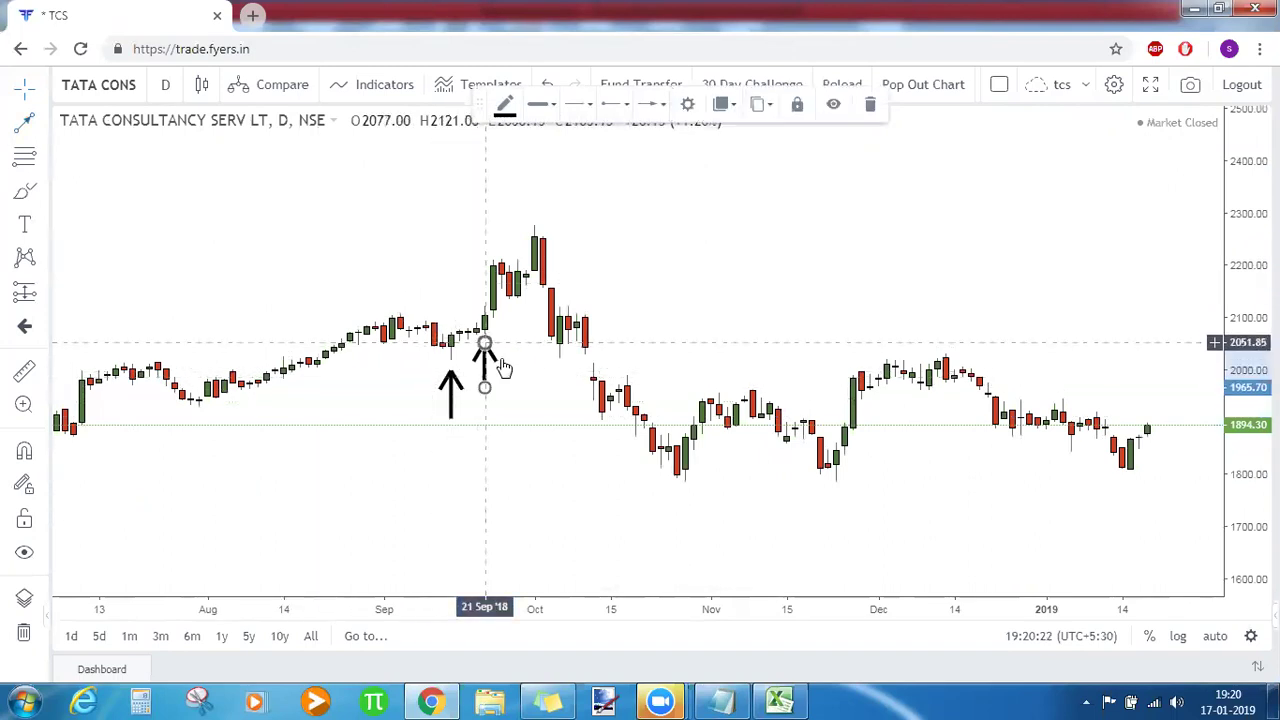
left_click(25, 123)
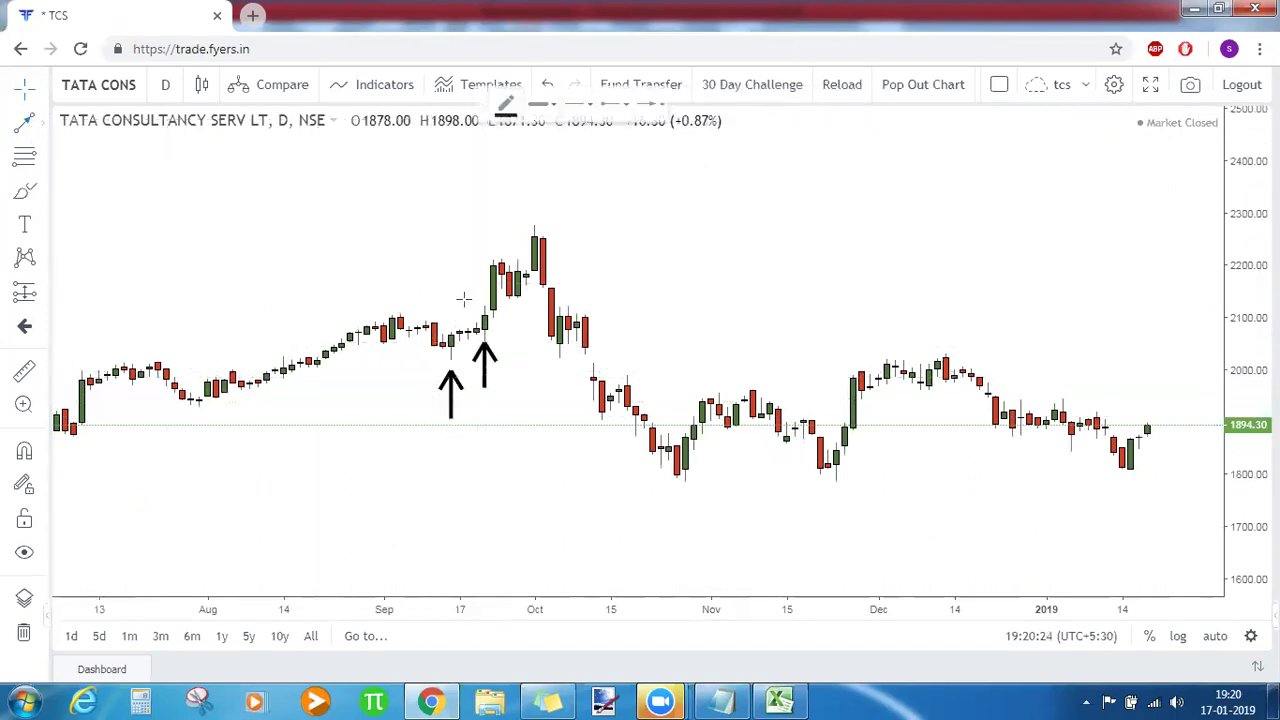
left_click_drag(493, 338, 493, 318)
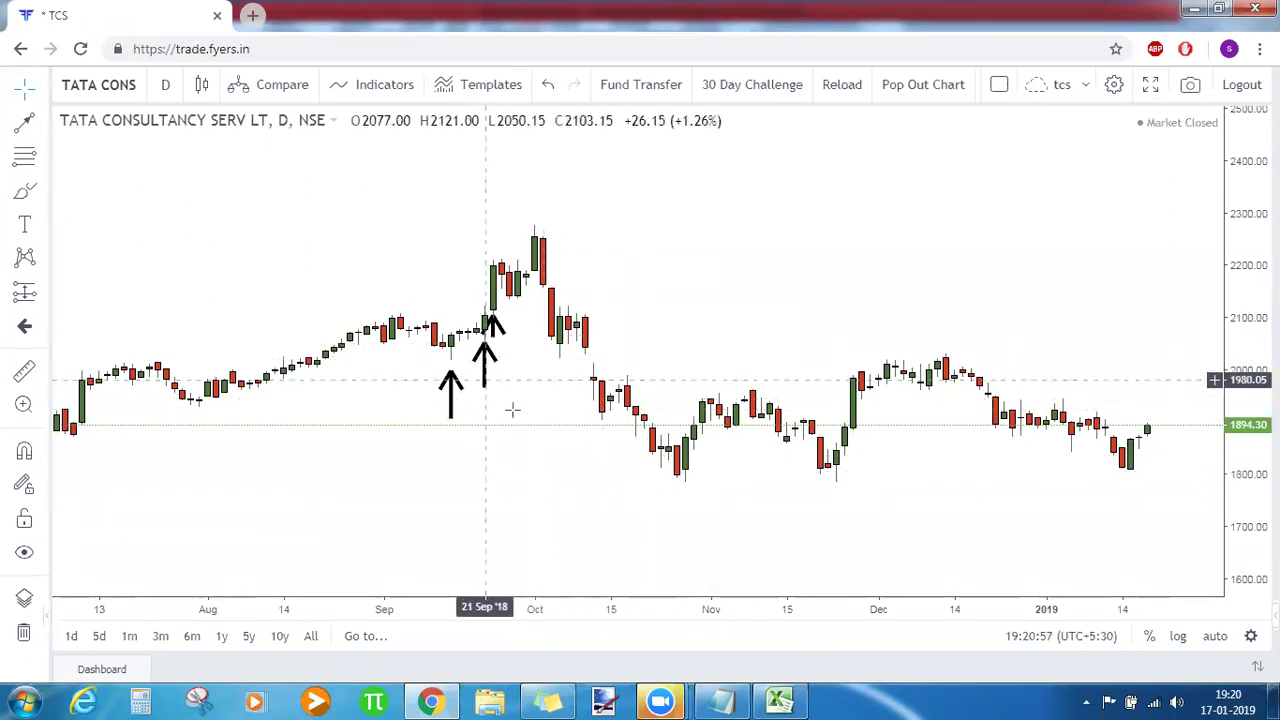
Switch to Notepad and highlight "higher high and higher low", followed by "lower high and lower low", in the swing high definition.
left_click(638, 576)
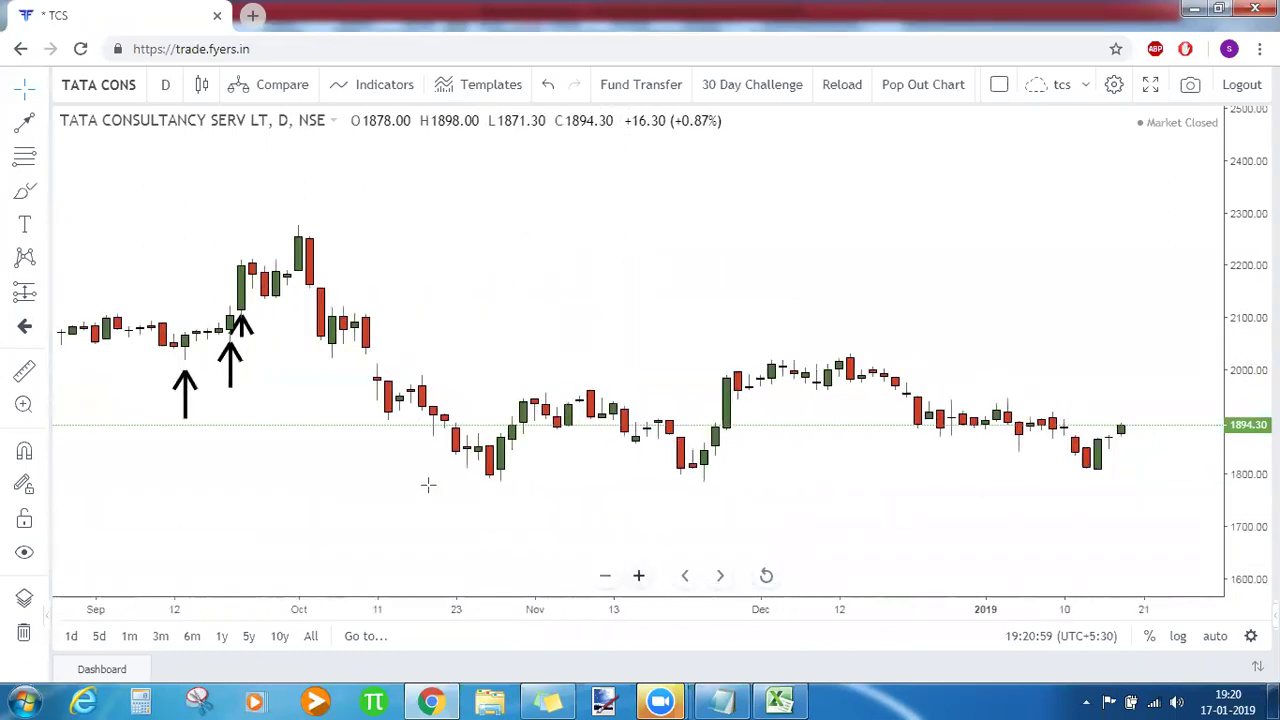
scroll(758, 532, "left", 5)
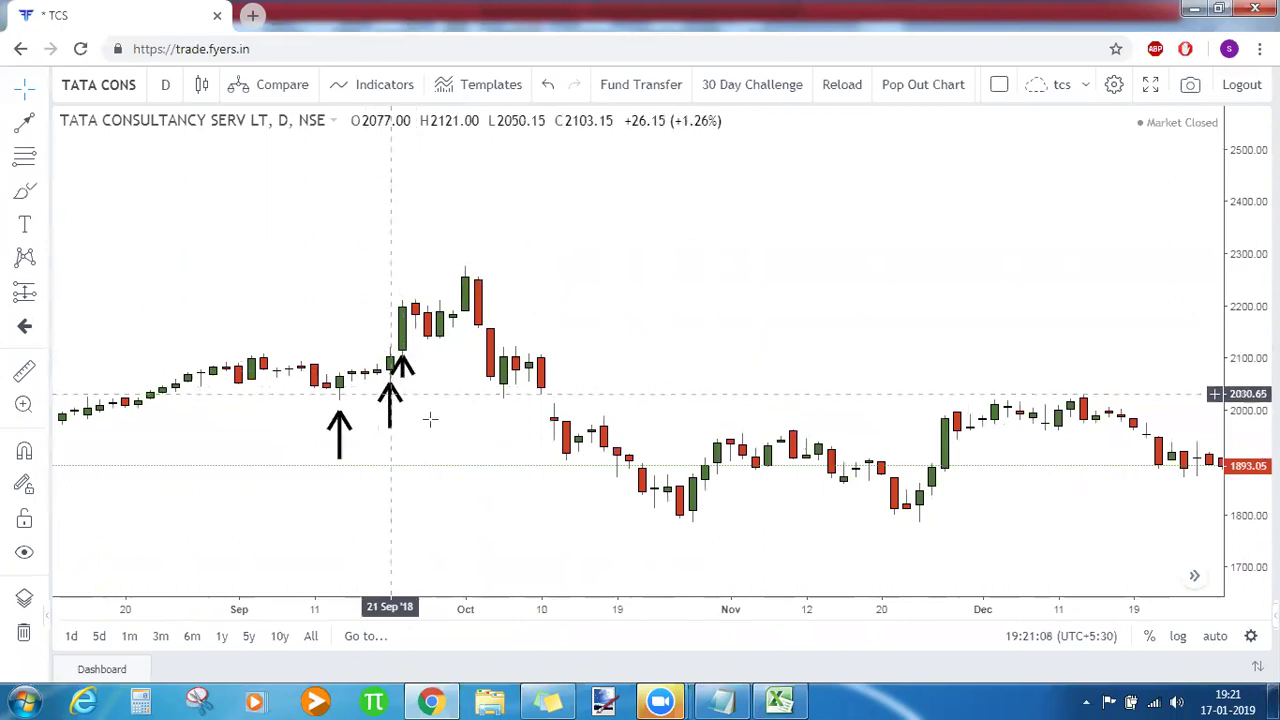
left_click(745, 698)
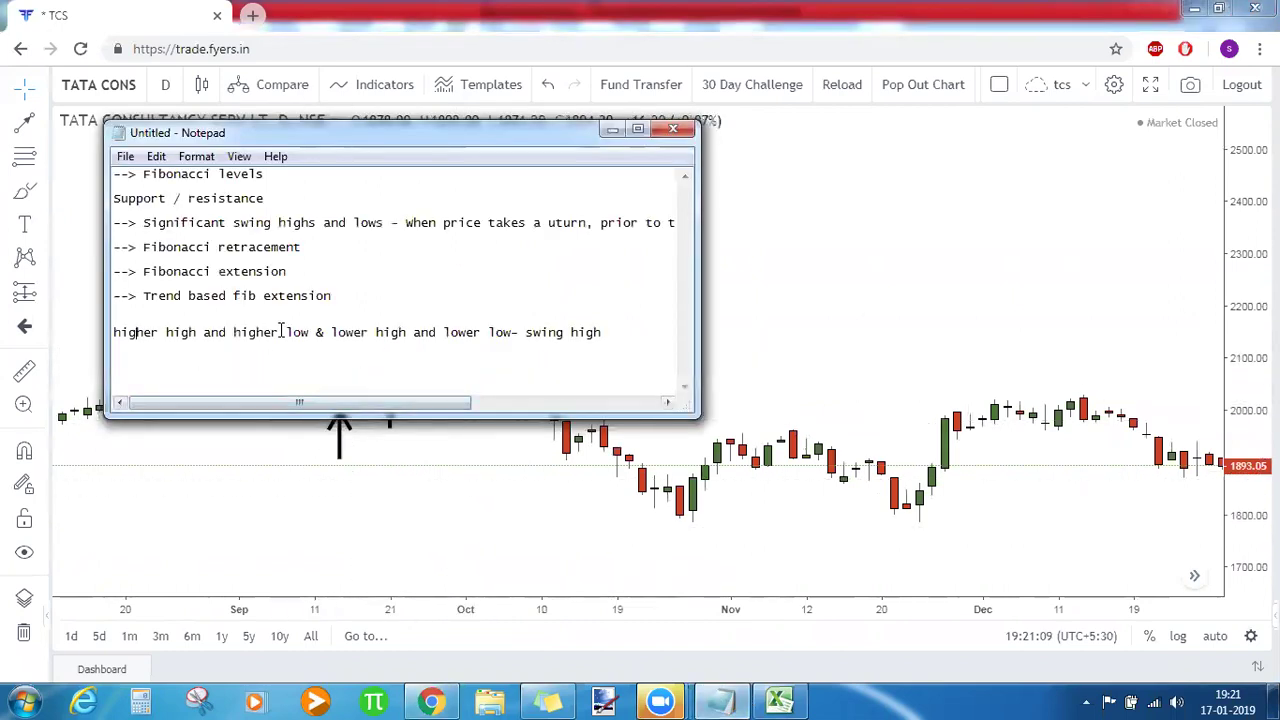
left_click_drag(311, 333, 140, 333)
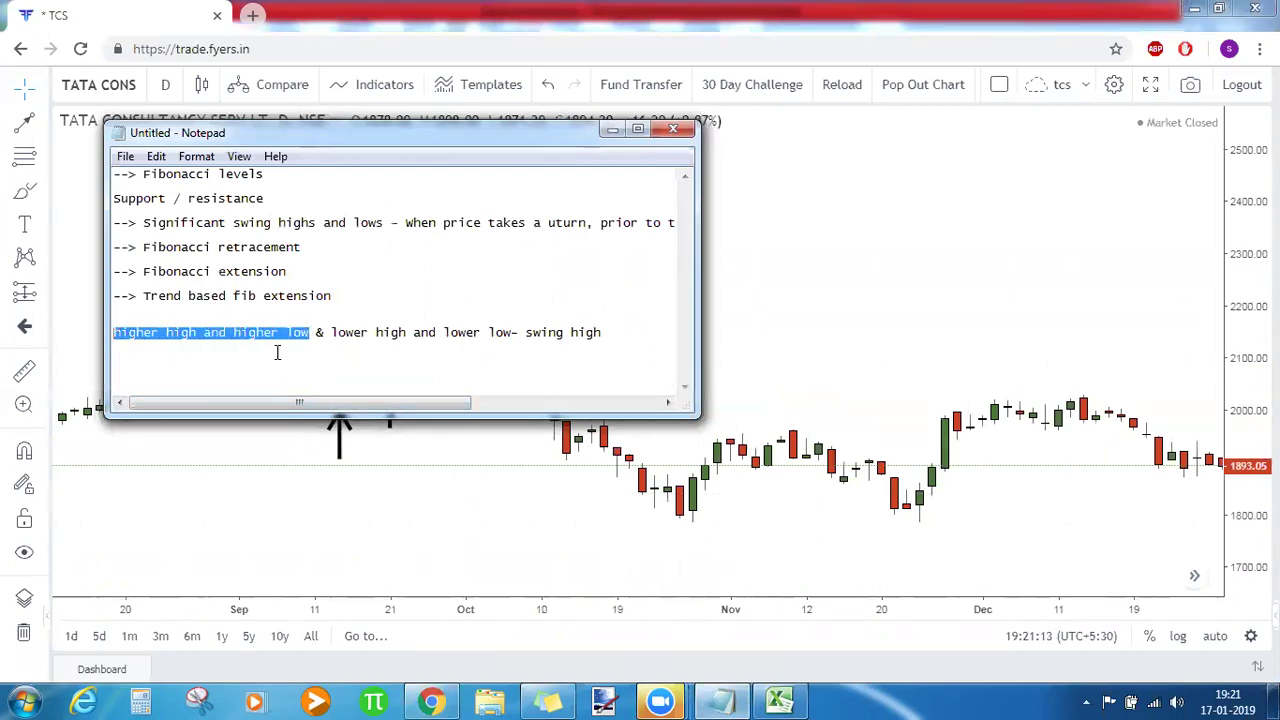
left_click(333, 333)
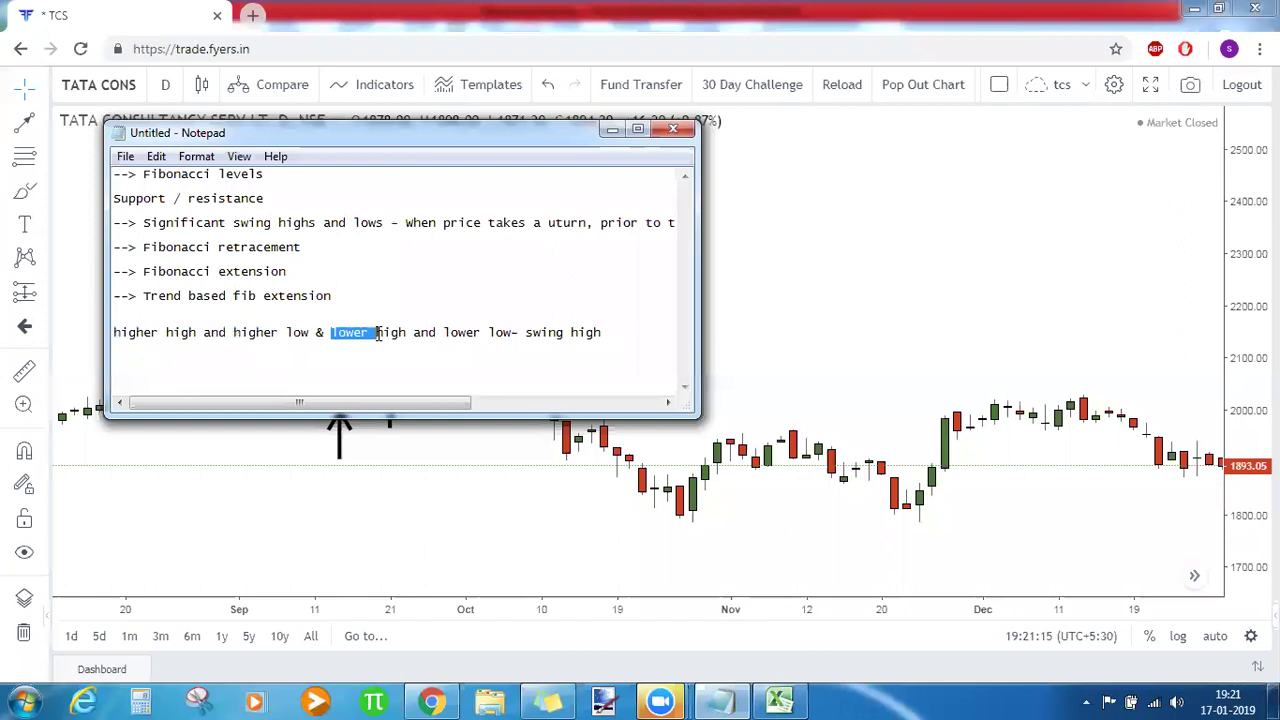
left_click_drag(435, 338, 506, 333)
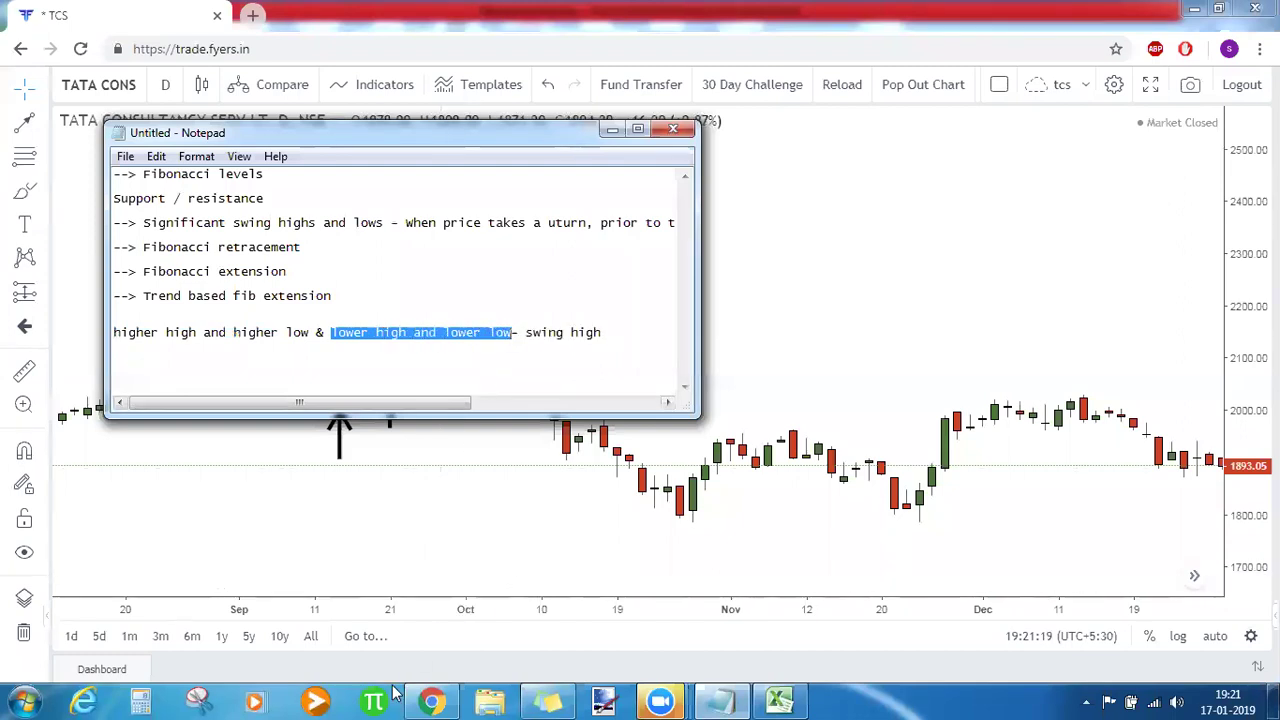
Return to the TCS chart in Chrome and draw upward arrows below the 03 Oct '18 and 04 Oct '18 candles.
left_click(431, 702)
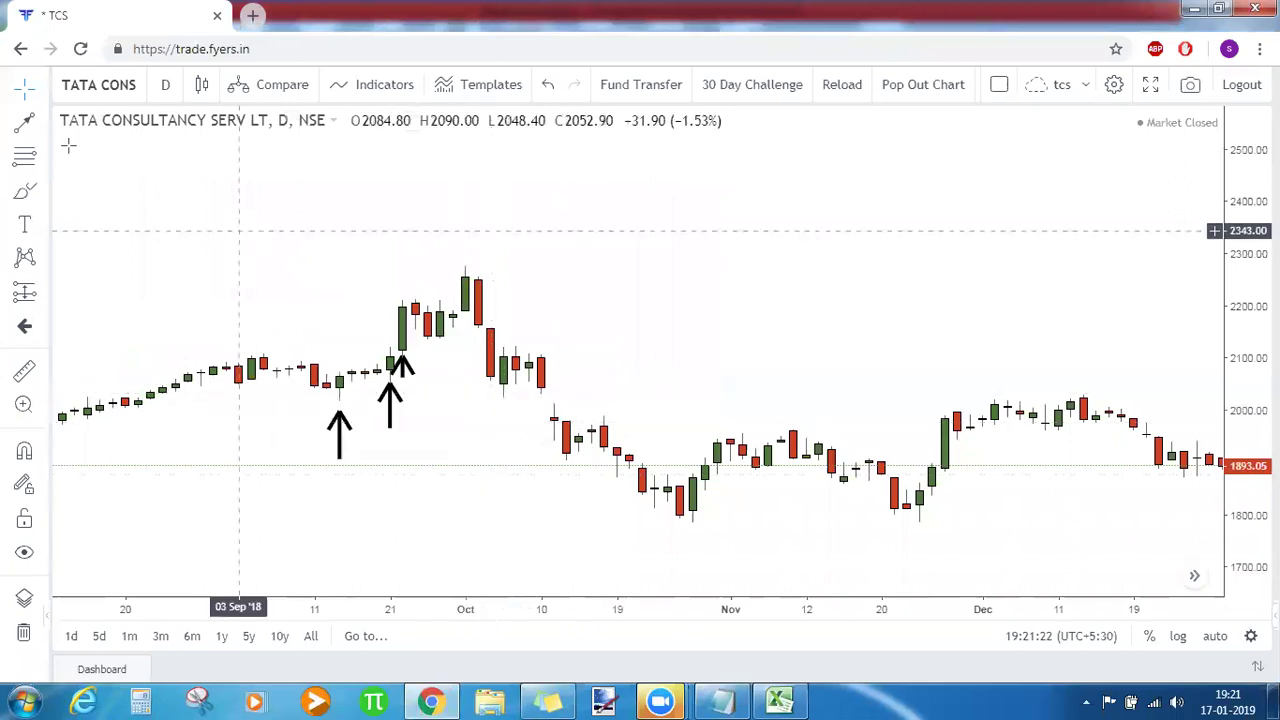
left_click(25, 123)
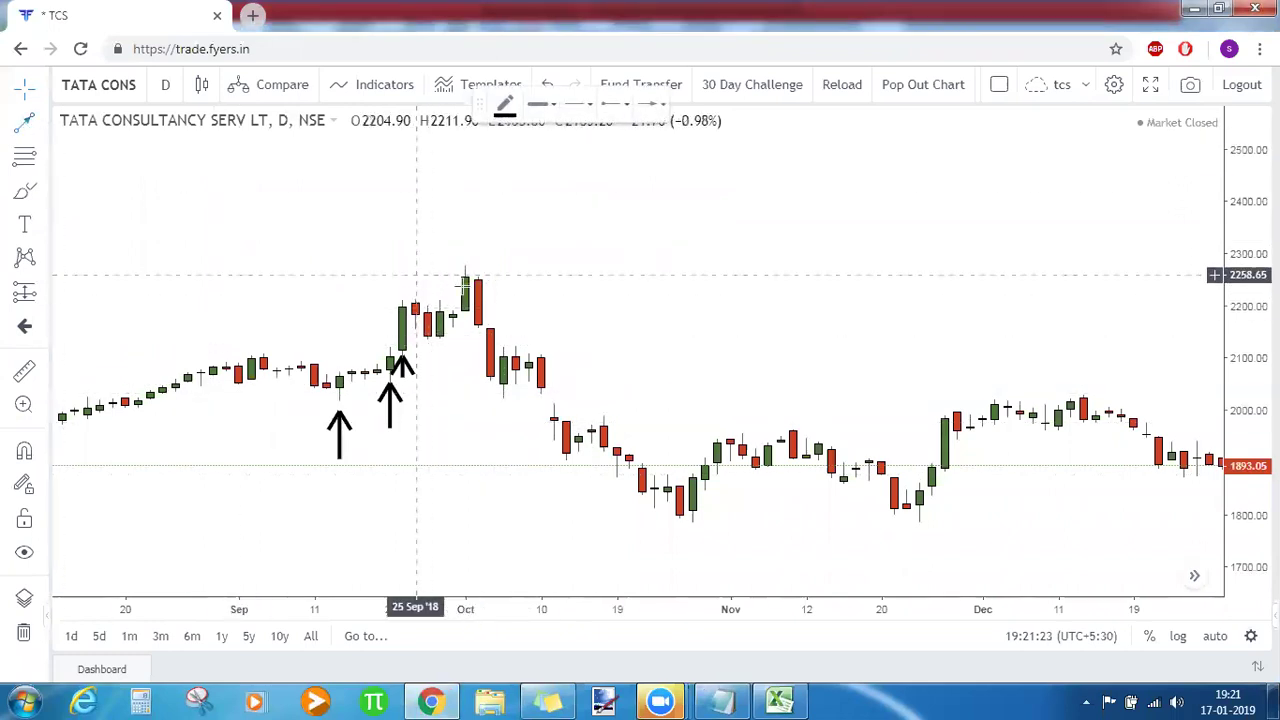
left_click(478, 366)
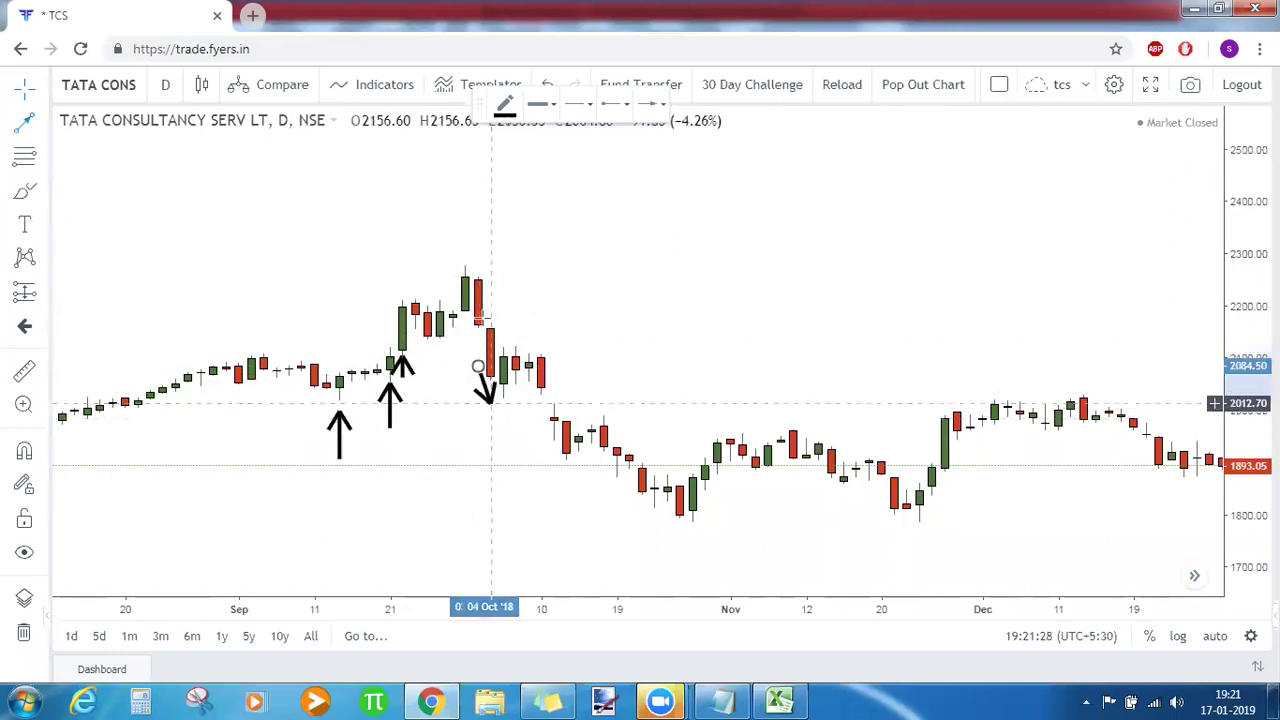
left_click(478, 334)
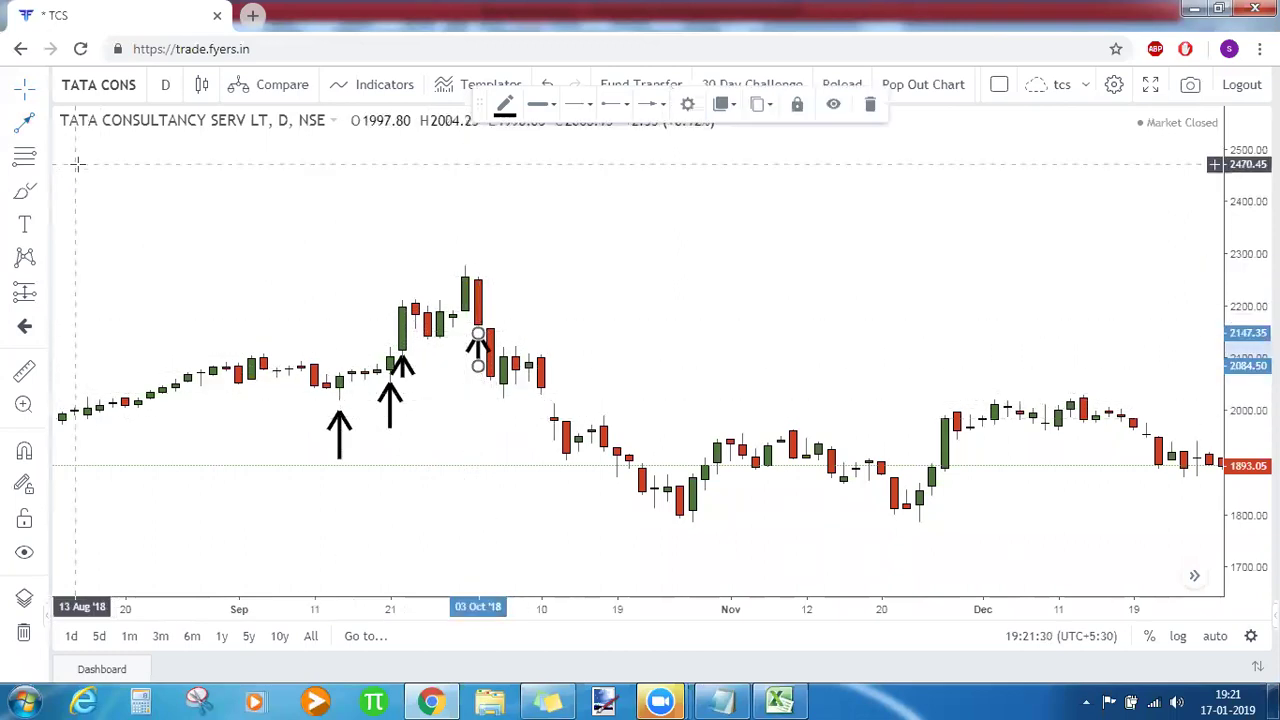
left_click(19, 124)
left_click(490, 428)
left_click(490, 392)
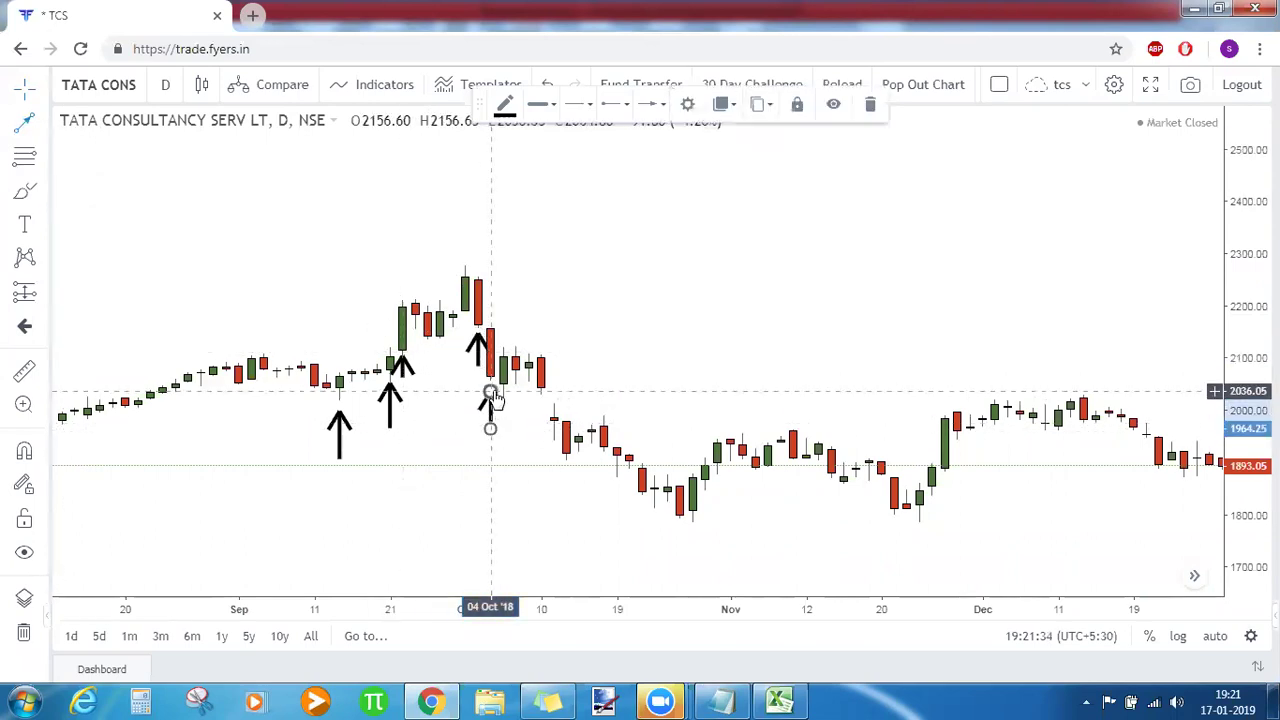
Draw two more upward arrows, one below the 12 Oct '18 candle and one below the 10 Oct '18 candle.
left_click(25, 124)
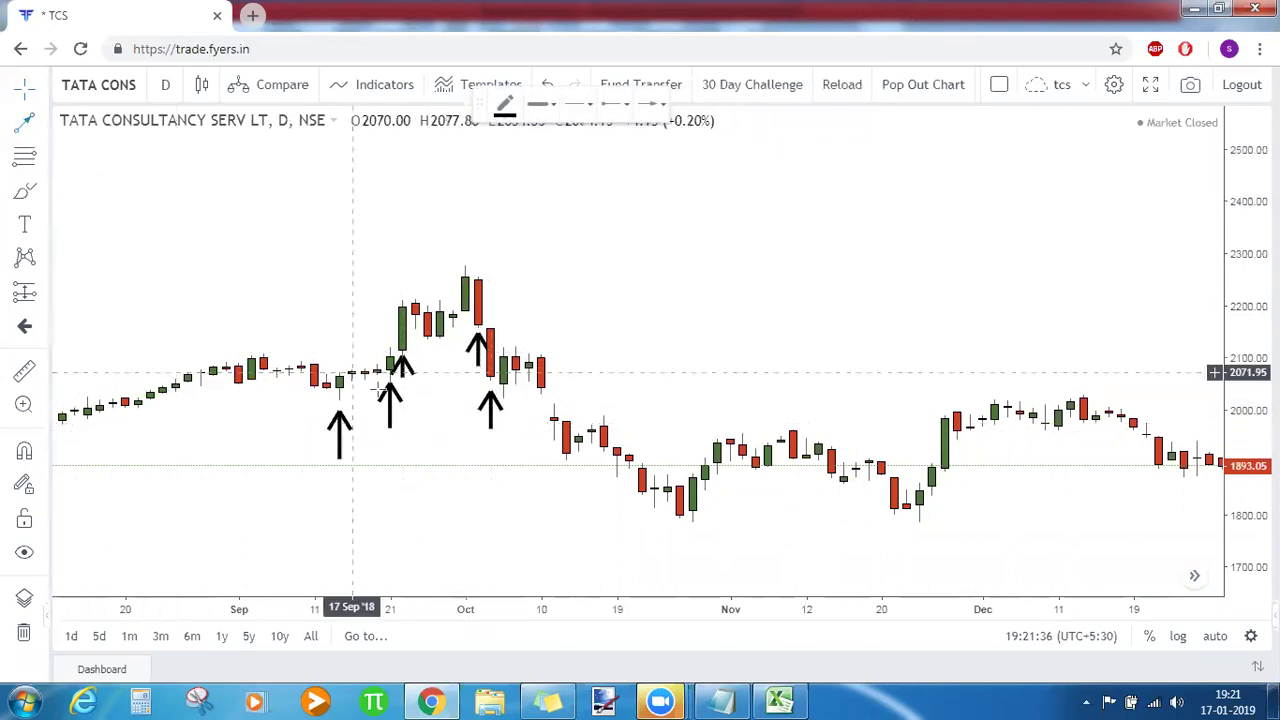
left_click(566, 488)
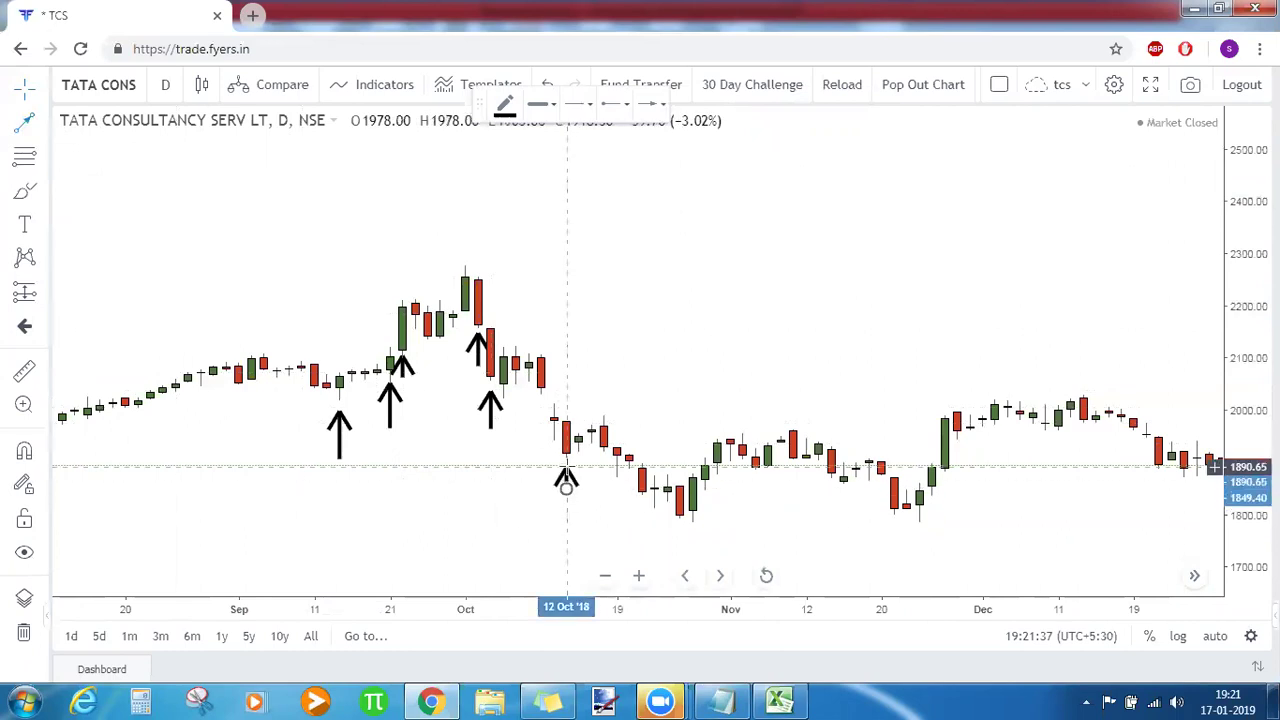
left_click(567, 466)
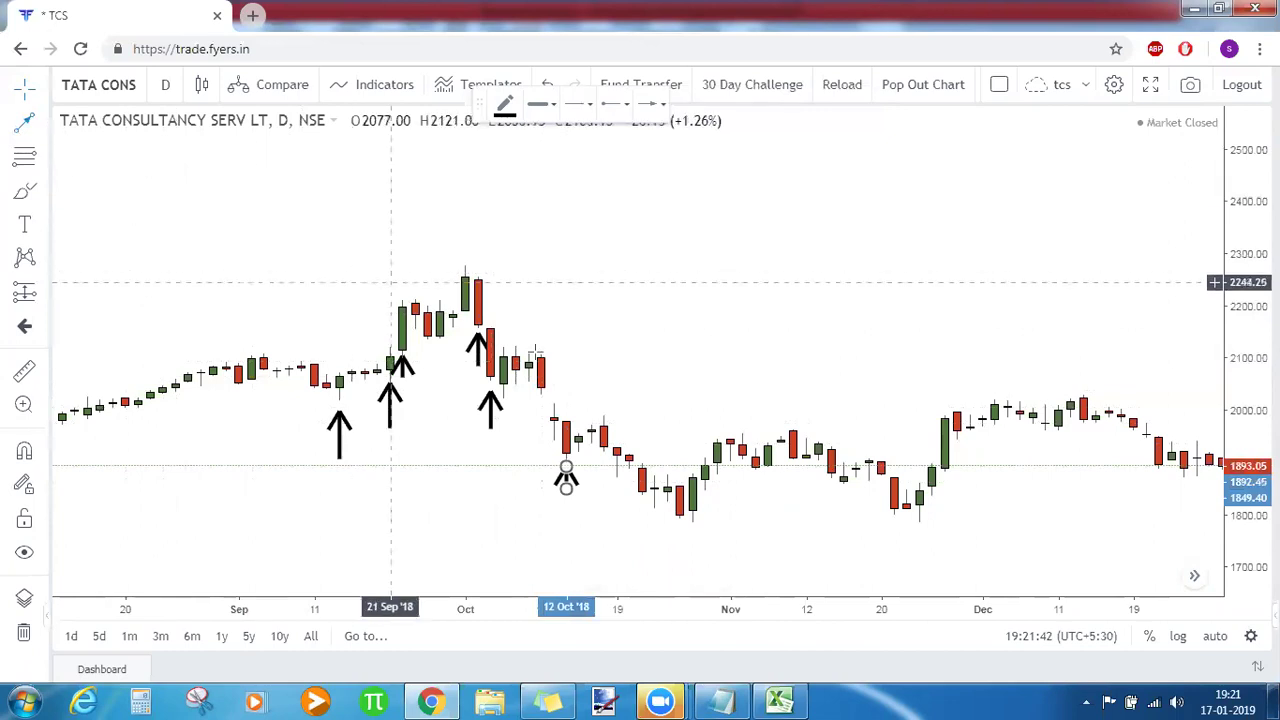
left_click(540, 425)
left_click(540, 405)
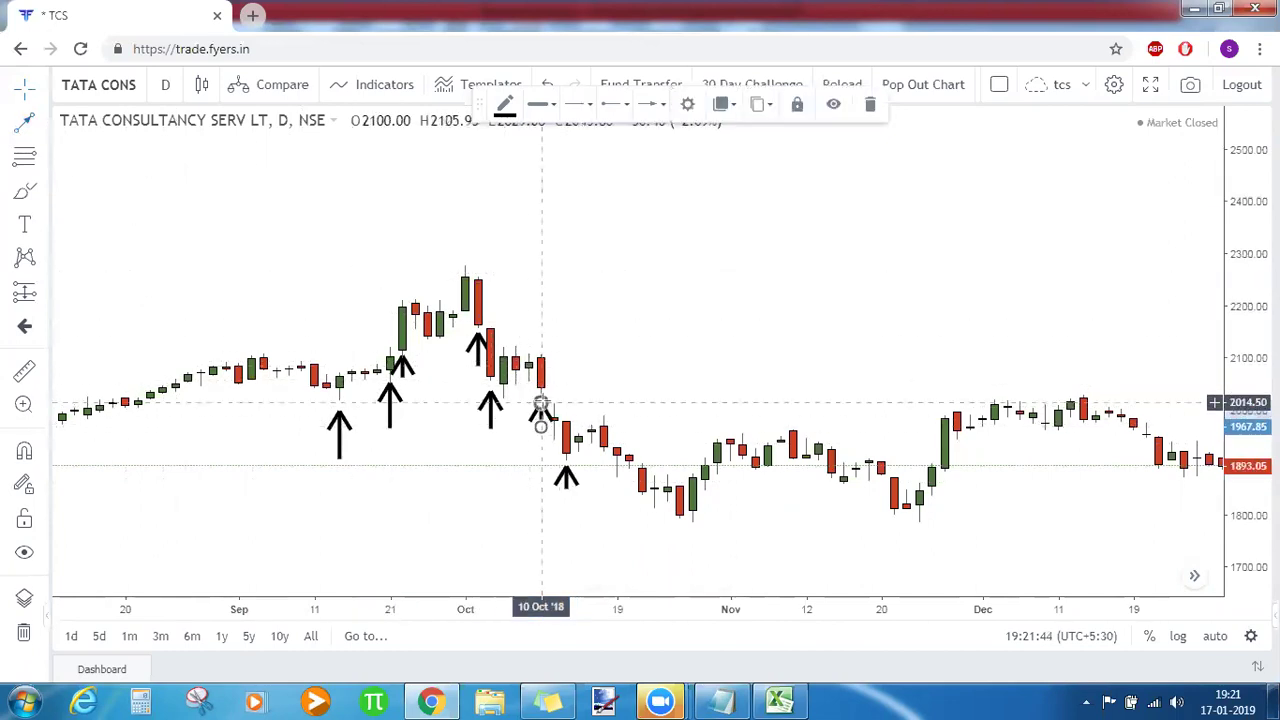
Move the arrow from the 10 Oct '18 candle to below the 08 Oct '18 candle.
left_click(618, 341)
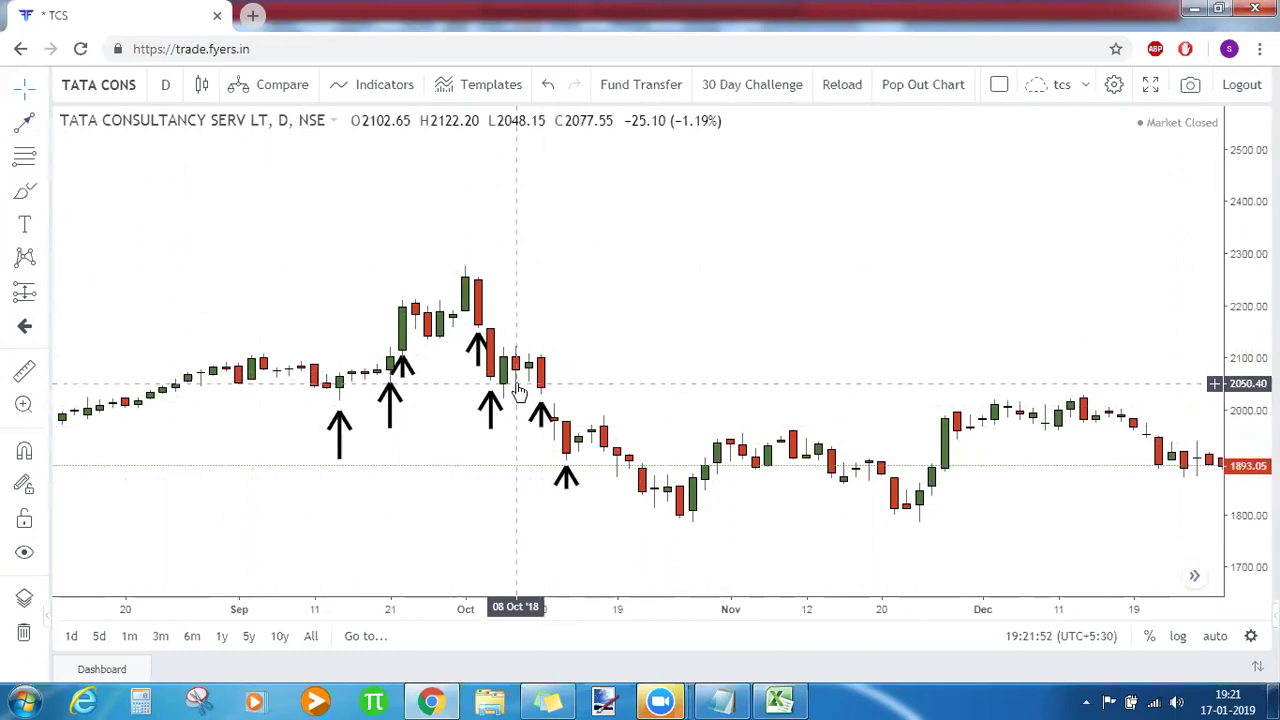
left_click_drag(541, 413, 518, 400)
left_click(522, 440)
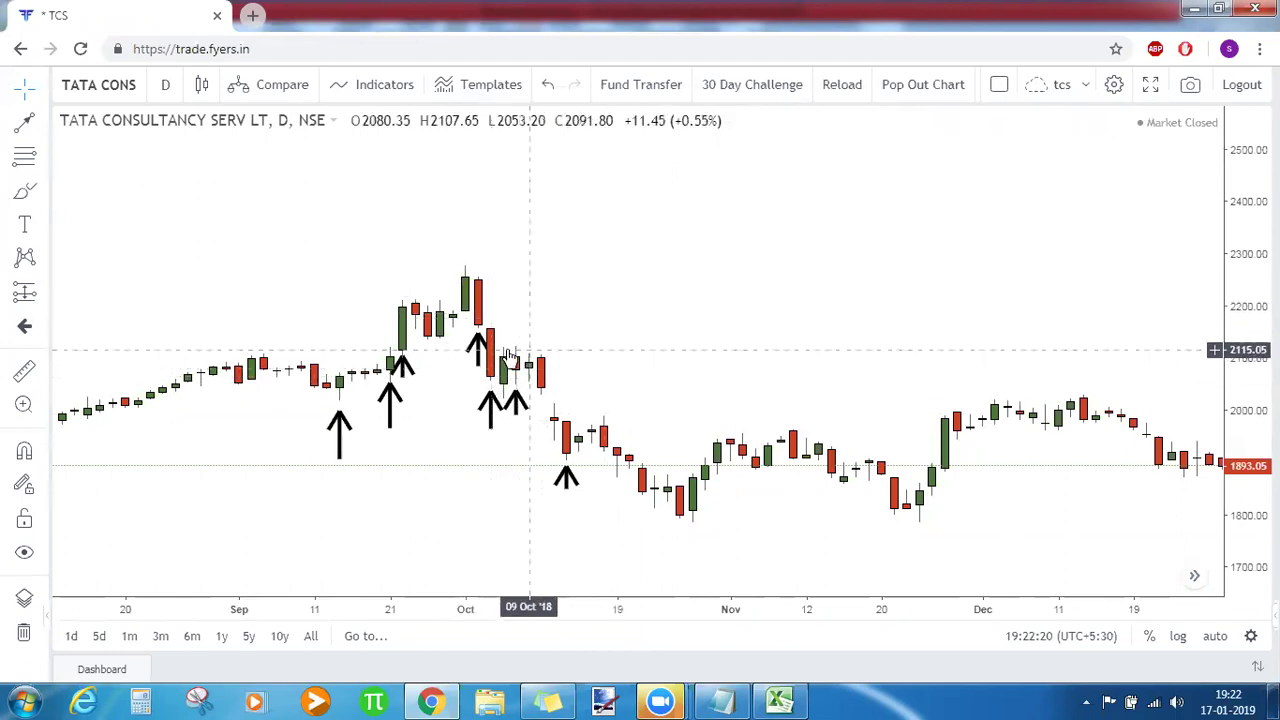
Check the definition in Notepad, and on the TCS chart draw a horizontal line at the early October peak, at 2278.40.
left_click(720, 700)
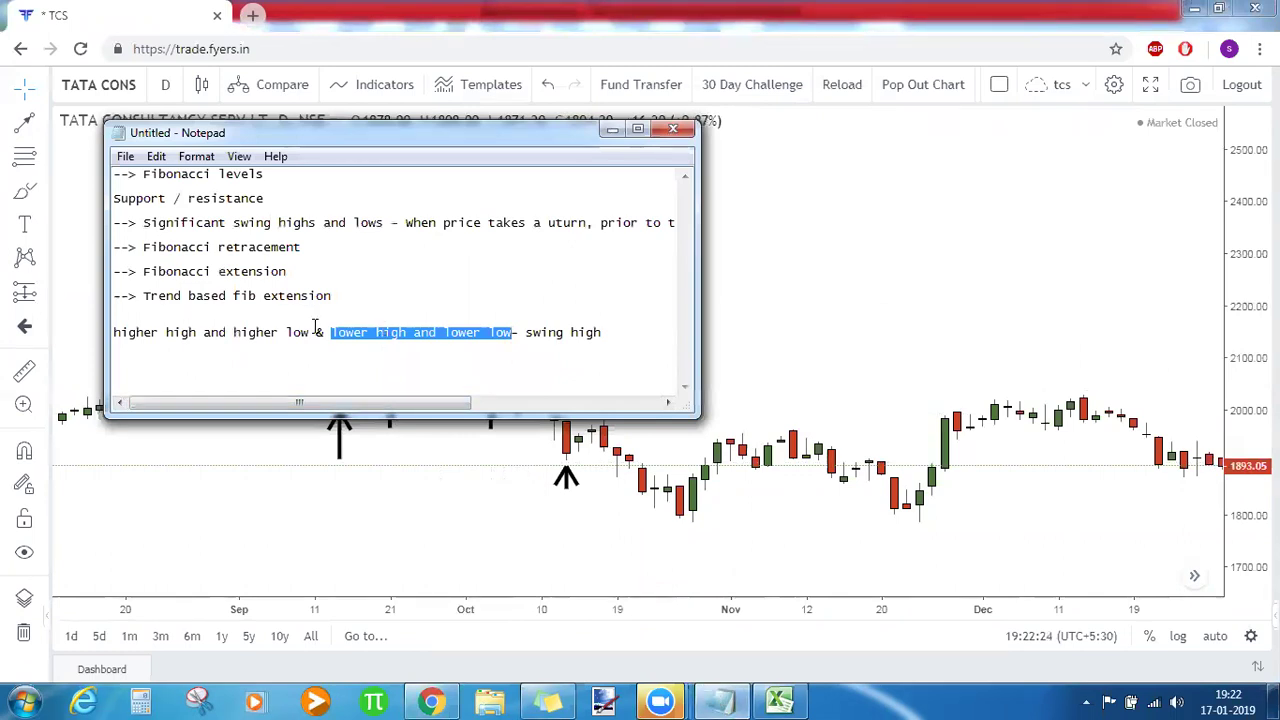
left_click(432, 543)
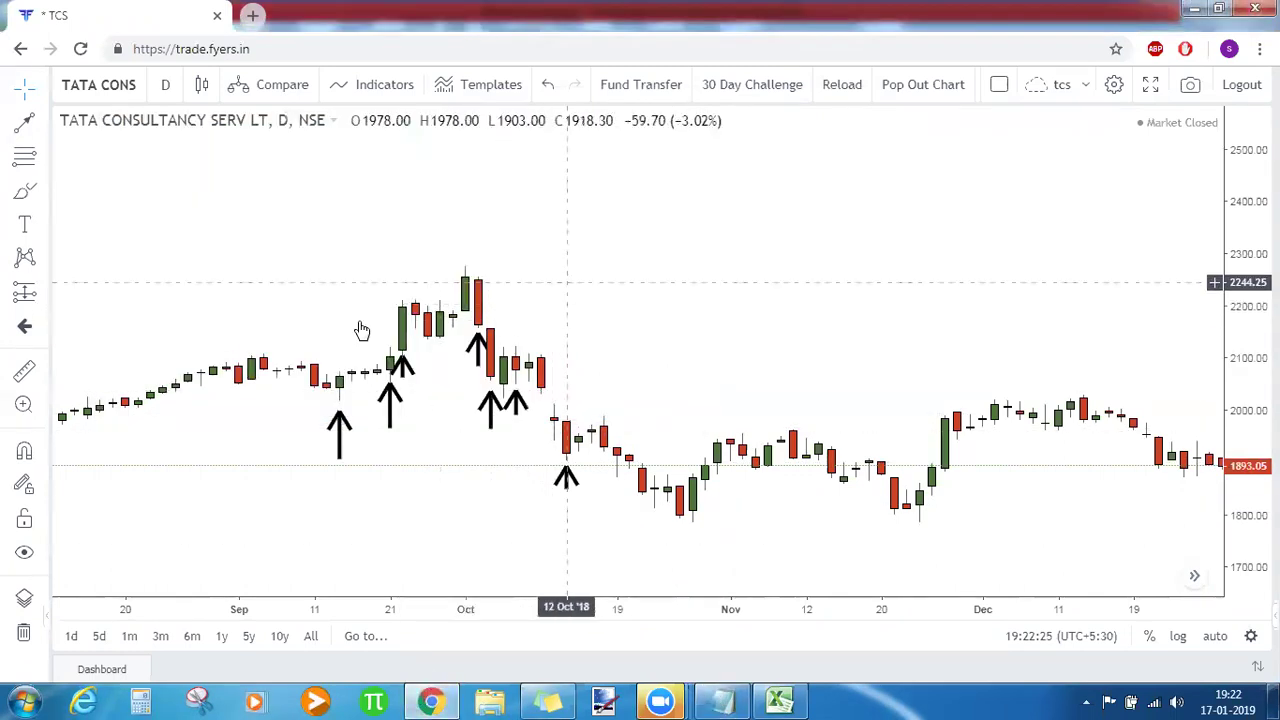
left_click(461, 267)
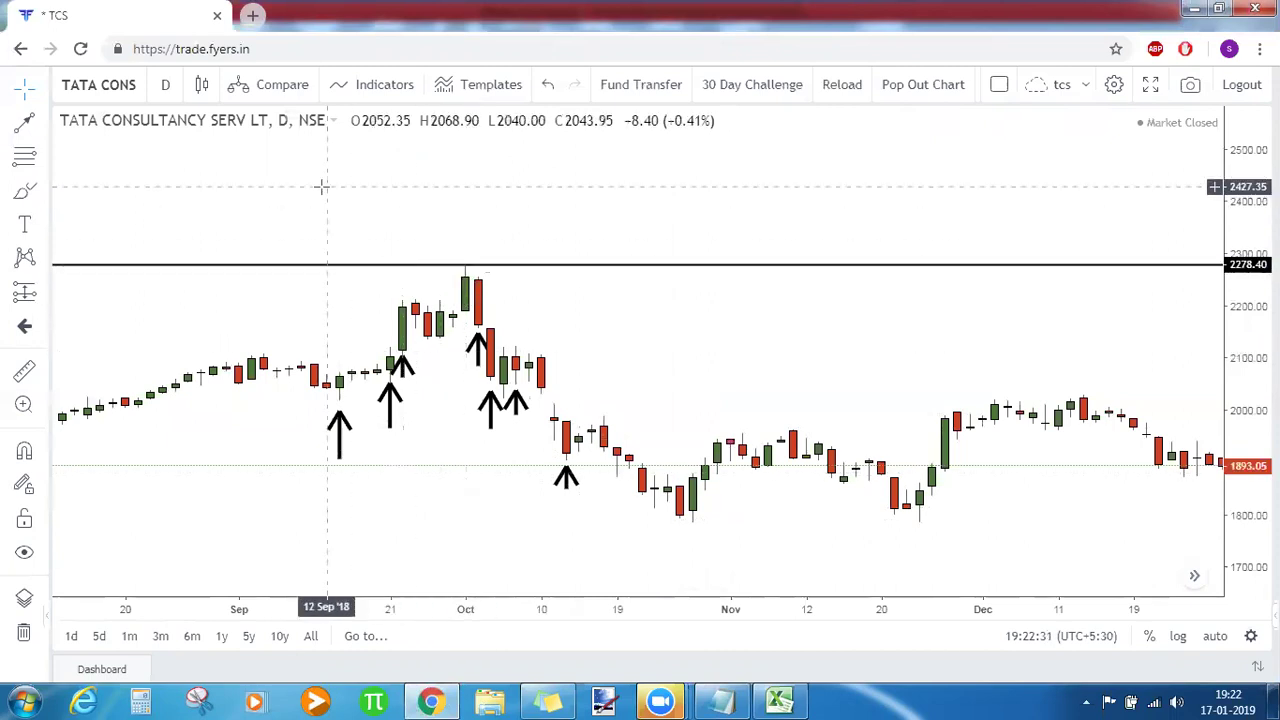
Add the text label "Swing high" at size 40 and place it just above the horizontal line over the peak.
left_click(23, 229)
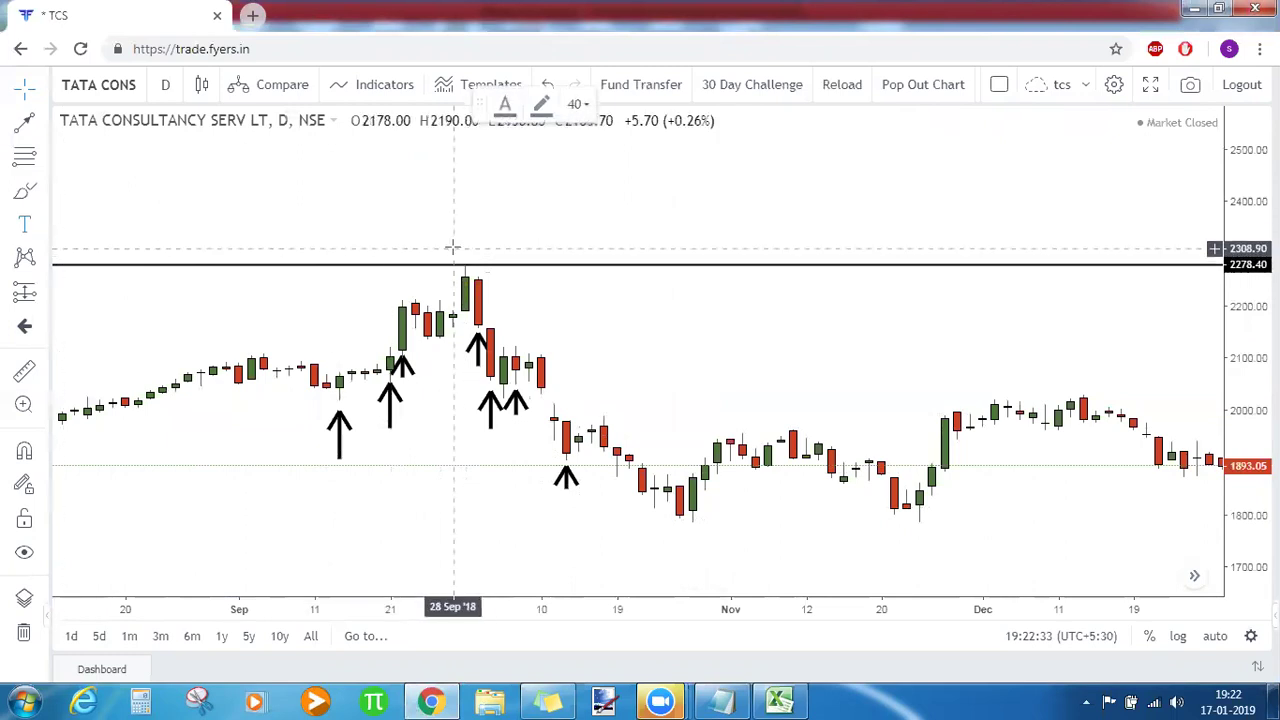
left_click(455, 254)
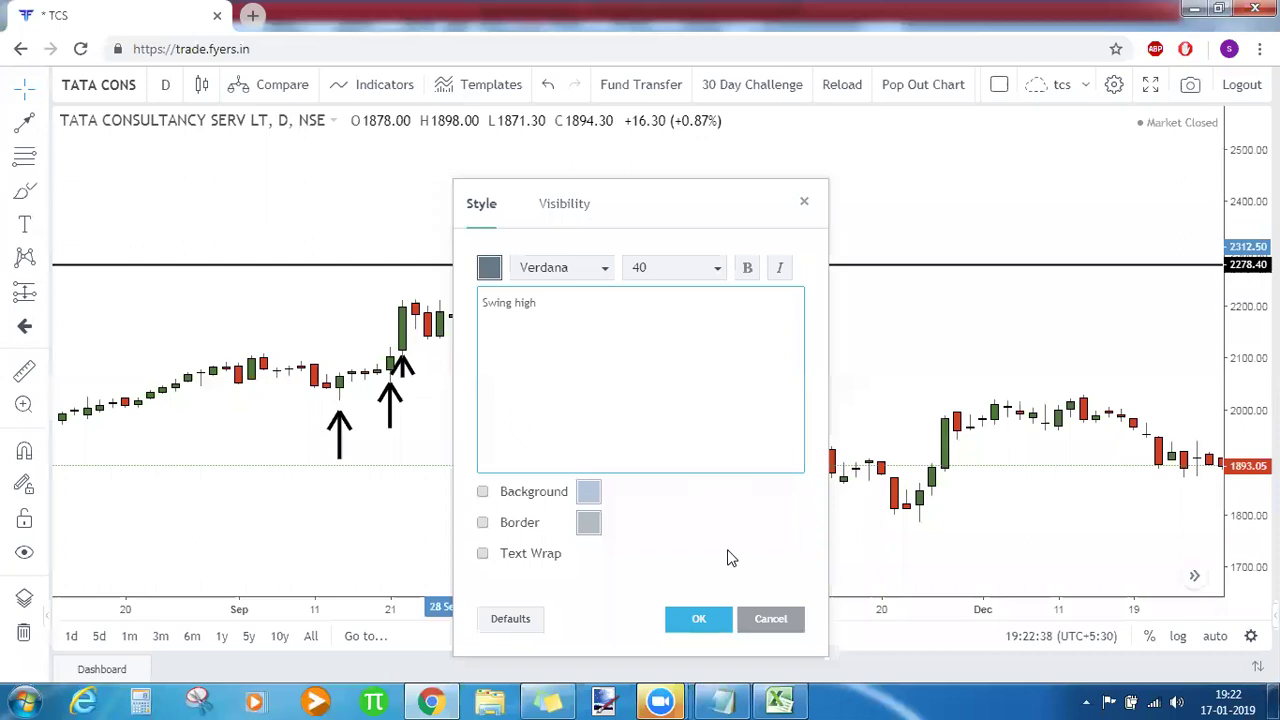
left_click(699, 619)
left_click_drag(600, 277, 554, 231)
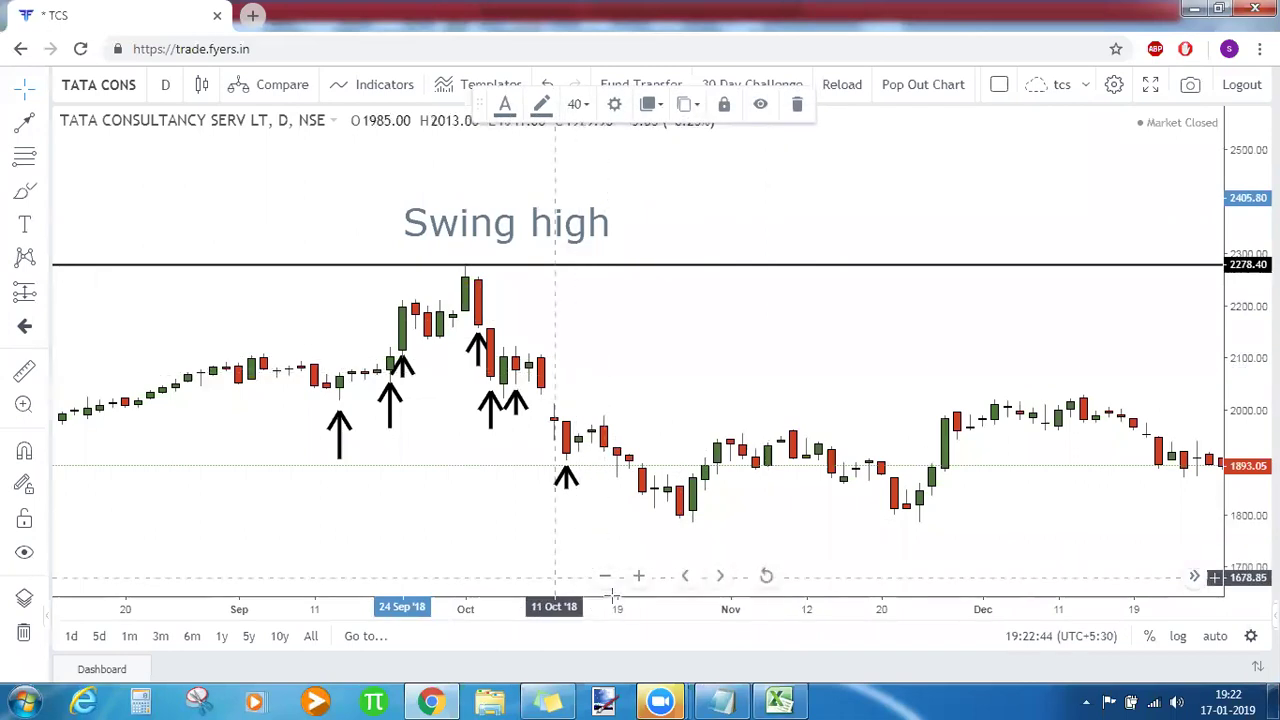
In Notepad, add the line "lower highs and lower lows & highers highs and higher lows - swing low" below the swing high definition.
left_click(606, 579)
left_click(606, 579)
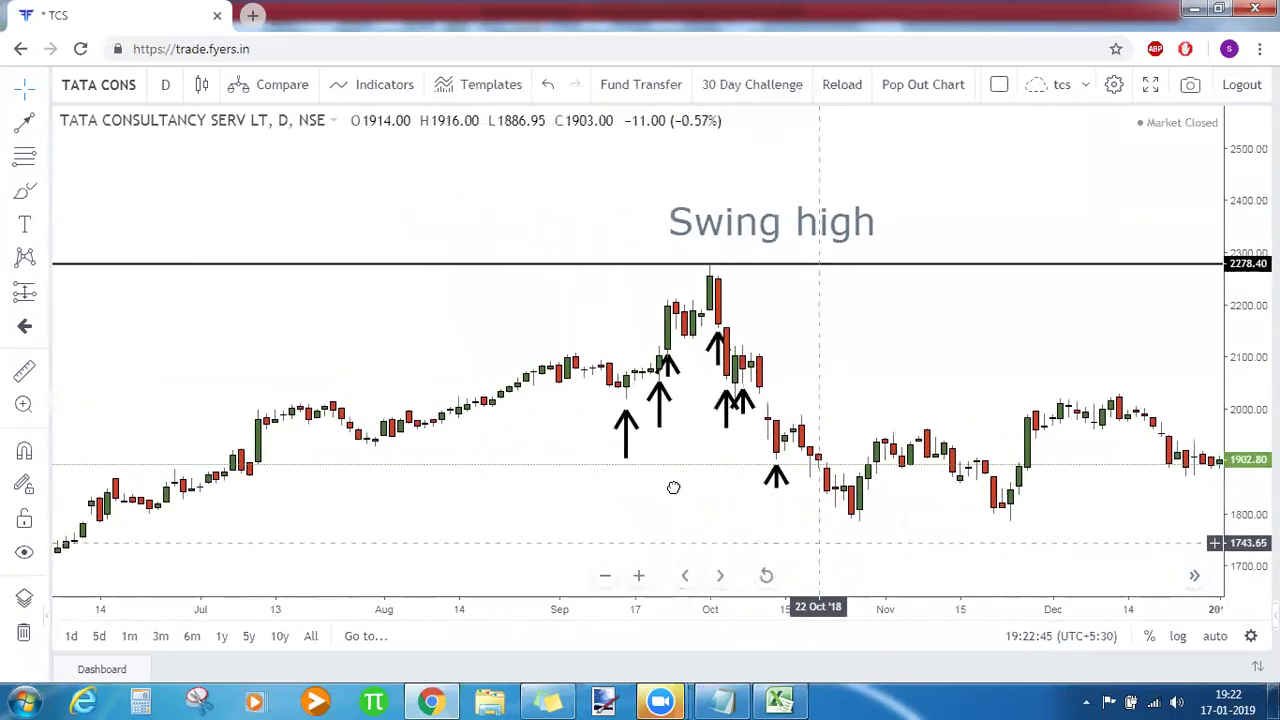
left_click_drag(671, 486, 543, 457)
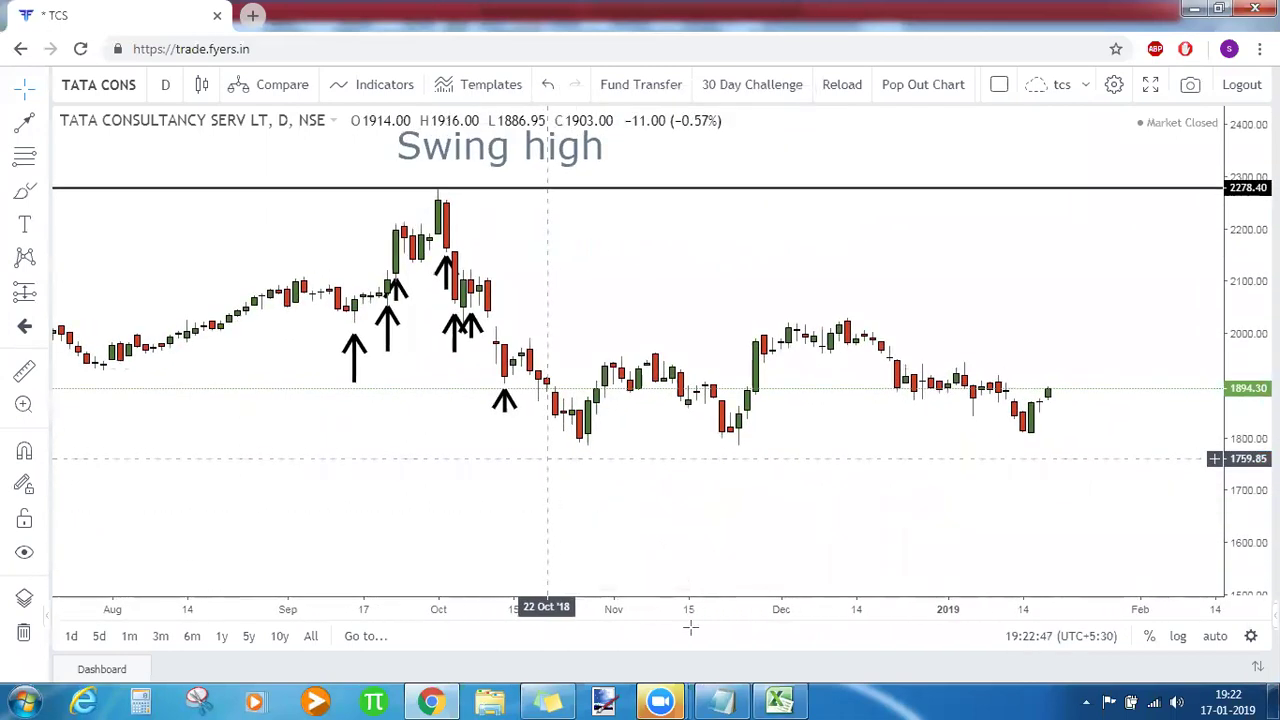
left_click(722, 700)
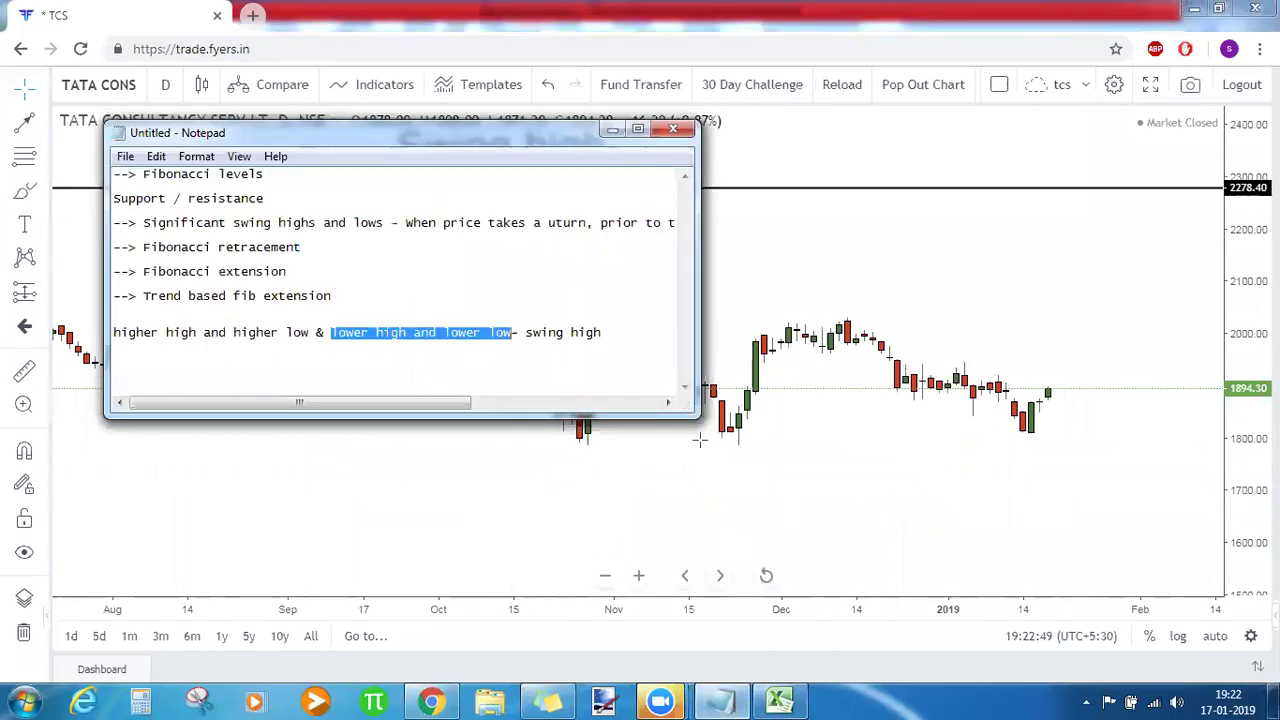
left_click(627, 338)
key("Return")
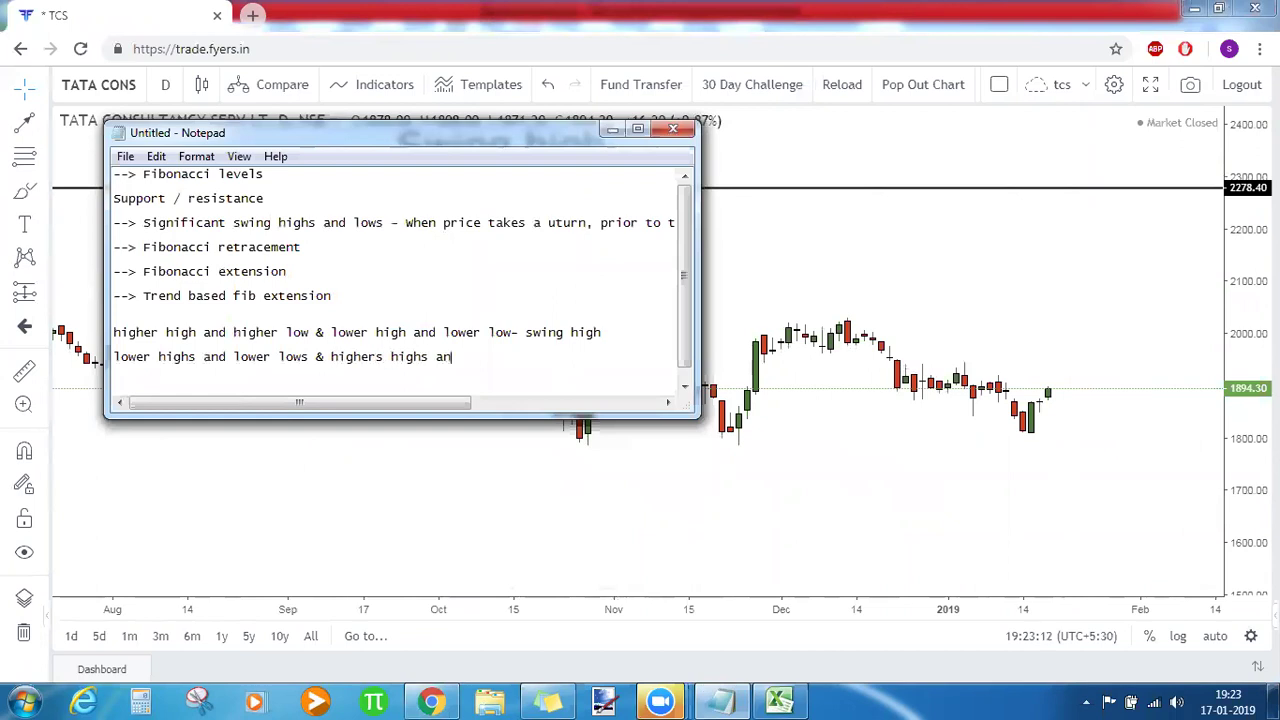
type("hr")
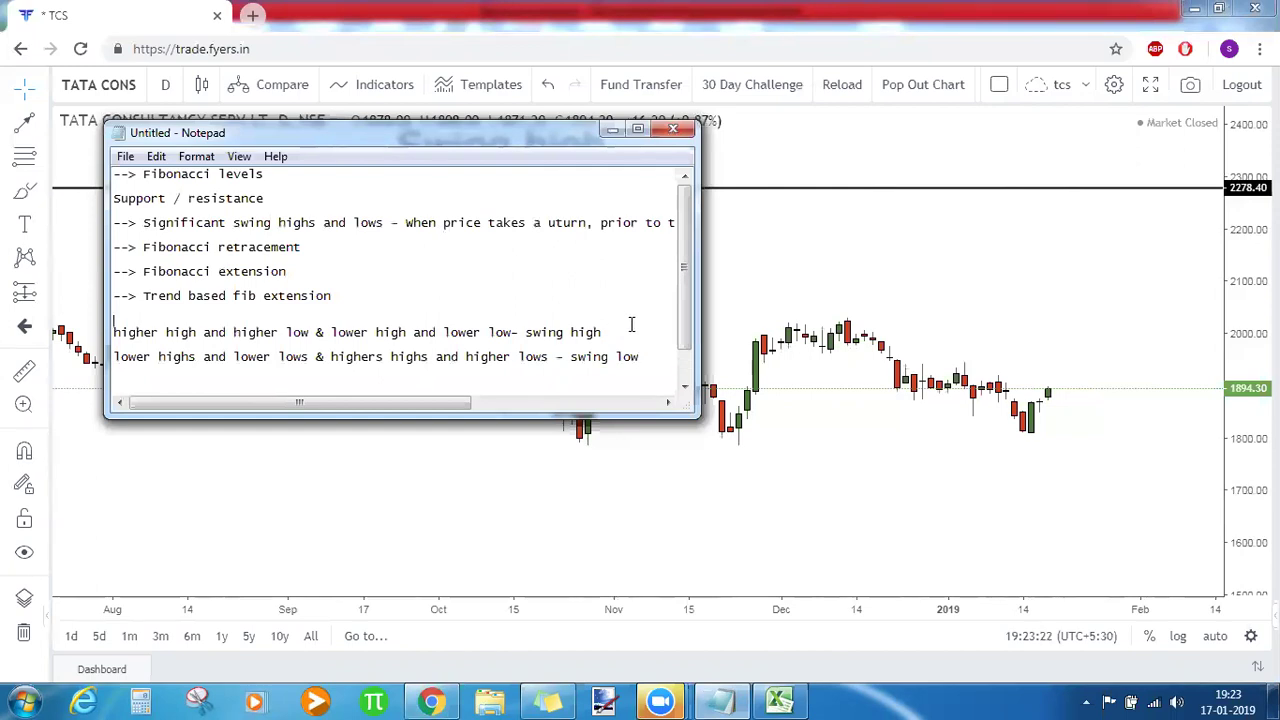
Insert the line "3 candles" above the swing high definition, and return to the TCS chart with all drawings cleared.
key("Return")
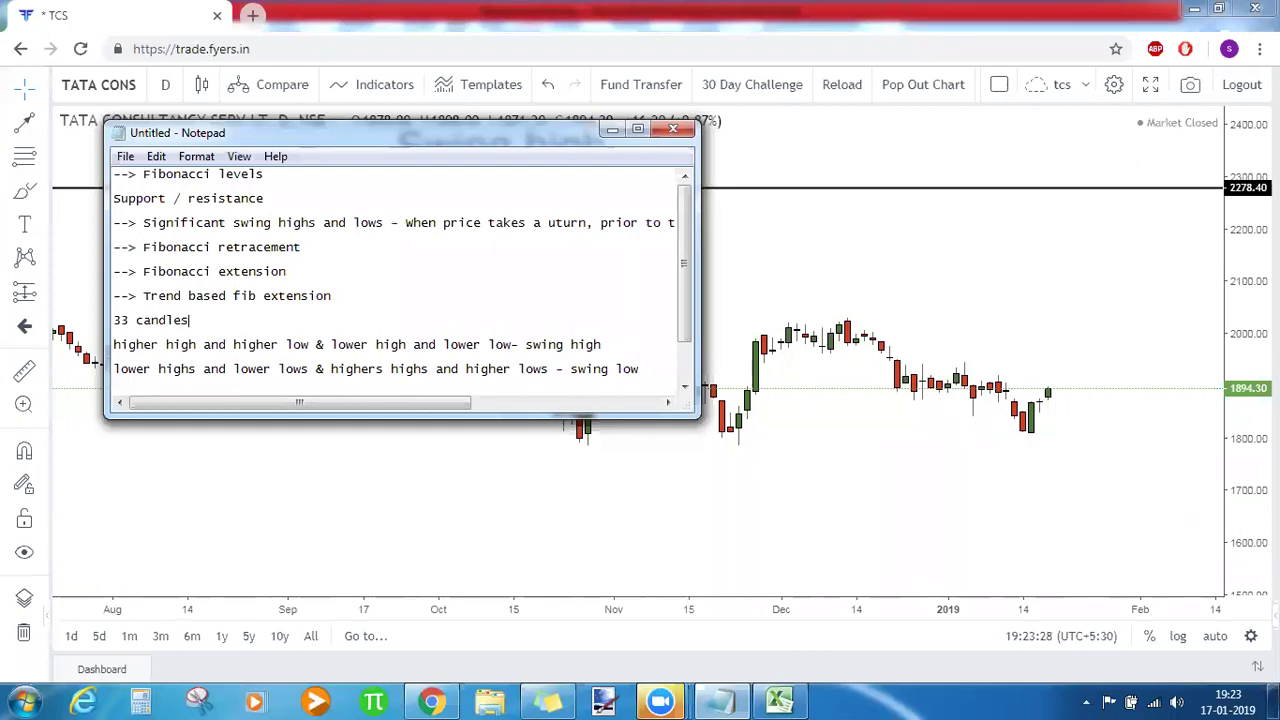
key("Delete")
left_click(623, 509)
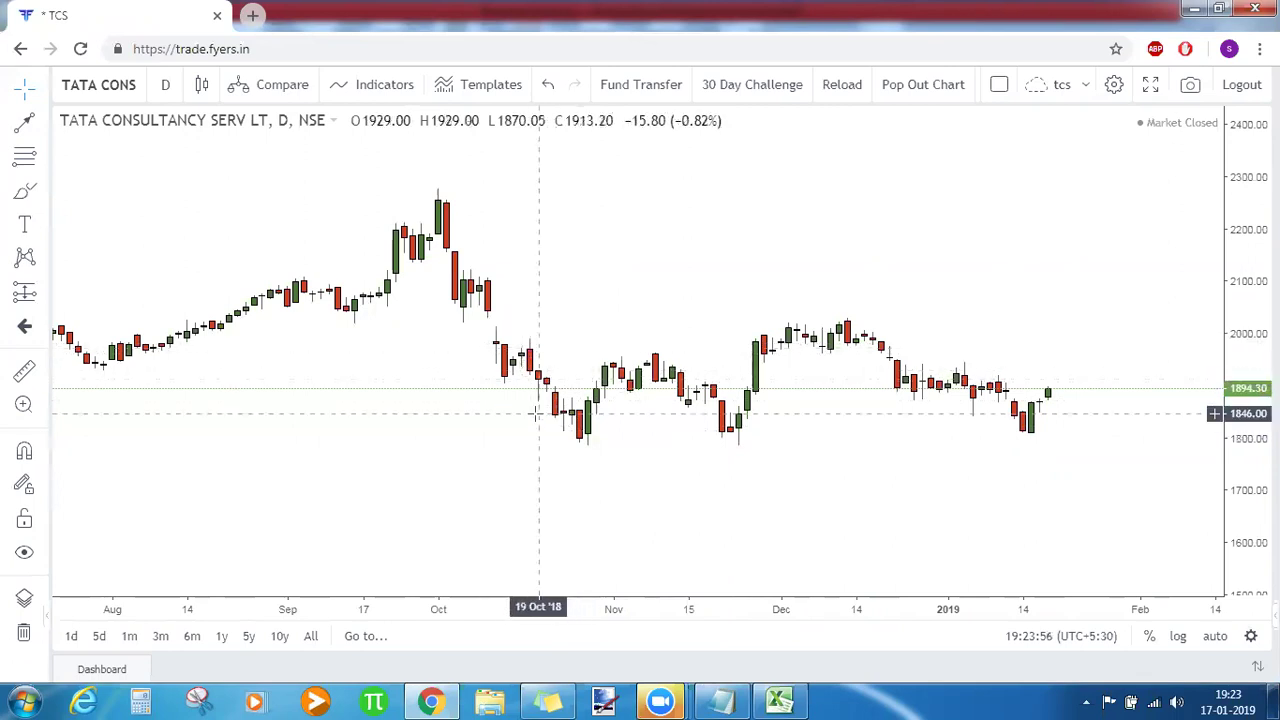
Check the swing low definition in Notepad, and draw three upward arrows on the TCS chart below the 29, 30 and 31 October candles.
left_click(720, 700)
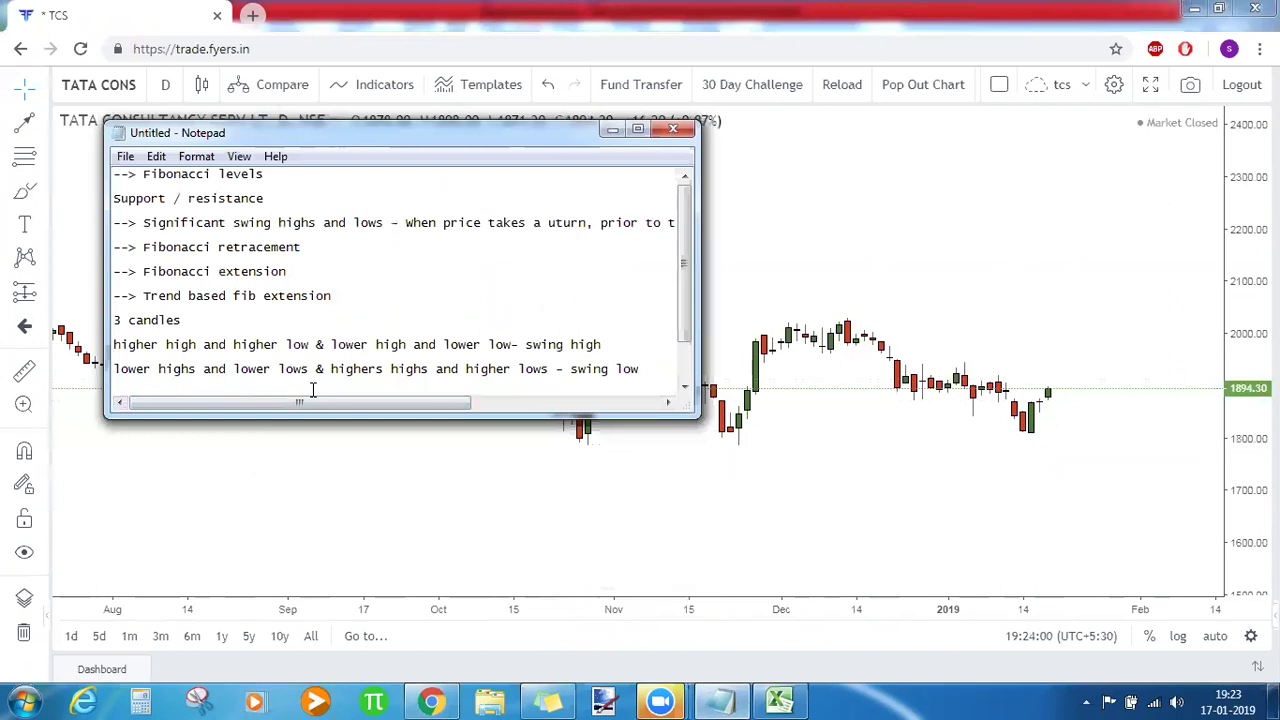
left_click(474, 522)
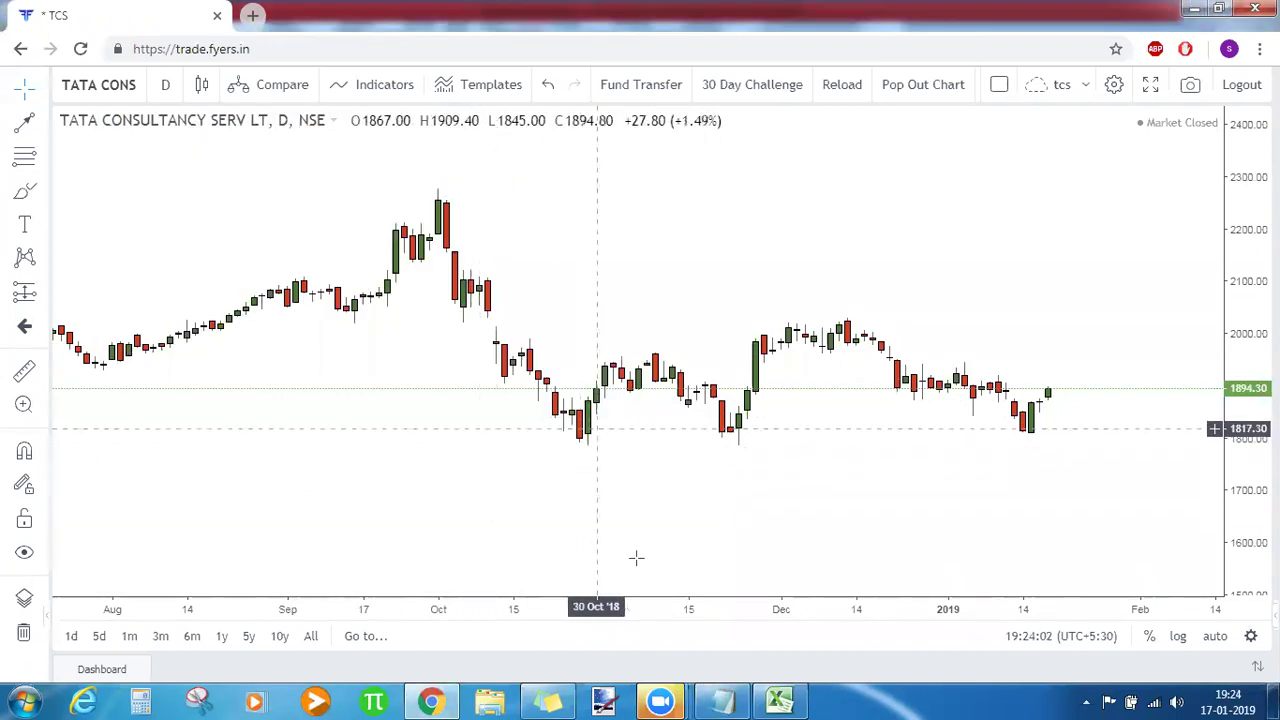
left_click(720, 700)
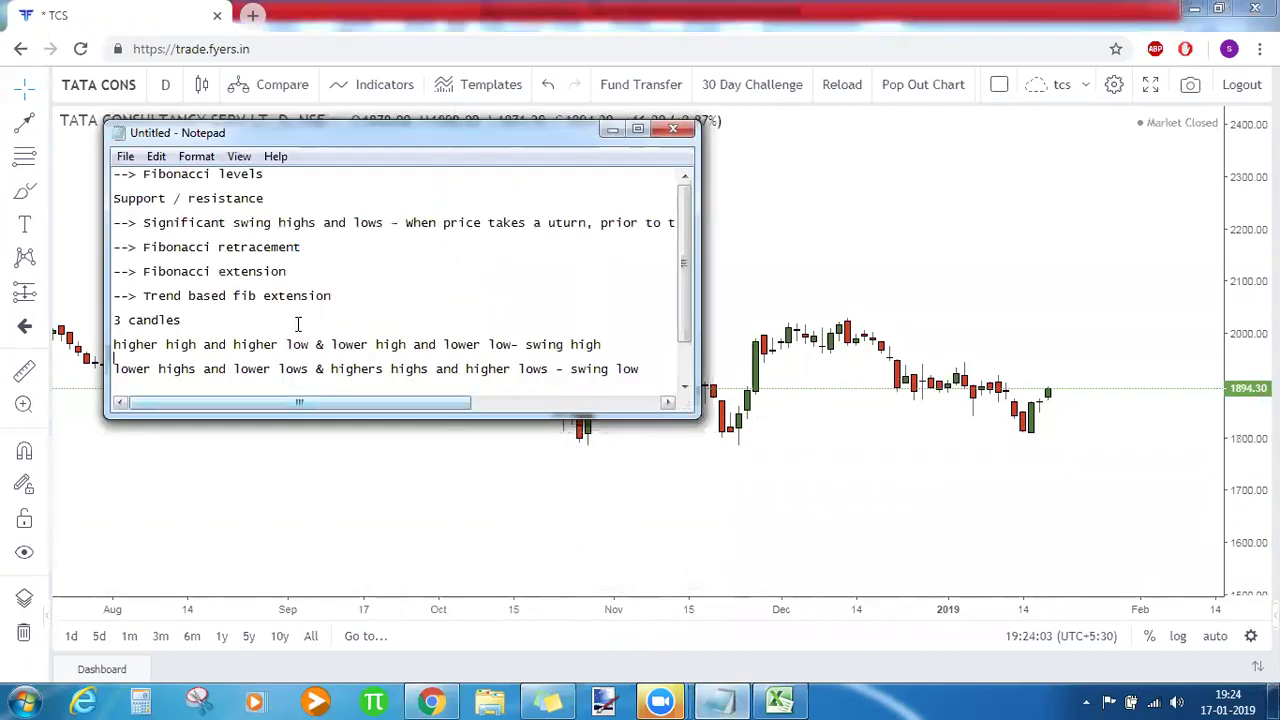
left_click(552, 462)
left_click(24, 122)
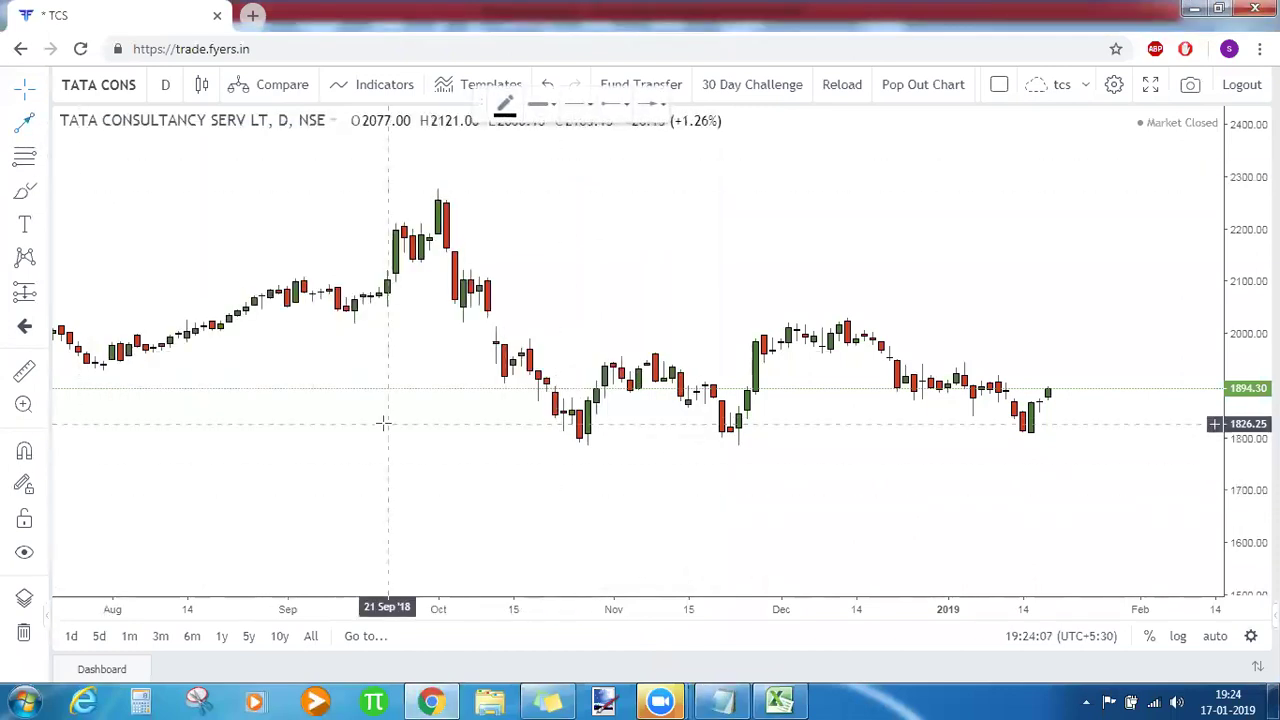
left_click(587, 488)
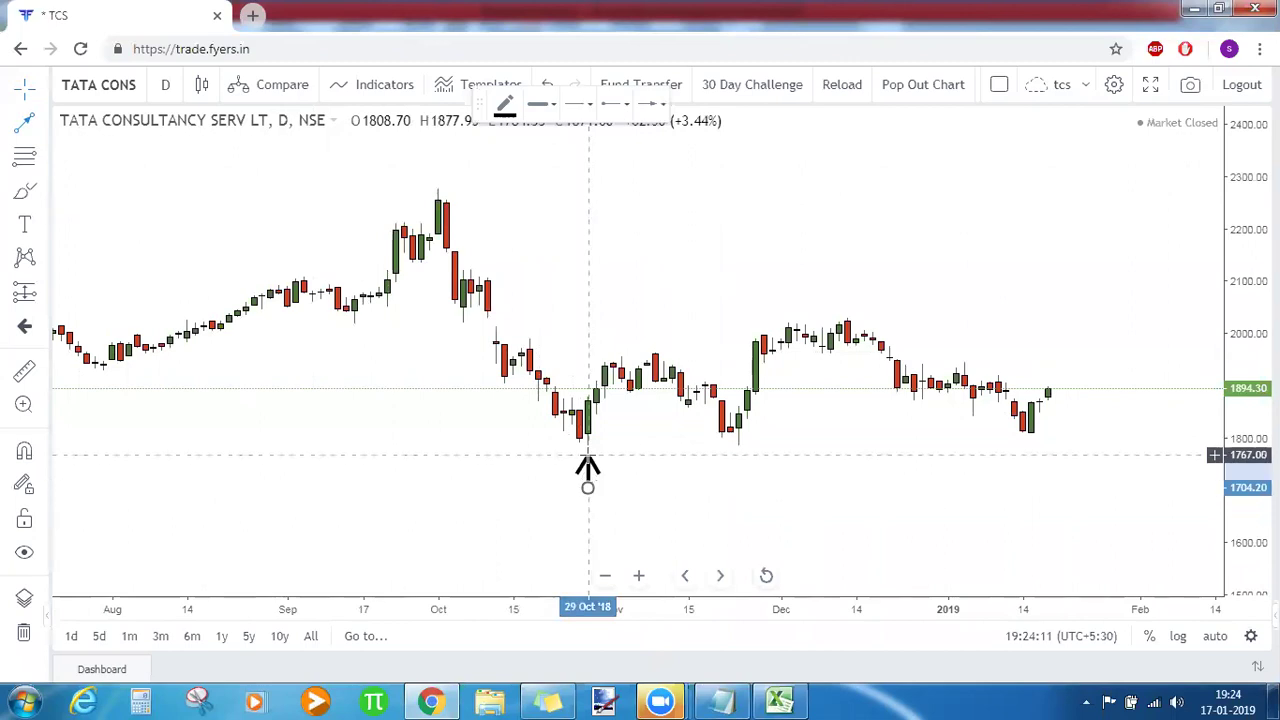
left_click(22, 128)
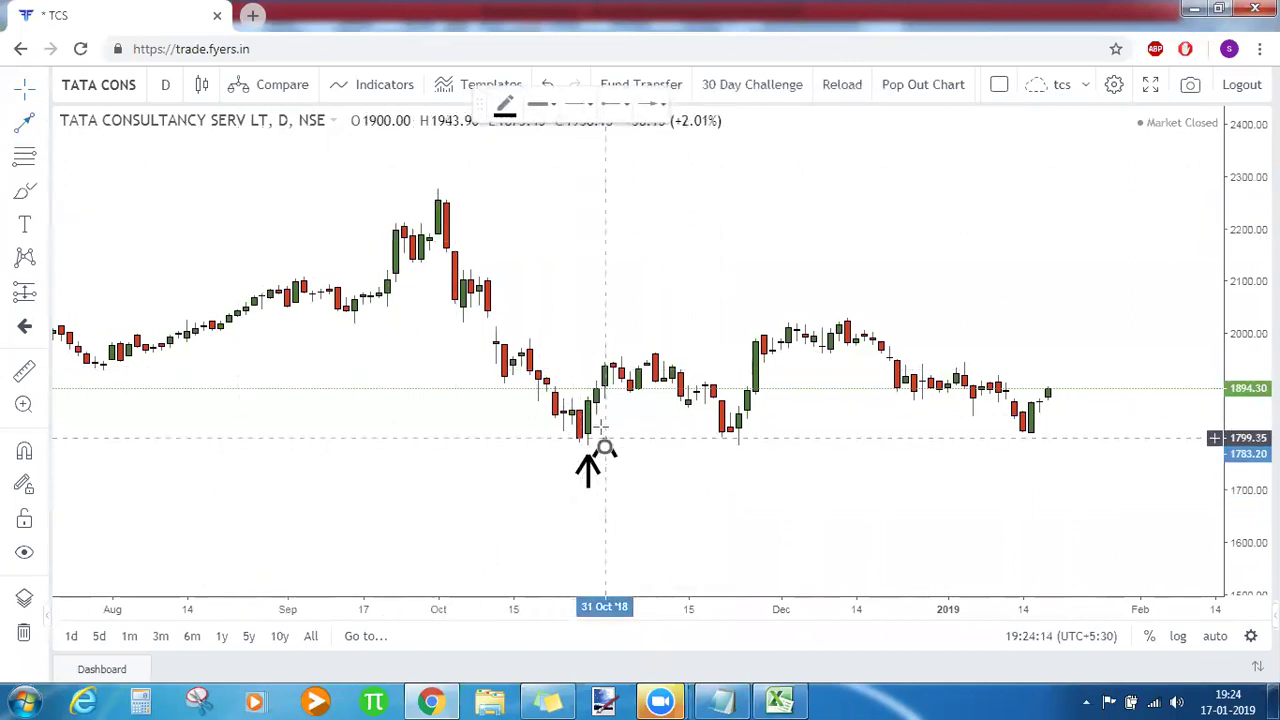
left_click(294, 214)
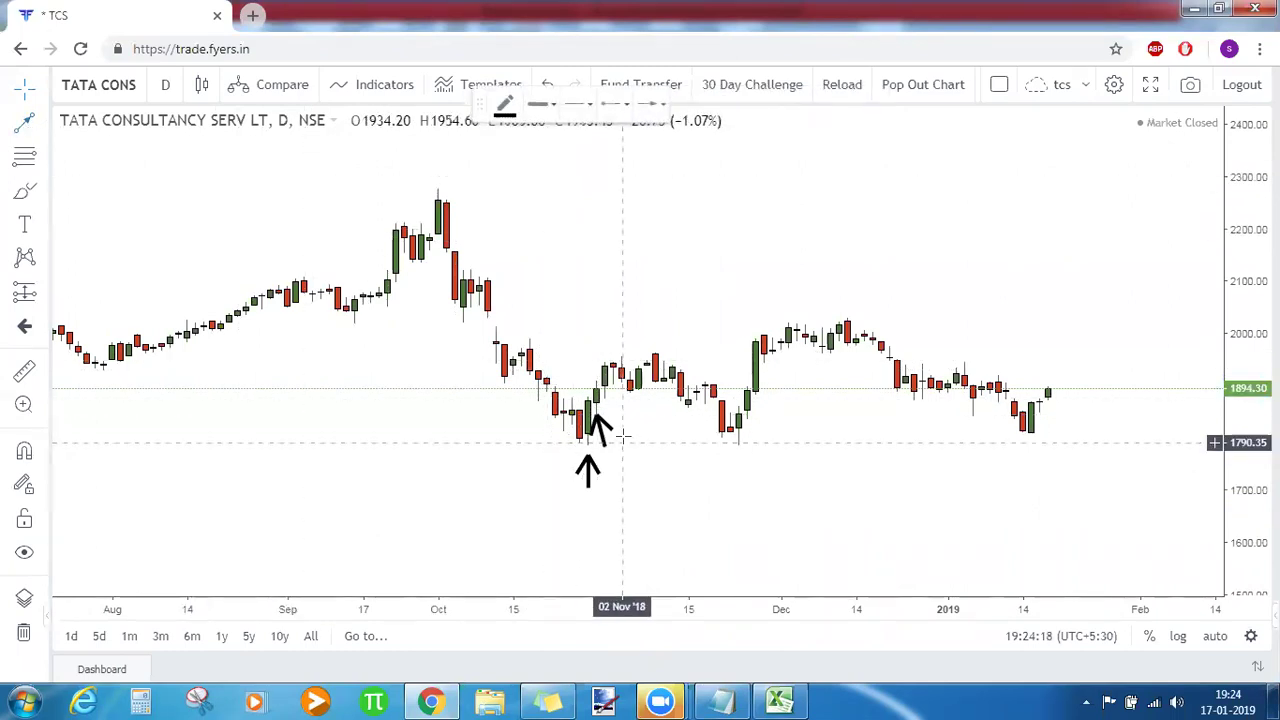
left_click(606, 396)
left_click(557, 266)
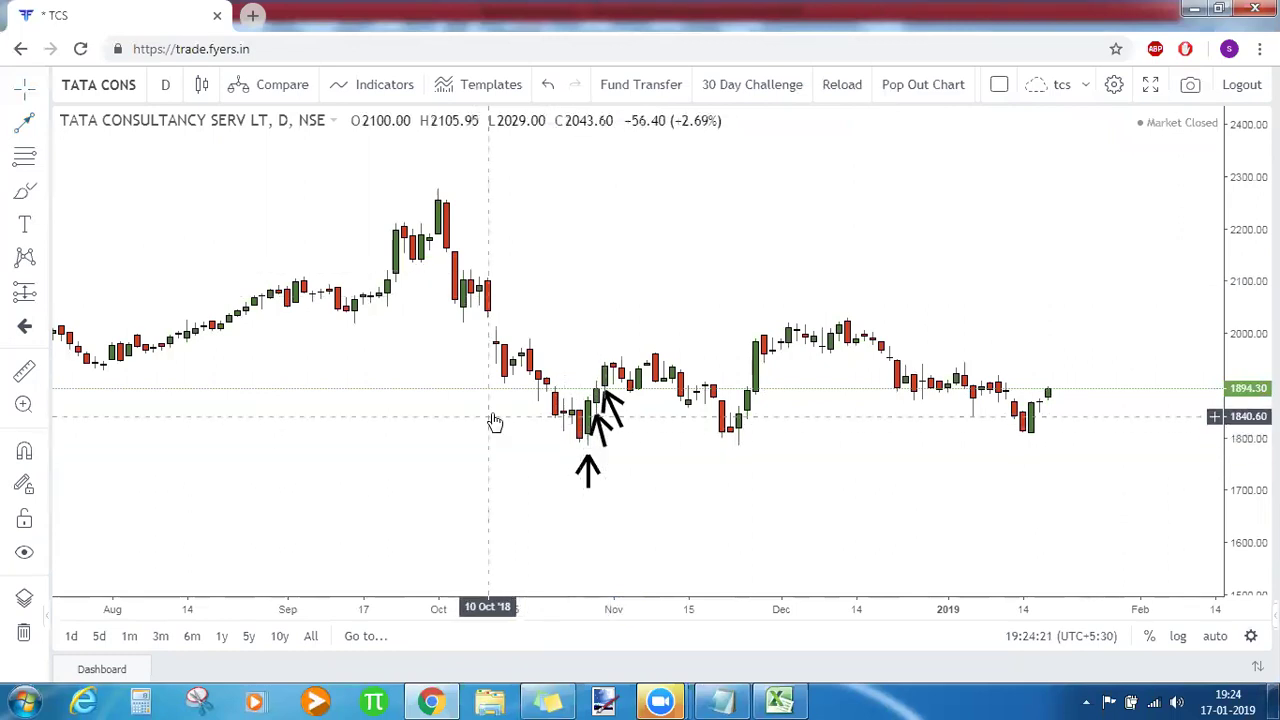
Draw three downward arrows above the falling candles of 17, 19 and 23 October, before the late October low.
left_click(25, 121)
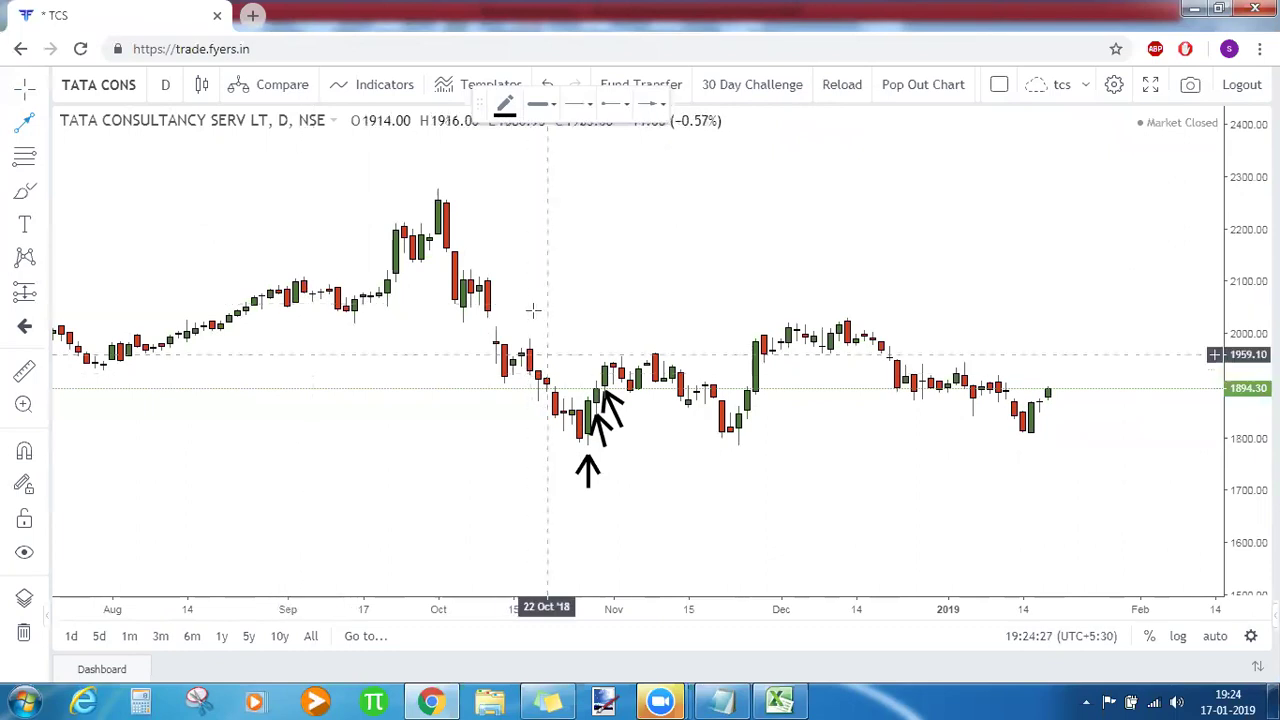
left_click_drag(530, 306, 530, 304)
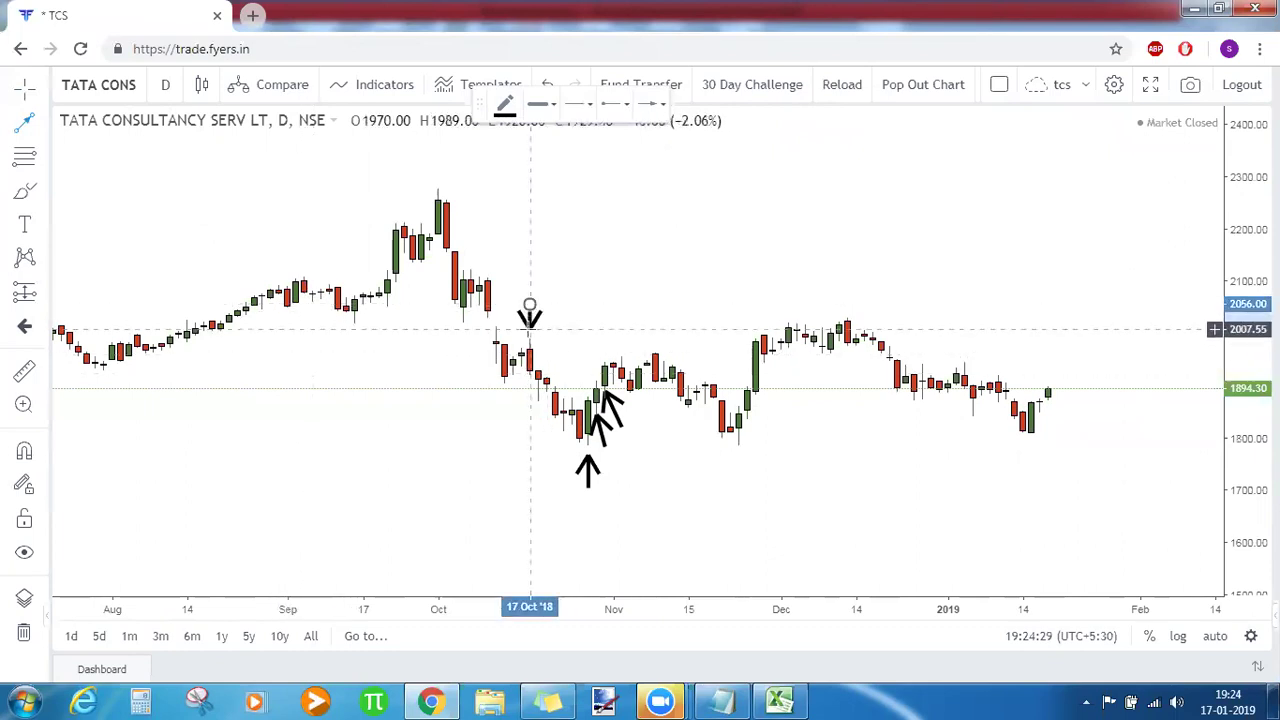
left_click(366, 346)
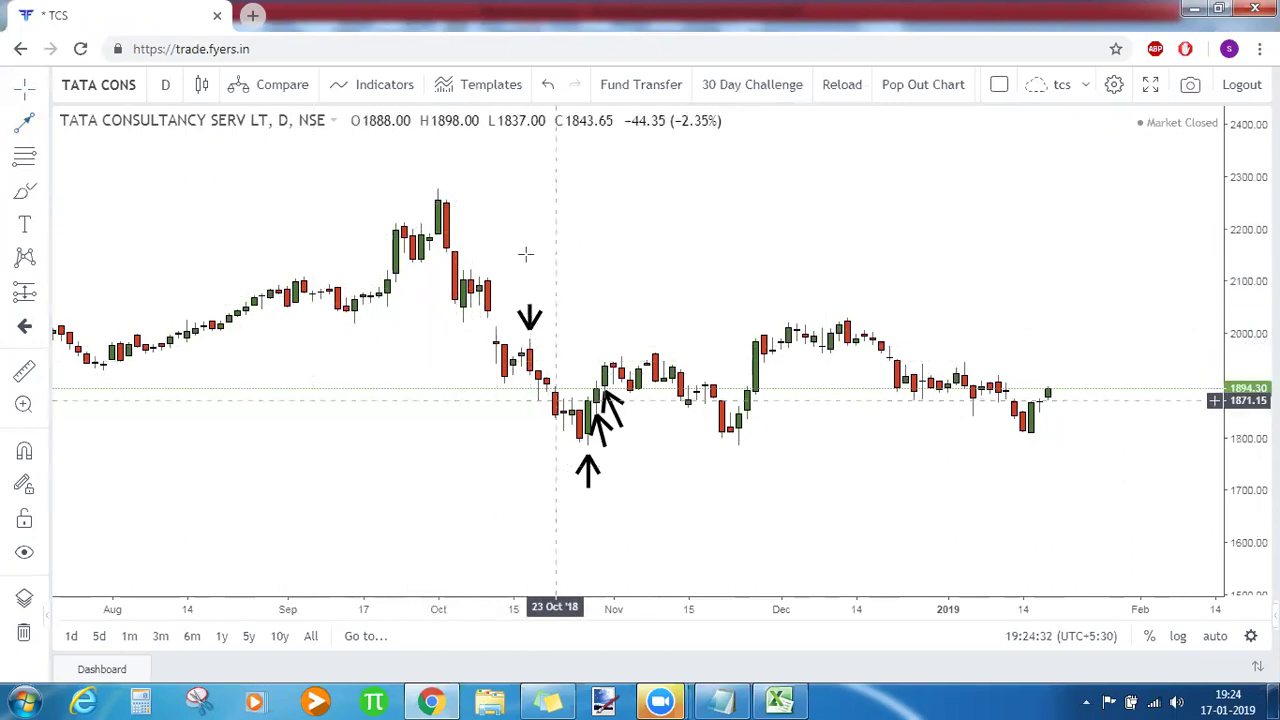
left_click(25, 121)
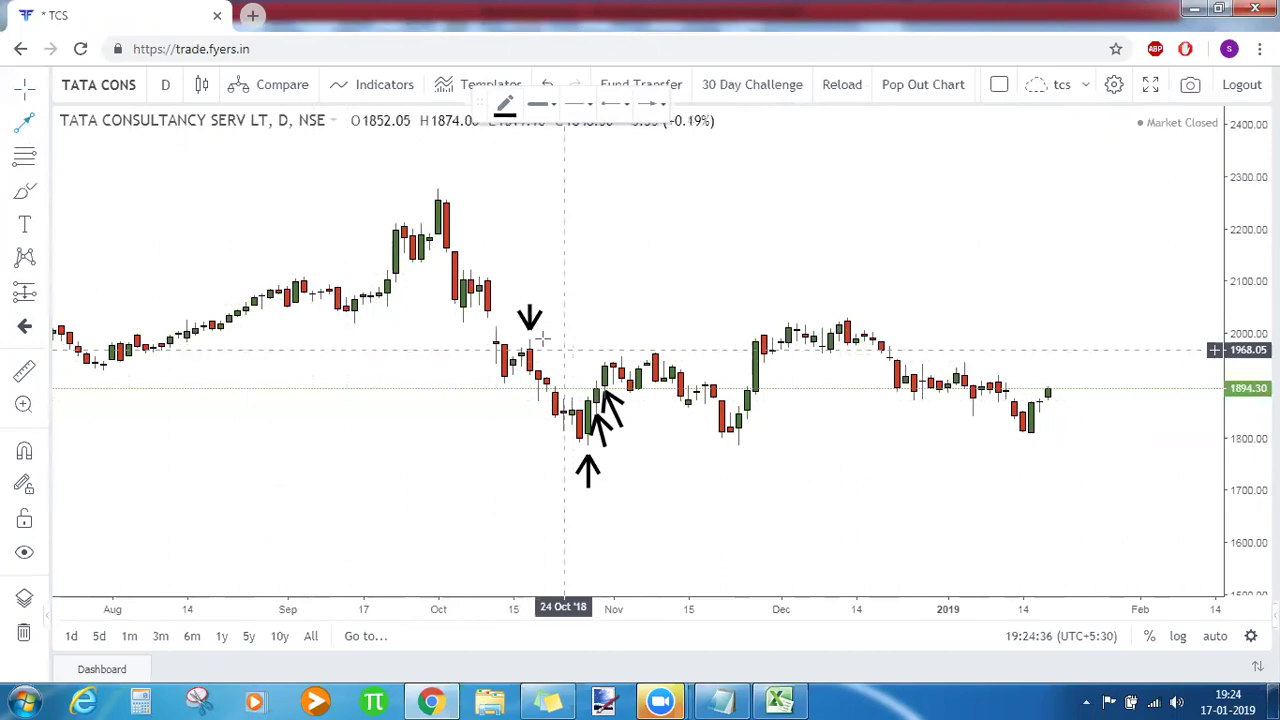
left_click_drag(534, 334, 539, 363)
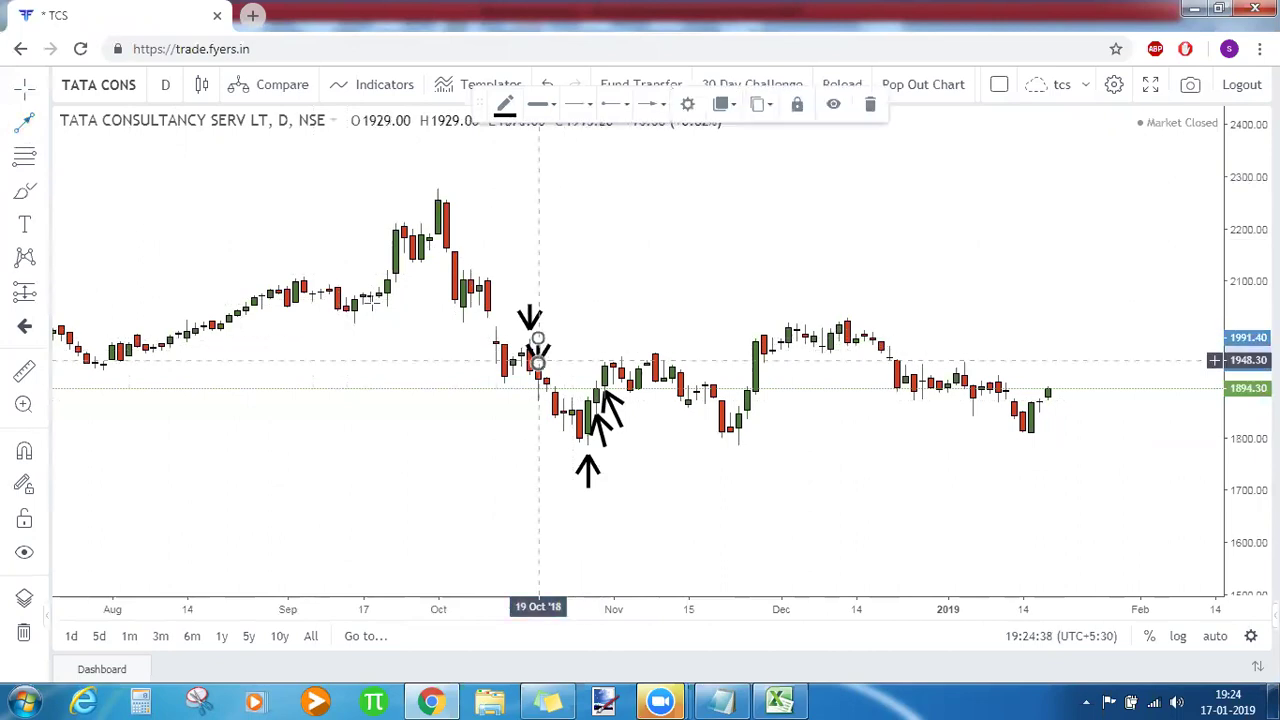
left_click(231, 350)
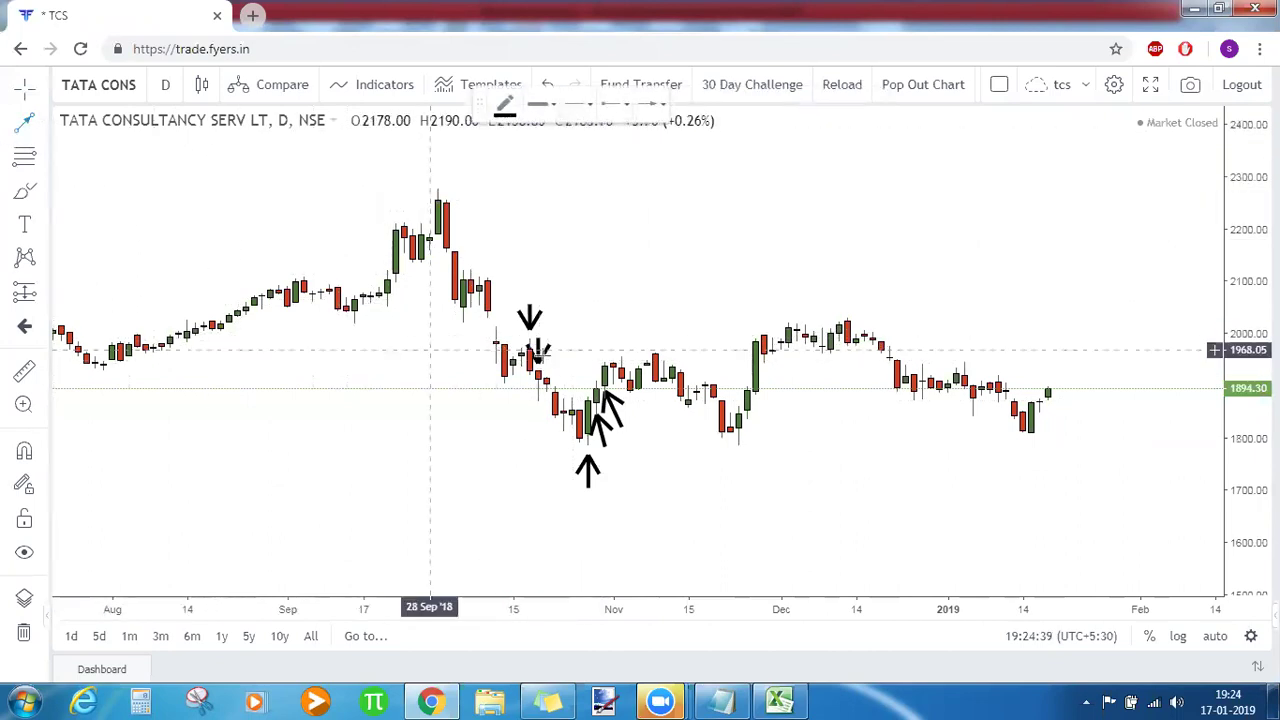
left_click_drag(564, 355, 556, 379)
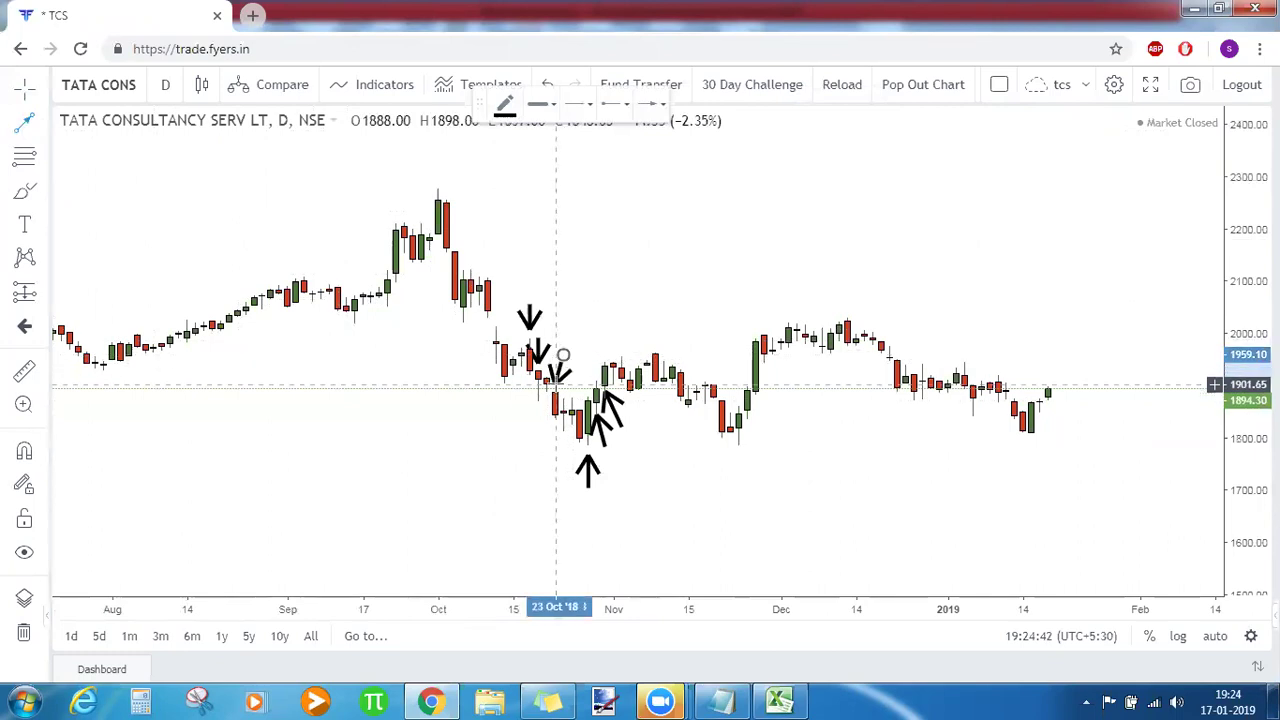
left_click(514, 480)
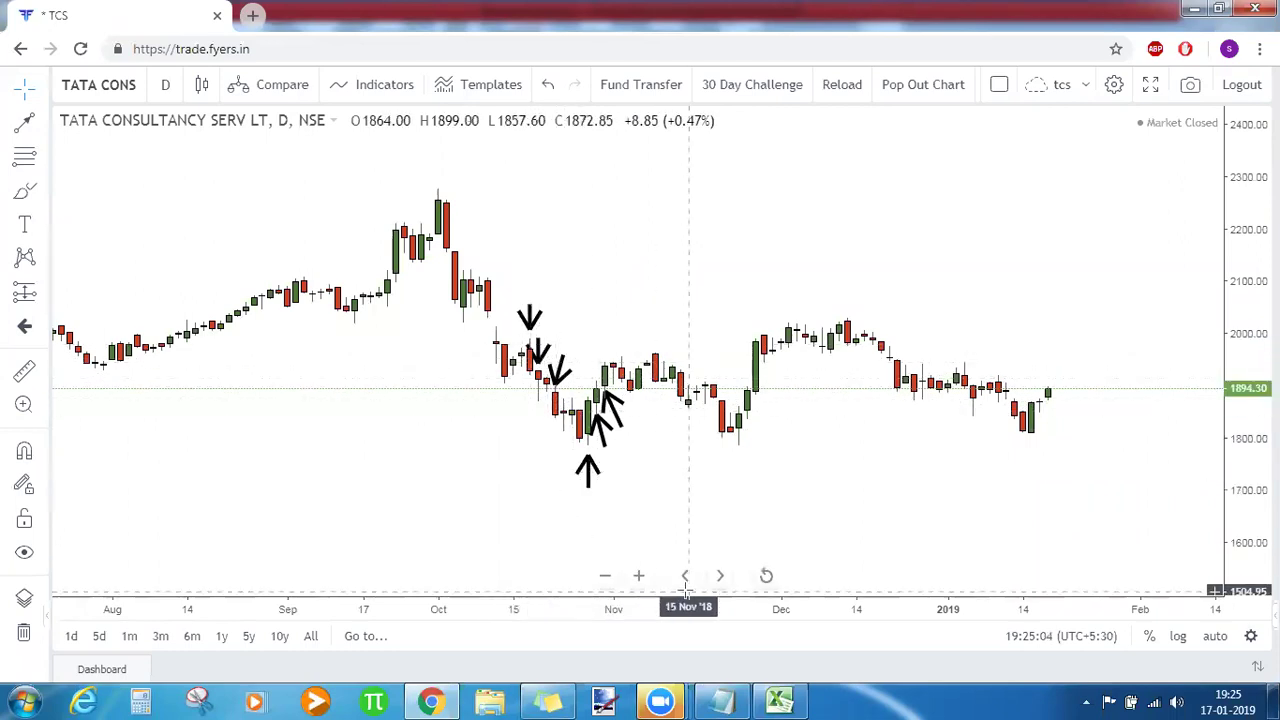
Compare the enlarged arrow-marked candles with the Notepad definition, highlighting "lower highs and lower lows", and return to the chart.
left_click(640, 576)
left_click(637, 576)
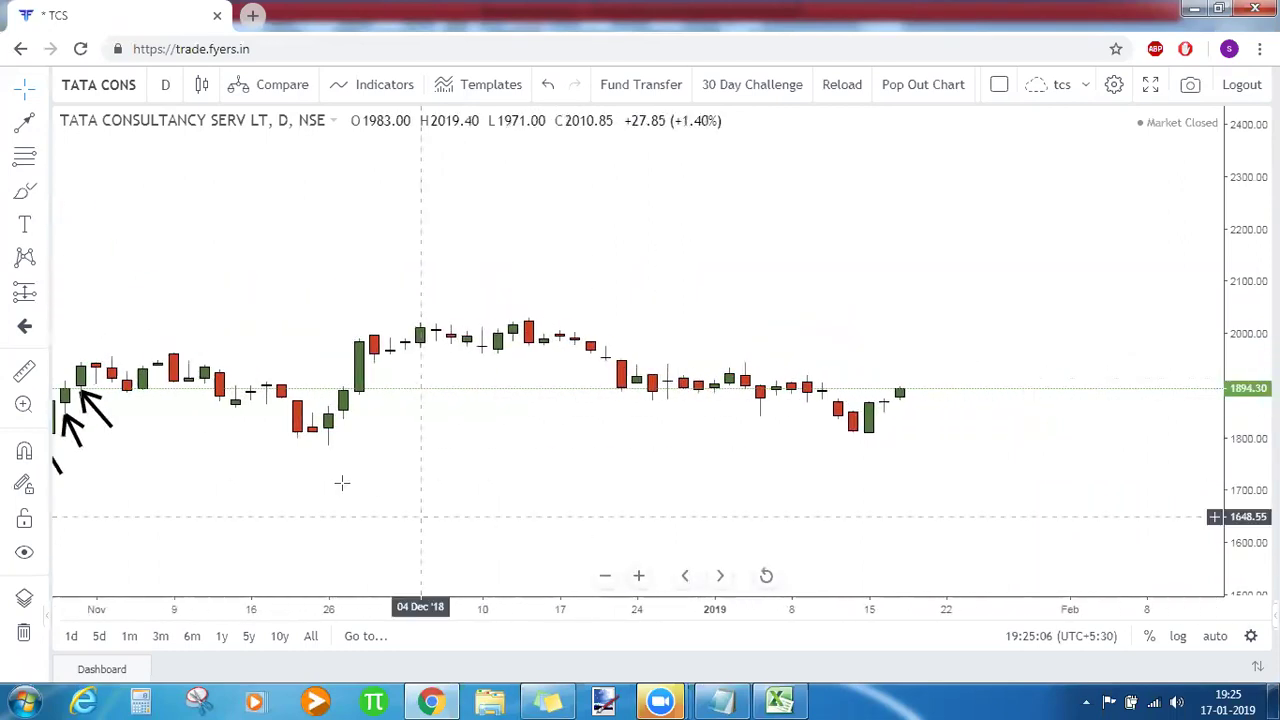
left_click_drag(342, 483, 920, 509)
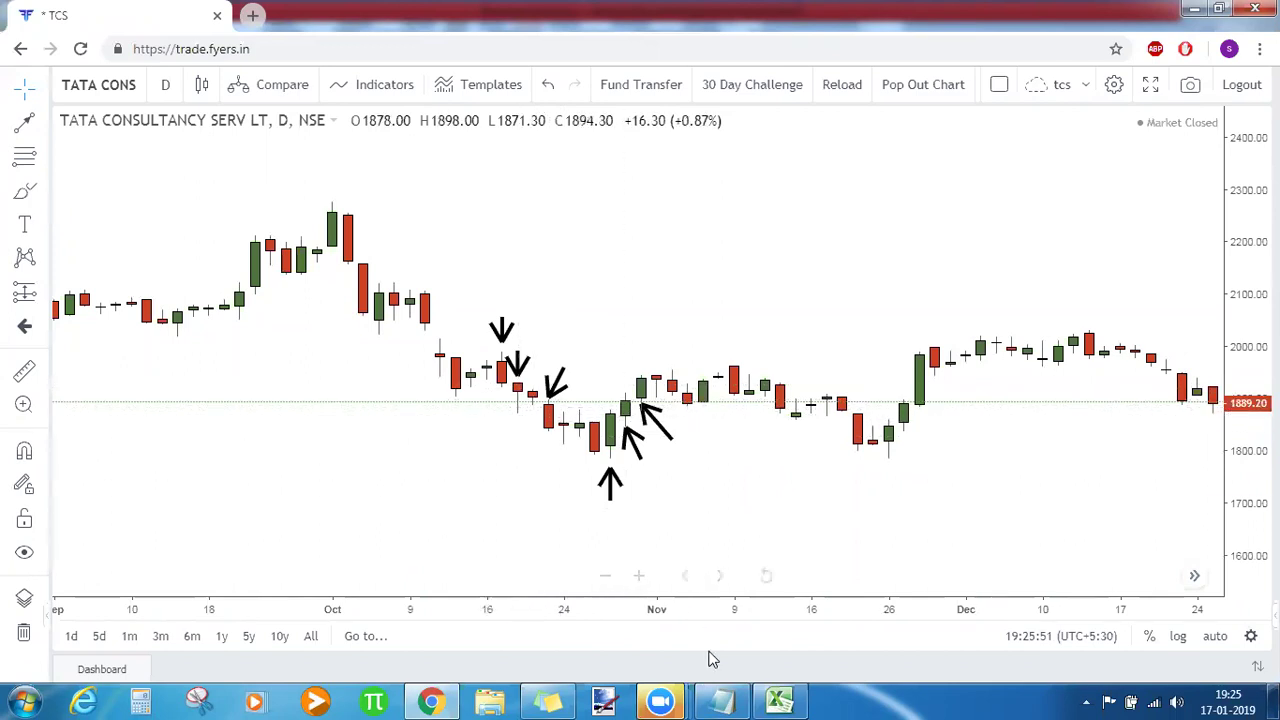
left_click(722, 700)
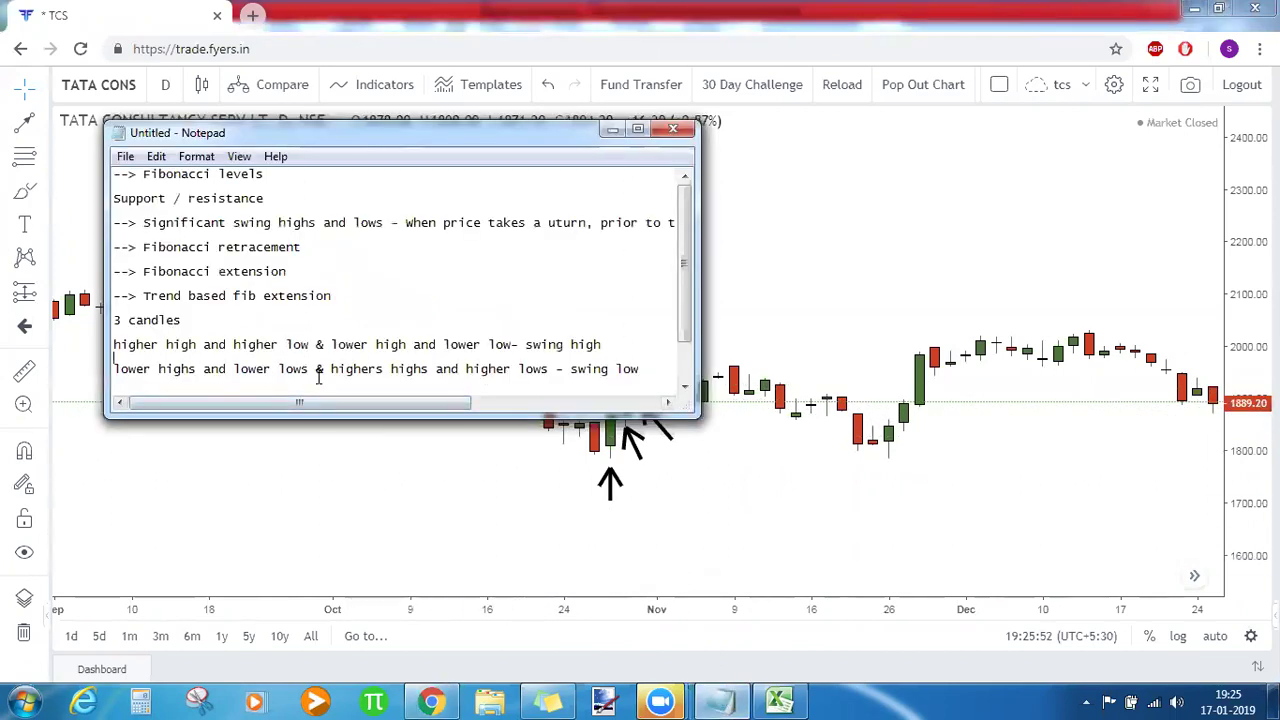
left_click_drag(311, 368, 108, 368)
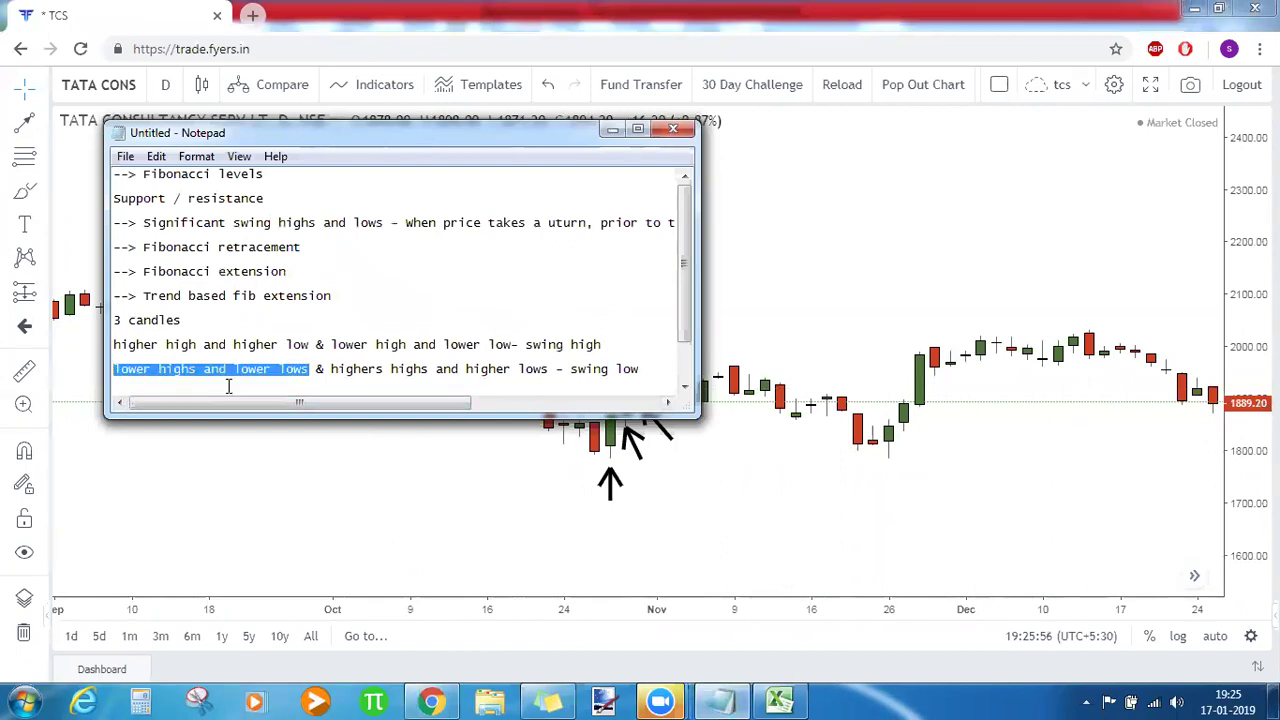
left_click(431, 477)
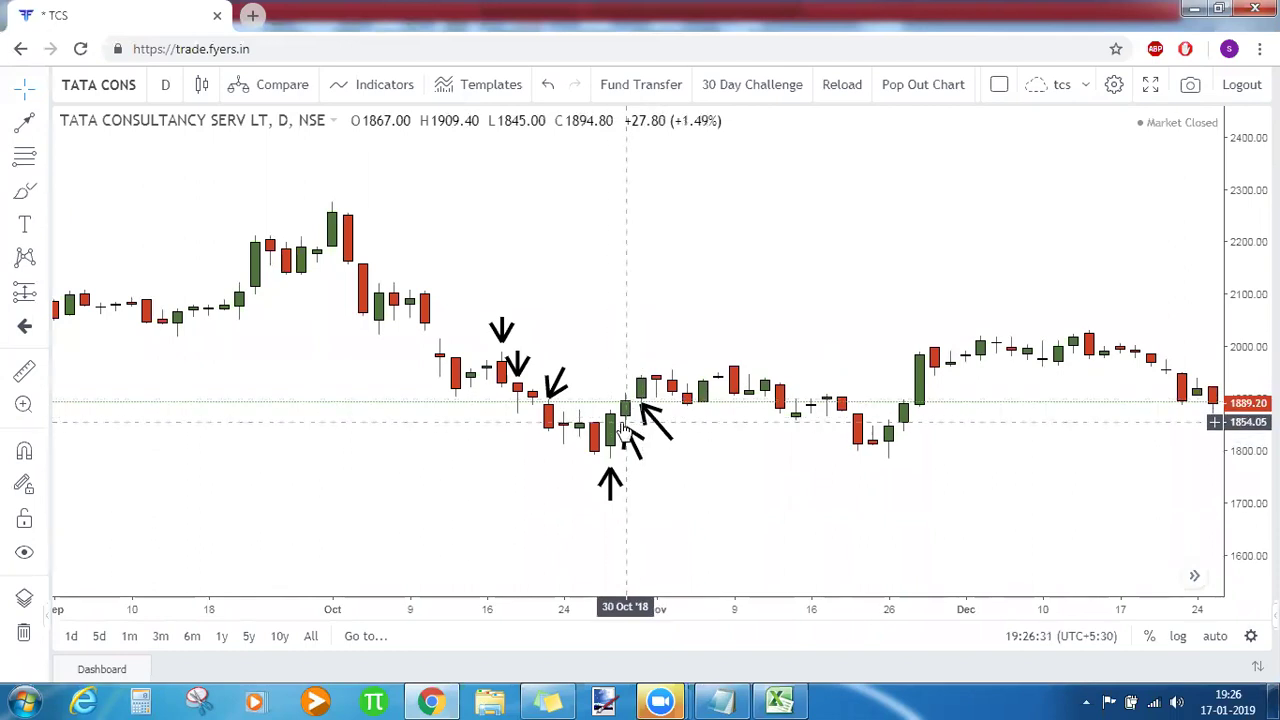
Highlight the swing low rule about lower and higher highs and lows in the Notepad notes, and return to the chart.
left_click(720, 700)
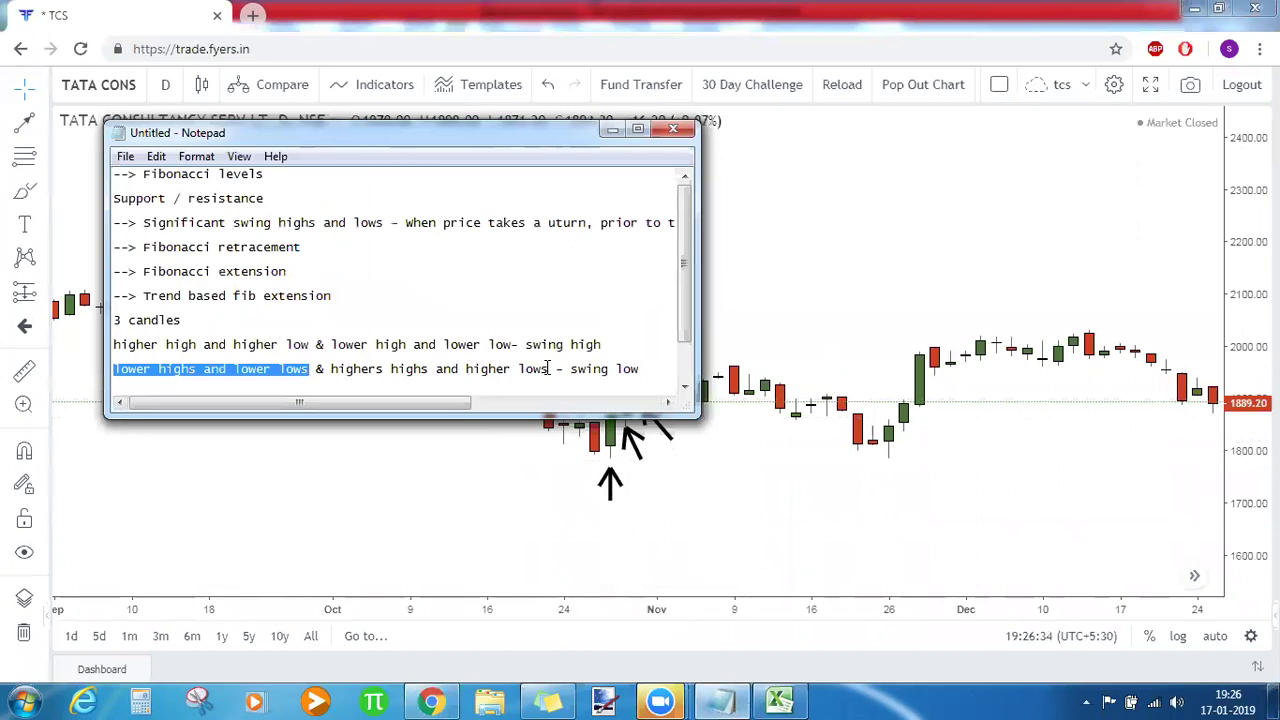
left_click_drag(547, 368, 113, 368)
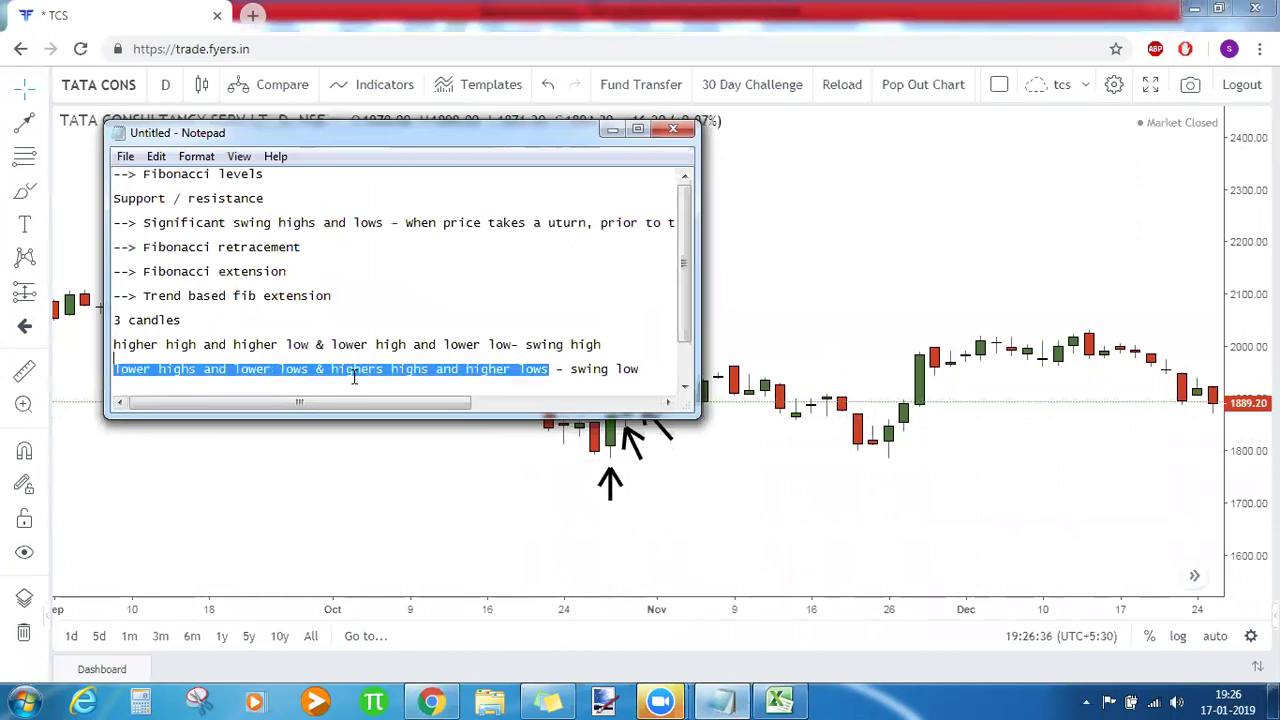
left_click(484, 511)
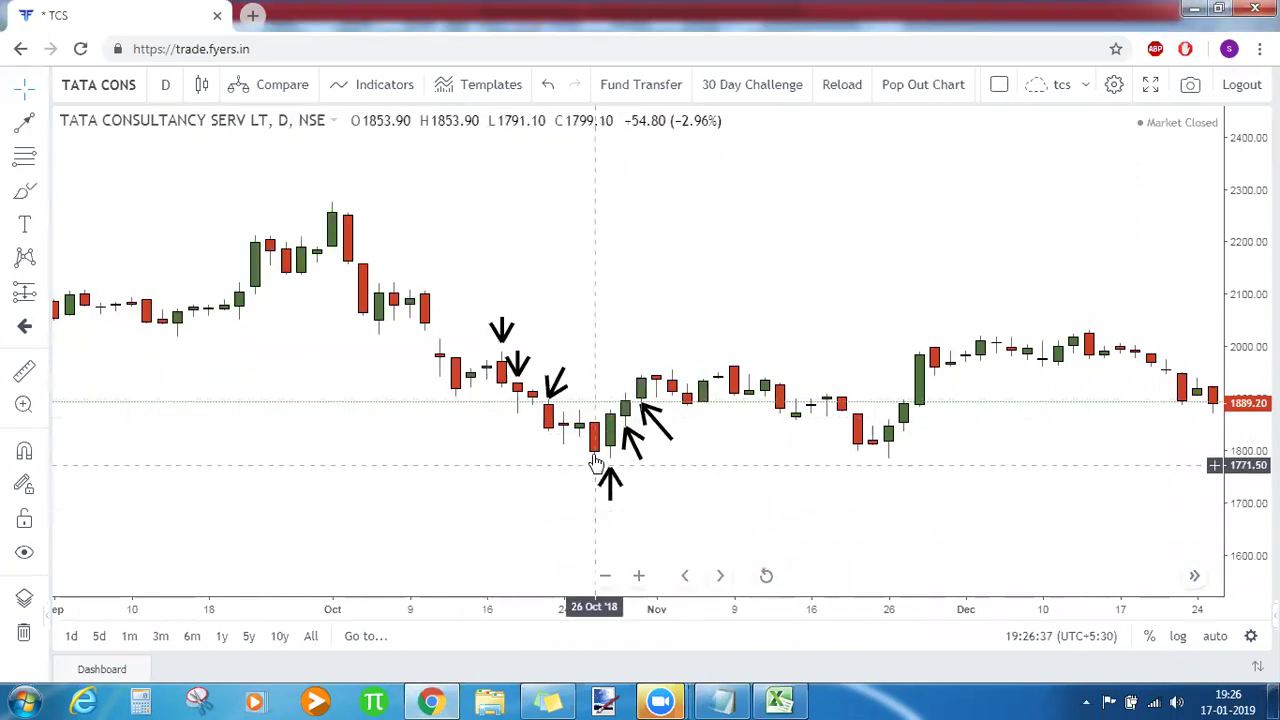
Draw a horizontal line at the late October low, about 1789, and label it "Swing Low" below the line.
left_click(595, 457)
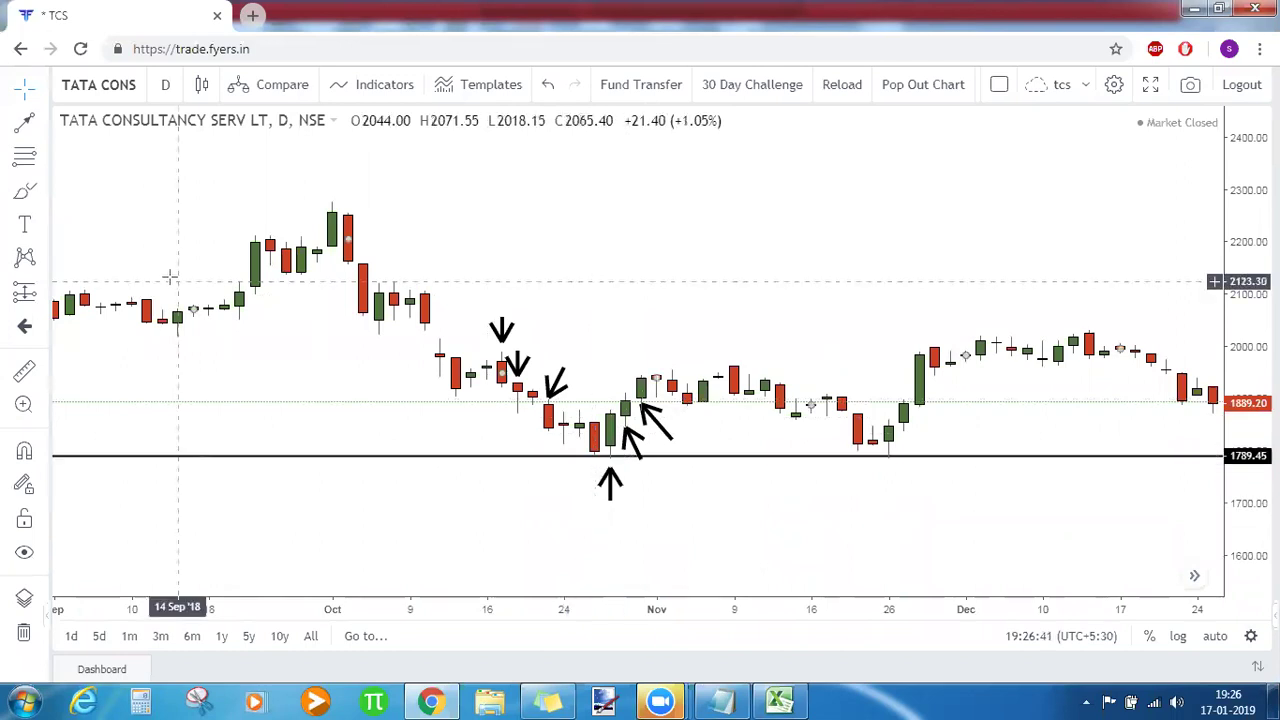
left_click(26, 226)
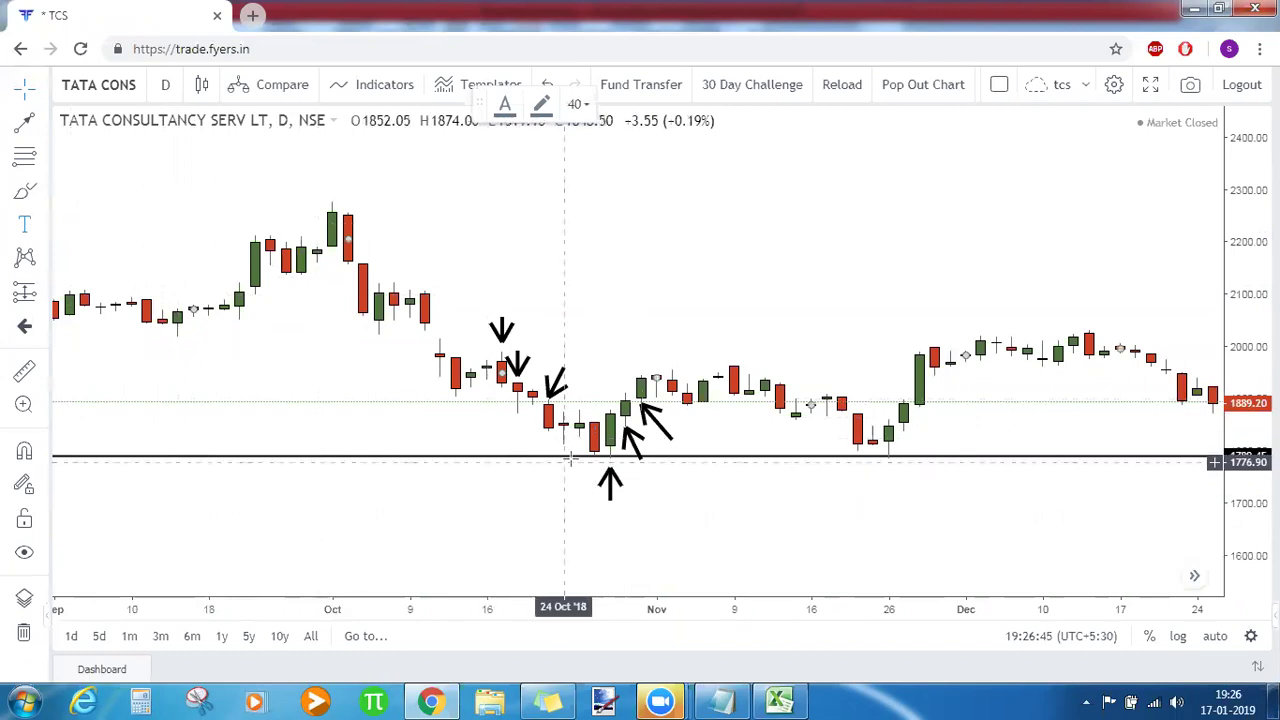
left_click(498, 478)
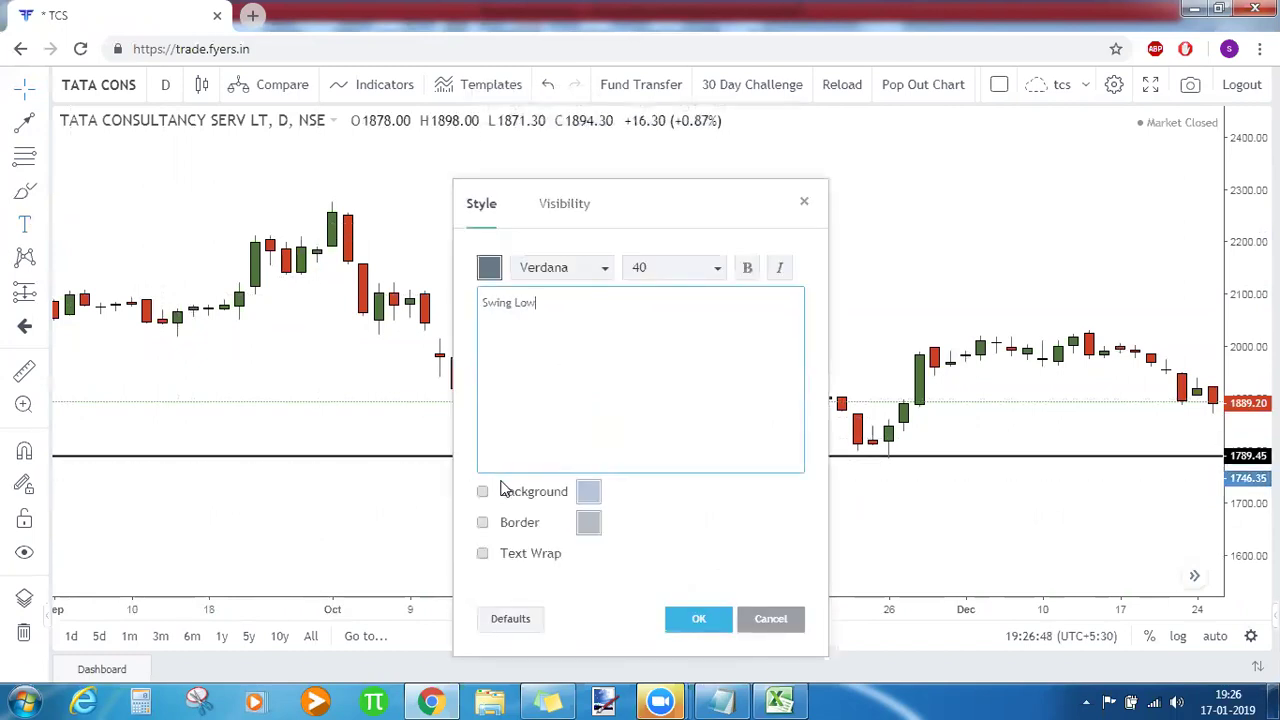
left_click(699, 619)
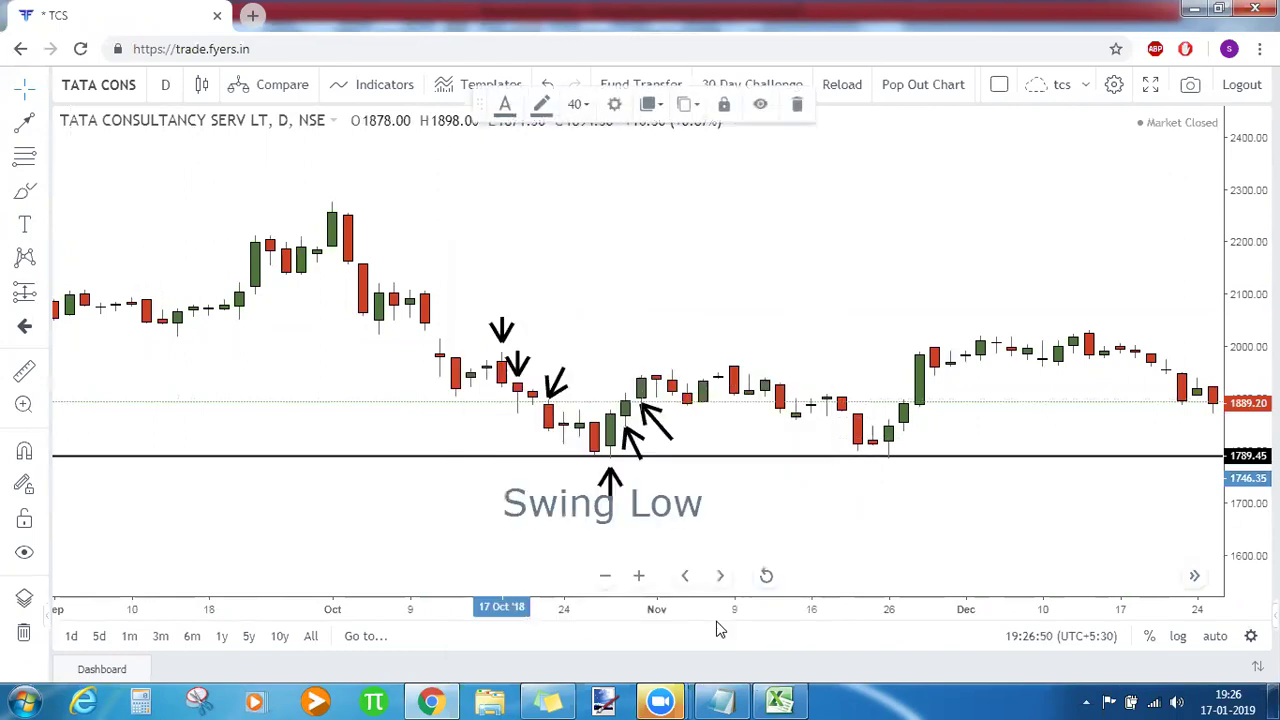
left_click(372, 200)
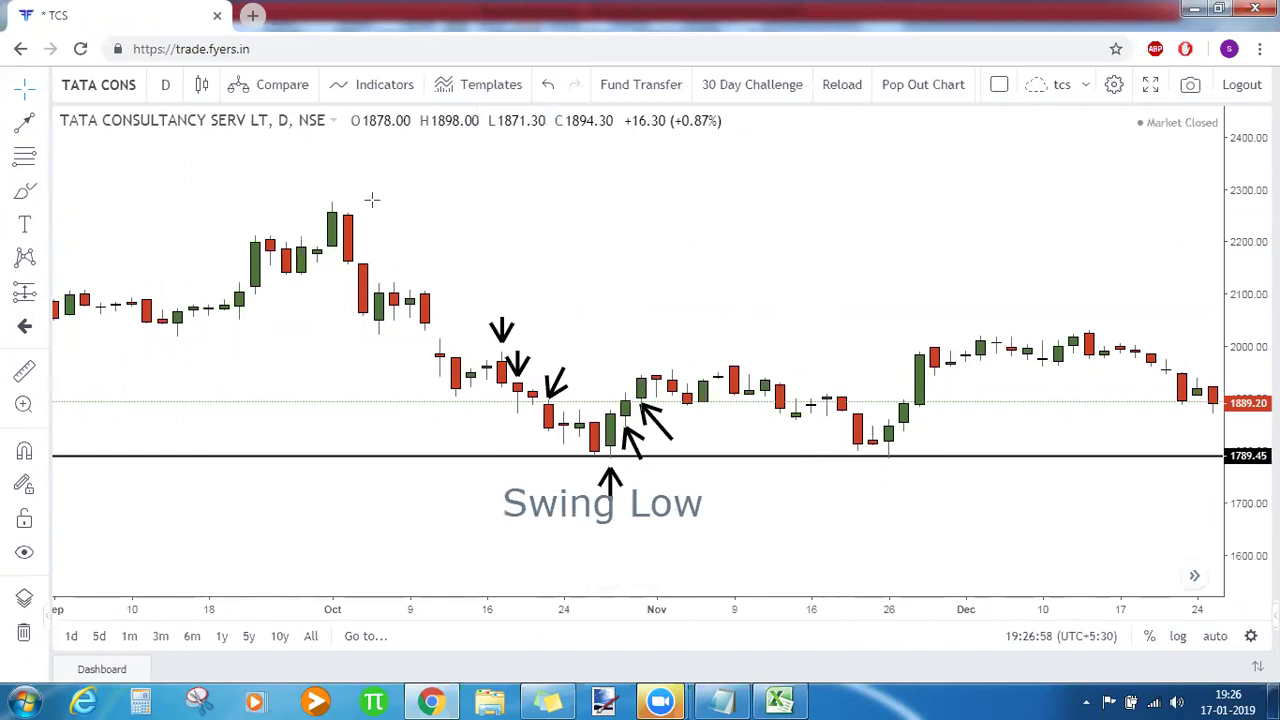
Draw a horizontal line at the 1 October high, about 2278, and place a "Swing High" label just above it.
left_click(337, 201)
left_click(26, 228)
left_click(325, 181)
type("Swing High")
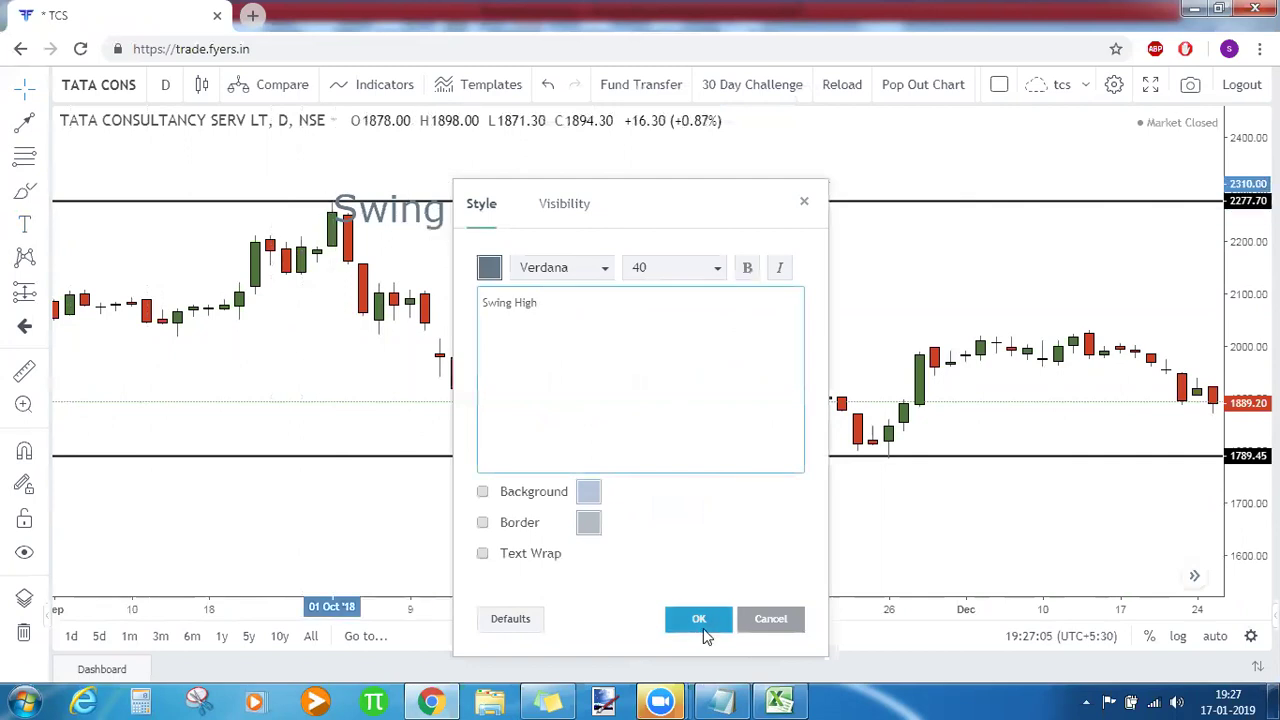
left_click(700, 620)
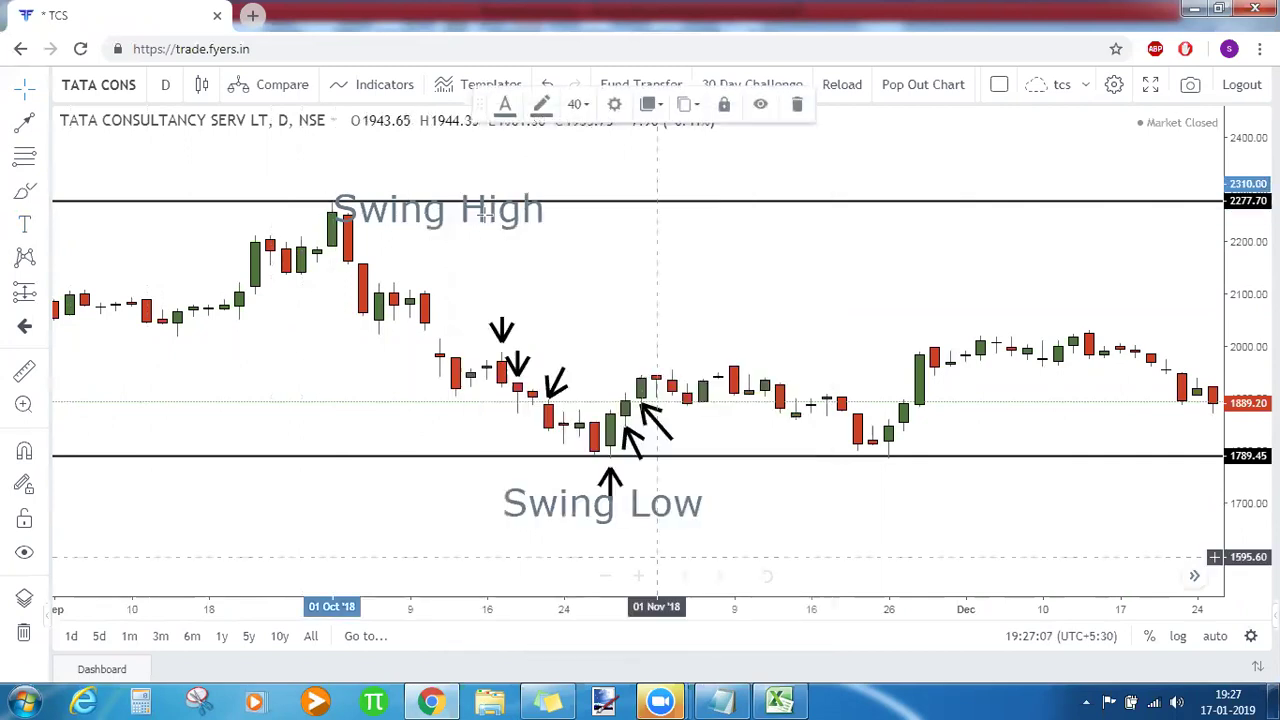
left_click_drag(487, 224, 442, 189)
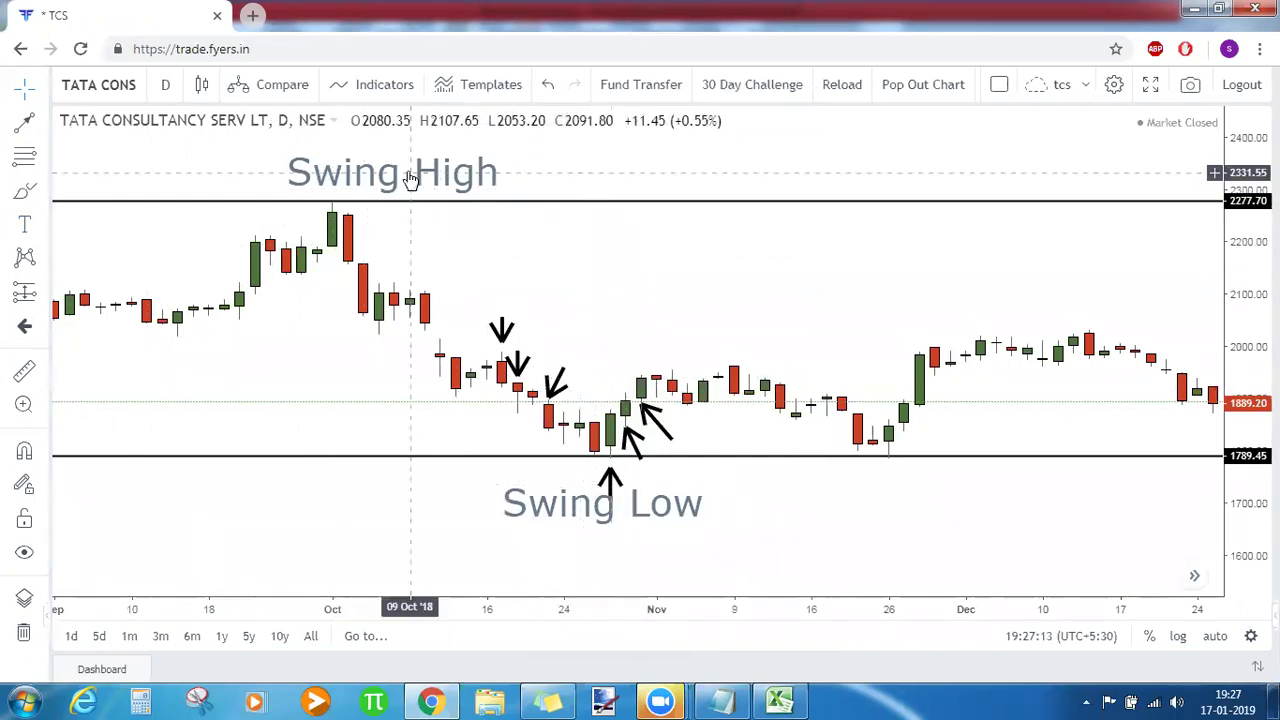
left_click_drag(318, 325, 523, 326)
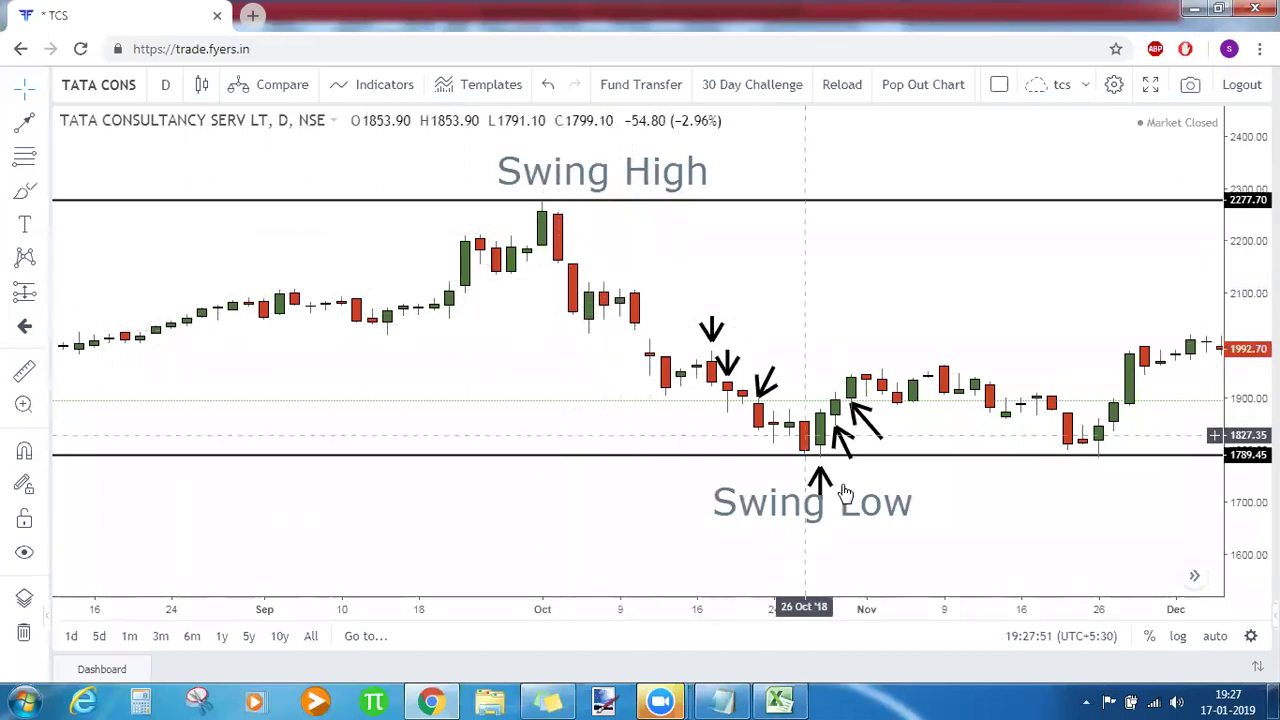
left_click(807, 456)
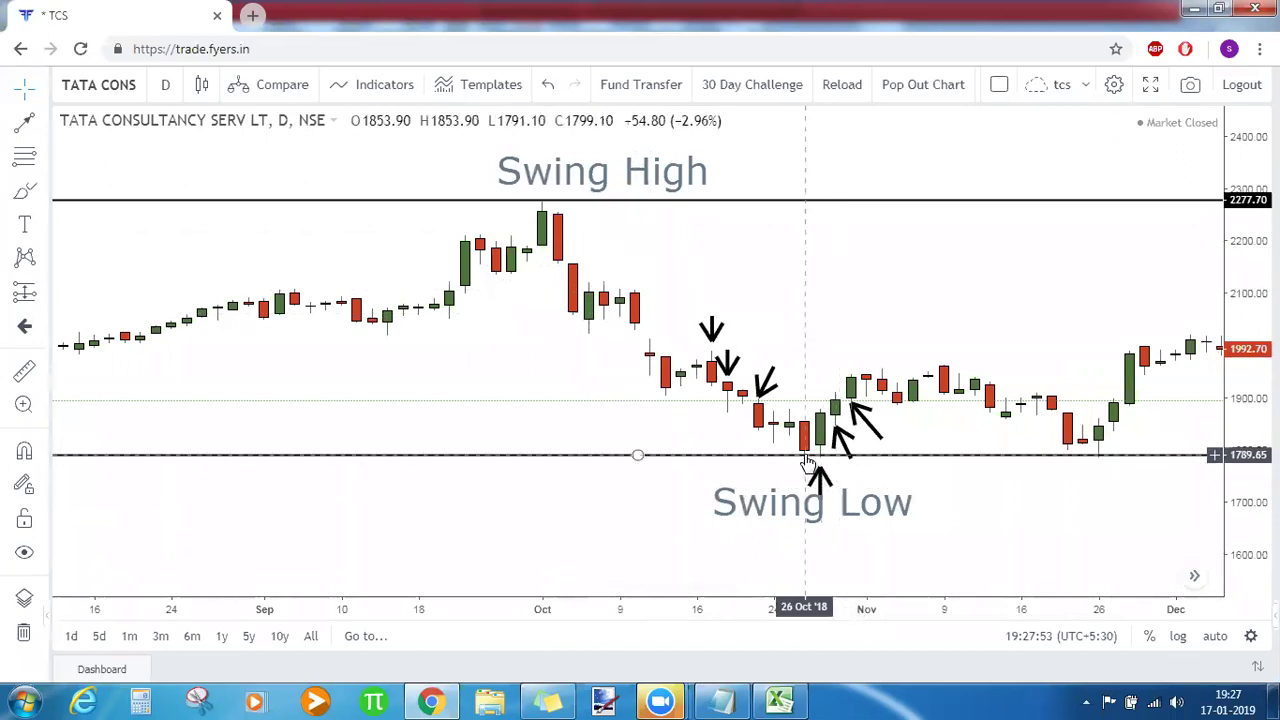
left_click_drag(805, 460, 804, 458)
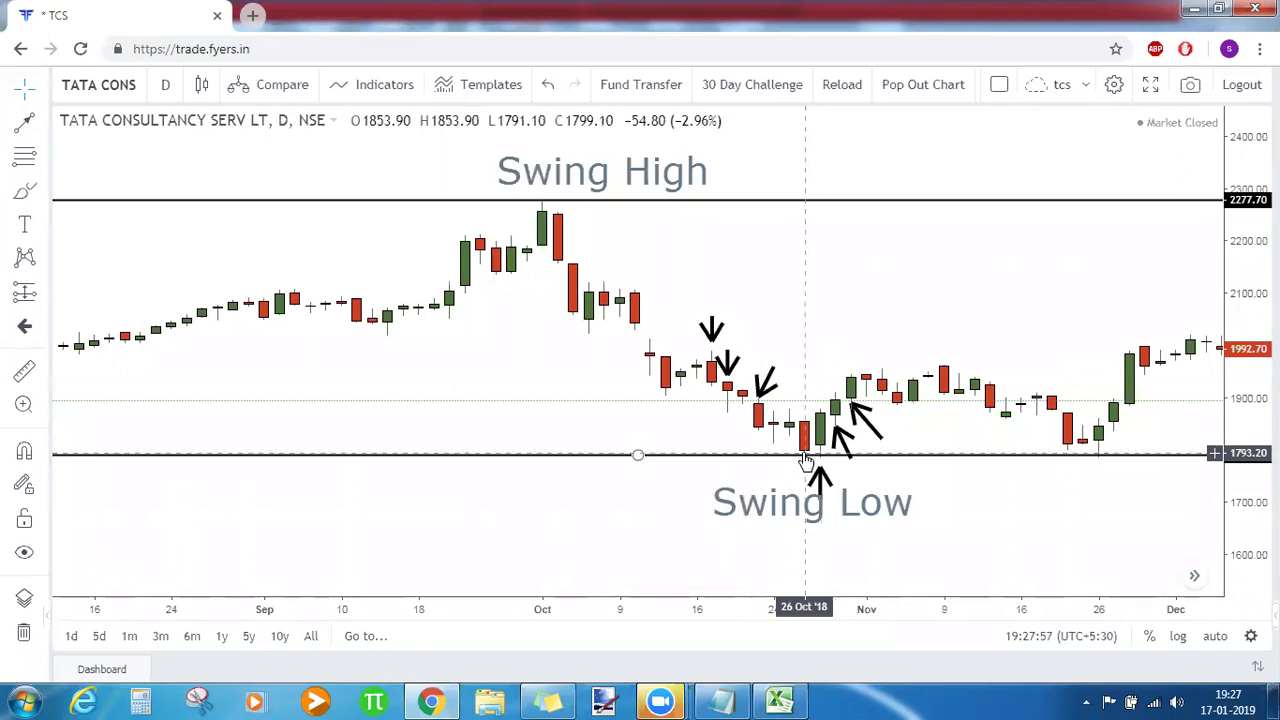
left_click_drag(806, 460, 823, 457)
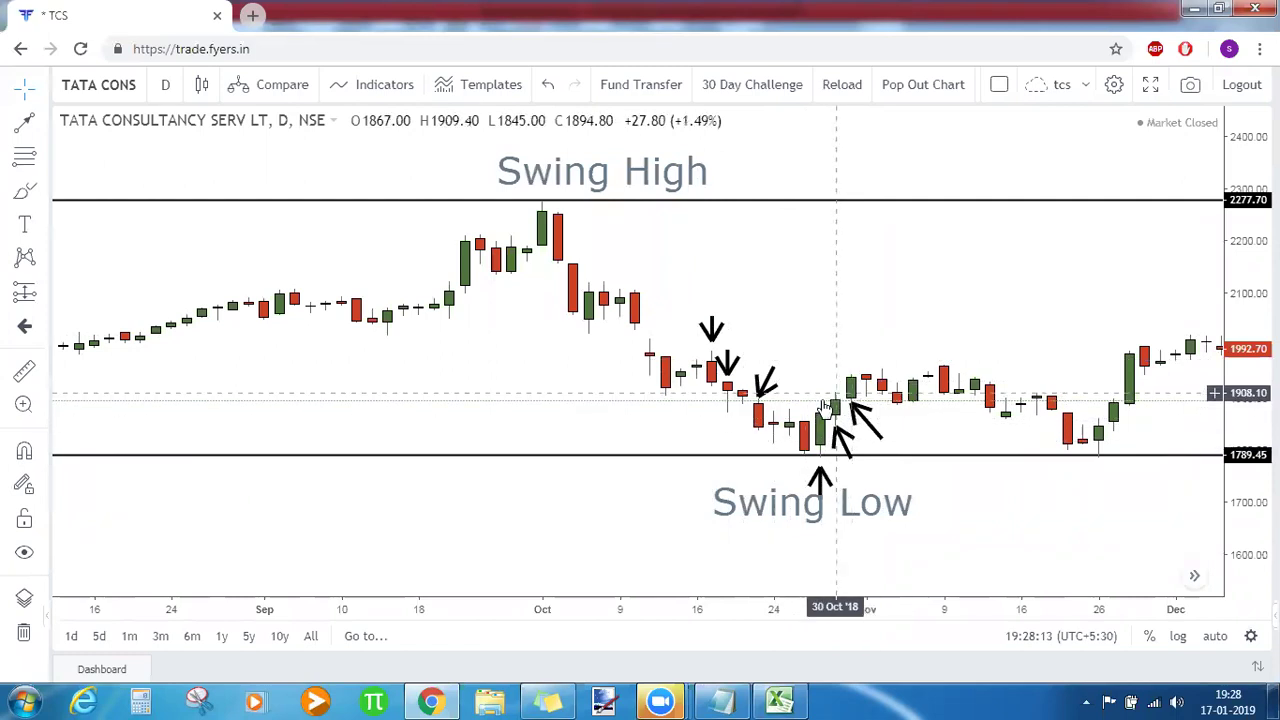
Switch to the Notepad notes and highlight the "Fibonacci levels" heading.
left_click(723, 700)
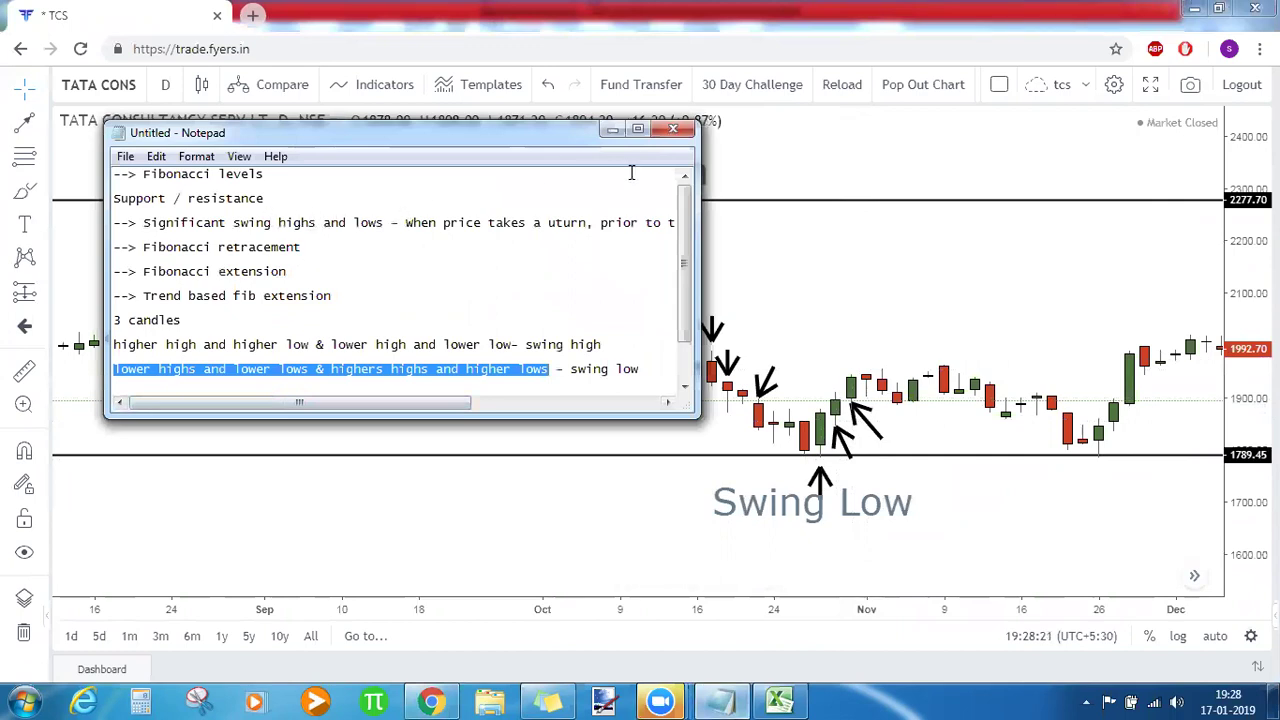
left_click(525, 224)
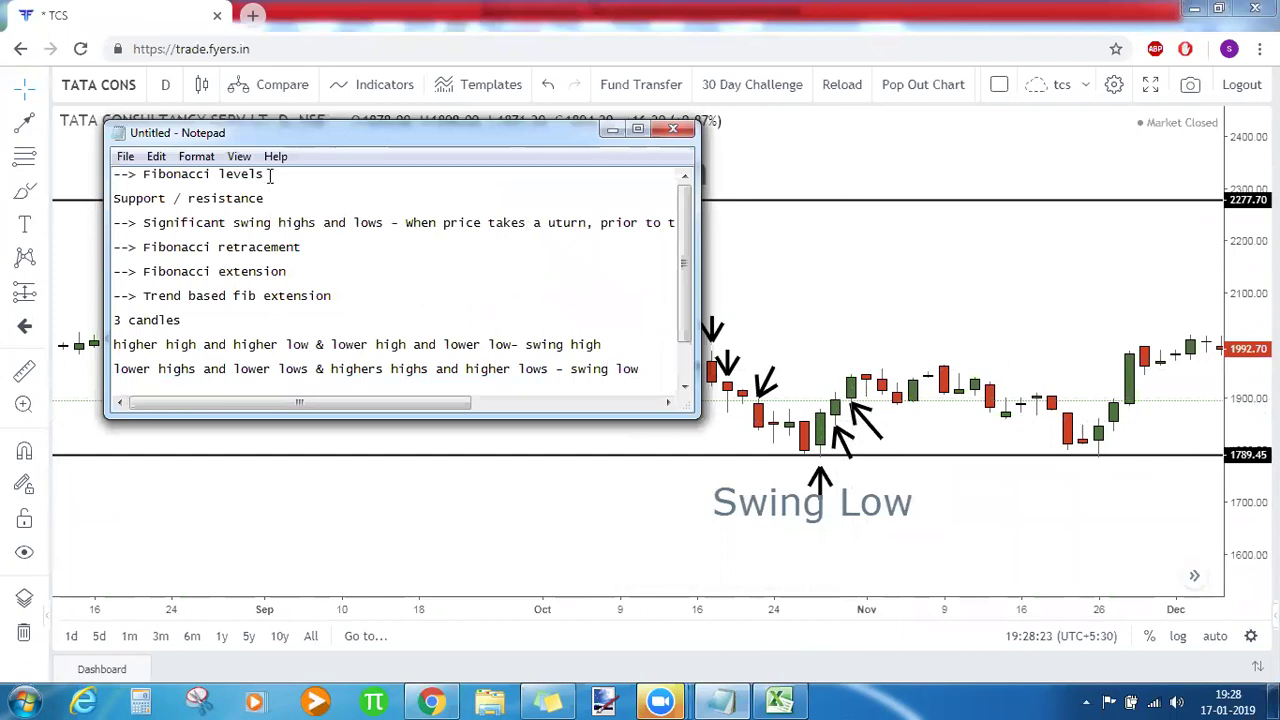
left_click_drag(275, 175, 113, 160)
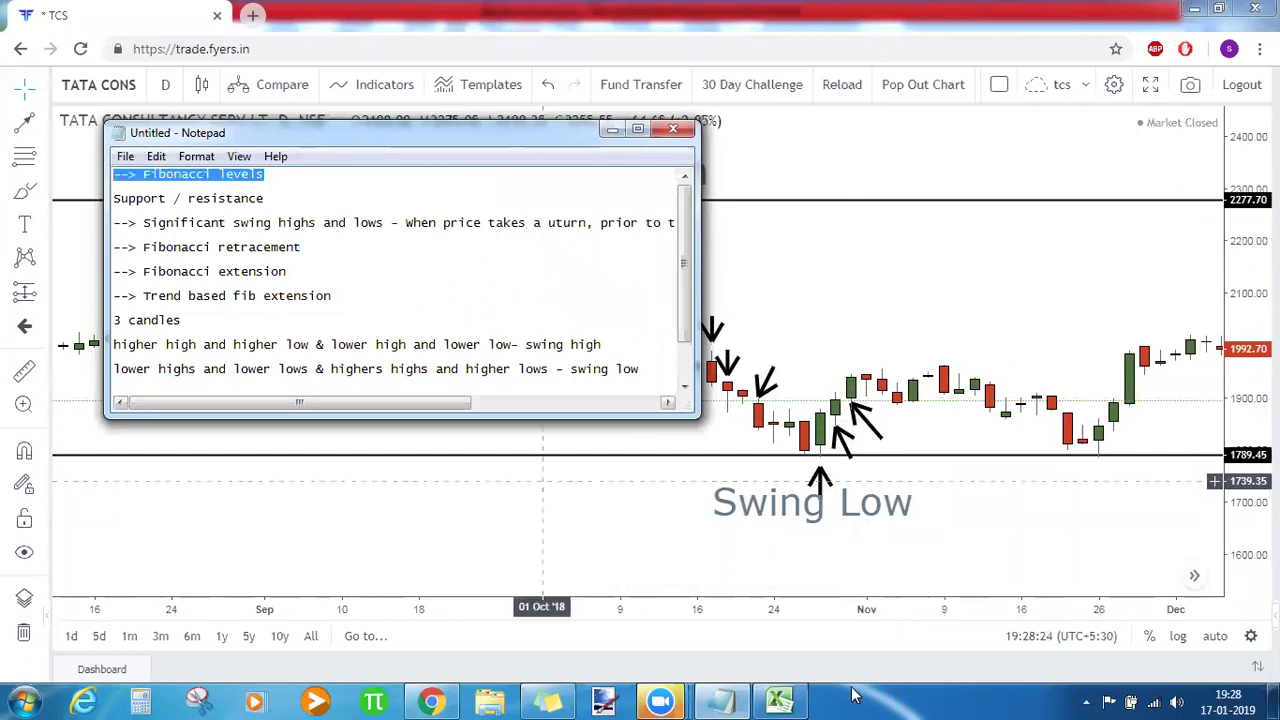
Switch to the fibonacci levels workbook in Excel and review the ratios in B7:B10, their labels and the level list in B16:B22.
left_click(780, 700)
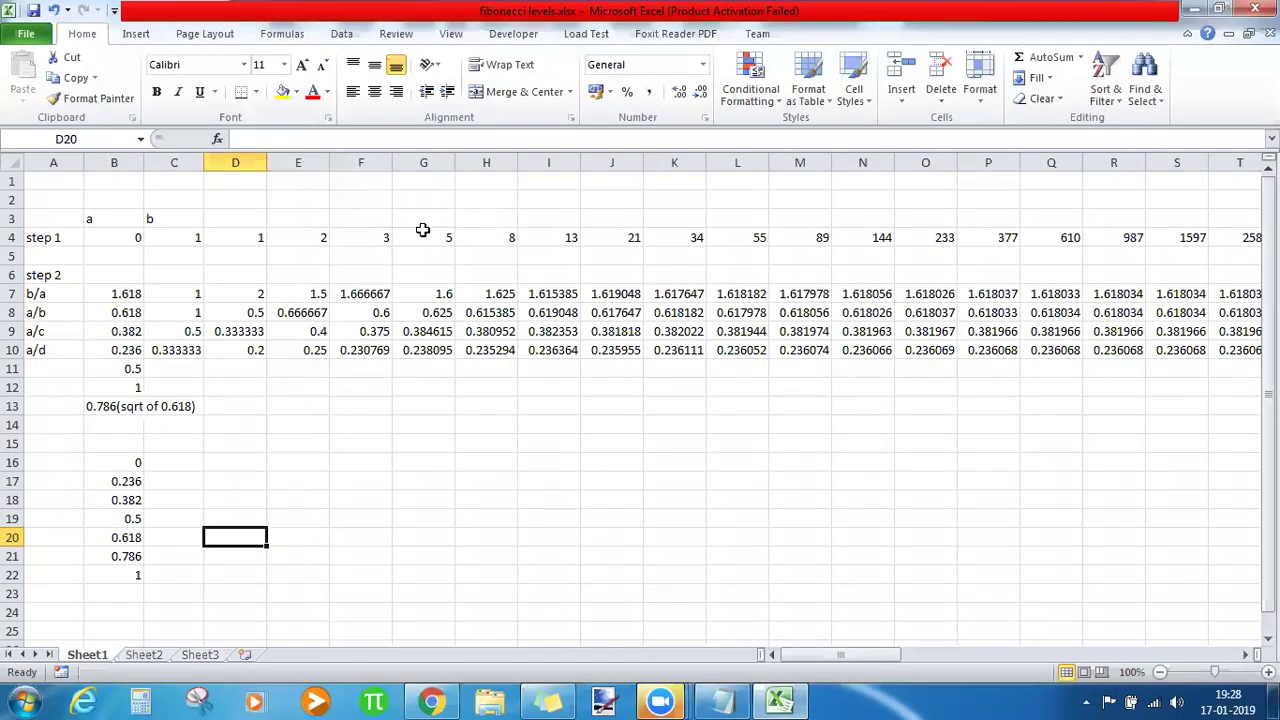
left_click(114, 289)
left_click_drag(112, 312, 114, 350)
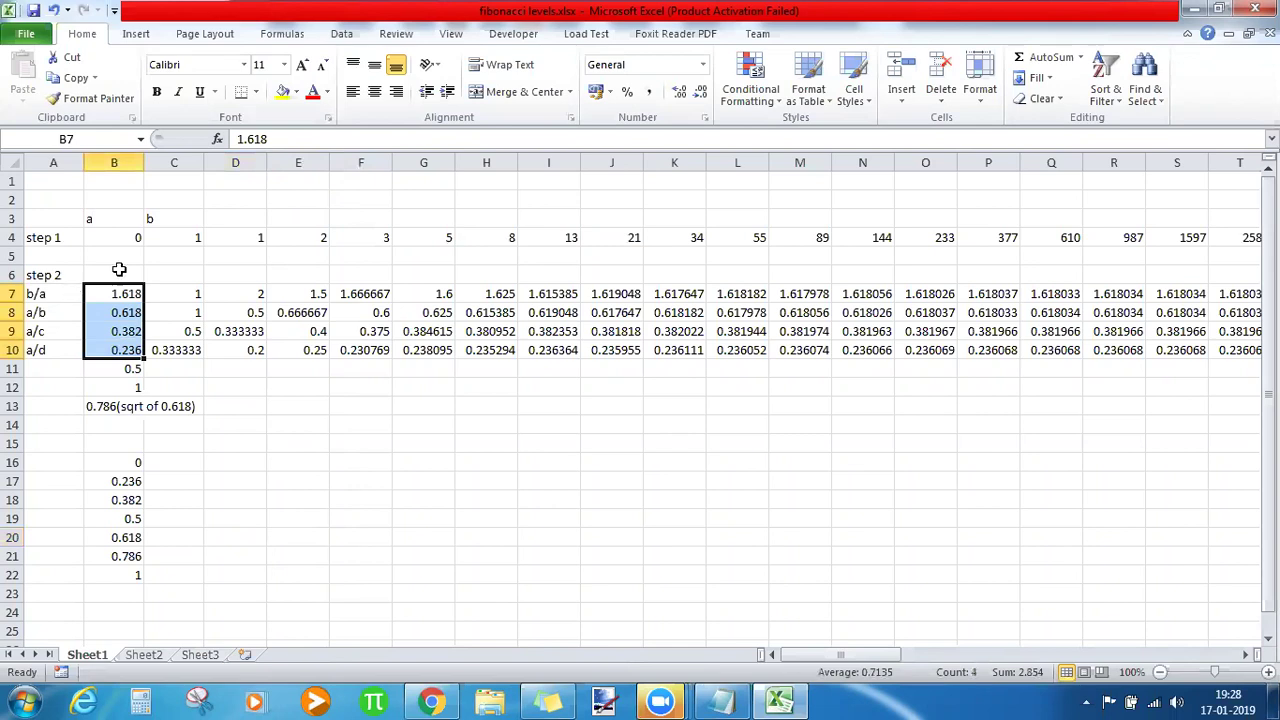
left_click(64, 312)
left_click(59, 331)
left_click(55, 350)
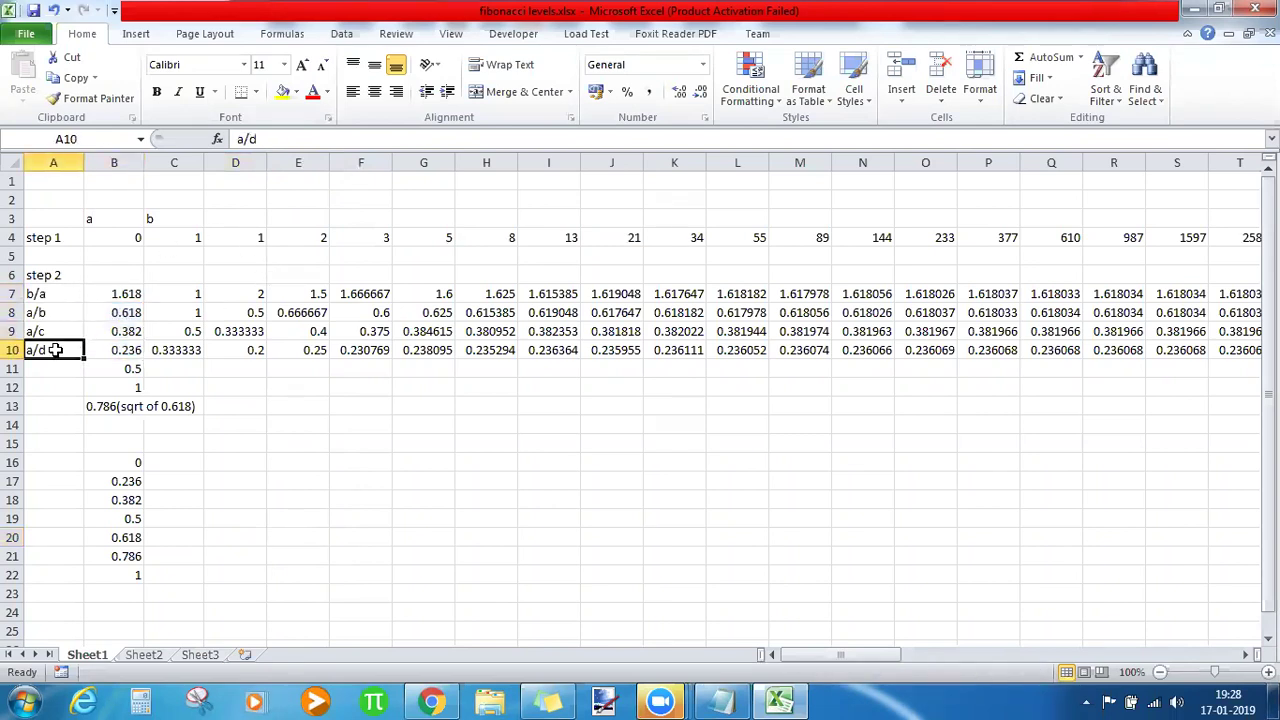
left_click_drag(122, 466, 124, 575)
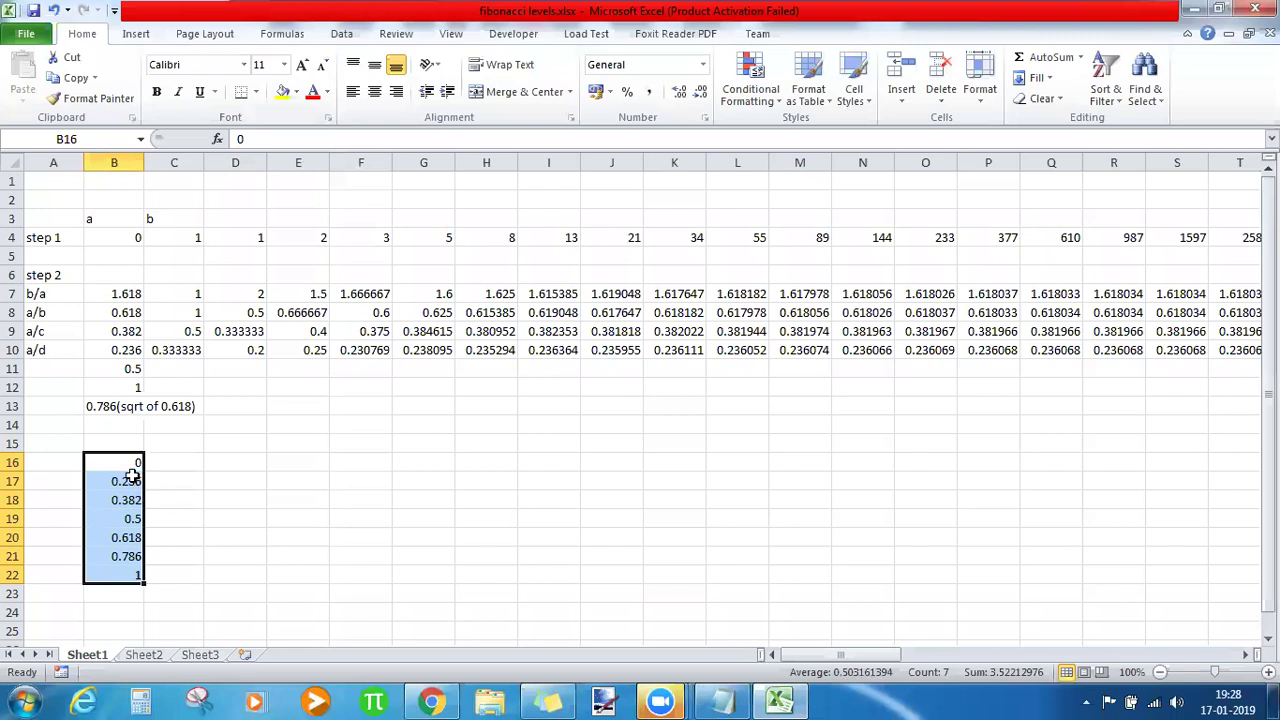
left_click(180, 591)
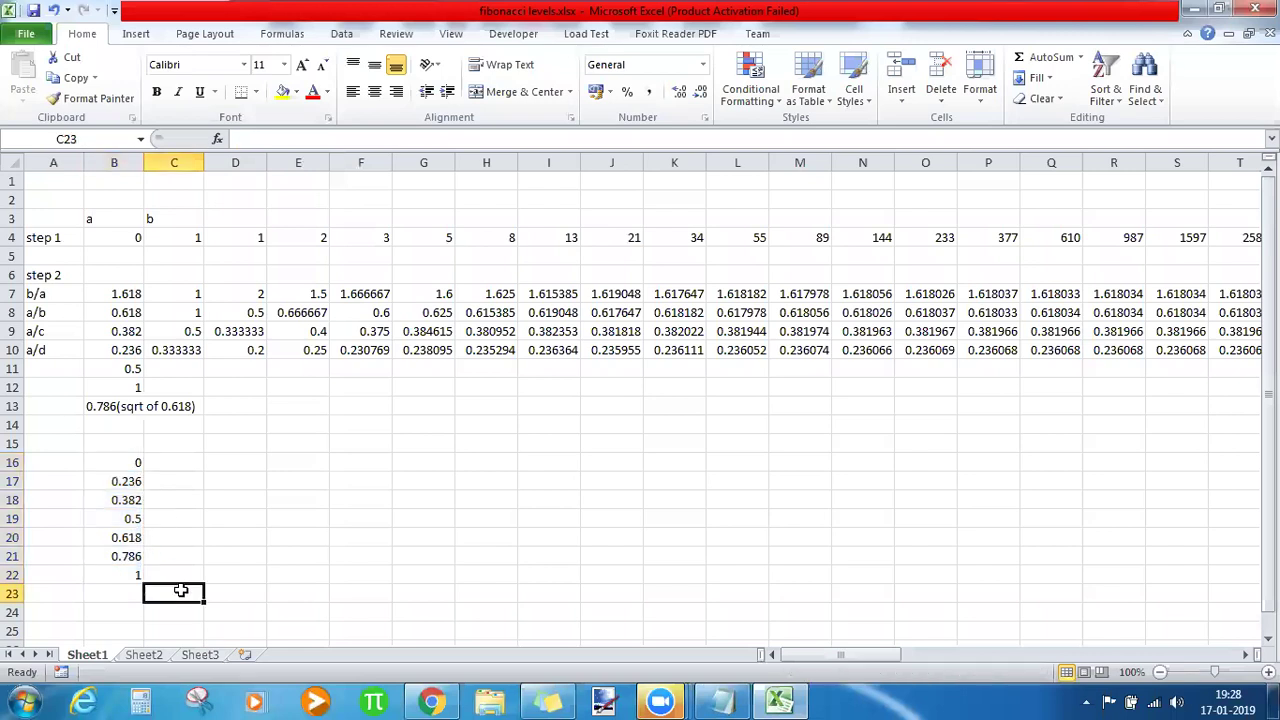
Highlight "Significant swing highs and lows" in the Notepad notes, and return to the chart in Chrome.
left_click(721, 700)
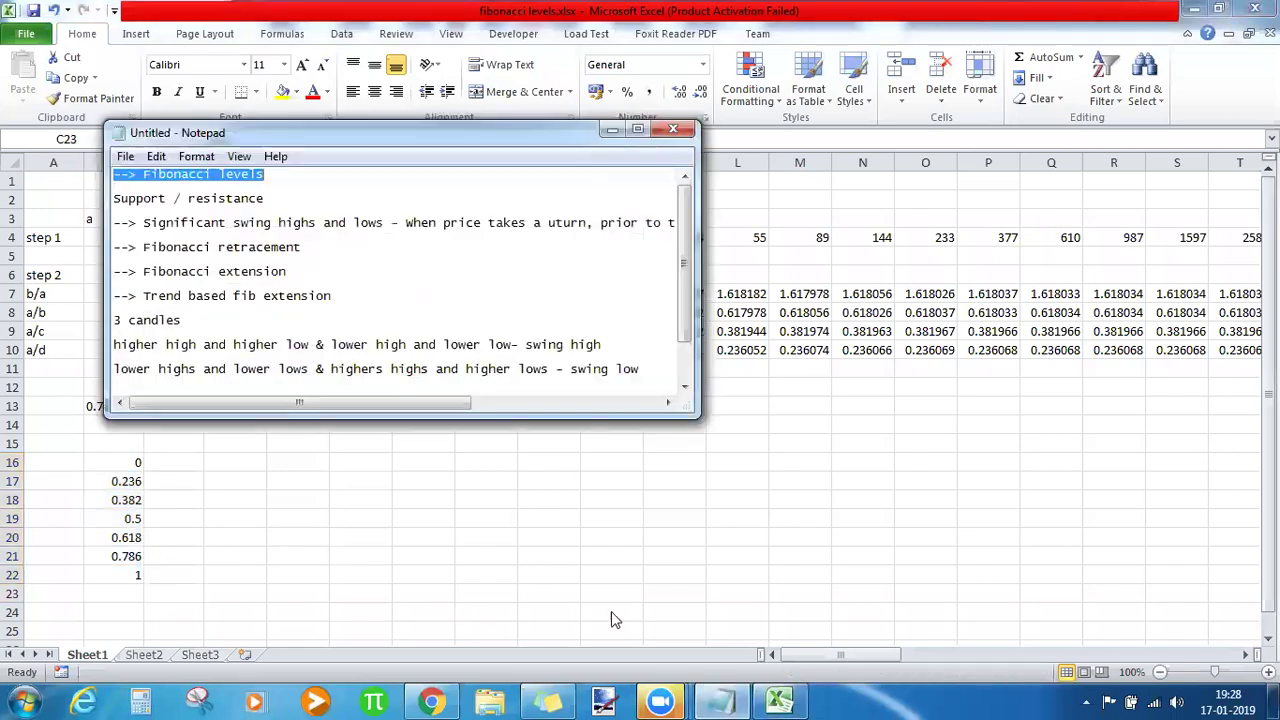
left_click_drag(384, 222, 137, 223)
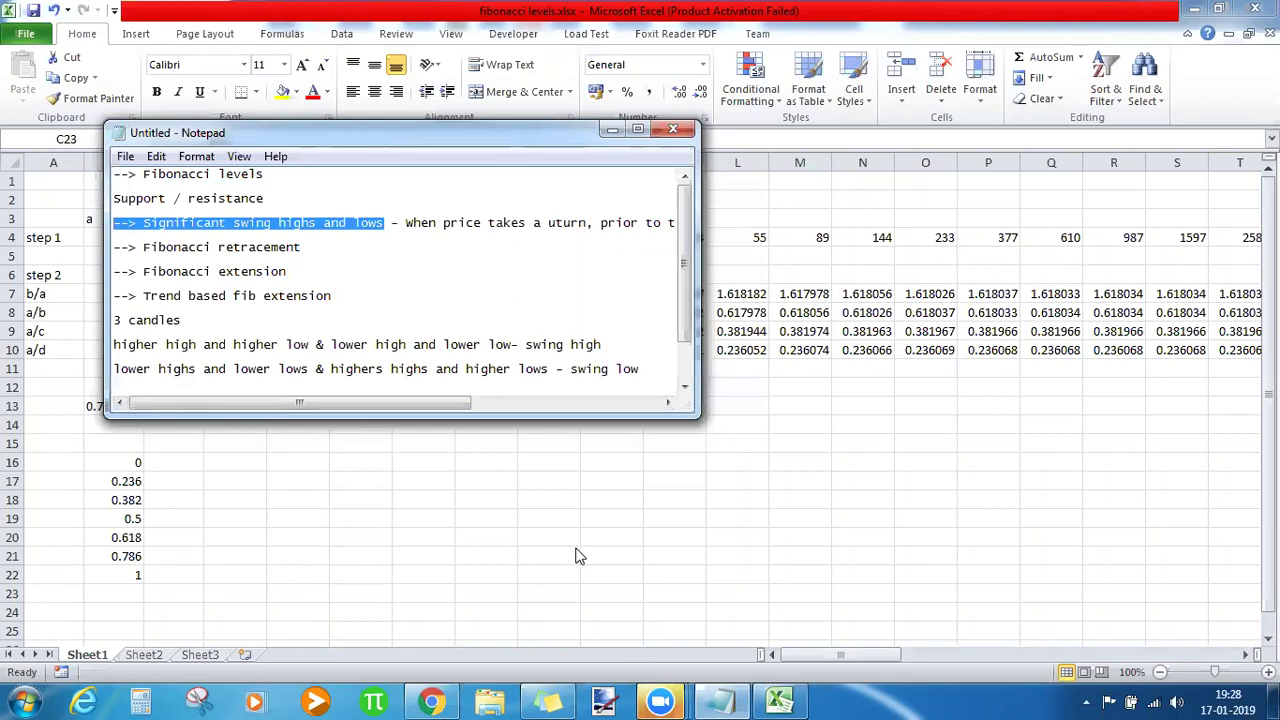
left_click(614, 344)
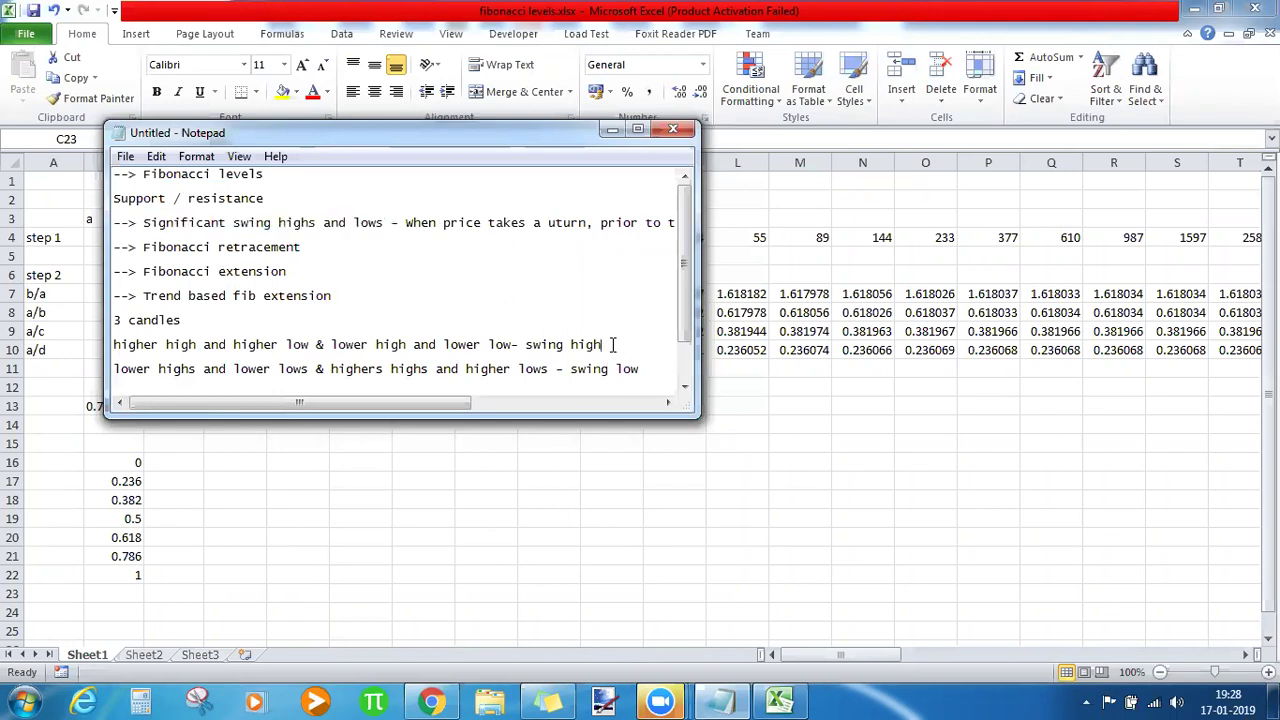
left_click(431, 703)
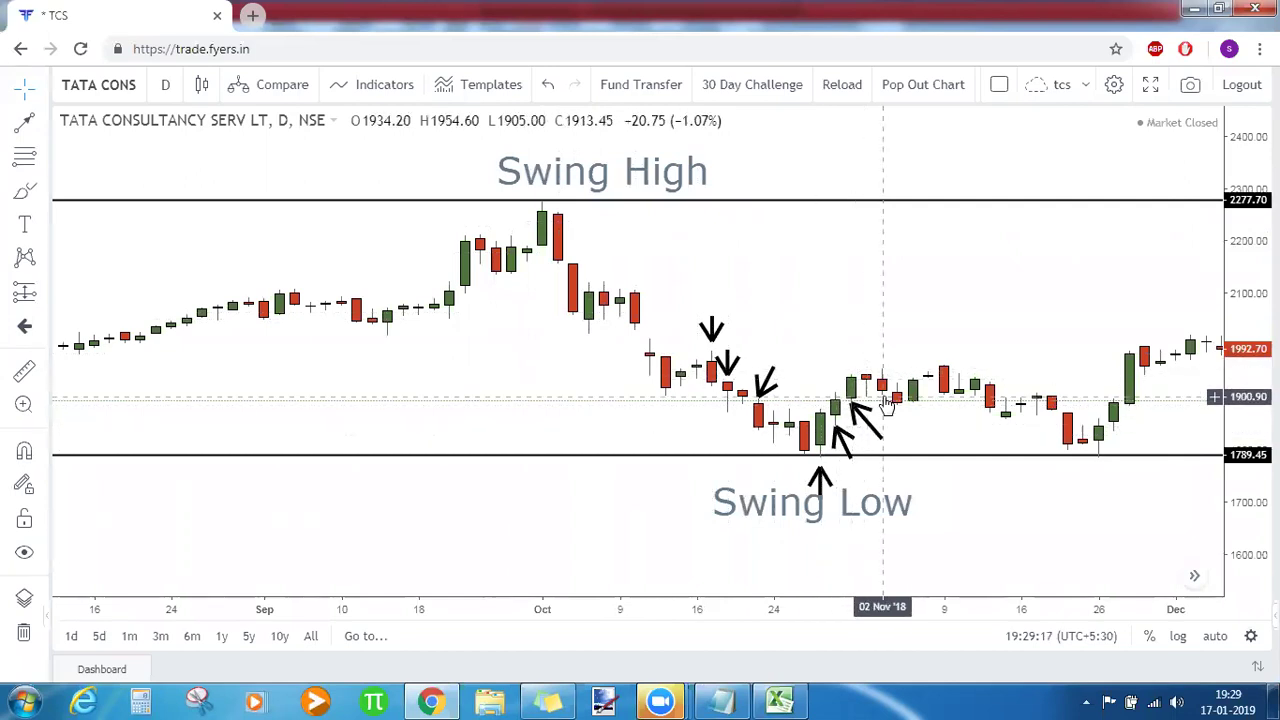
Maximize the Notepad notes and begin a new line with "From price" below the swing low rule, leaving blank lines above it.
left_click(733, 700)
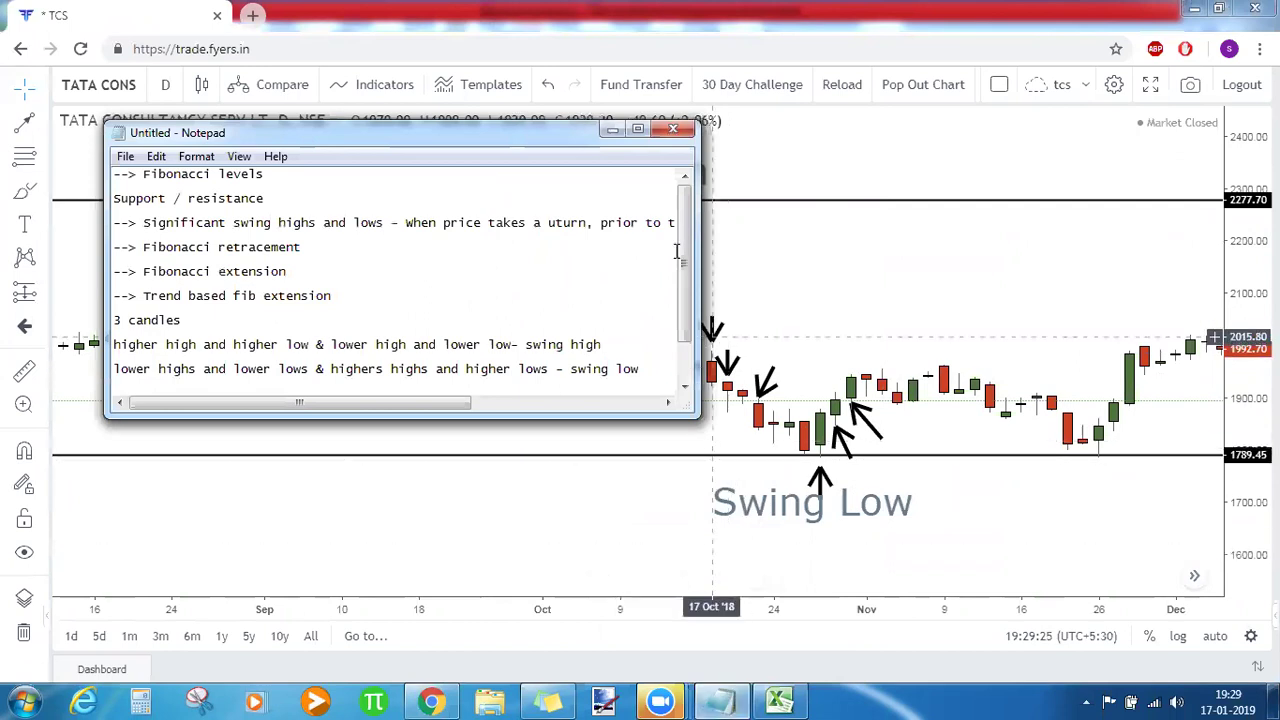
left_click(638, 131)
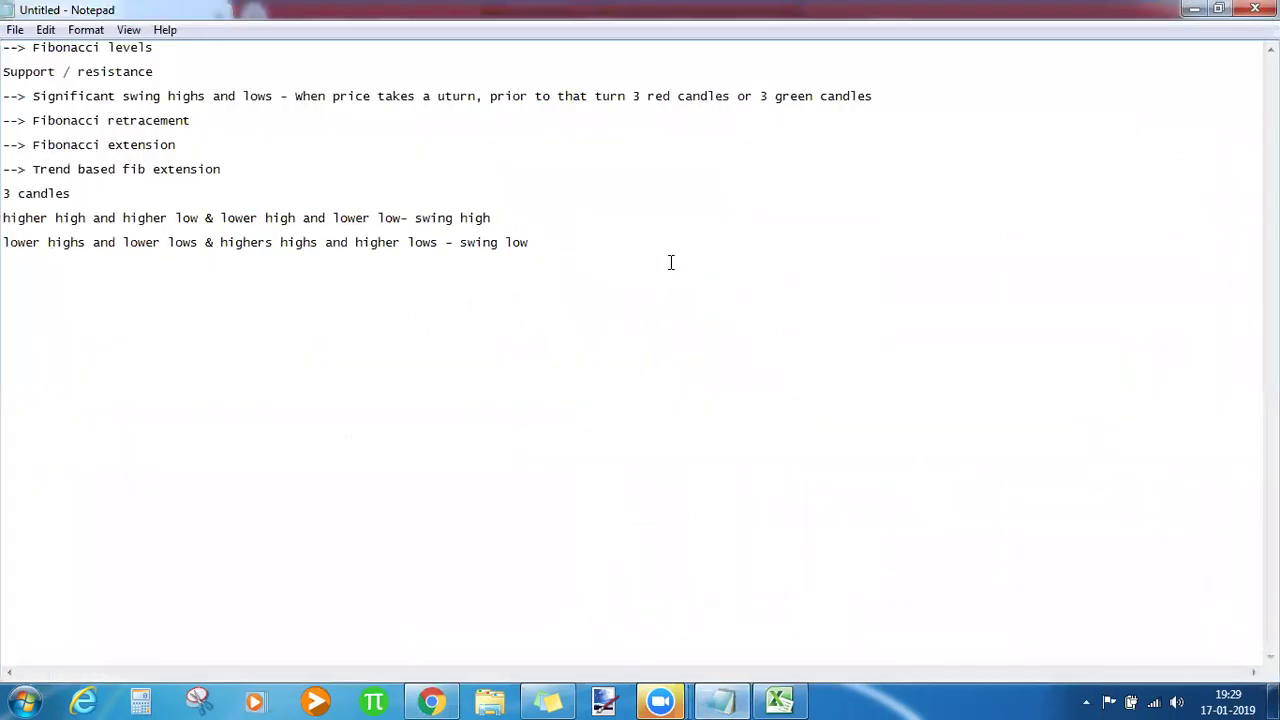
key("Return")
key("Return")
type("From price")
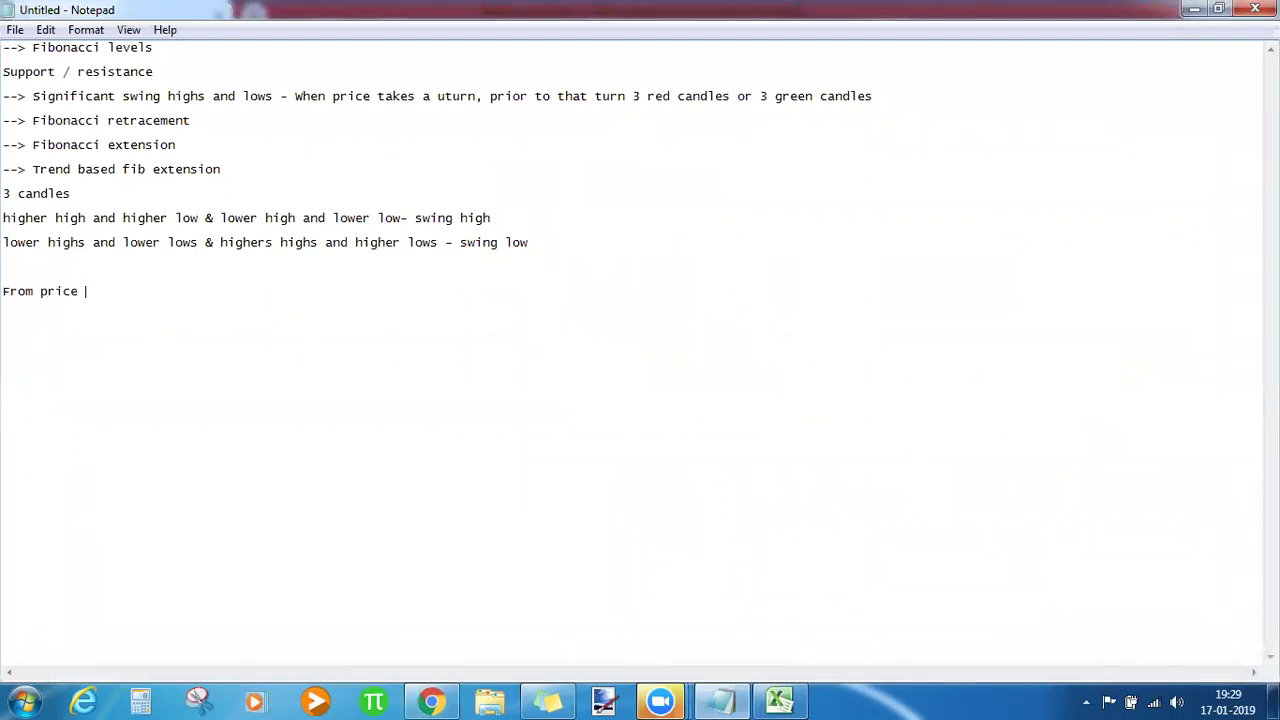
key("Home")
key("Return")
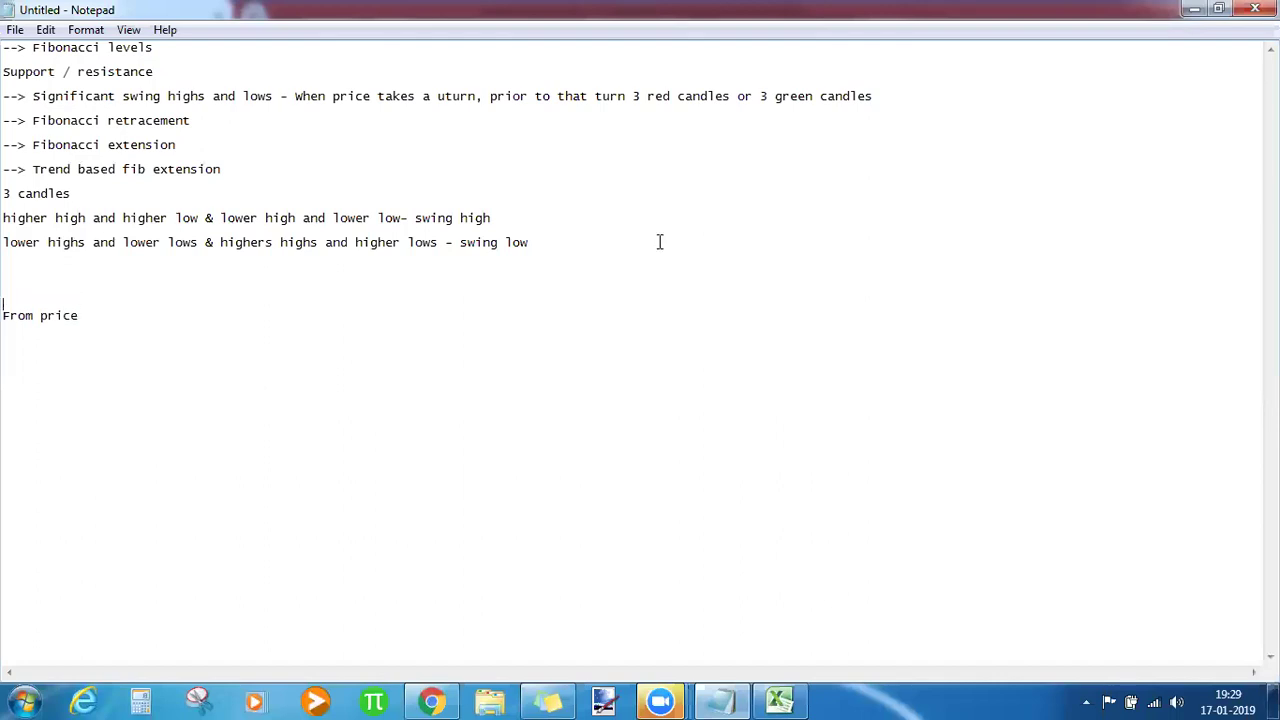
Add the heading lines "Retracement - Bullish & Bearish" and "BUllish Retracement" above the "From price" line.
type("Retracement - Bullish & Be")
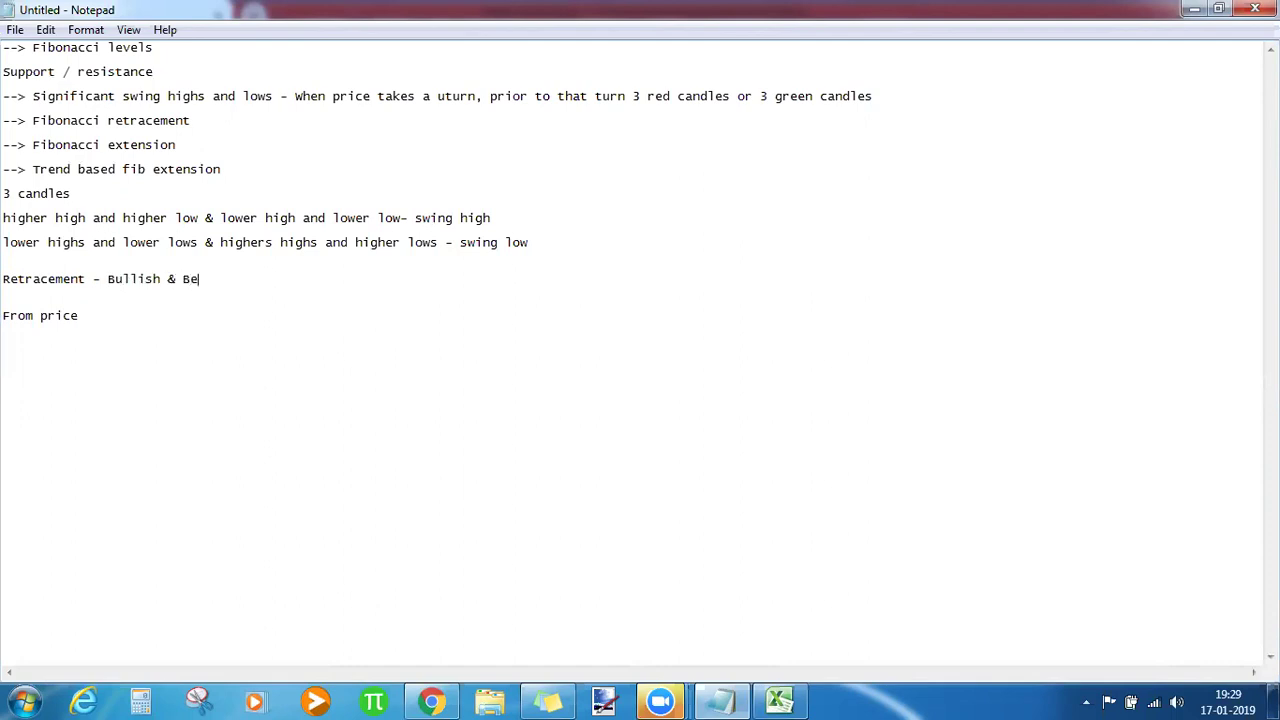
type("arish")
key("Return")
type("Bullish")
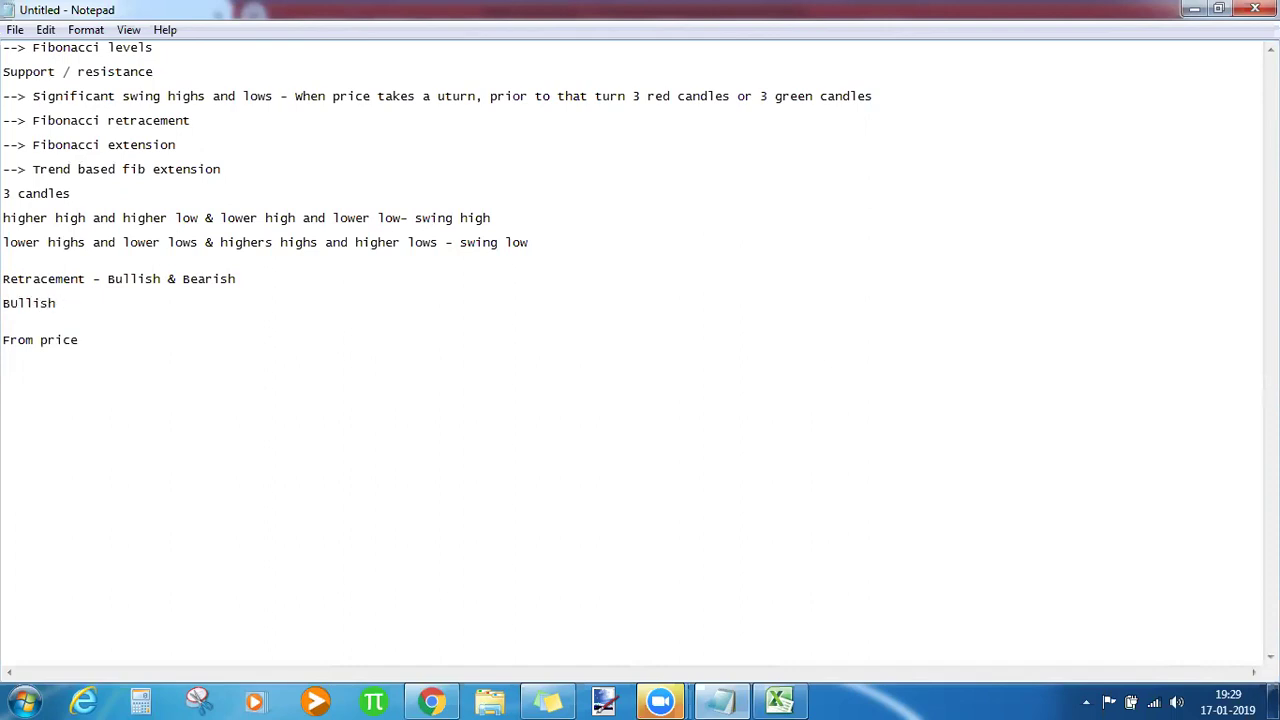
type(" Retracement")
Complete the line below the "BUllish Retracement" heading as "From price point A - it went up and faced resistance near price point B -".
key("Down")
type("From price point a")
key("BackSpace")
key("BackSpace")
type("A - it went")
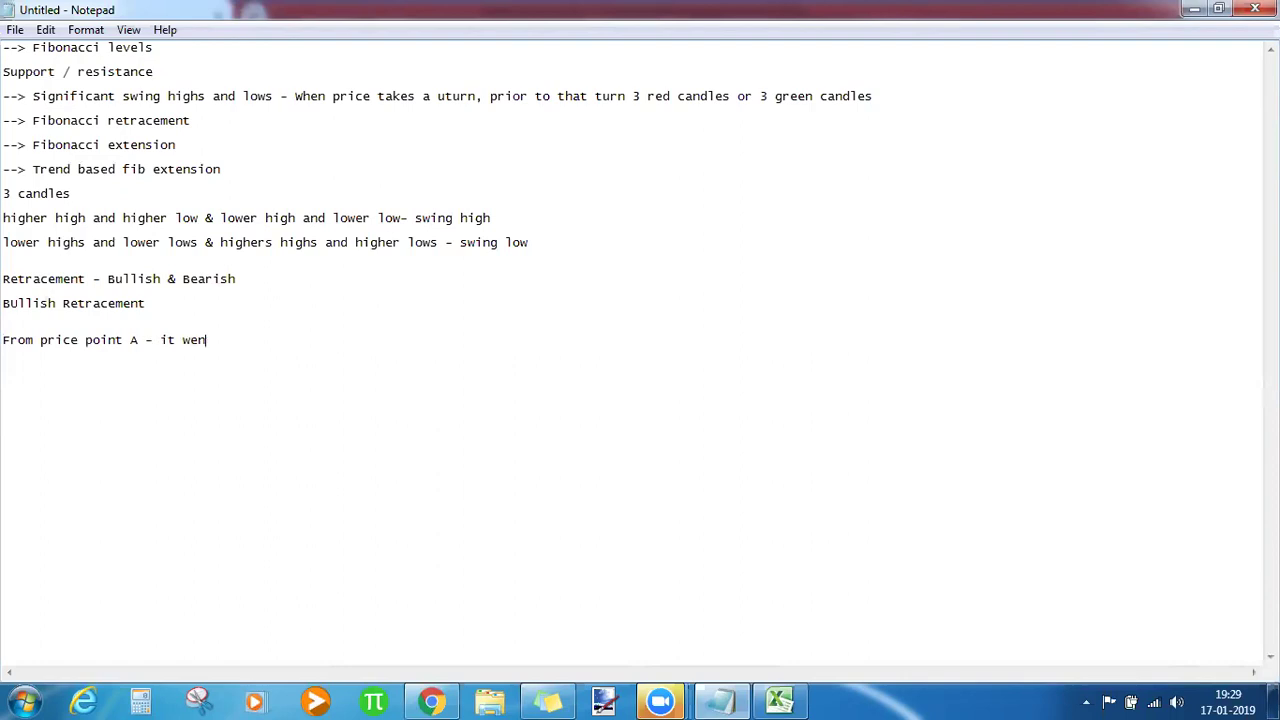
type(" up and faced resistance near price point B -")
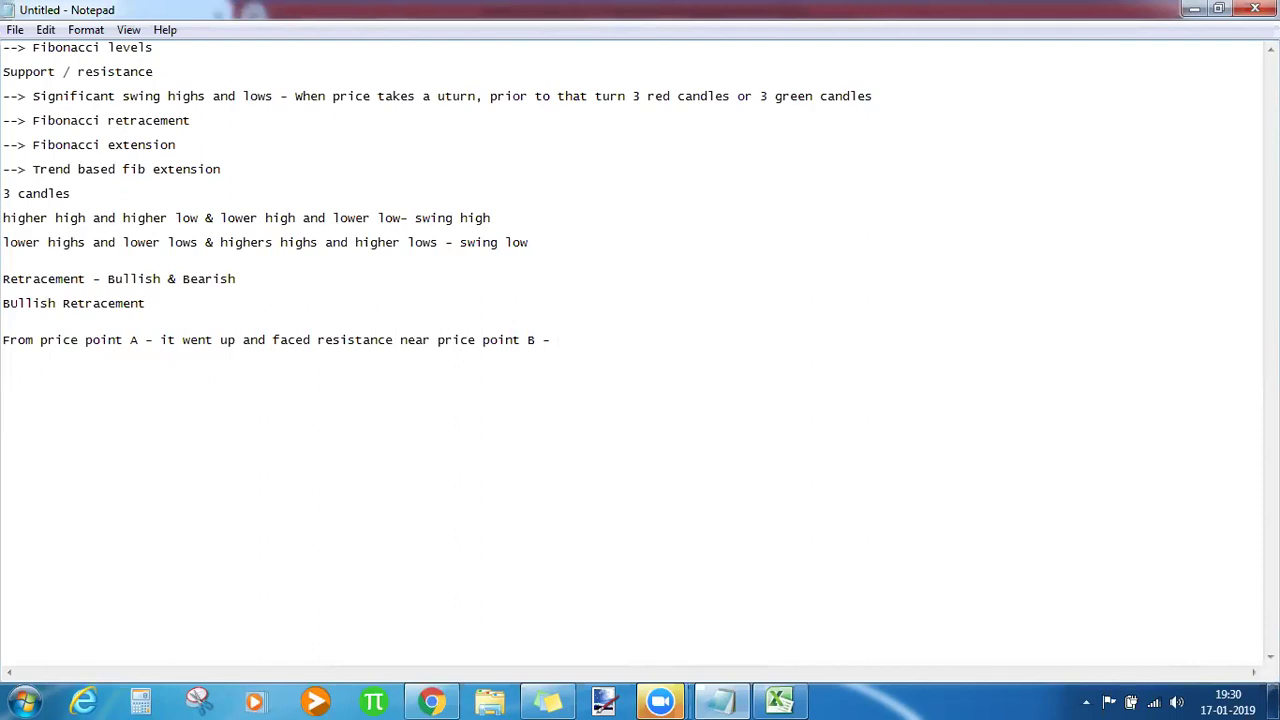
Add the heading "Bearish Retracement" below the price point line, leaving a blank line between them.
double_click(42, 284)
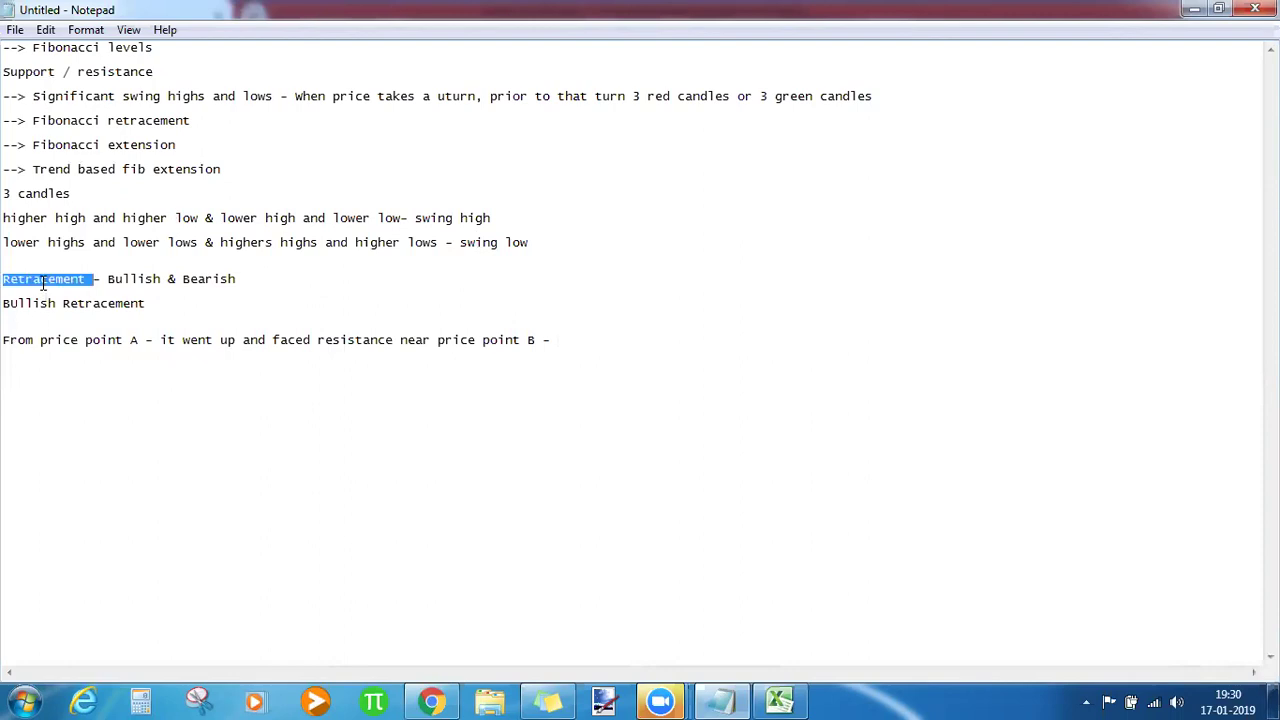
left_click_drag(8, 304, 153, 309)
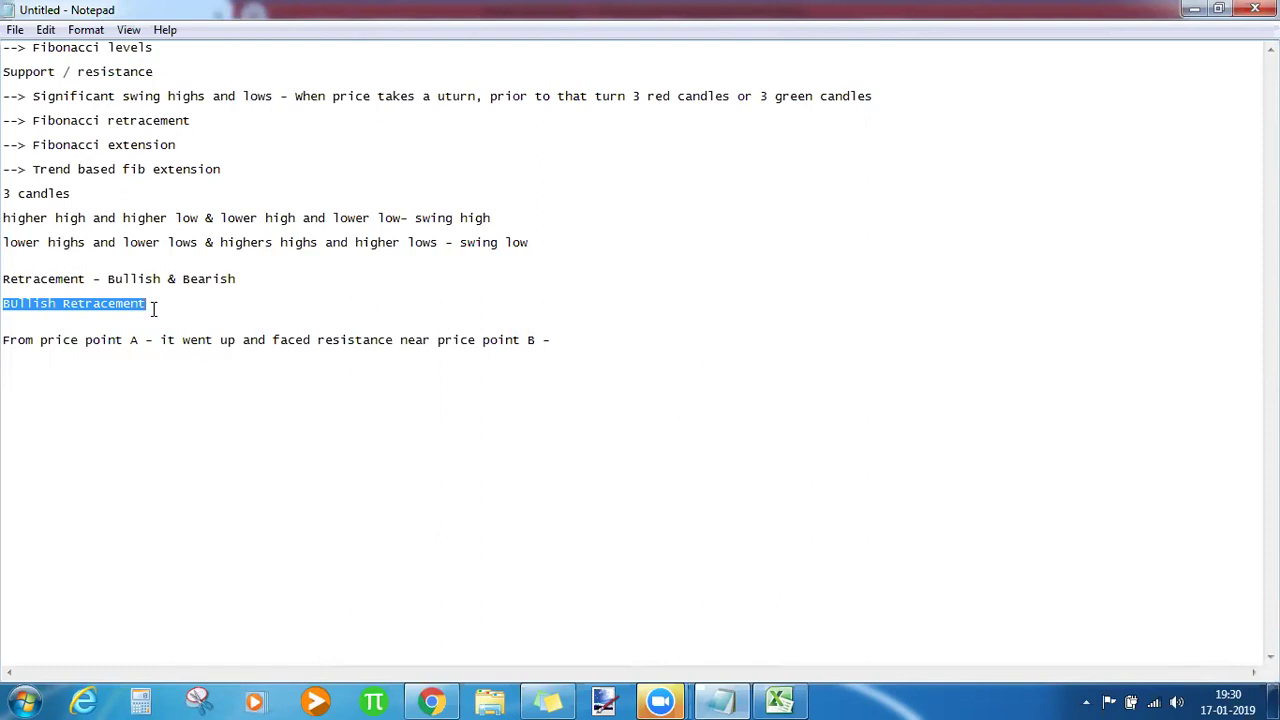
left_click(601, 333)
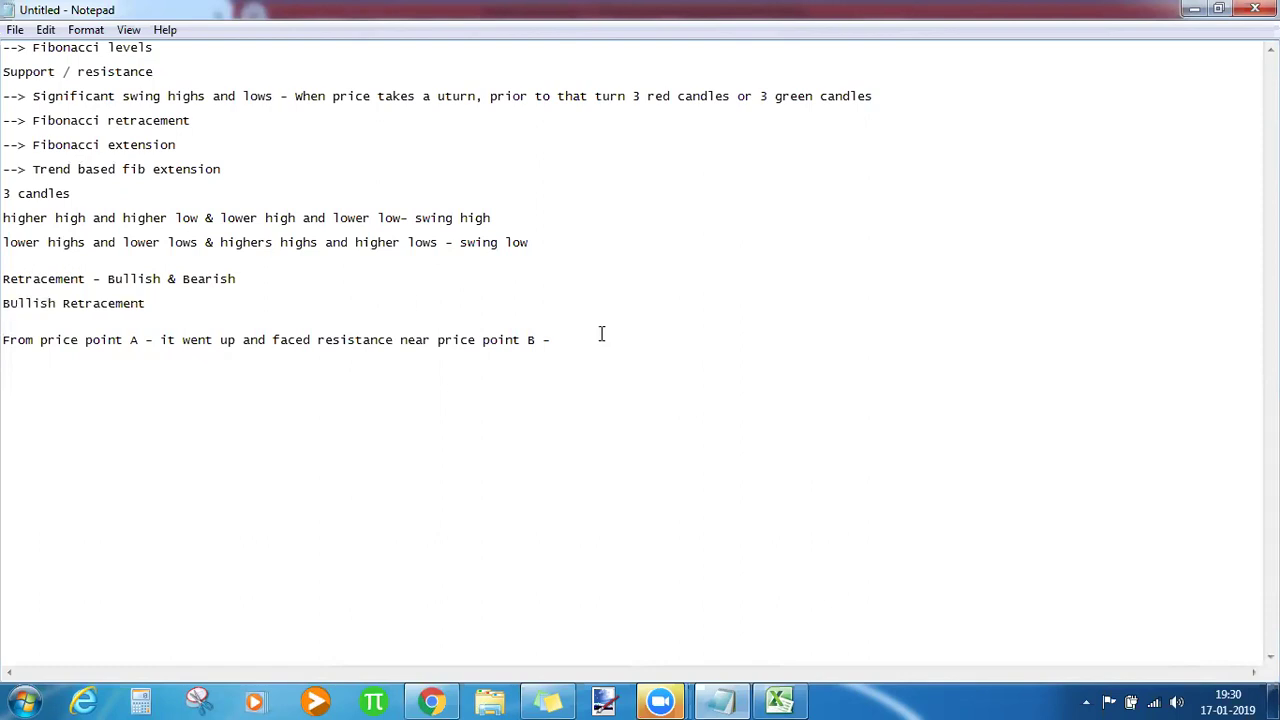
key("Return")
type("Bearish Retracement")
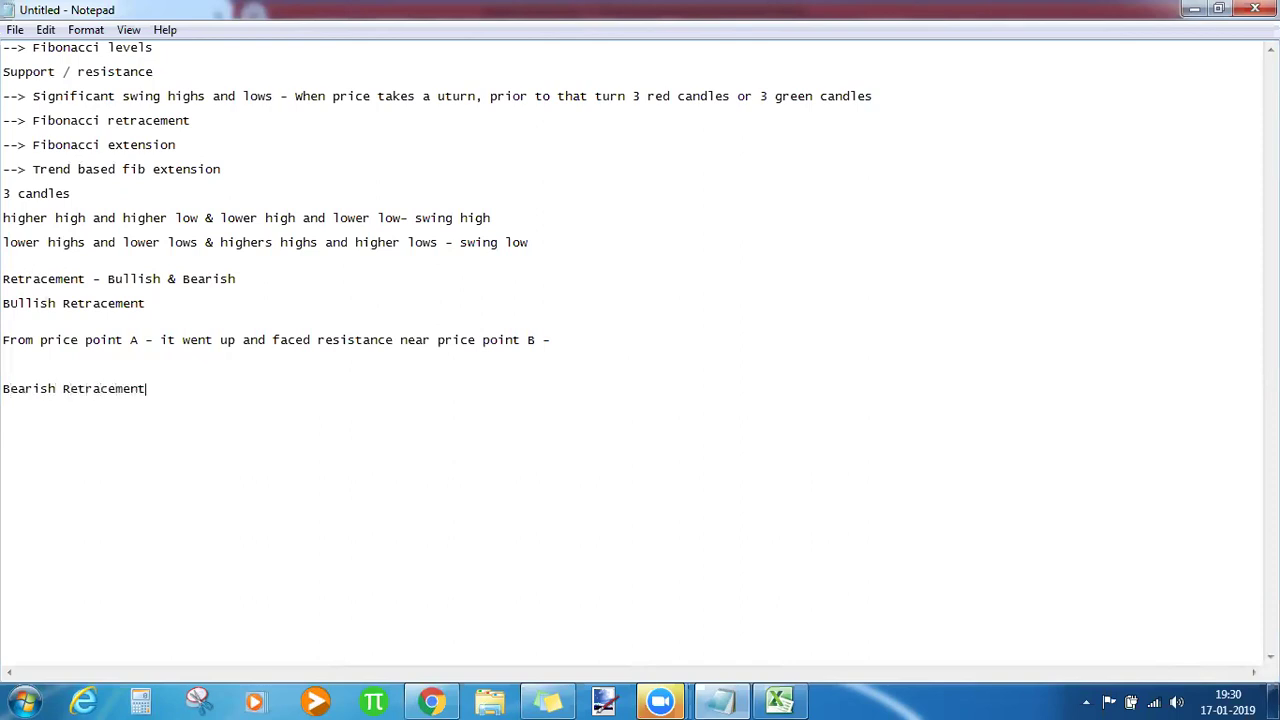
Copy the "From price point A" line and paste it beneath the "Bearish Retracement" heading.
key("Up")
key("shift+End")
key("ctrl+c")
key("Down")
key("ctrl+v")
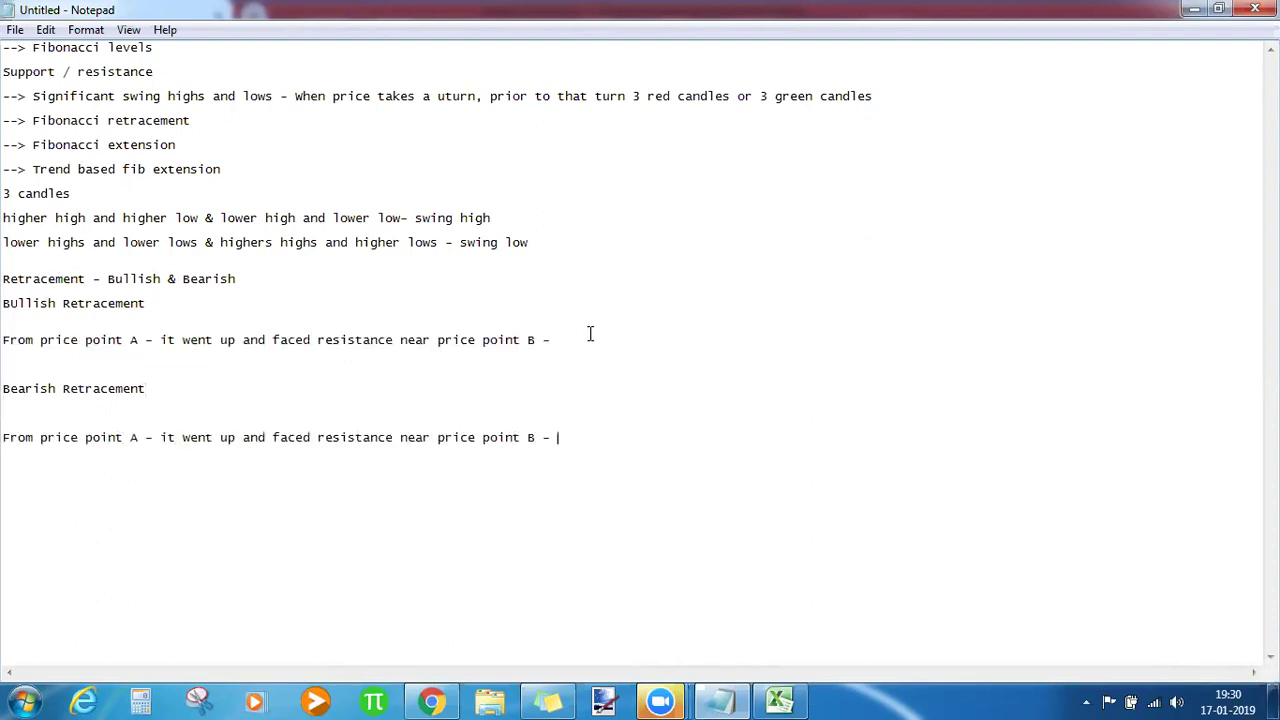
Replace "went up" with "fell down" in the line under the "Bearish Retracement" heading.
double_click(200, 437)
key("Delete")
key("Delete")
key("Delete")
key("Delete")
type("fell down")
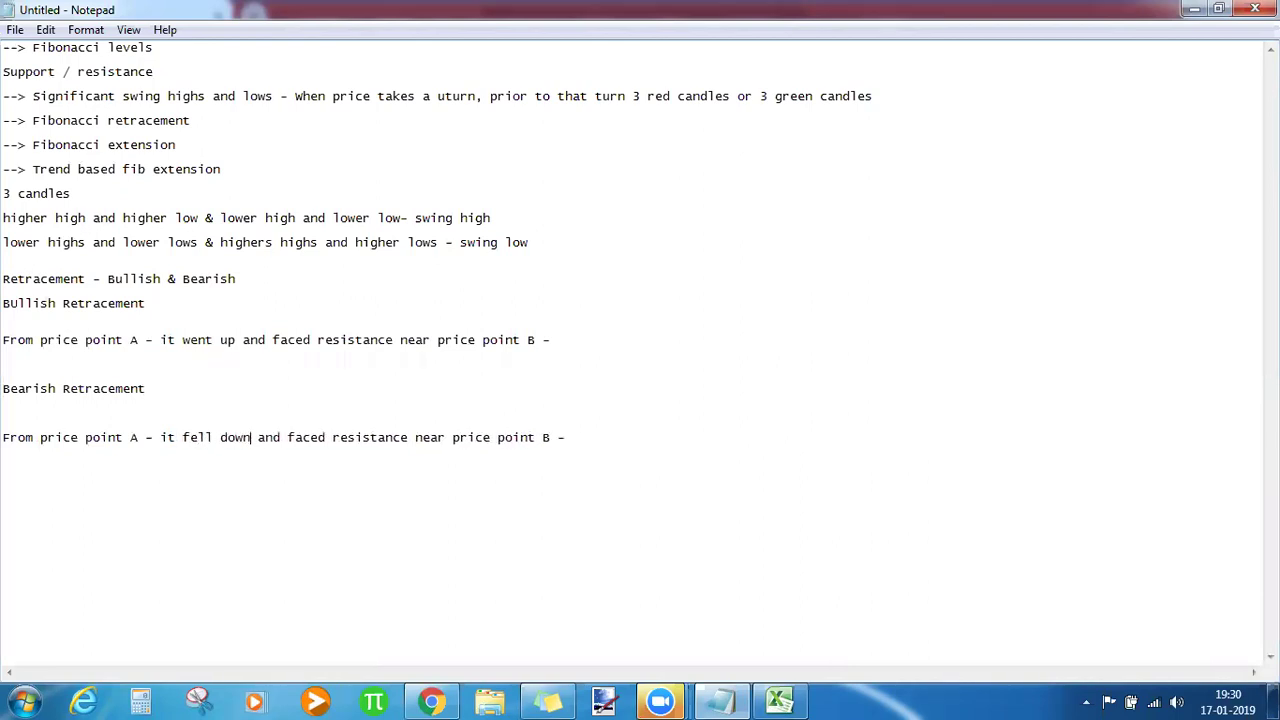
Replace "faced resistance" with "took support" in the bearish retracement line.
key("BackSpace")
key("BackSpace")
key("BackSpace")
key("BackSpace")
key("BackSpace")
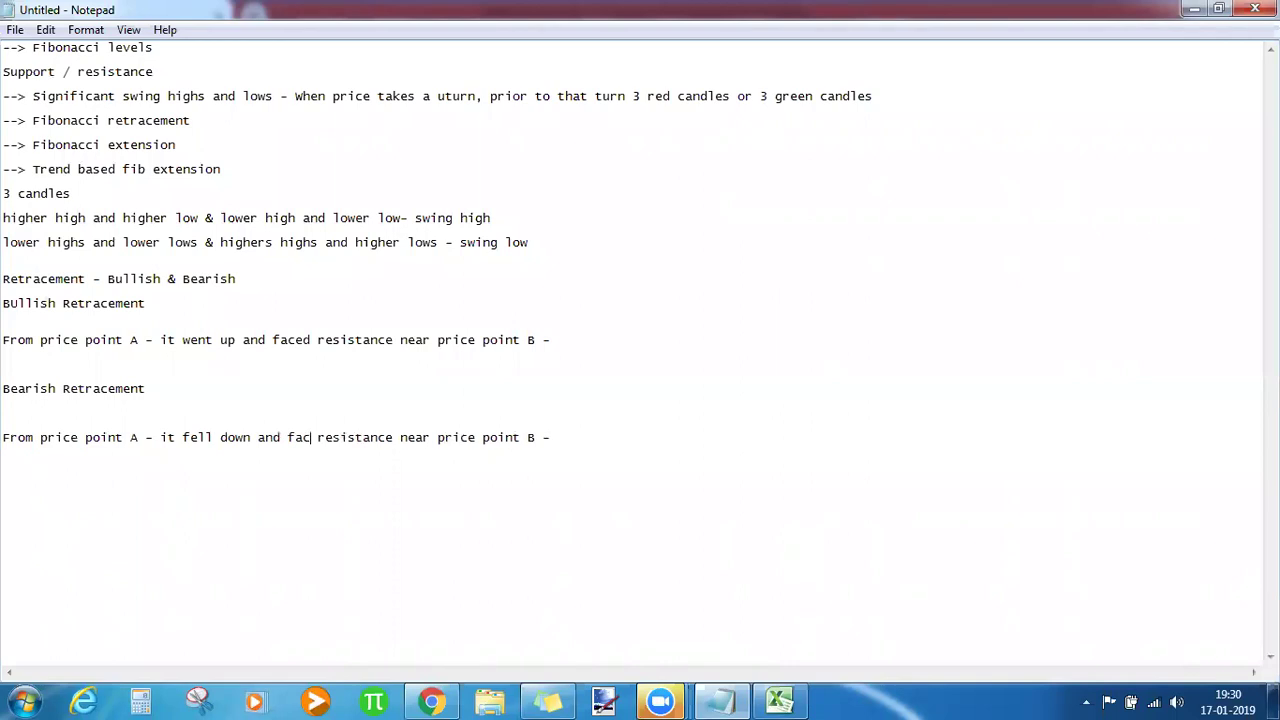
type("took")
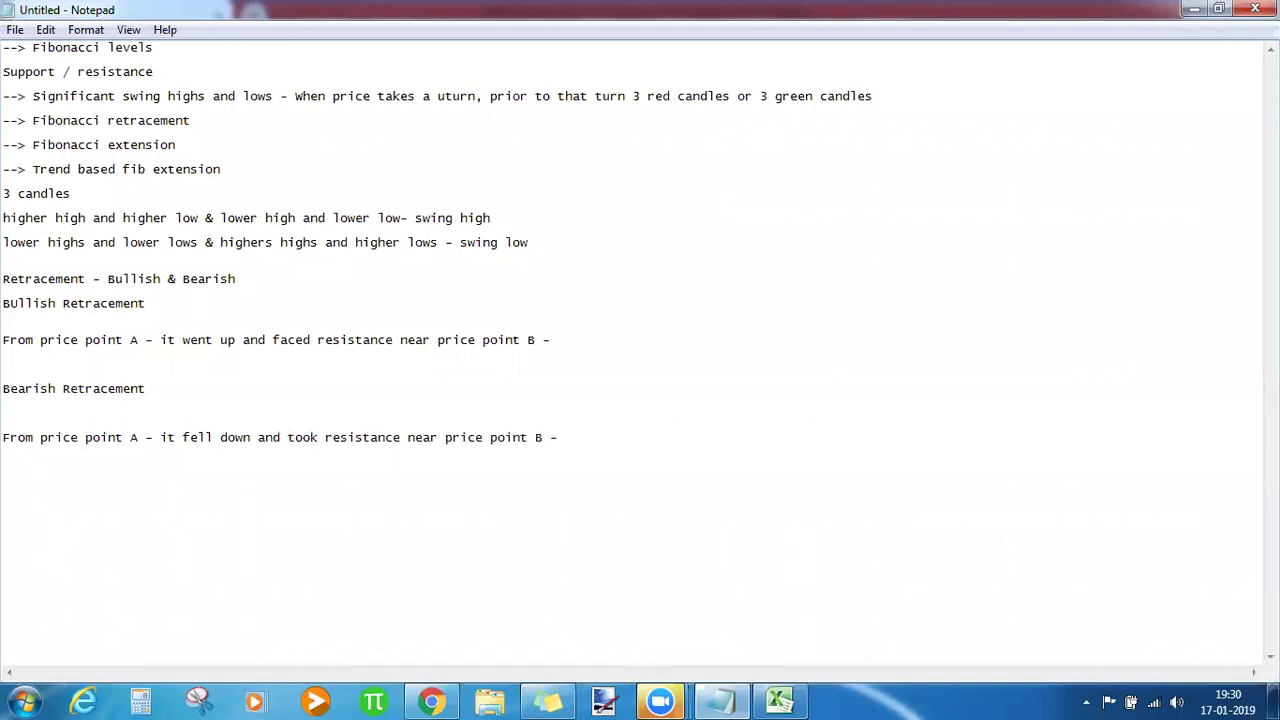
key("Delete")
key("Delete")
key("Delete")
key("Delete")
key("Delete")
key("Delete")
key("Delete")
key("Delete")
key("Delete")
key("Delete")
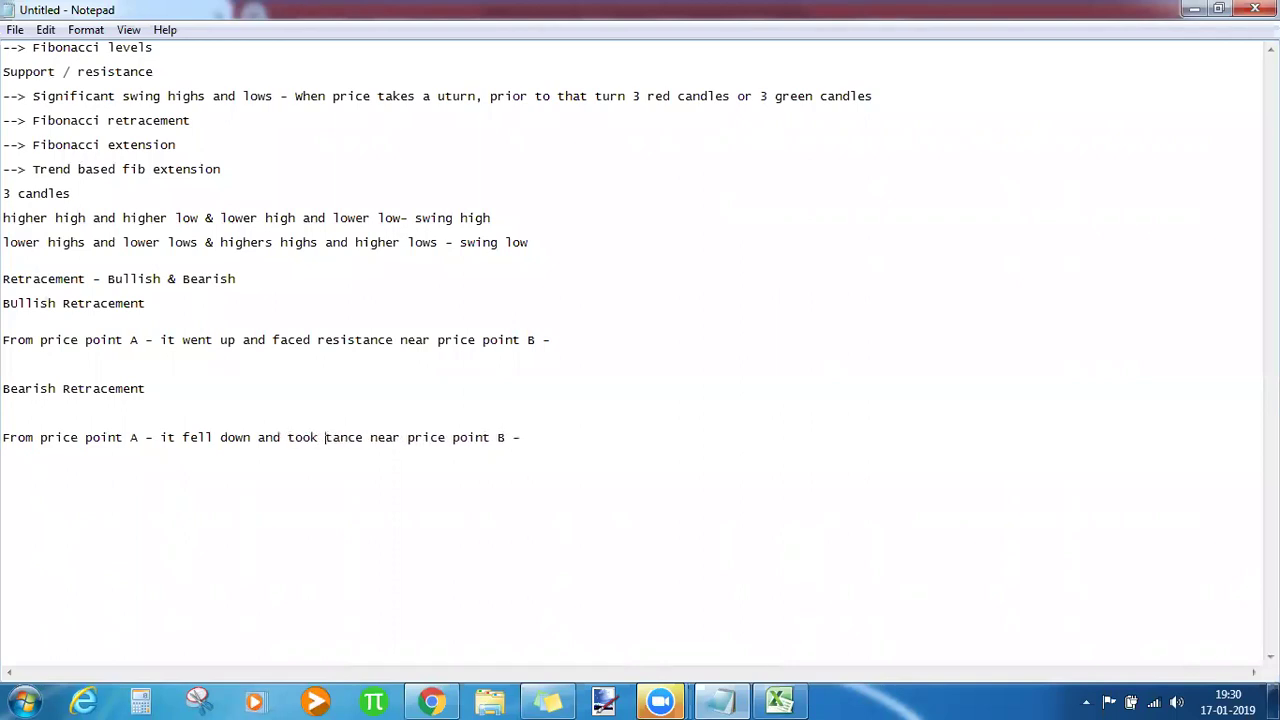
type("support")
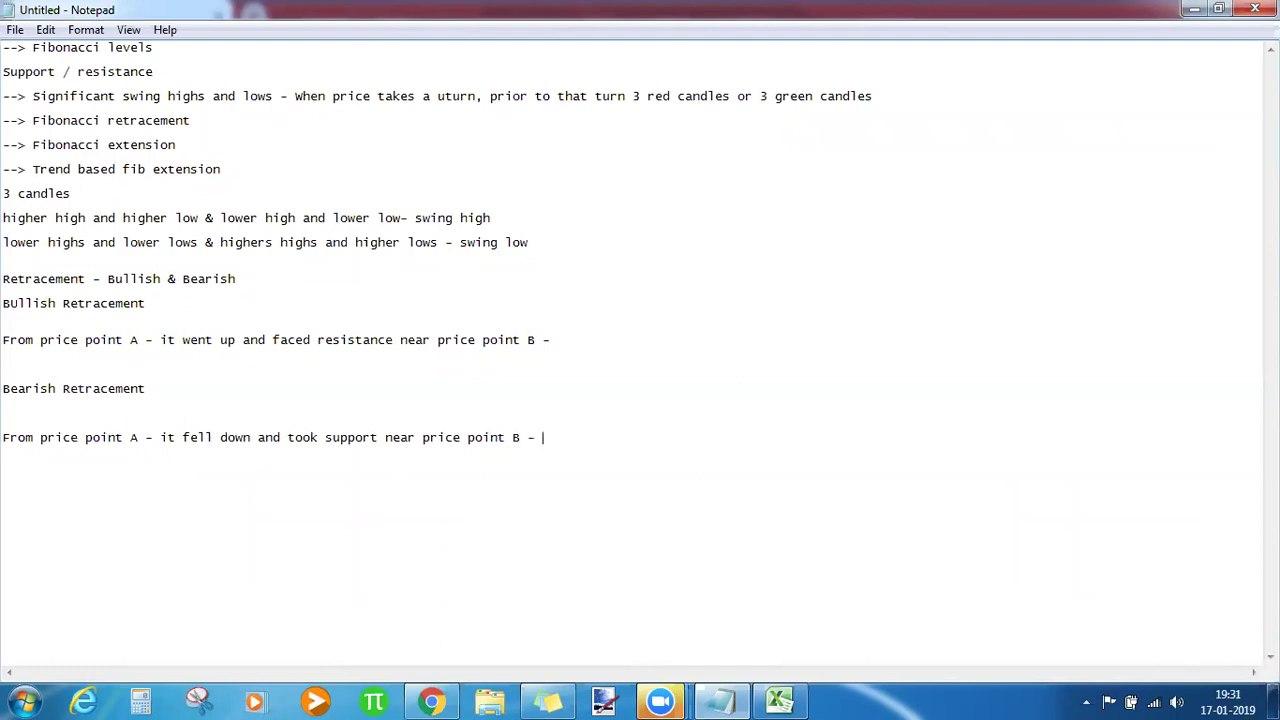
Return to the TCS chart in Chrome, auto-scale its price axis and remove all drawings.
left_click(445, 700)
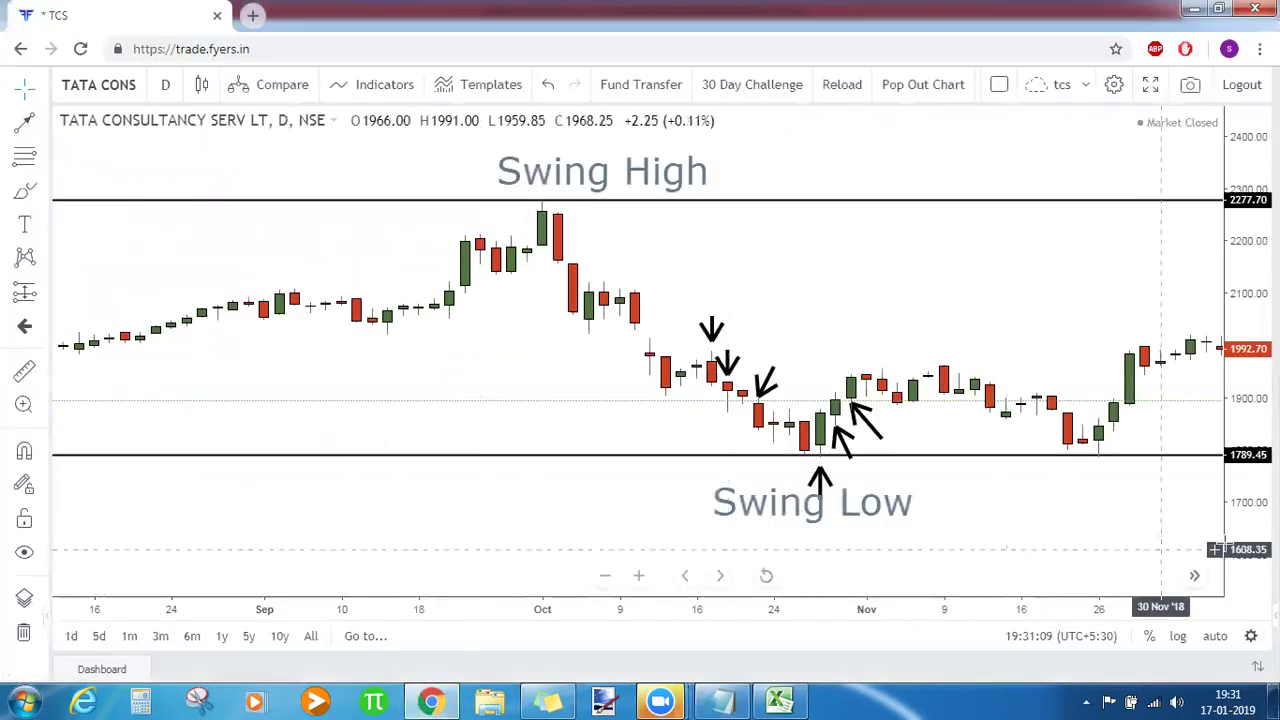
left_click(1215, 638)
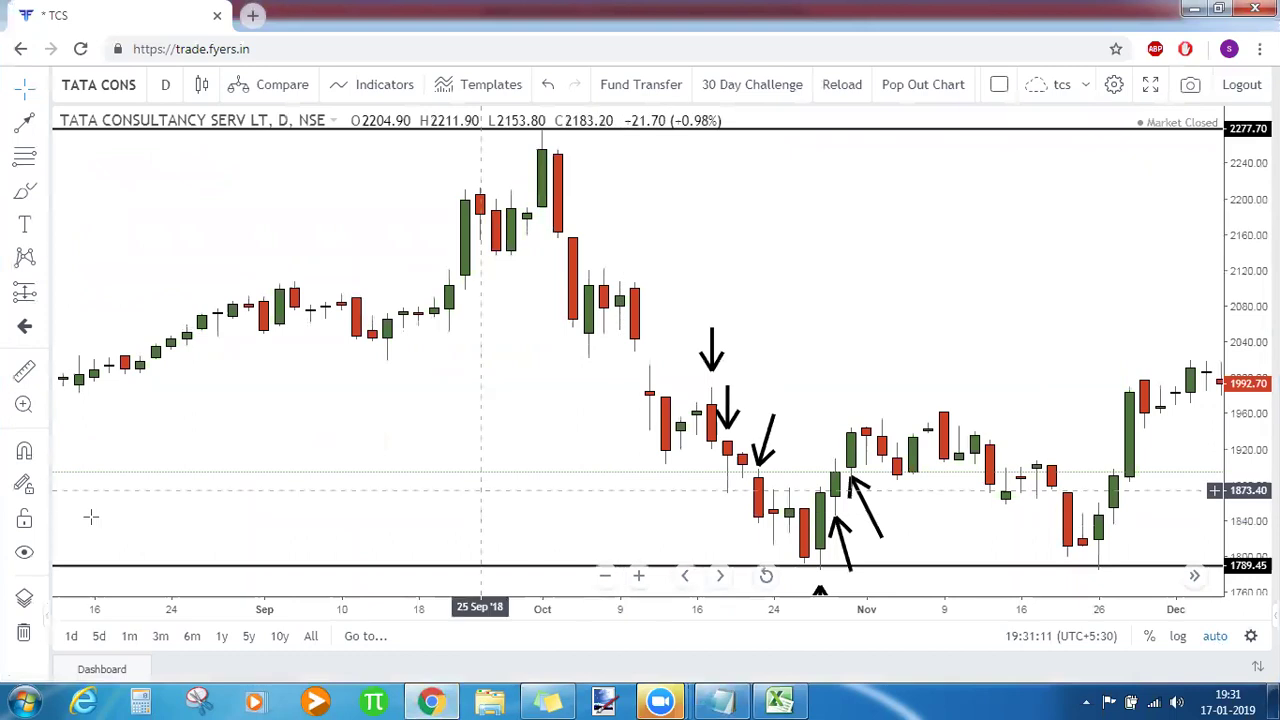
left_click(23, 632)
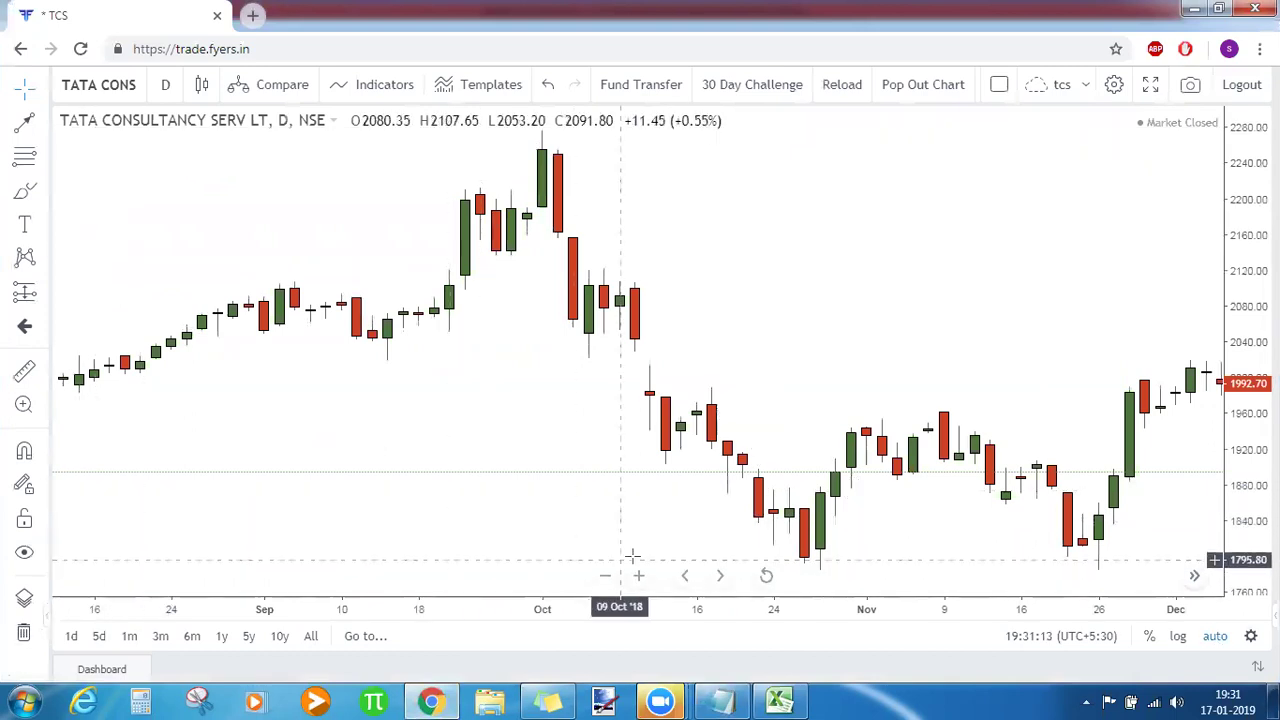
Change the TCS chart's interval from daily to 1 month.
left_click(604, 577)
left_click(604, 577)
left_click(604, 577)
left_click(604, 577)
left_click(604, 577)
left_click_drag(903, 509, 734, 511)
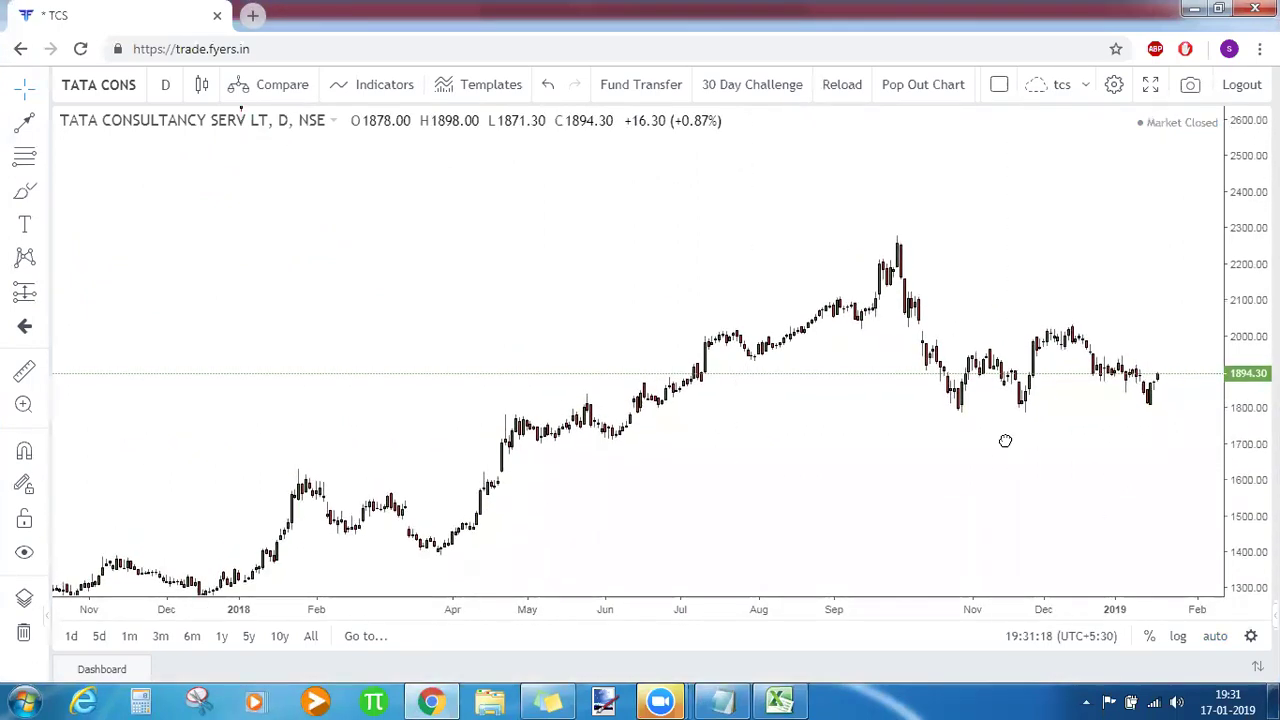
left_click_drag(1086, 440, 1023, 437)
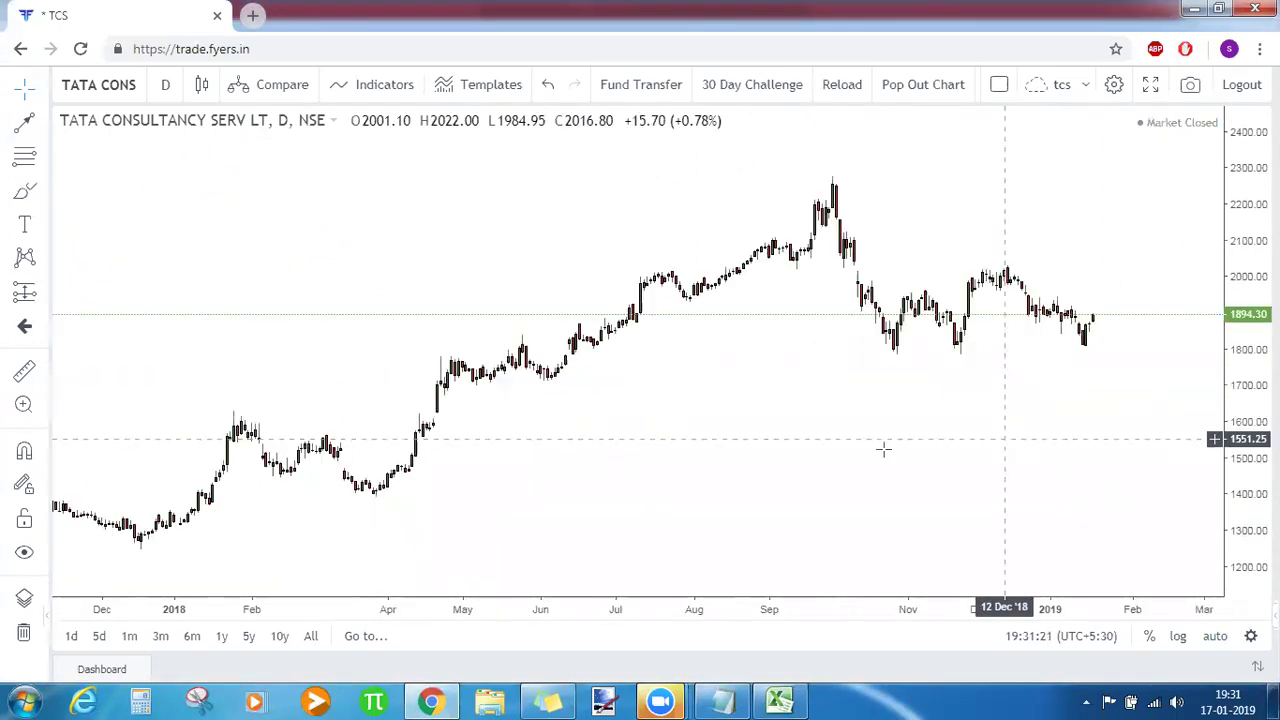
key("comma")
type("M")
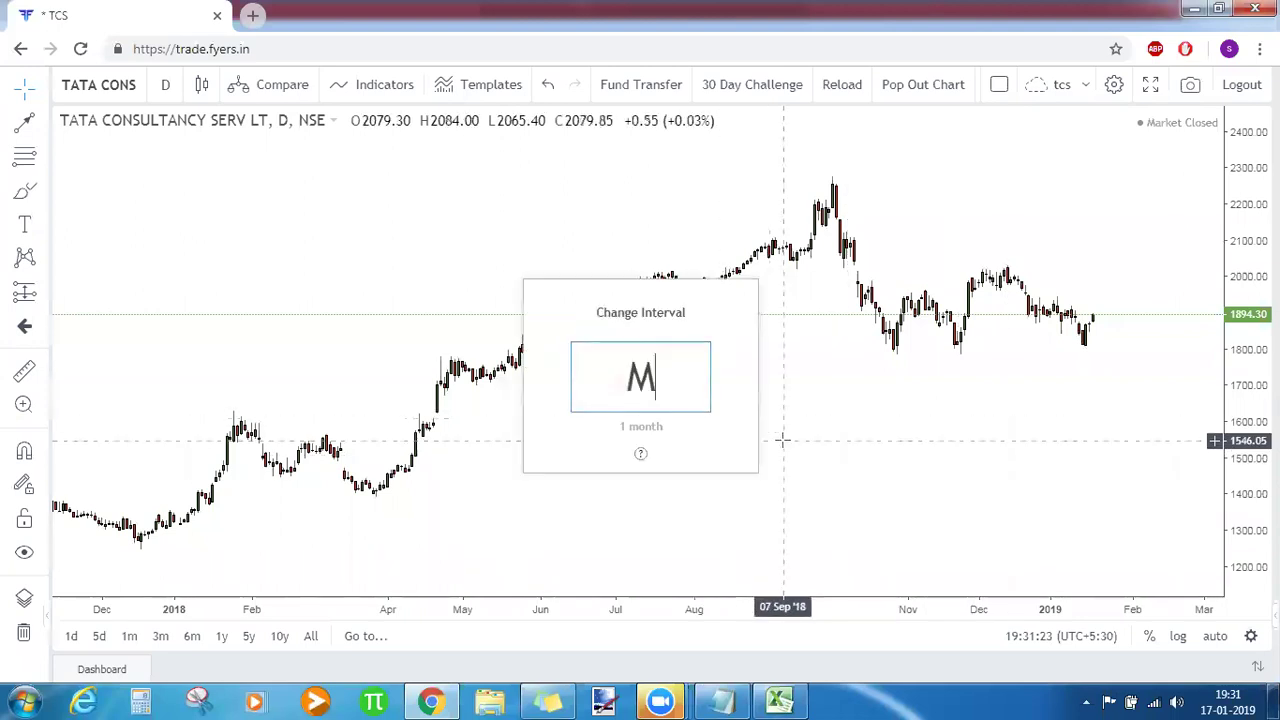
key("Return")
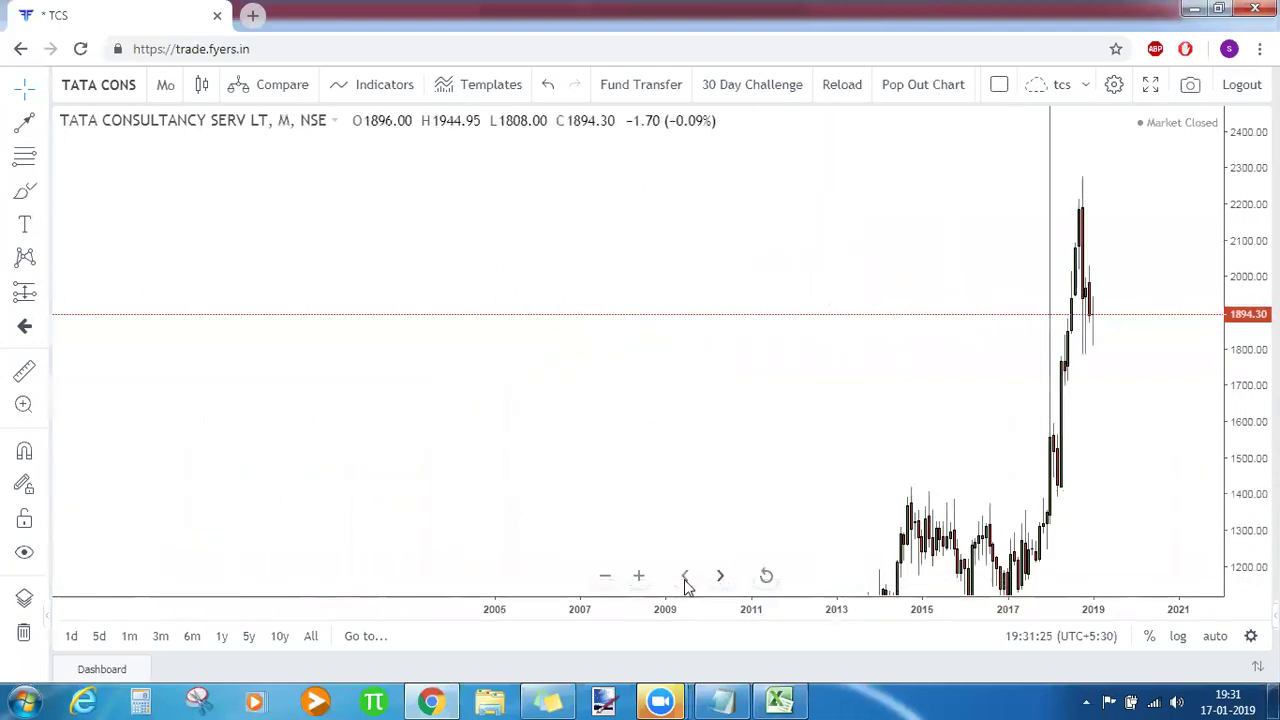
Examine the monthly TCS price history from its start around 2005 to the latest candles.
left_click(640, 577)
left_click(640, 577)
left_click(640, 577)
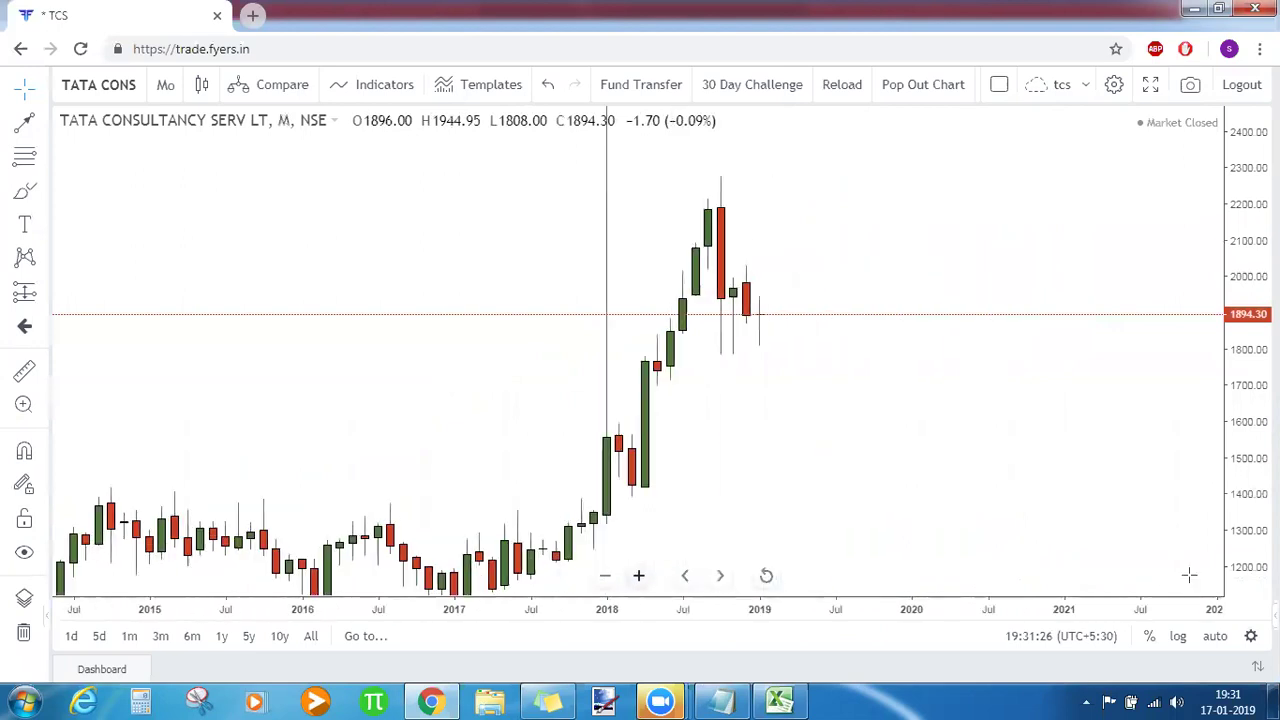
left_click_drag(680, 480, 1085, 435)
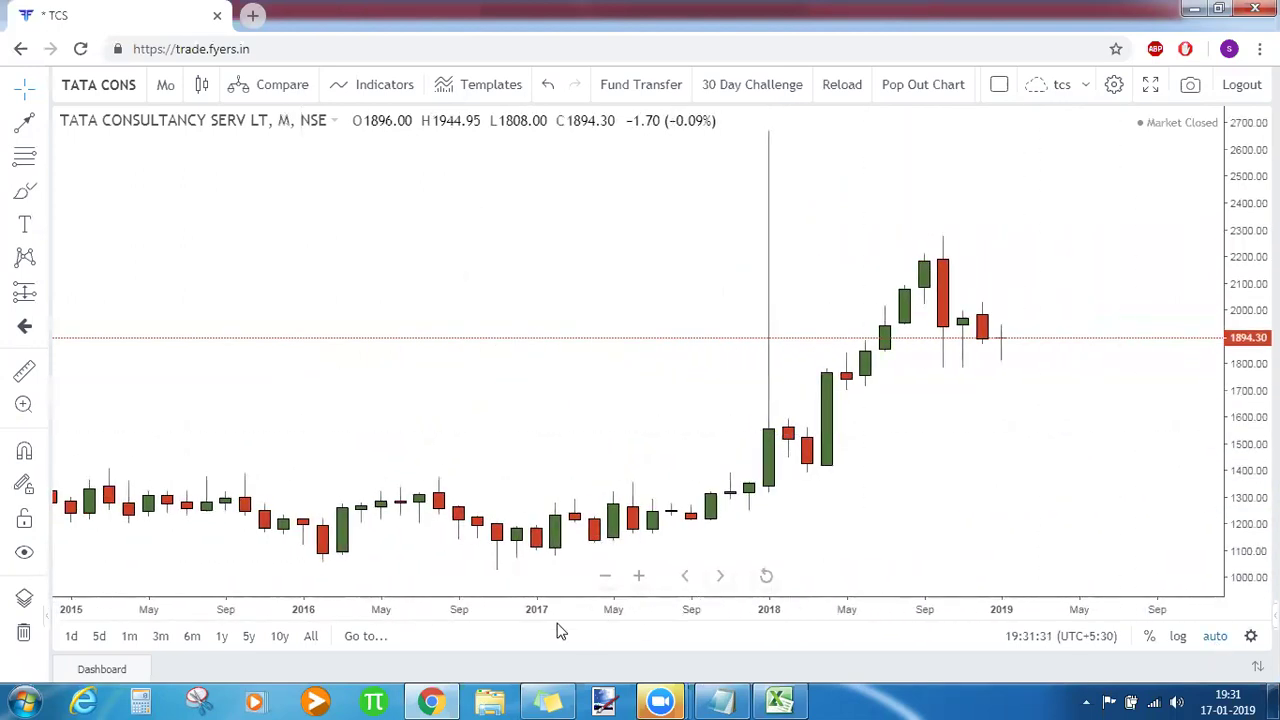
left_click(604, 577)
left_click(604, 577)
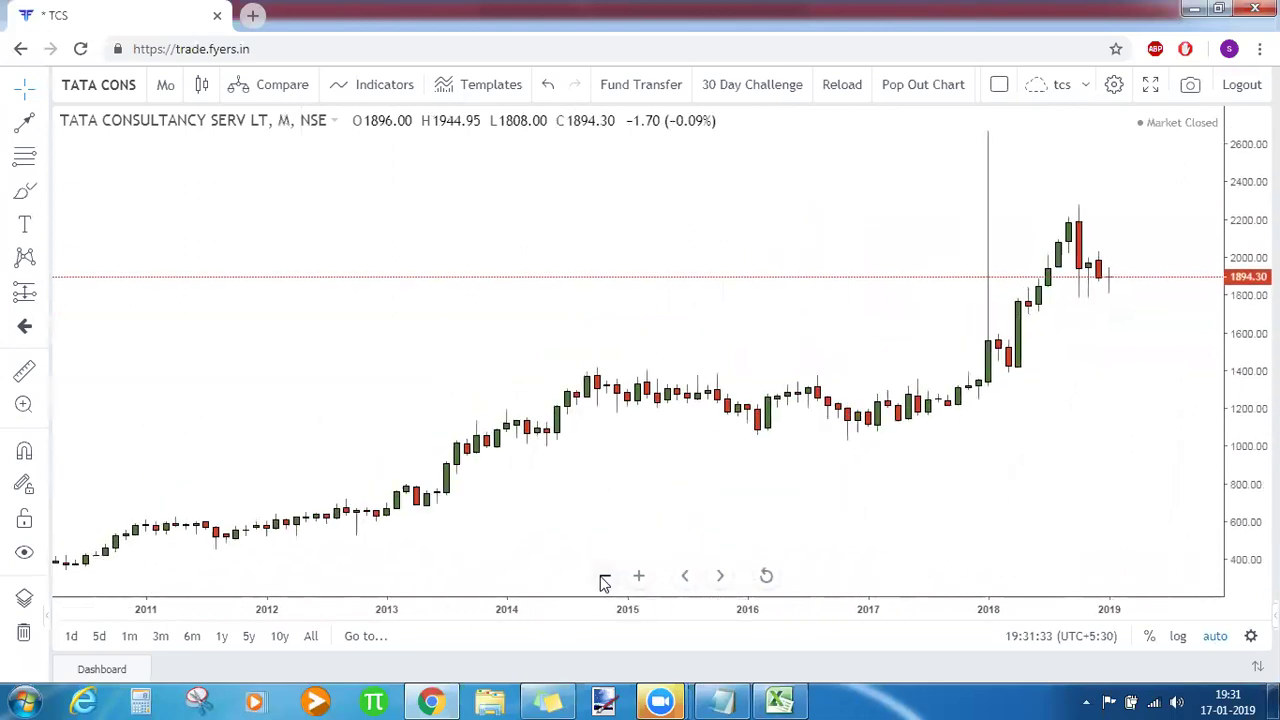
left_click(604, 577)
left_click_drag(1018, 492, 820, 507)
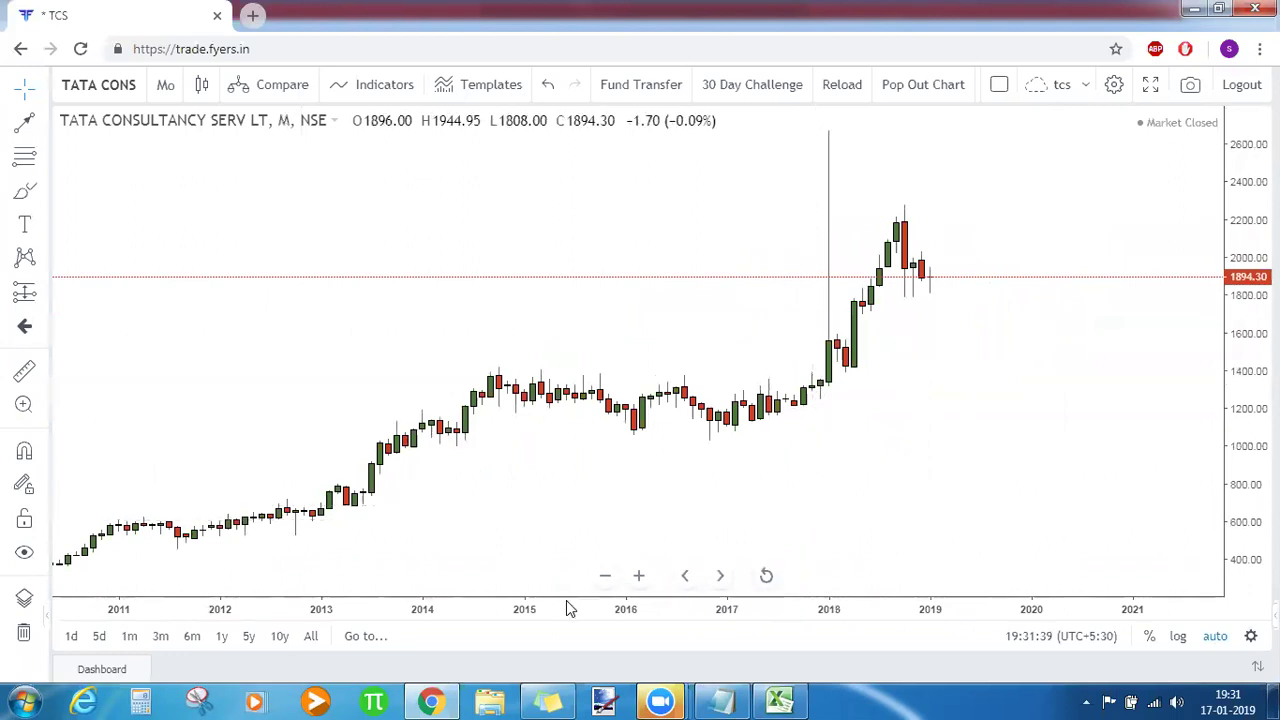
left_click(604, 577)
left_click(604, 577)
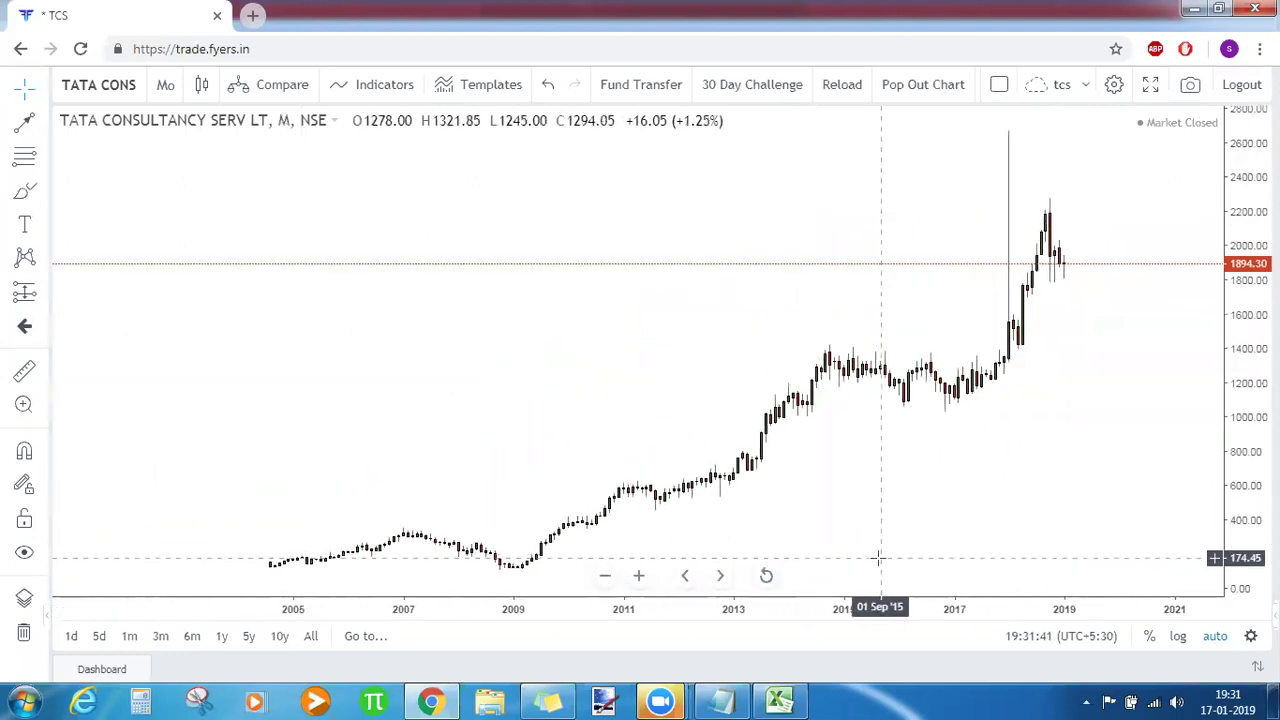
Place a horizontal line at about 1024.75 on the low of the November 2016 candle.
left_click(640, 577)
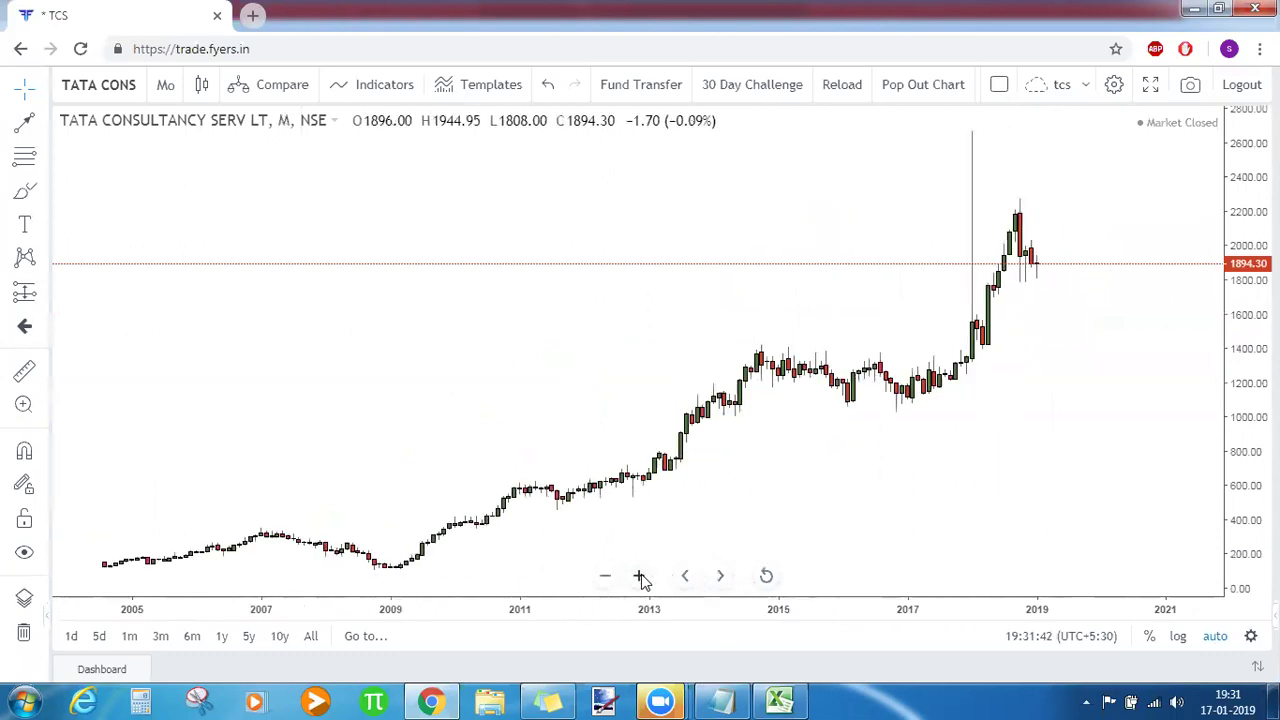
left_click(640, 577)
left_click(640, 577)
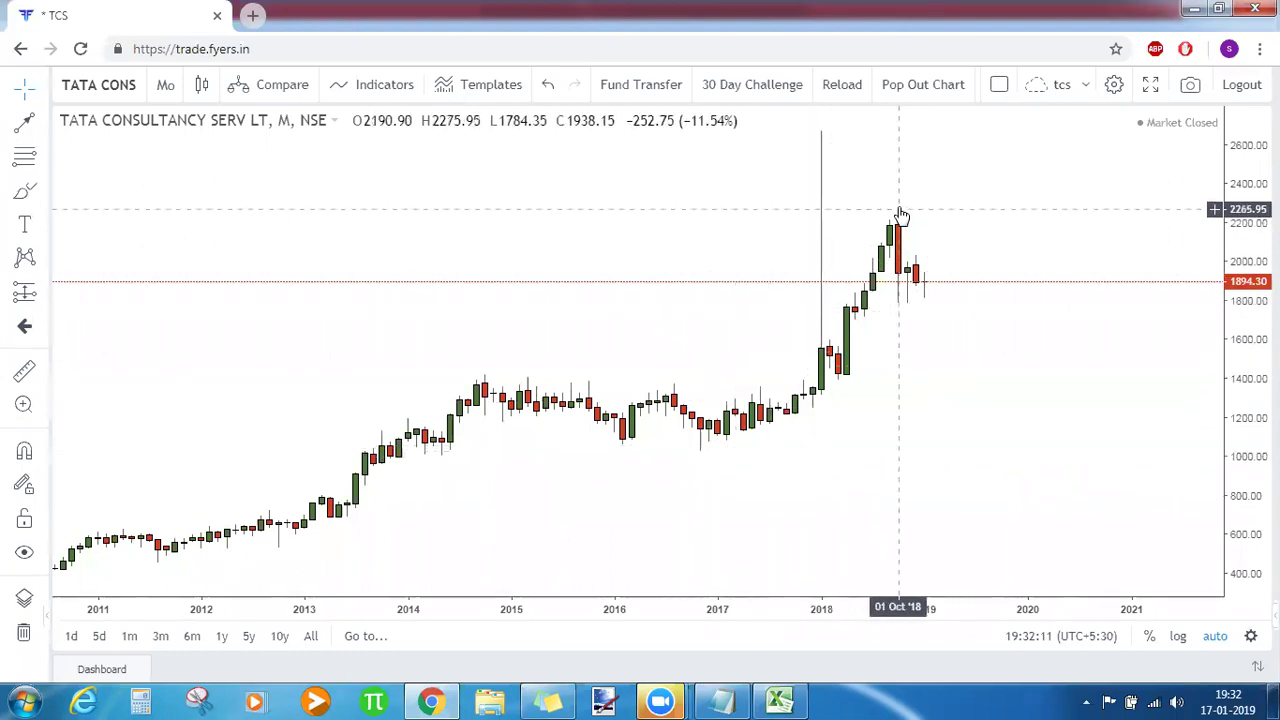
left_click(703, 459)
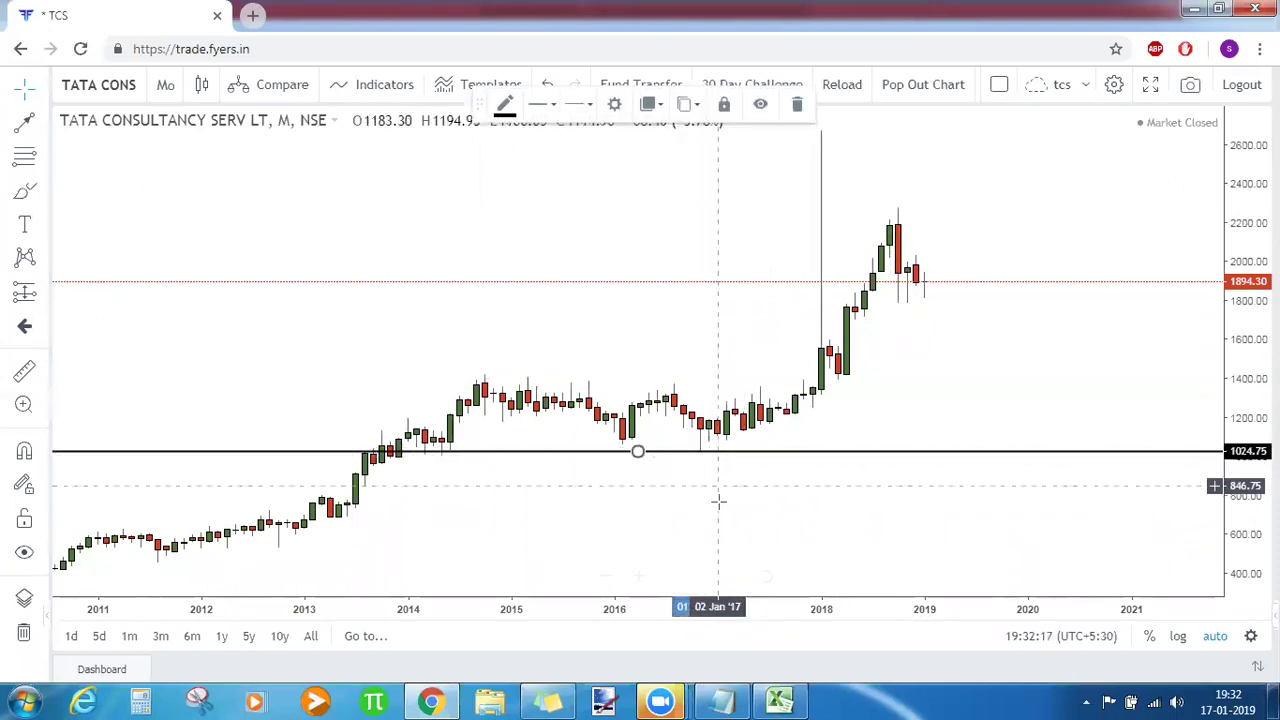
left_click(712, 485)
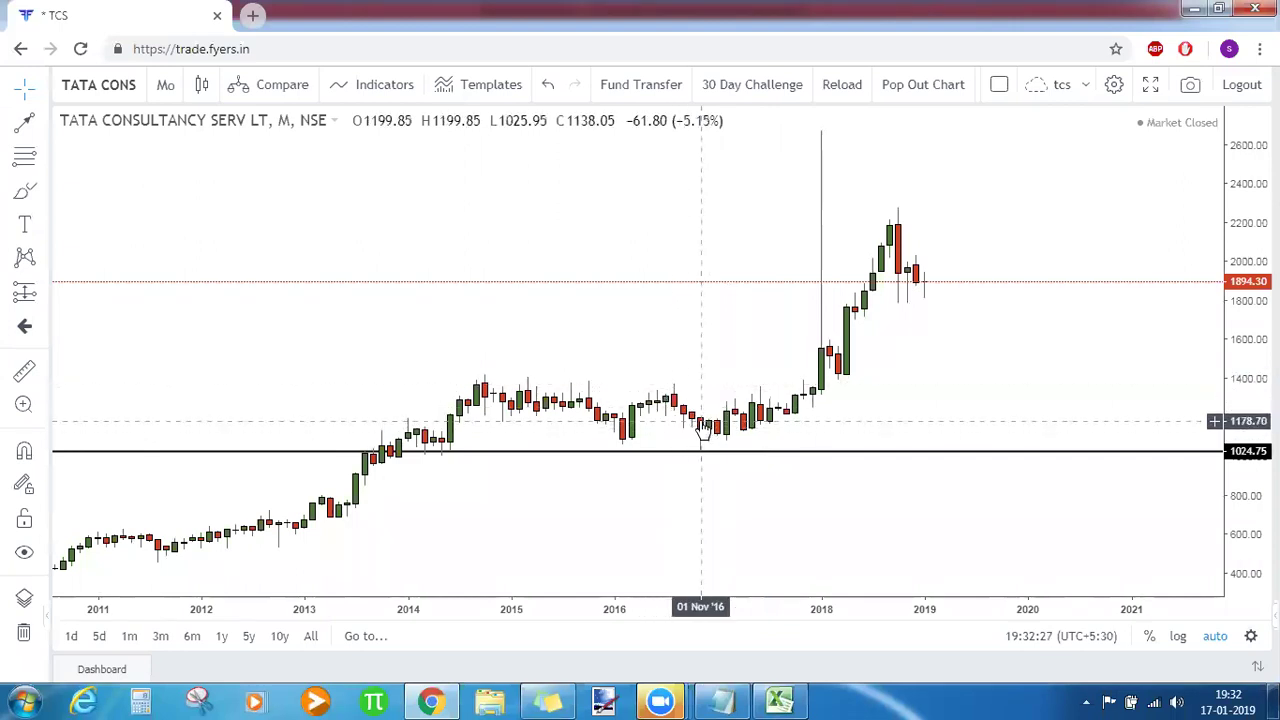
Draw a rectangle over the candles from June to November 2016, with its upper edge at about 1414.
left_click(40, 190)
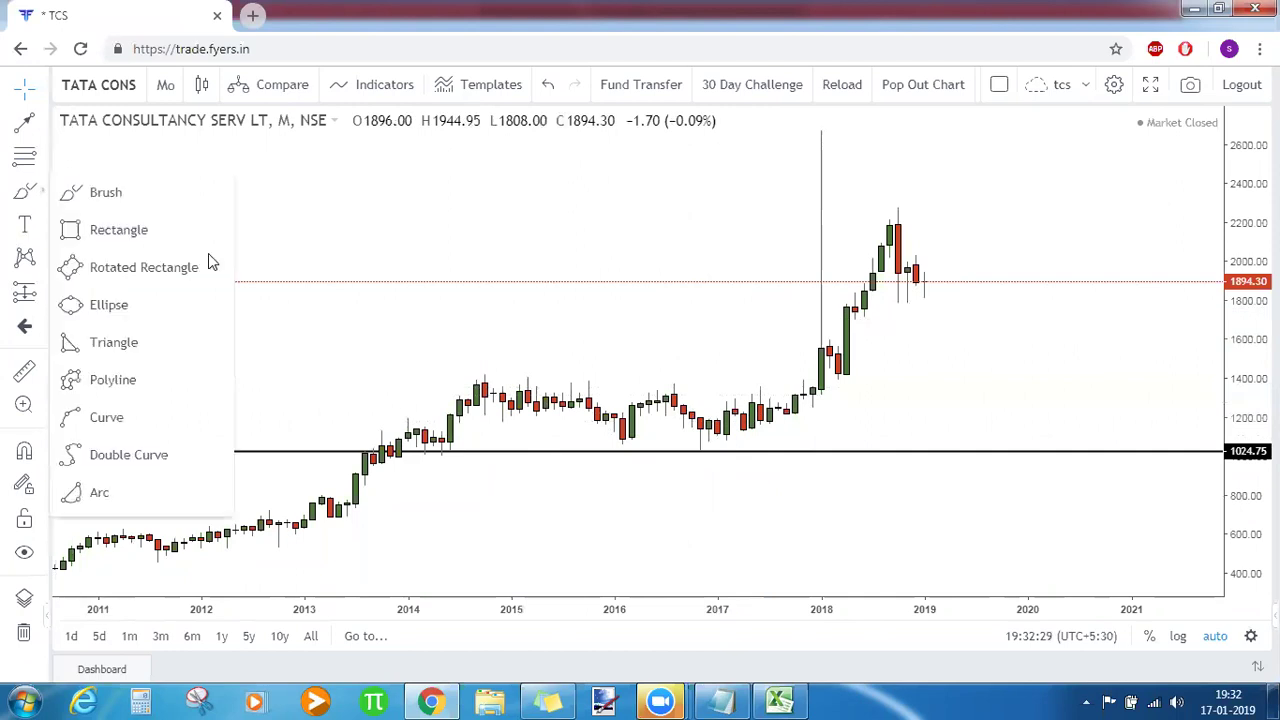
left_click(118, 229)
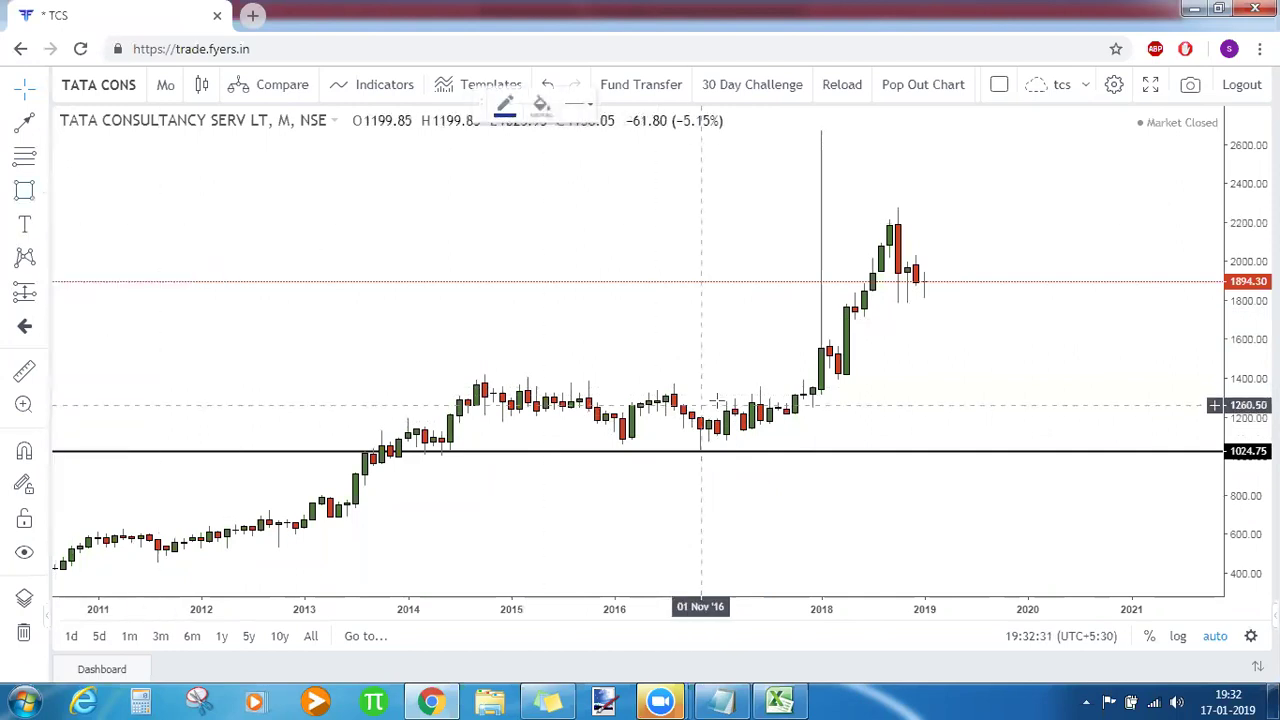
left_click(657, 376)
left_click(700, 411)
left_click_drag(700, 411, 700, 432)
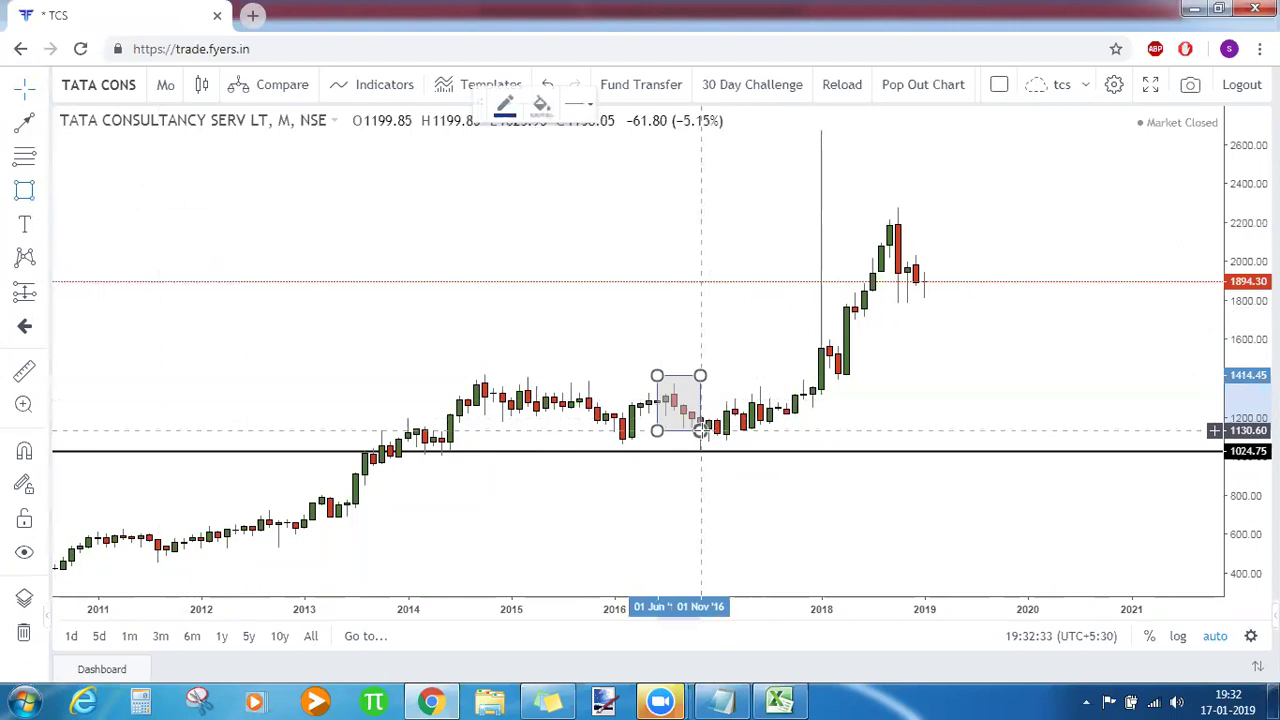
Narrow the rectangle so that it starts at July 2016, with its lower edge at about 1121.
left_click(743, 380)
left_click(658, 430)
left_click_drag(657, 432, 665, 432)
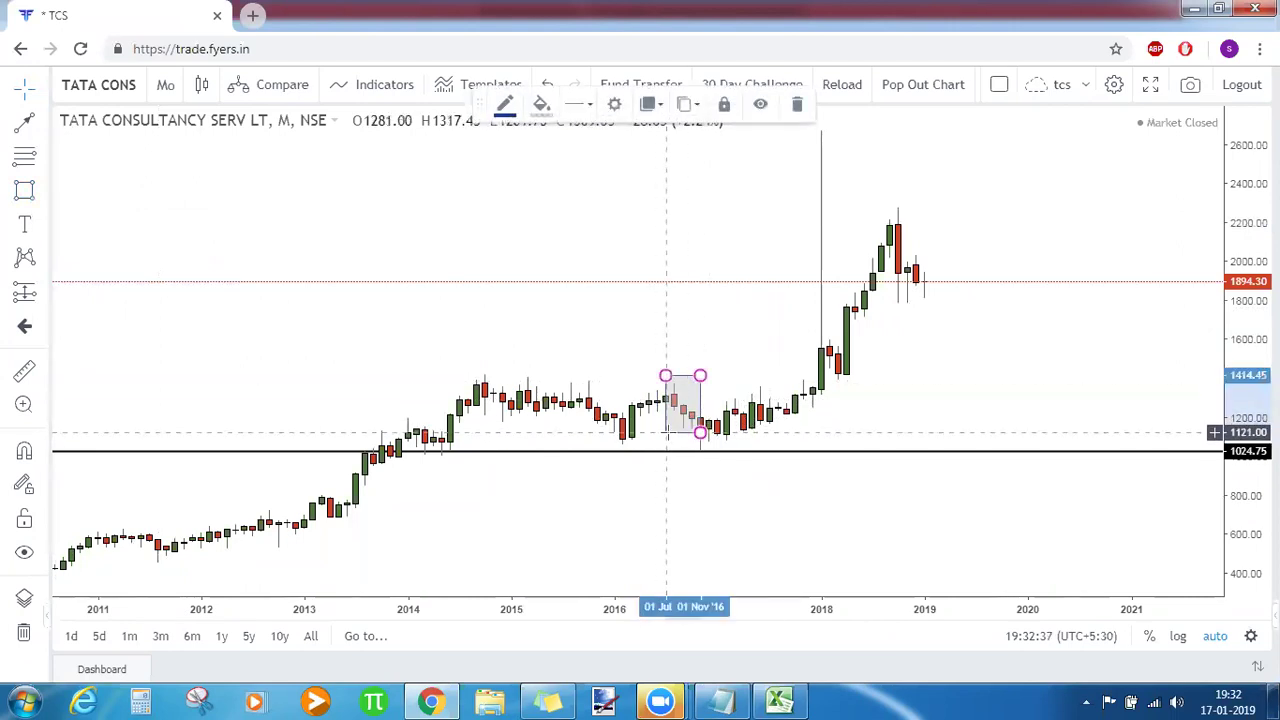
left_click(845, 315)
left_click(701, 403)
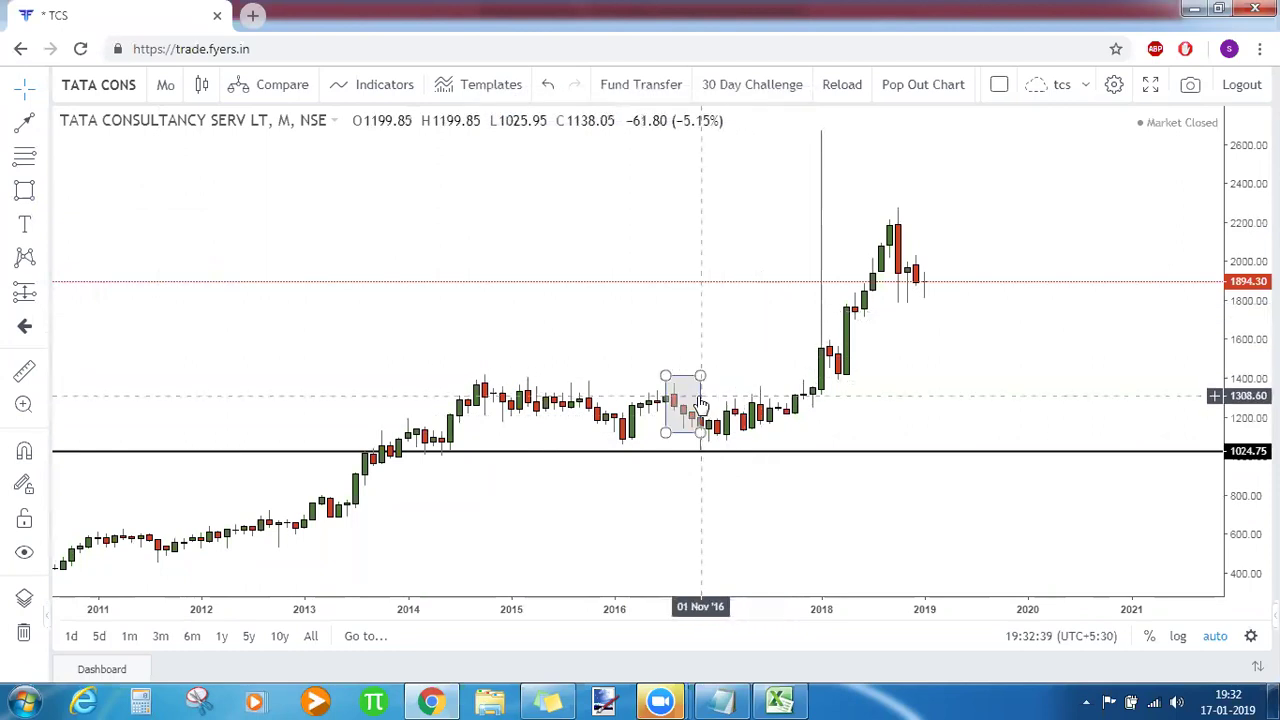
Switch to the Notepad notes and highlight "lower highs and lower lows" in the swing low rule.
left_click(720, 701)
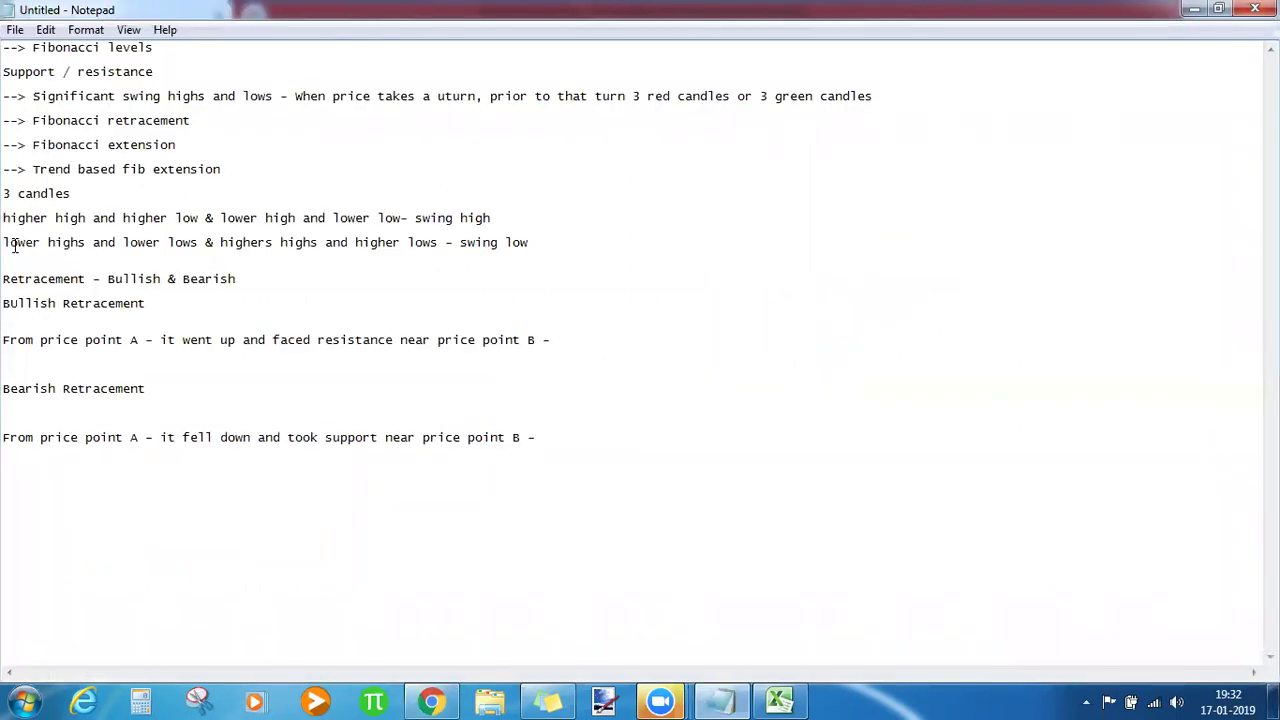
left_click_drag(4, 245, 200, 242)
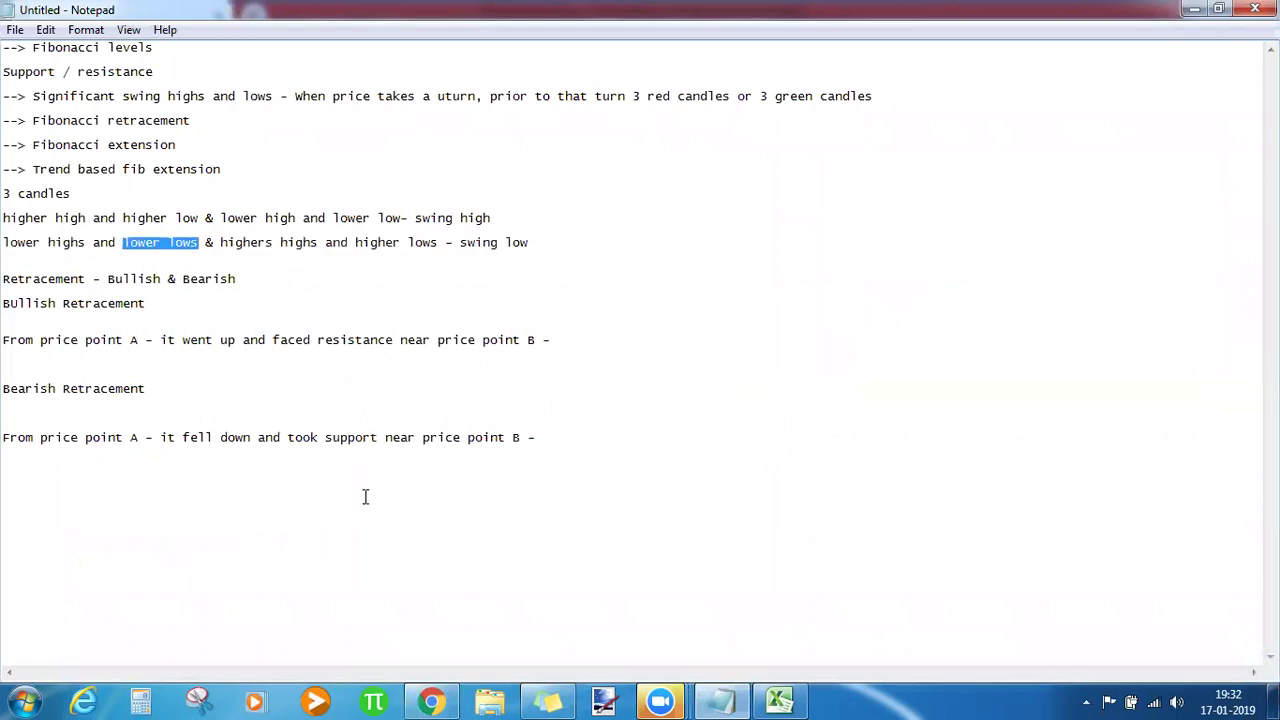
Switch to the TCS chart in Chrome and delete the horizontal line at 1024.75.
left_click(430, 699)
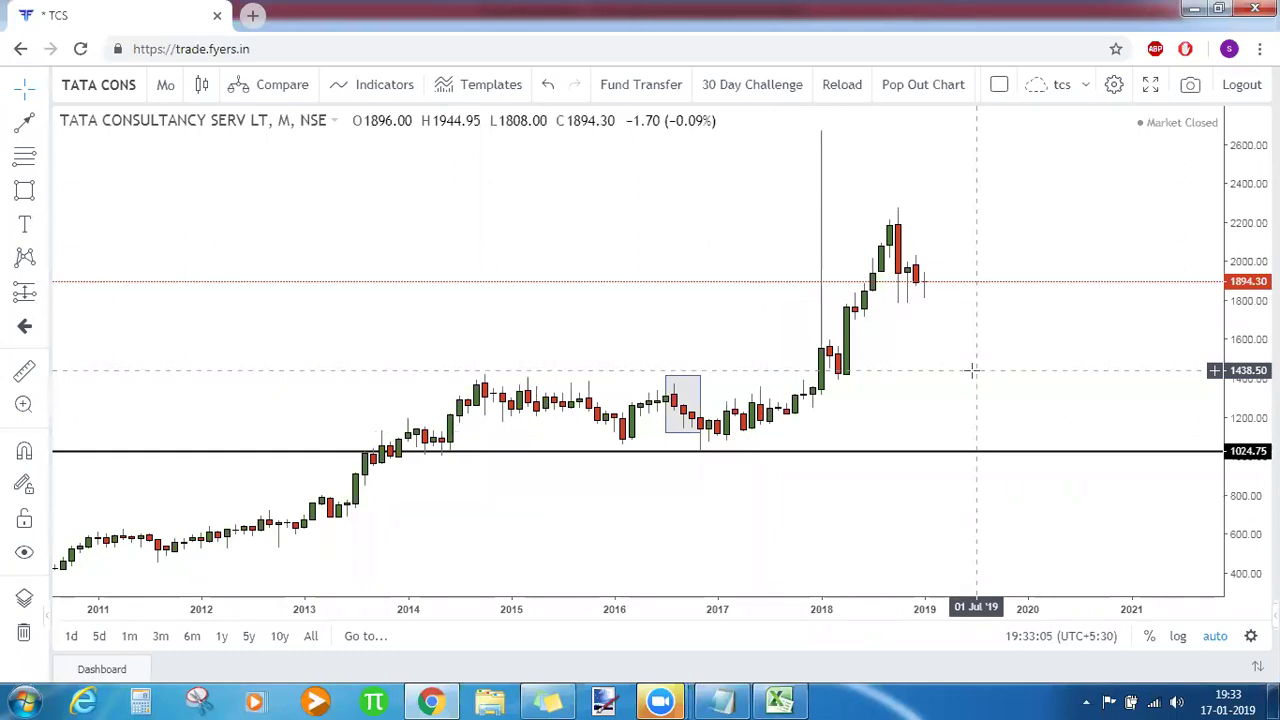
left_click(620, 453)
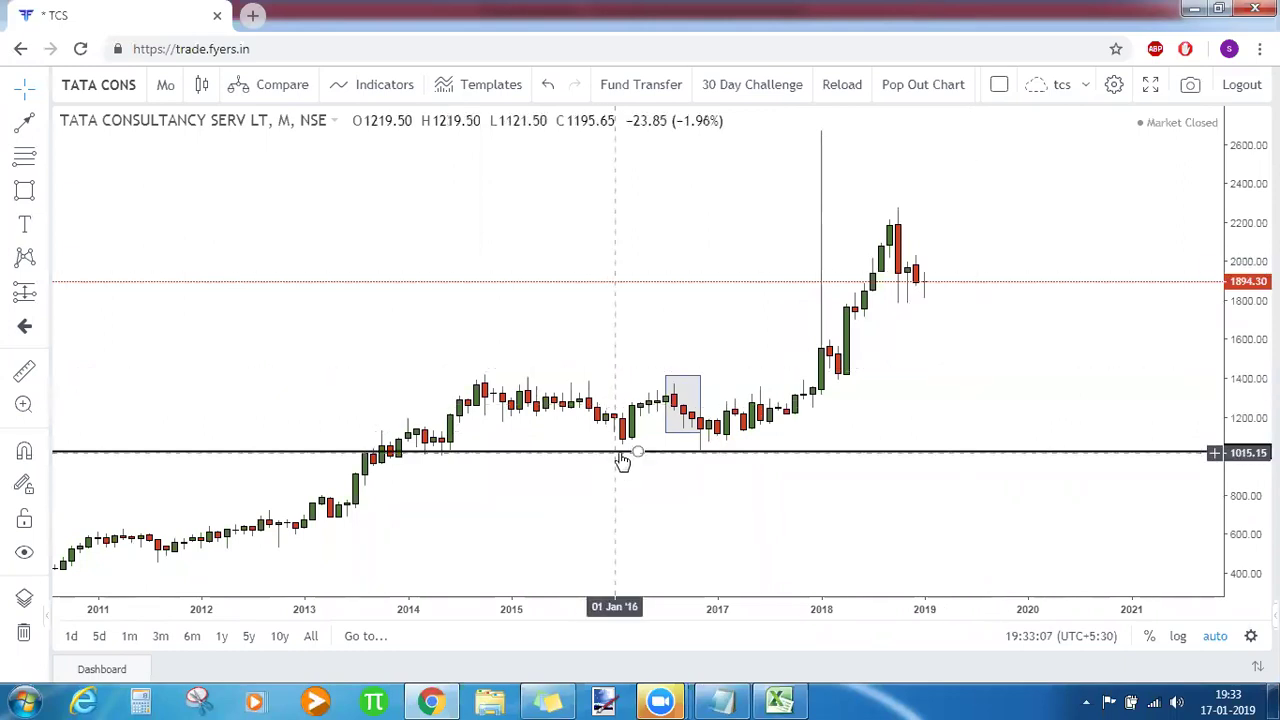
key("Delete")
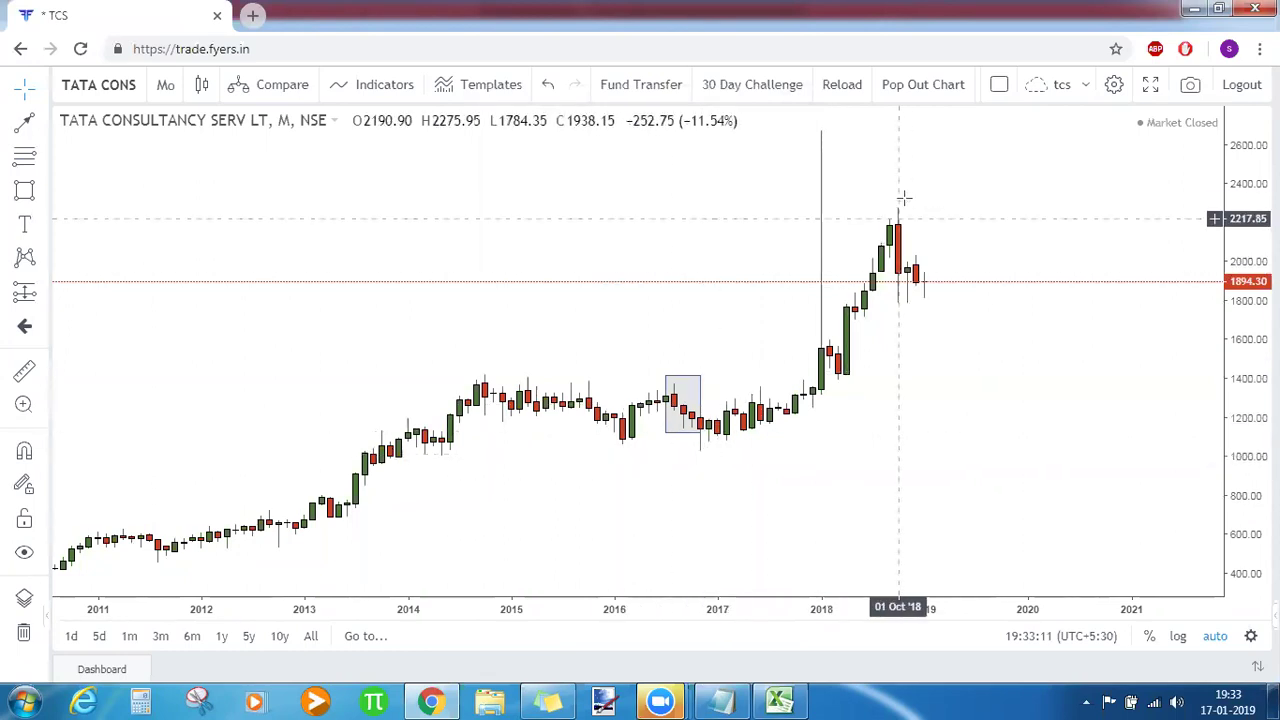
Switch to the Notepad notes and highlight "it went up" in the bullish retracement sentence.
left_click(706, 699)
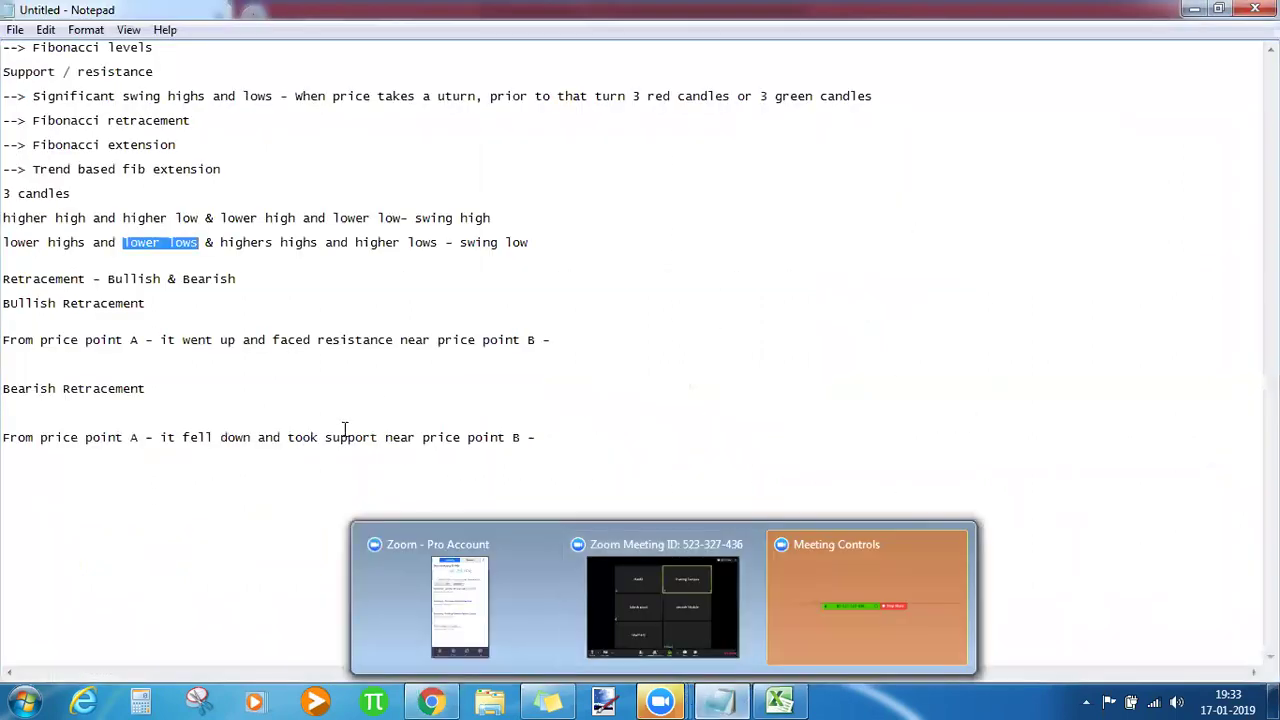
left_click(557, 340)
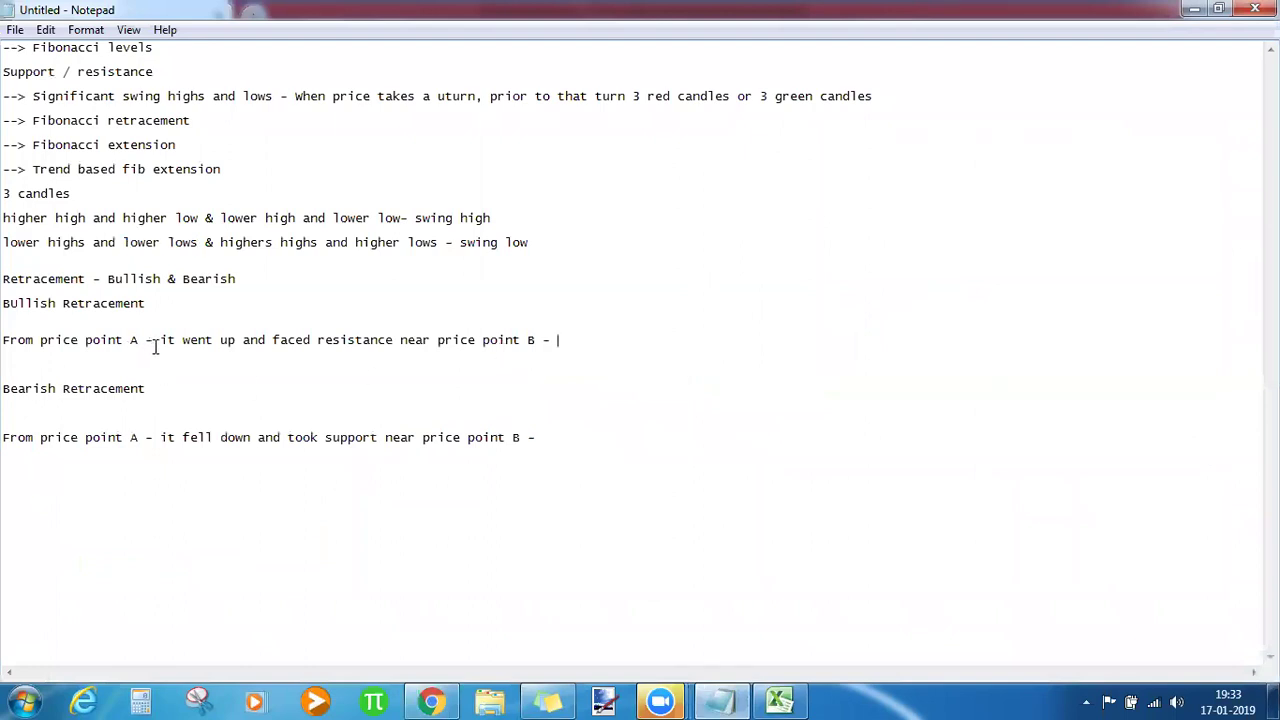
left_click_drag(179, 340, 231, 340)
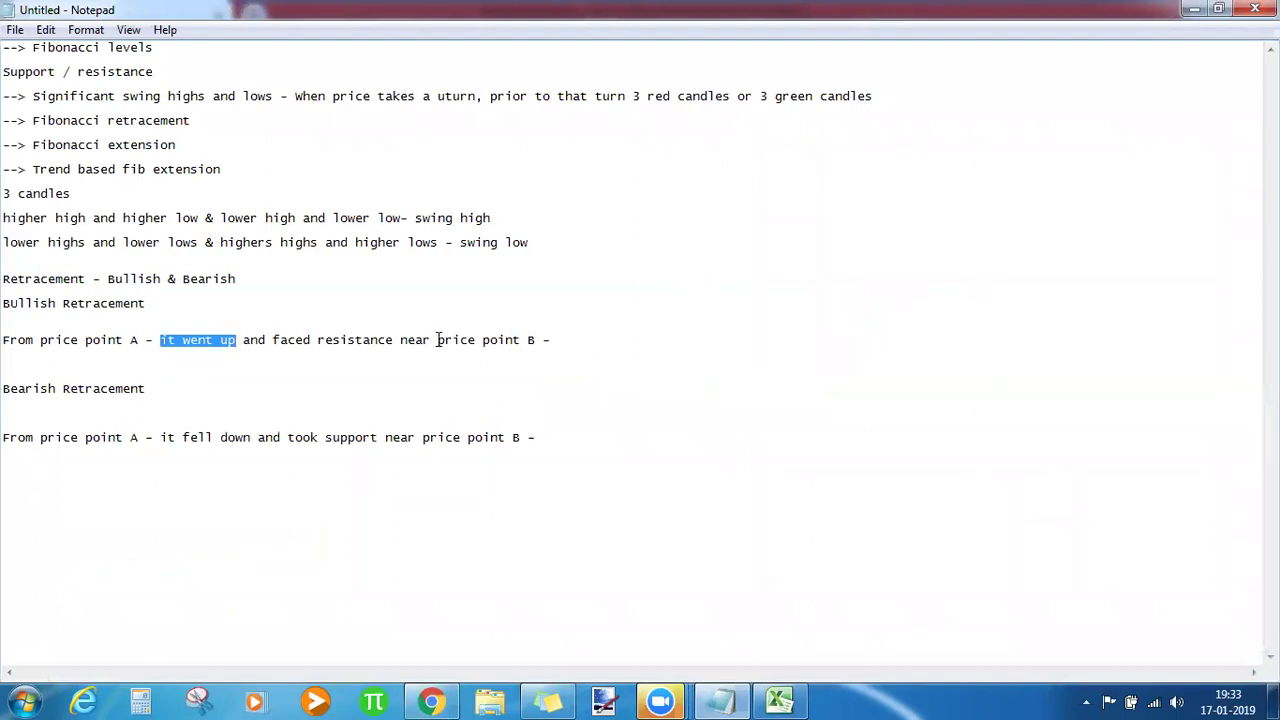
On the TCS chart in Chrome, place a horizontal line at 1024.75 on the November 2016 low and label it "price point A" just below.
left_click(428, 700)
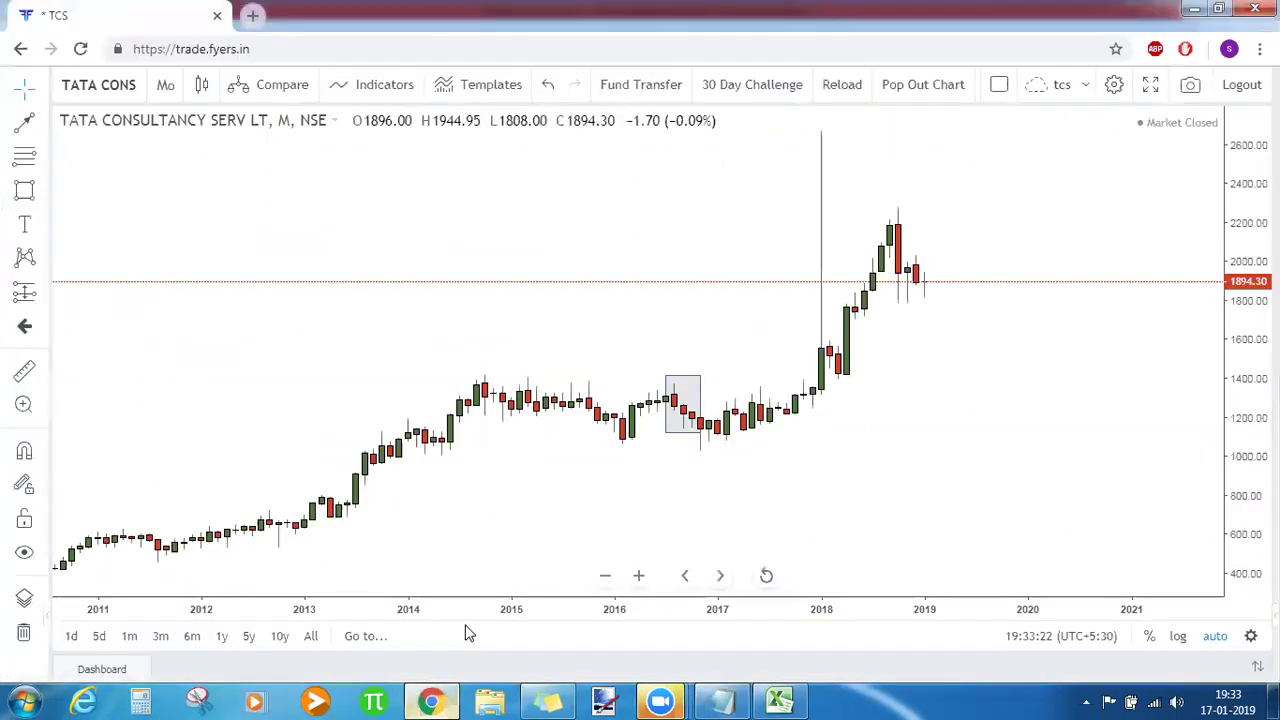
left_click(701, 452)
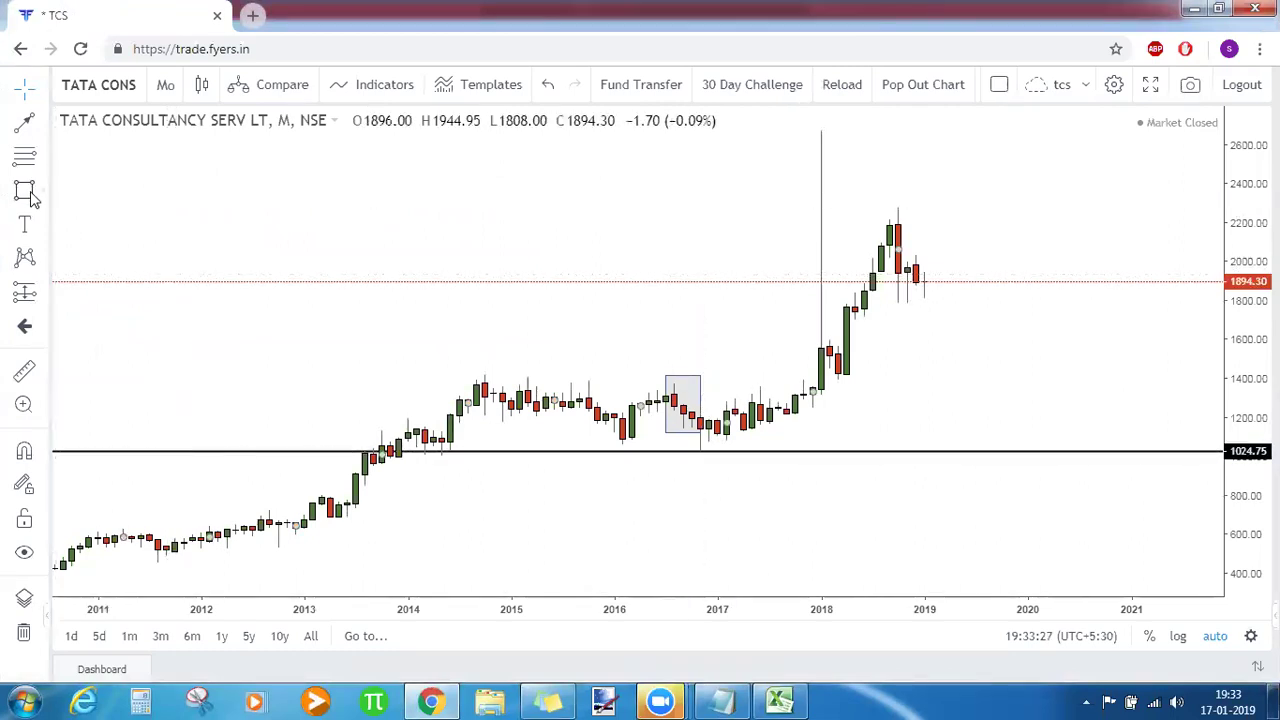
left_click(693, 468)
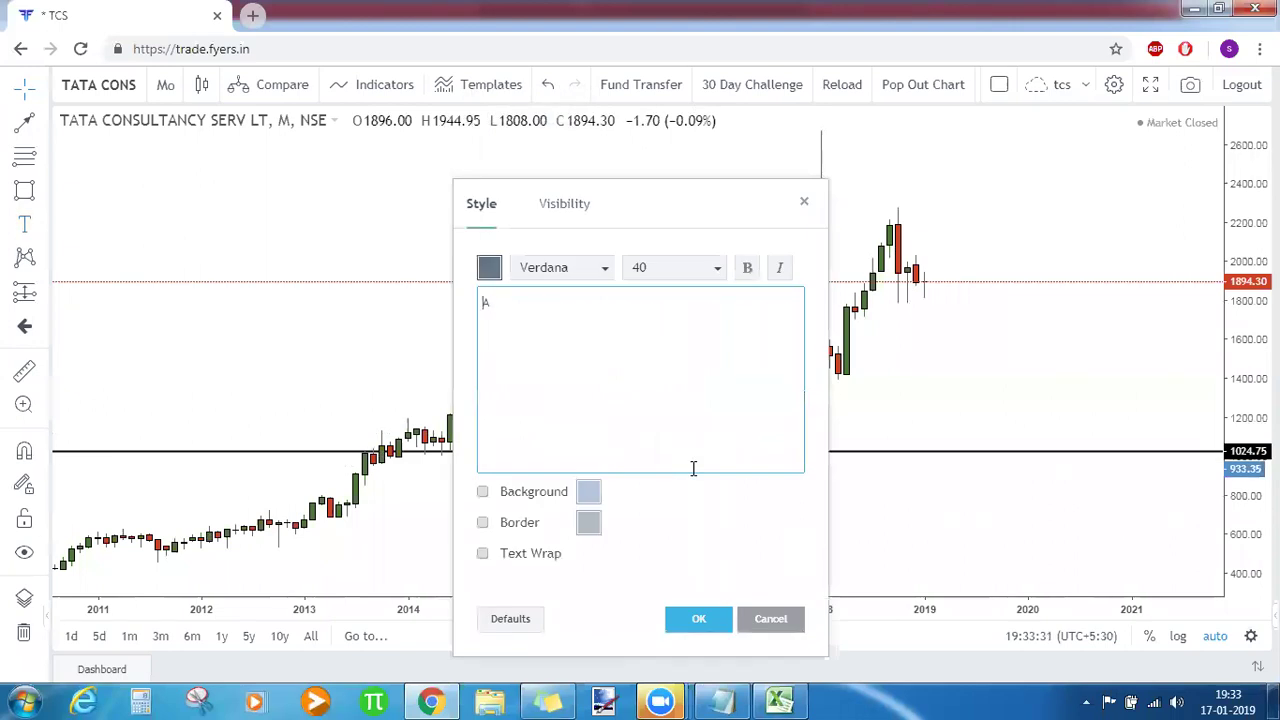
type("point")
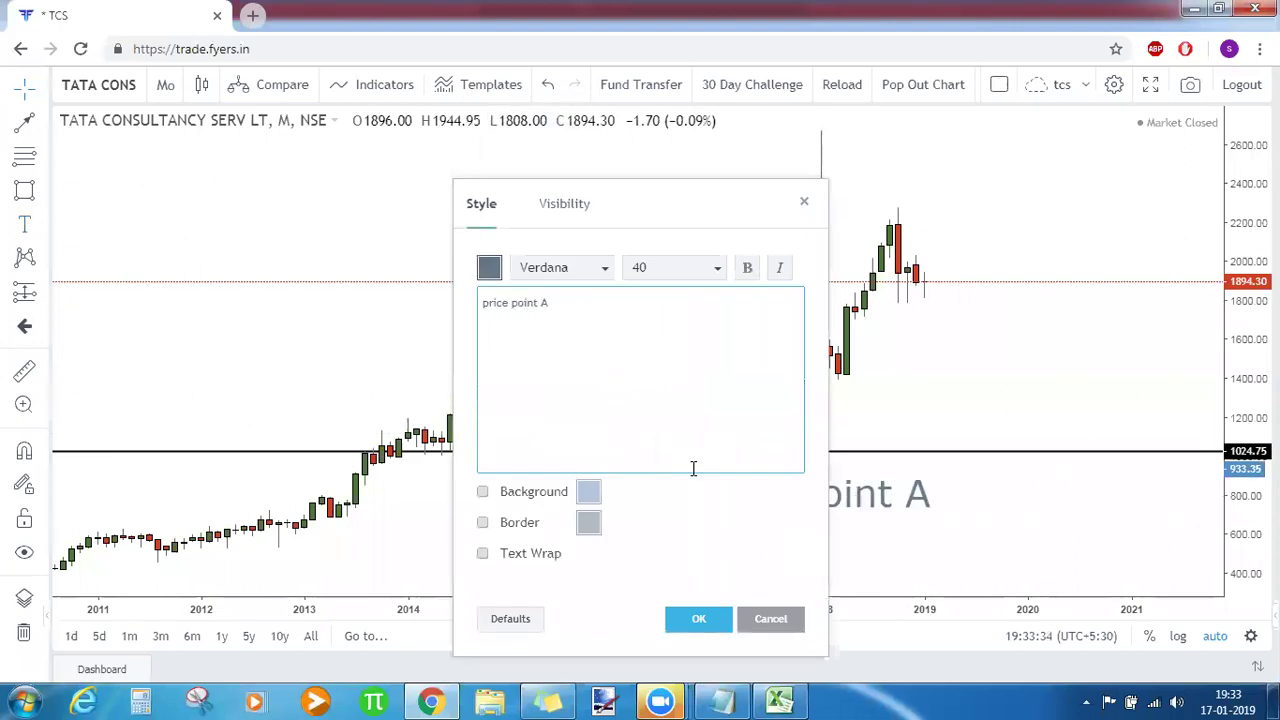
left_click(719, 615)
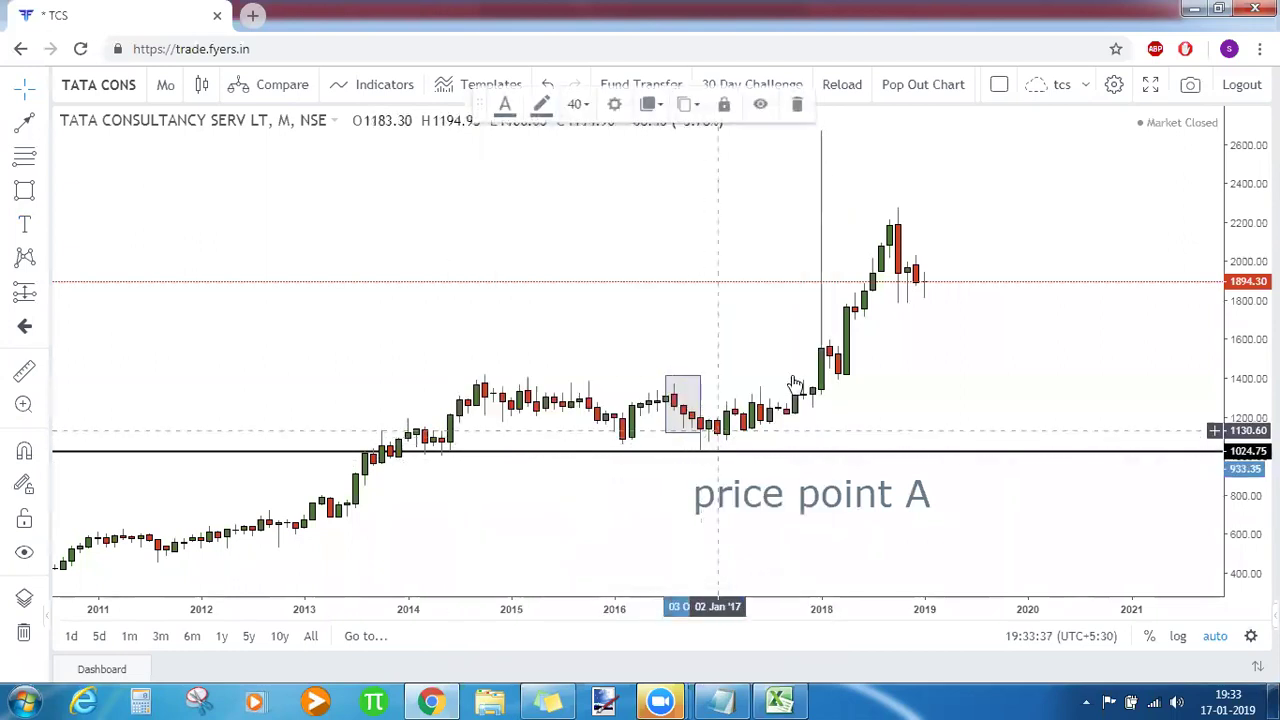
Place a horizontal line at about 2285.20 on the October 2018 high and add the text label "price point B" just above it.
left_click(938, 205)
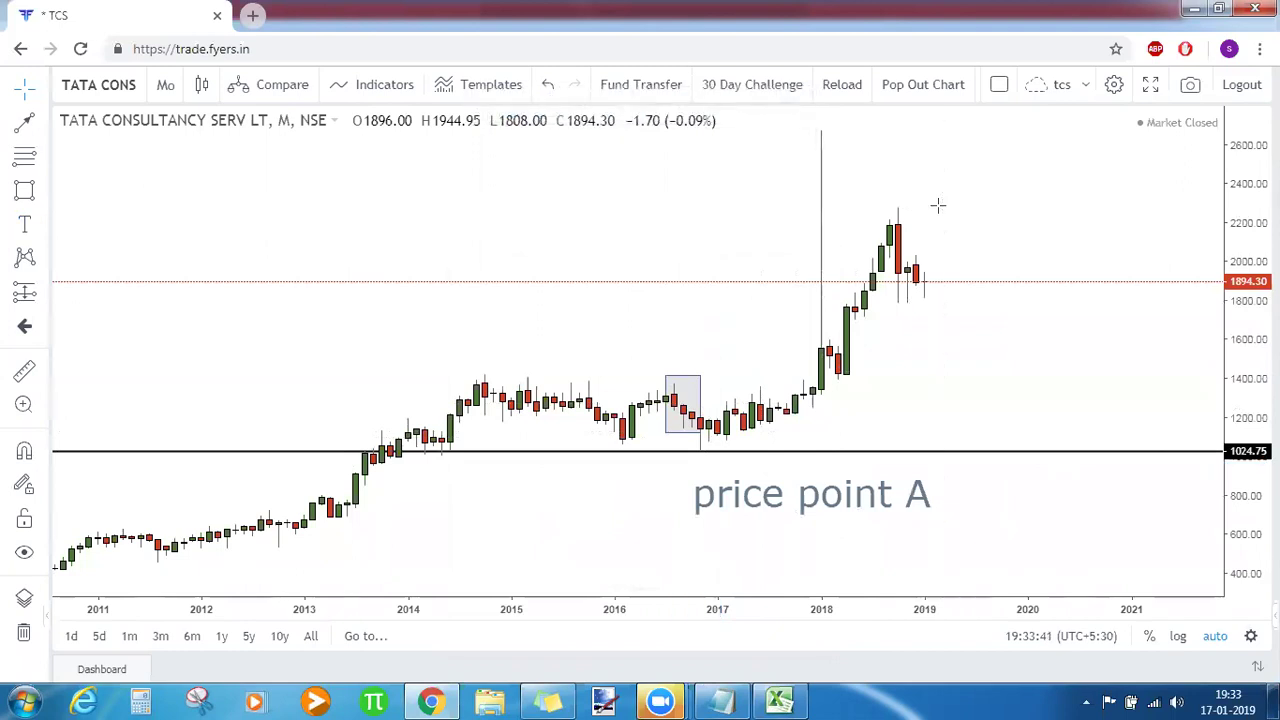
key("alt+h")
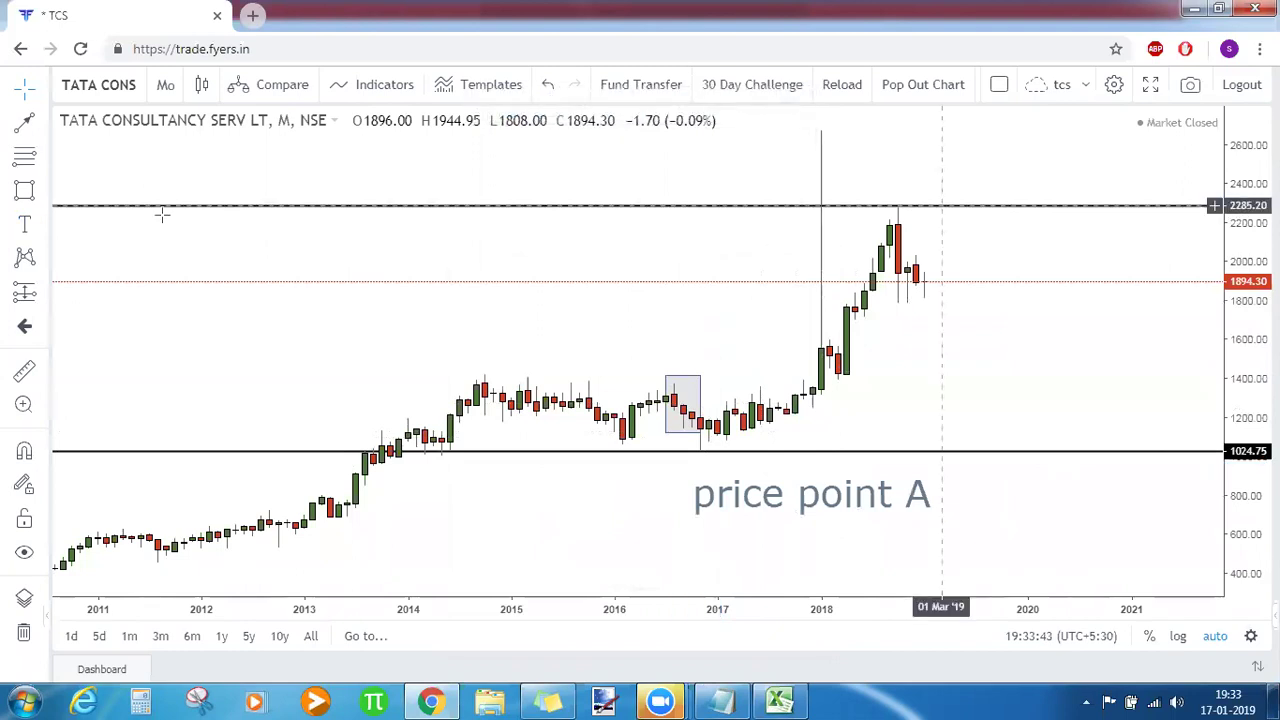
left_click(25, 224)
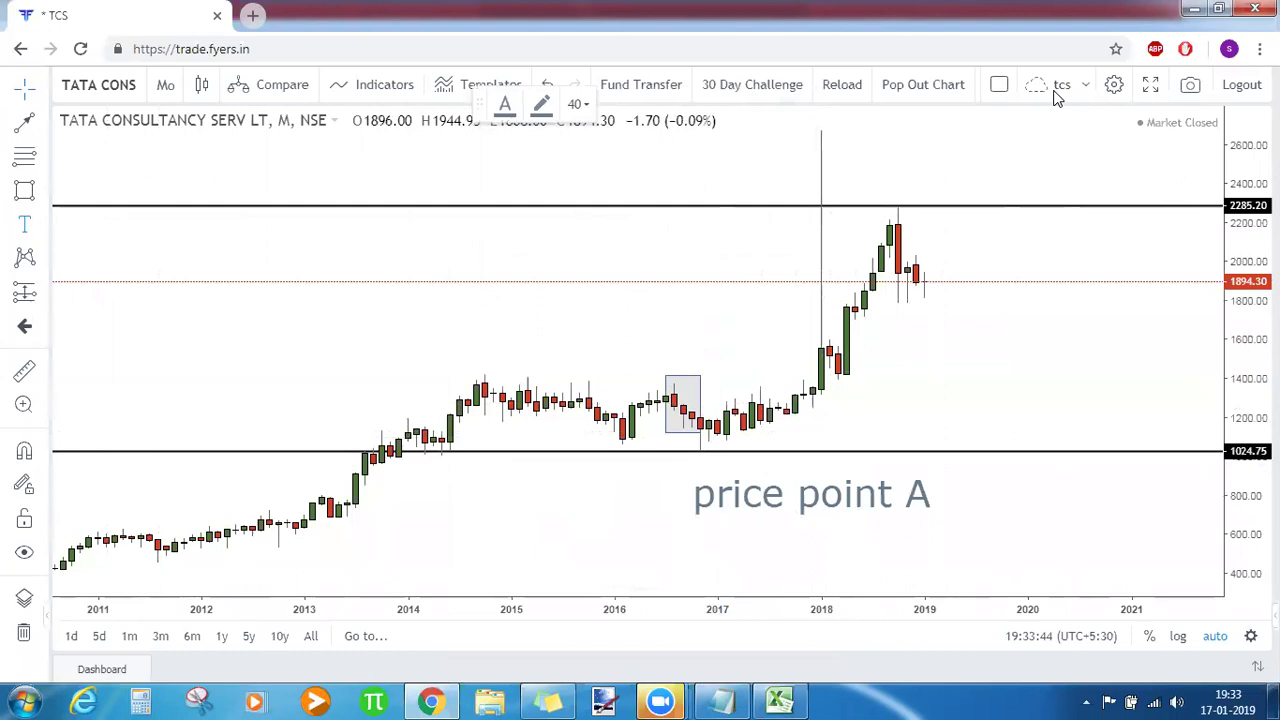
left_click(866, 186)
type("price point B")
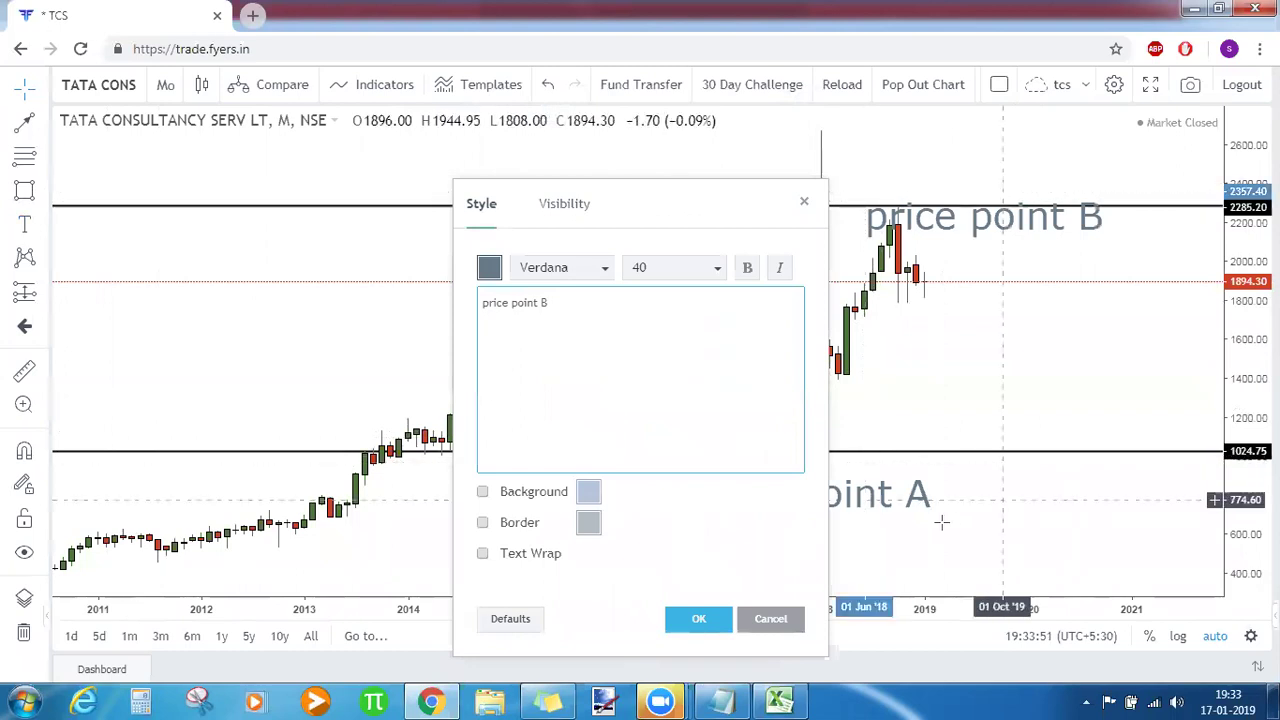
left_click(699, 619)
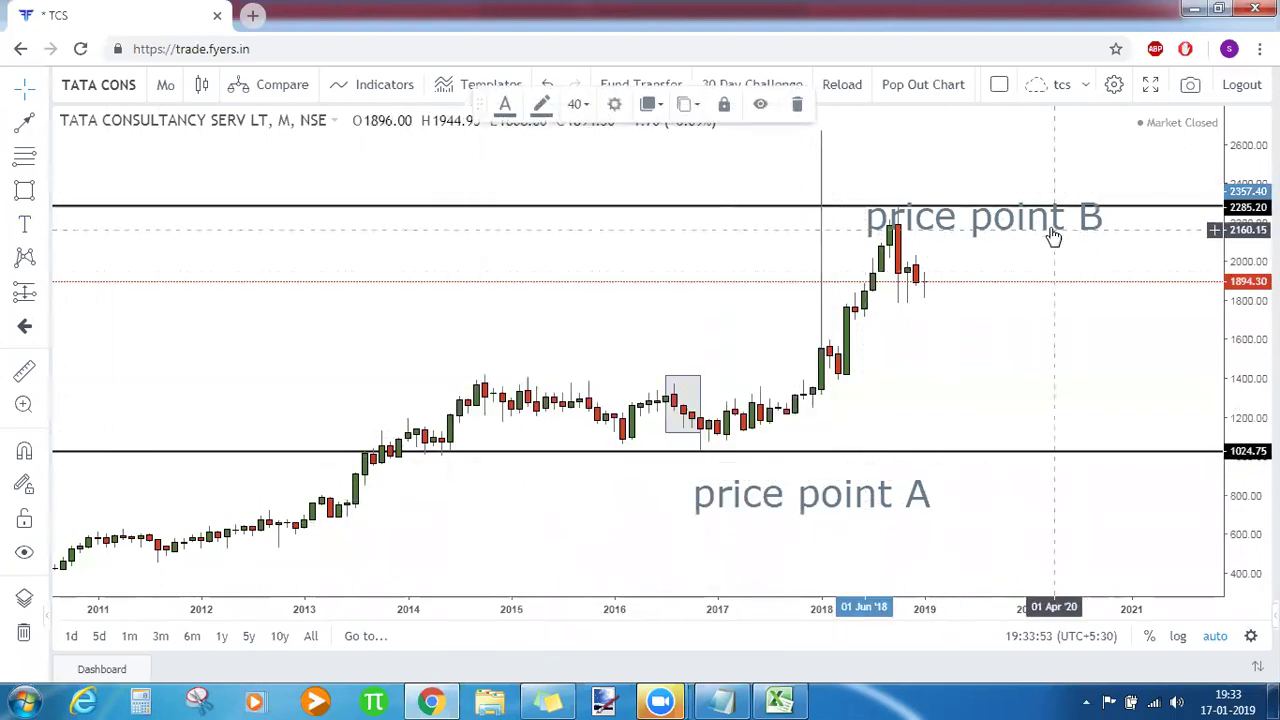
left_click_drag(1051, 237, 1018, 190)
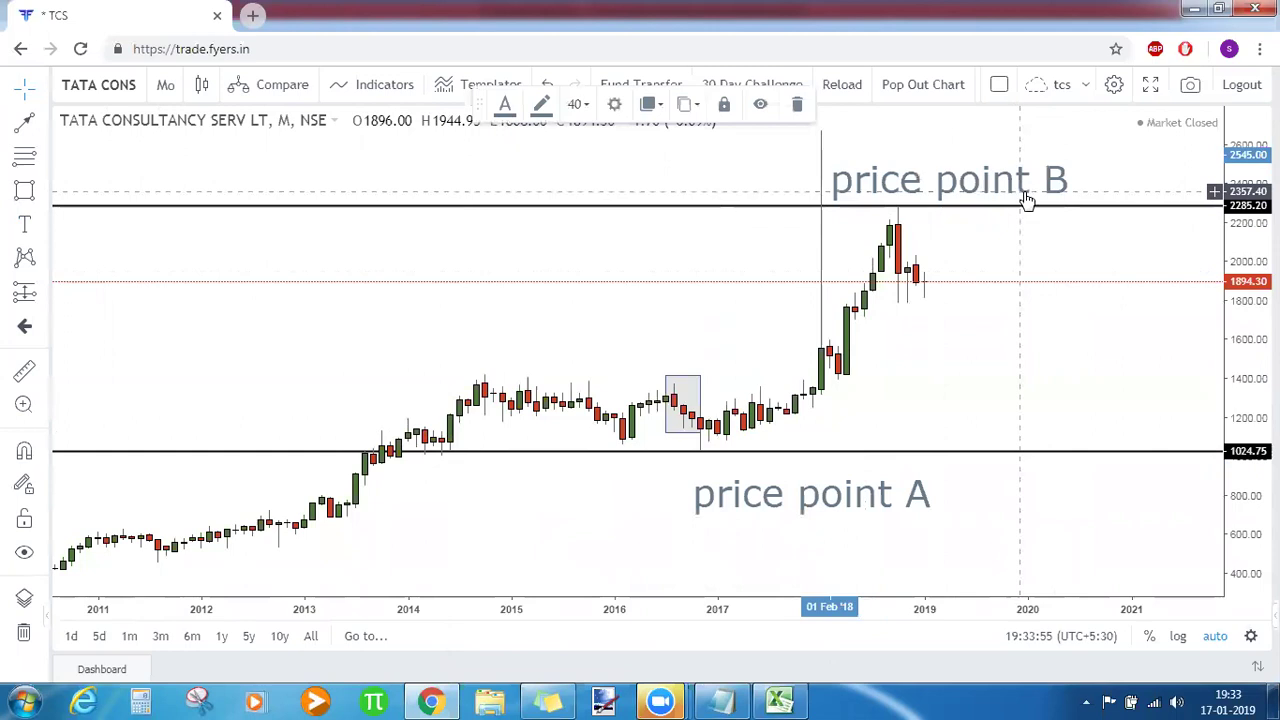
left_click(950, 297)
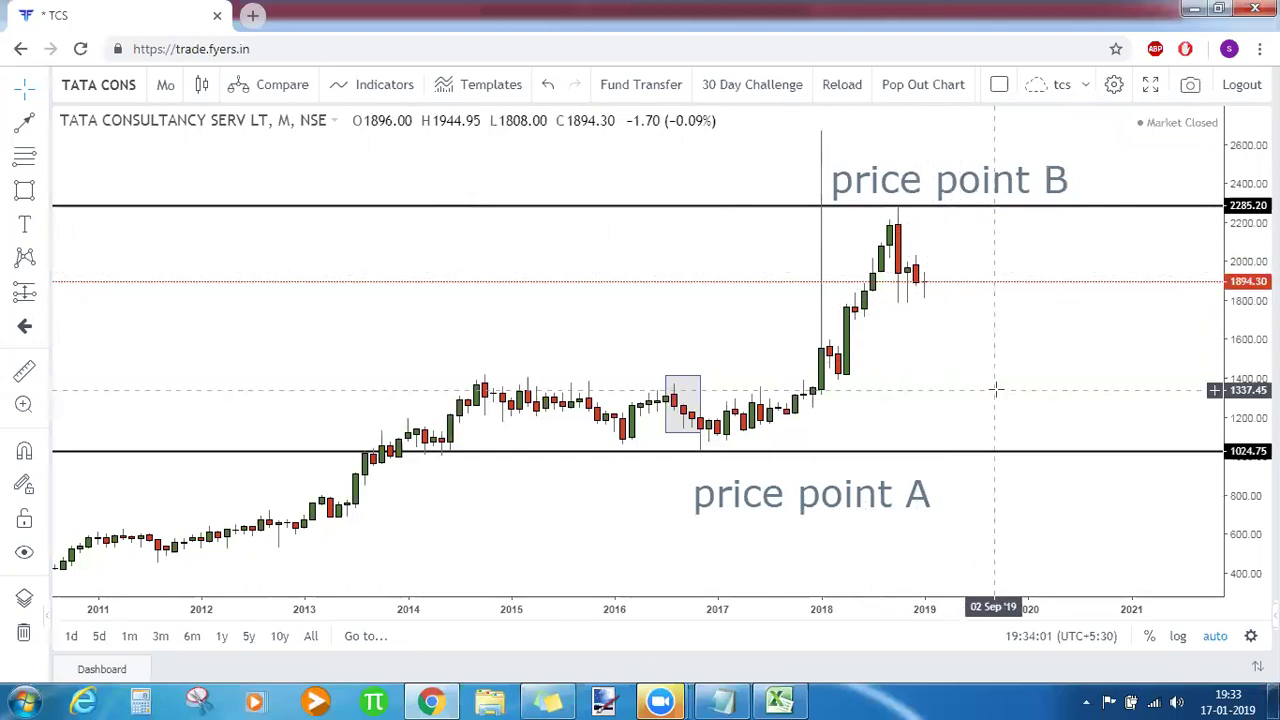
Draw a Fib Retracement from the November 2016 low at 1024.75 up to the 2285.20 line, extending its end to January 2021.
left_click(43, 163)
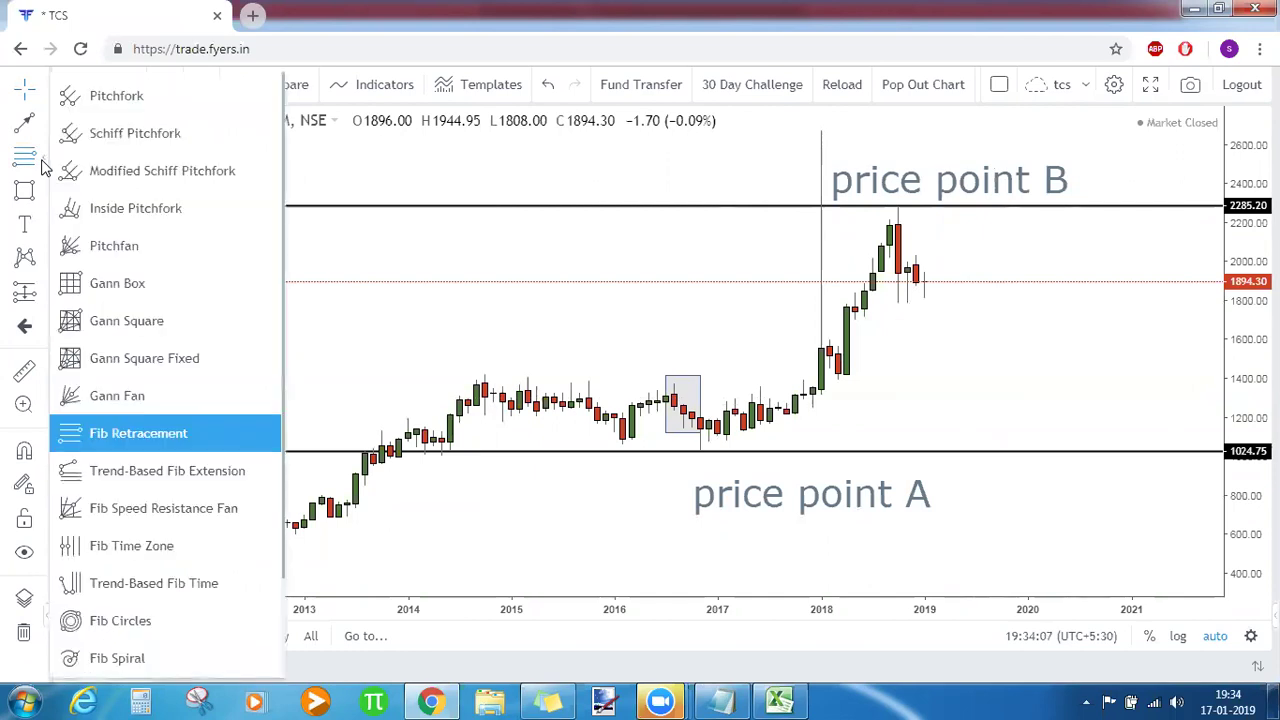
left_click(110, 428)
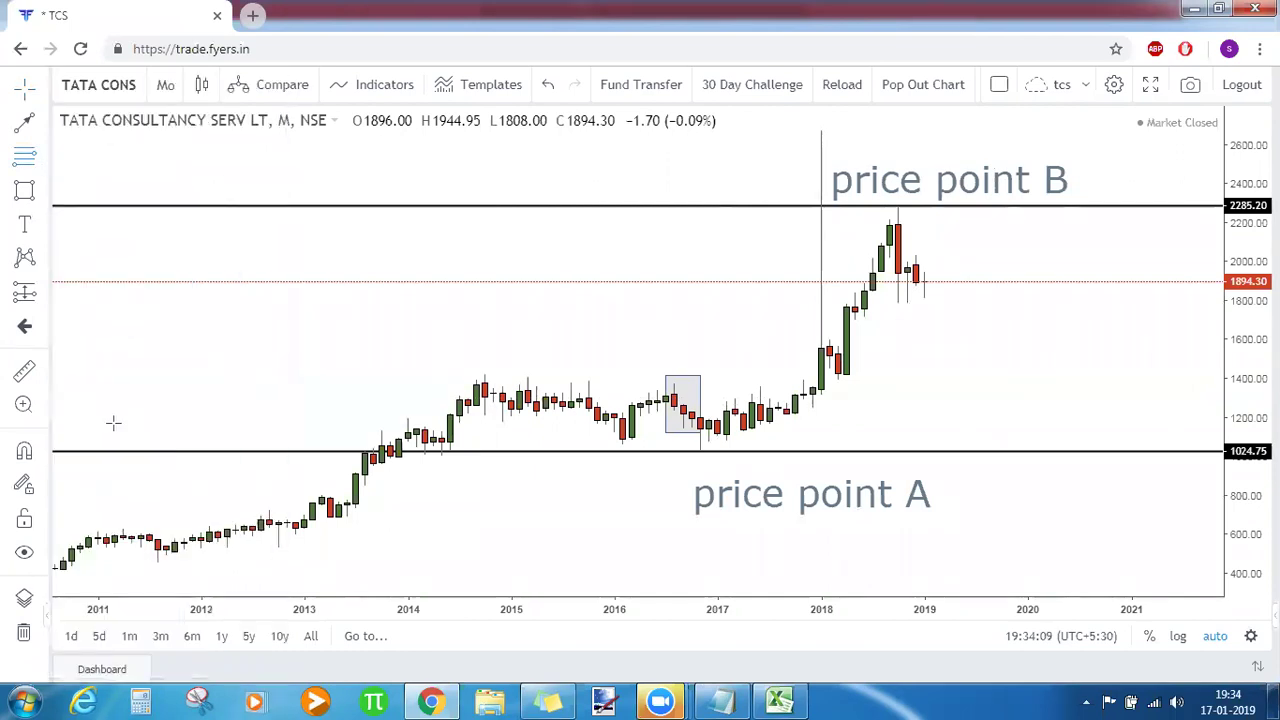
left_click(700, 452)
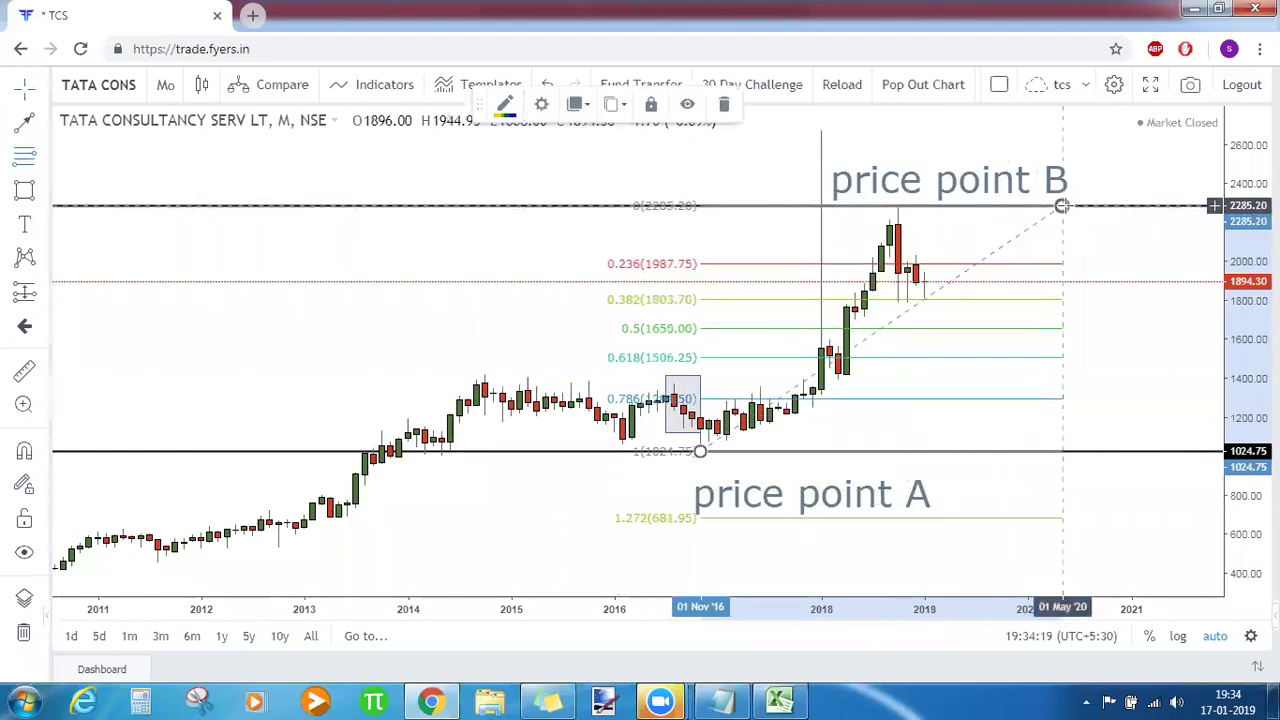
left_click_drag(1064, 205, 1131, 207)
left_click(1178, 305)
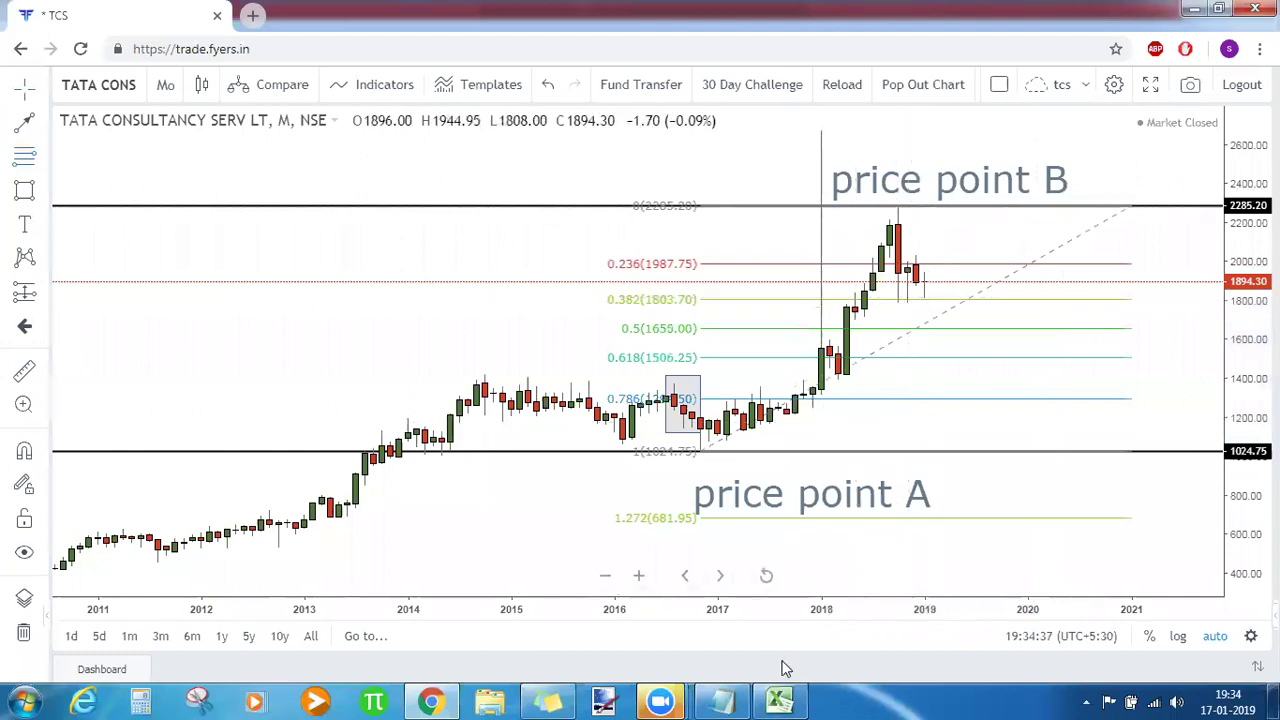
Switch to the Excel workbook fibonacci levels.xlsx and make the 0.382 level in cell B18 bold.
mouse_move(778, 698)
left_click(778, 605)
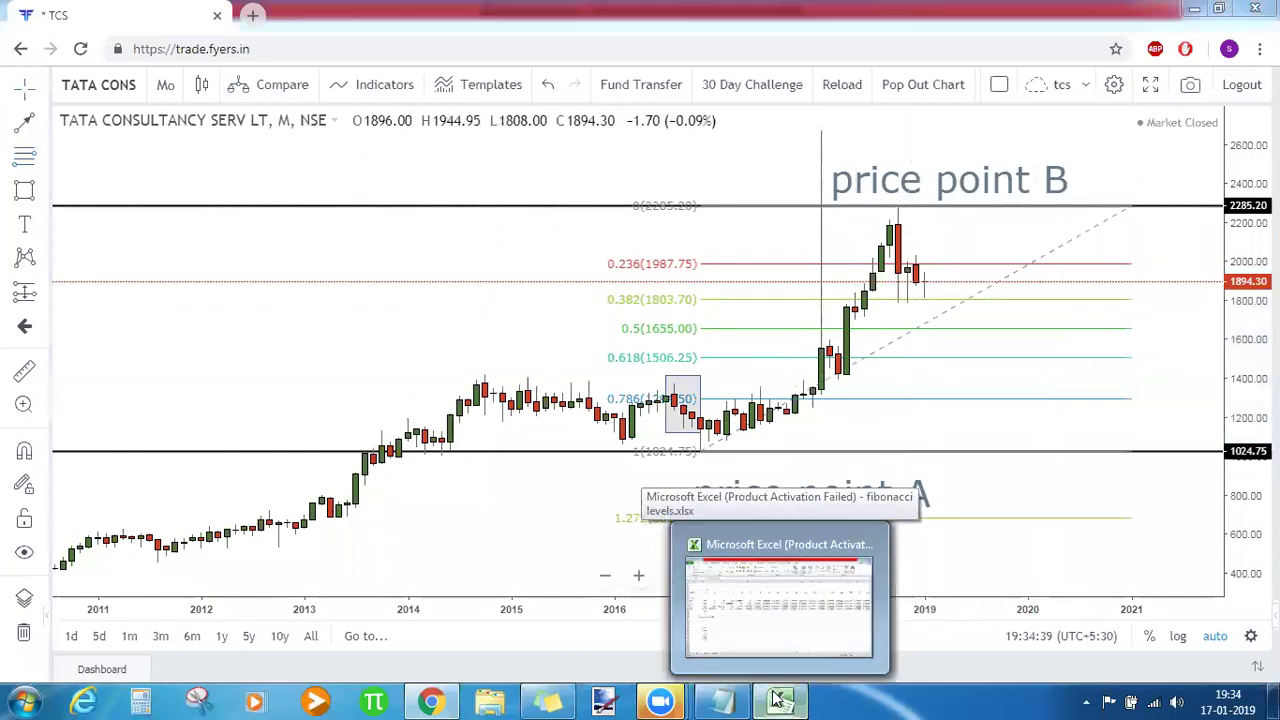
left_click(133, 503)
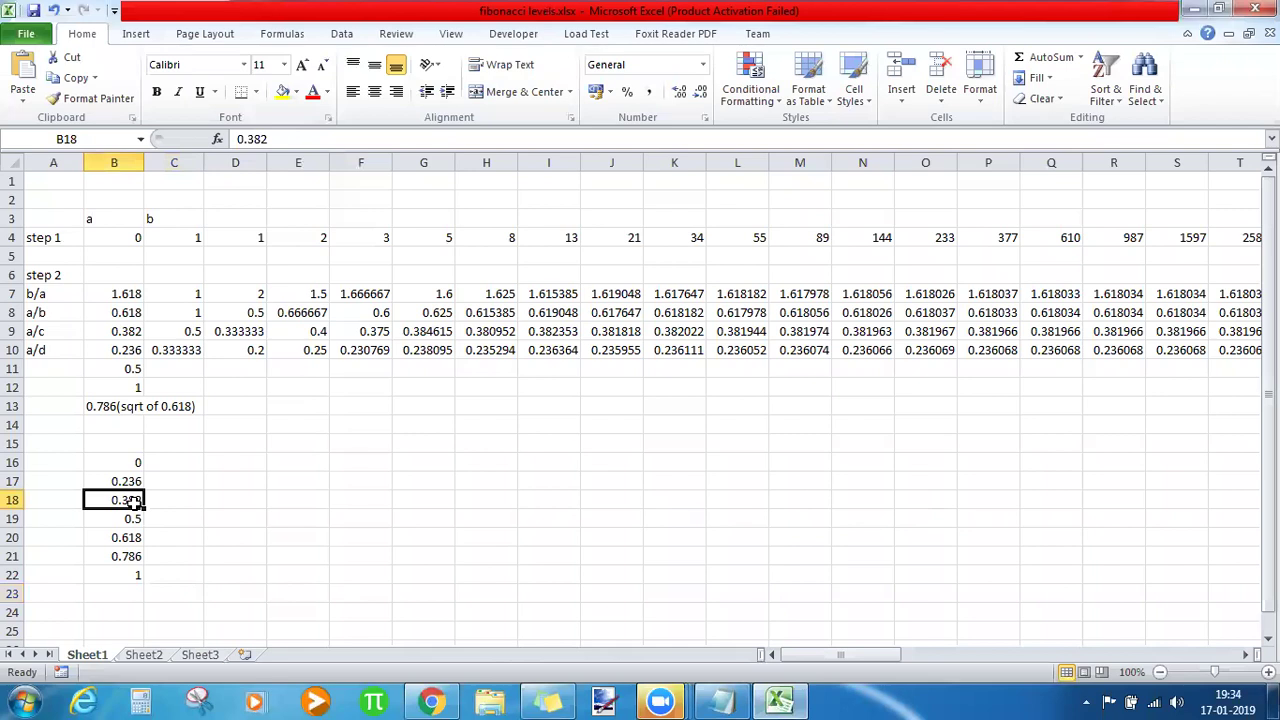
key("ctrl+b")
left_click(326, 593)
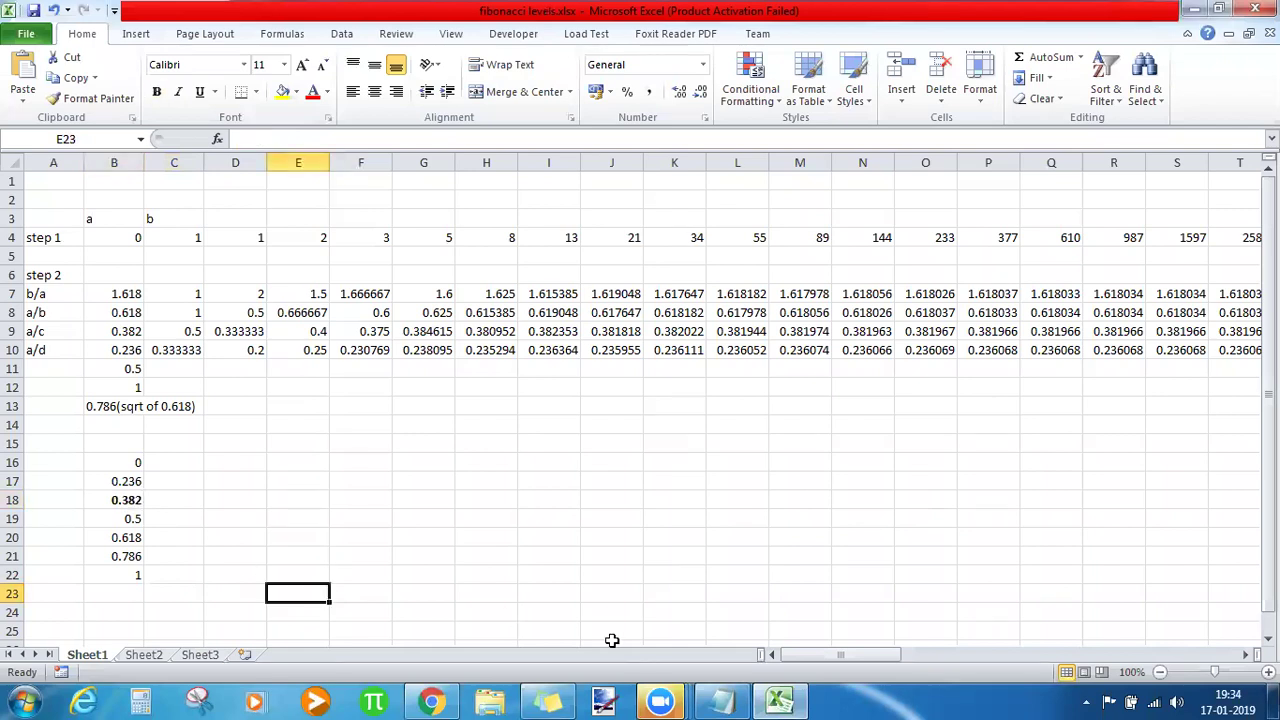
Highlight "Support / resistance" in the Notepad notes and return to the TCS chart in Chrome.
left_click(704, 700)
left_click_drag(160, 71, 10, 62)
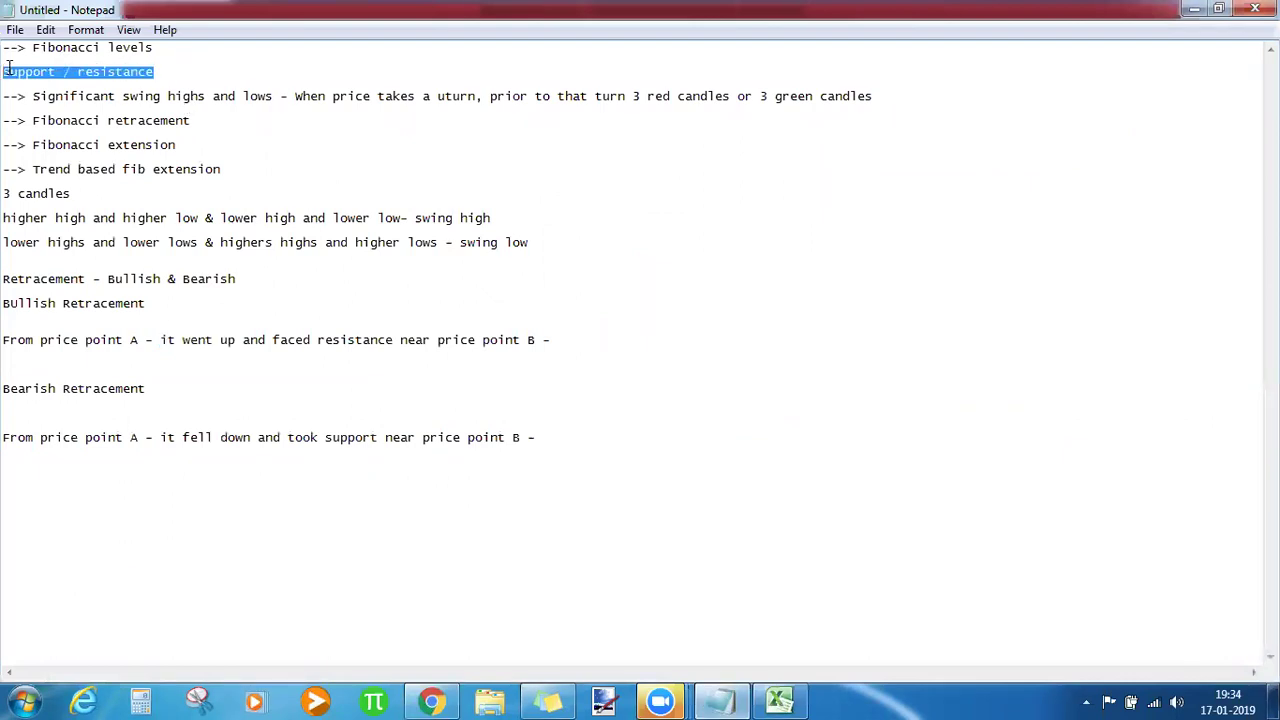
left_click(433, 700)
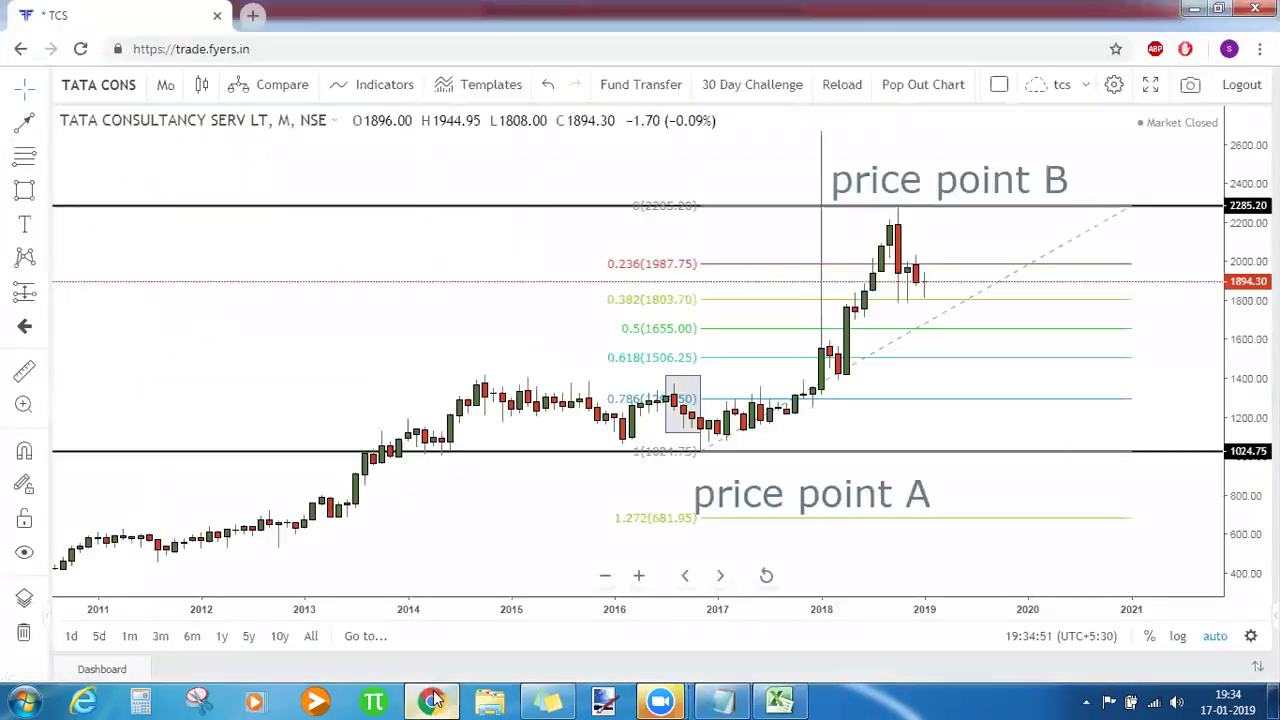
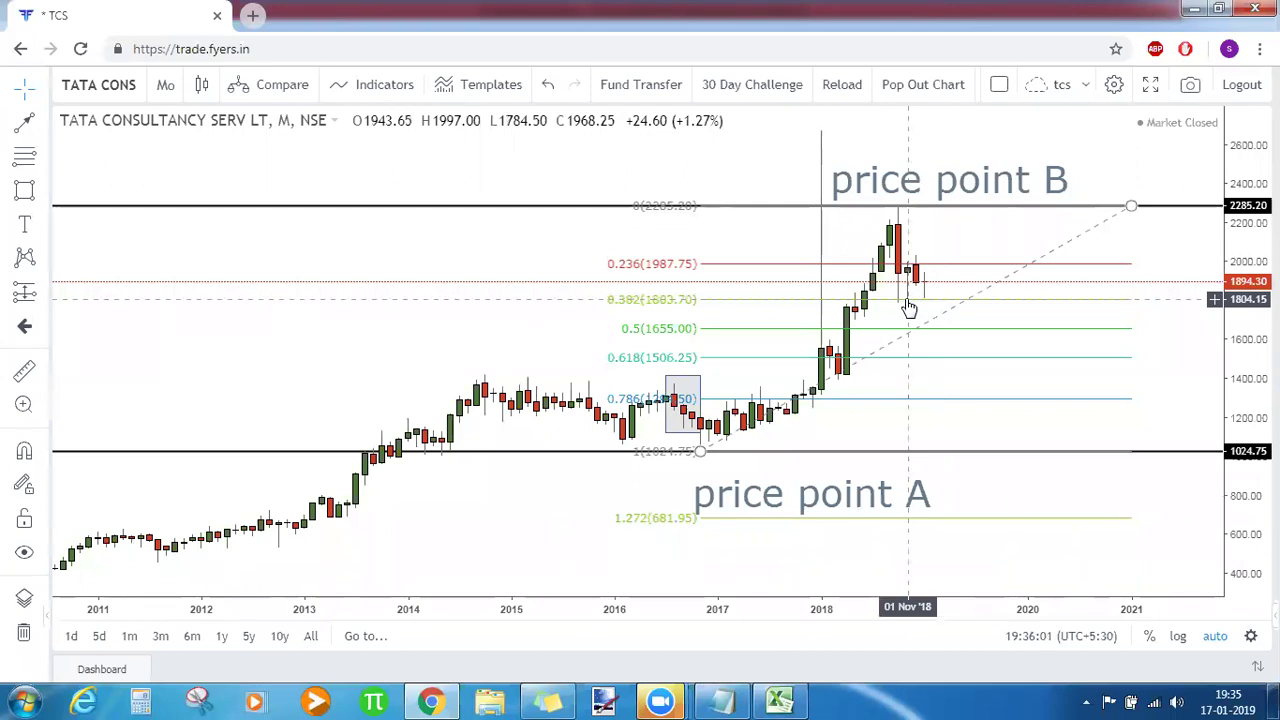
Remove all drawings from the TCS chart and change it to the daily timeframe.
left_click(908, 307)
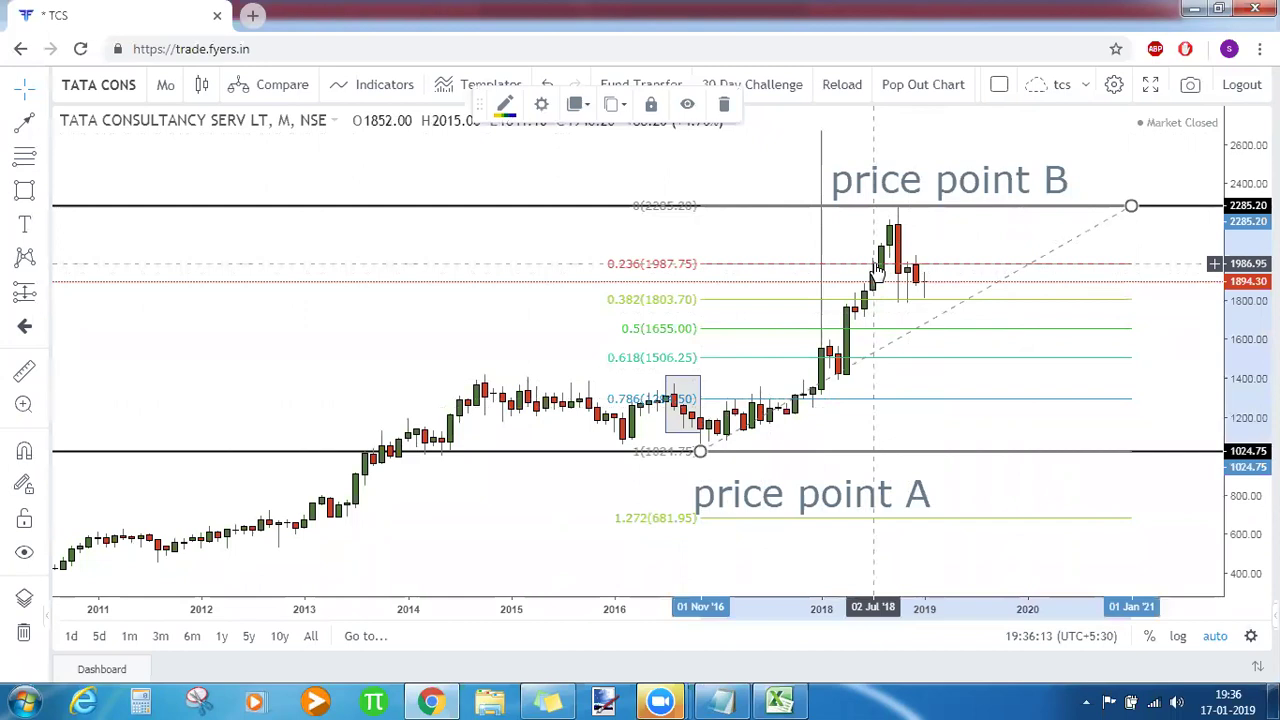
left_click(24, 635)
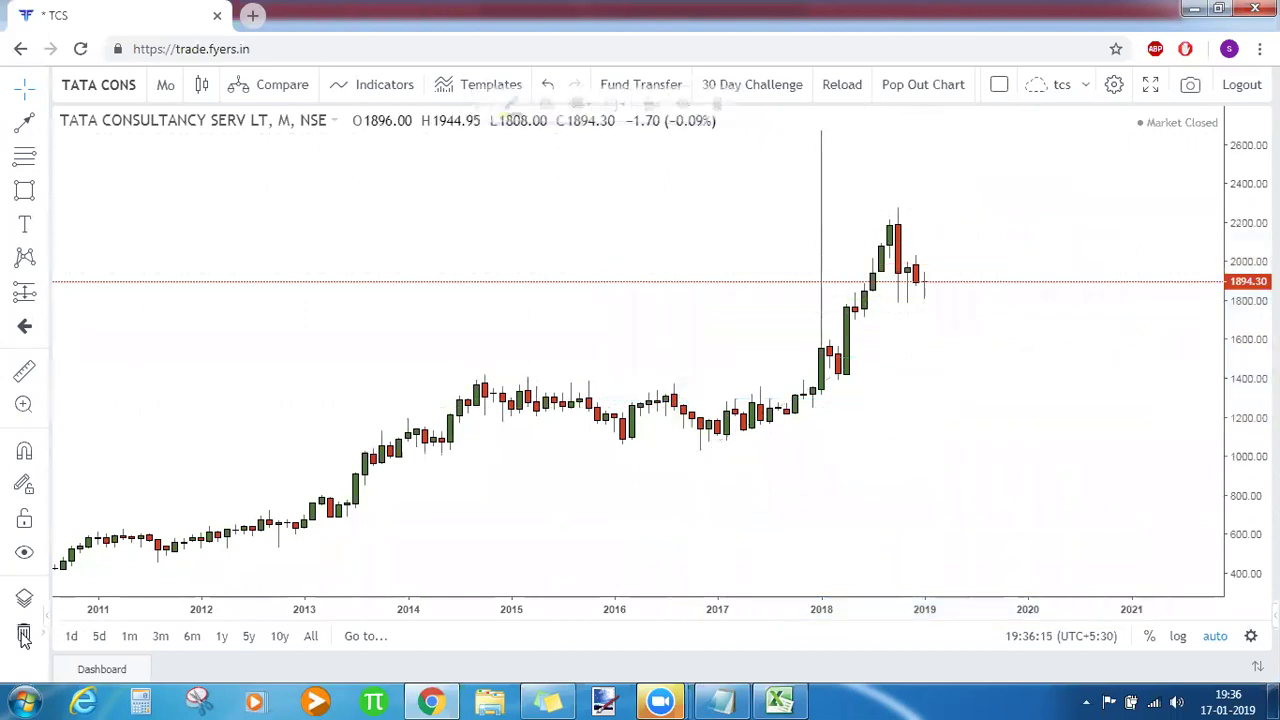
type("d")
key("Return")
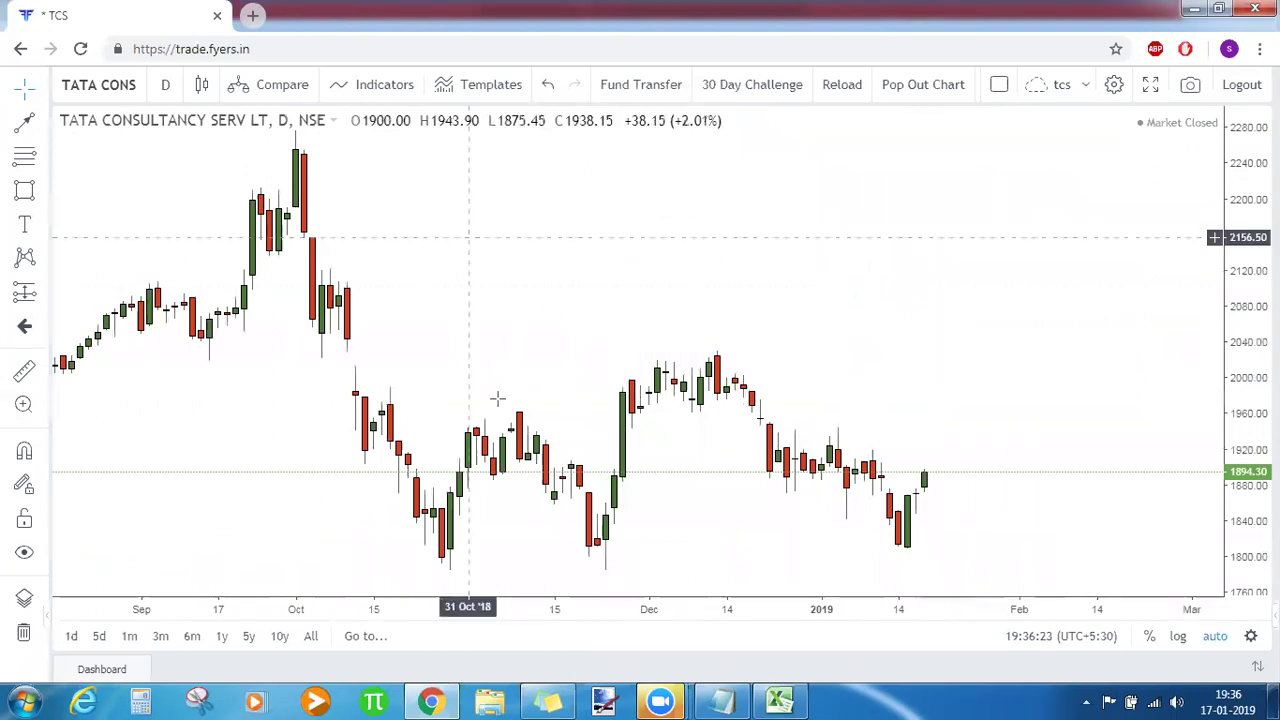
Place horizontal lines at about 2275.85 on the early October 2018 high and about 1790.20 on the late October 2018 low.
left_click(604, 577)
left_click(604, 579)
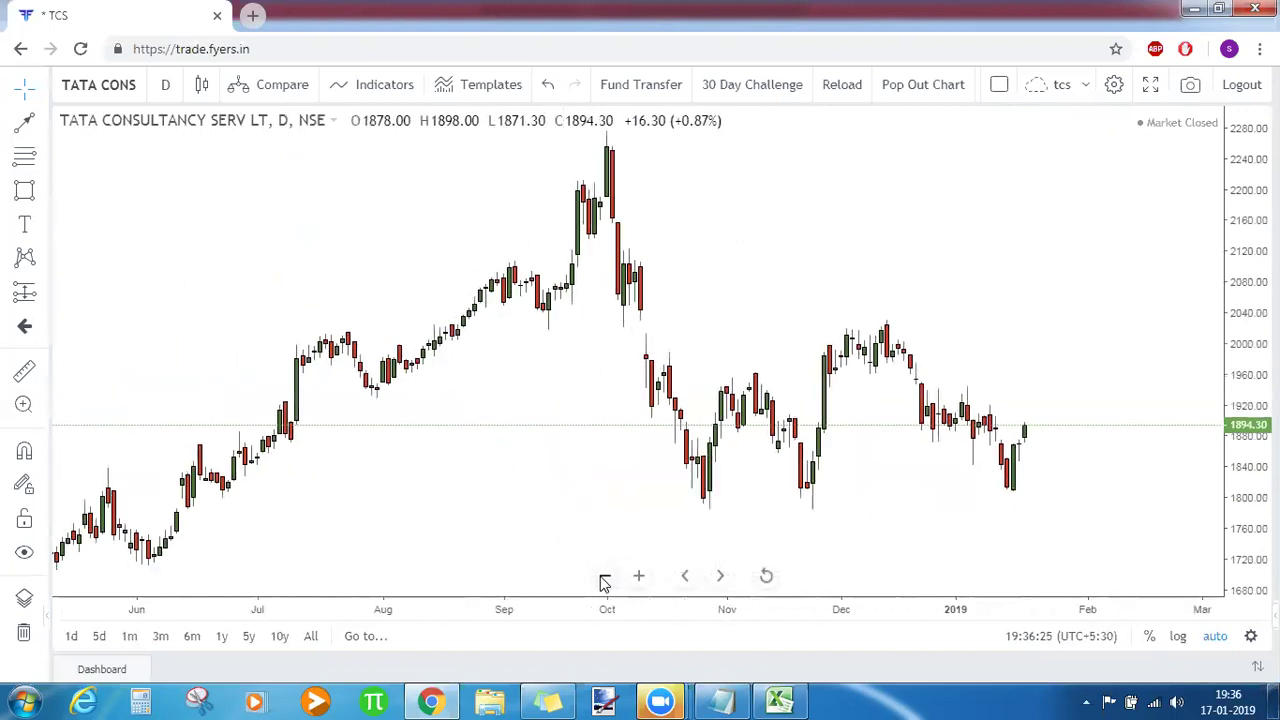
left_click_drag(1242, 355, 1244, 370)
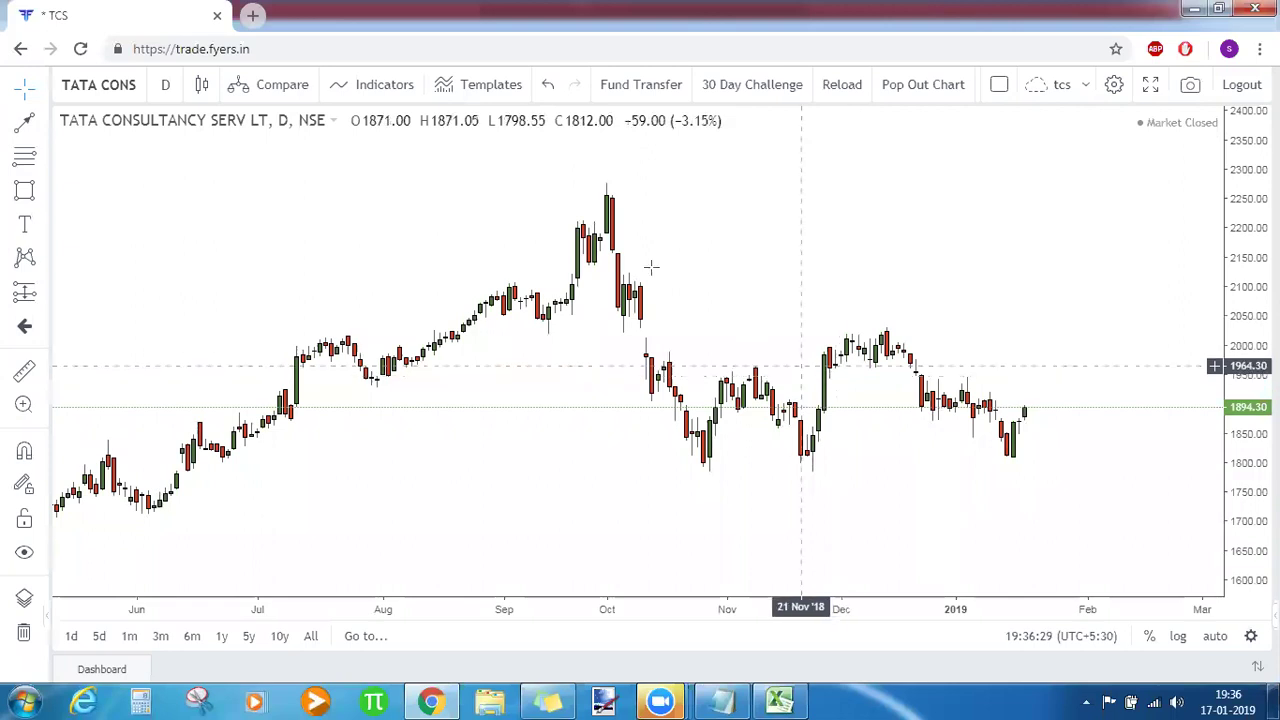
left_click(625, 183)
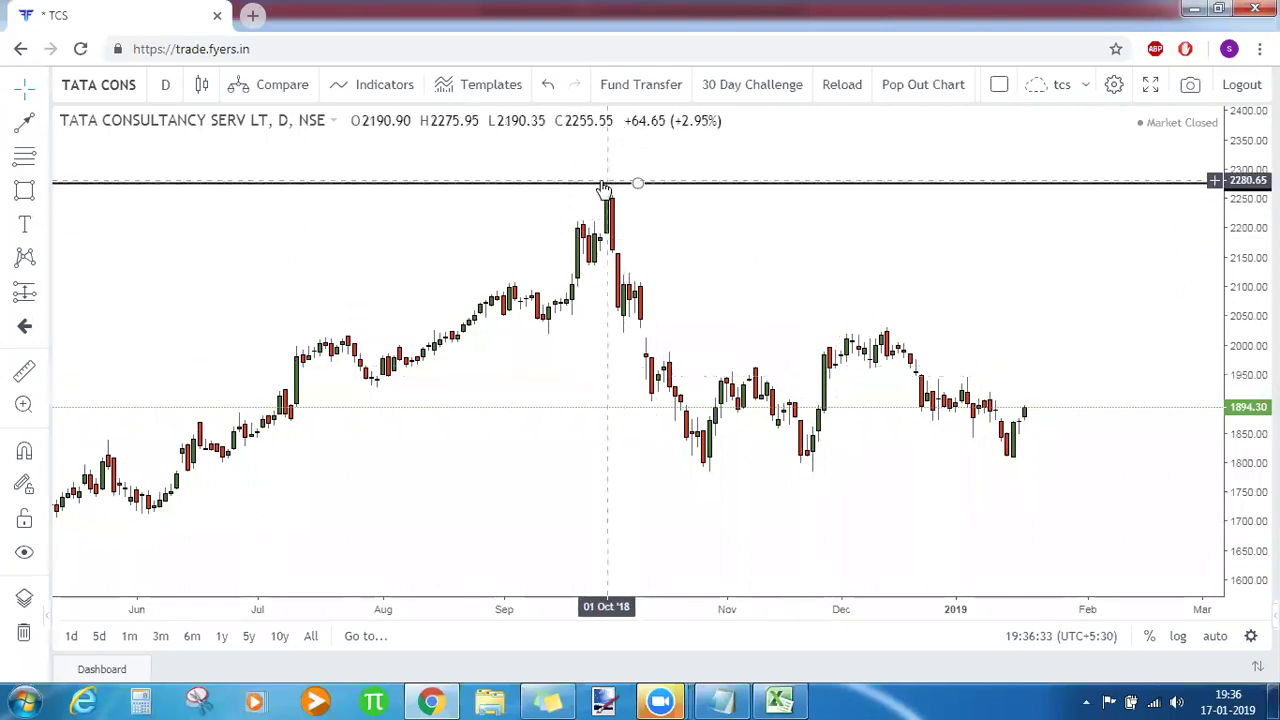
left_click(708, 468)
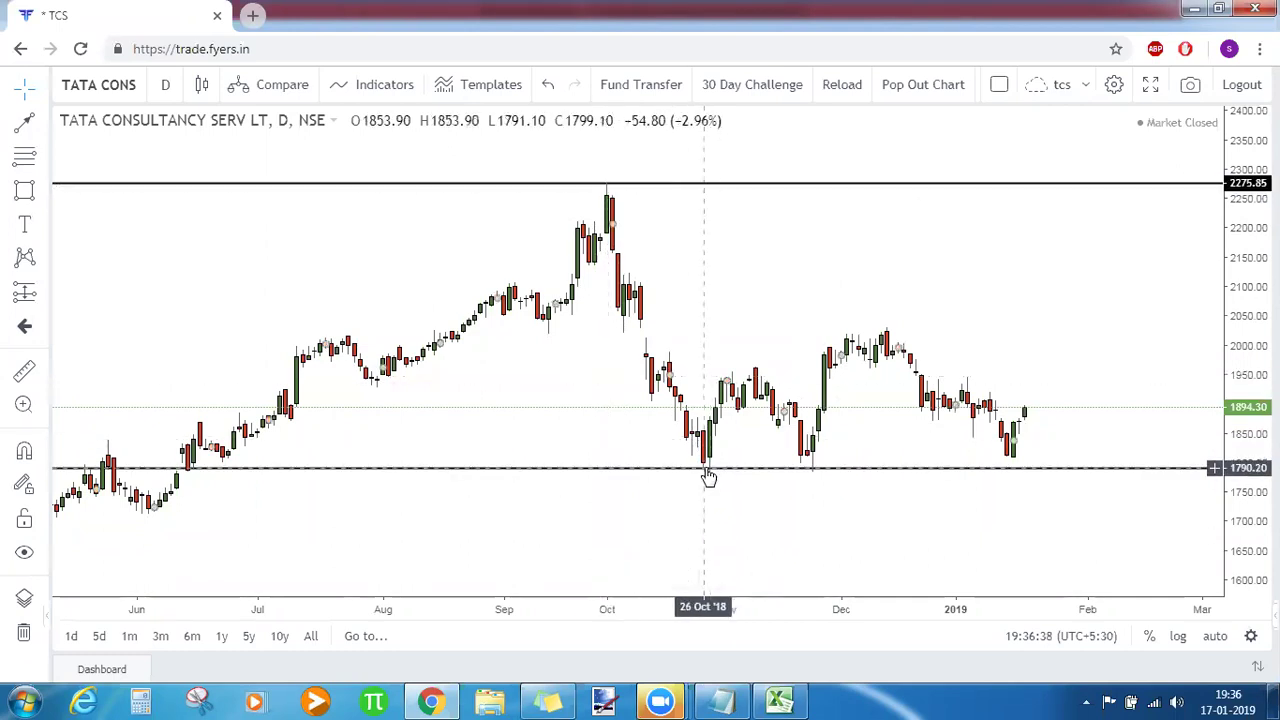
Draw a Fib Retracement from the 1 October 2018 high at 2275.85 to about 1785.40, extending it to 12 February 2019.
left_click(25, 160)
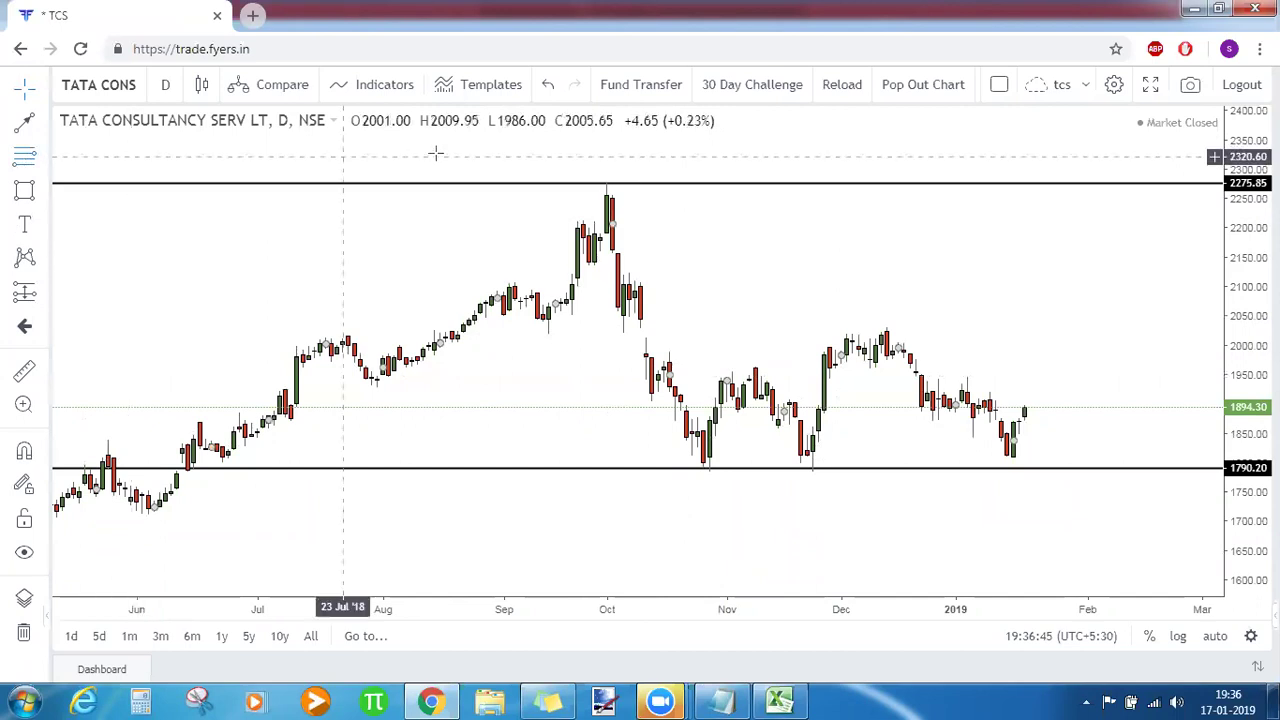
left_click(608, 183)
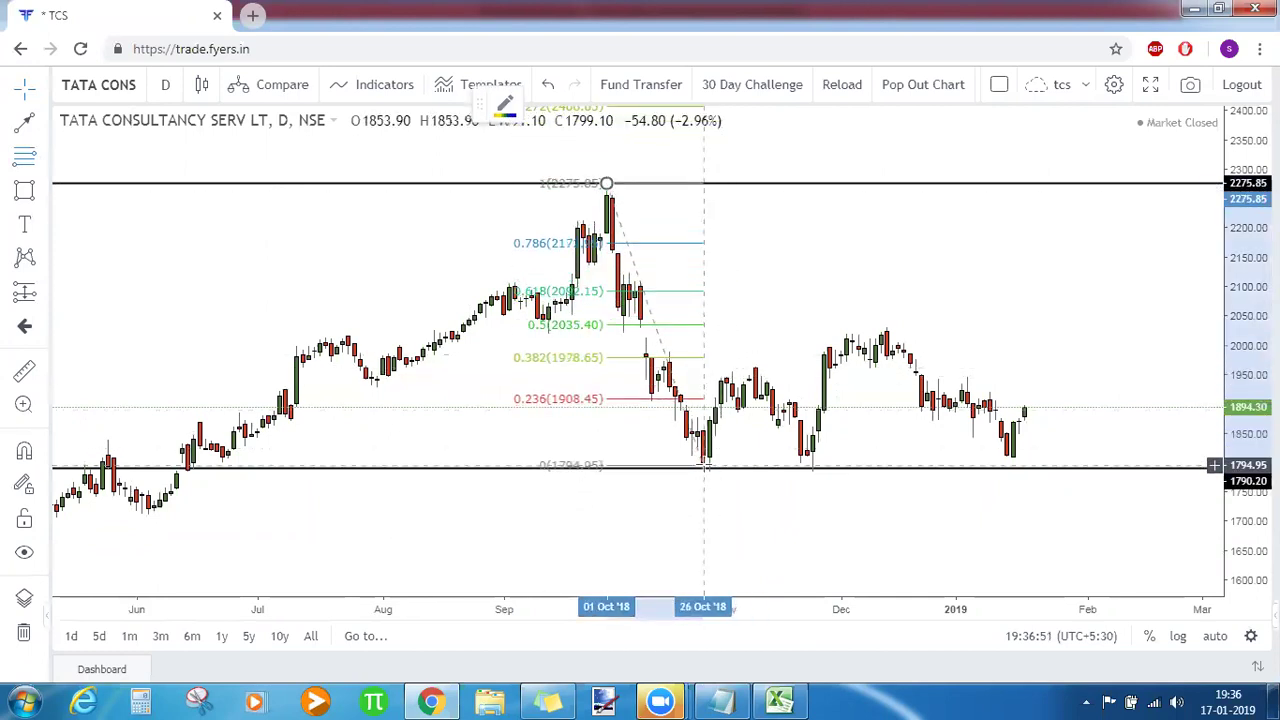
left_click(881, 467)
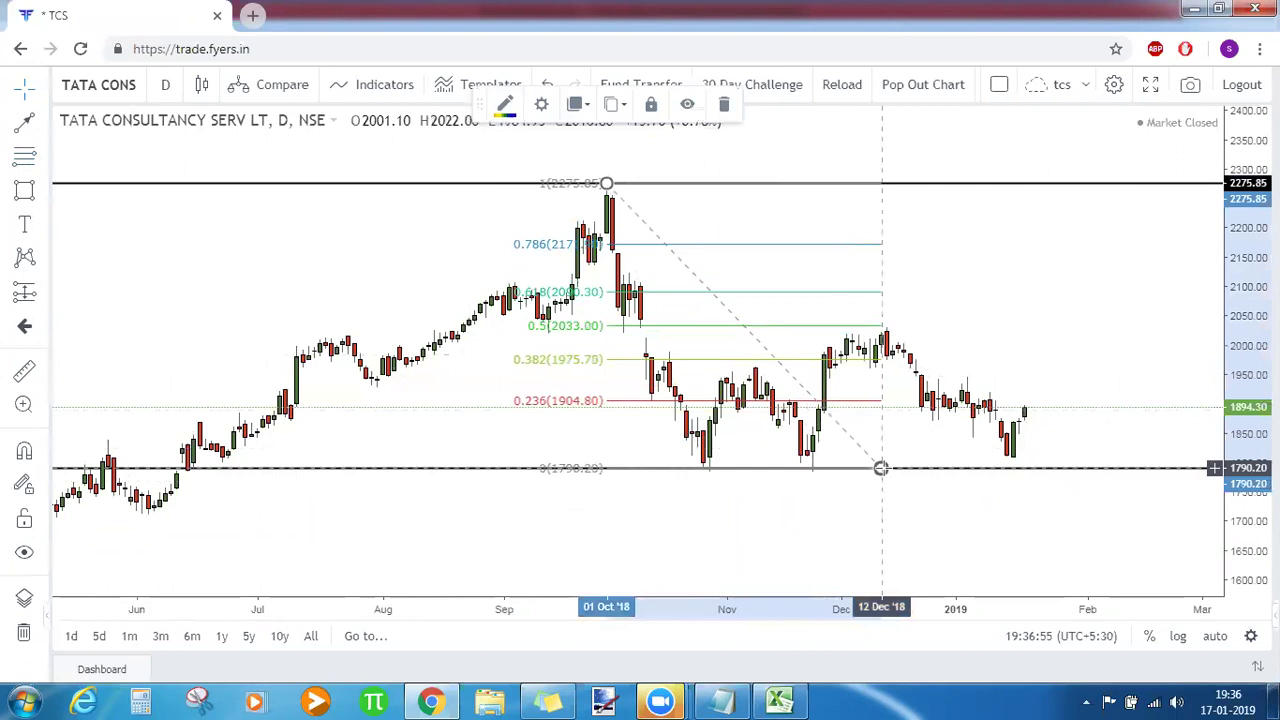
left_click_drag(900, 465, 1128, 471)
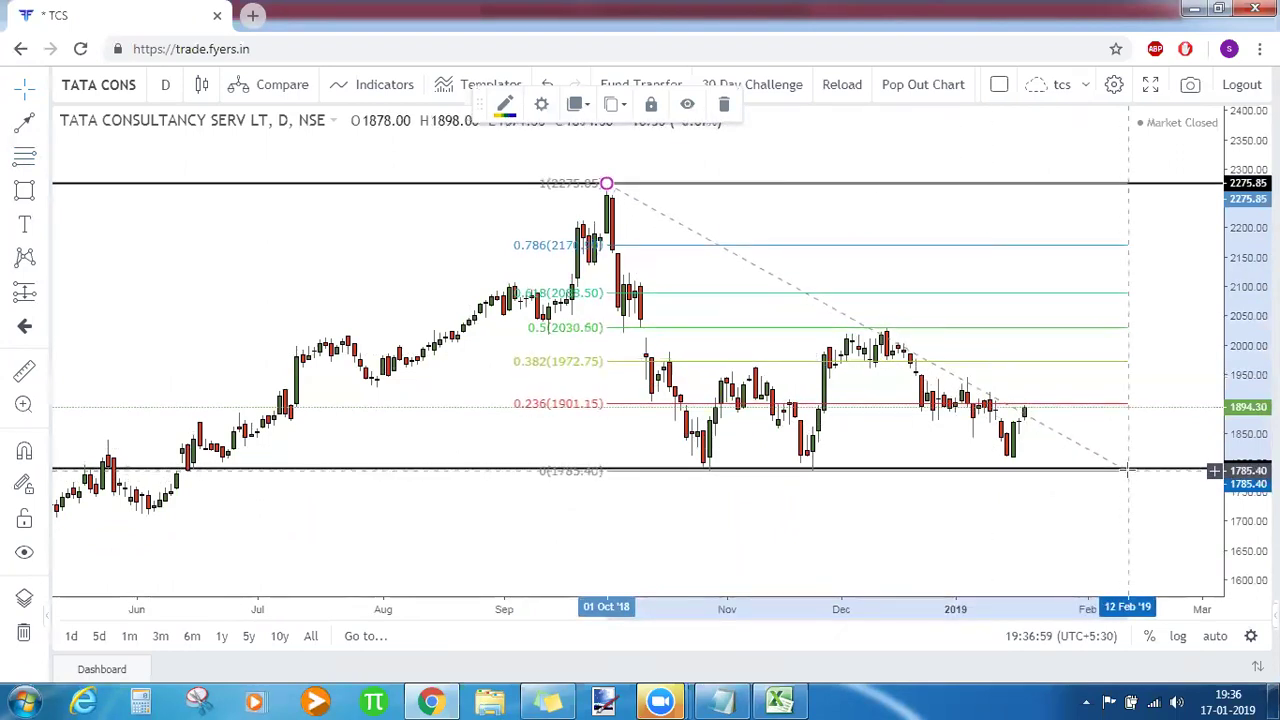
left_click(881, 526)
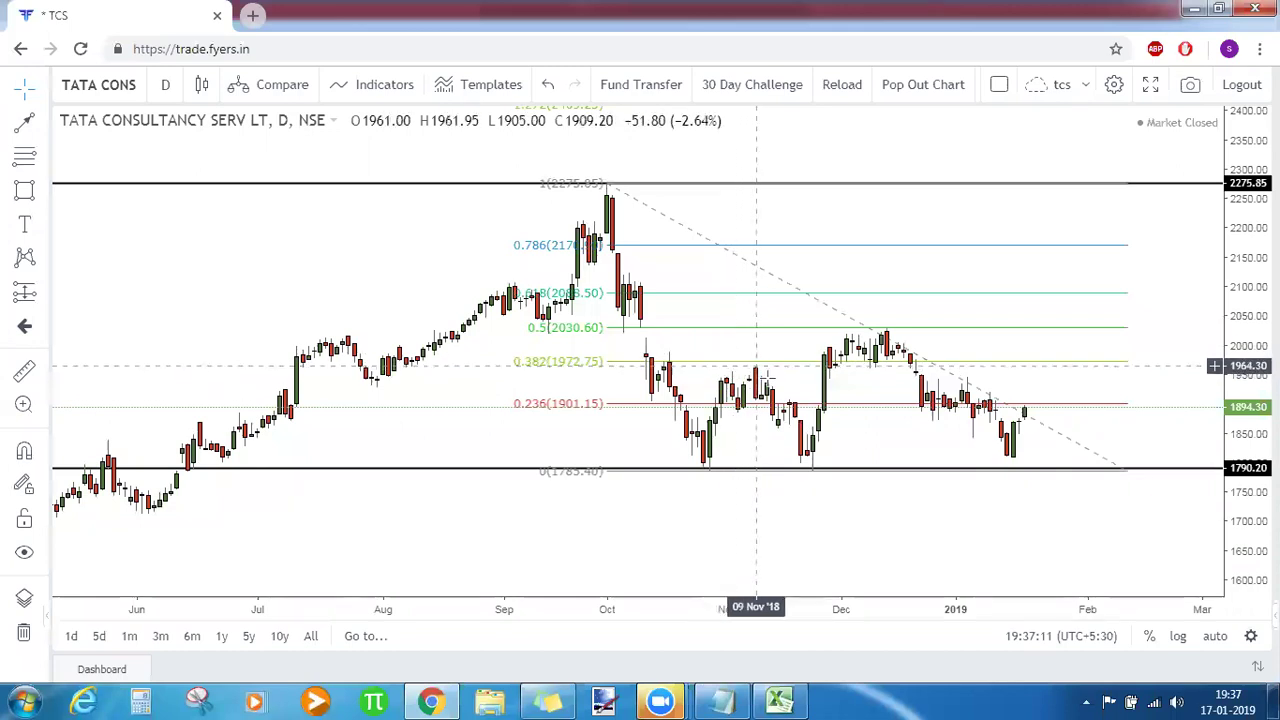
left_click(817, 474)
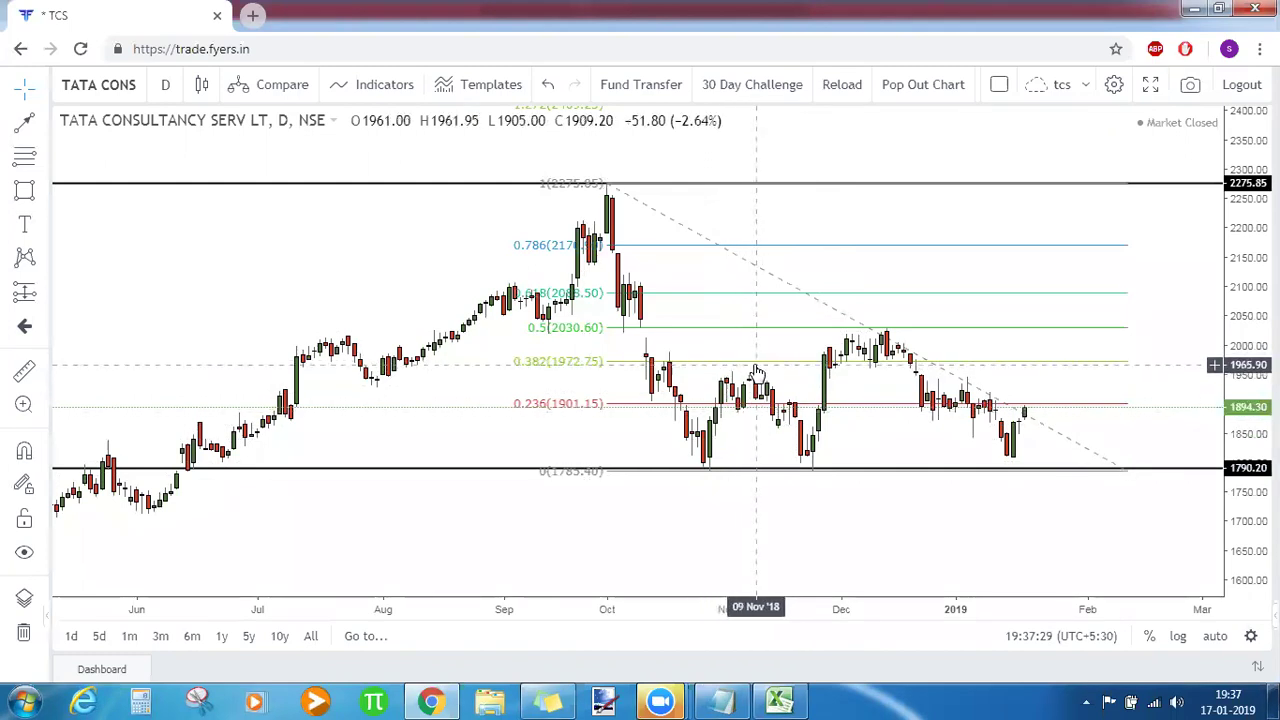
left_click(808, 471)
left_click(800, 490)
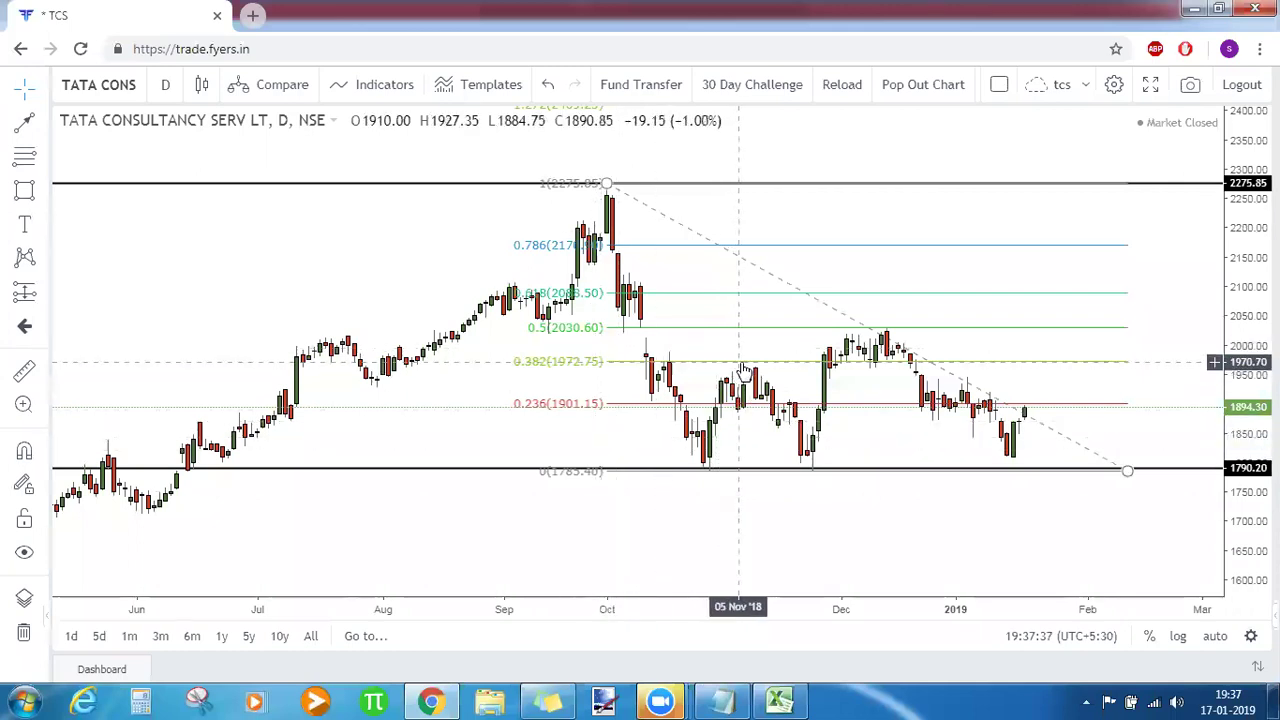
Remove the Fib Retracement and the horizontal lines from the TCS chart, and load the NIFTYBANK index by searching for BANKN.
left_click(841, 481)
key("Delete")
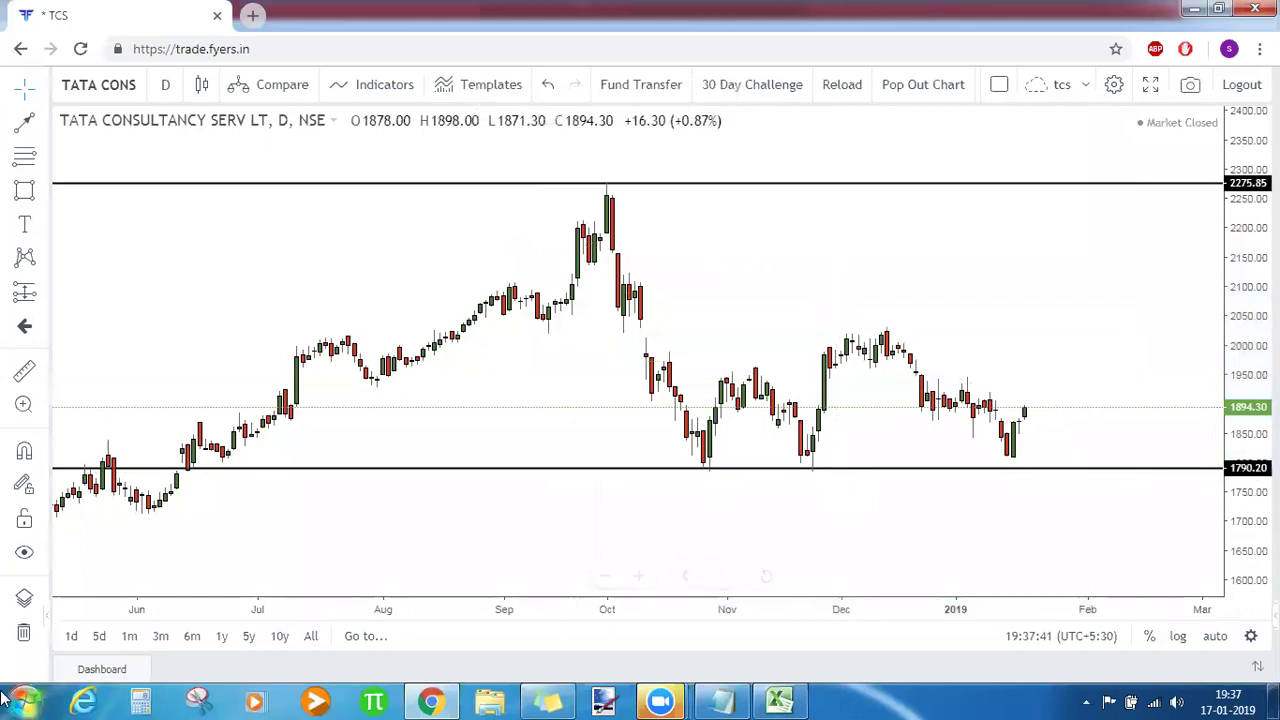
left_click(24, 636)
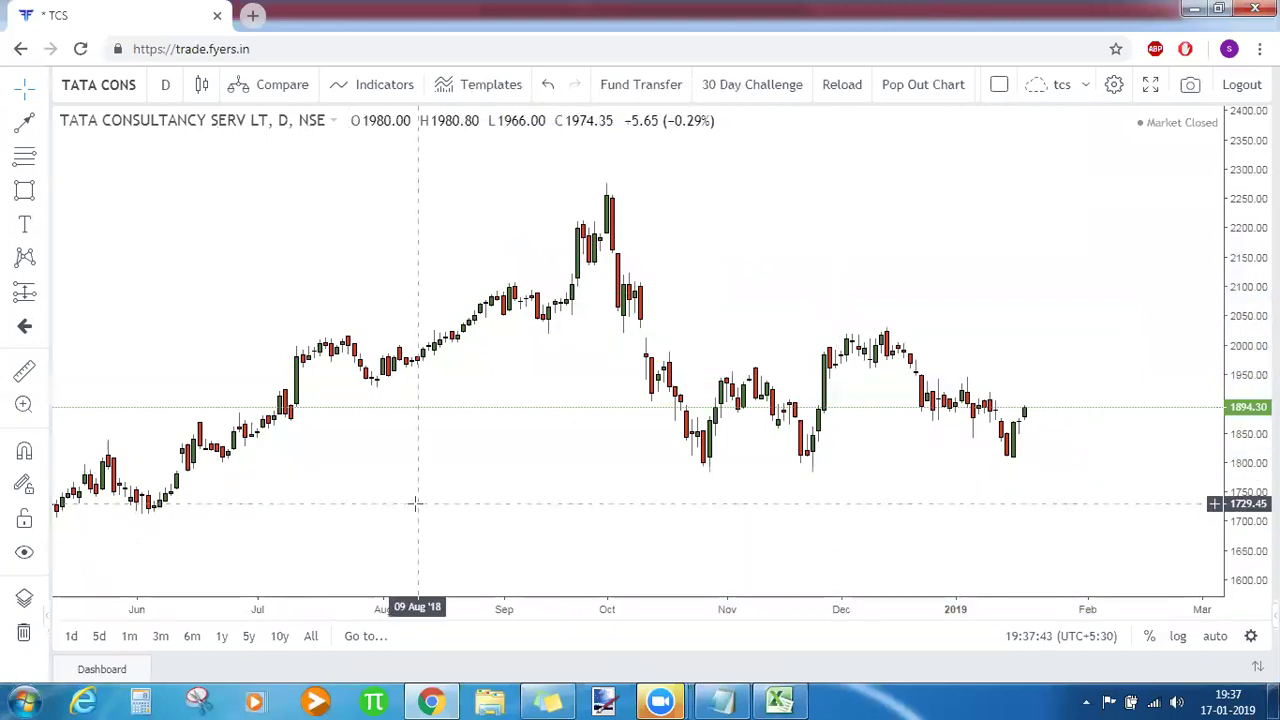
type("BANKN")
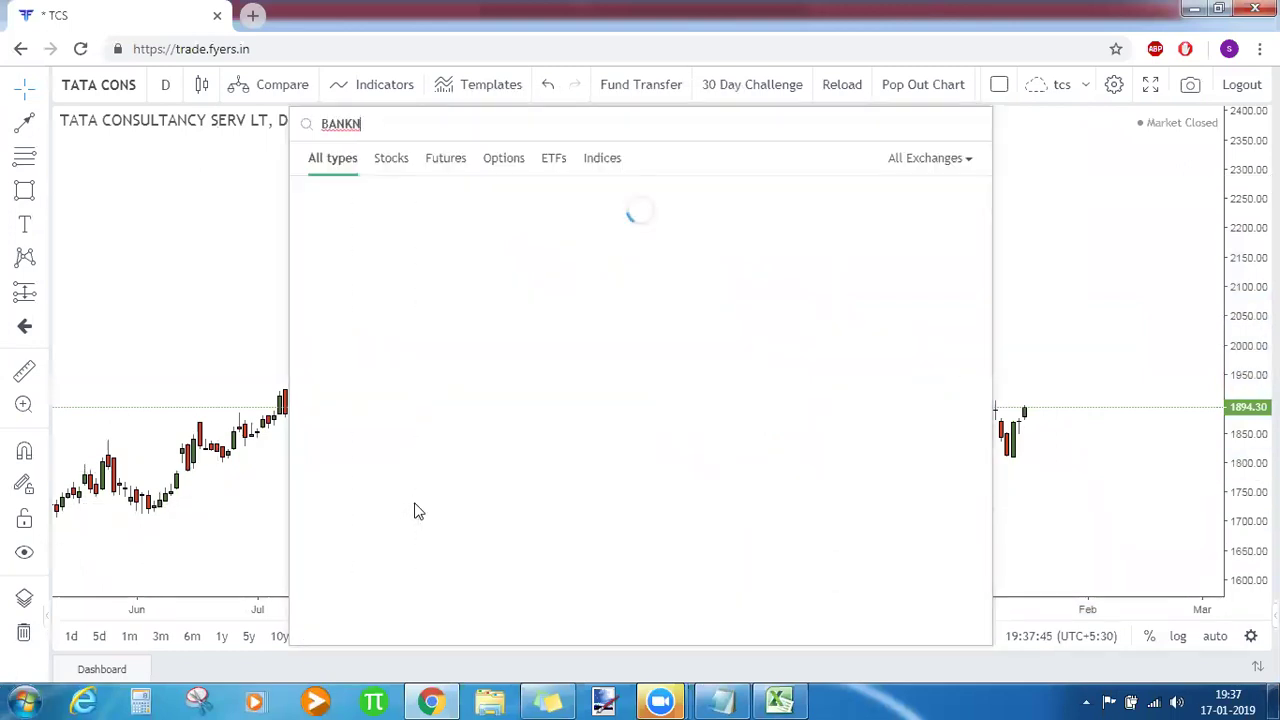
left_click(418, 512)
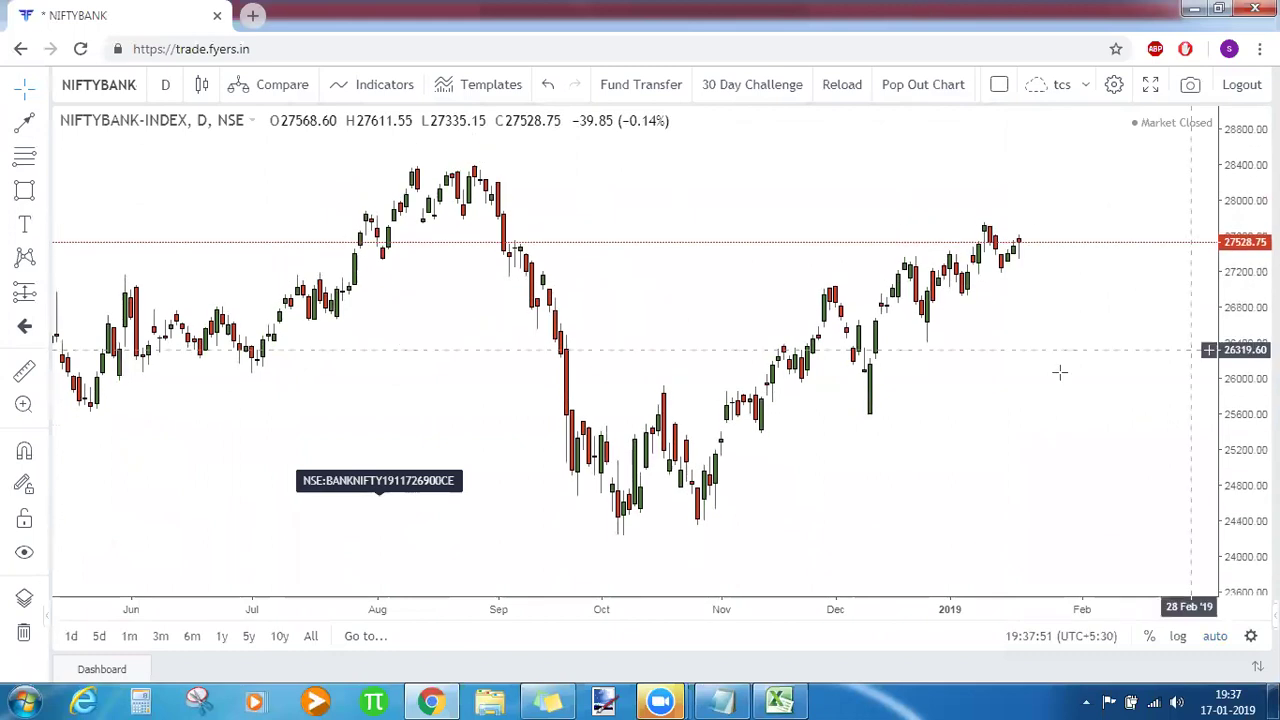
Place horizontal lines at about 28382.85 on the August 2018 high and about 24259.50 on the October 2018 low.
left_click_drag(1060, 372, 1140, 403)
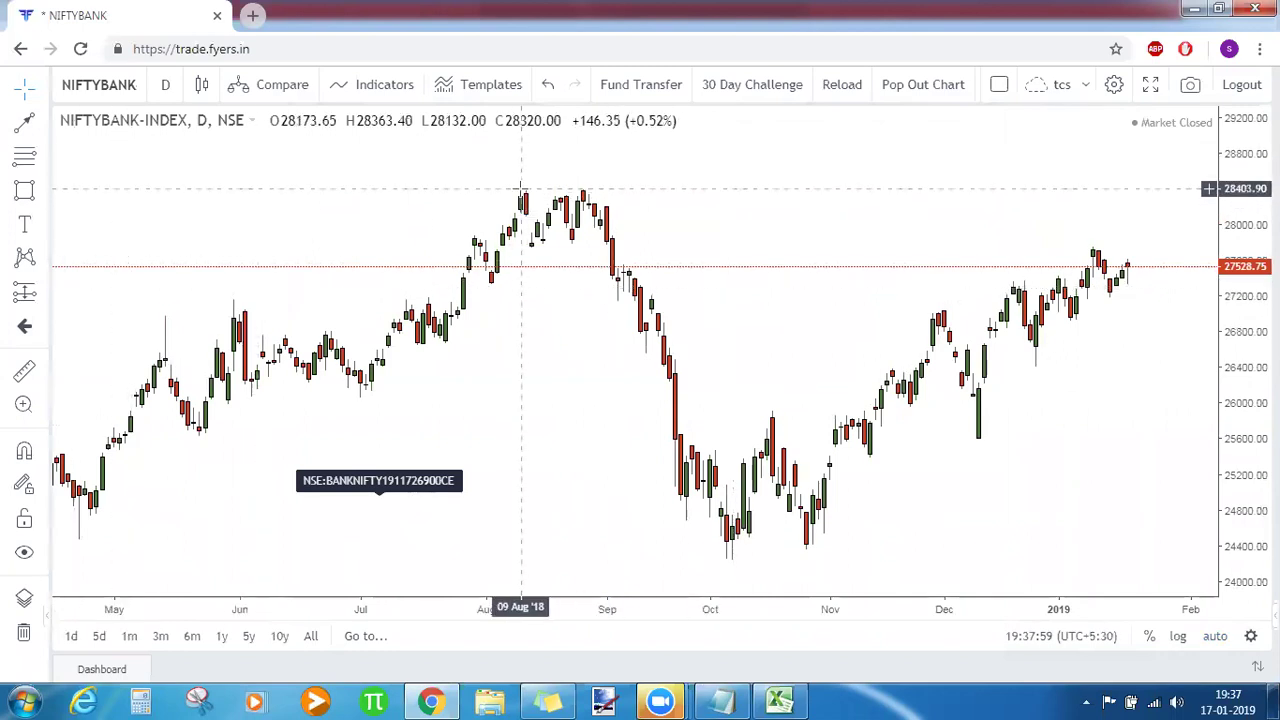
key("alt+h")
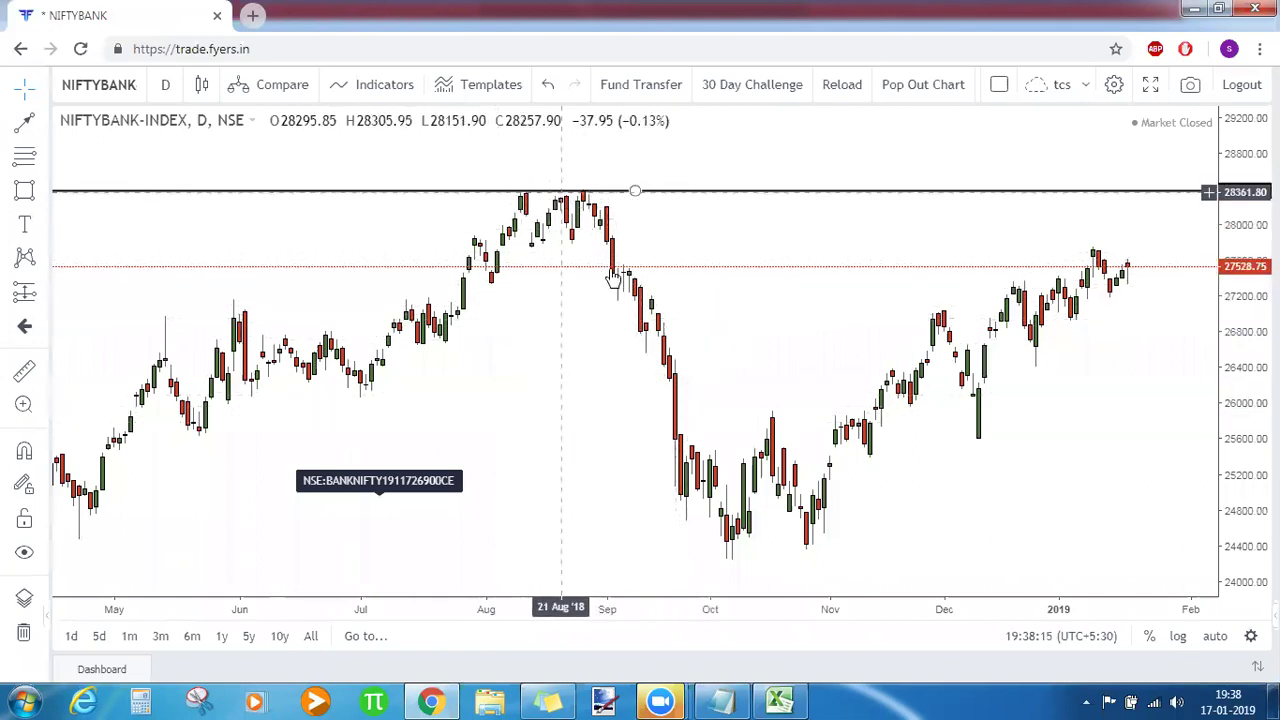
left_click_drag(920, 517, 654, 478)
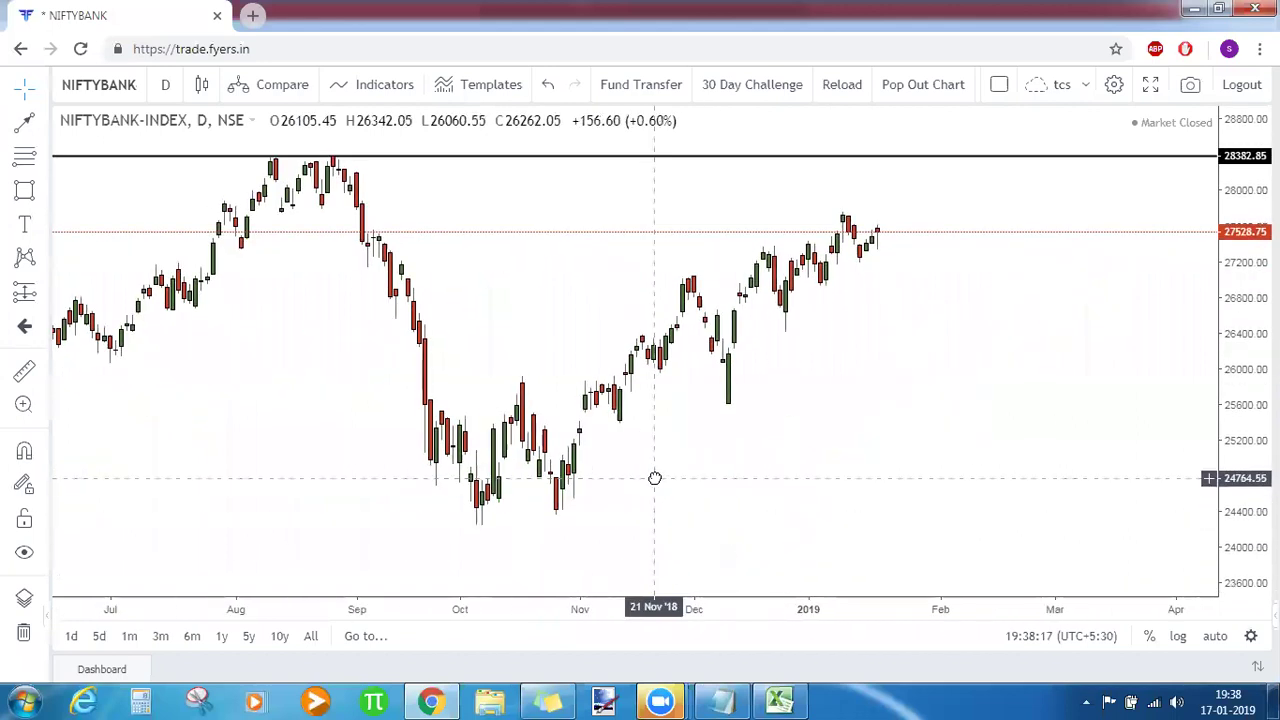
left_click(481, 524)
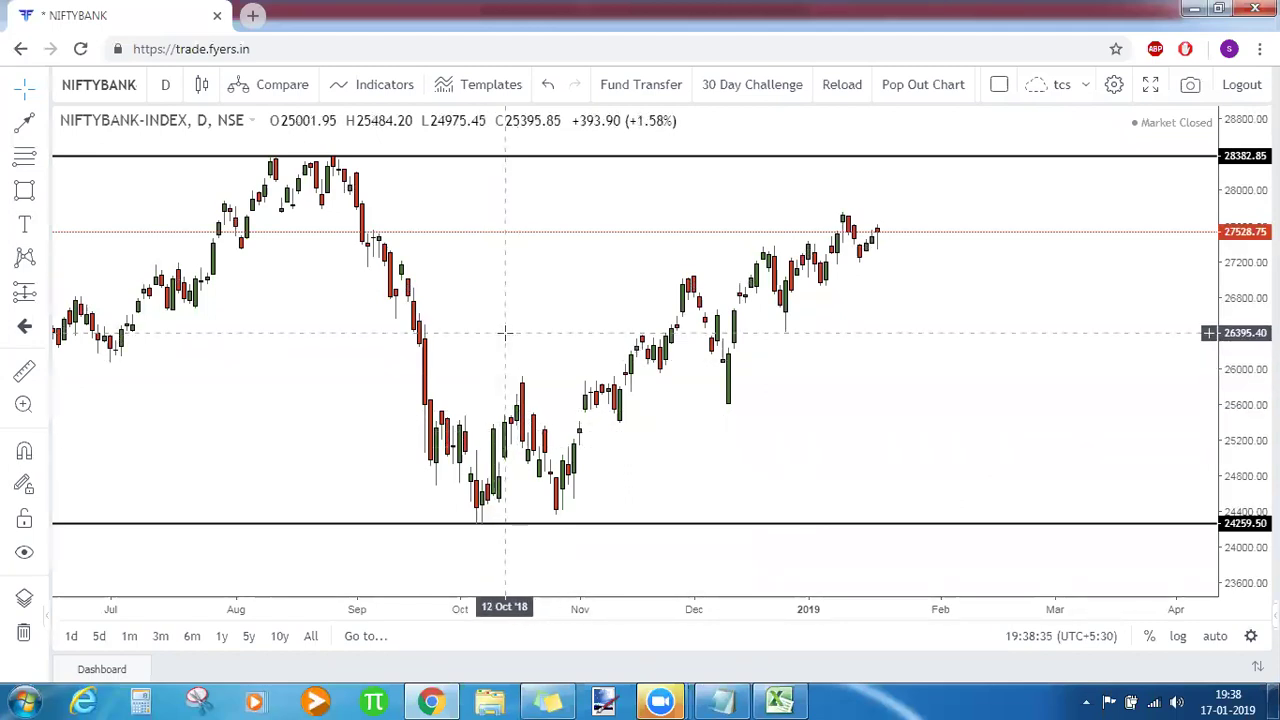
Draw a Fib Retracement from the 9 August 2018 high at about 28377.65 to about 24263.70, extending it to mid-February 2019.
left_click_drag(505, 333, 600, 329)
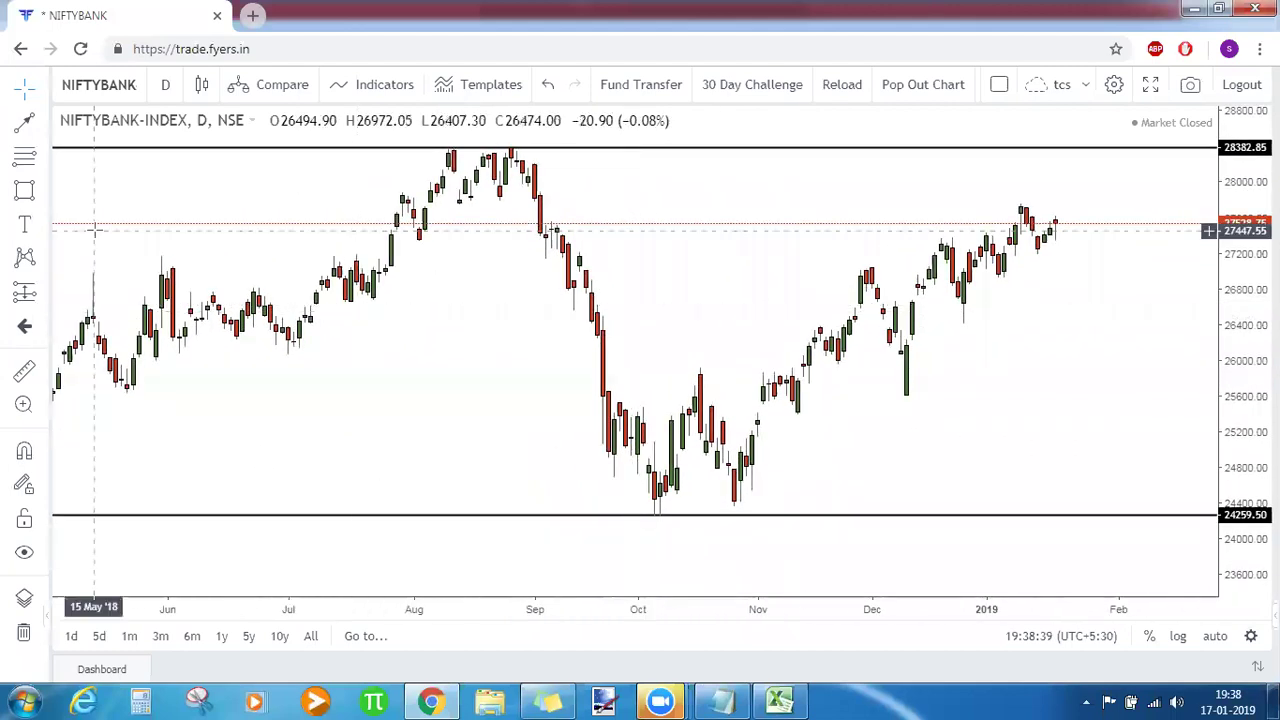
left_click_drag(403, 354, 403, 380)
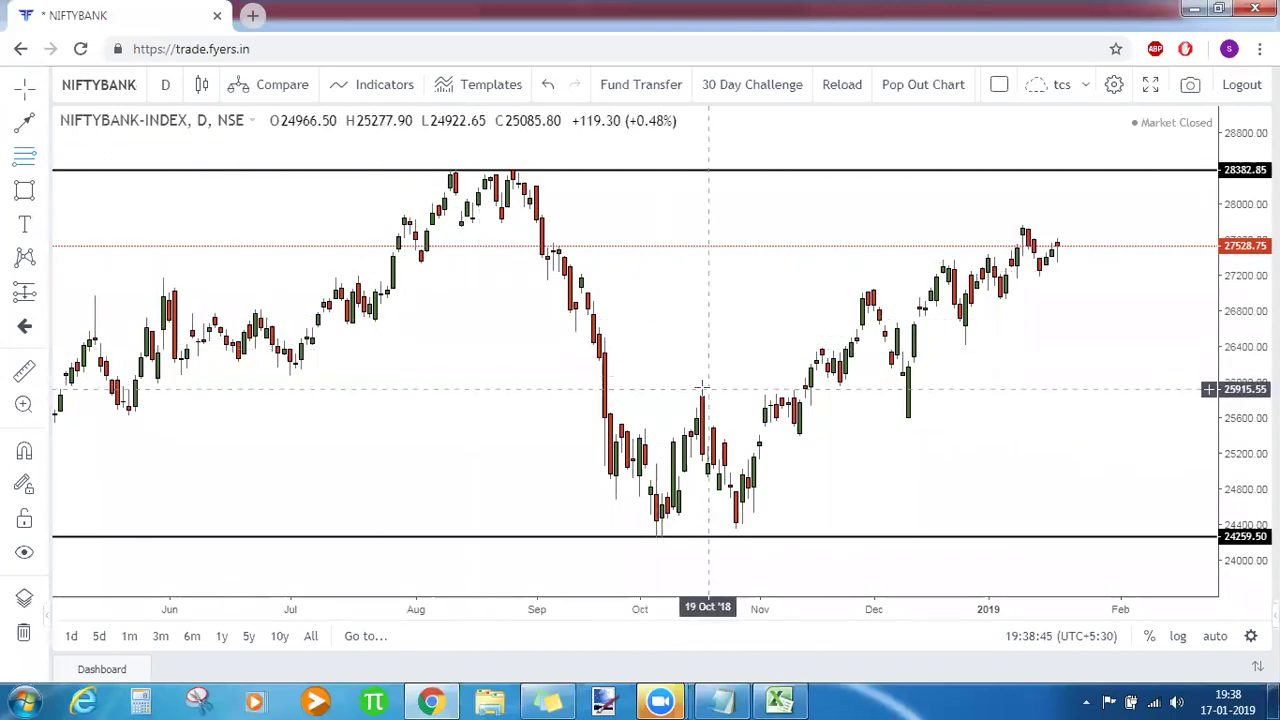
left_click(451, 170)
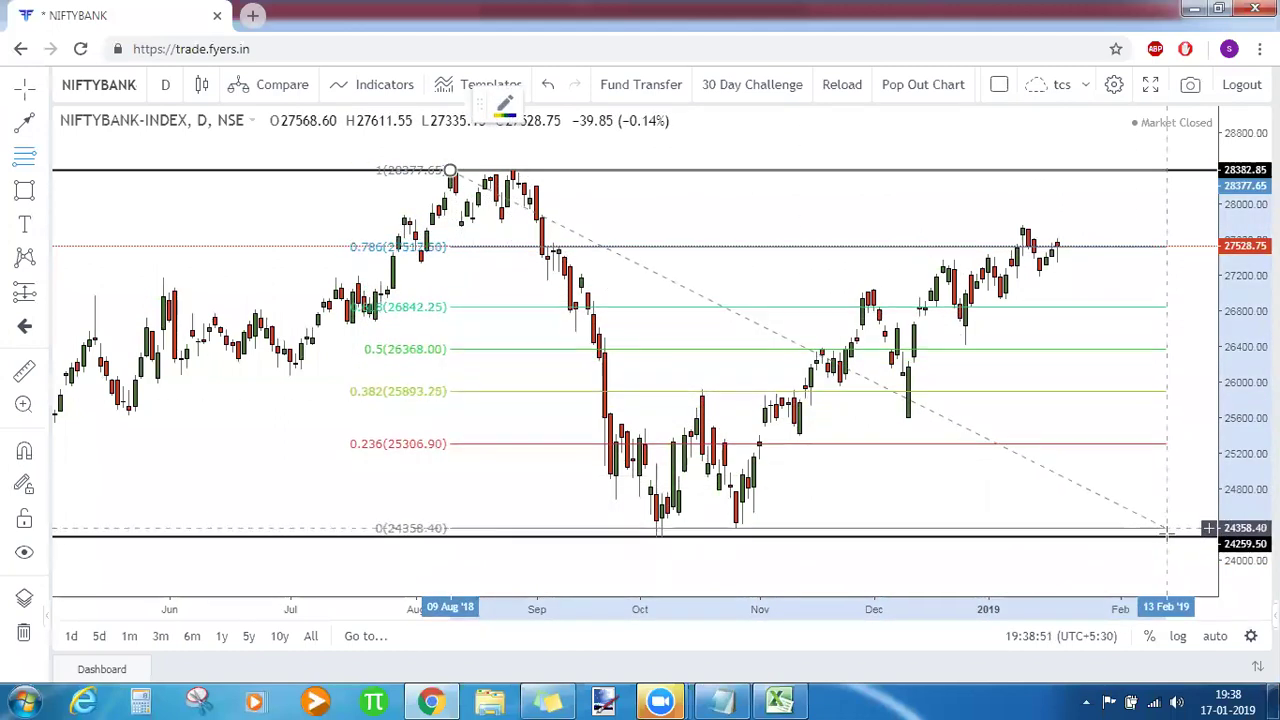
left_click(1167, 537)
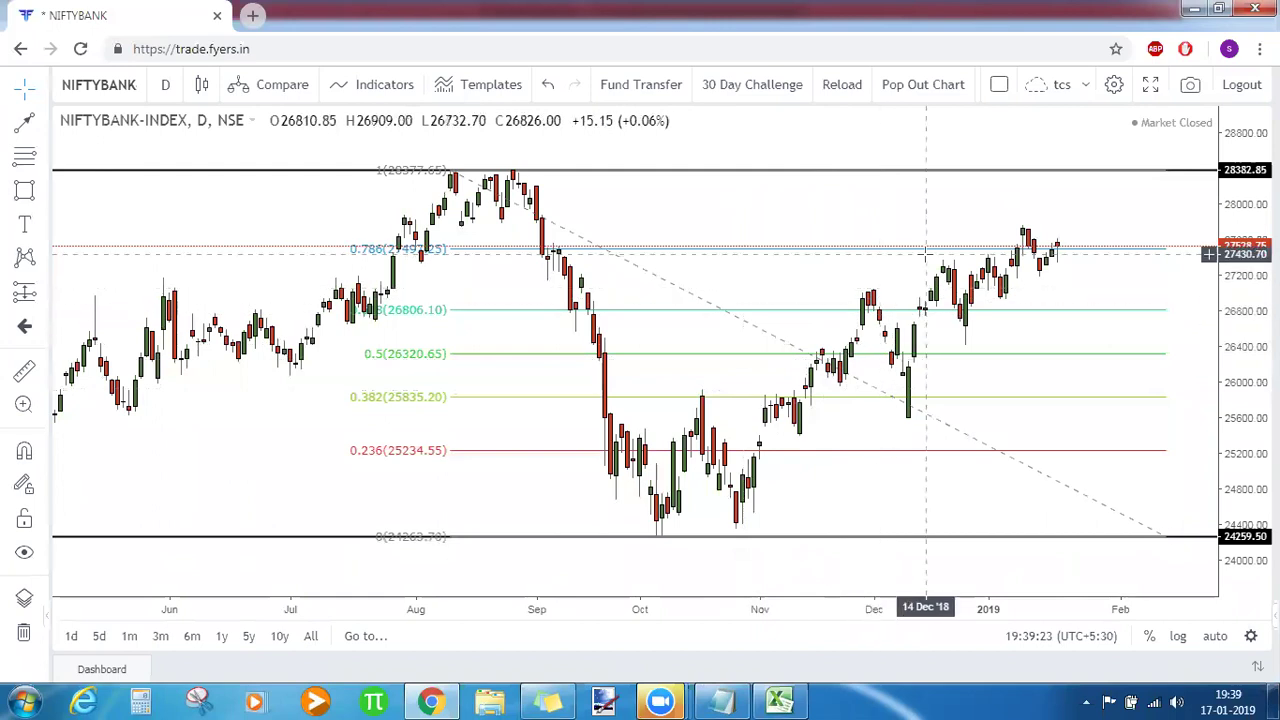
Switch to the Excel workbook fibonacci levels.xlsx, make the 0.618 level in B20 bold and enter 1.618 in B23.
left_click(779, 700)
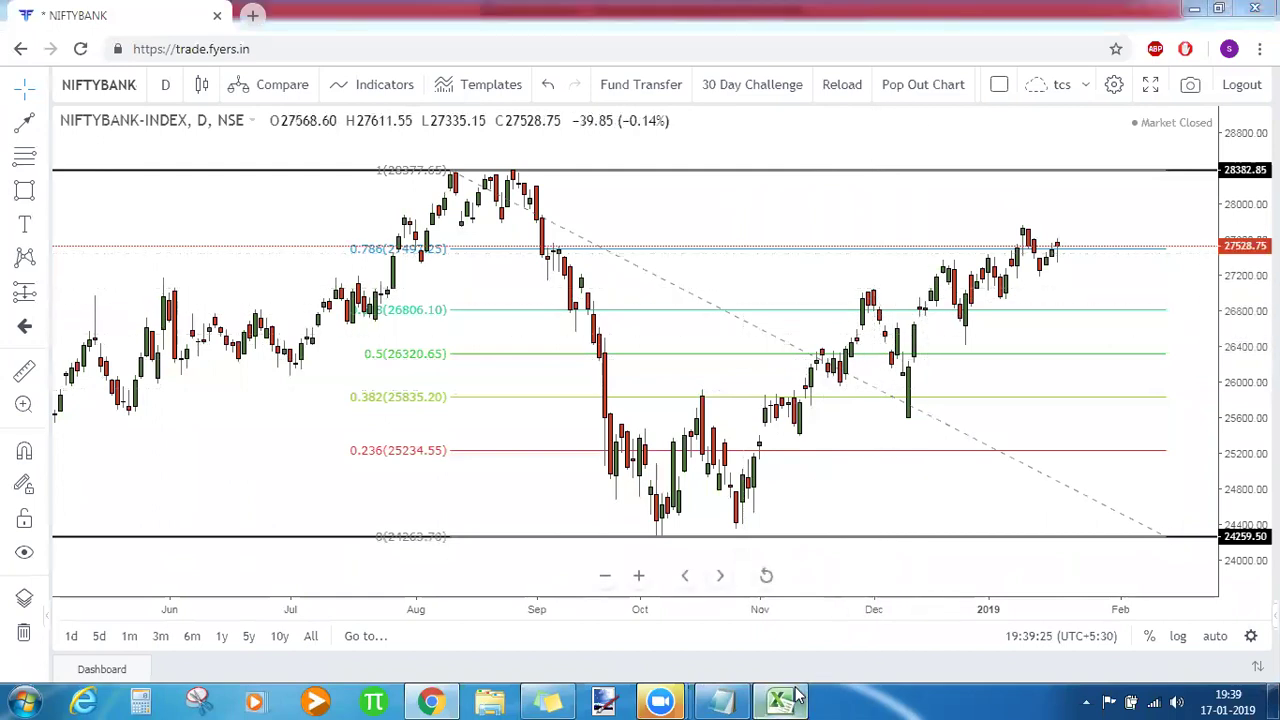
left_click(139, 537)
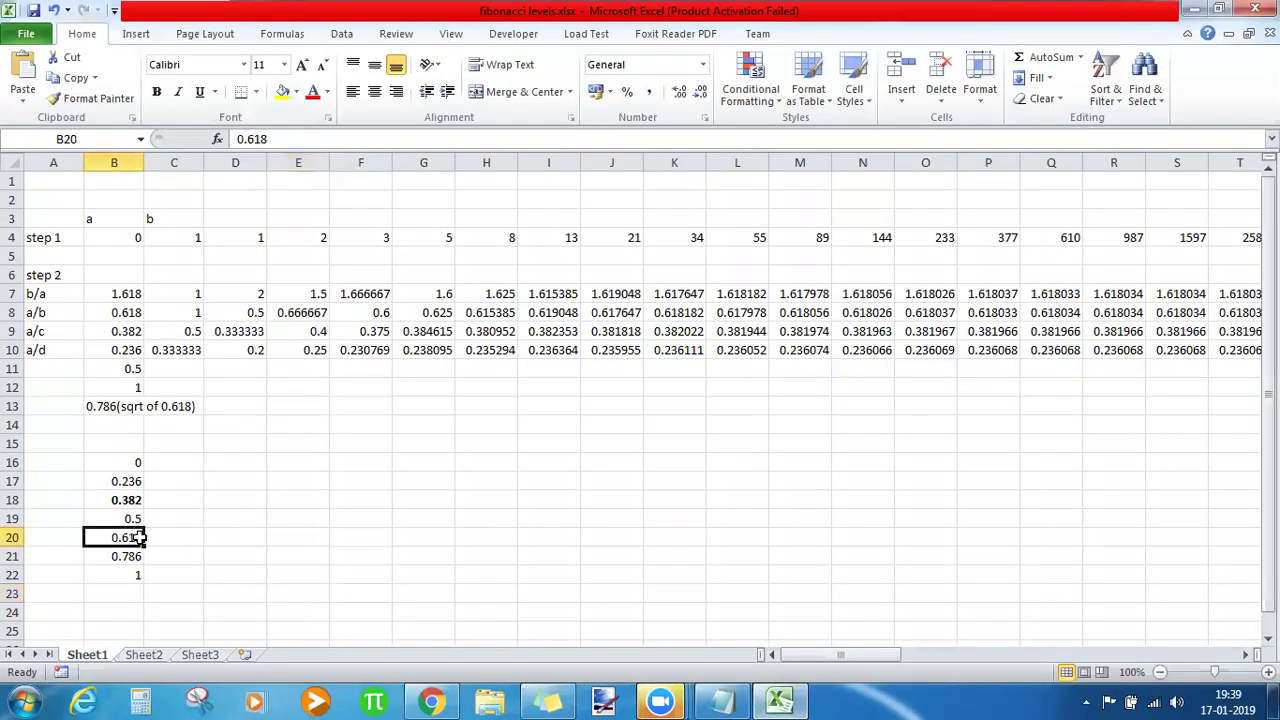
key("ctrl+b")
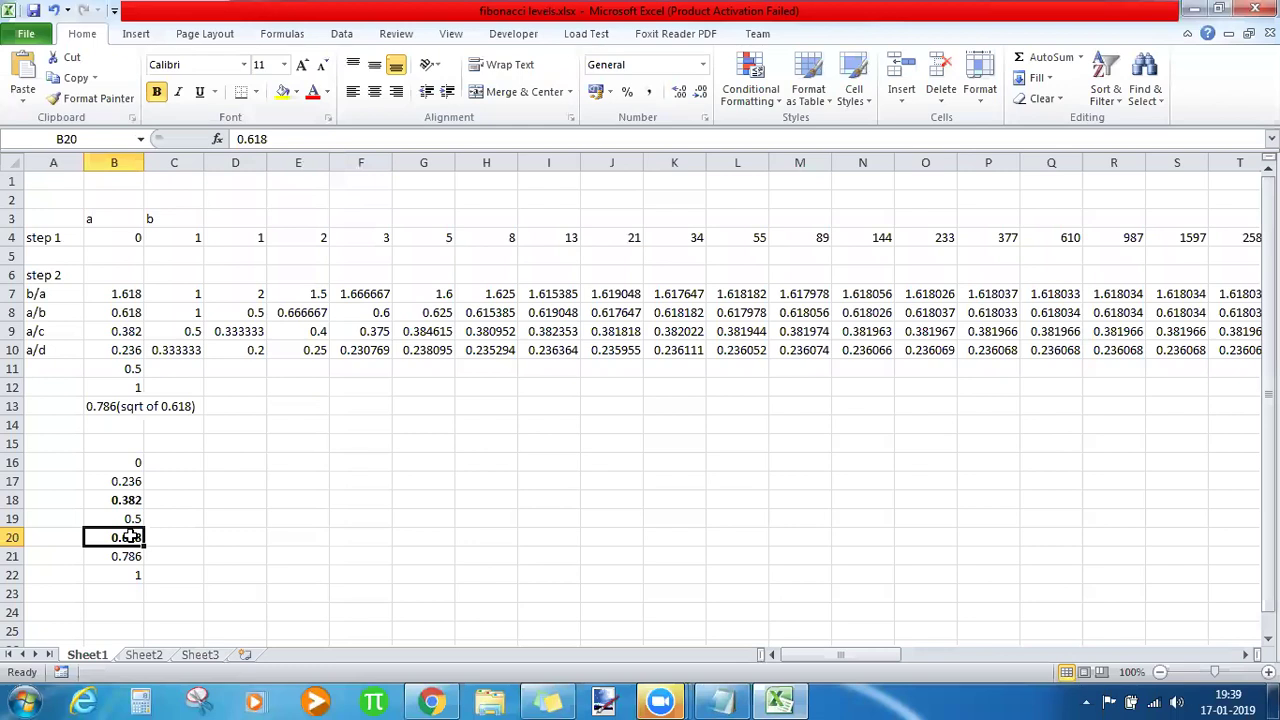
left_click(115, 595)
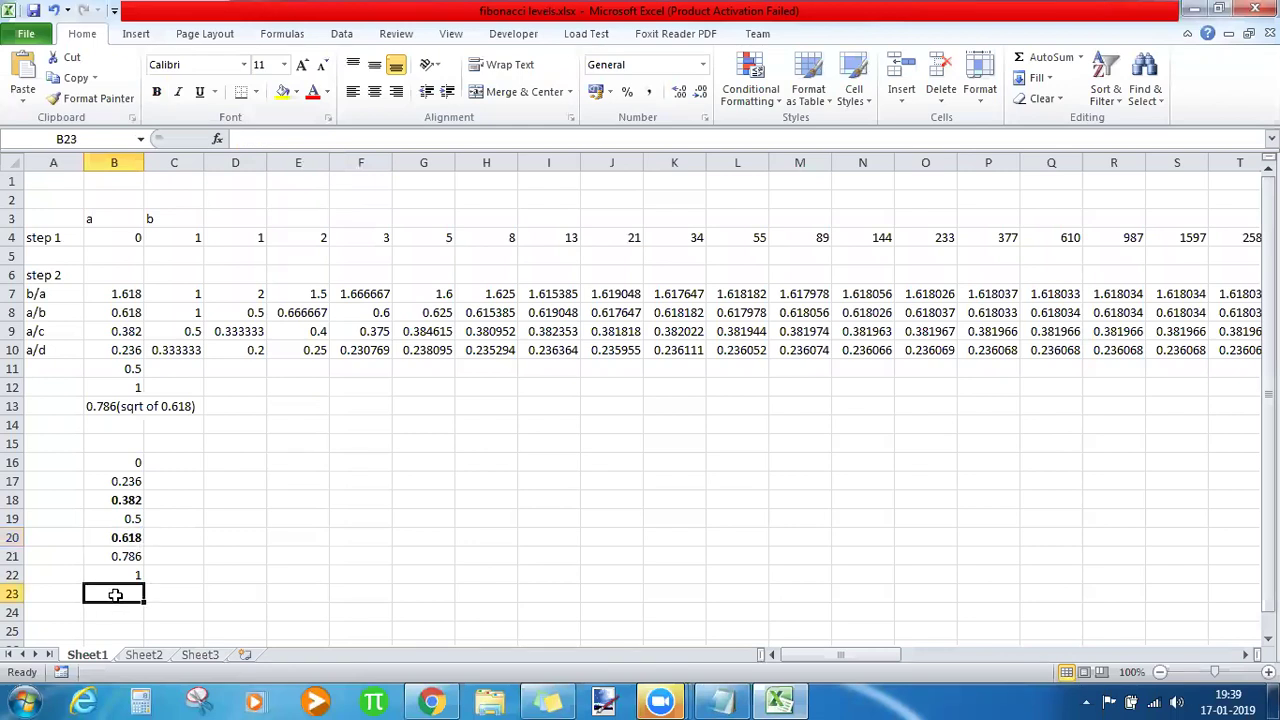
type("1.618")
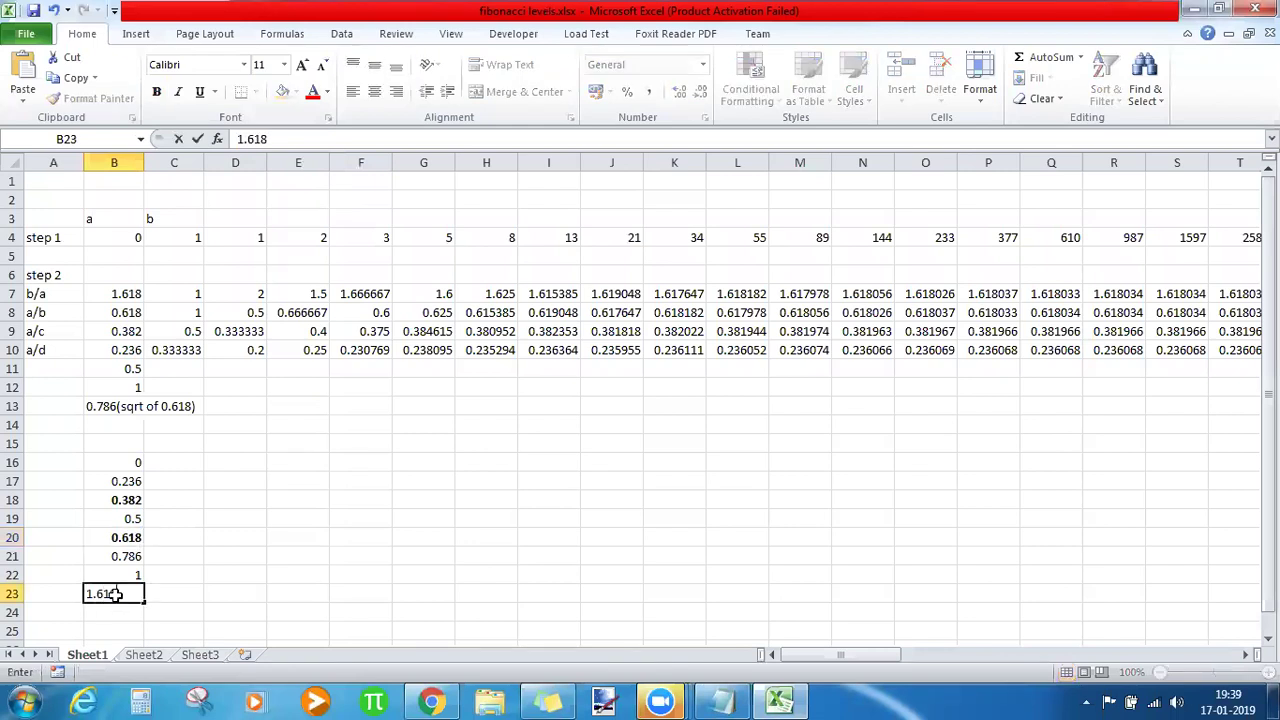
key("Return")
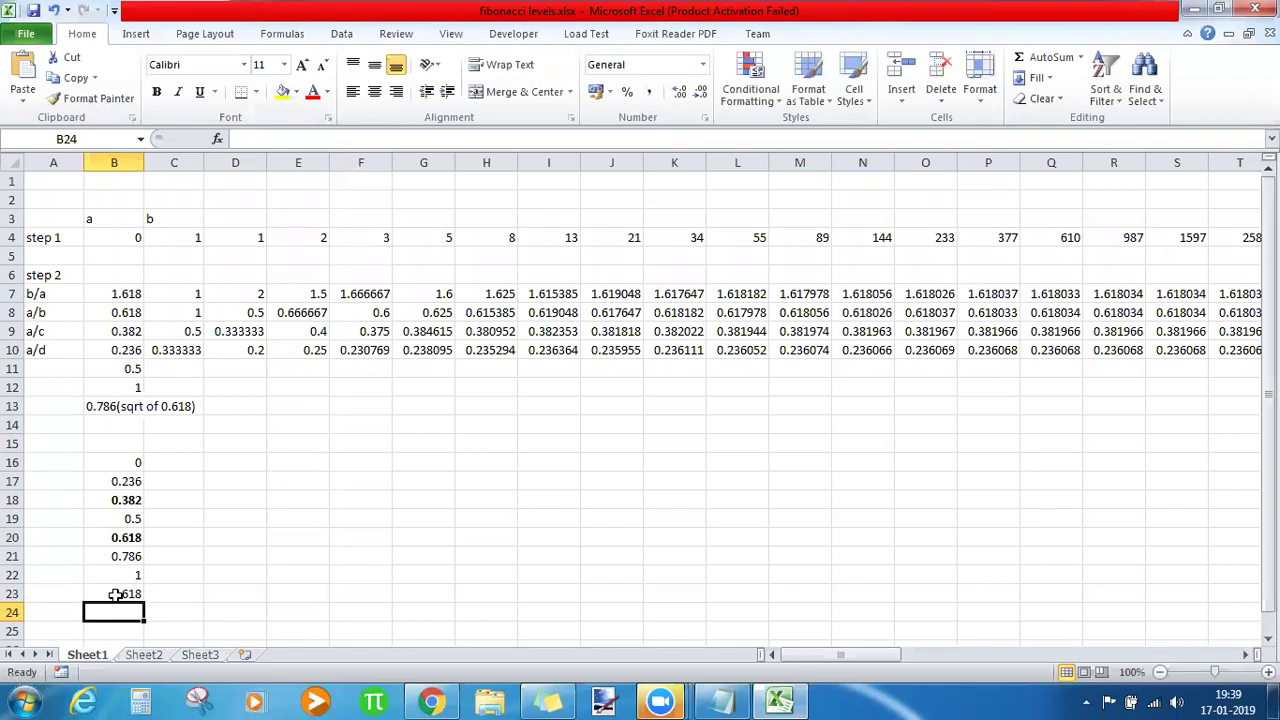
Switch to the Notepad notes and highlight the "--> Fibonacci retracement" line.
left_click(428, 700)
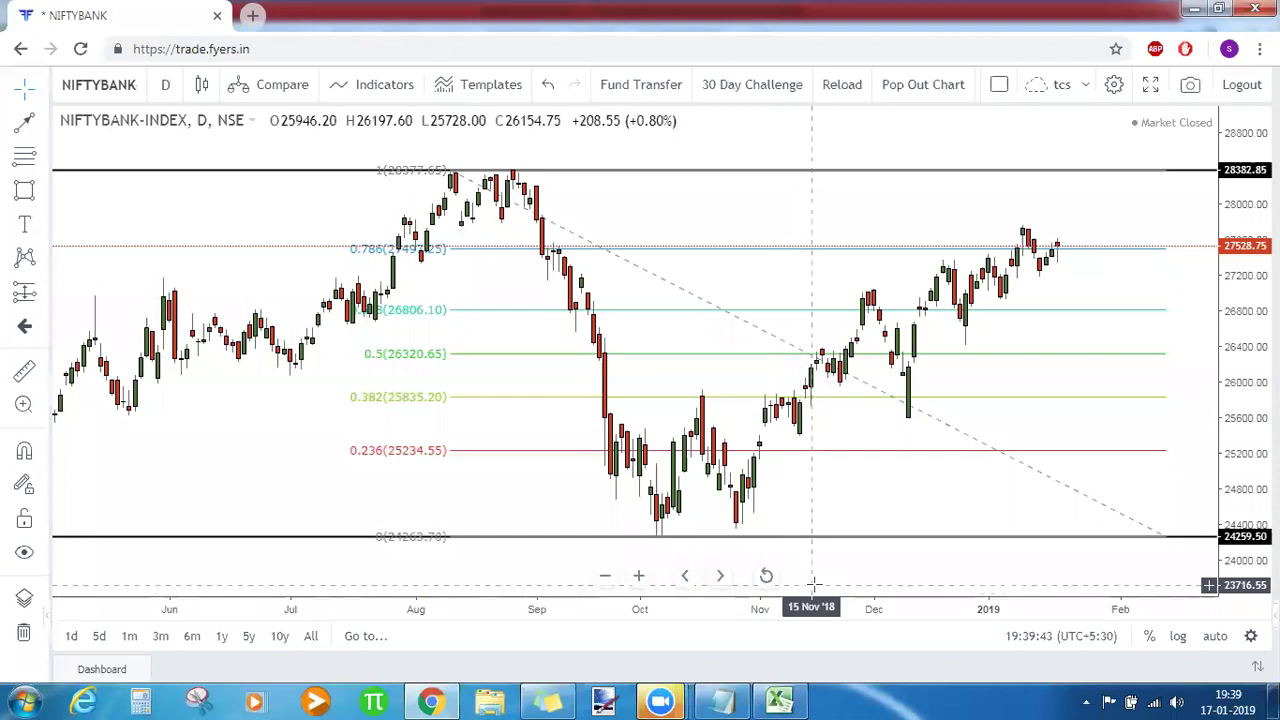
left_click(728, 700)
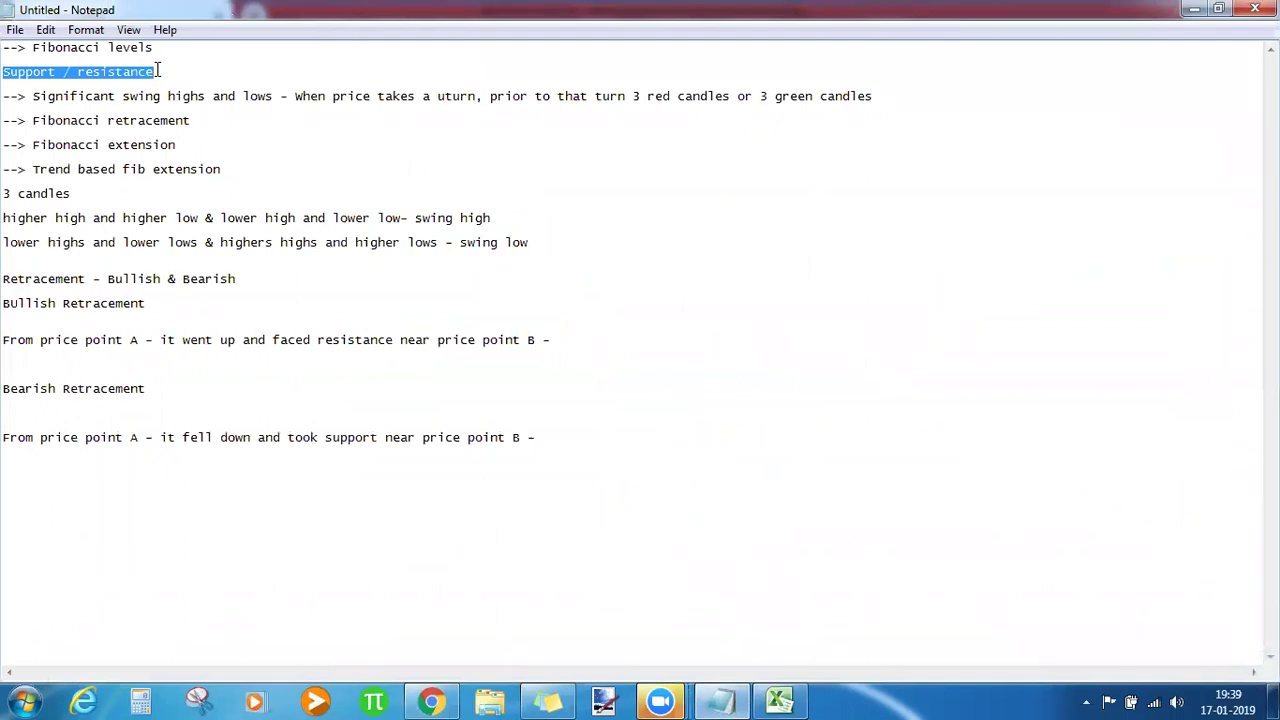
left_click(194, 120)
left_click_drag(3, 120, 42, 120)
left_click_drag(208, 116, 22, 114)
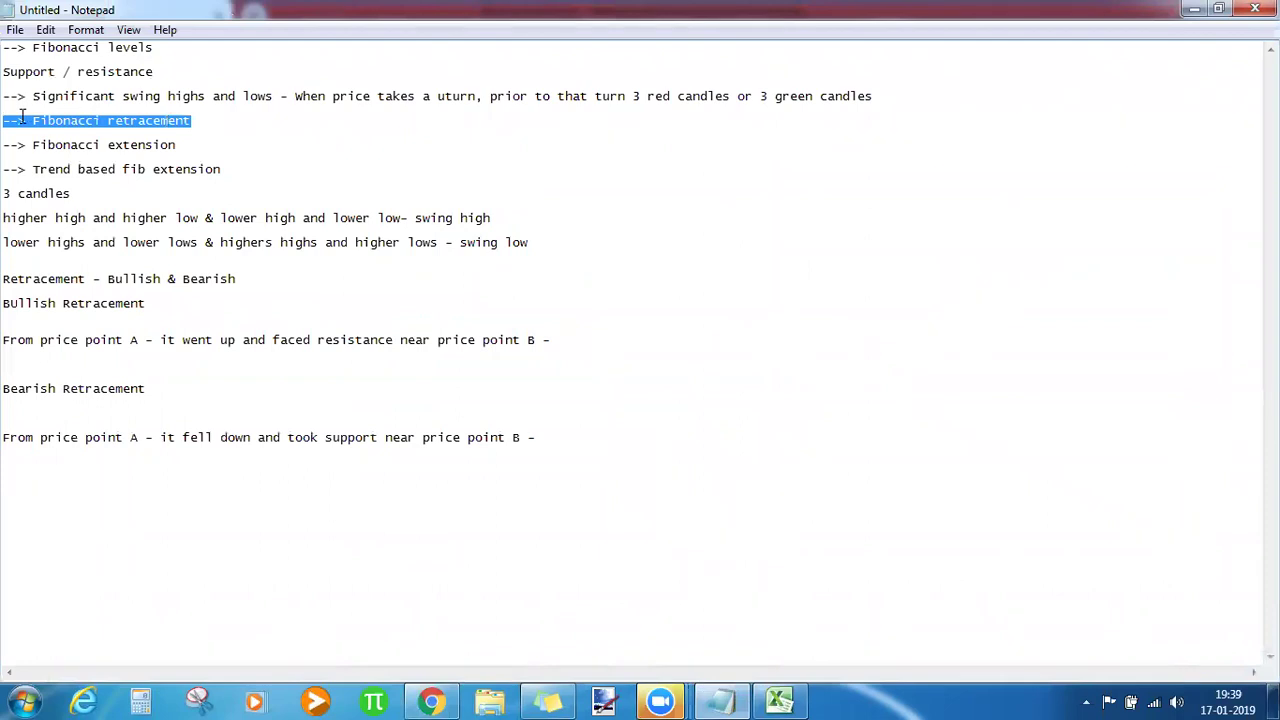
Add "- prior bullish trend is going to continue" after the Bullish Retracement heading.
left_click(184, 366)
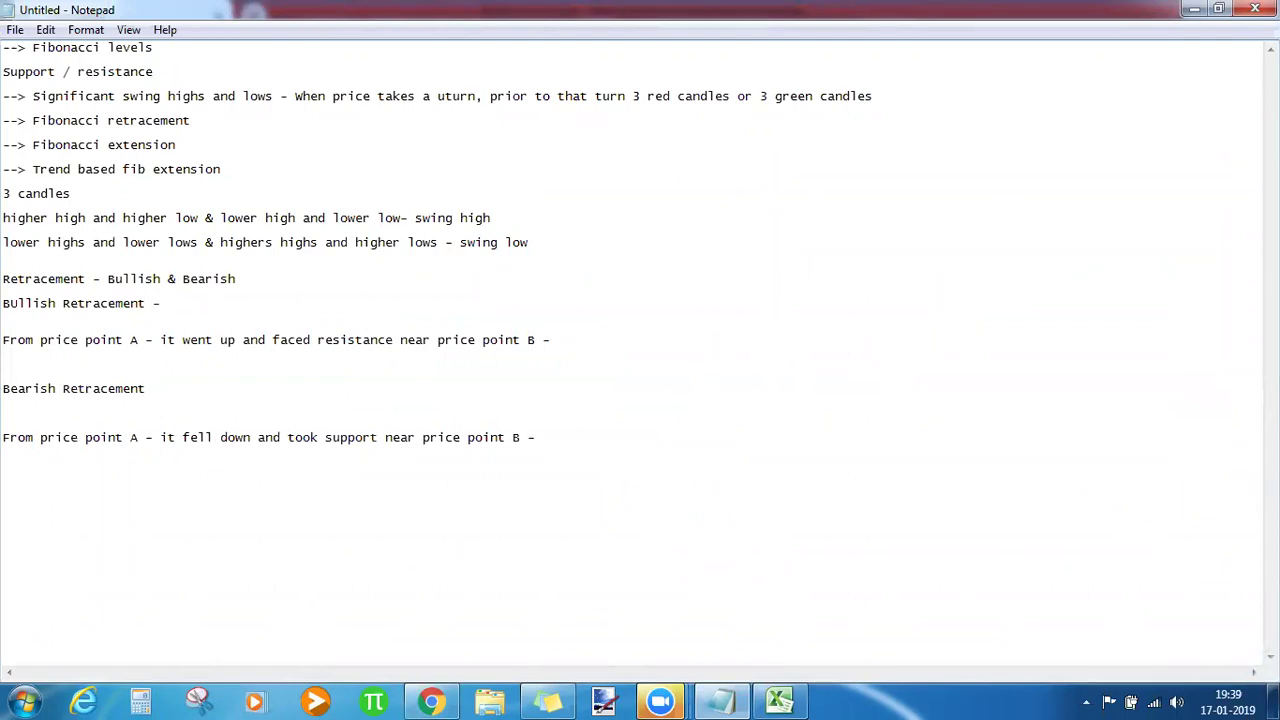
type("prior bullish trend is")
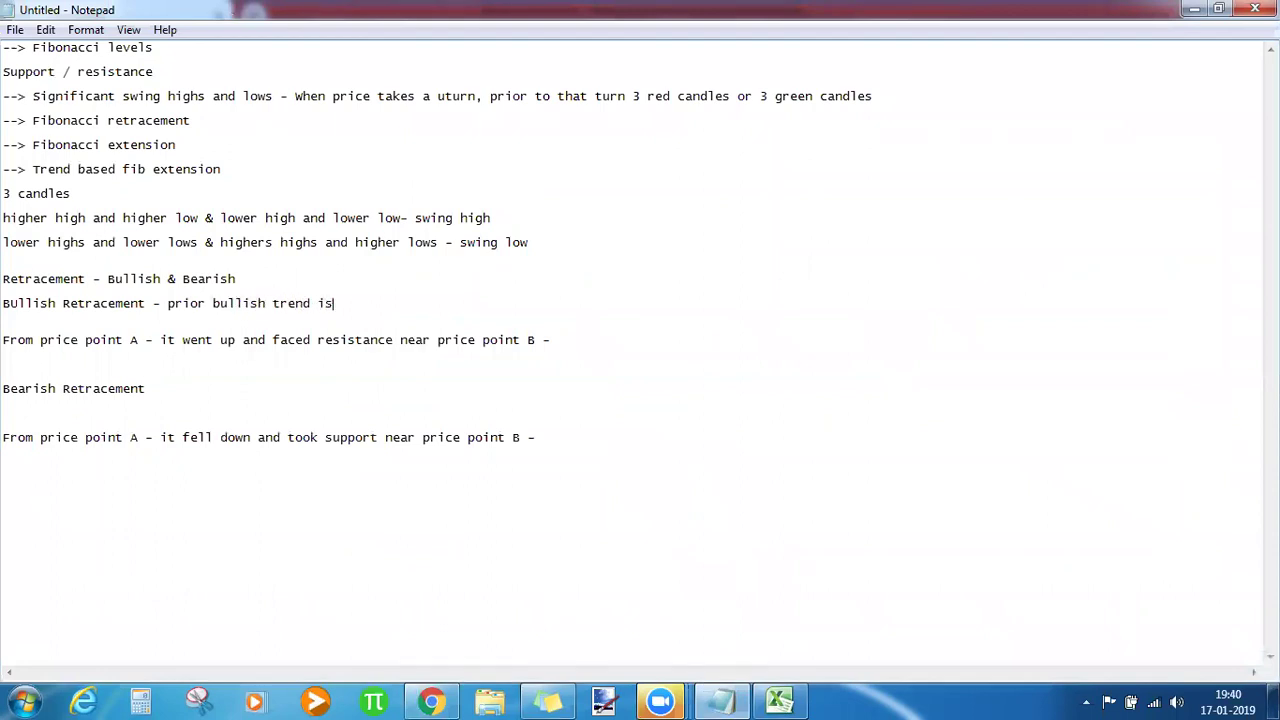
type(" going to ")
type("cotinut")
type("ntinue")
Add "- prior bearish trend will continue" after the Bearish Retracement heading.
left_click(152, 388)
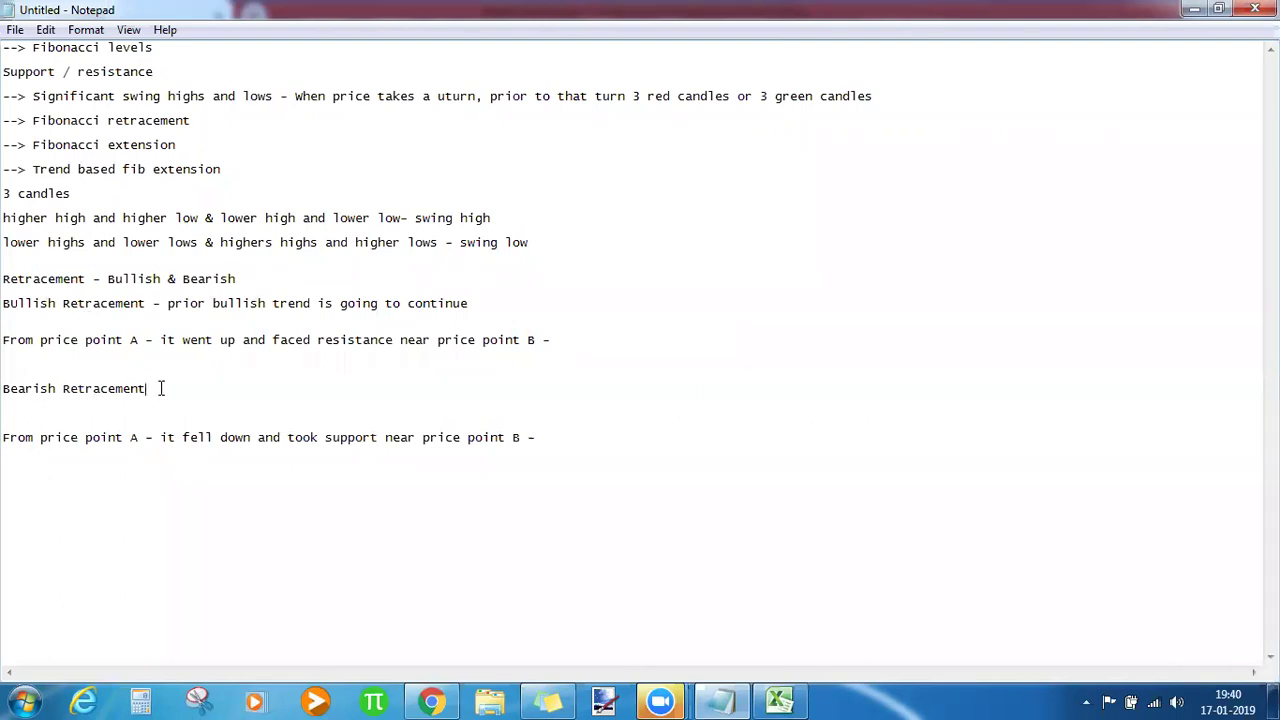
type("prior bearish trend will ")
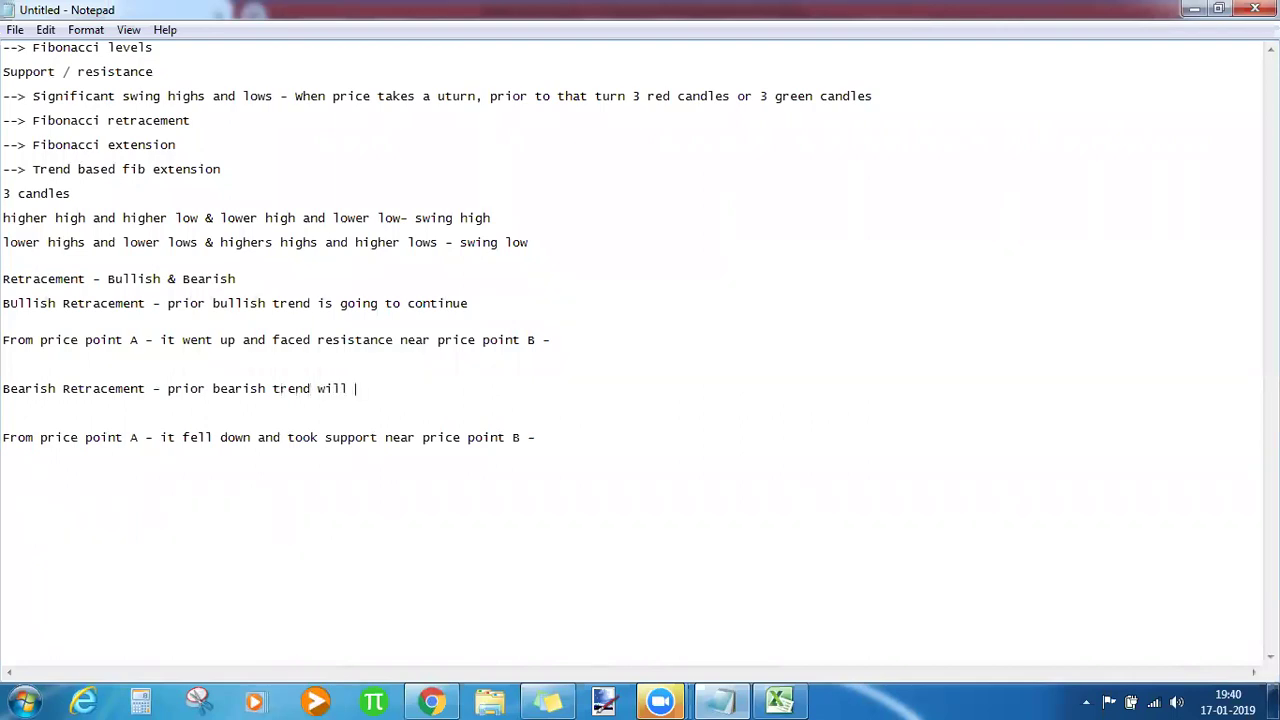
type("continue")
Correct the capitalisation of "BUllish" to "Bullish" in the Bullish Retracement heading.
left_click(19, 303)
key("BackSpace")
type("u")
Highlight "faced resistance near price point B -" in the notes and return to the NIFTYBANK chart in Chrome.
left_click_drag(273, 339, 453, 352)
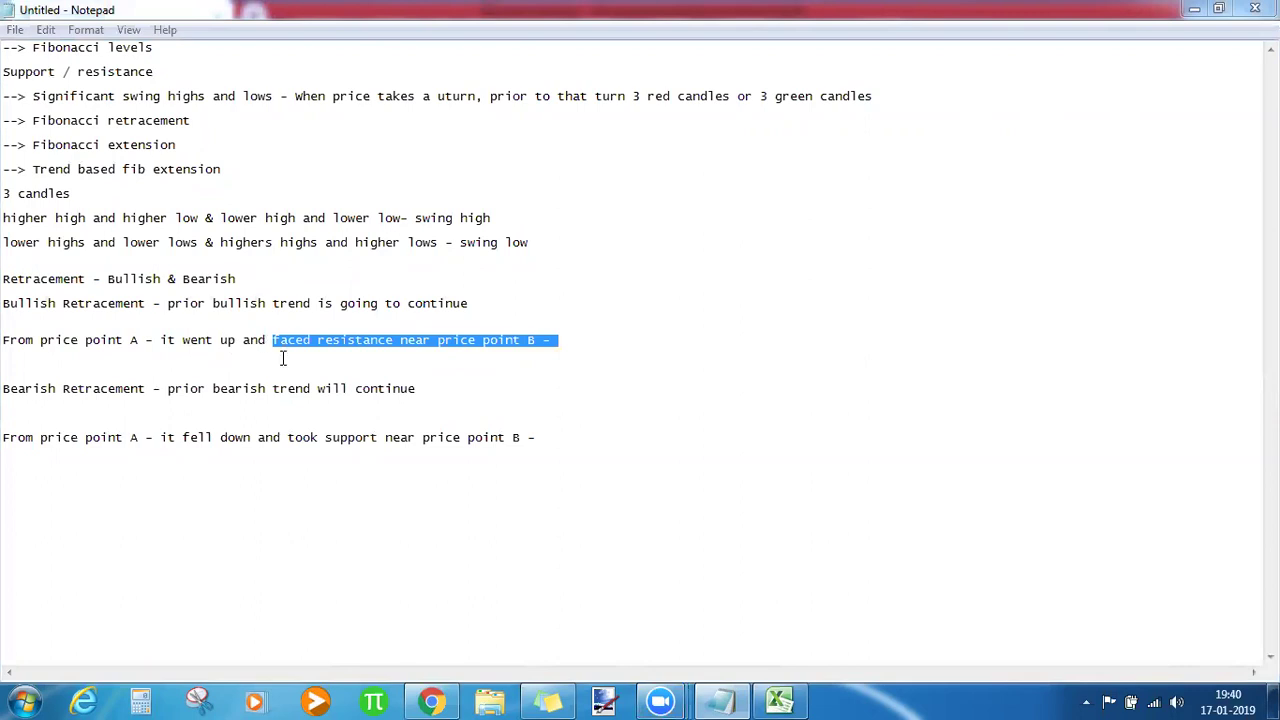
mouse_move(428, 700)
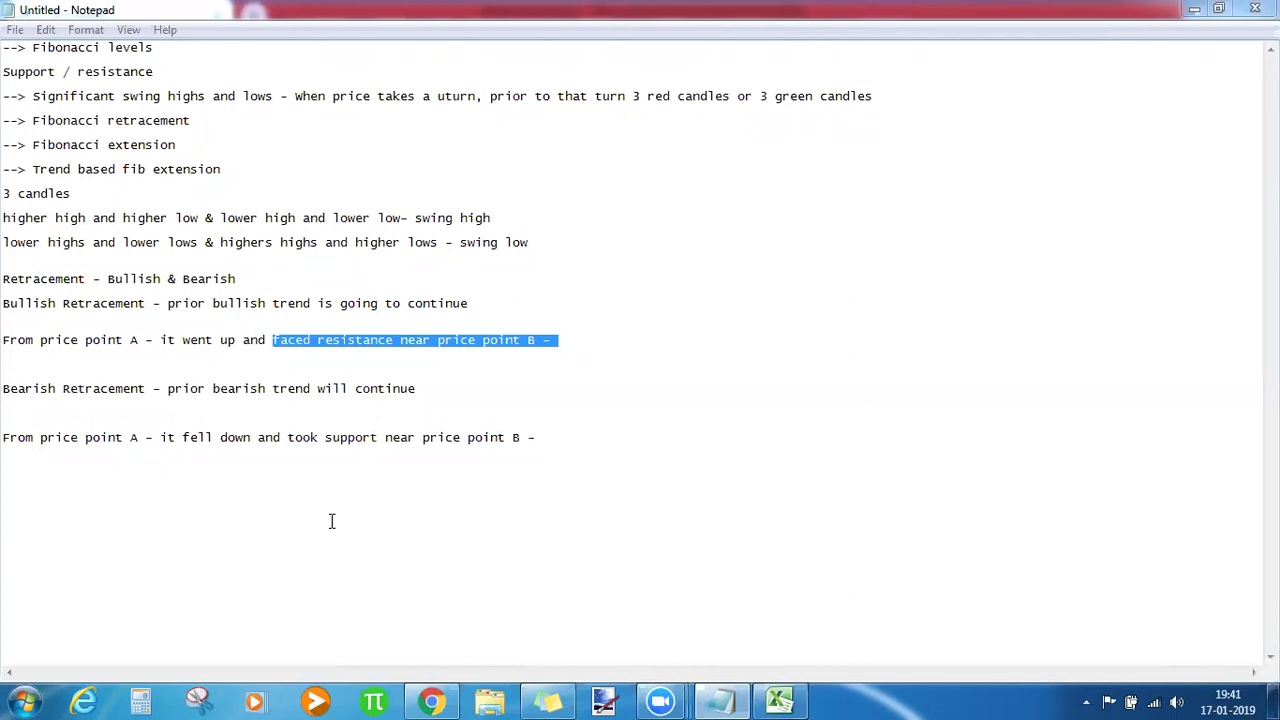
left_click(432, 700)
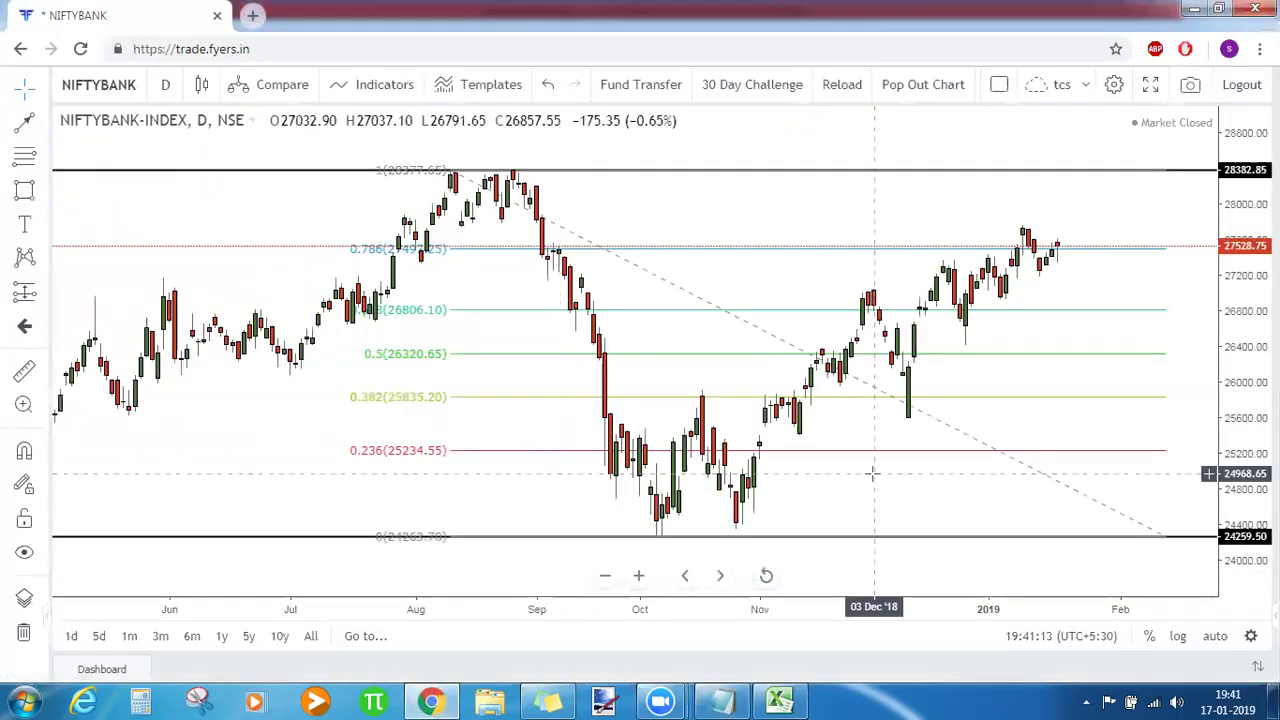
Remove all drawings from the NIFTYBANK chart and load the KOTAKBANK chart.
left_click(23, 632)
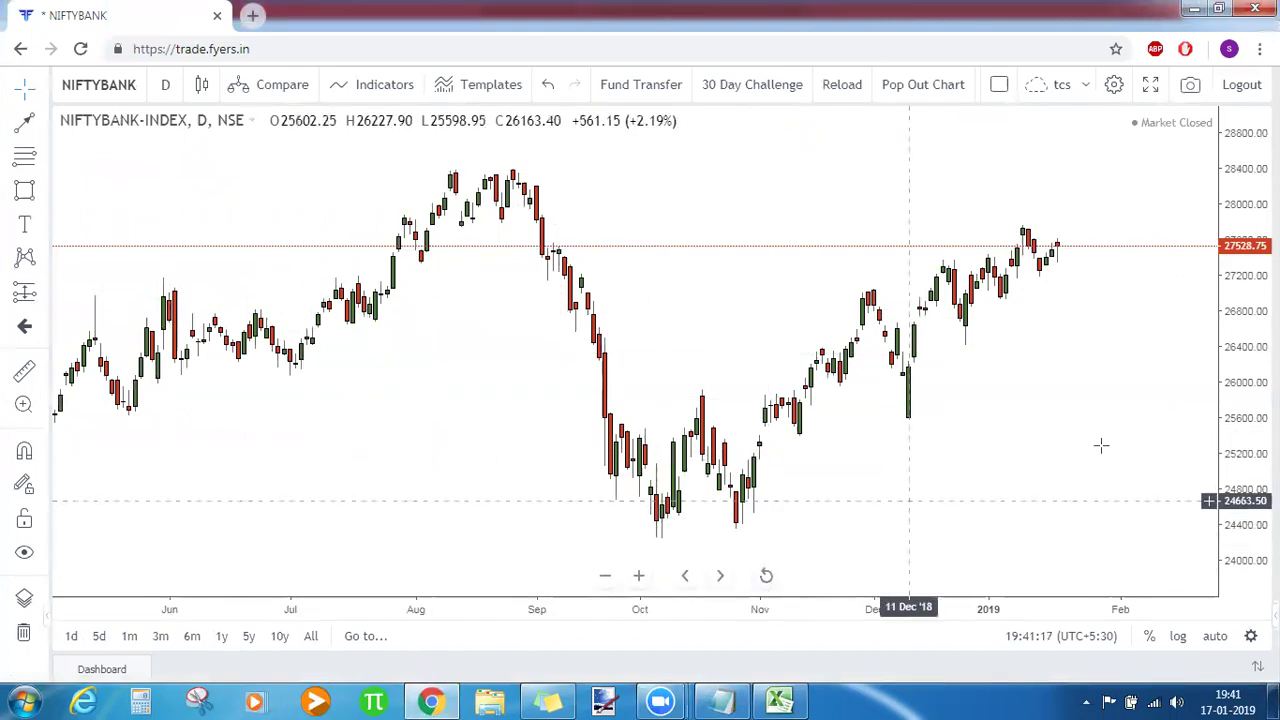
left_click(604, 576)
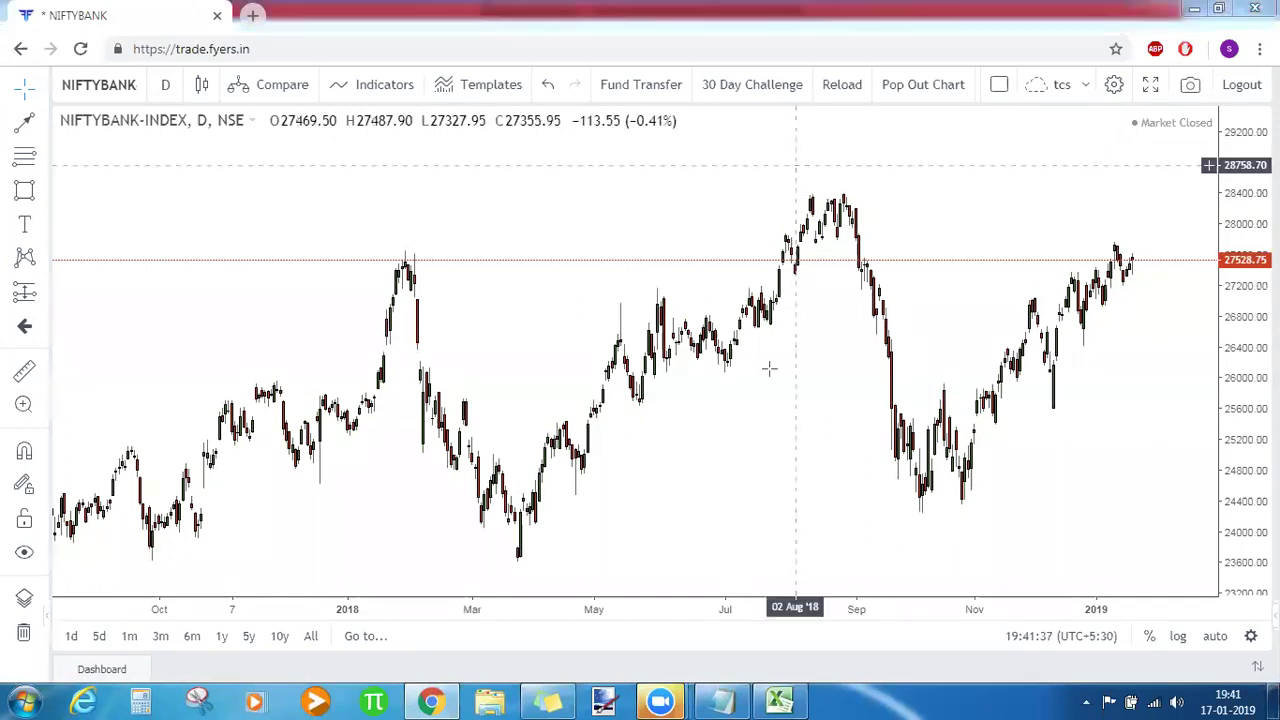
type("KOTAKBANK")
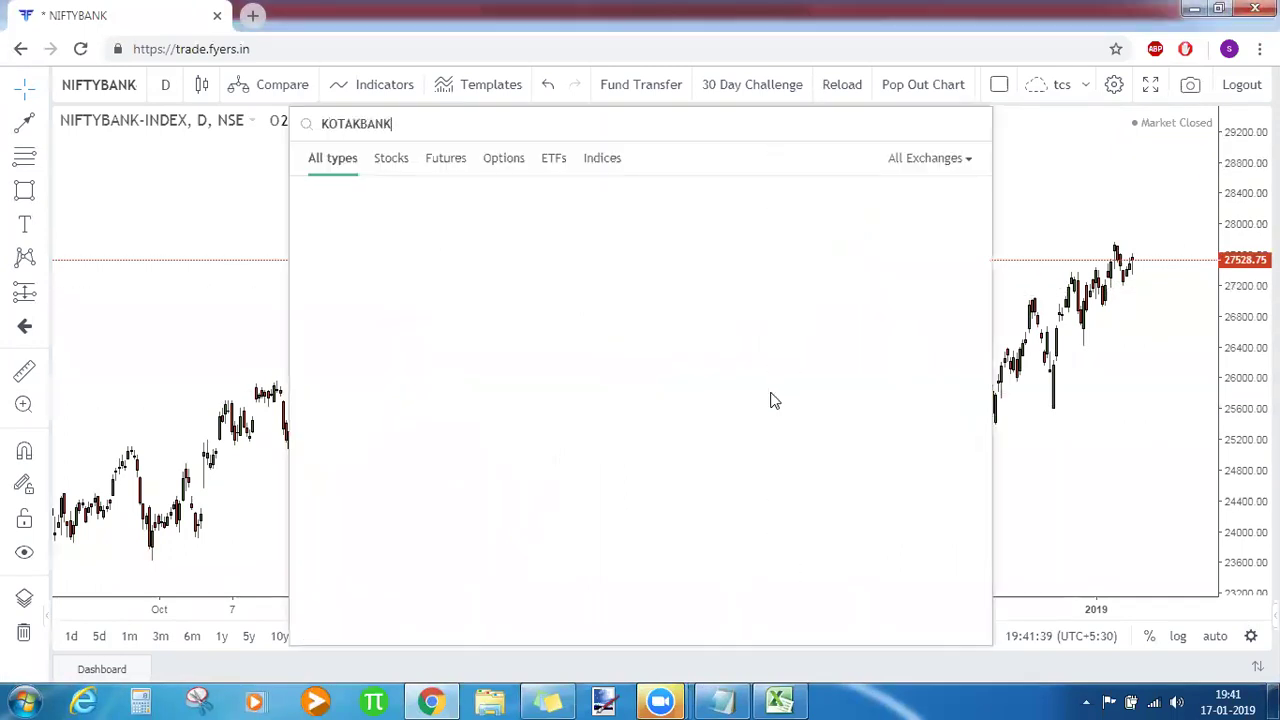
key("Down")
key("Return")
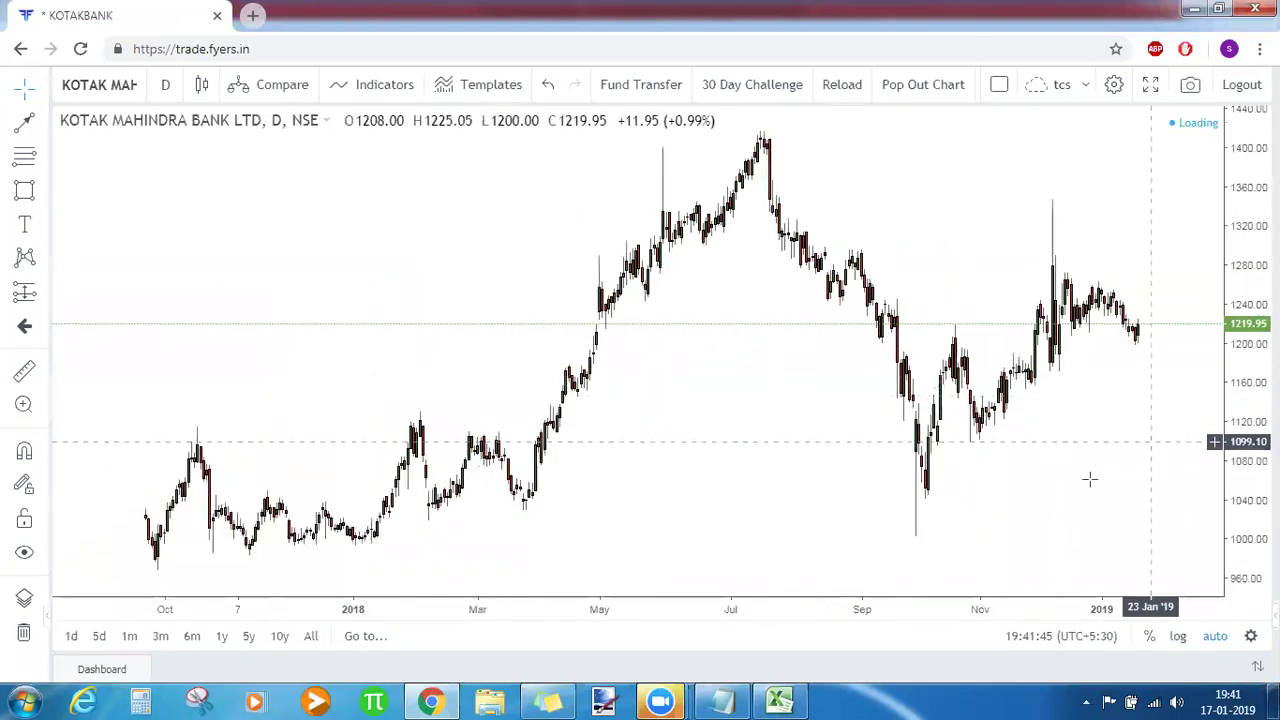
Place horizontal lines at about 1419.75 on the July 2018 swing high and about 1041.65 on the October 2018 swing low.
left_click_drag(1237, 245, 1163, 374)
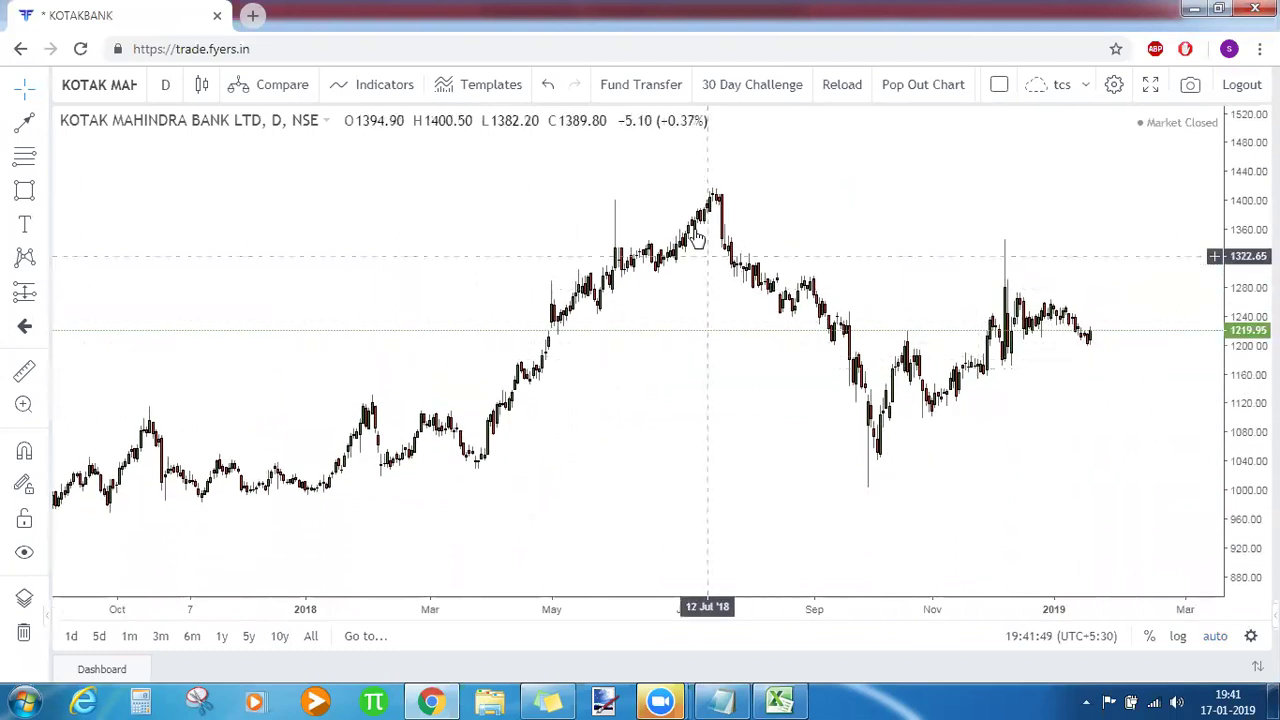
left_click(735, 185)
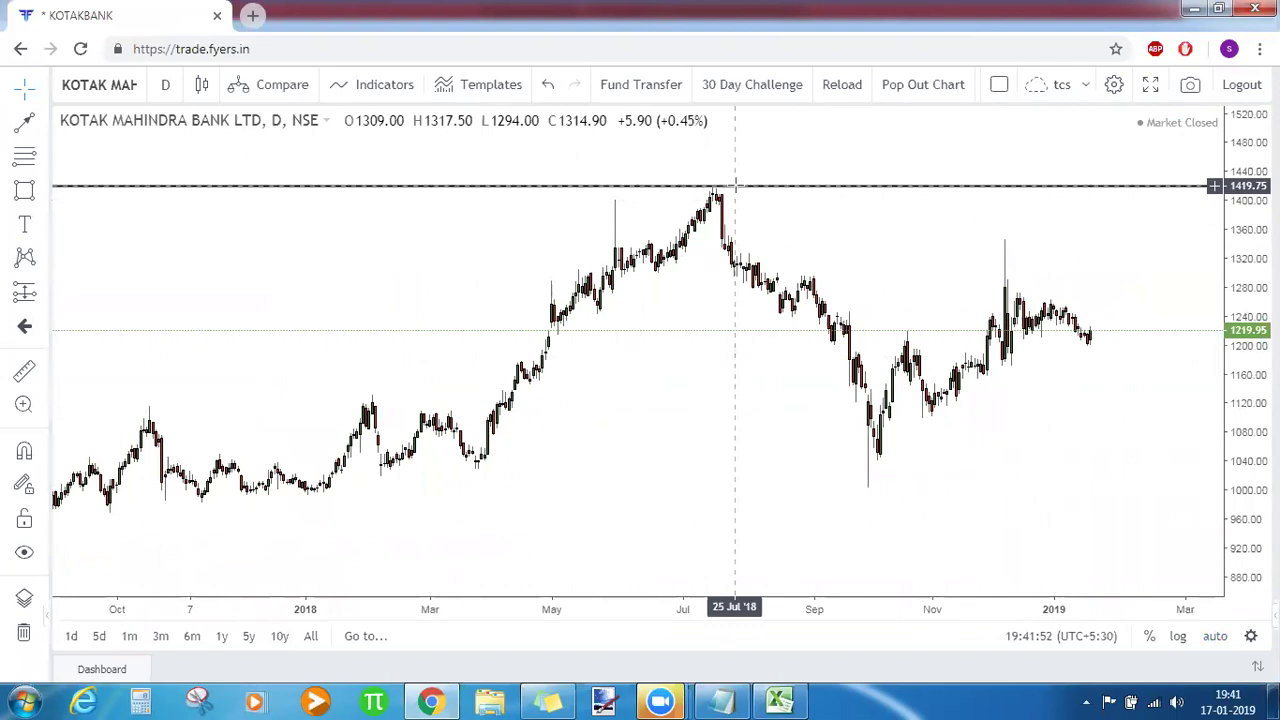
left_click(895, 459)
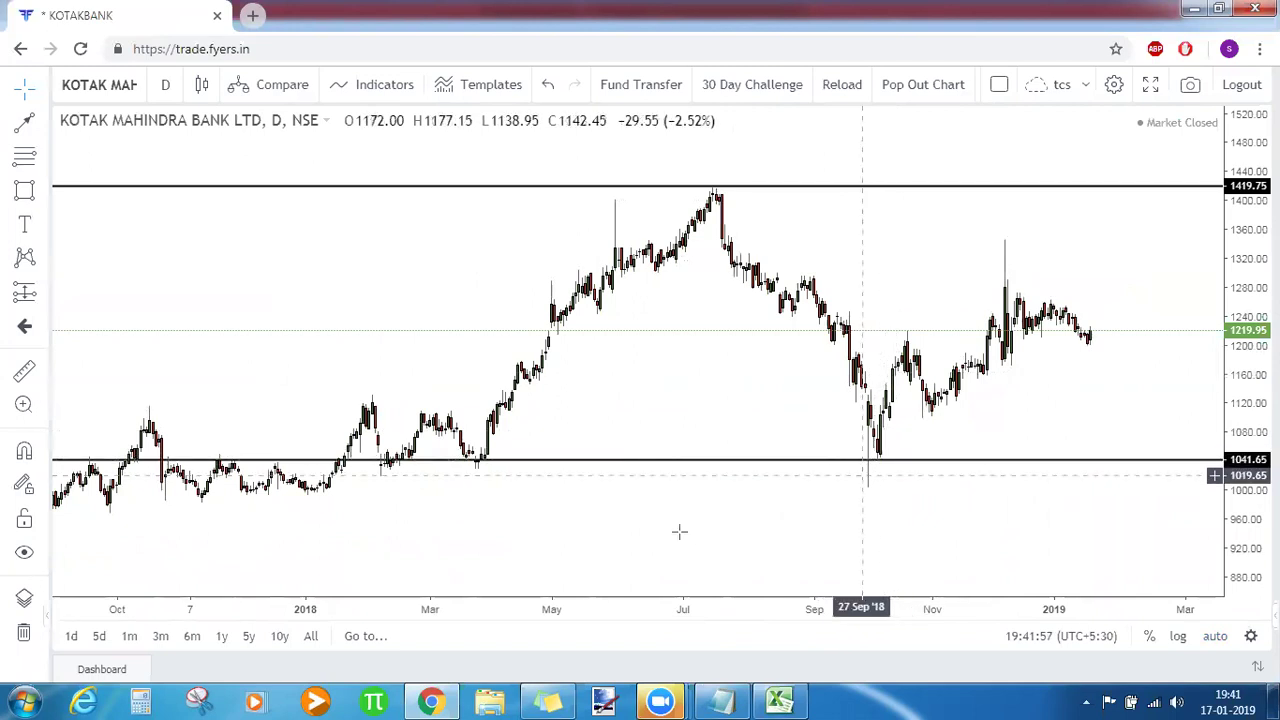
Draw a Fib Retracement from the July 2018 swing high at about 1421.40 down to the October low level at about 1042.05.
left_click(636, 576)
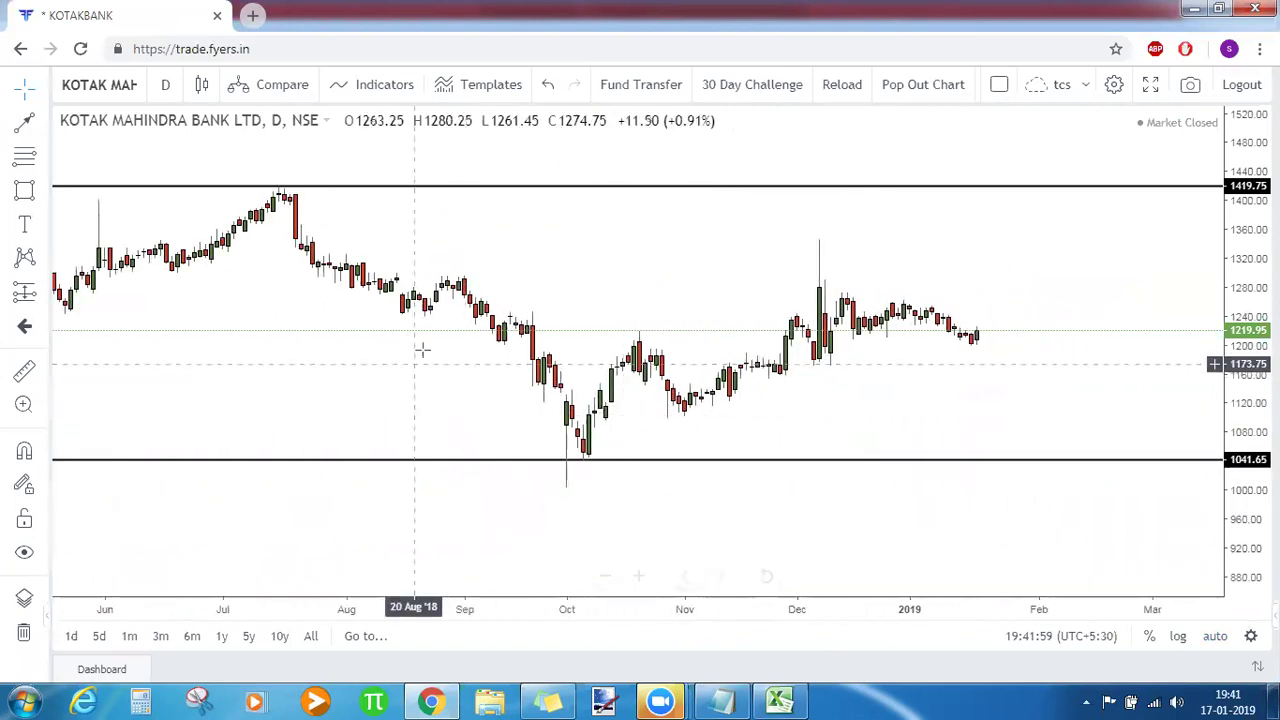
left_click_drag(423, 349, 754, 434)
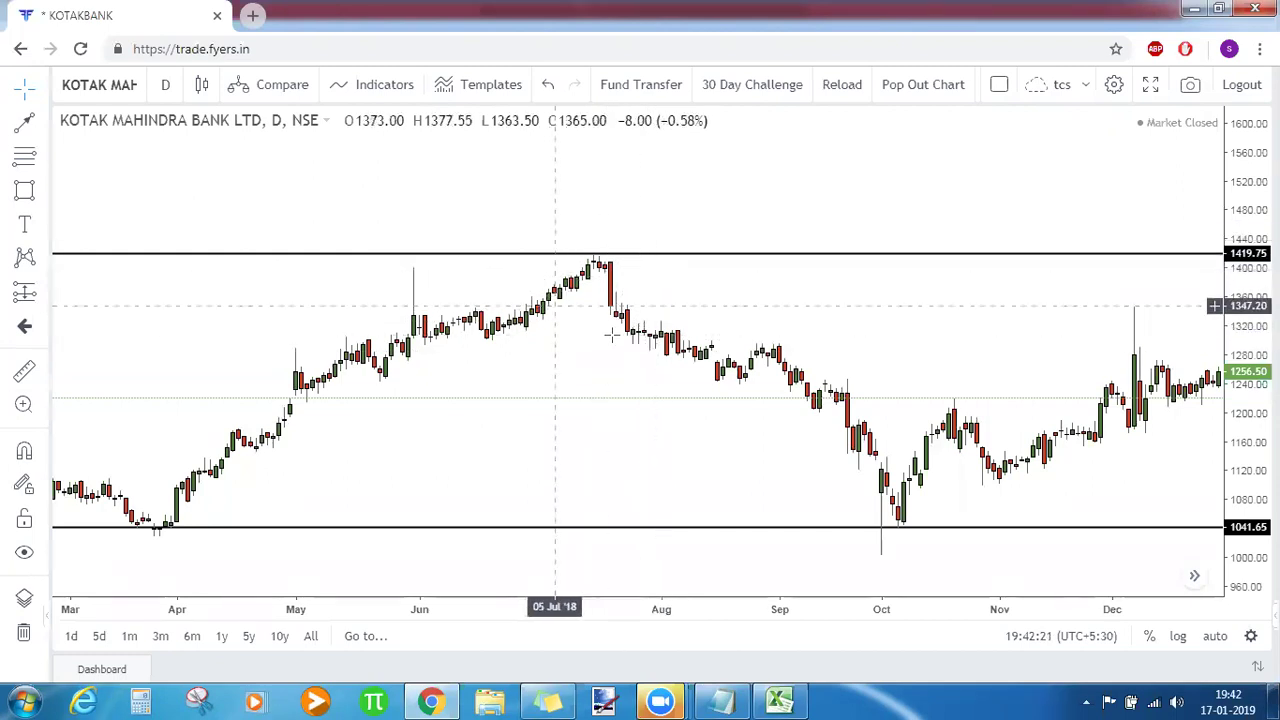
left_click(596, 256)
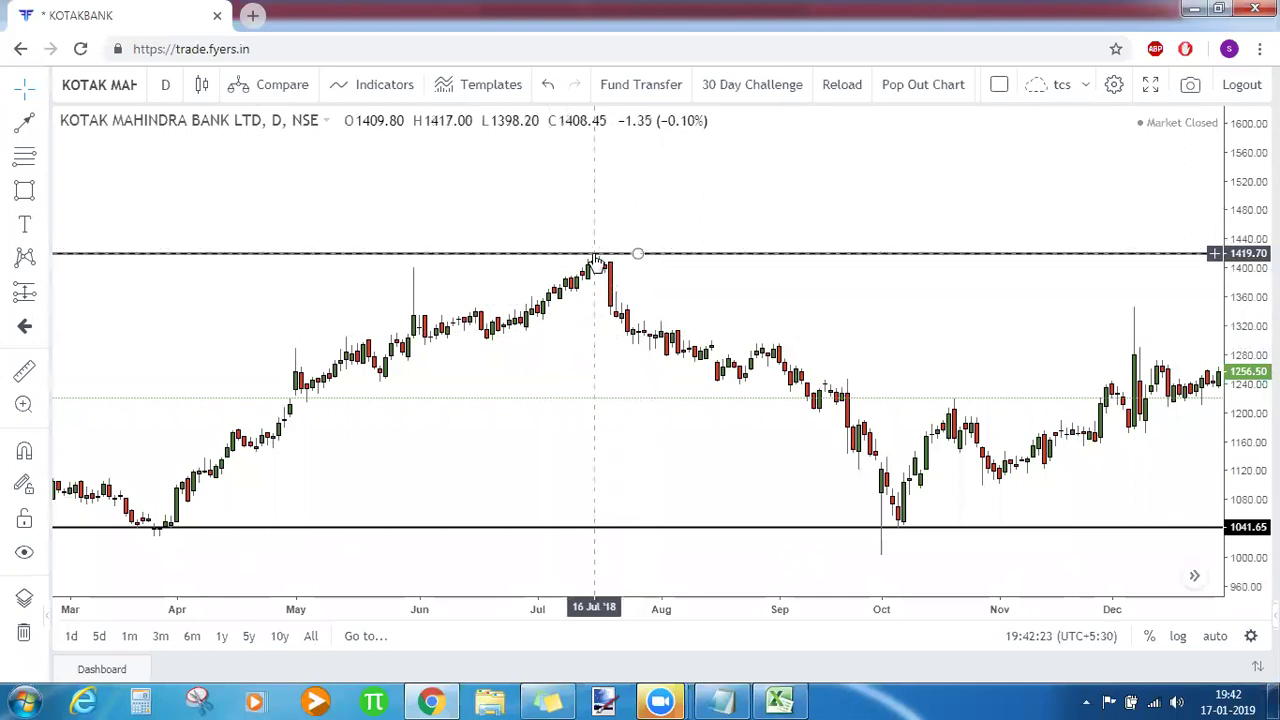
left_click_drag(769, 196, 597, 172)
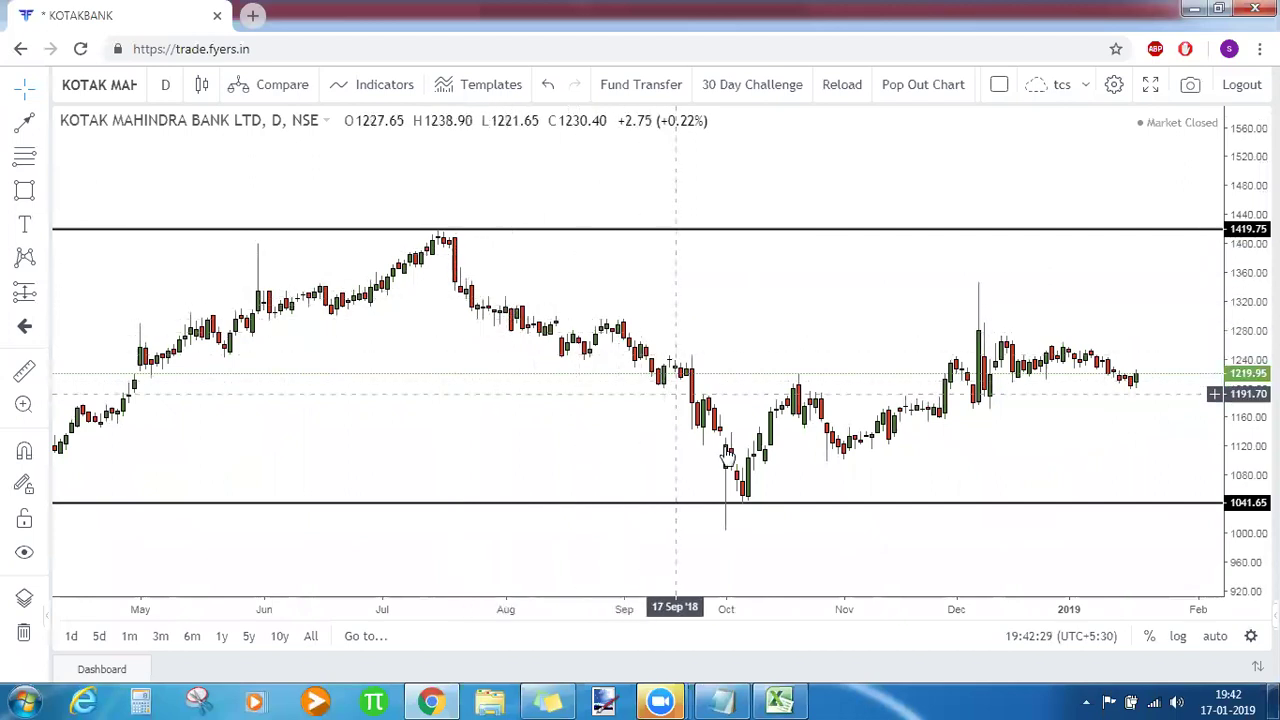
left_click(743, 502)
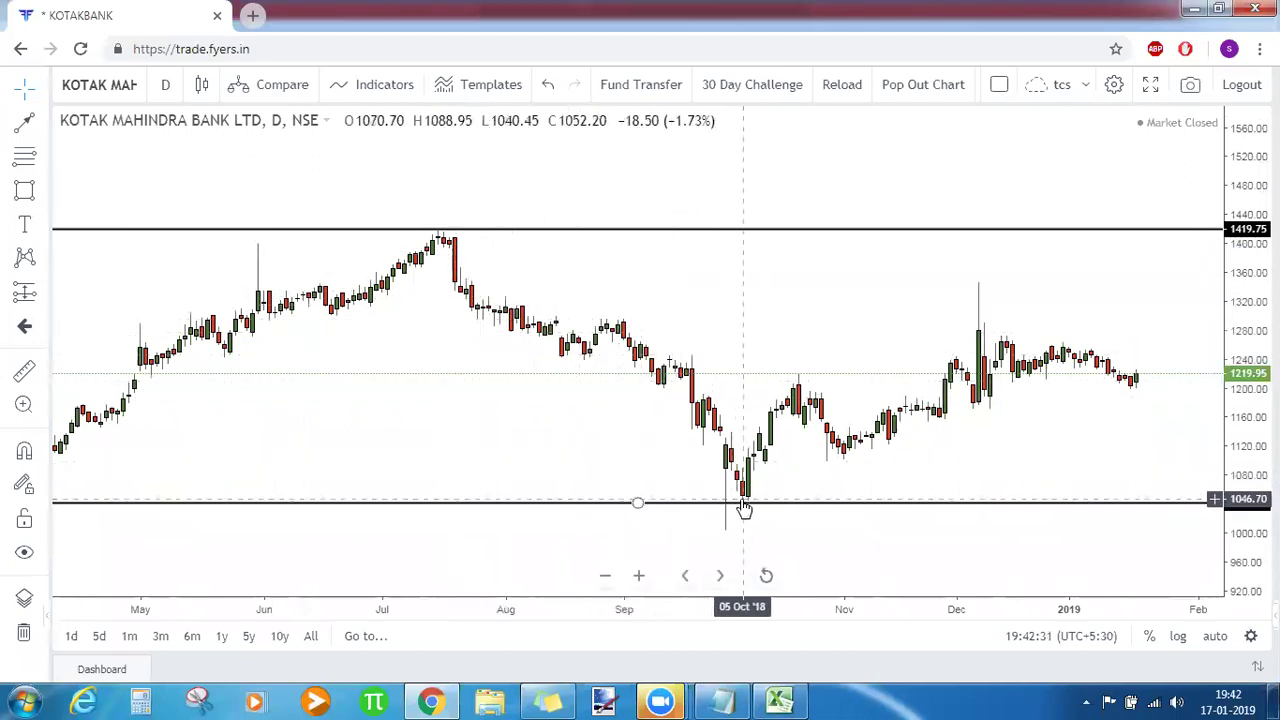
left_click_drag(743, 508, 743, 507)
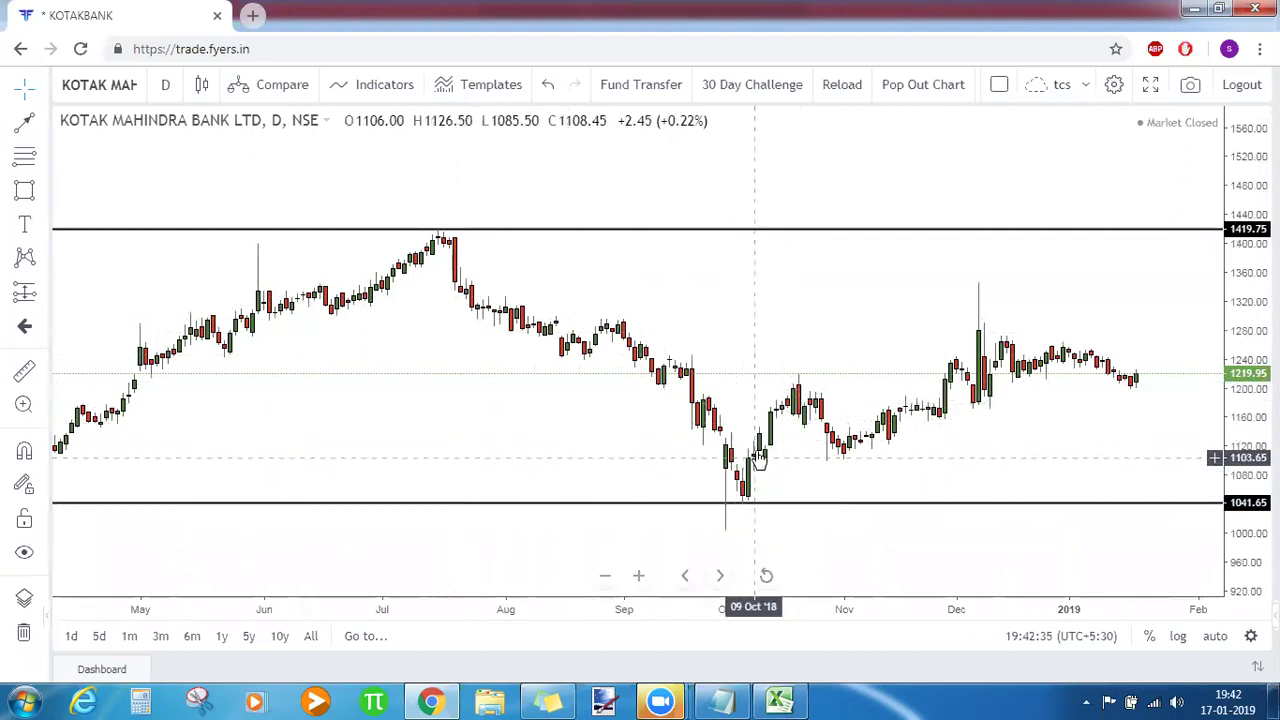
left_click_drag(763, 517, 725, 506)
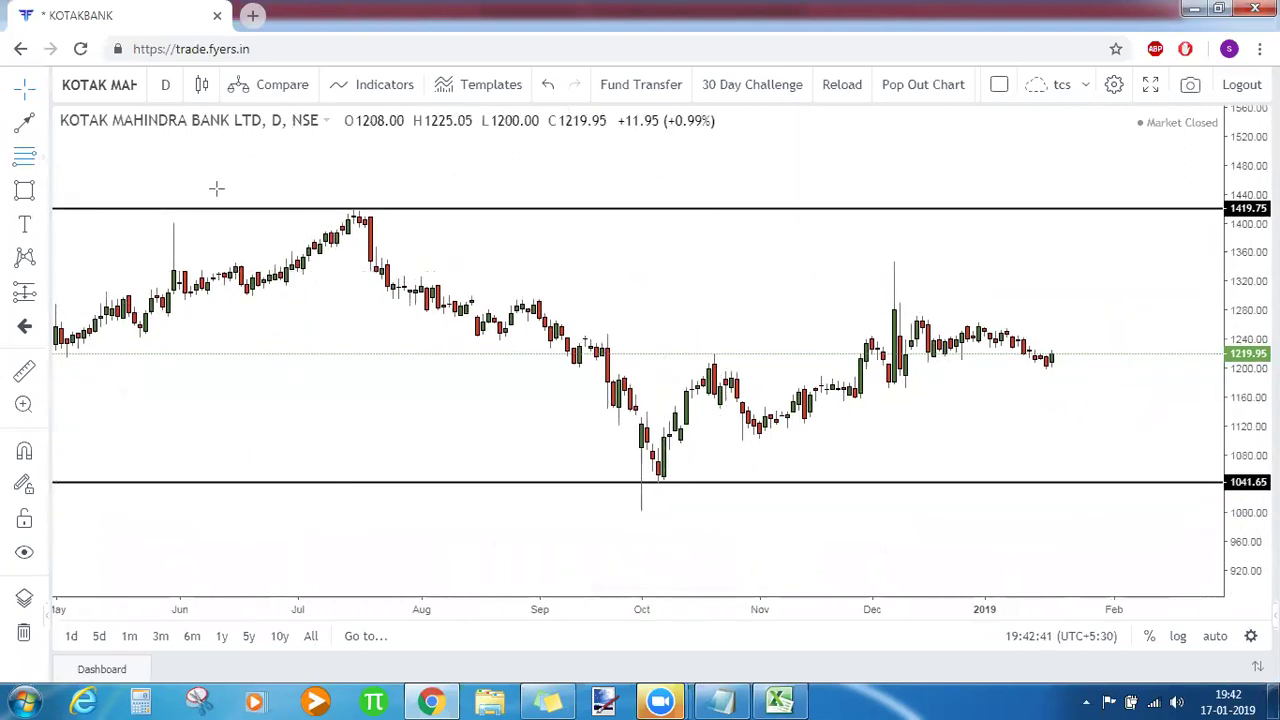
left_click(353, 208)
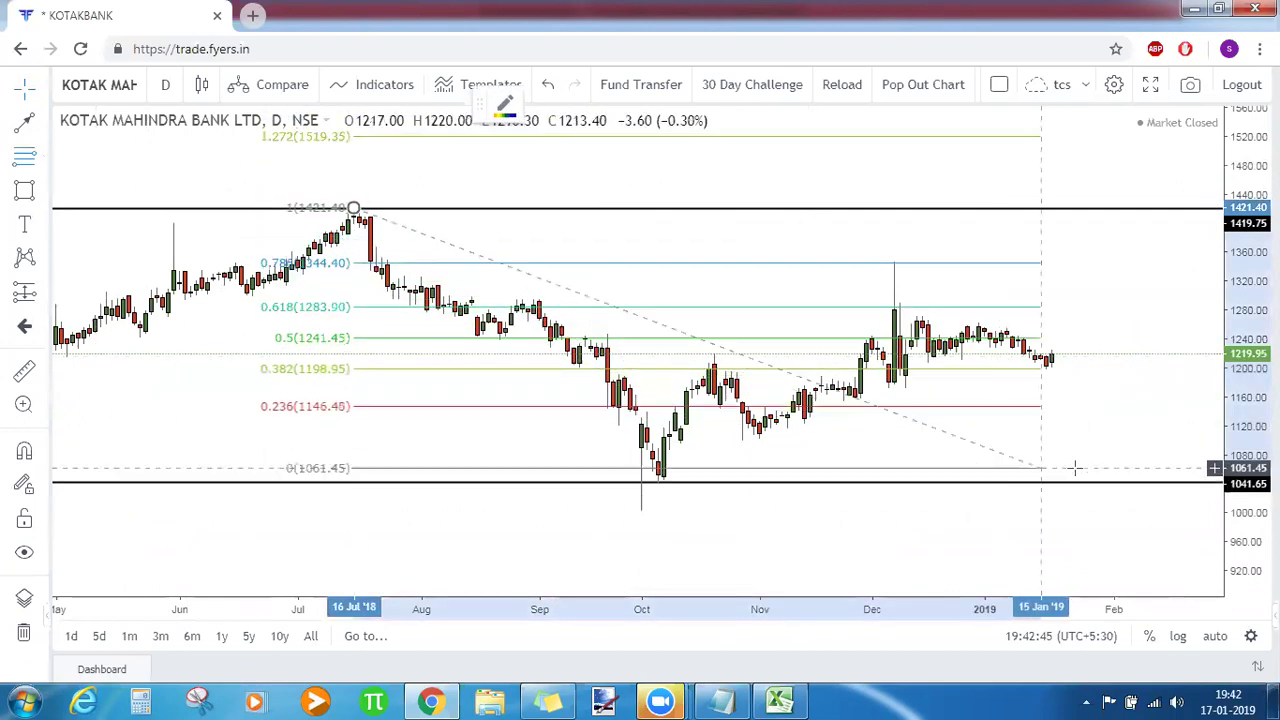
left_click(1141, 482)
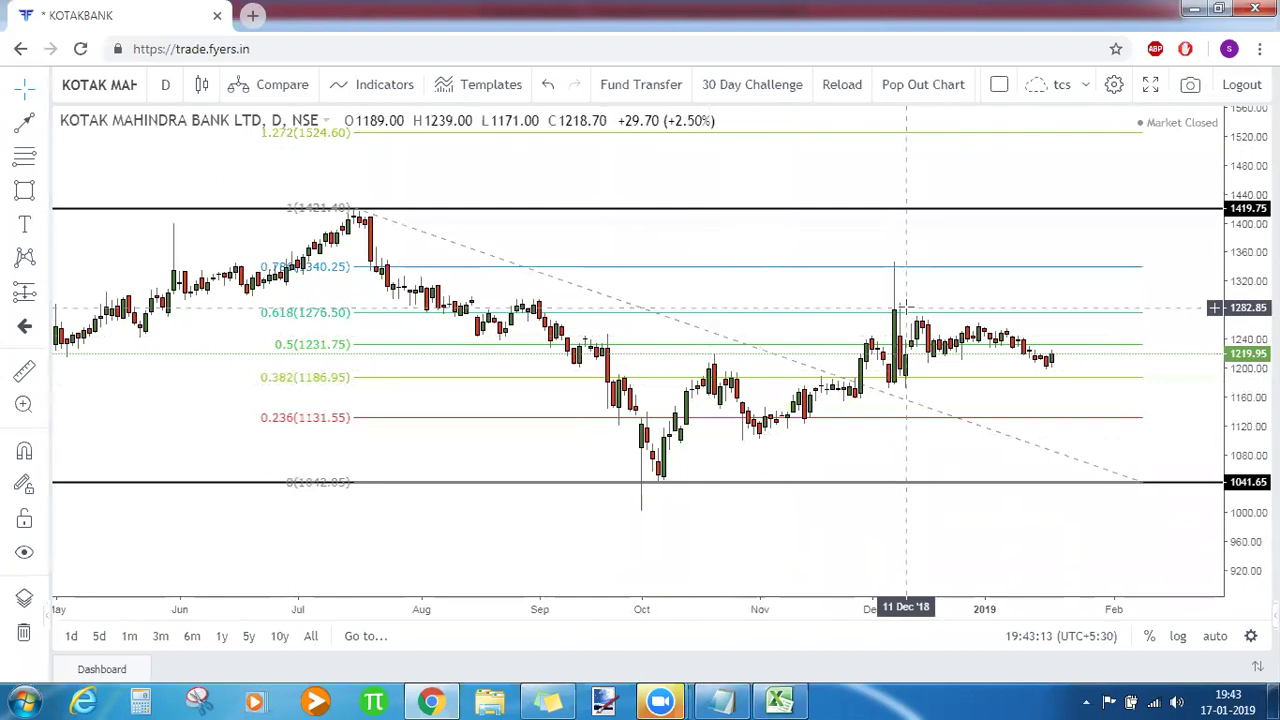
Examine how price reacts around the retracement levels after the October 2018 low on the Kotak Mahindra Bank chart.
left_click(663, 318)
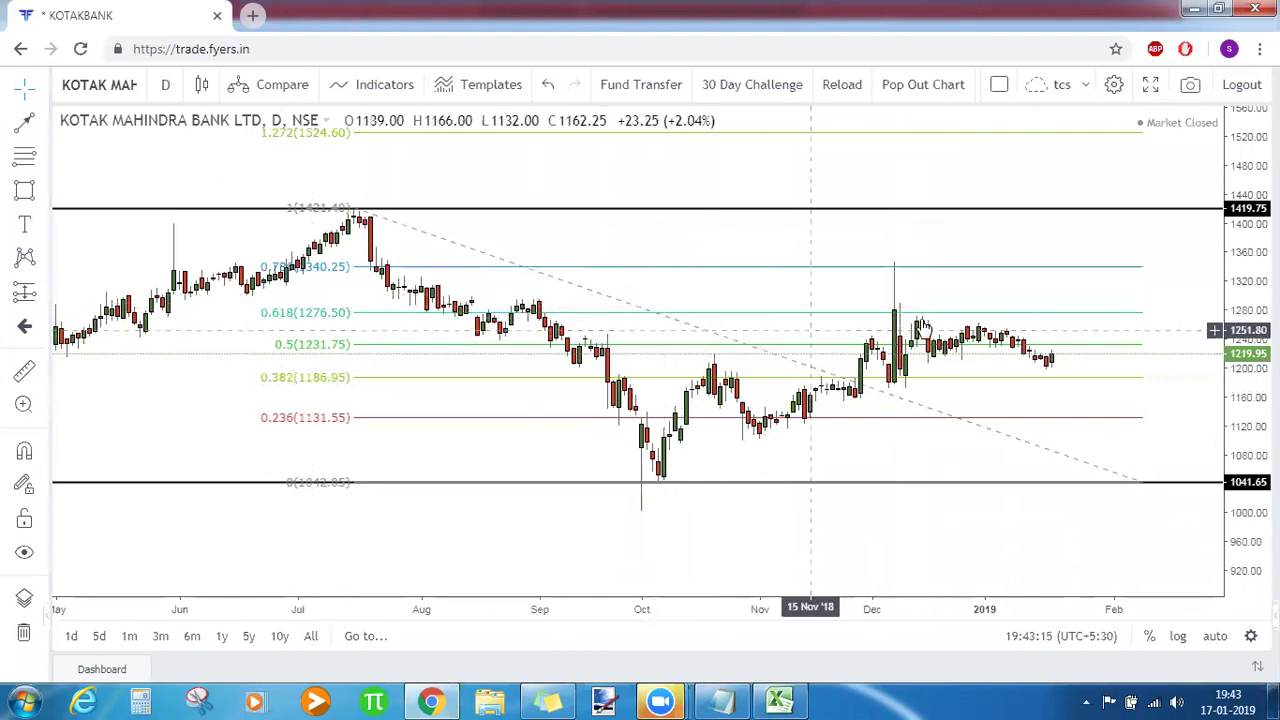
left_click(1043, 365)
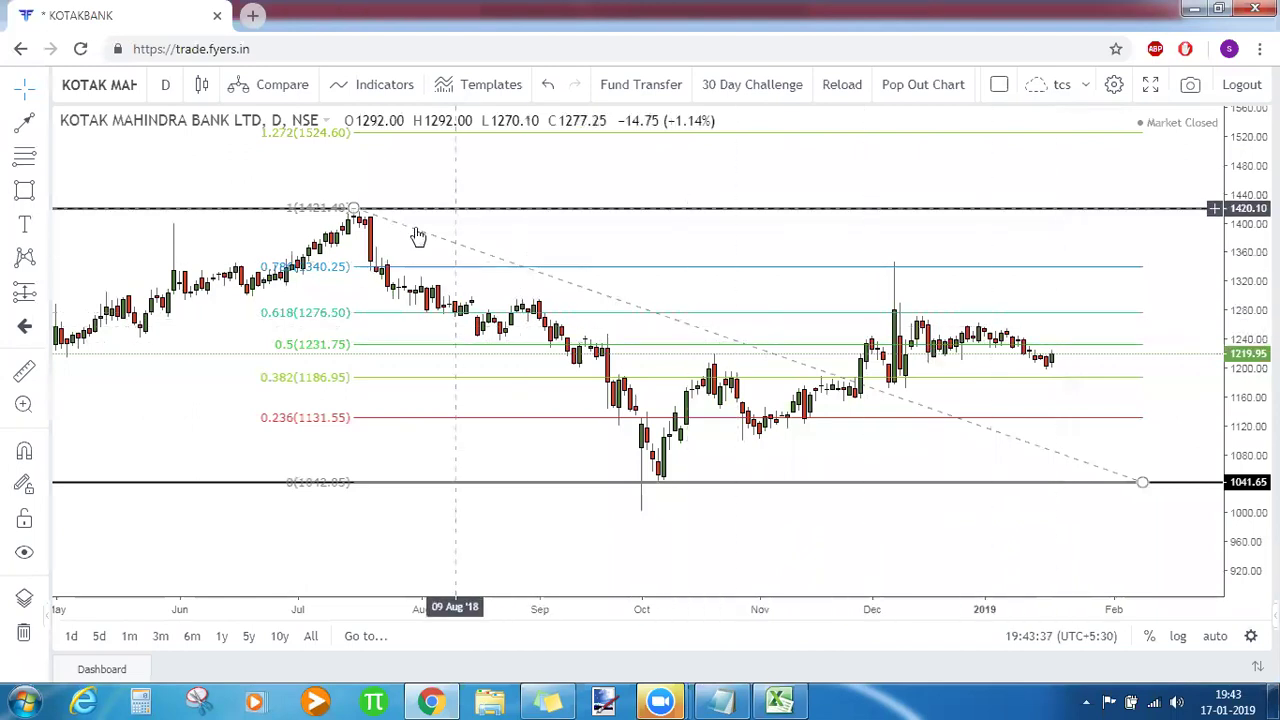
left_click(585, 339)
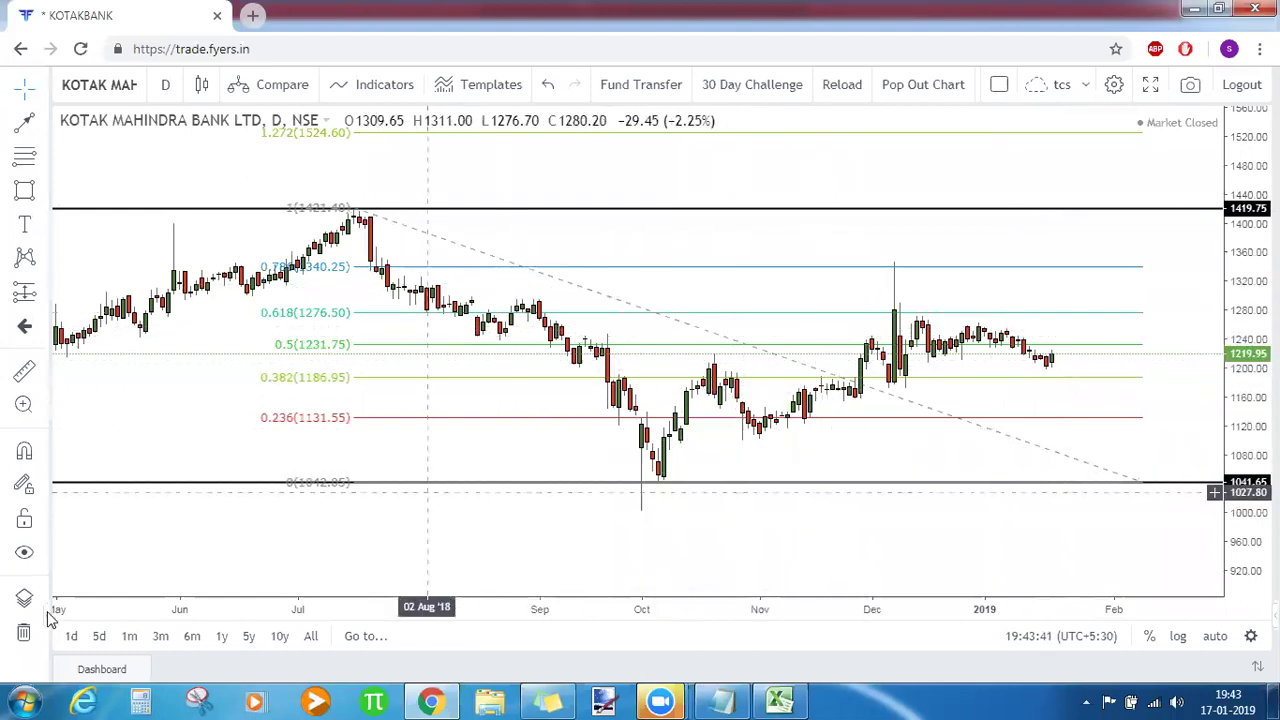
Remove all drawings from the Kotak Mahindra Bank chart and load the Ashok Leyland (ASHOKLEY) chart.
left_click(23, 632)
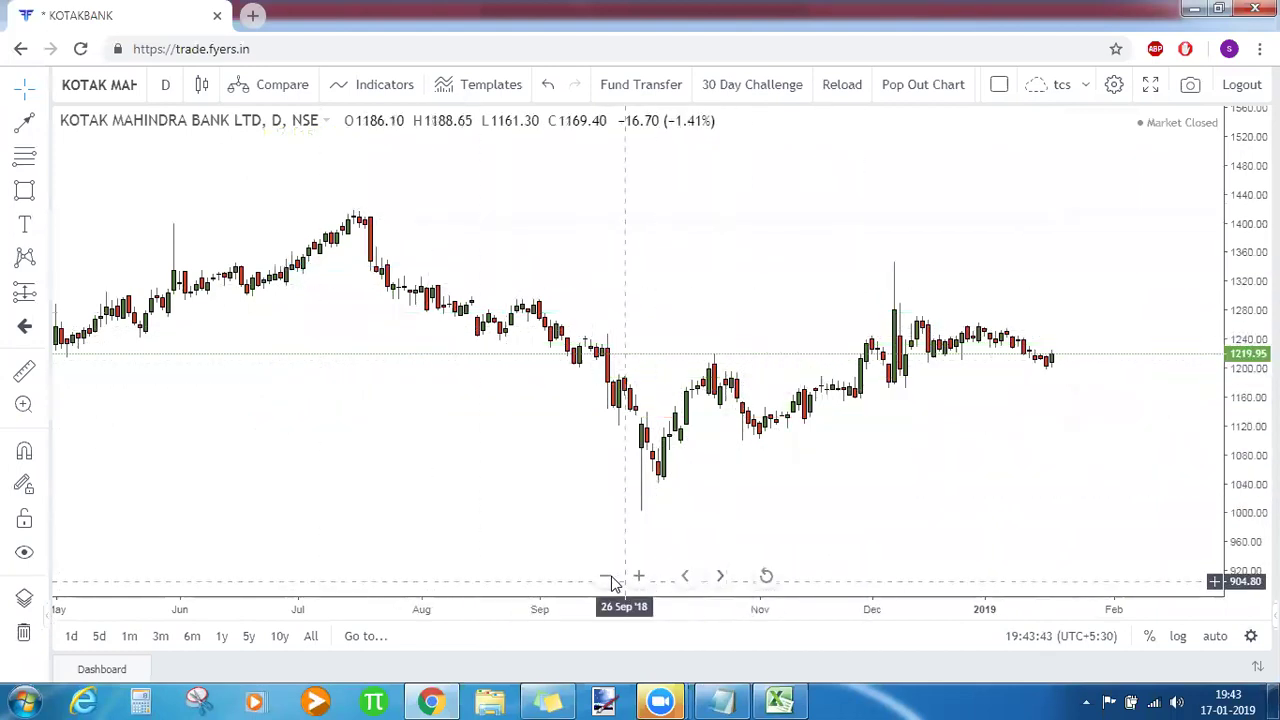
left_click(609, 579)
left_click(609, 579)
left_click(609, 579)
left_click(609, 579)
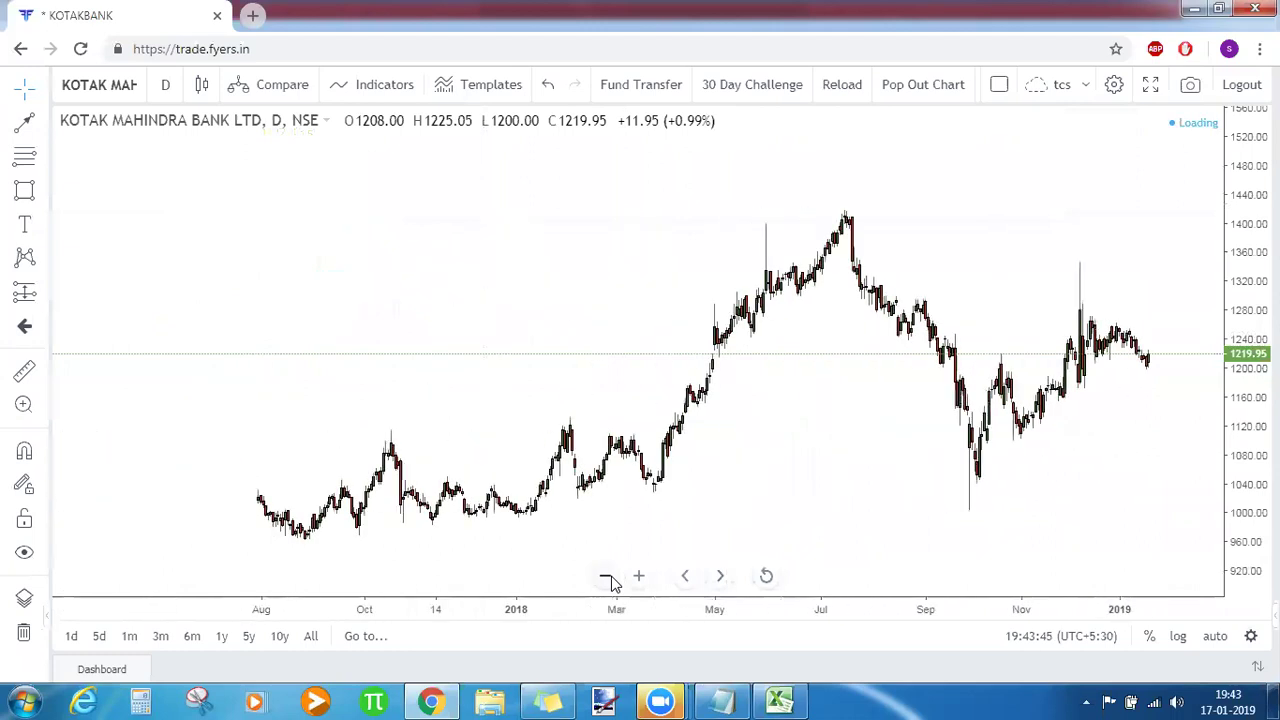
left_click(609, 579)
type("AS")
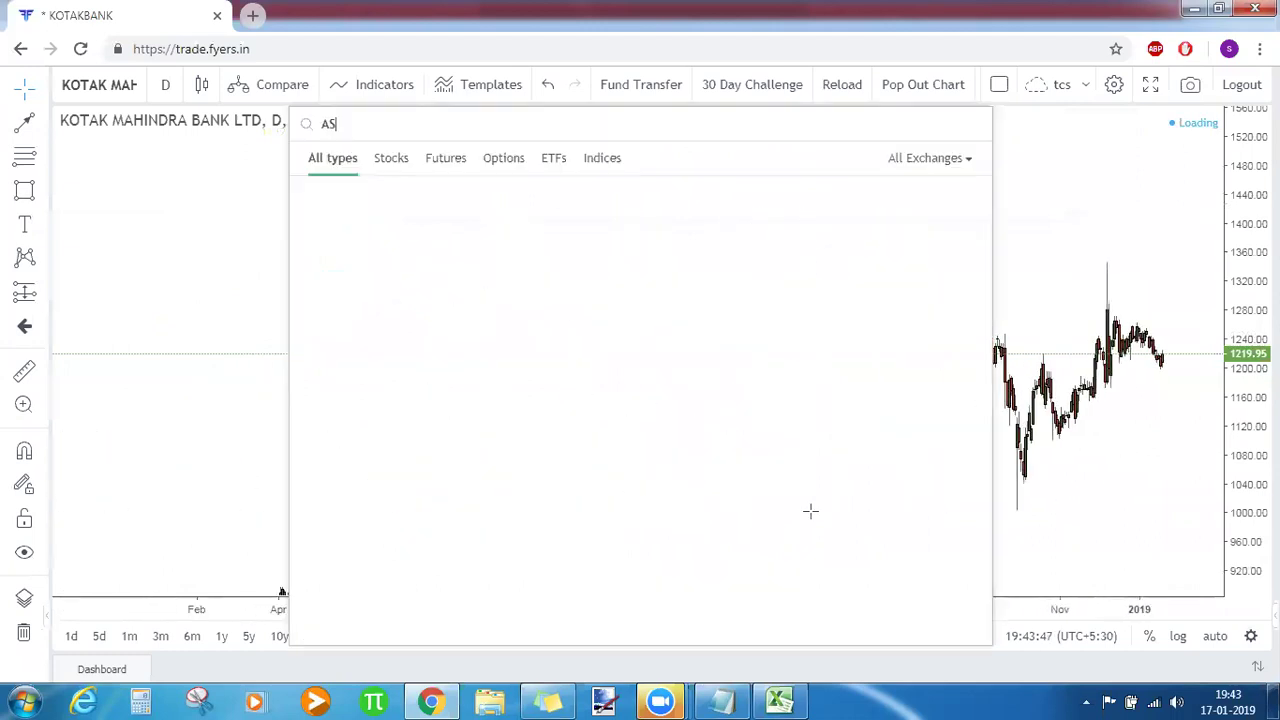
type("HOKL")
key("Down")
key("Return")
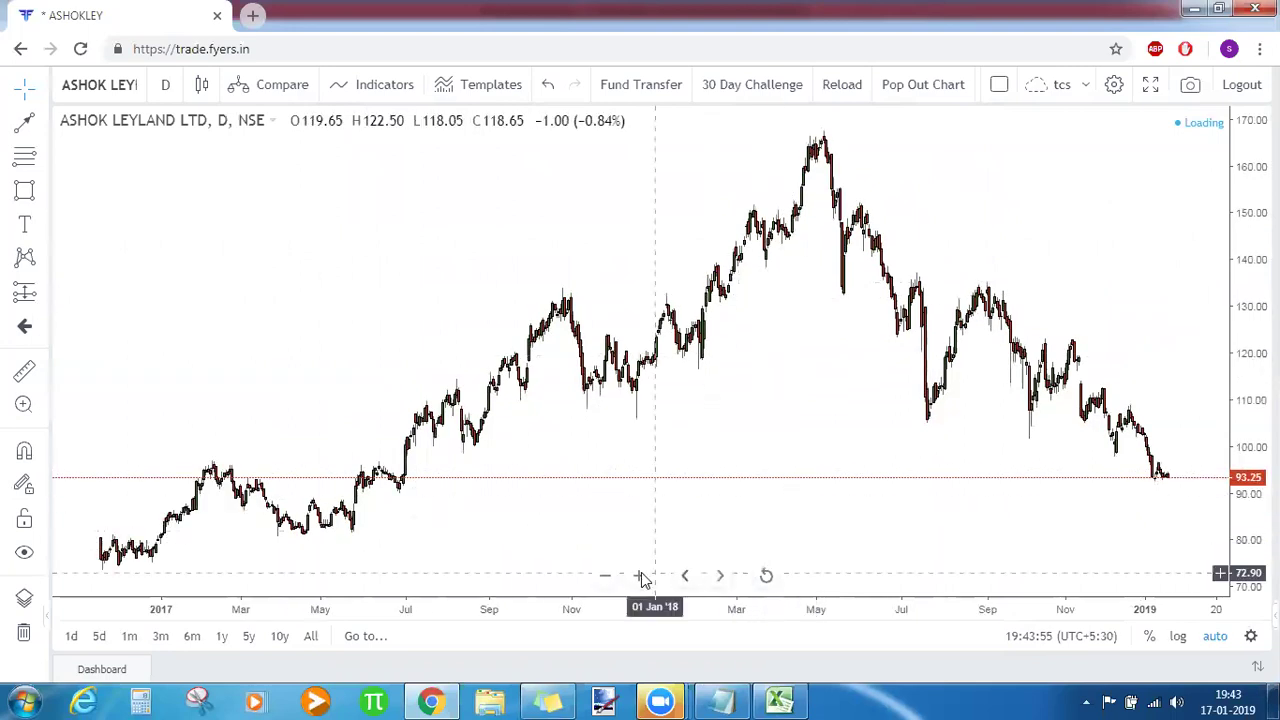
Draw a Fib Retracement on Ashok Leyland from the May 2018 swing high at about 167.70 down to about 132.40 in September 2018.
left_click(639, 577)
left_click(639, 577)
left_click(639, 577)
left_click(639, 577)
left_click(639, 577)
left_click(639, 577)
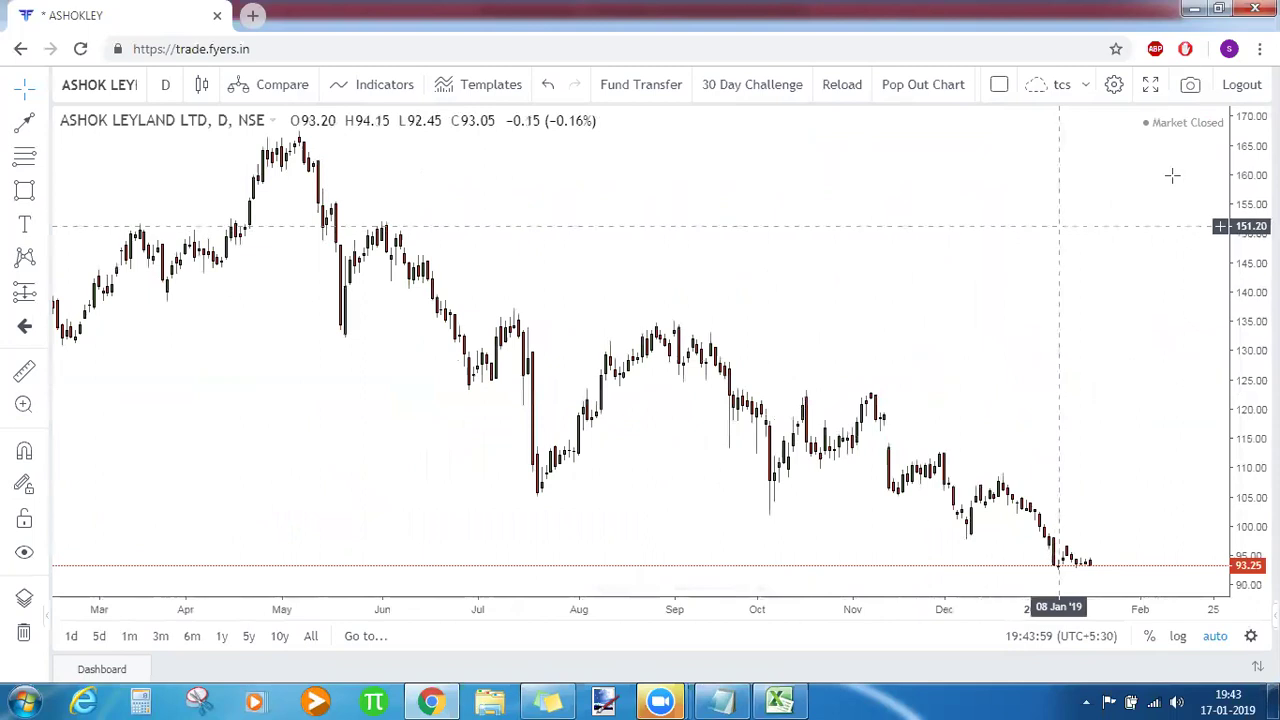
left_click_drag(926, 206, 1088, 202)
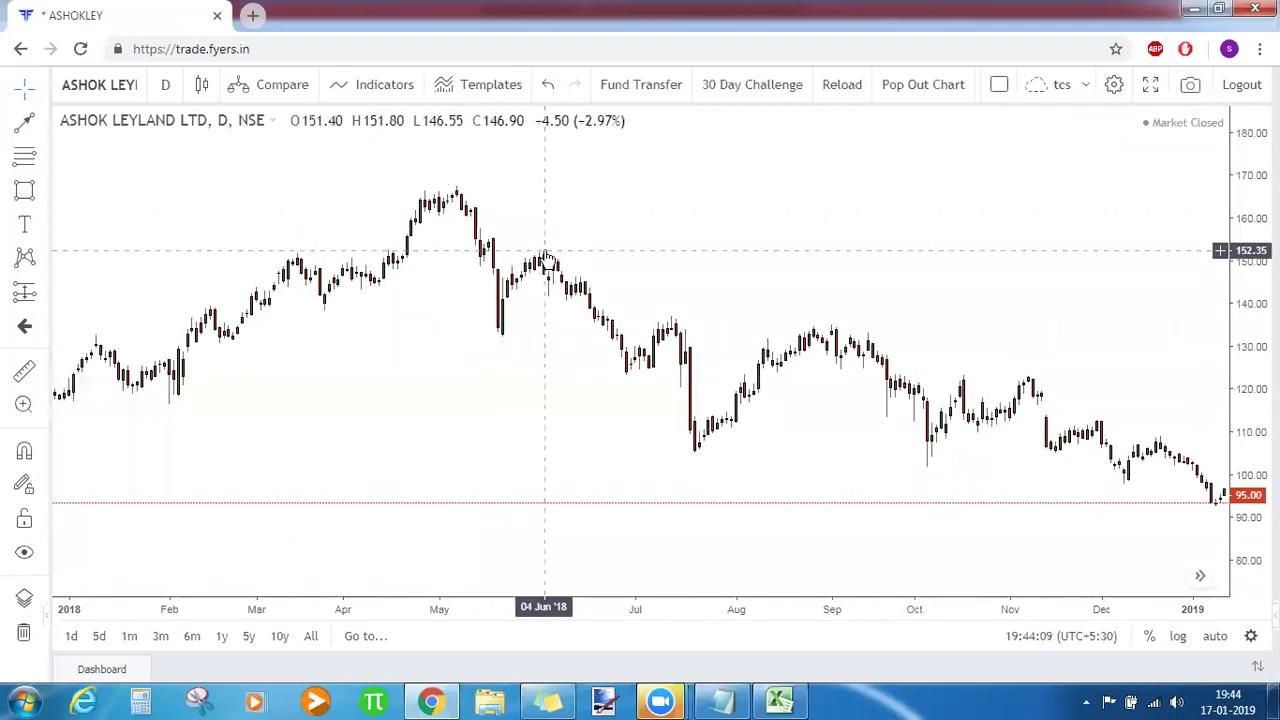
left_click(24, 156)
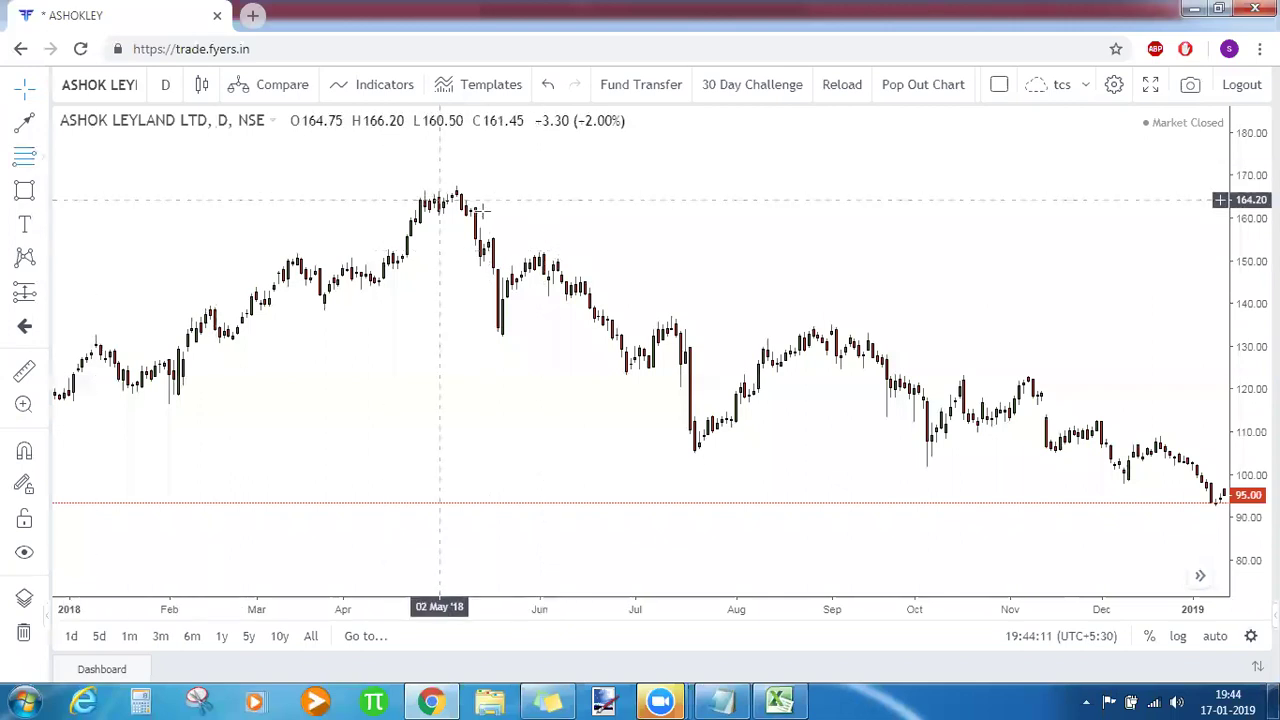
mouse_move(448, 186)
left_mouse_down()
mouse_move(577, 346)
mouse_move(822, 360)
mouse_move(855, 322)
mouse_move(858, 336)
left_mouse_up()
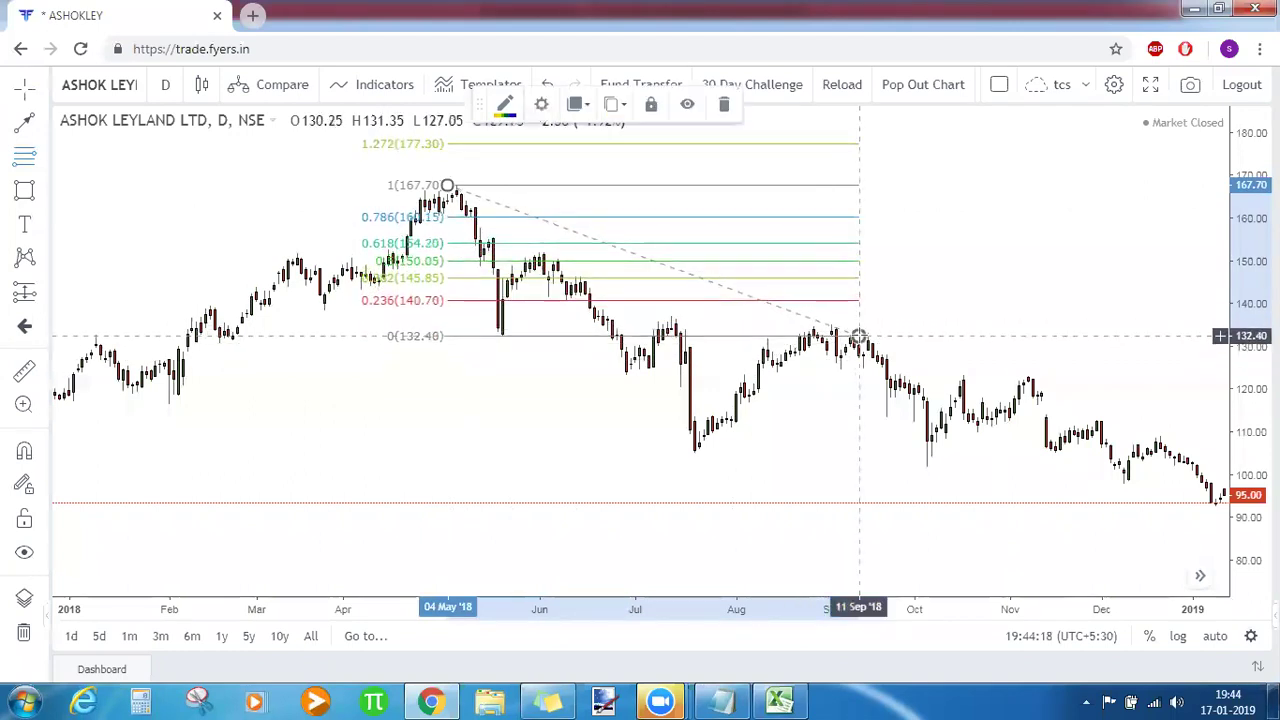
left_click(585, 443)
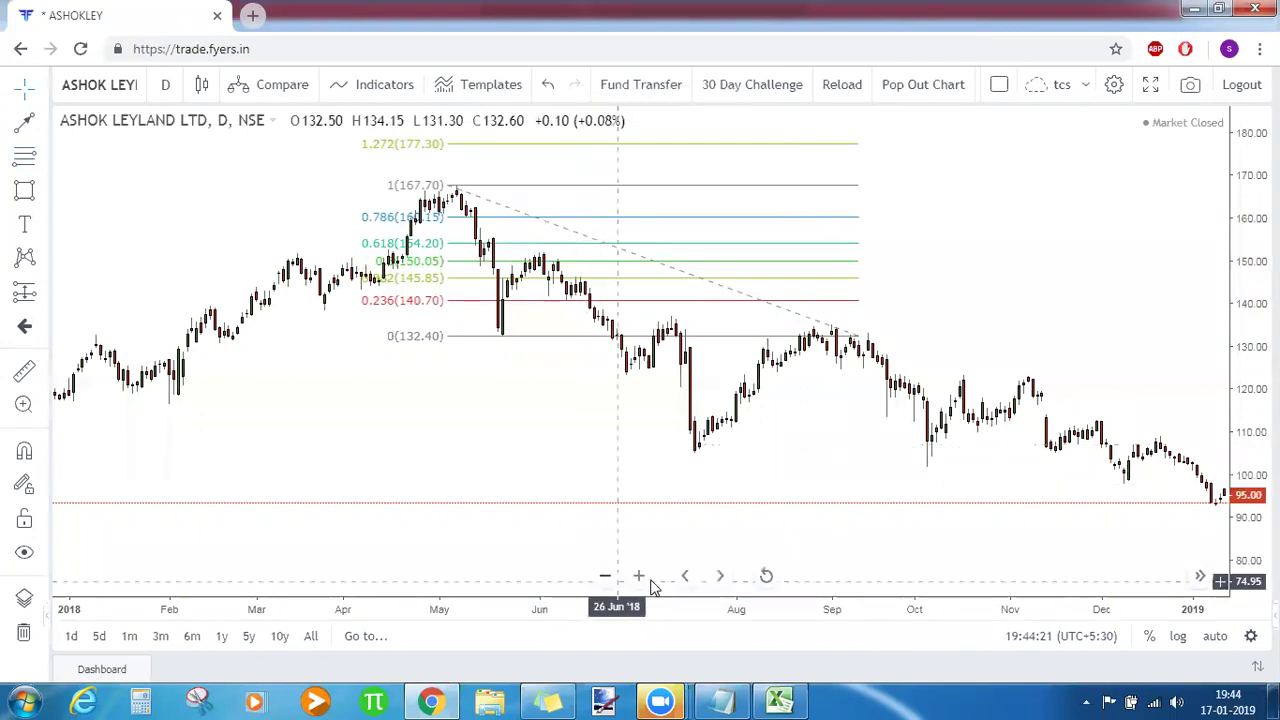
Inspect the May to September 2018 price swings against the Fib Retracement, and delete that drawing from the chart.
left_click(639, 576)
scroll(385, 460, "up", 2)
left_click_drag(308, 460, 903, 503)
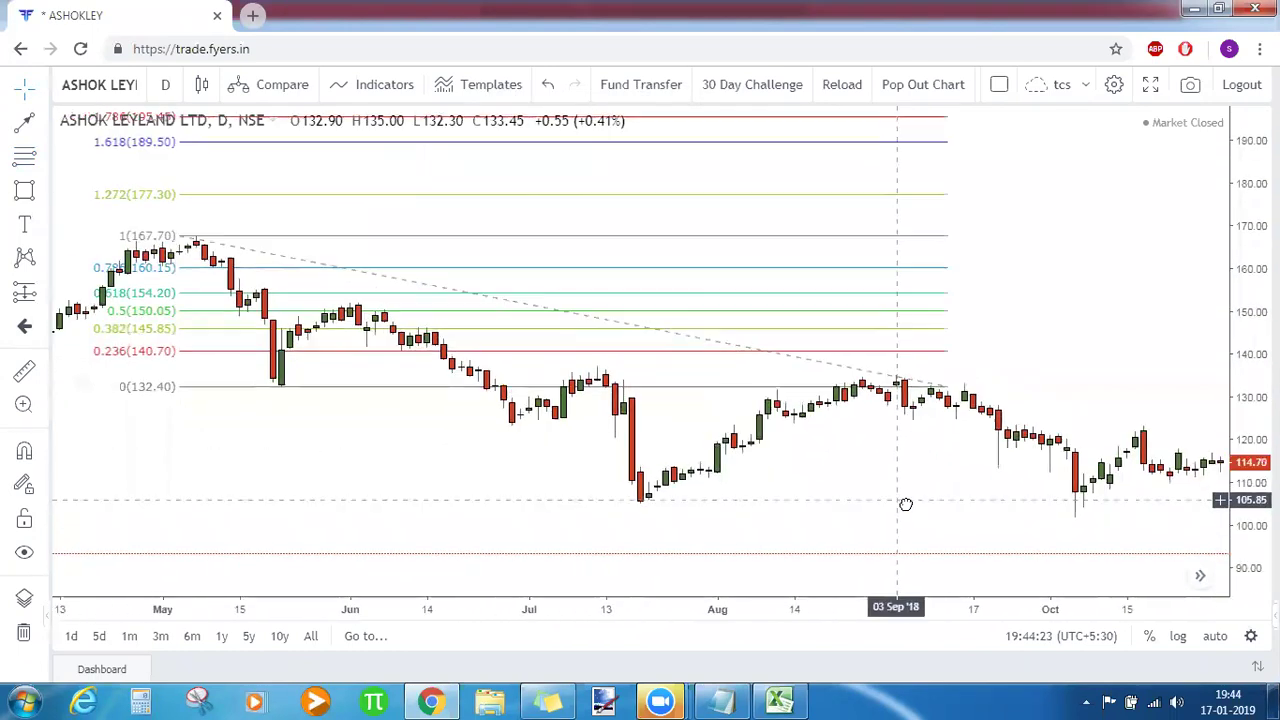
left_click_drag(407, 458, 631, 463)
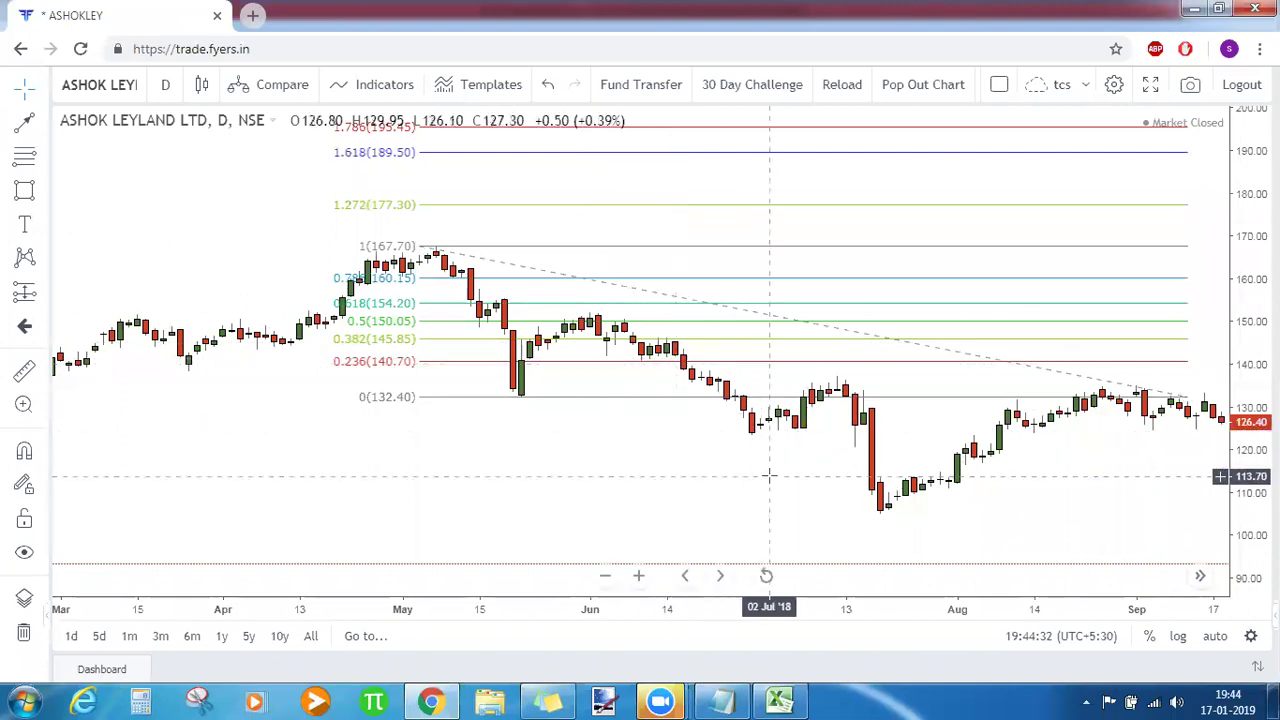
left_click(604, 577)
left_click(604, 577)
left_click_drag(765, 530, 346, 476)
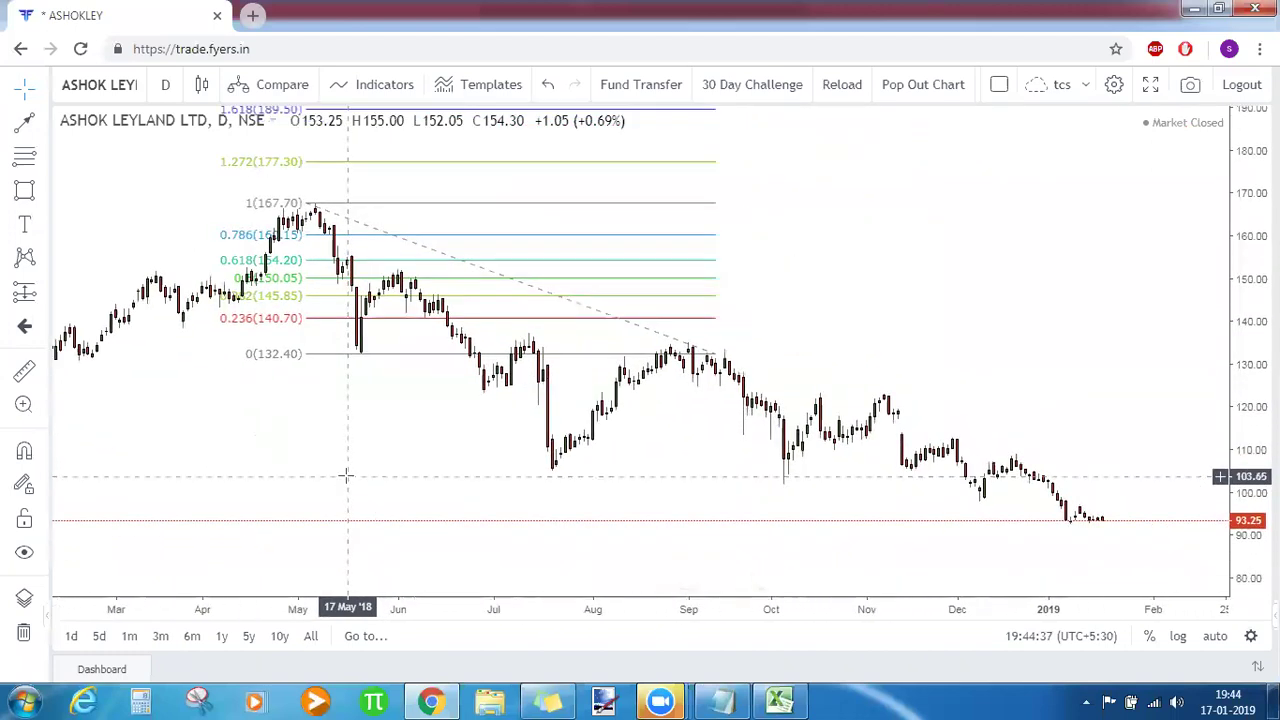
left_click(366, 358)
key("Delete")
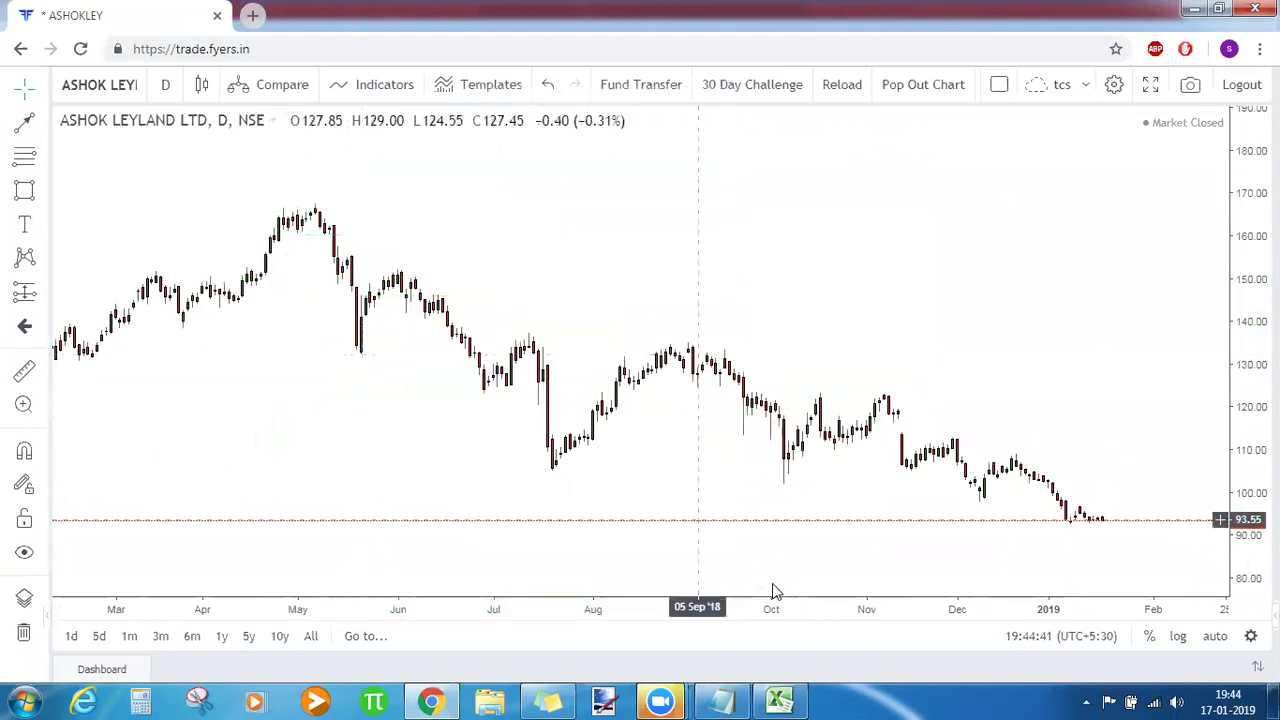
Add the line "connect two adjacent highs and lows" at the end of the Notepad notes and return to the Ashok Leyland chart.
left_click(720, 700)
left_click(626, 438)
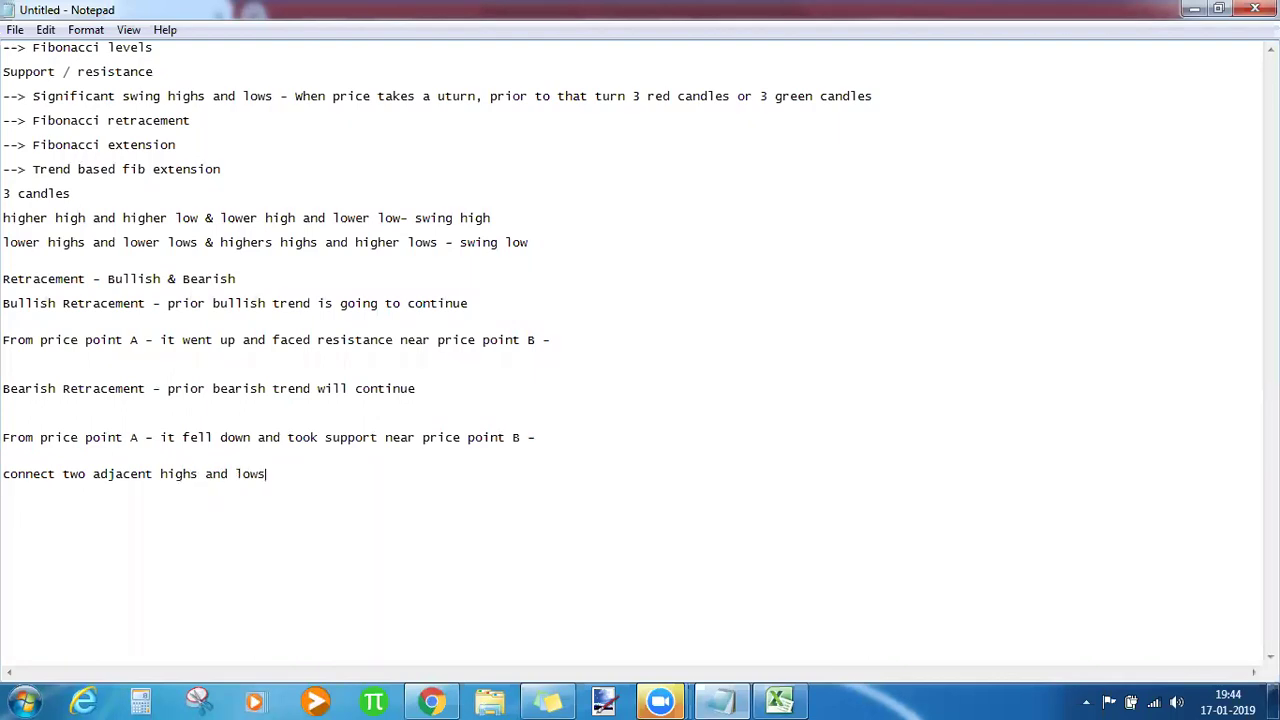
left_click(427, 700)
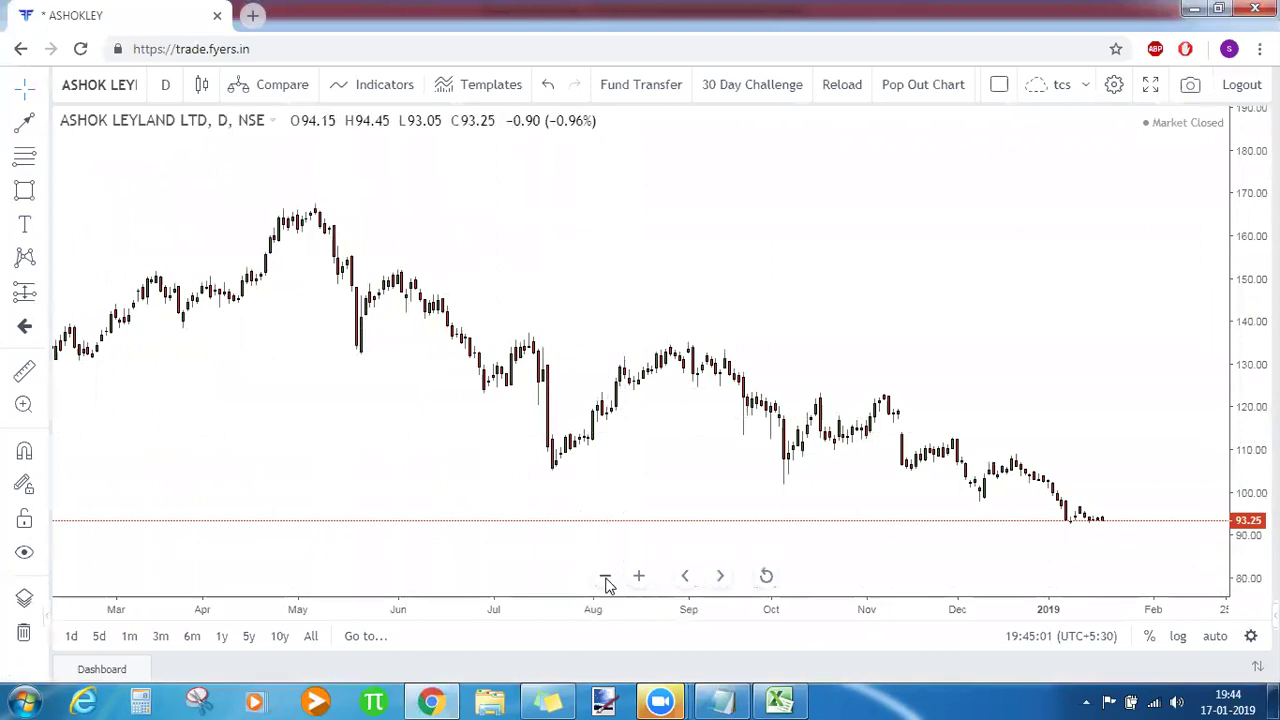
left_click(605, 576)
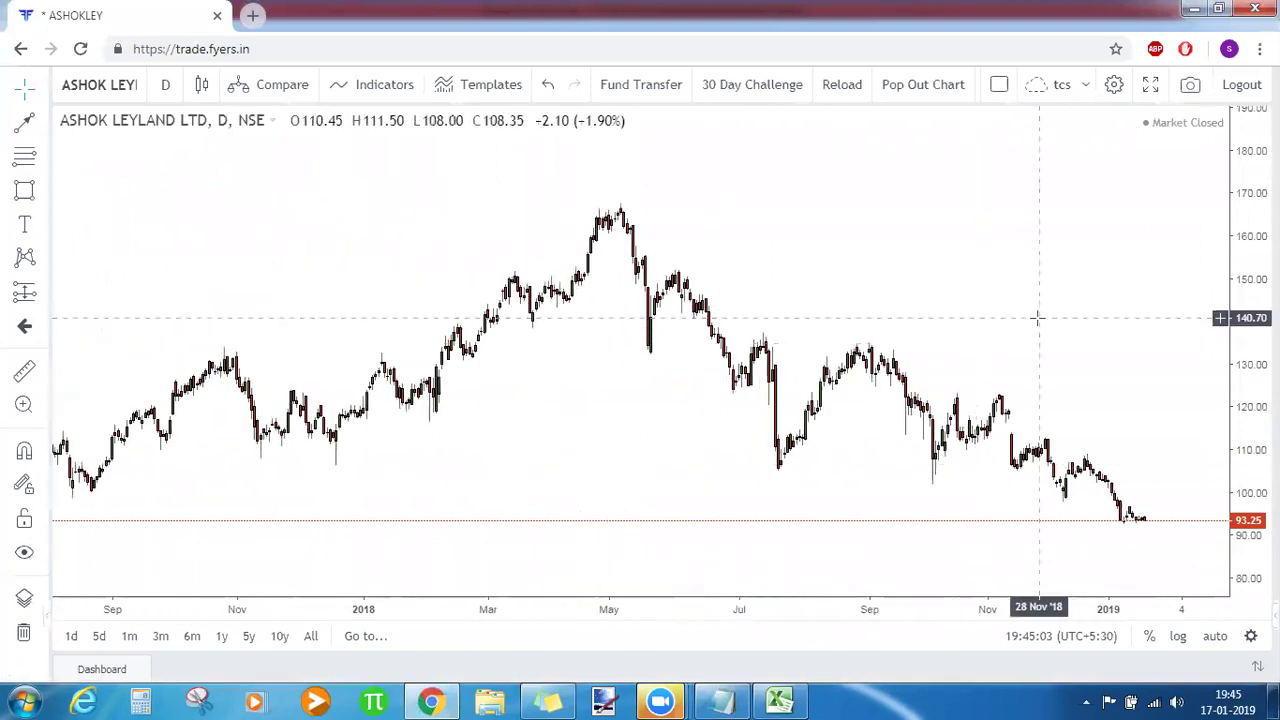
Switch the Ashok Leyland chart to the monthly interval.
type("M")
key("Return")
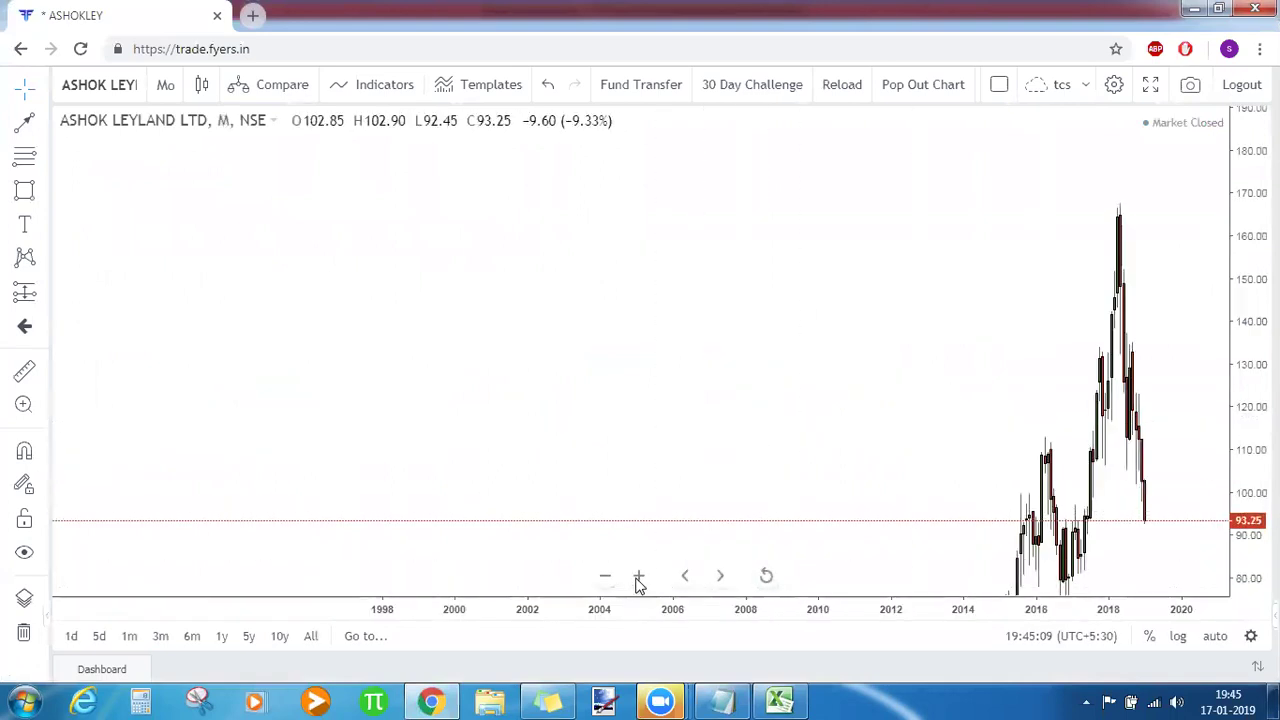
left_click(637, 577)
left_click(637, 577)
left_click(637, 577)
left_click(637, 577)
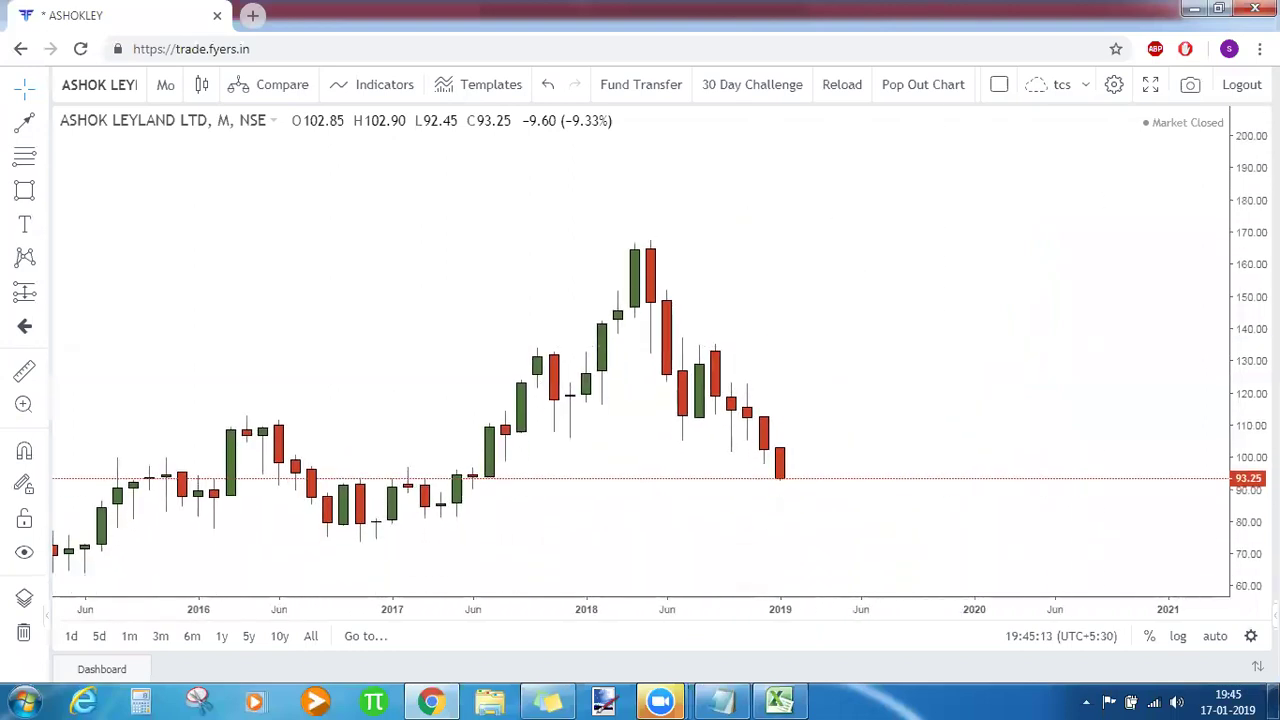
left_click_drag(1001, 341, 1050, 313)
mouse_move(543, 563)
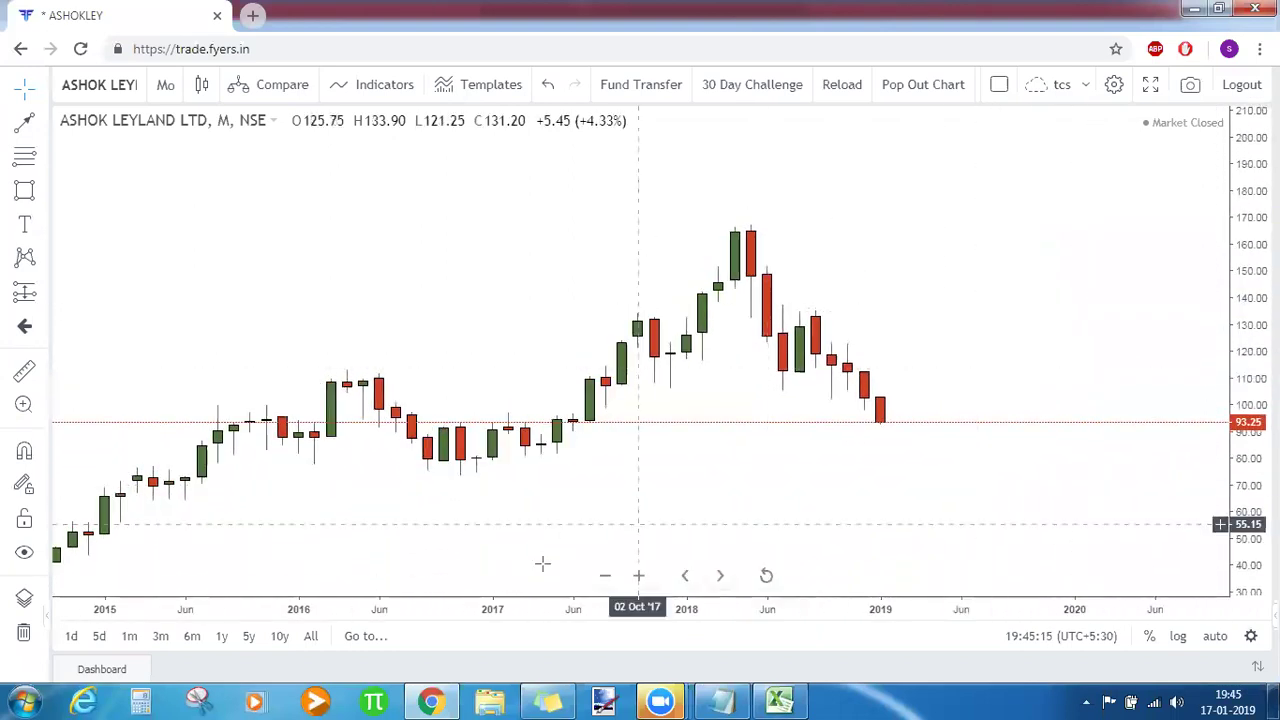
left_click(605, 577)
left_click(605, 577)
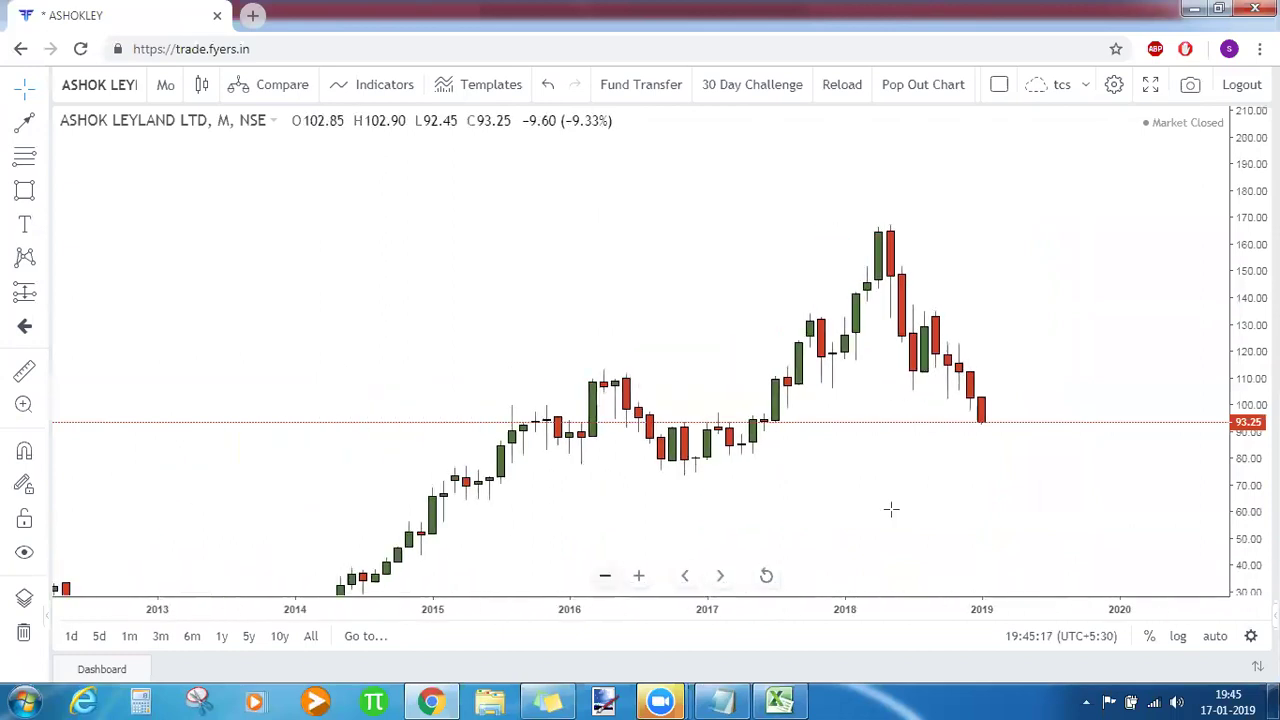
left_click_drag(743, 489, 709, 474)
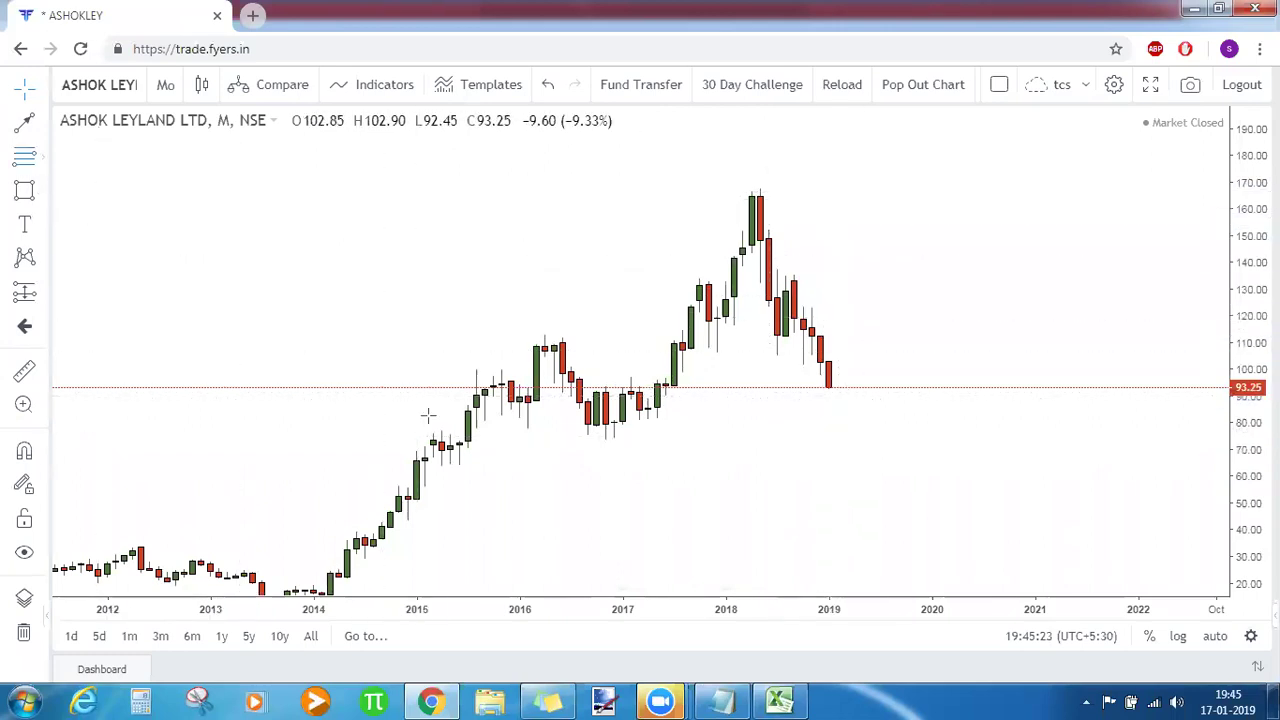
Draw a Fib Retracement on the monthly chart from the late 2016 low at about 73.45 up to about 166.35, and delete it.
left_click(596, 440)
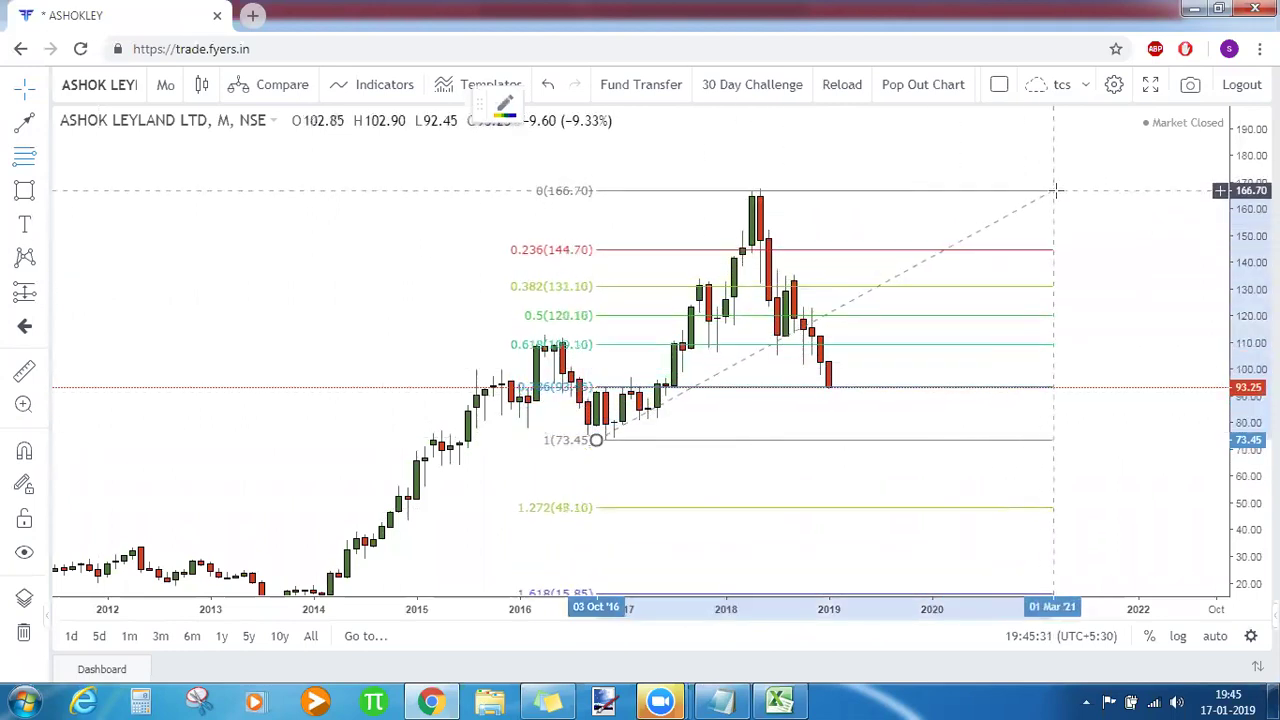
left_click(1058, 191)
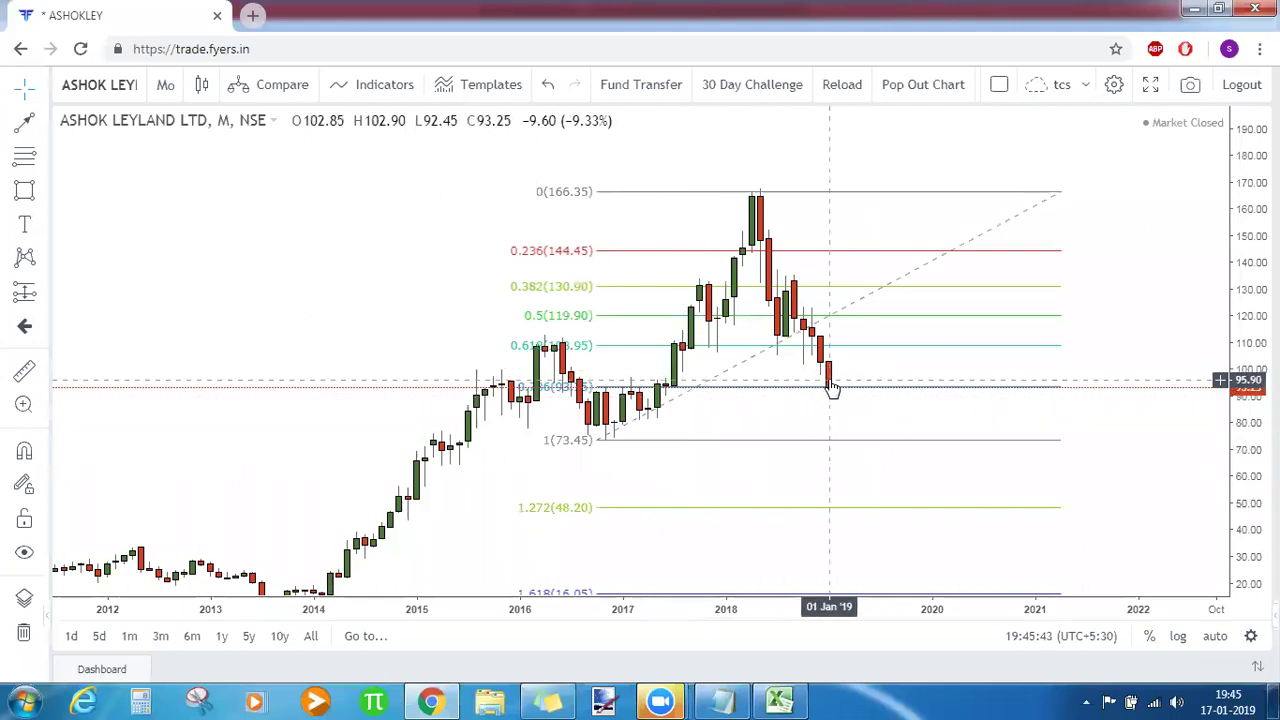
left_click(933, 196)
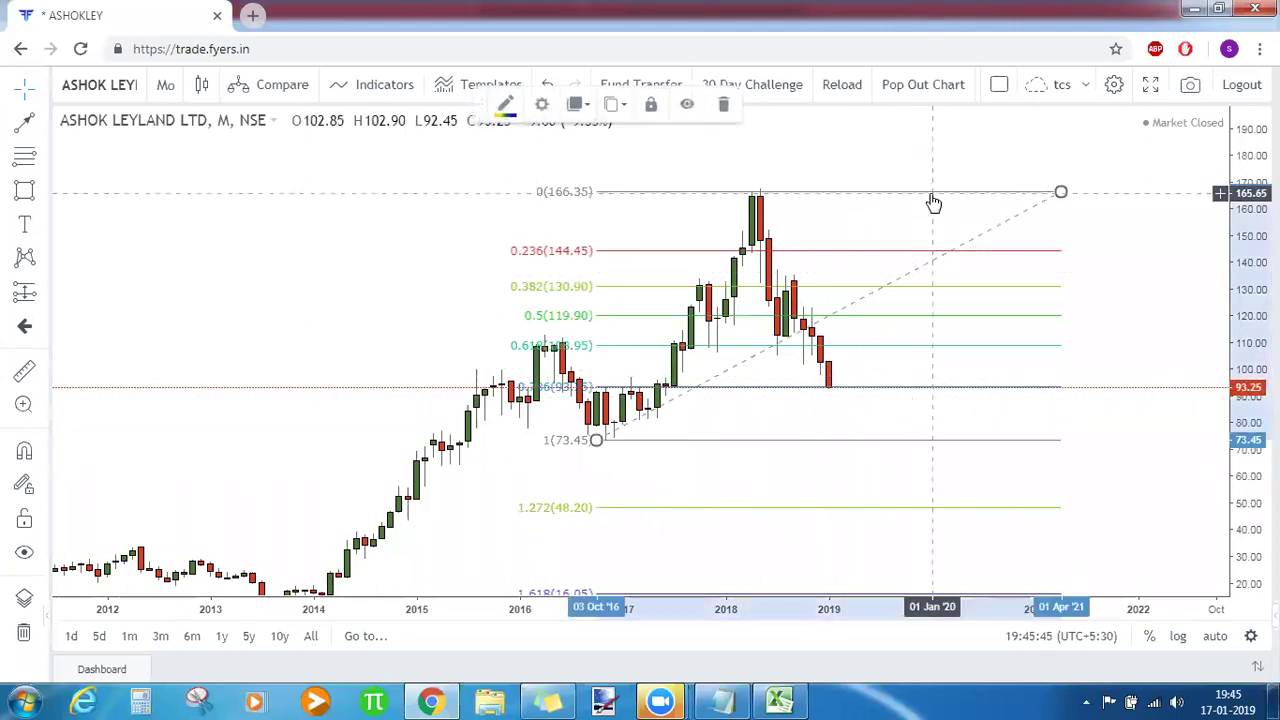
key("Delete")
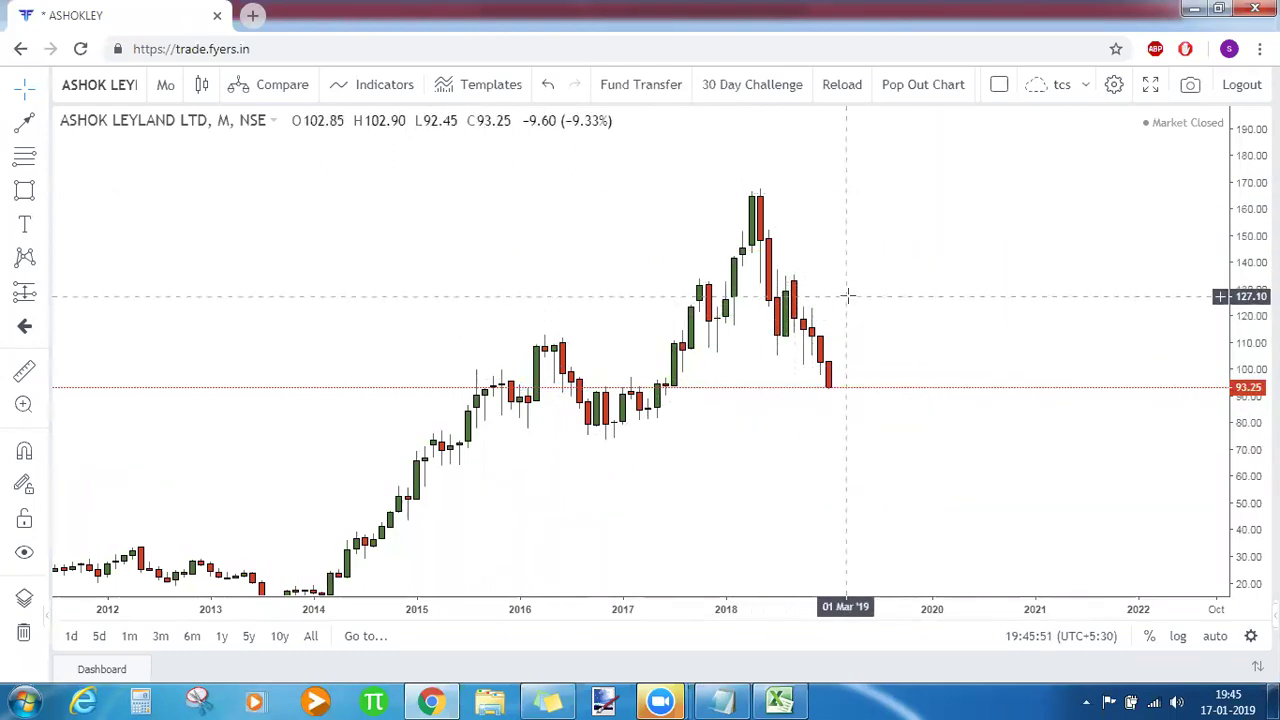
Switch the chart to the weekly interval and draw a Fib Retracement from the April 2018 high at about 167.40 down to about 105.00.
key("comma")
type("W")
key("Return")
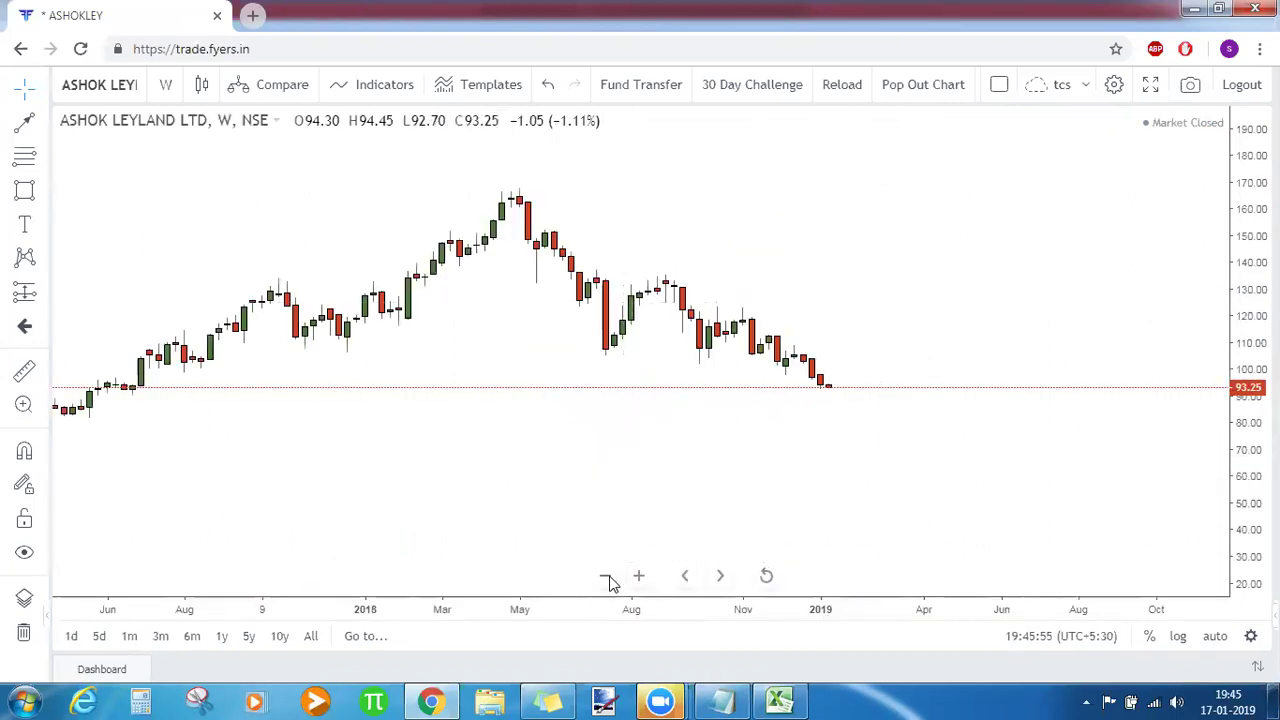
left_click(606, 578)
left_click(606, 578)
left_click_drag(746, 514, 686, 520)
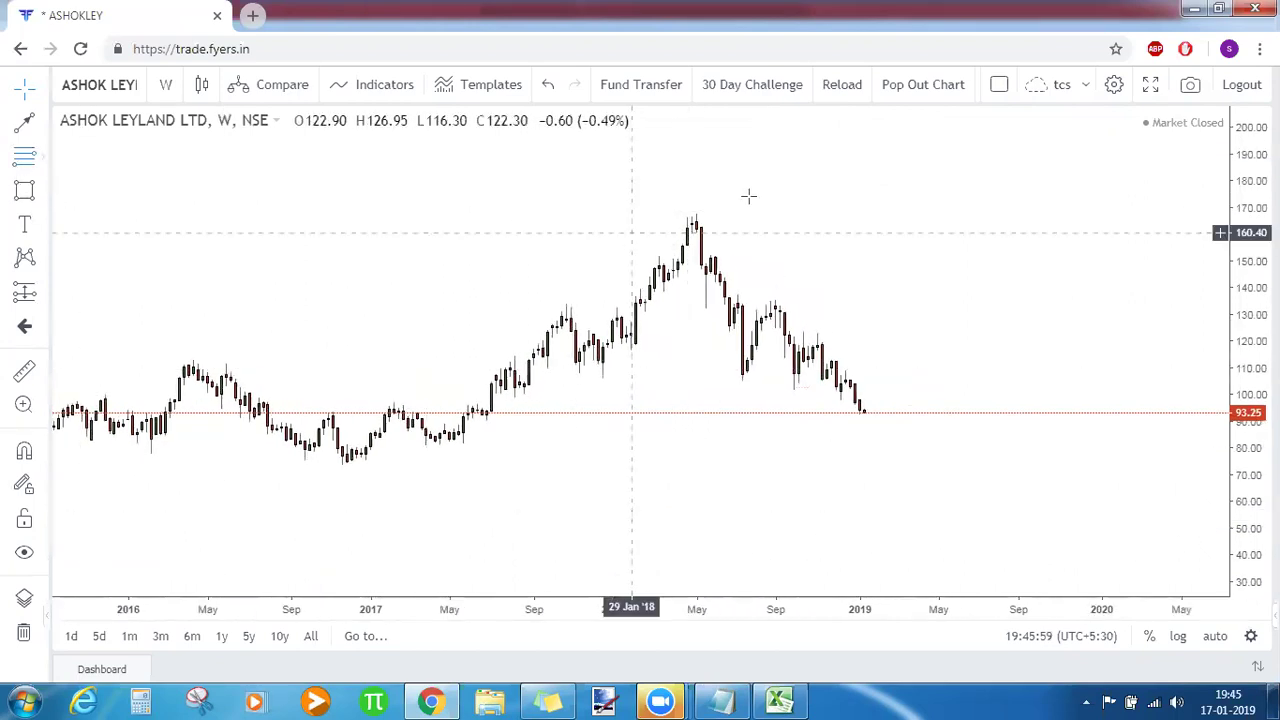
left_click(687, 213)
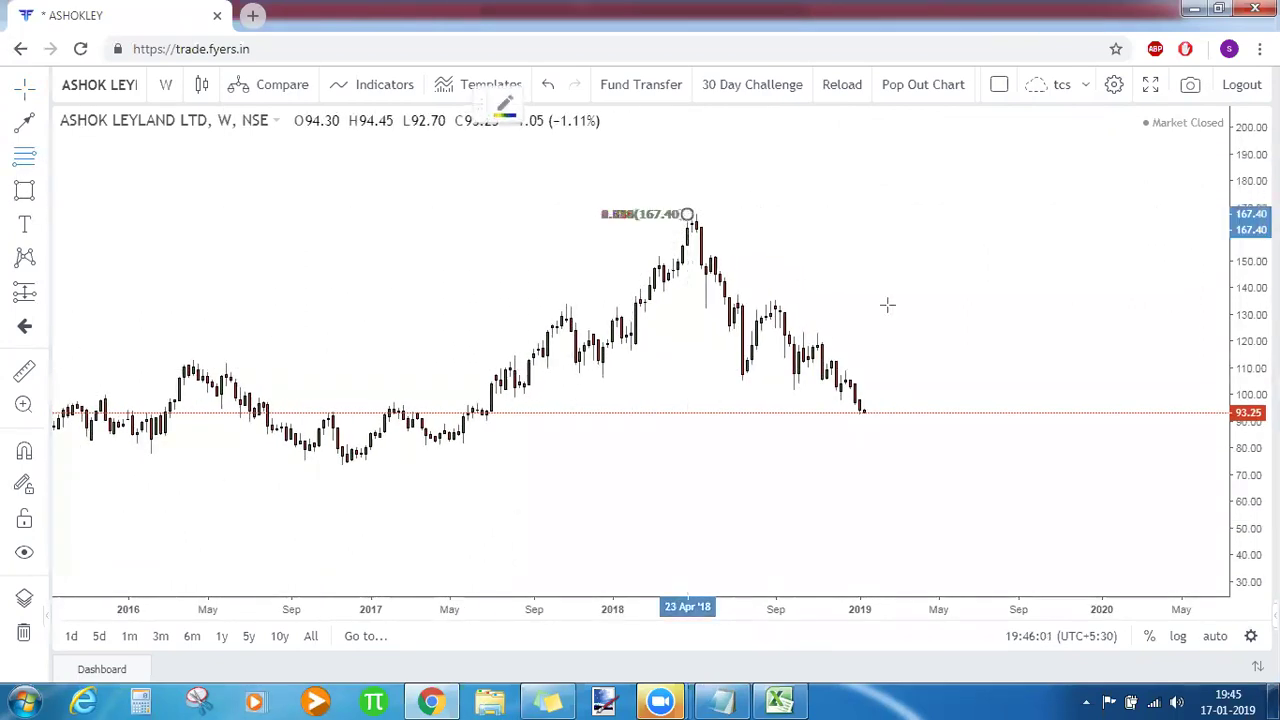
left_click(1022, 381)
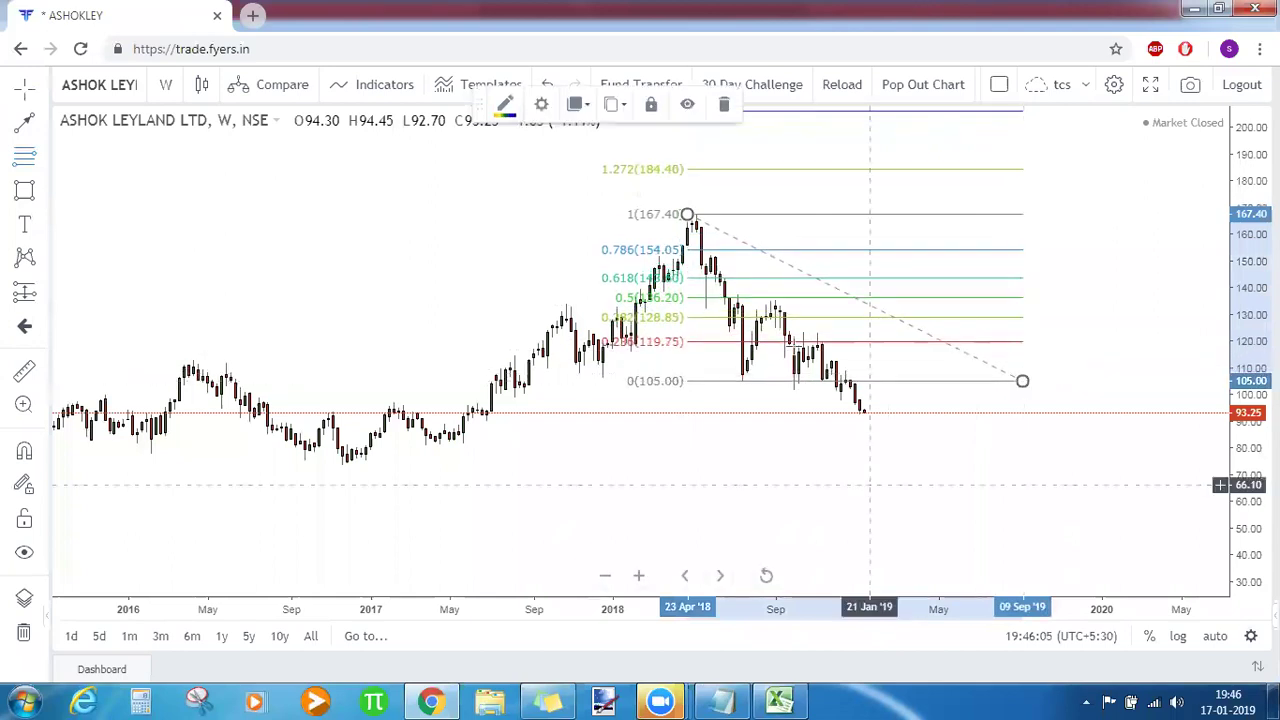
left_click(866, 495)
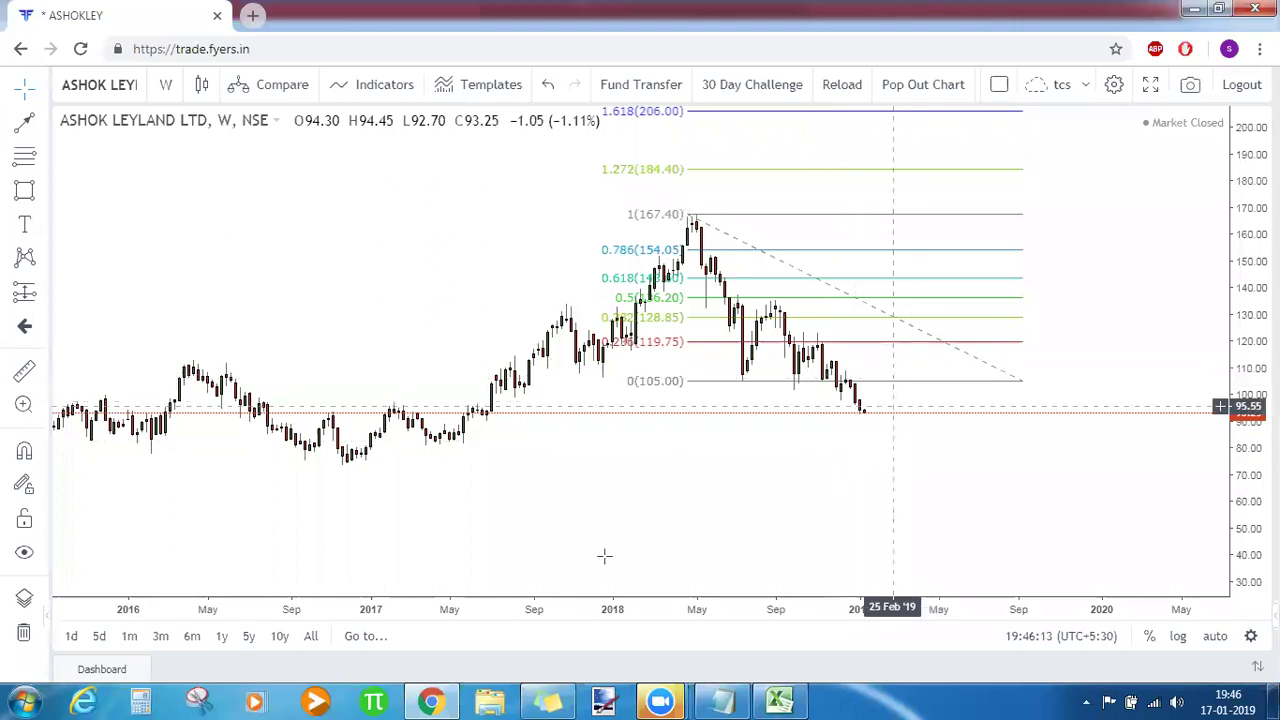
Delete the Fib Retracement from the weekly Ashok Leyland chart.
left_click(638, 577)
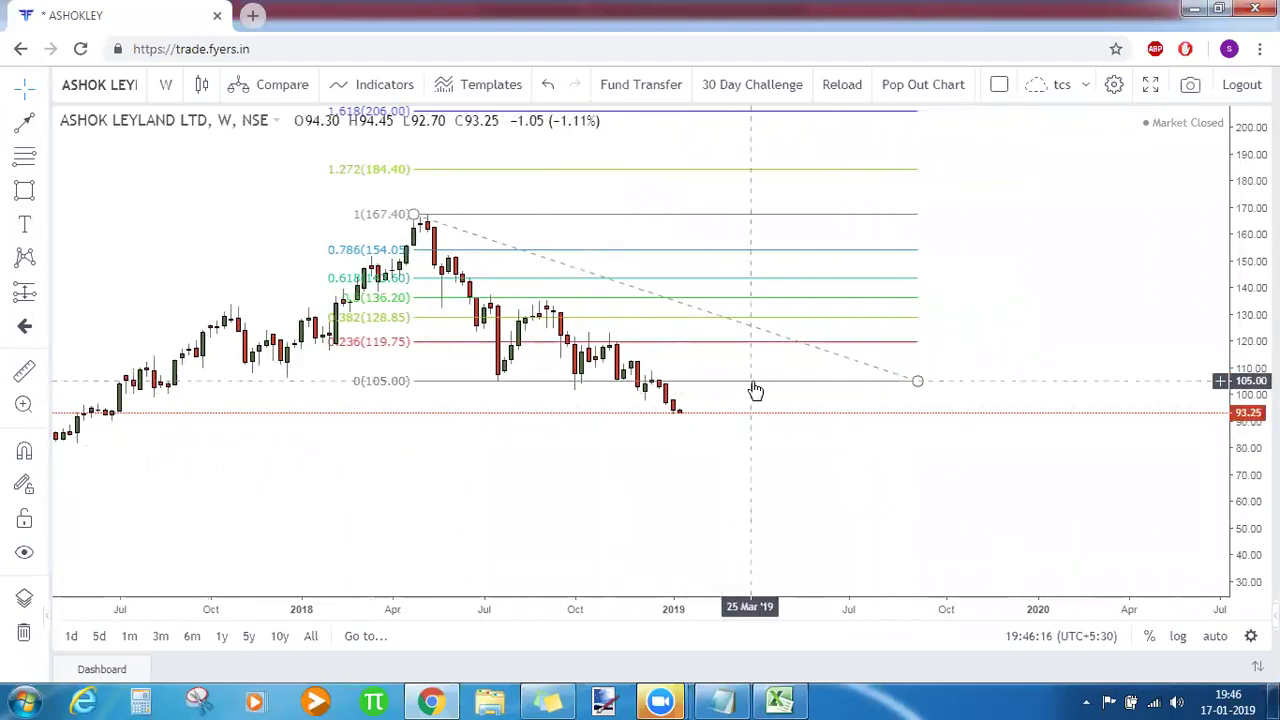
left_click(755, 390)
key("Delete")
Switch the chart to the daily interval and turn on automatic price scaling.
type("D")
key("Return")
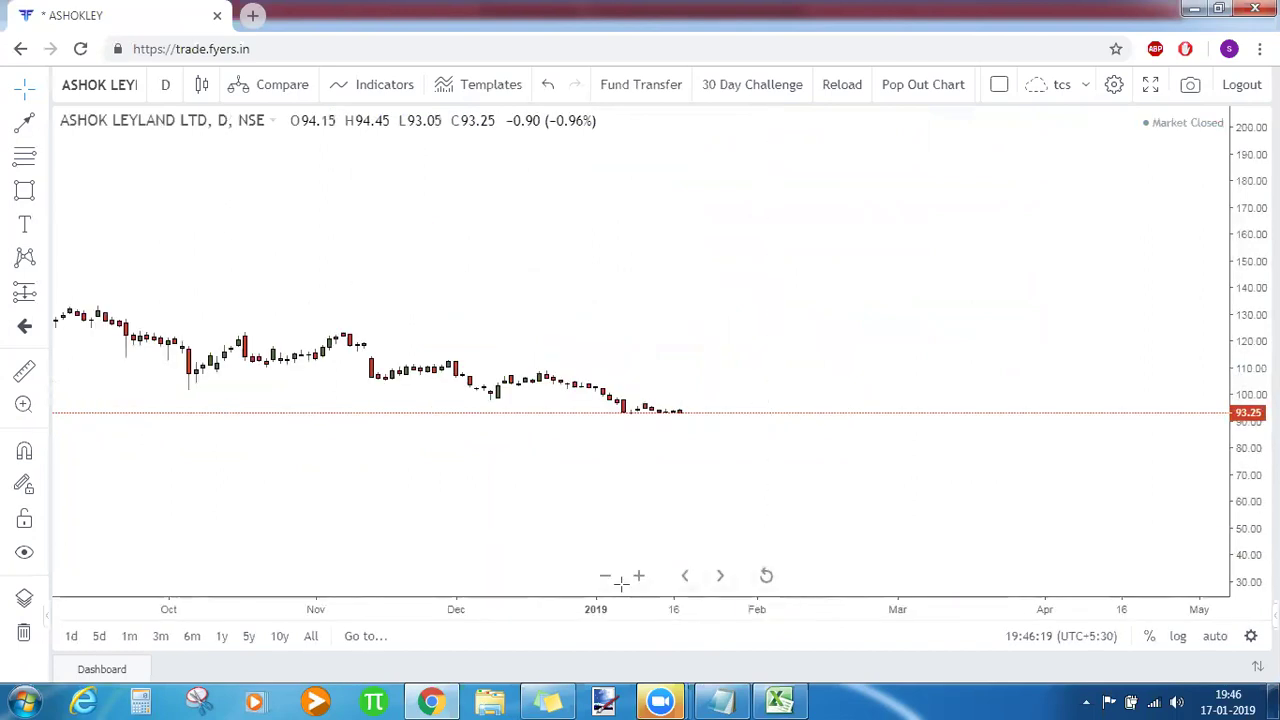
left_click(605, 577)
left_click(605, 577)
left_click(605, 577)
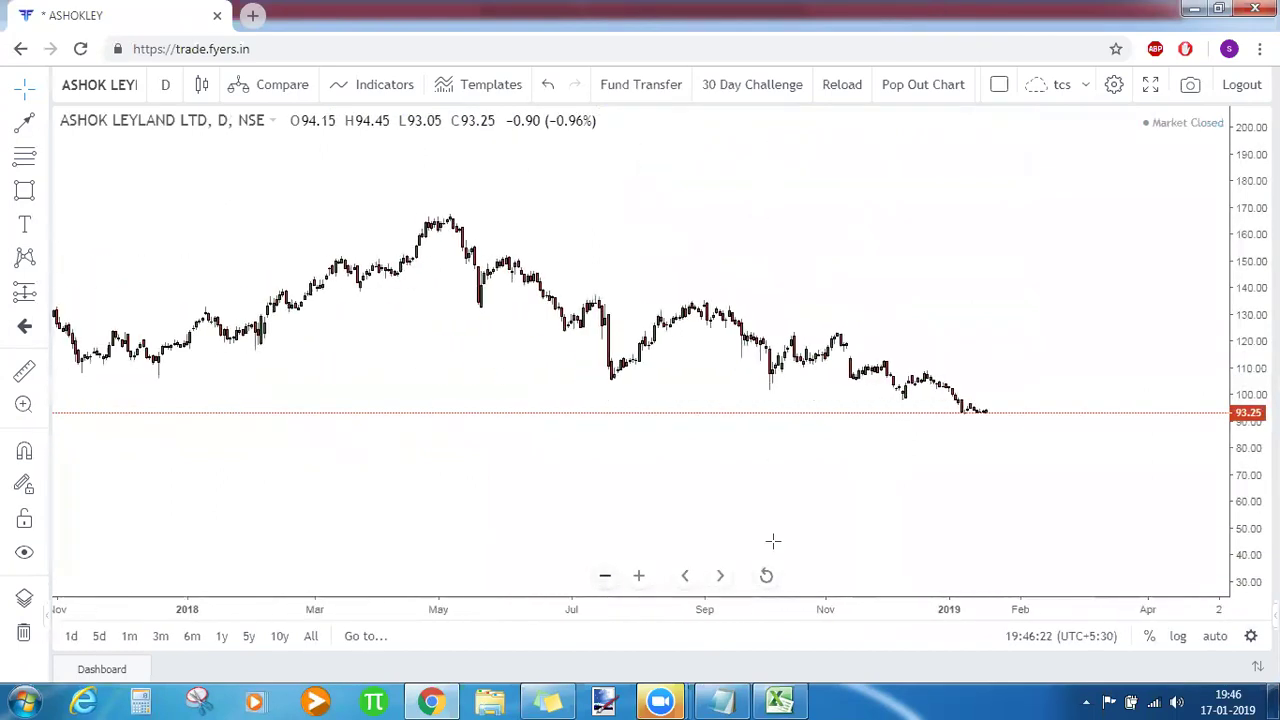
left_click(1217, 641)
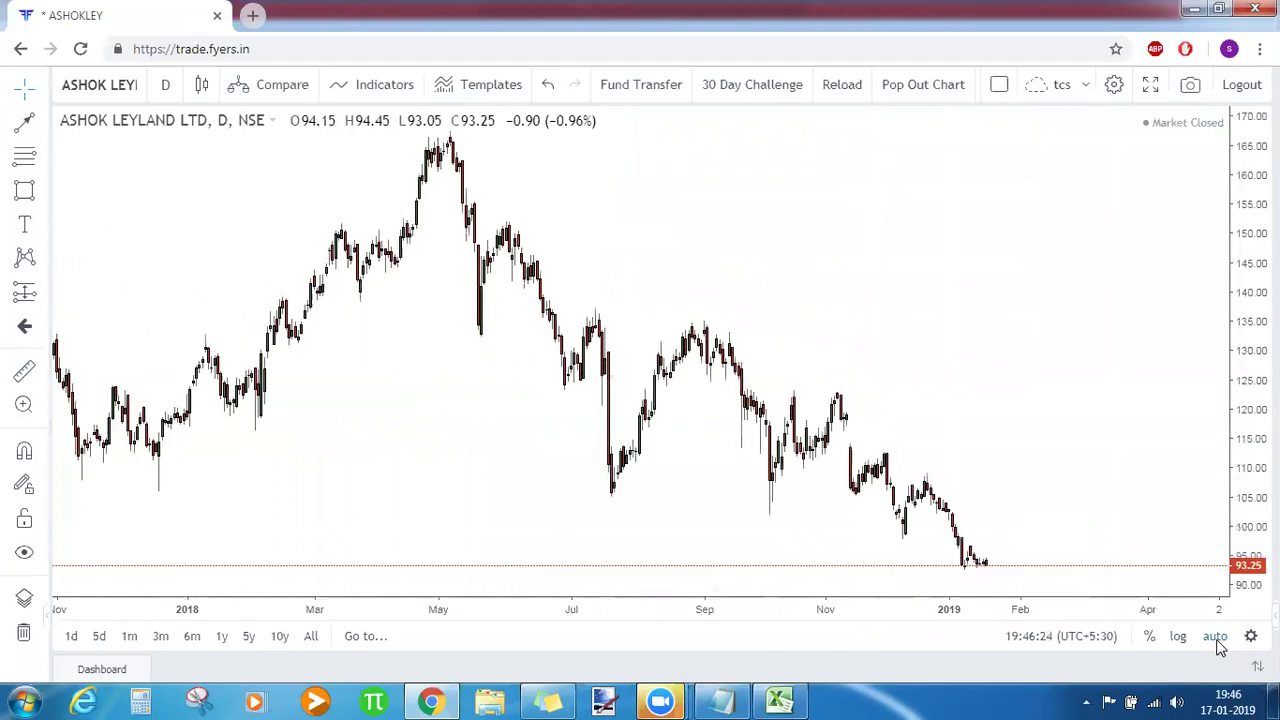
left_click_drag(906, 346, 1006, 323)
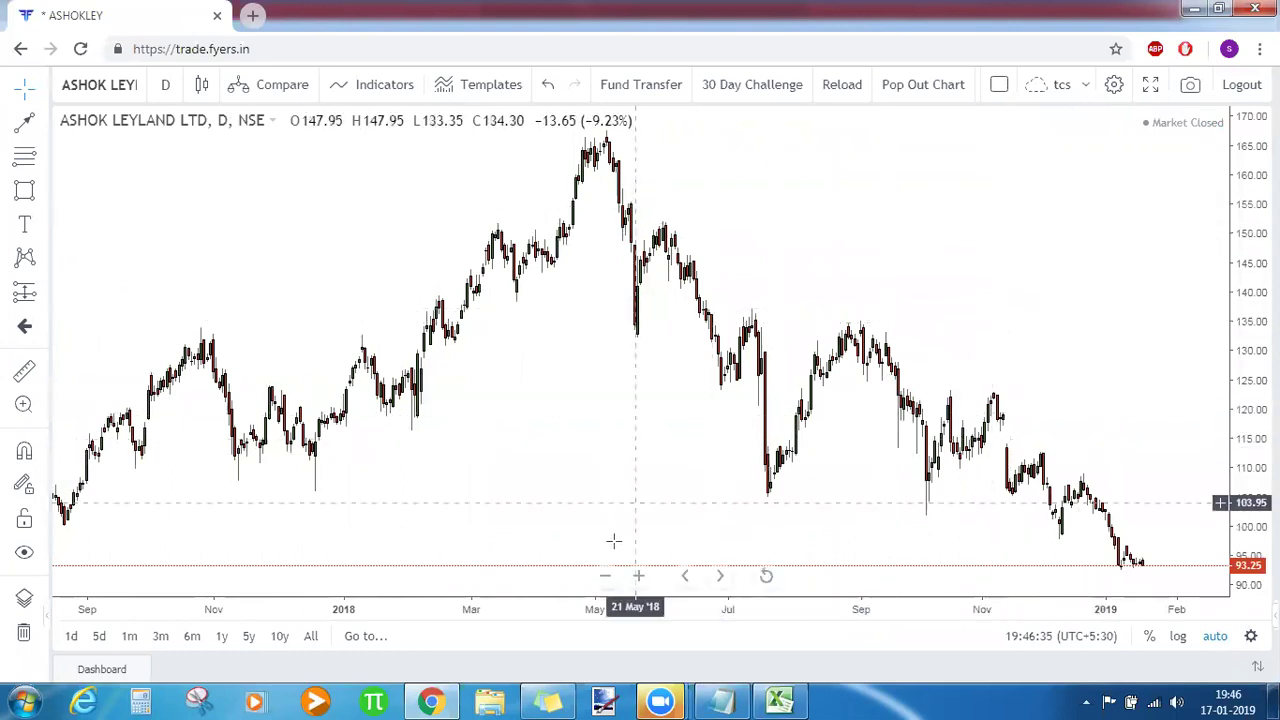
left_click(638, 575)
left_click(638, 575)
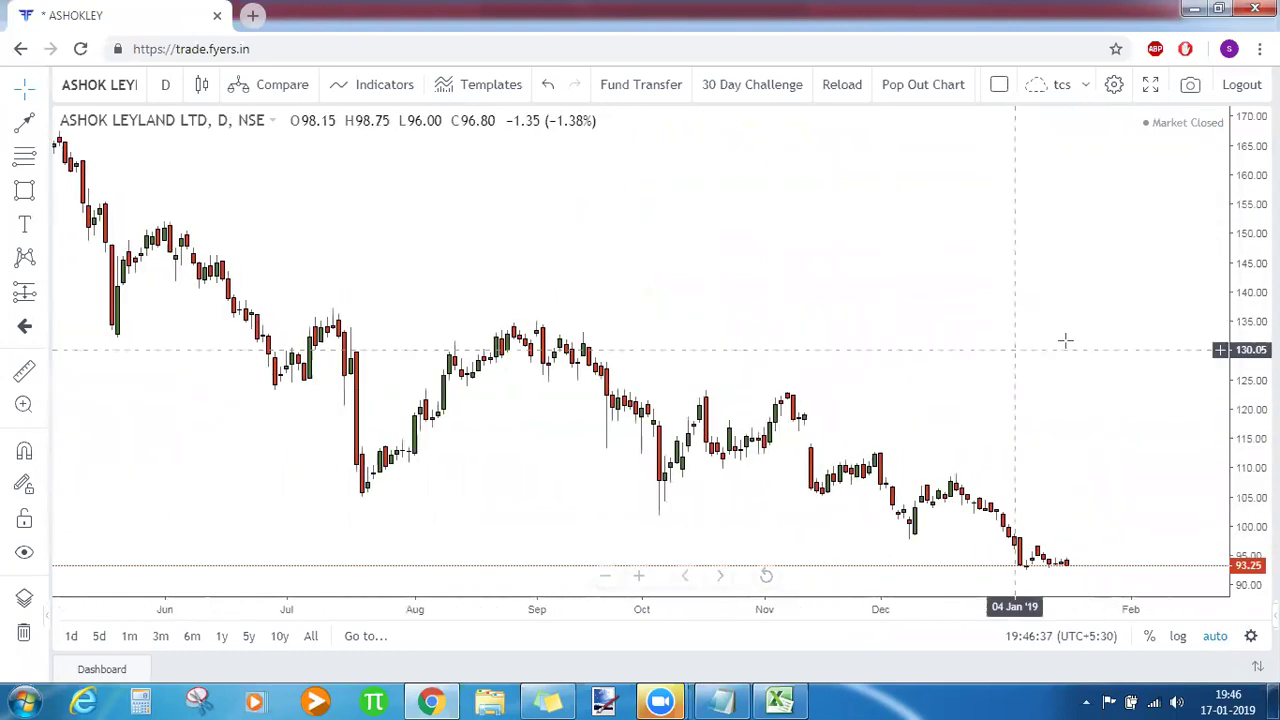
Switch the chart to the 15-minute interval and draw a Fib Retracement from the 10 January high at about 96.60 down to about 92.70.
type("15")
key("Return")
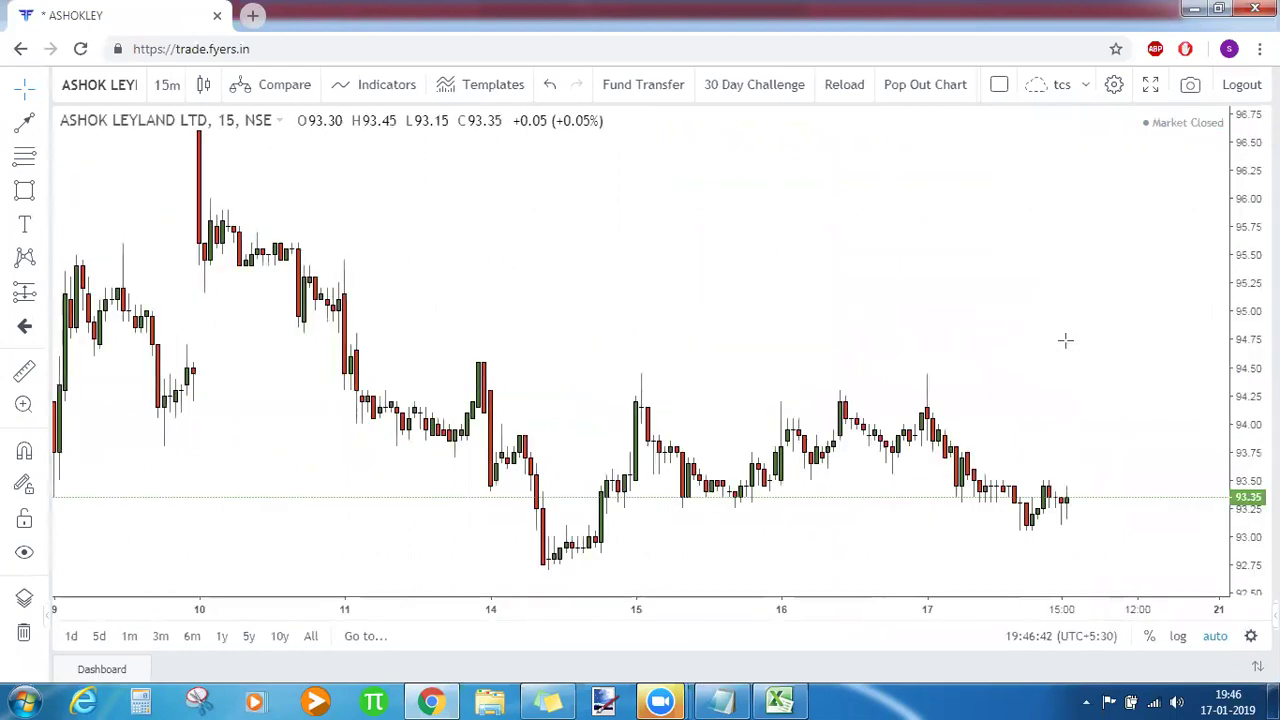
left_click(608, 577)
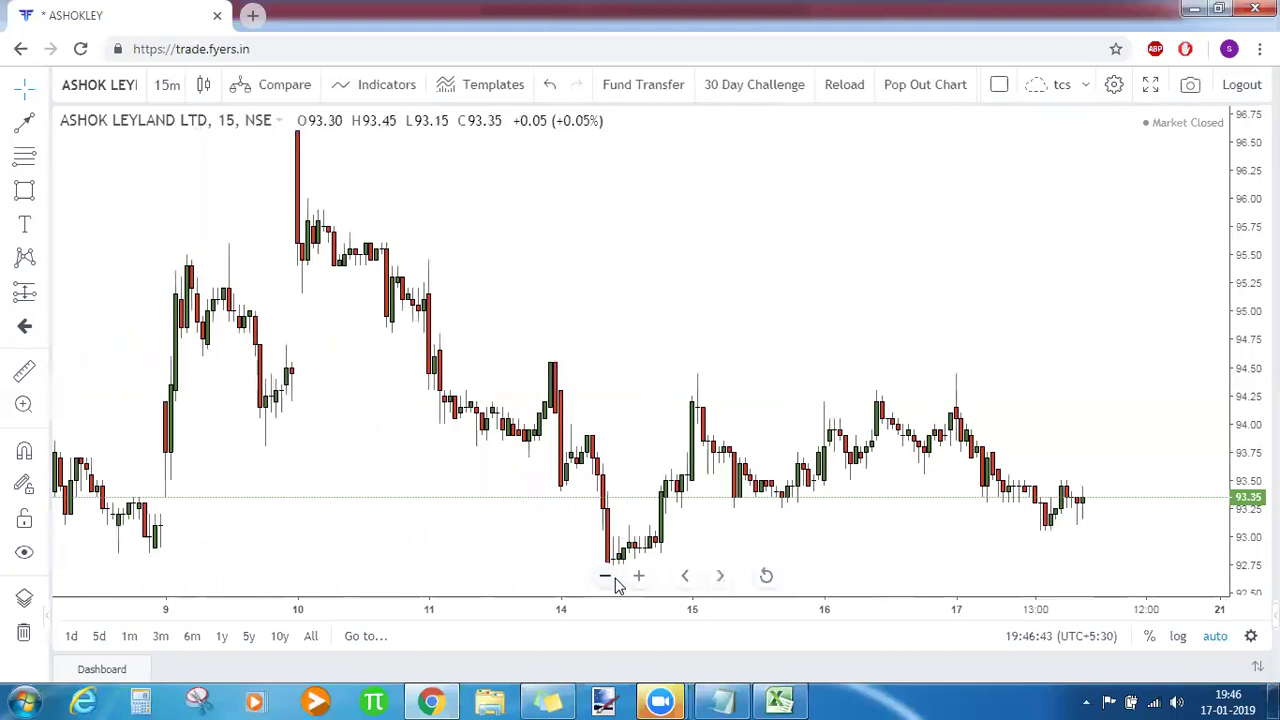
left_click(606, 577)
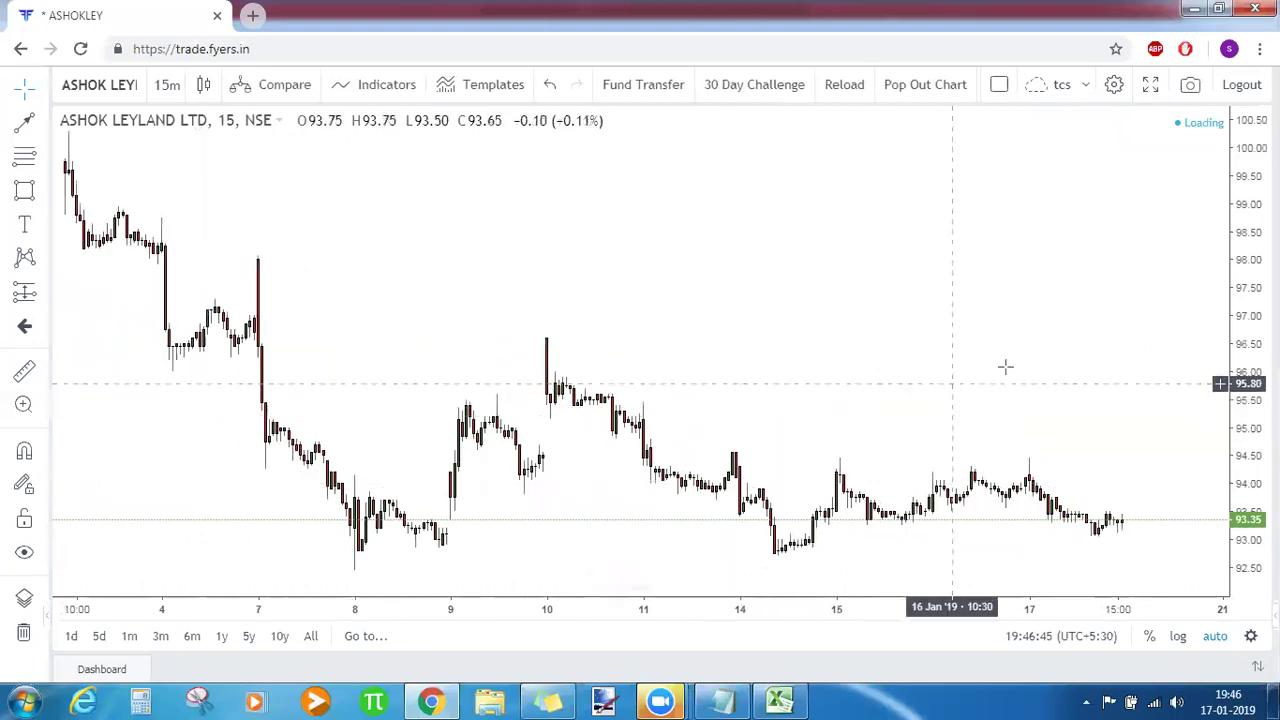
left_click_drag(1006, 366, 886, 371)
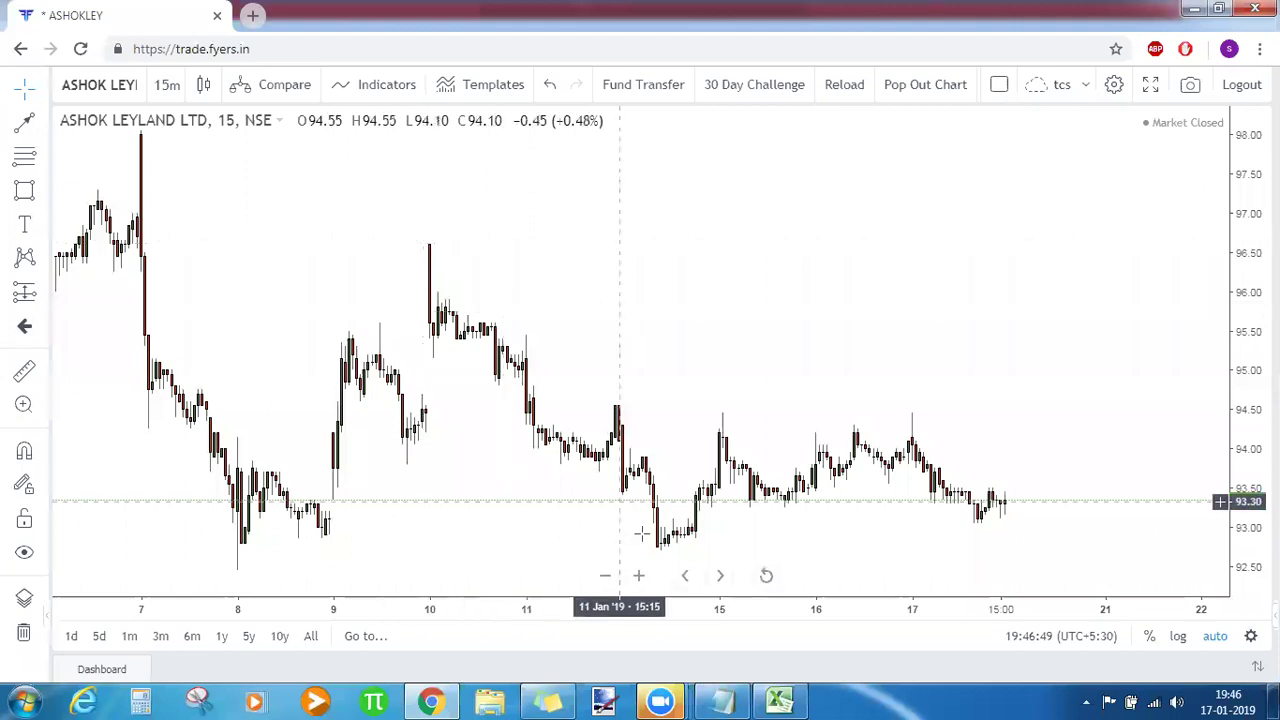
left_click(24, 155)
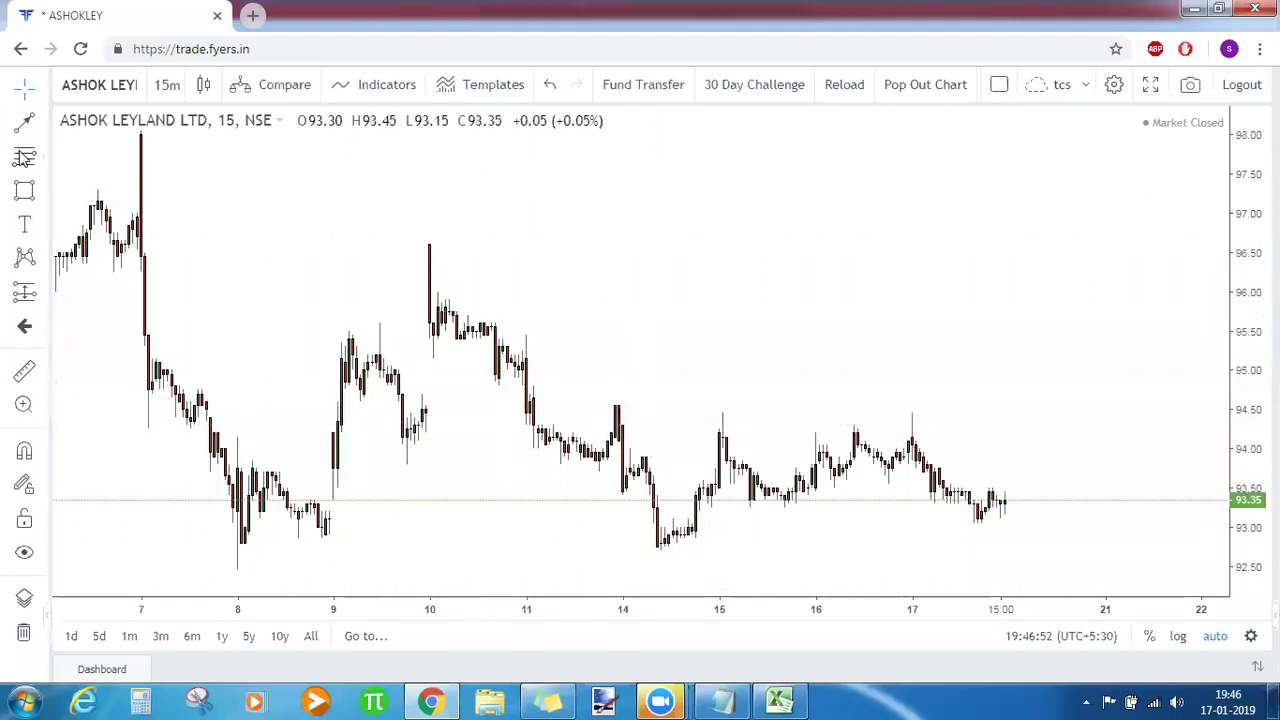
left_click(399, 242)
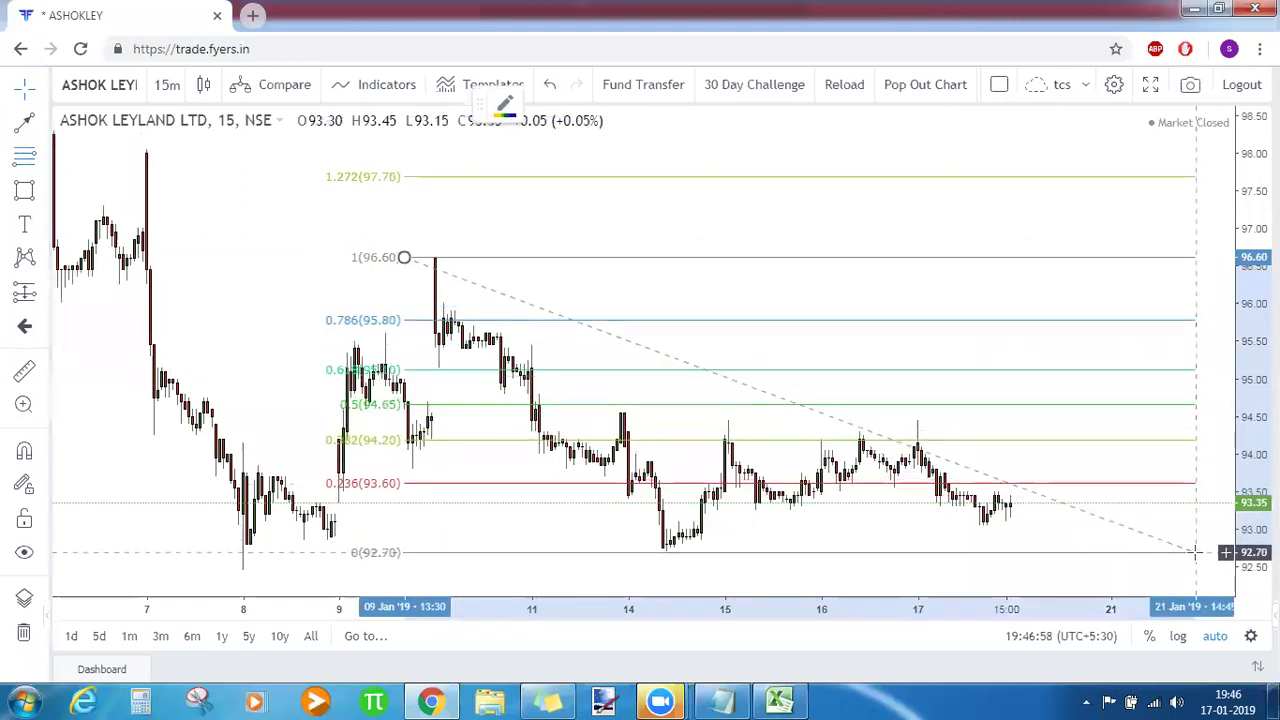
left_click(1195, 551)
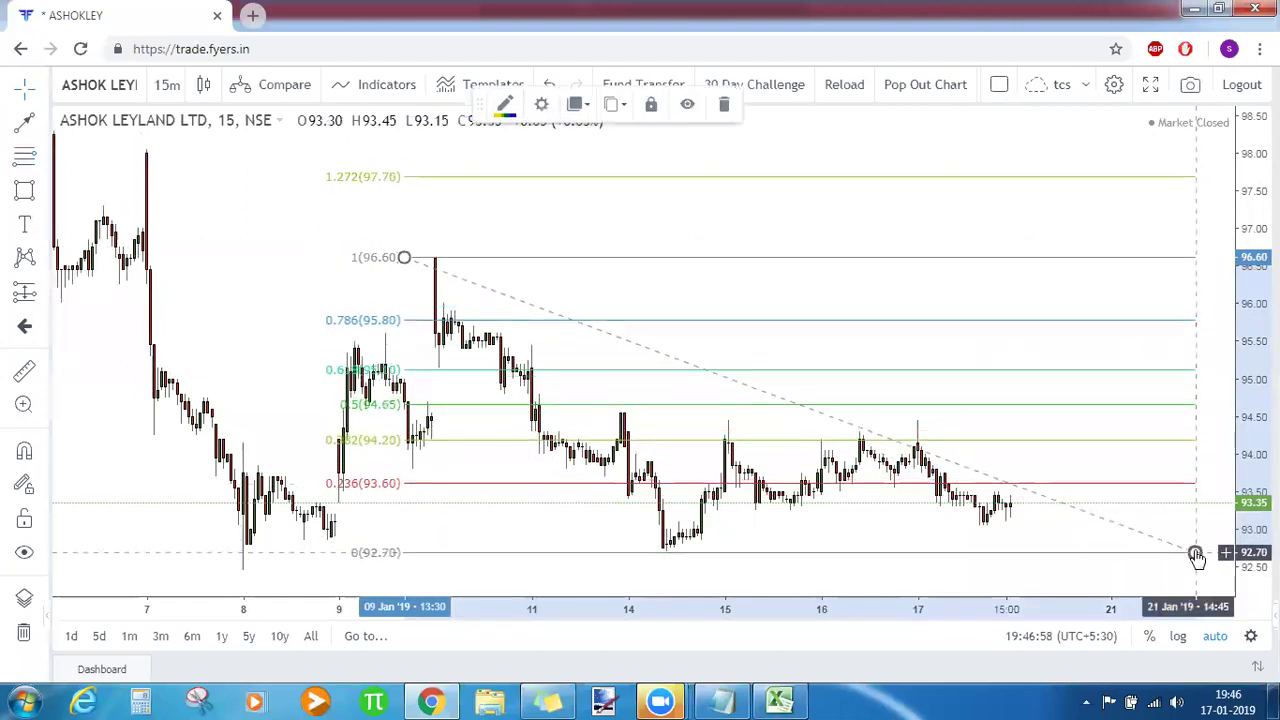
left_click(768, 360)
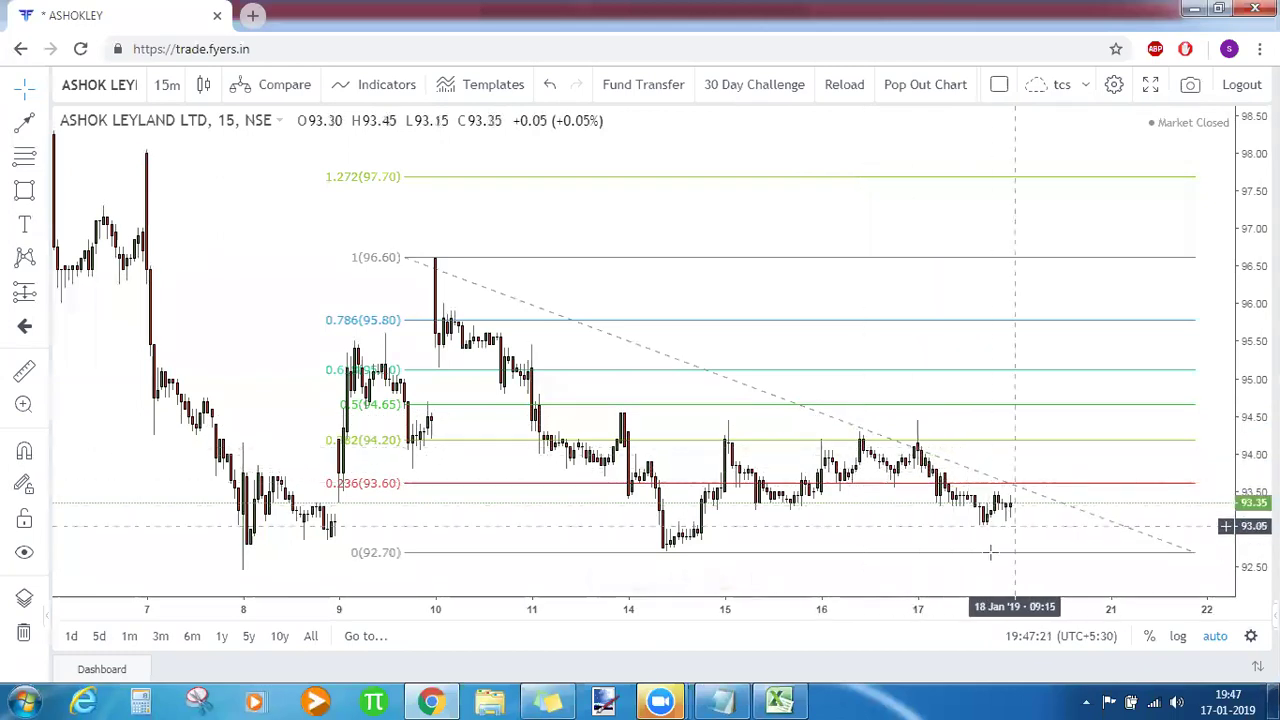
Delete the Fib Retracement from the 15-minute Ashok Leyland chart.
left_click(993, 561)
key("Delete")
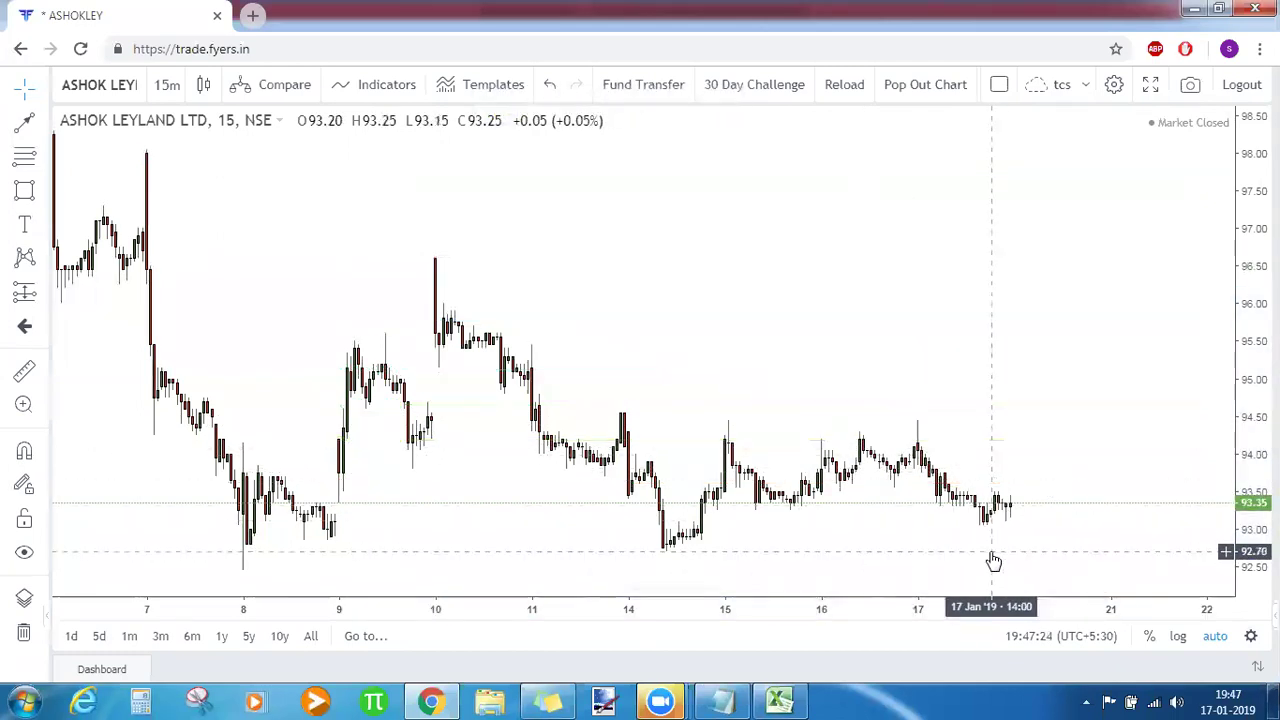
left_click(610, 575)
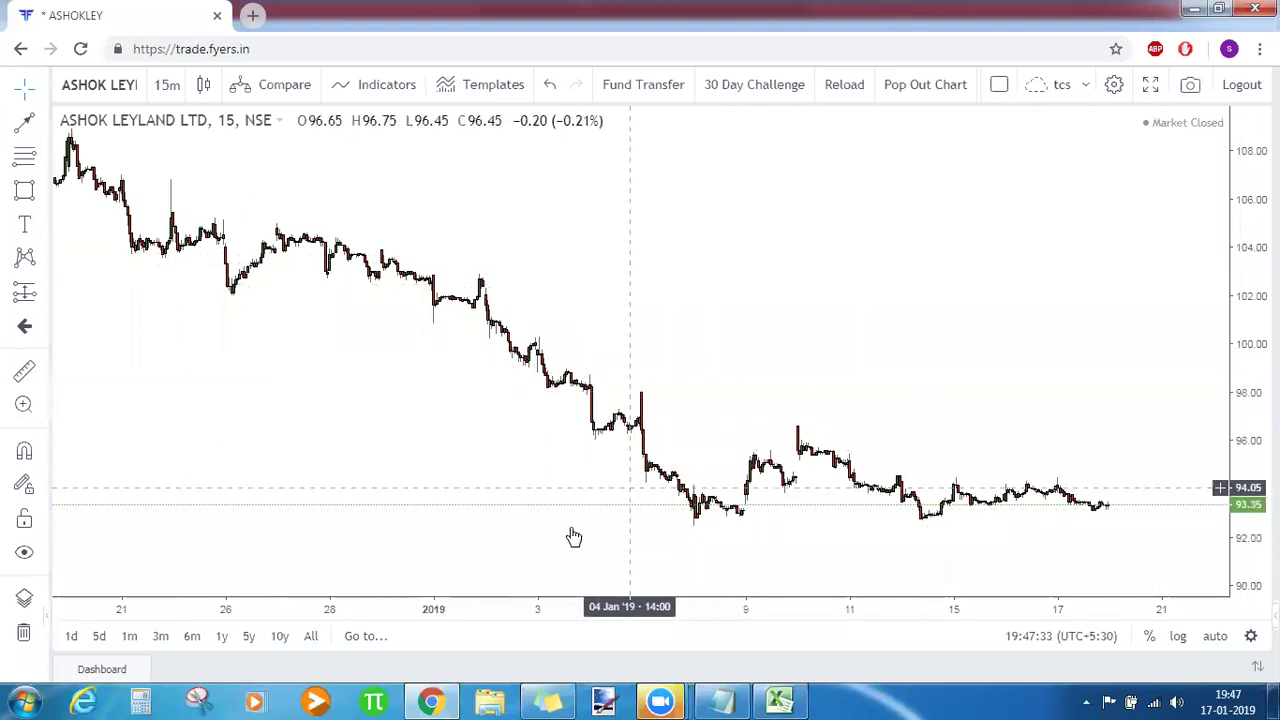
left_click(601, 577)
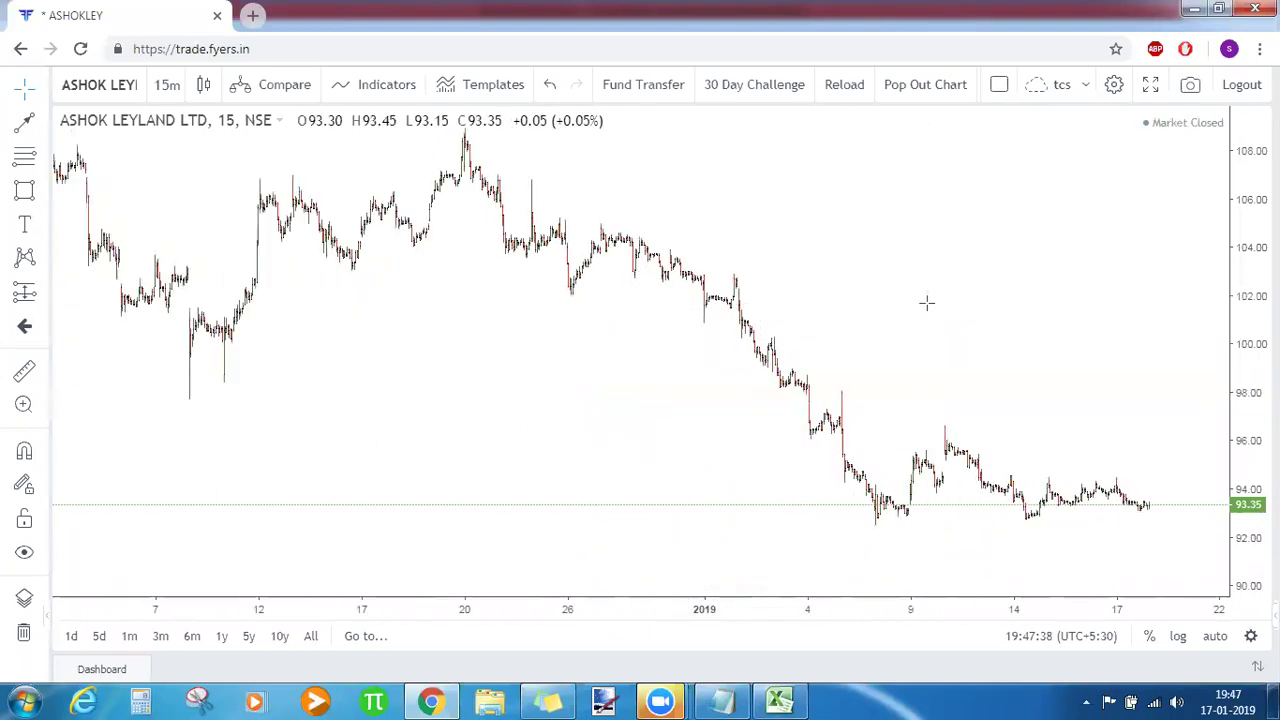
Switch the chart to the 60-minute interval and draw a Fib Retracement from the December high at about 108.90 down to about 92.50.
type("60")
key("Return")
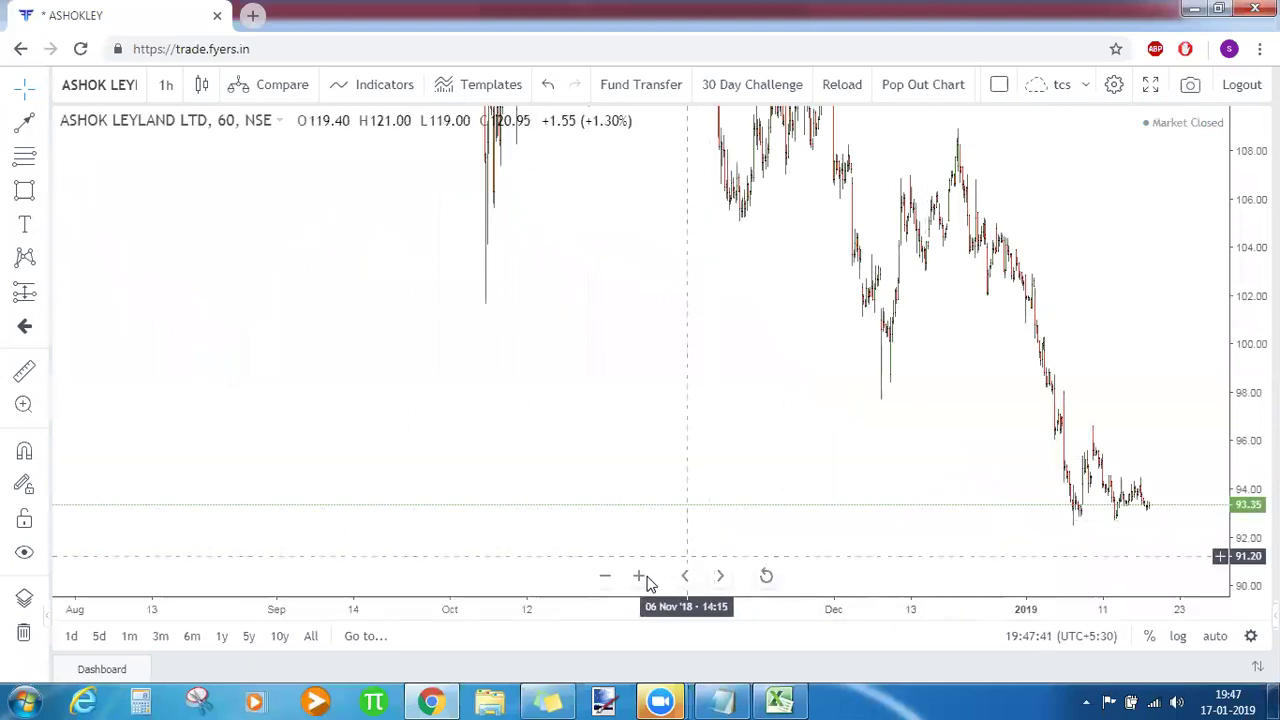
left_click(639, 577)
left_click(639, 577)
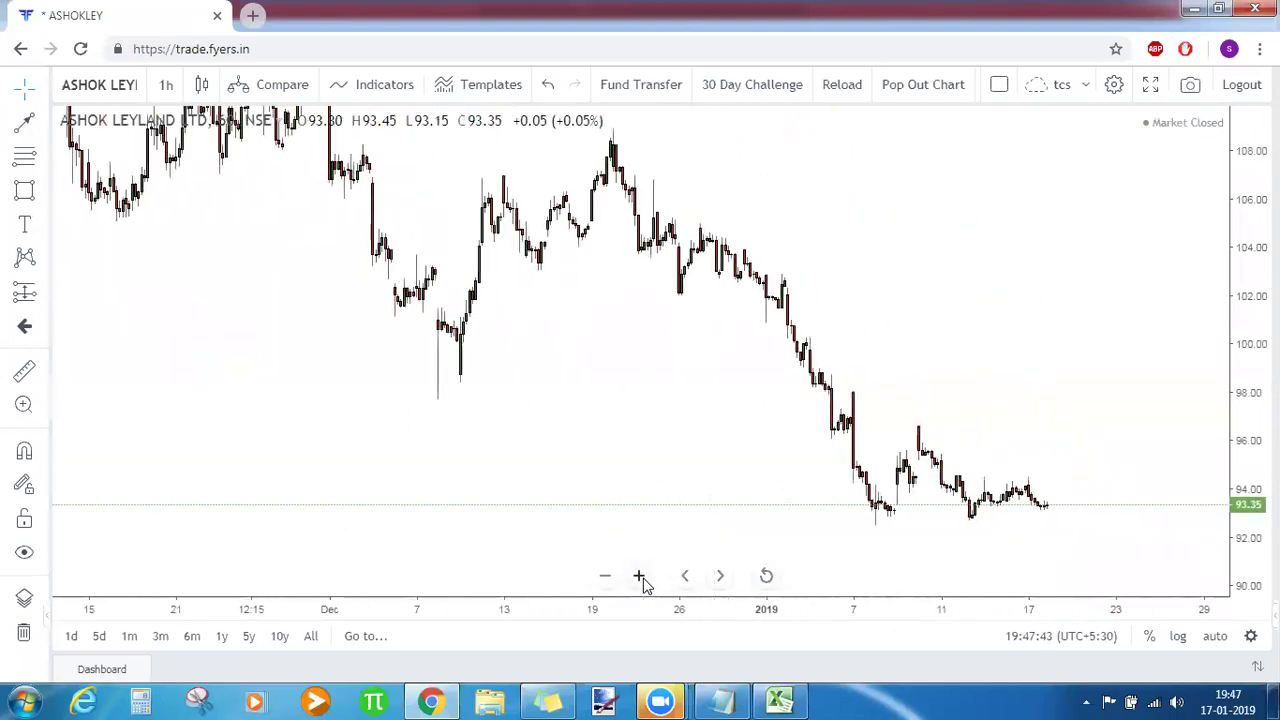
left_click(640, 577)
left_click(640, 577)
left_click_drag(700, 312, 826, 361)
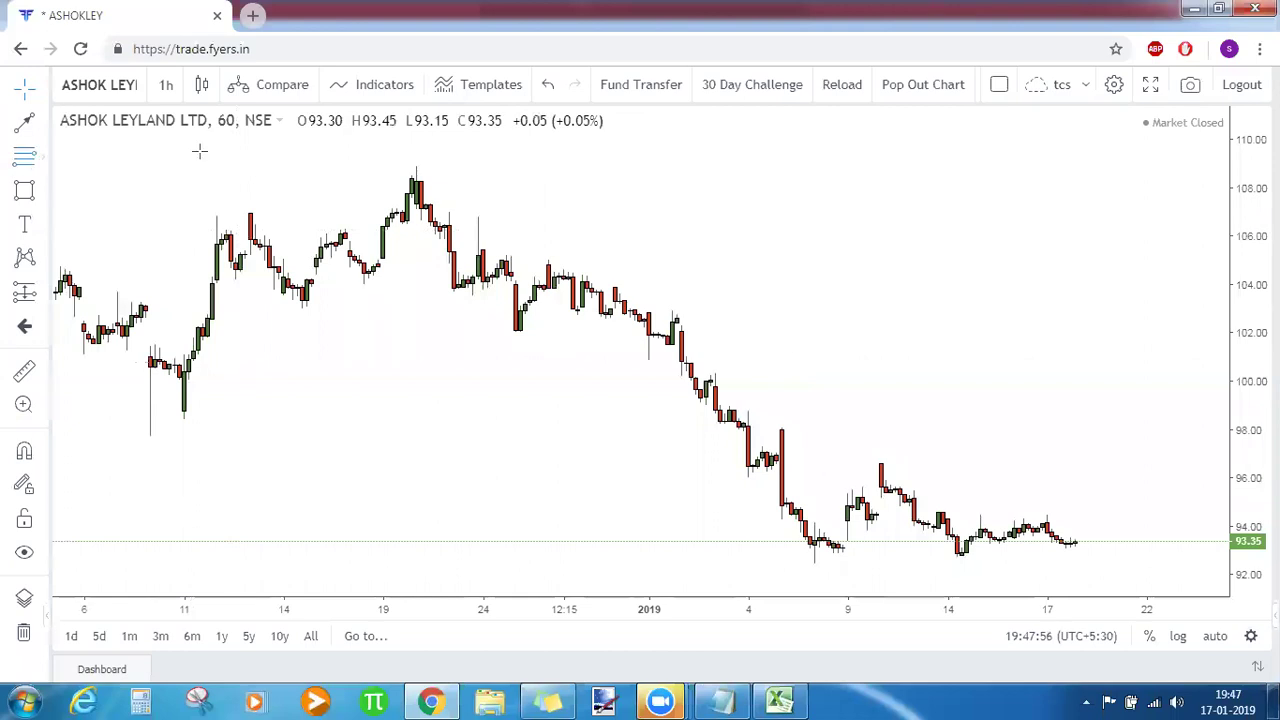
left_click(407, 165)
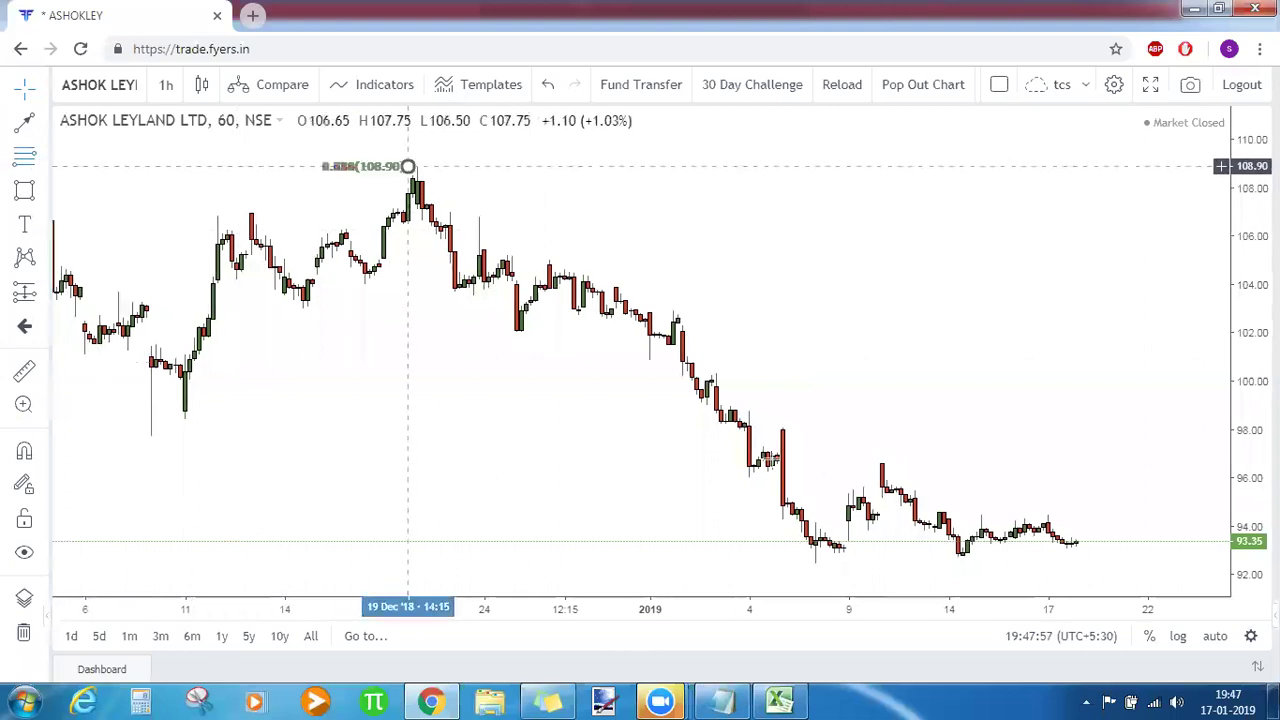
left_click(1166, 561)
left_click(981, 494)
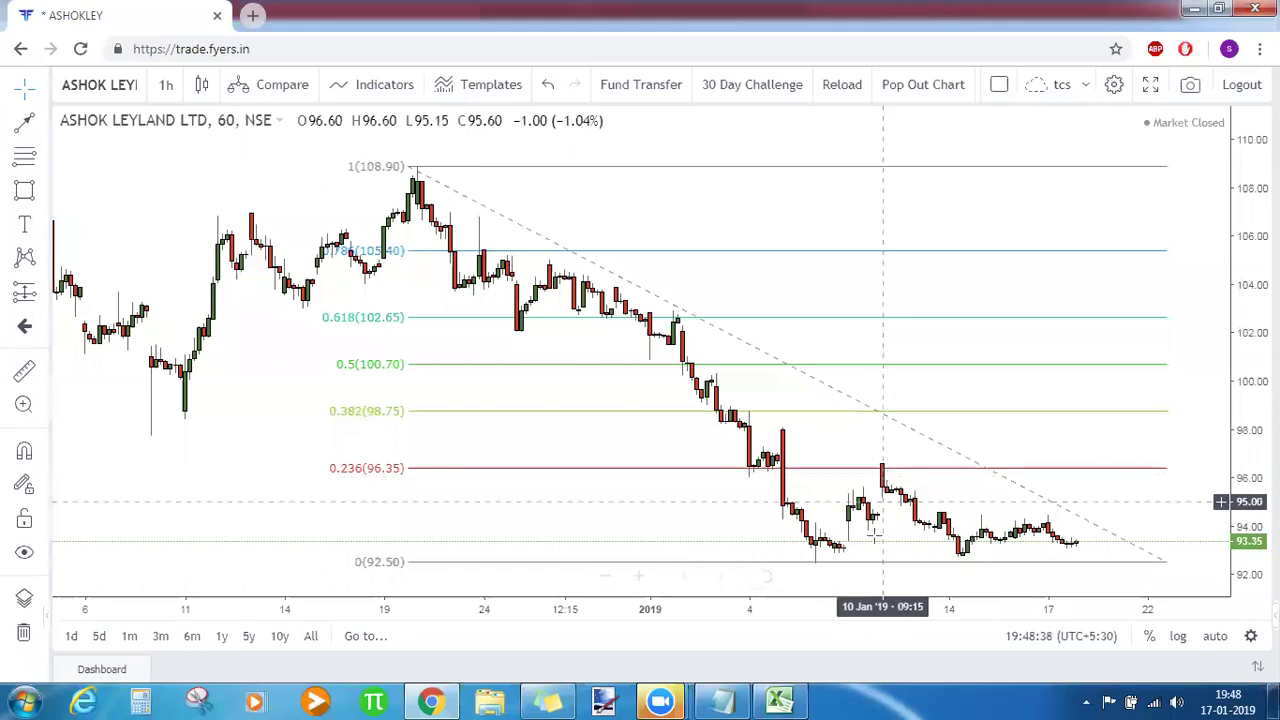
Delete the Fib Retracement from the 60-minute Ashok Leyland chart.
left_click(876, 566)
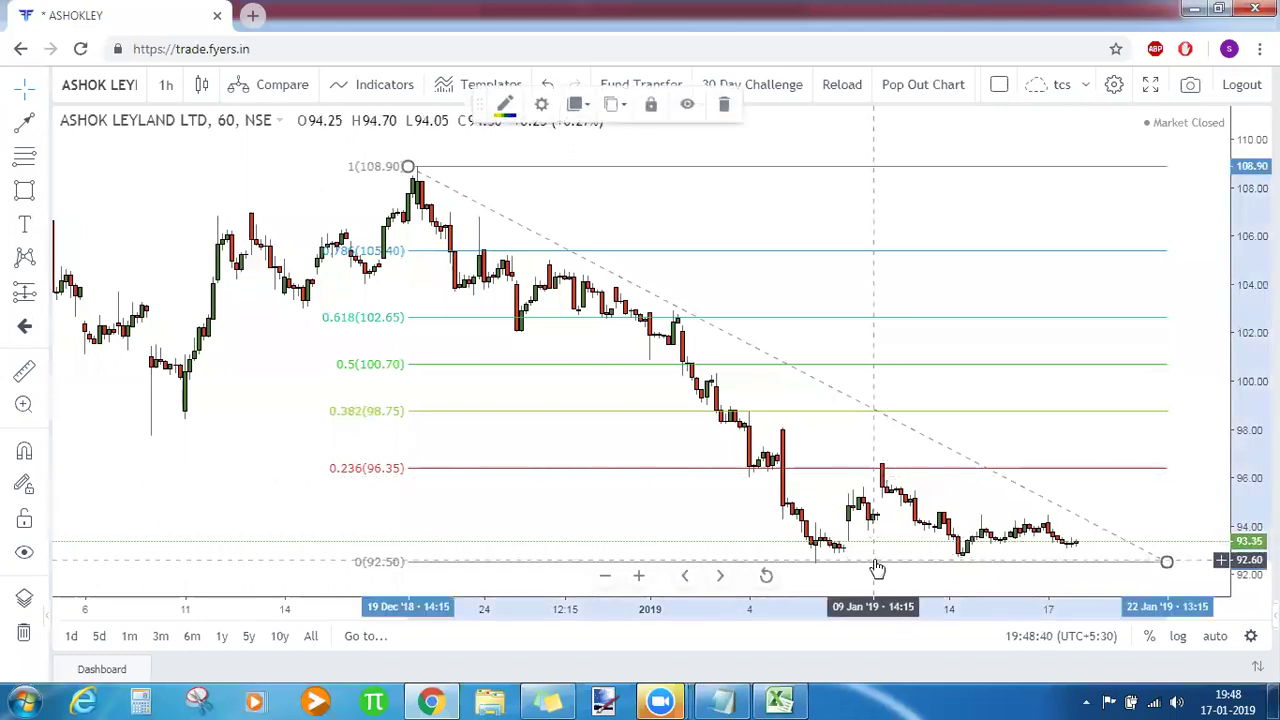
key("Delete")
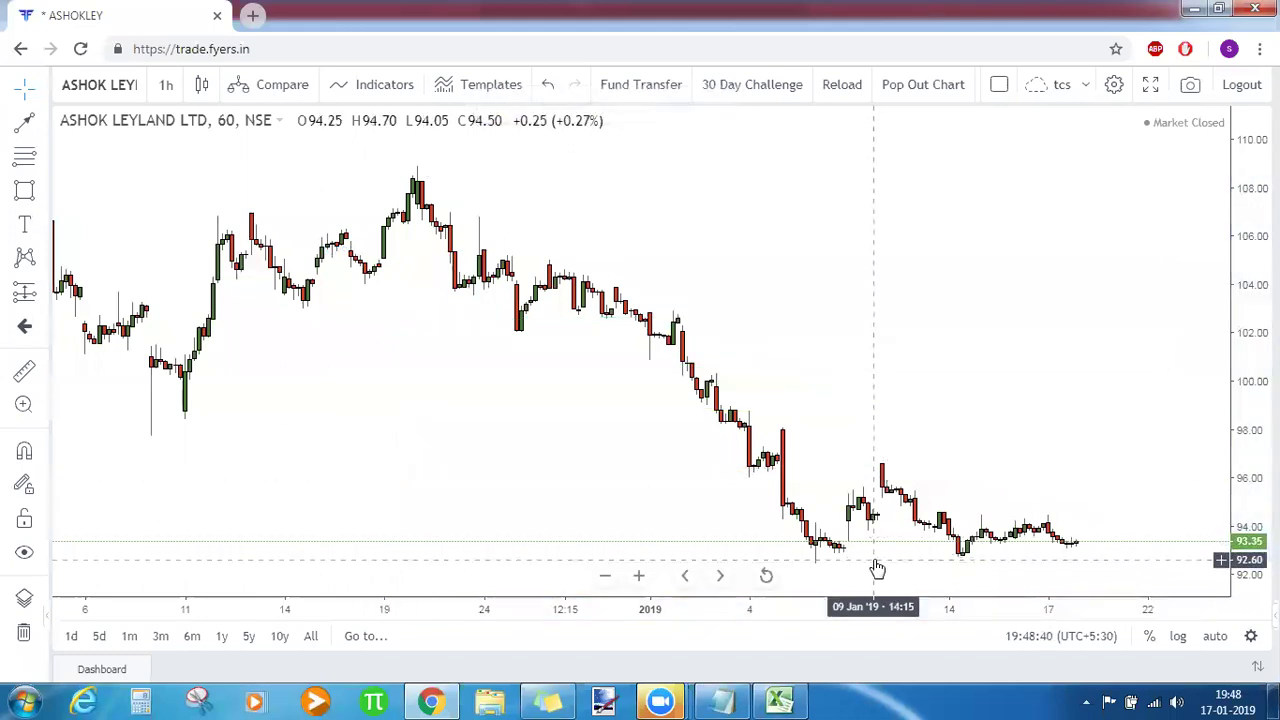
left_click(605, 576)
left_click(605, 576)
left_click(605, 576)
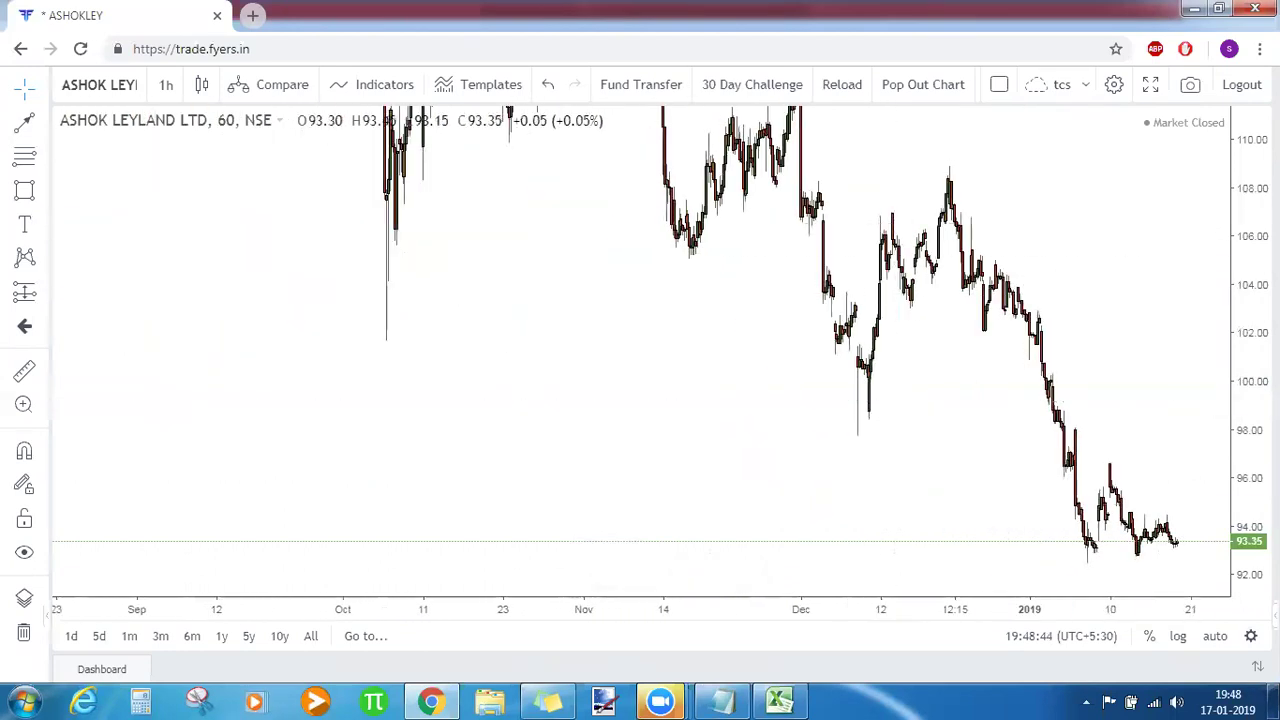
left_click_drag(1247, 160, 1243, 371)
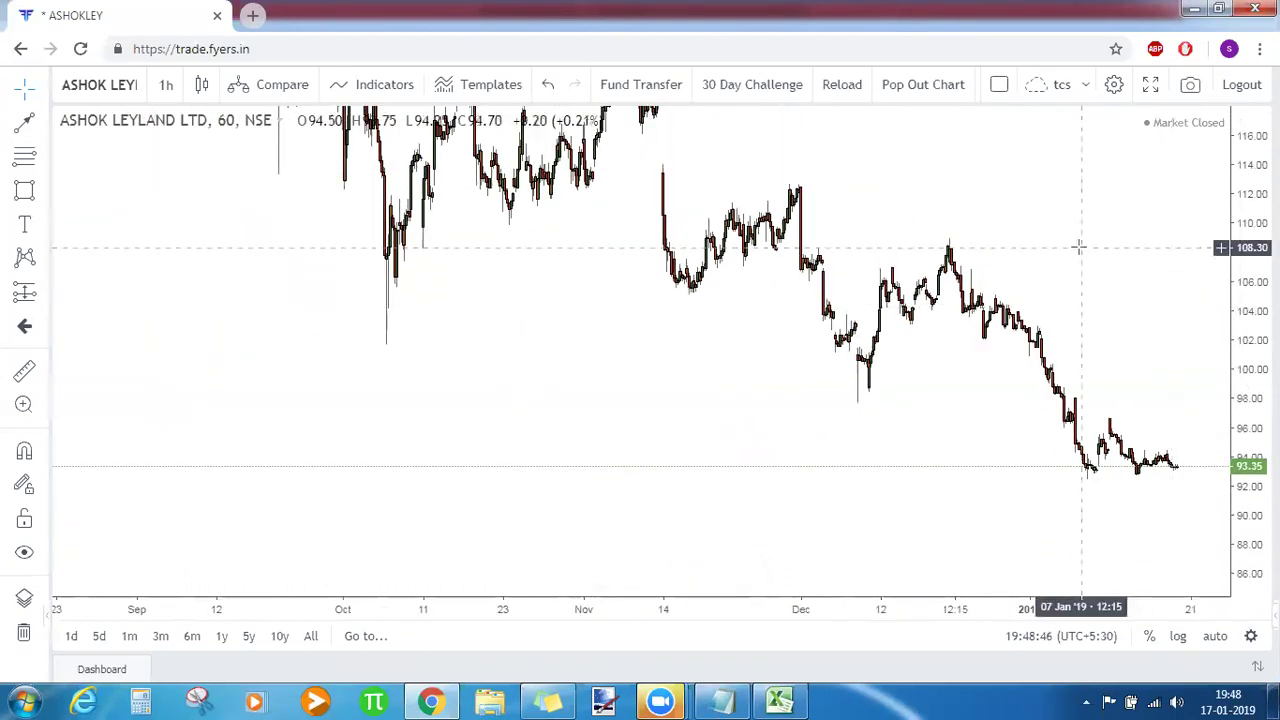
left_click_drag(1078, 315, 1078, 350)
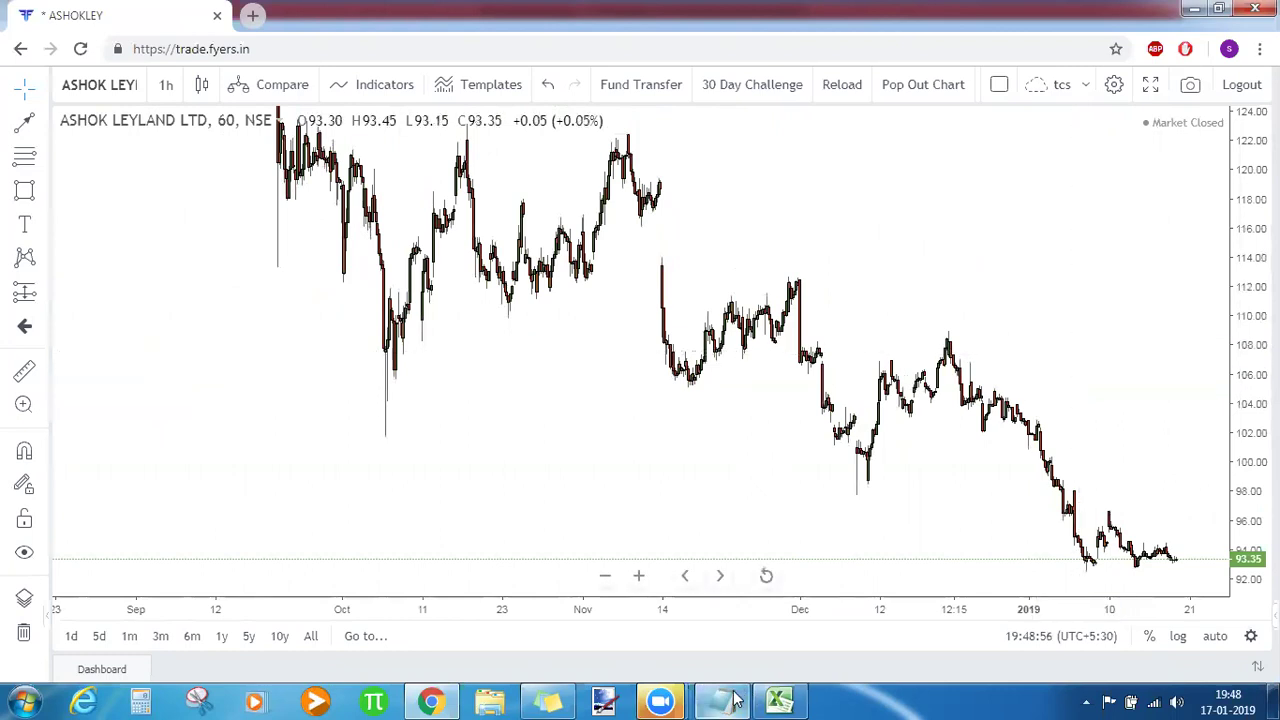
Switch to the Notepad notes and highlight the Fibonacci extension and Trend based fib extension lines.
key("alt+Tab")
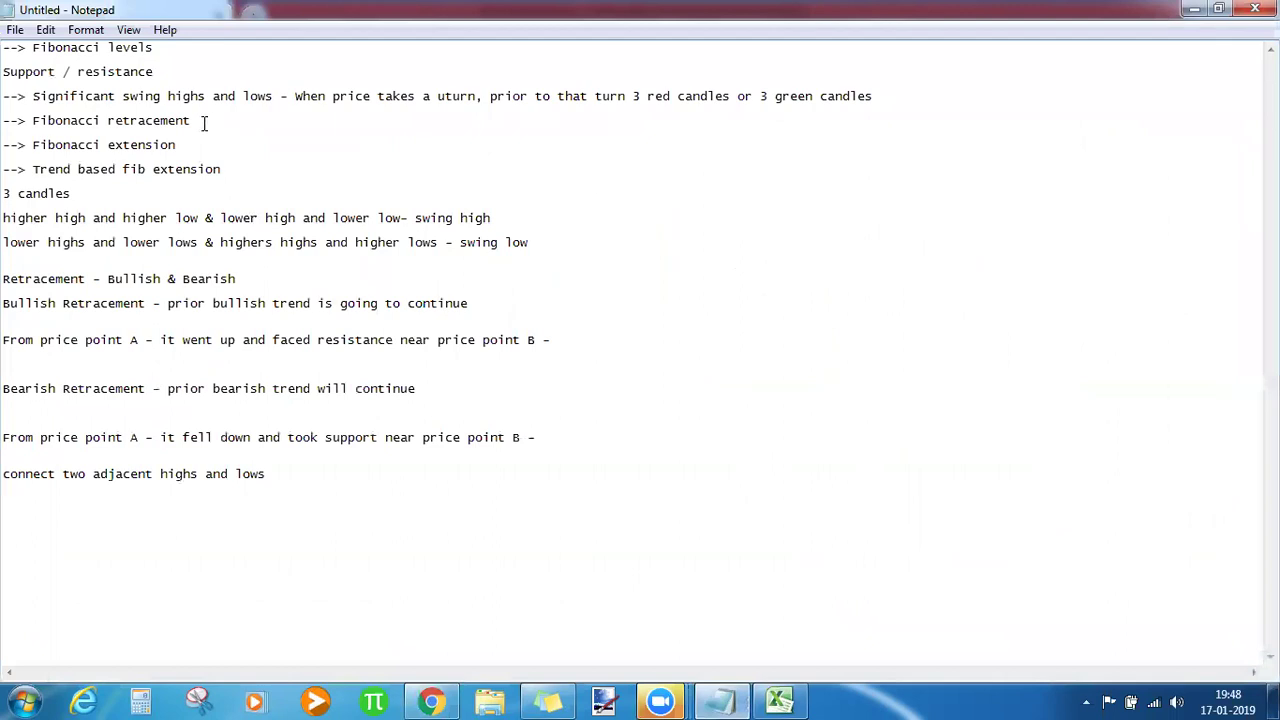
key("shift+End")
left_click_drag(229, 165, 47, 146)
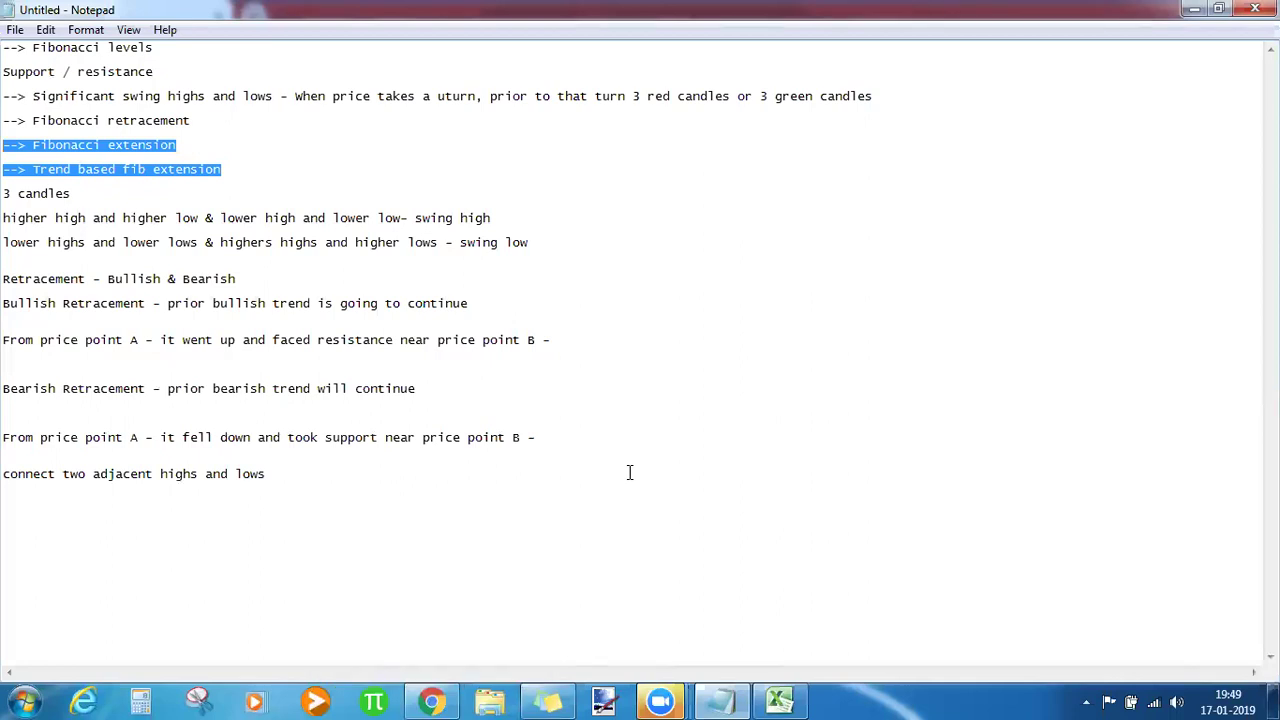
left_click(176, 47)
Switch to the Excel Fibonacci levels workbook and review the start of the step 1 series and the level list in B16:B23.
left_click(780, 700)
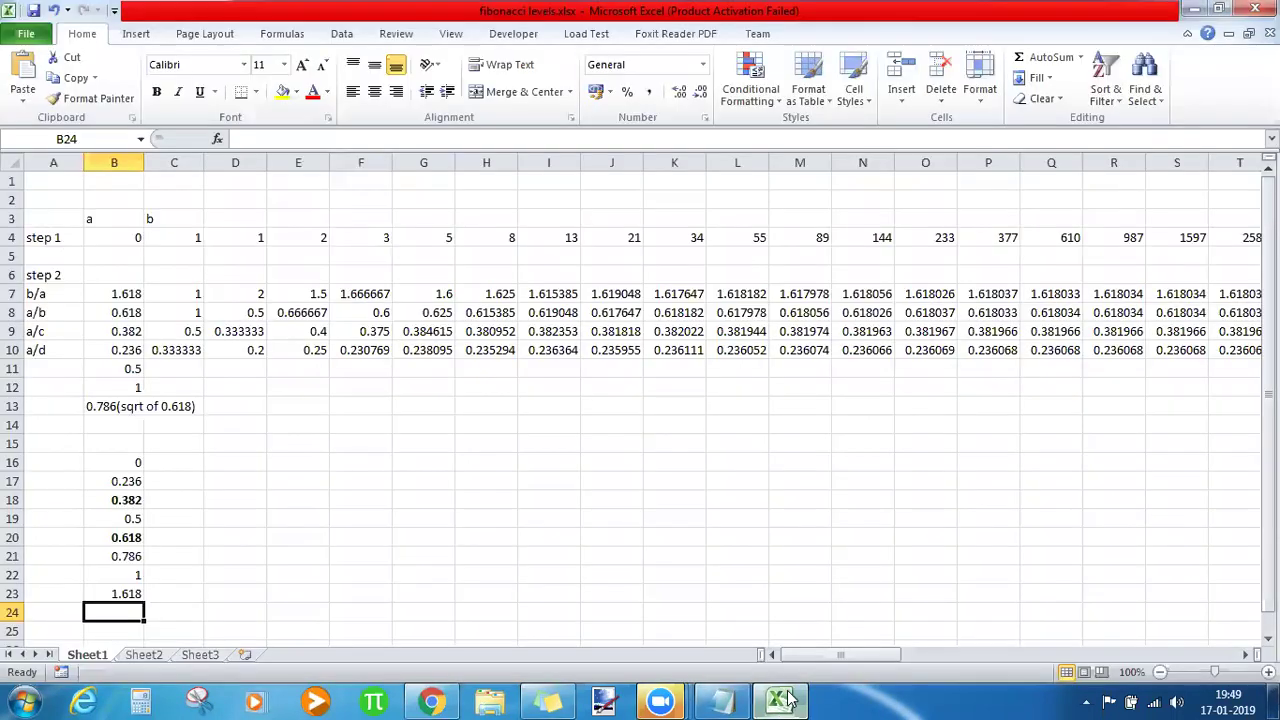
left_click(112, 240)
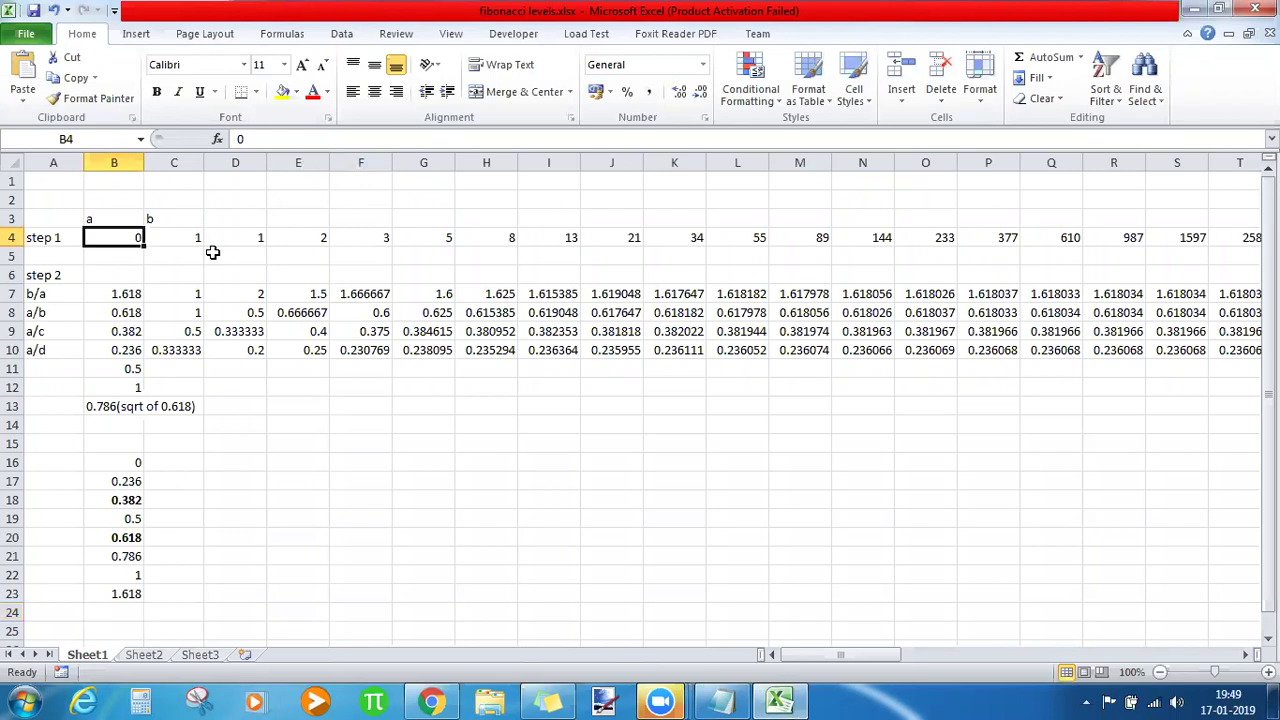
left_click_drag(128, 461, 128, 592)
left_click(108, 462)
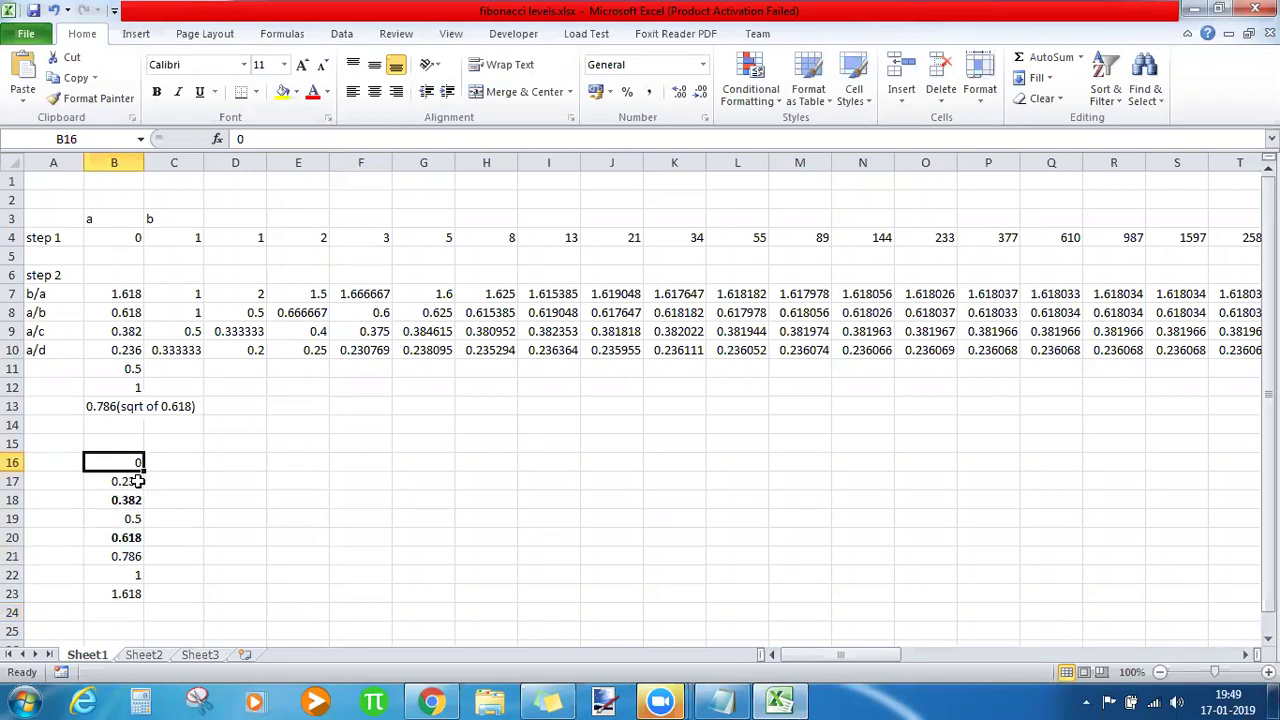
Examine how the b/a, a/b and a/c ratios in B7:B9 relate to the step 1 series in row 4.
left_click(126, 293)
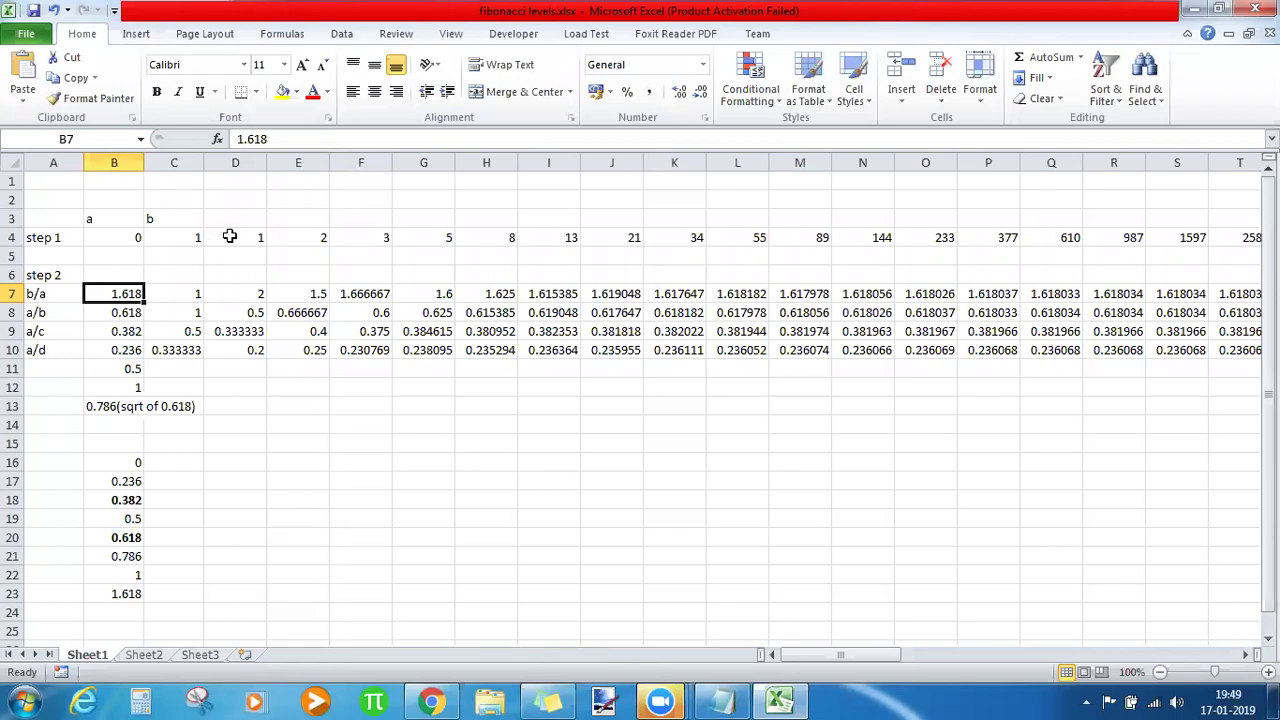
left_click(130, 315)
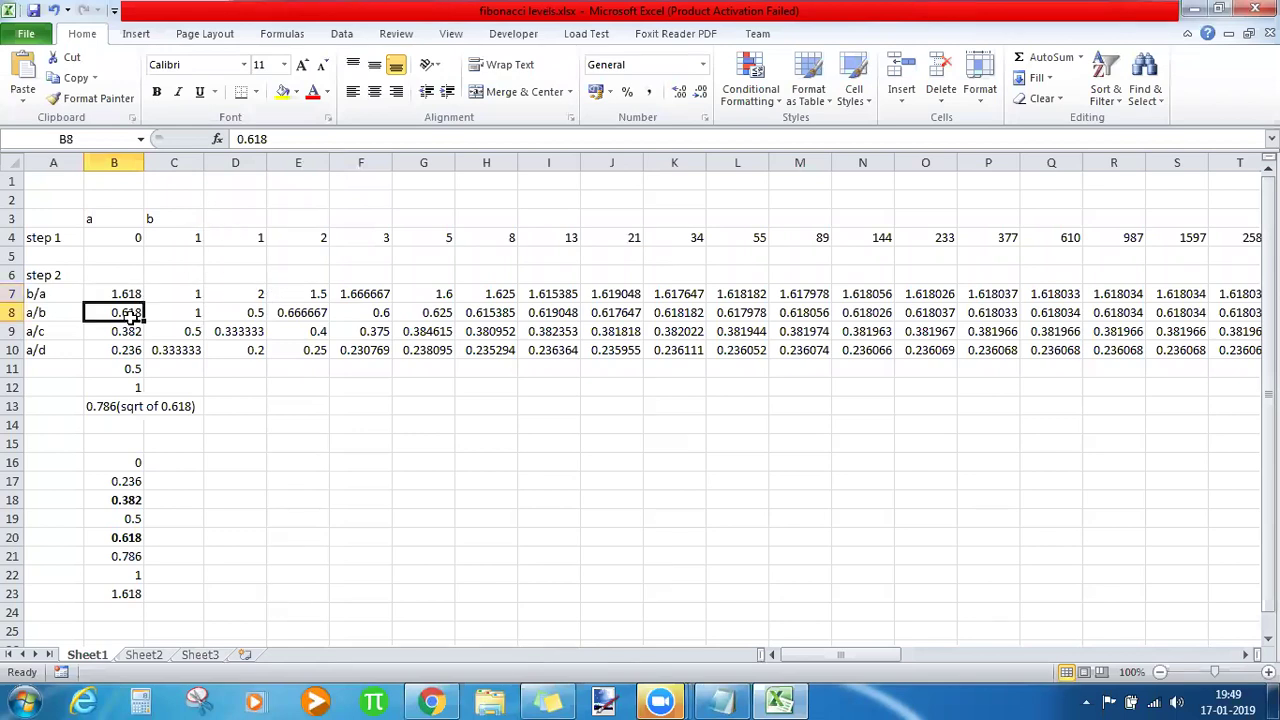
left_click(199, 238)
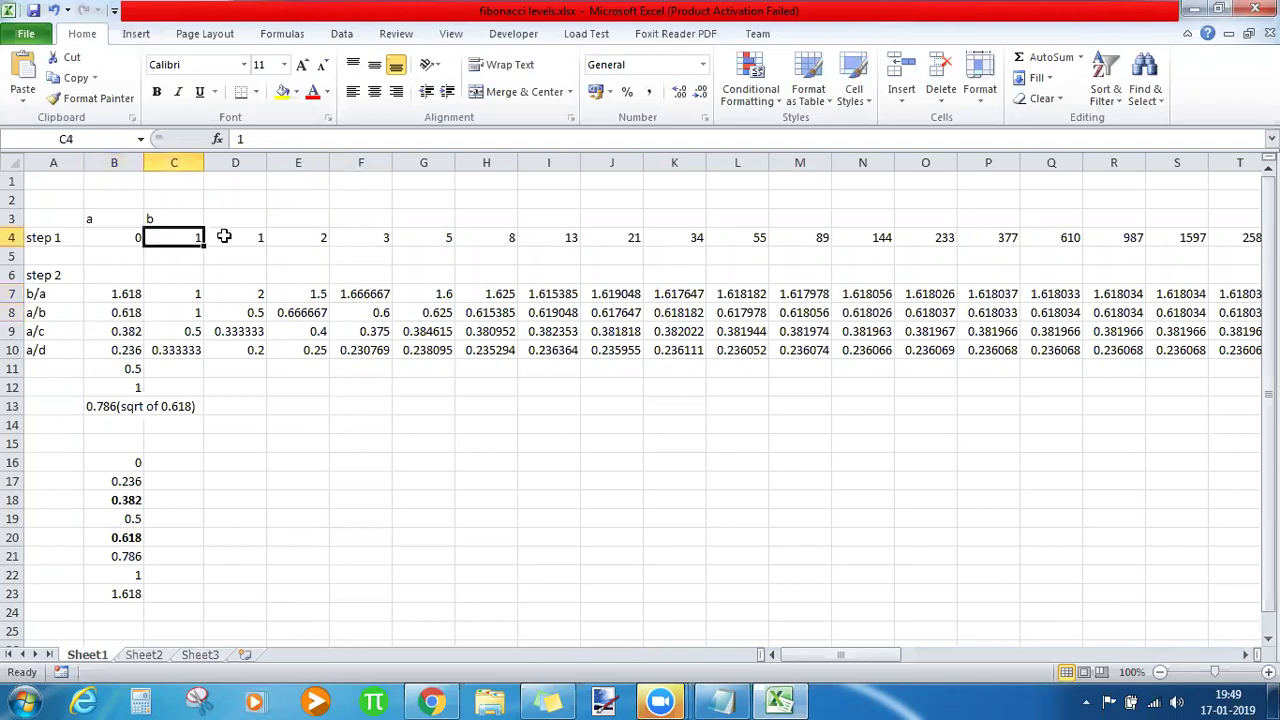
left_click(224, 237)
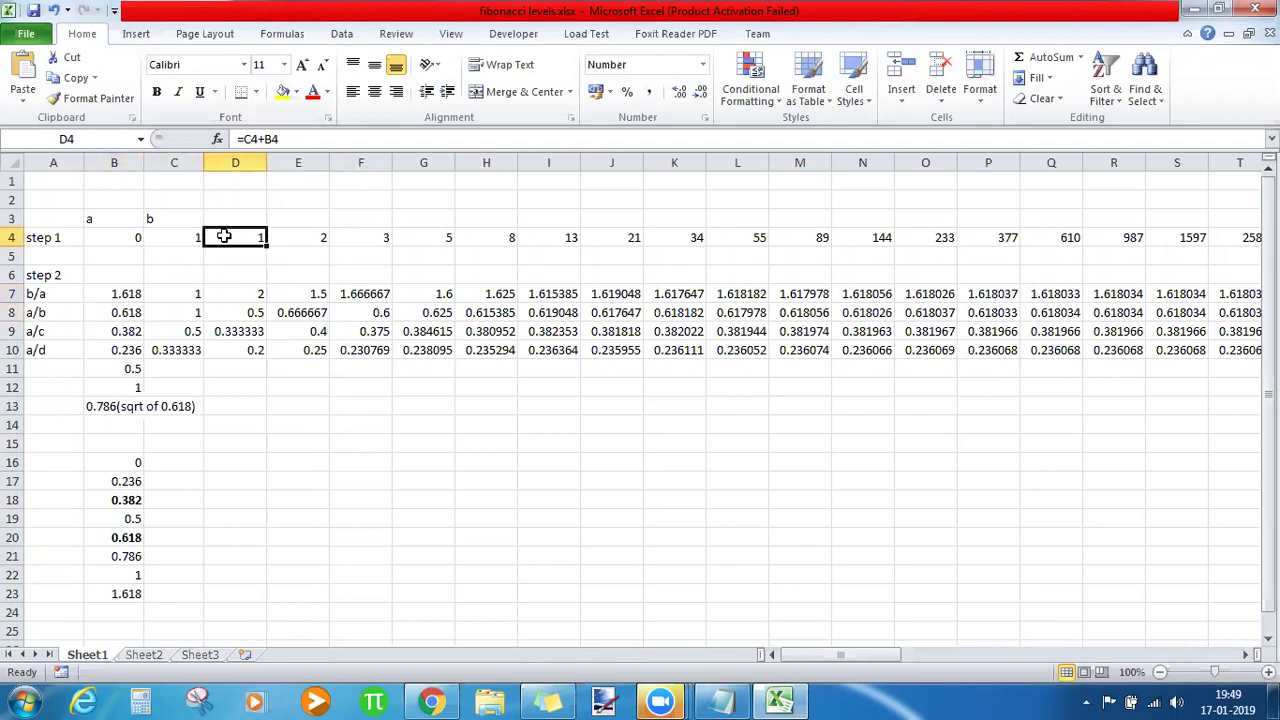
left_click(130, 330)
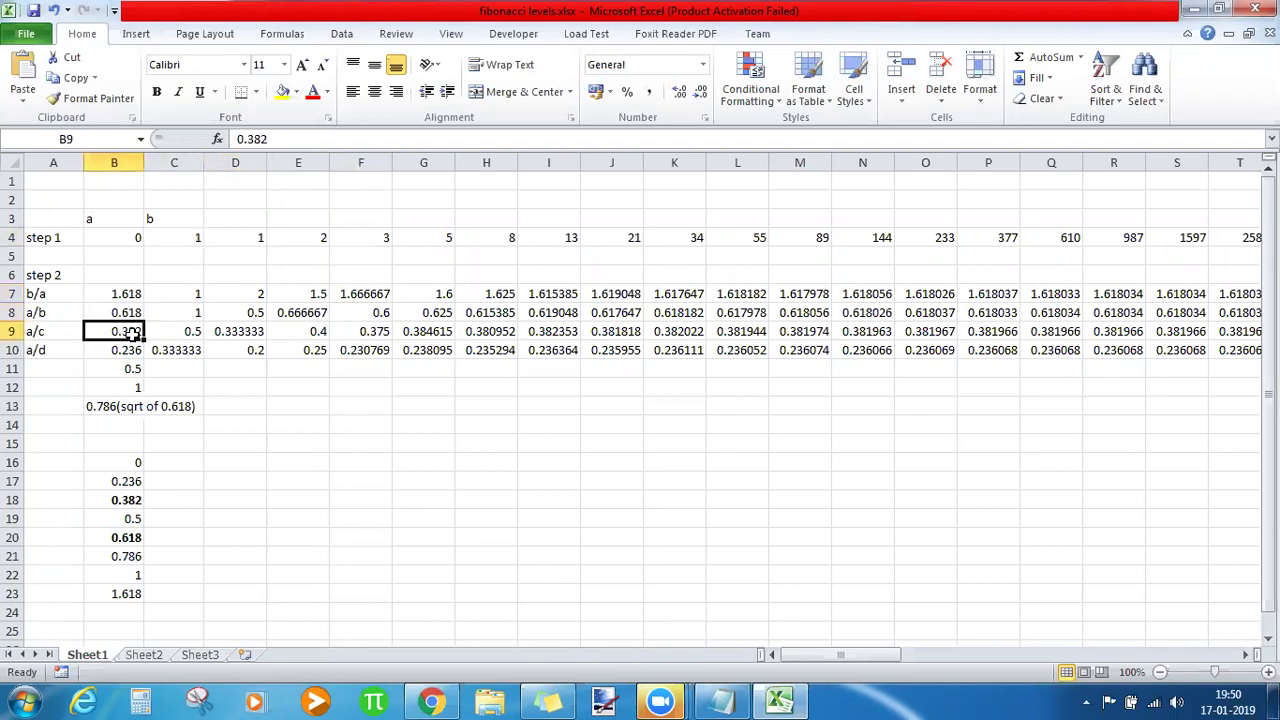
left_click(196, 236)
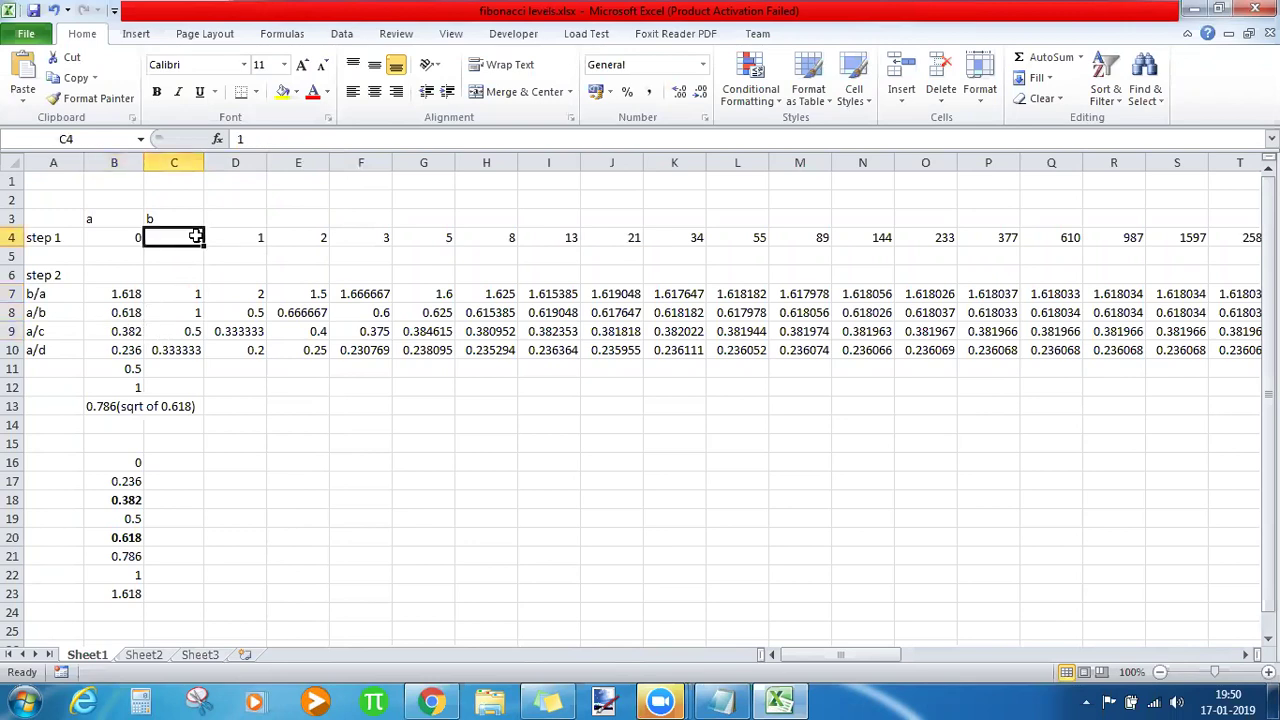
left_click(316, 236)
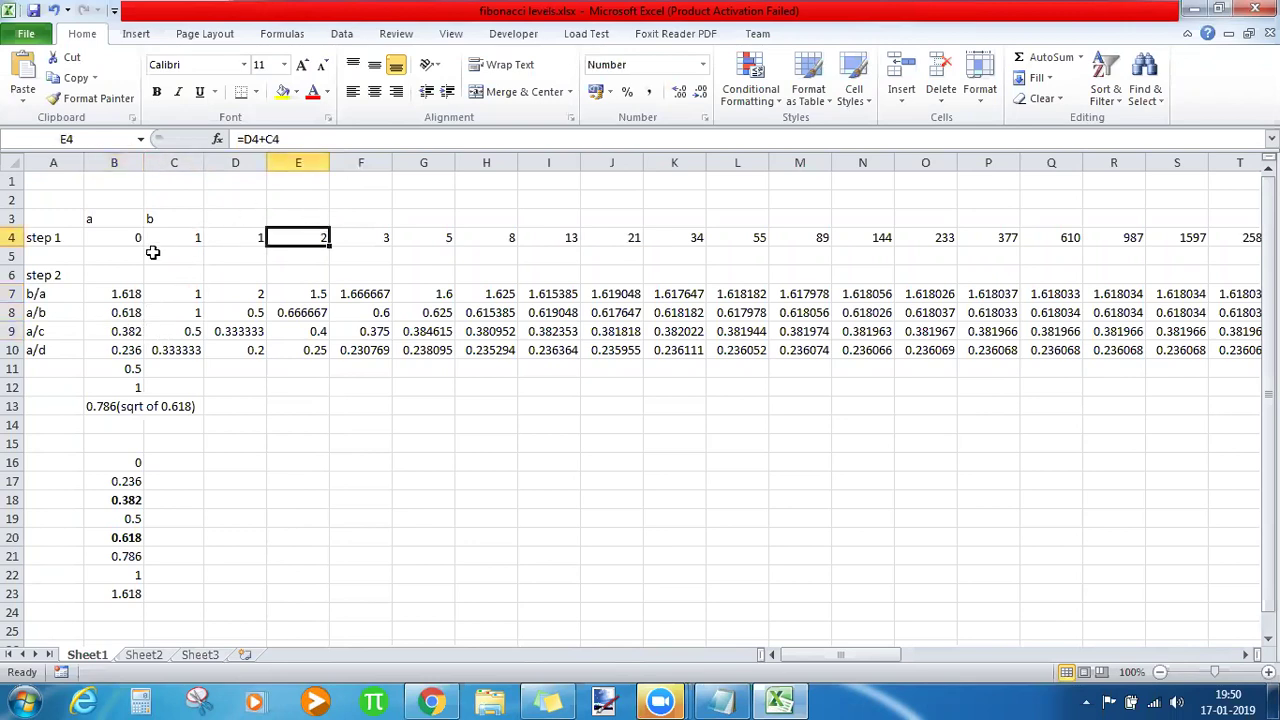
left_click(127, 236)
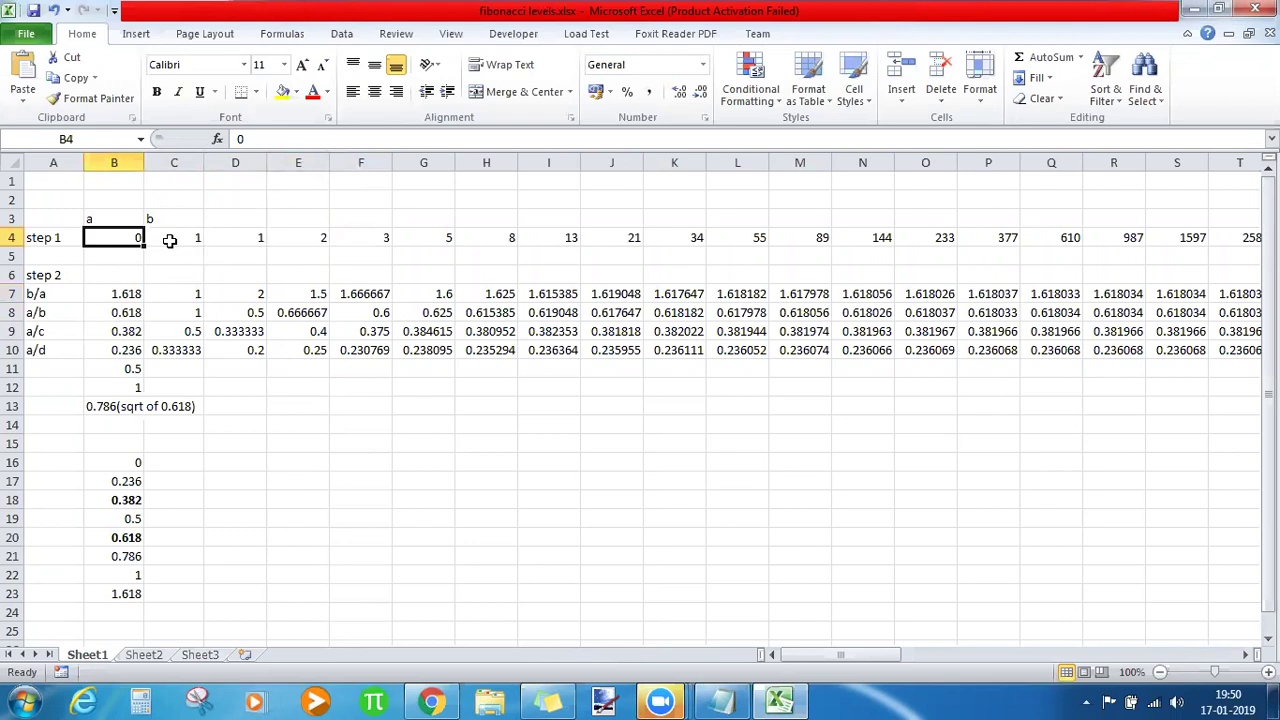
Examine the a/d ratio in B10 against the step 1 numbers in C4:F4, plus the extra levels in B11 and B12.
left_click(117, 350)
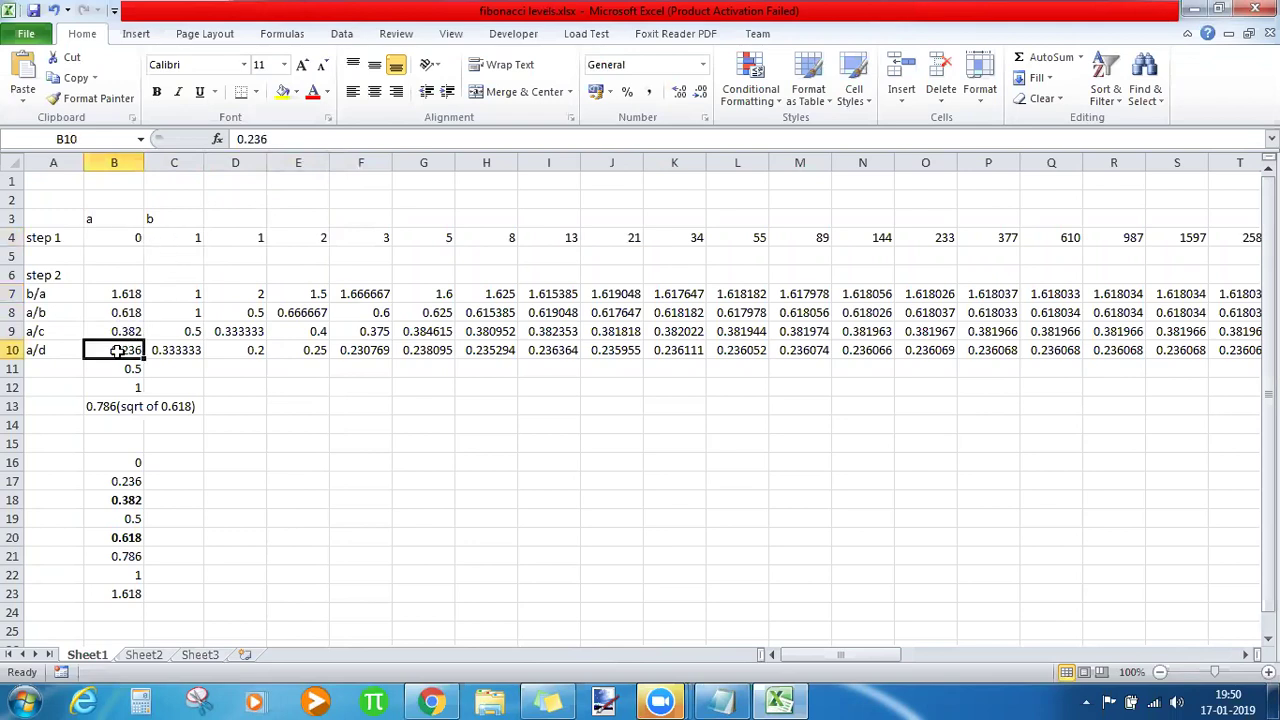
left_click(192, 242)
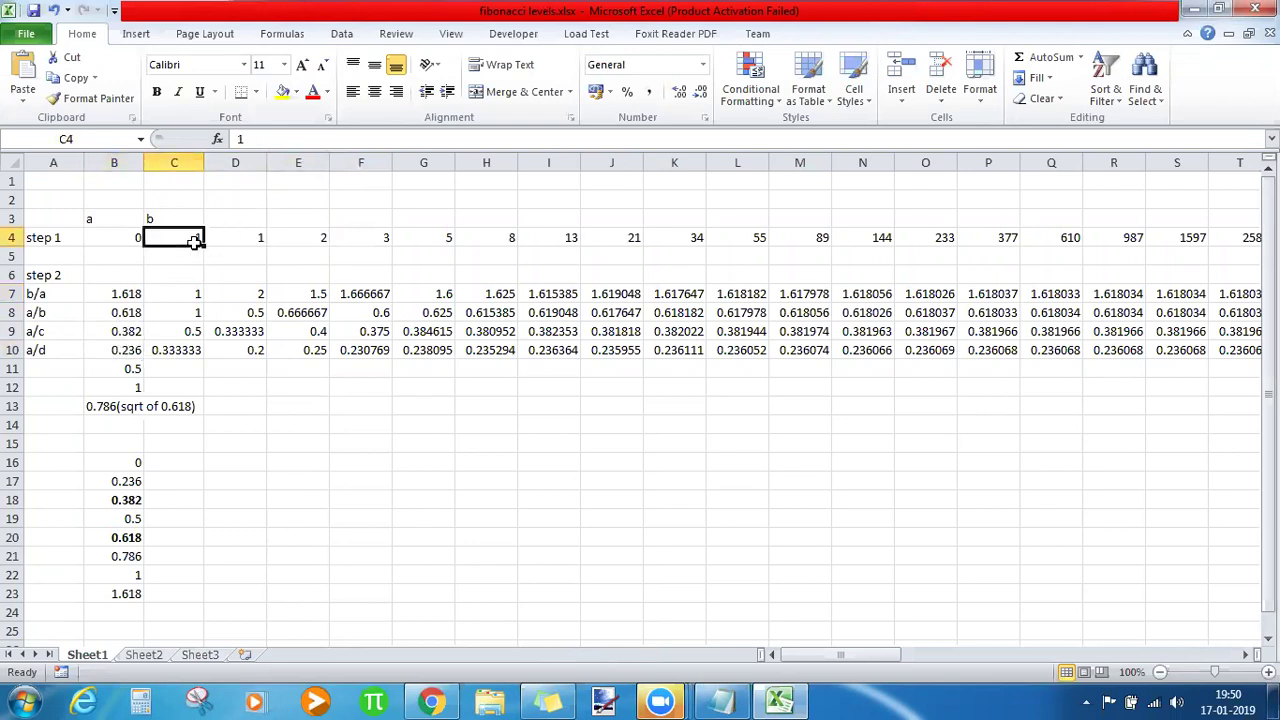
left_click(365, 234)
left_click_drag(310, 236, 256, 240)
left_click(174, 240)
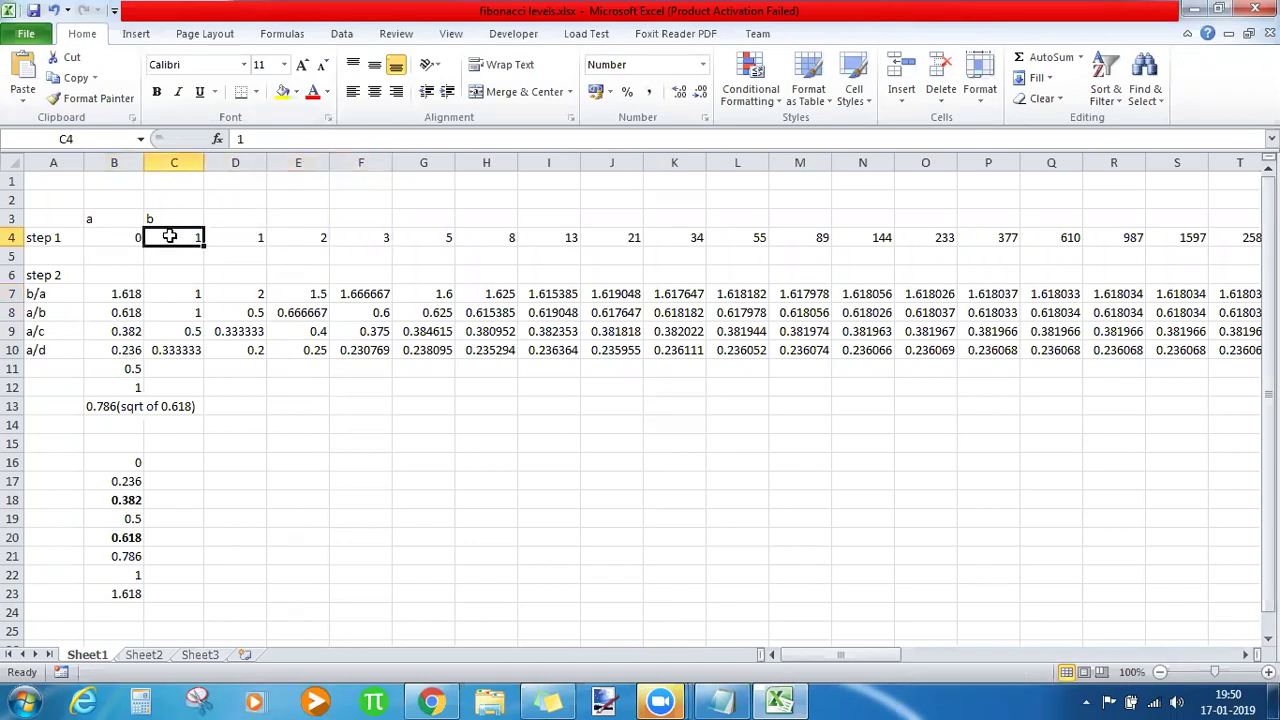
left_click(361, 235)
left_click(137, 350)
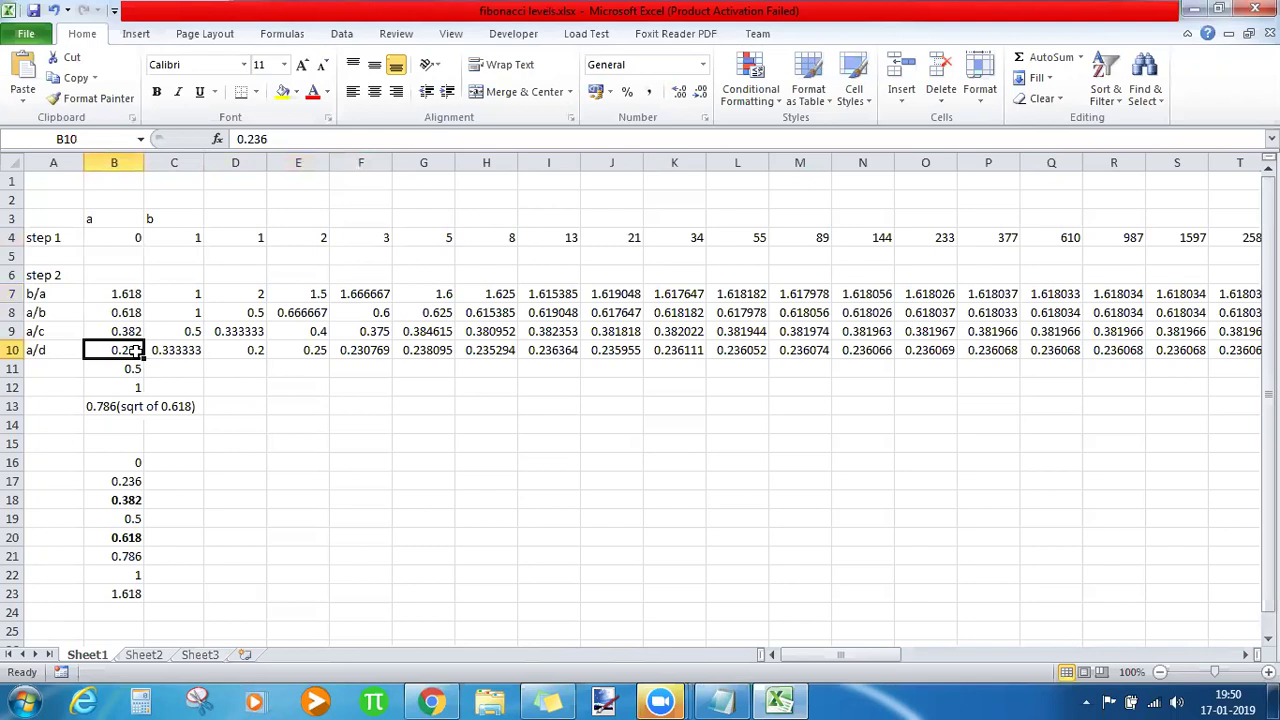
left_click(133, 370)
left_click(138, 387)
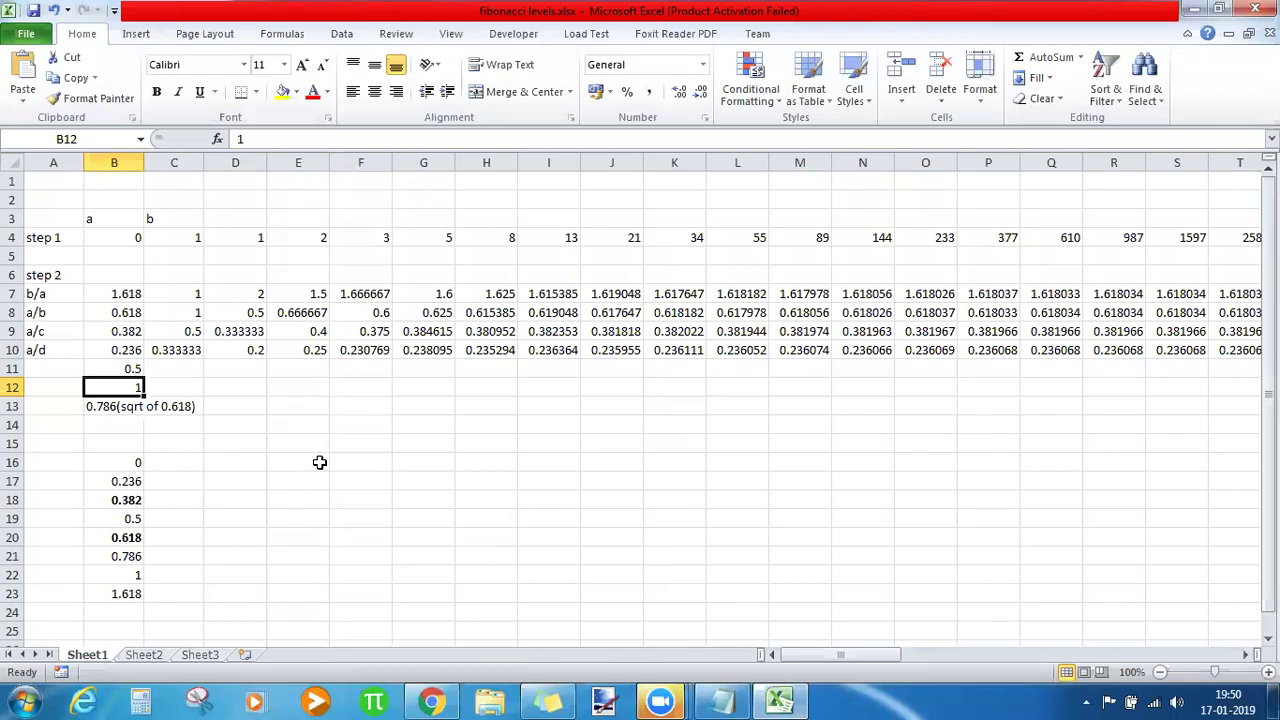
Replace the last level in the list, cell B23, with 1.236.
left_click(135, 590)
key("Delete")
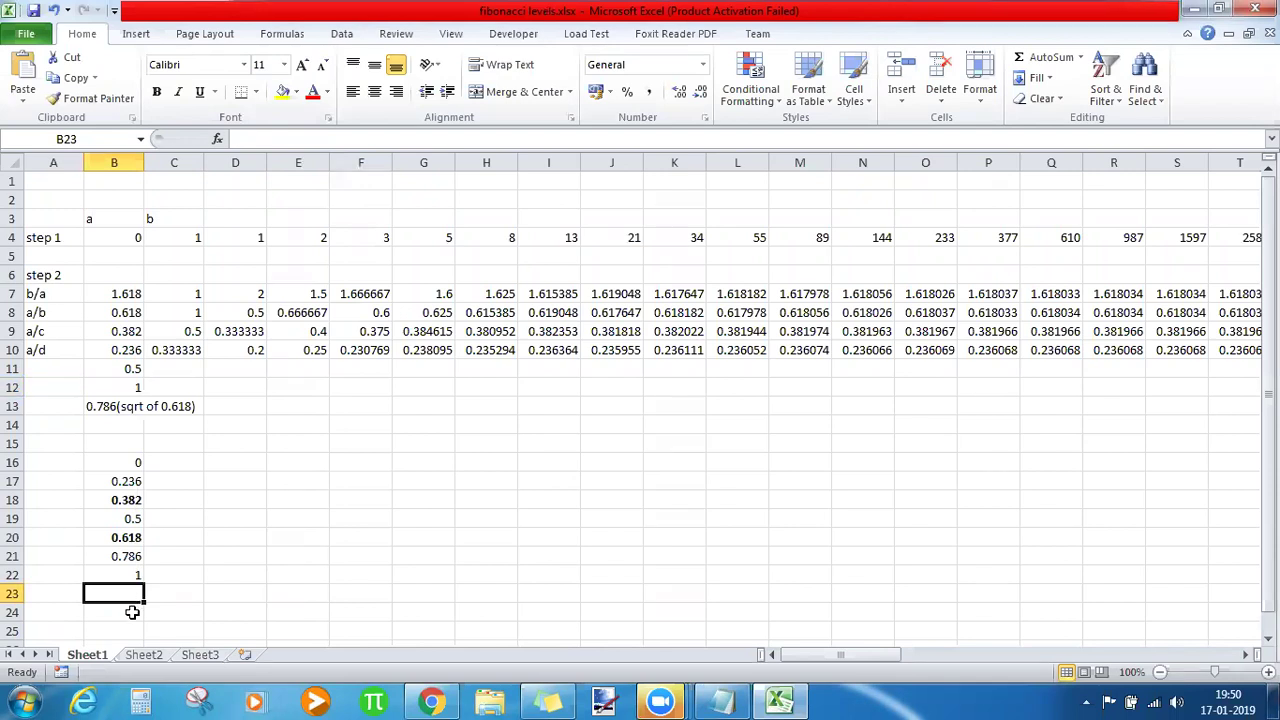
type("1.236")
key("Return")
key("Return")
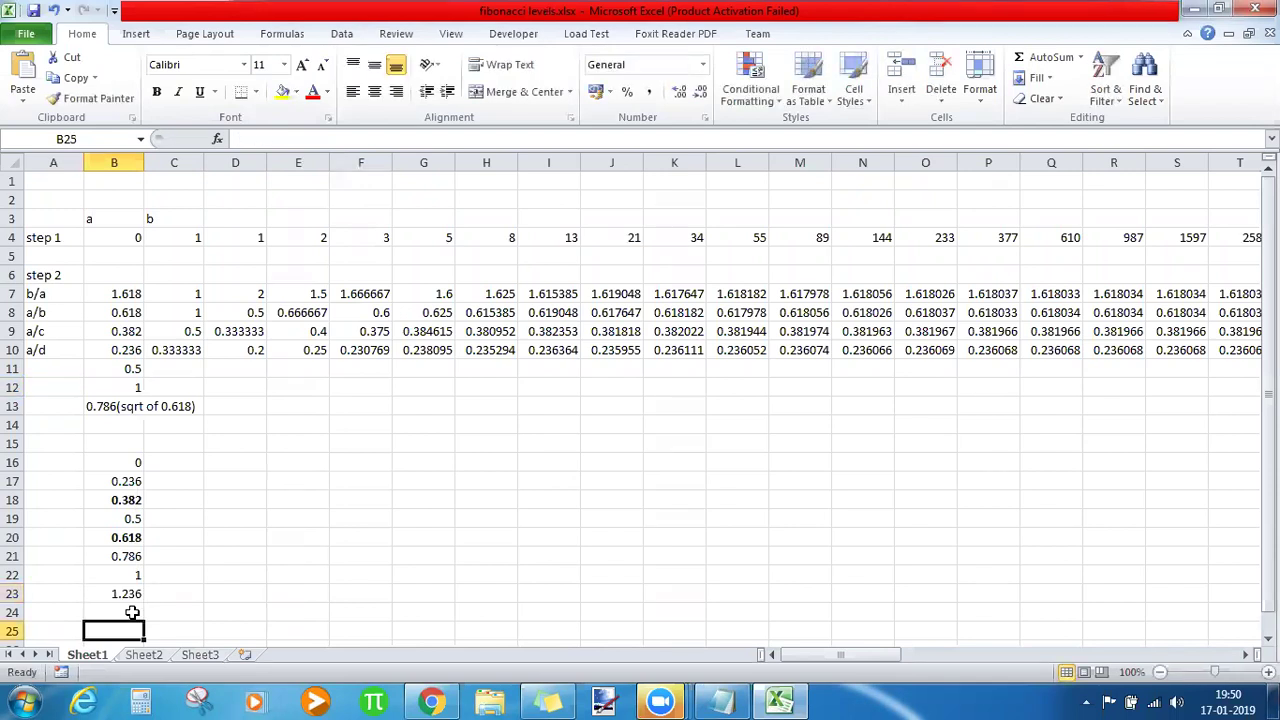
Add the extension levels 1.382 in cell B24 and 1.5 in cell B25.
left_click(132, 612)
type("1")
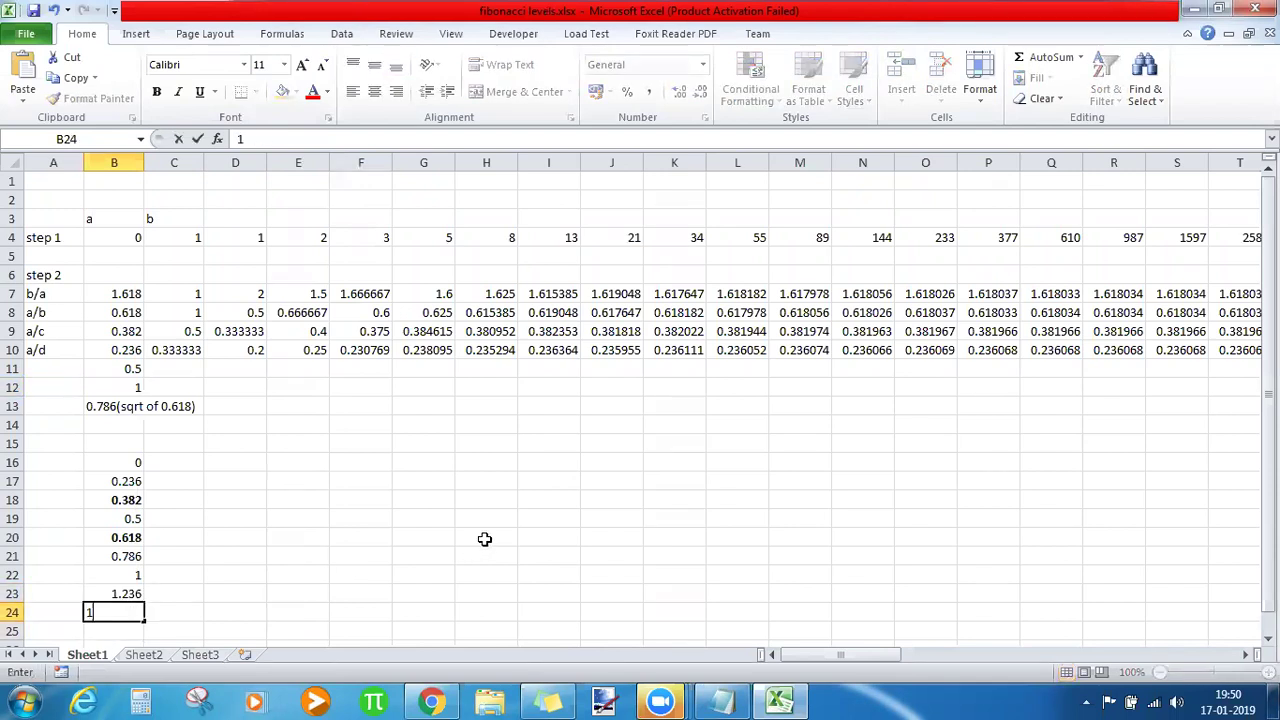
type(".382")
key("Return")
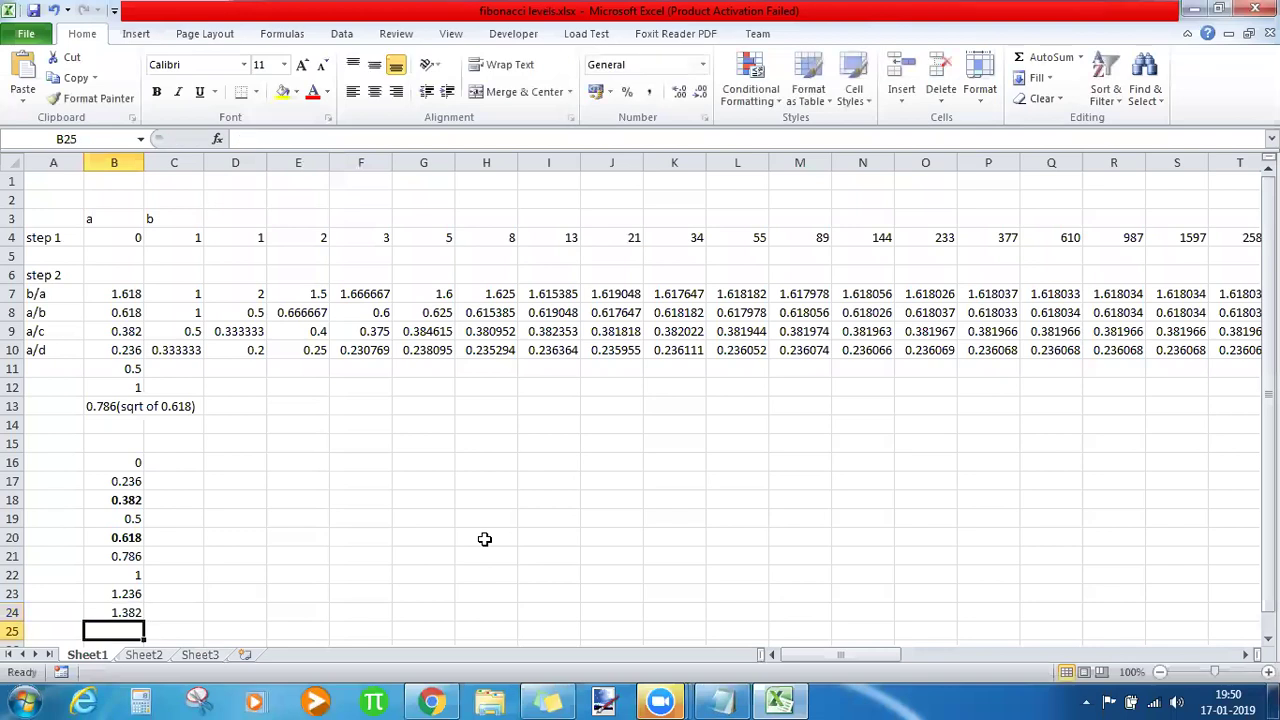
type("1.5")
key("Return")
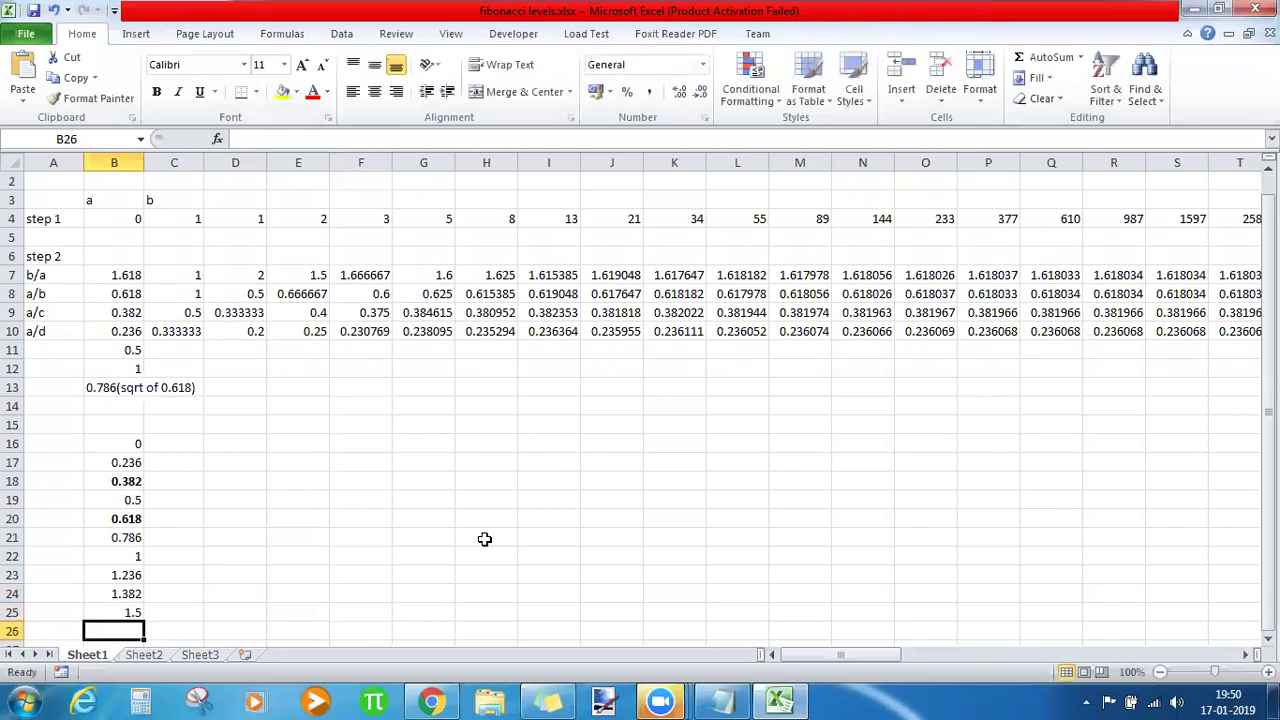
Add the extension level 1.618 in cell B26, below 1.5.
type("1.786")
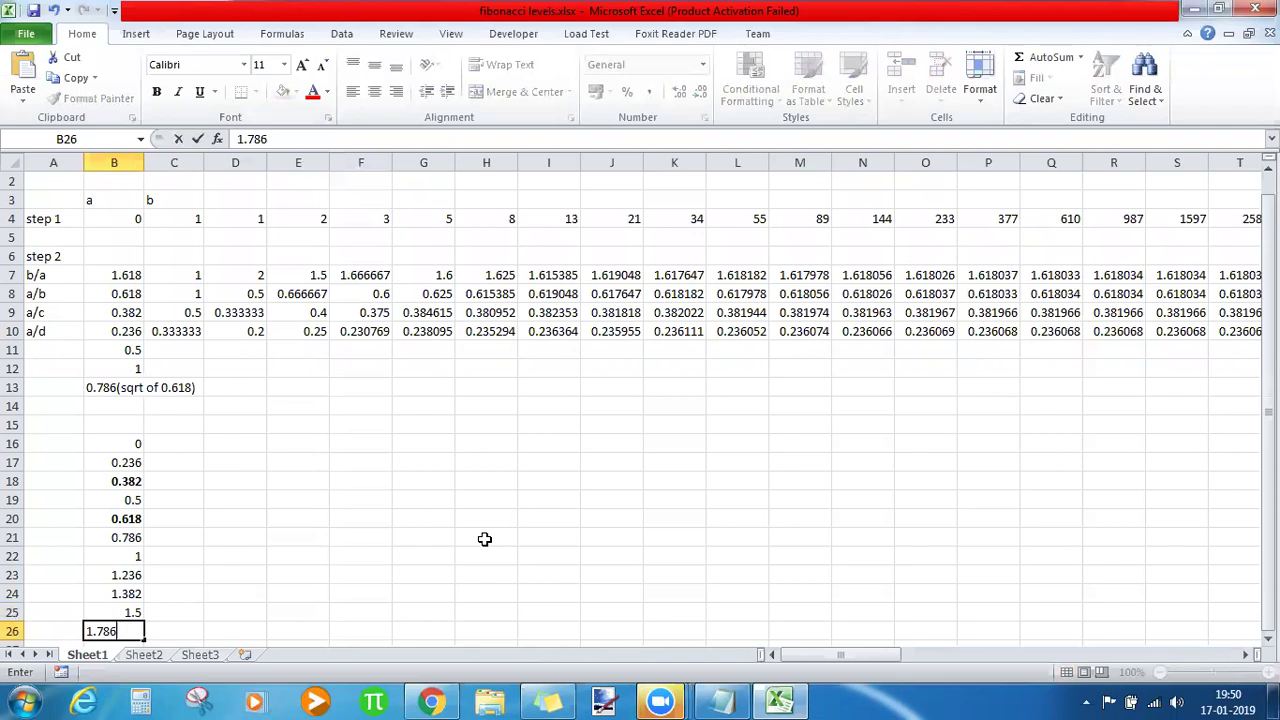
key("BackSpace")
key("BackSpace")
key("BackSpace")
type("618")
key("Return")
Continue the extension levels with 1.786 in B27, 2 in B28 and 2.236 in B29.
type("1")
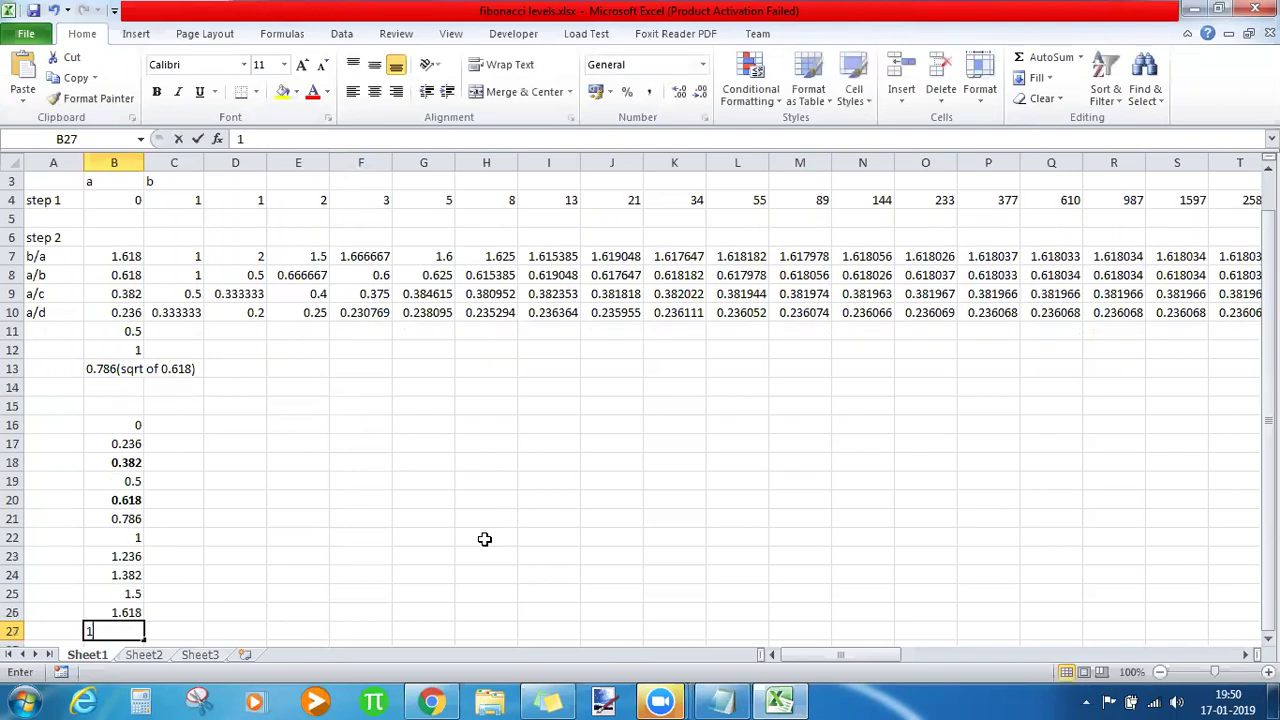
type(".786")
key("Return")
type("2")
key("Return")
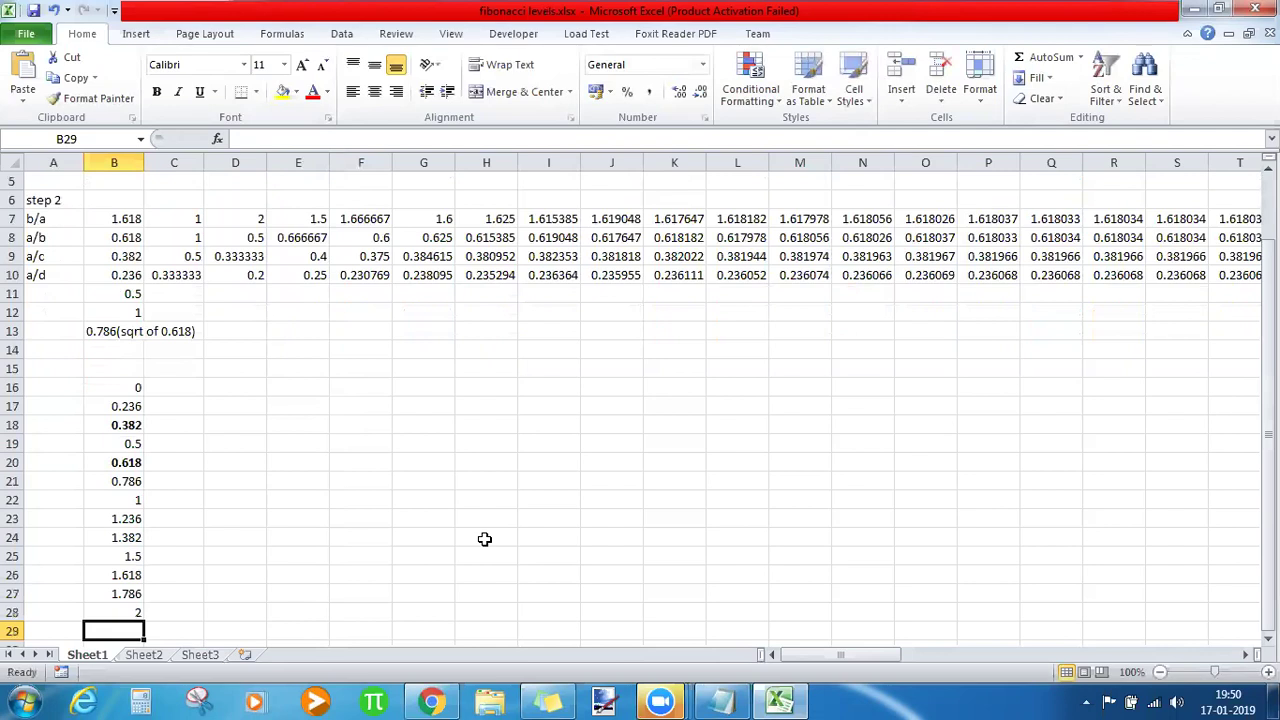
type("2.236")
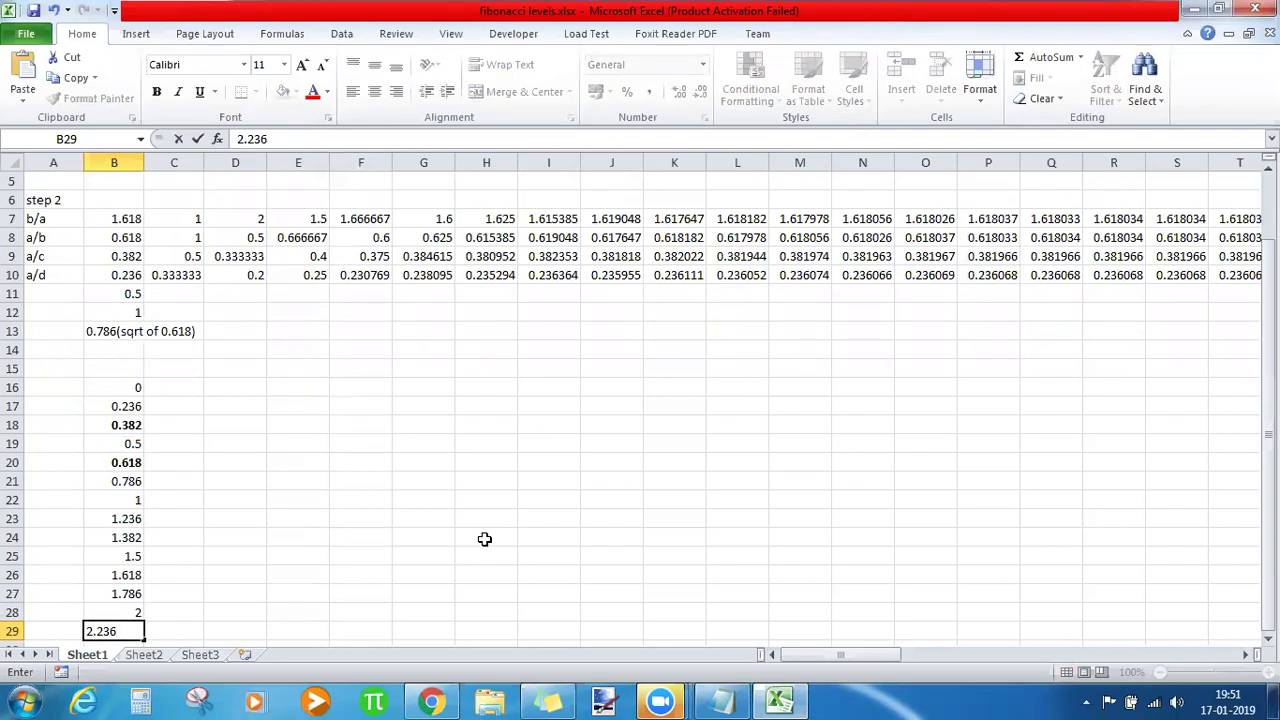
key("Return")
key("Return")
key("Return")
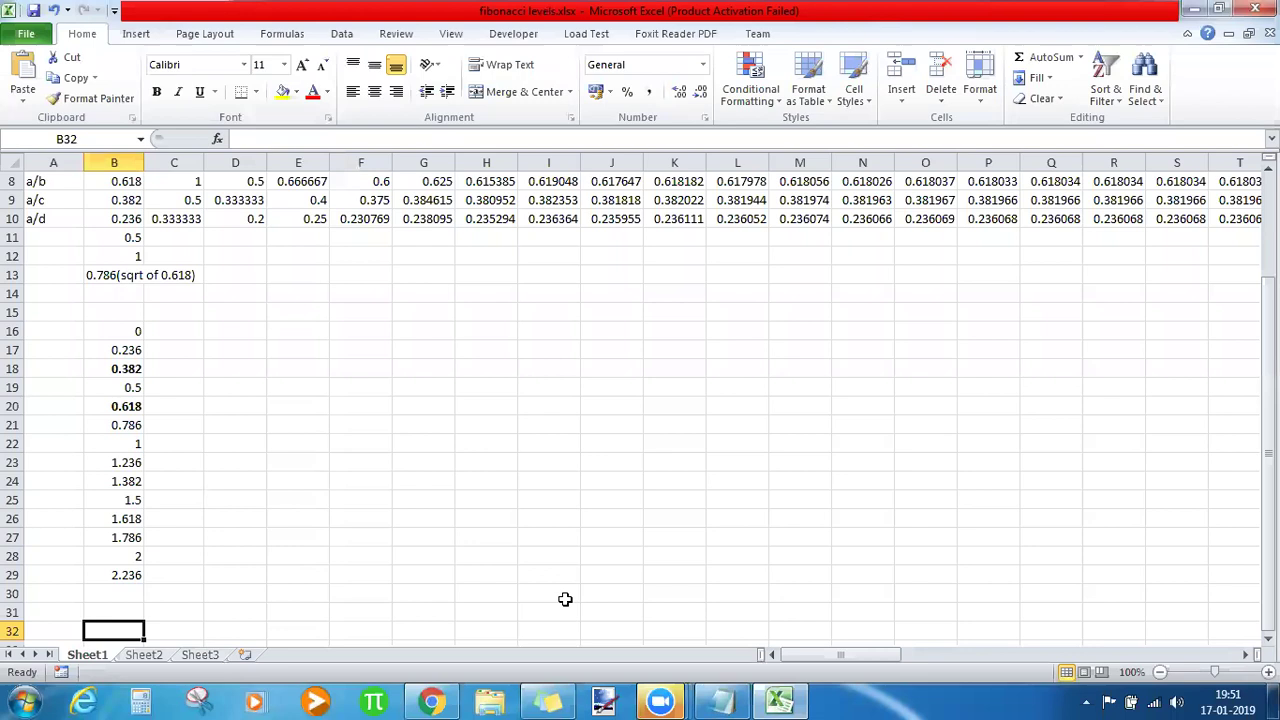
Switch to the Notepad notes and review the Fibonacci retracement entry alongside the hourly Ashok Leyland chart in Chrome.
left_click(433, 700)
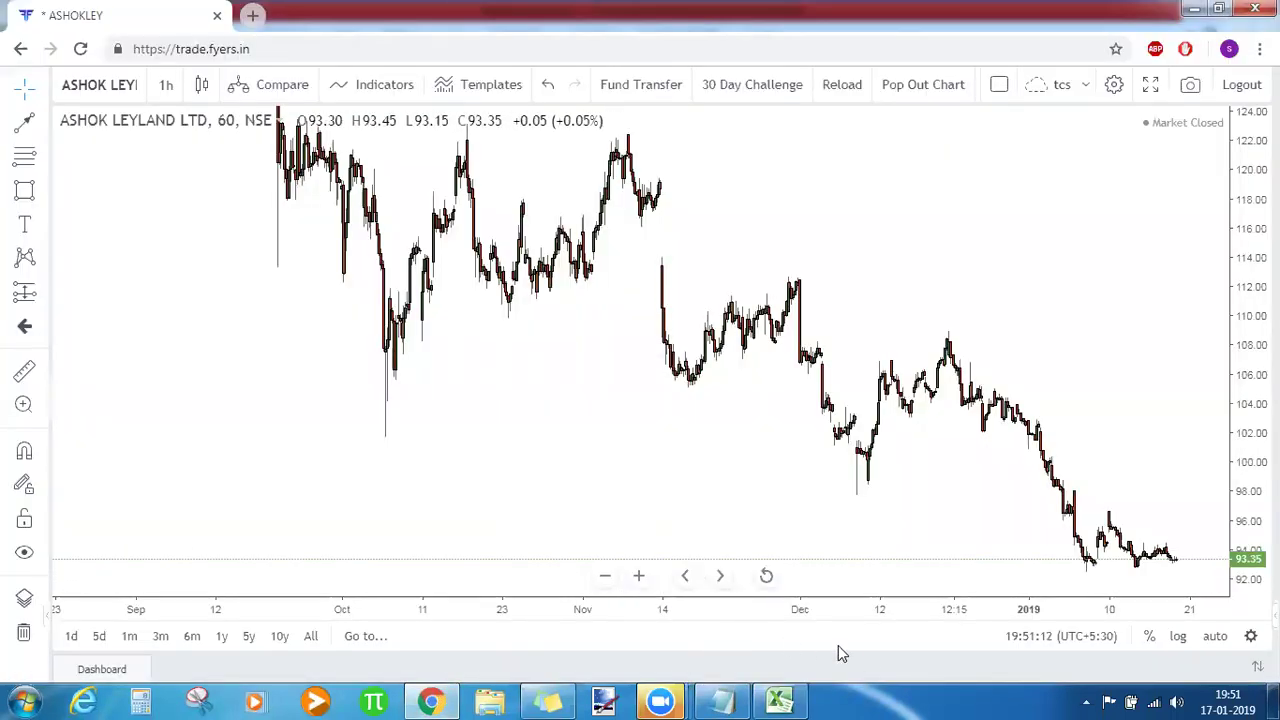
left_click(778, 700)
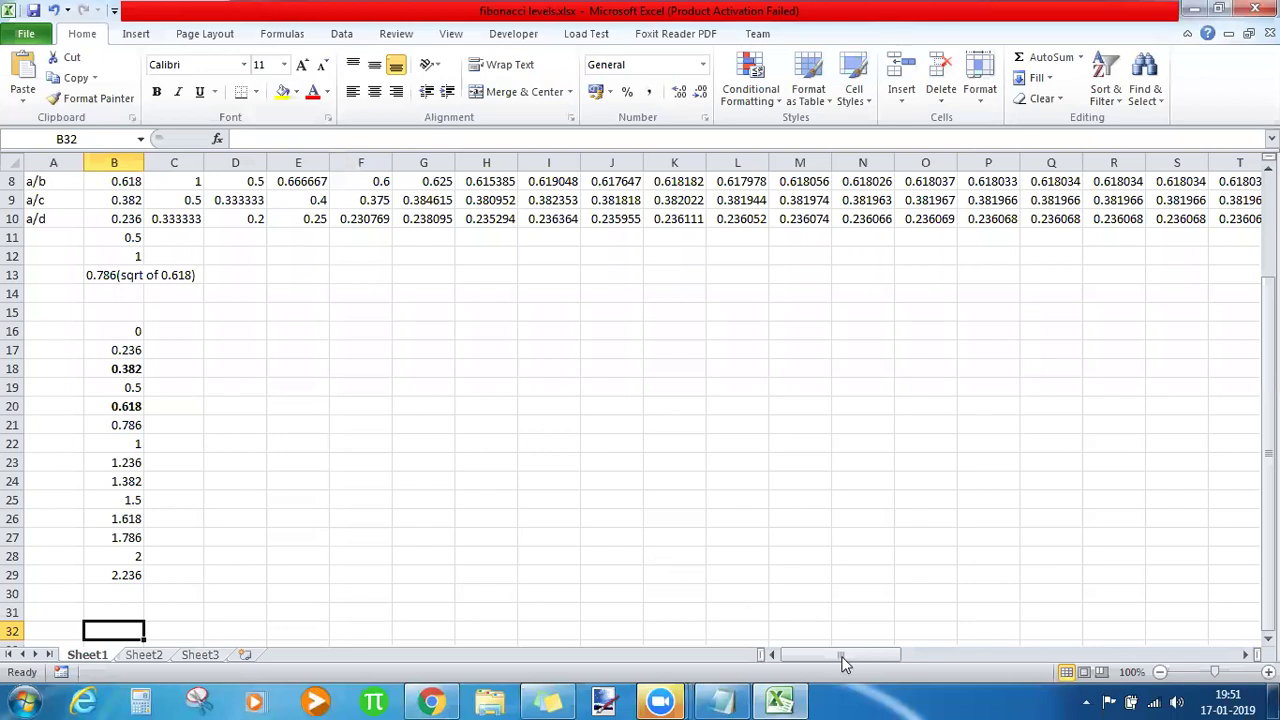
left_click(735, 700)
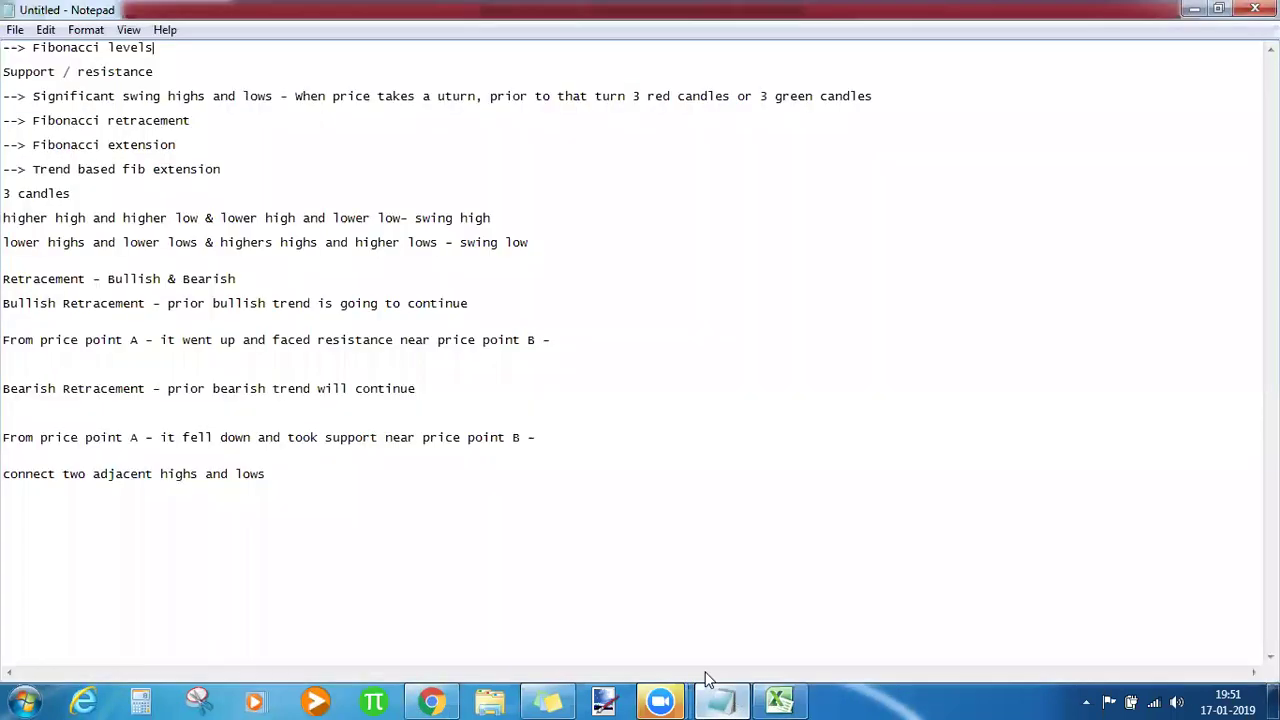
left_click(189, 120)
left_click(440, 700)
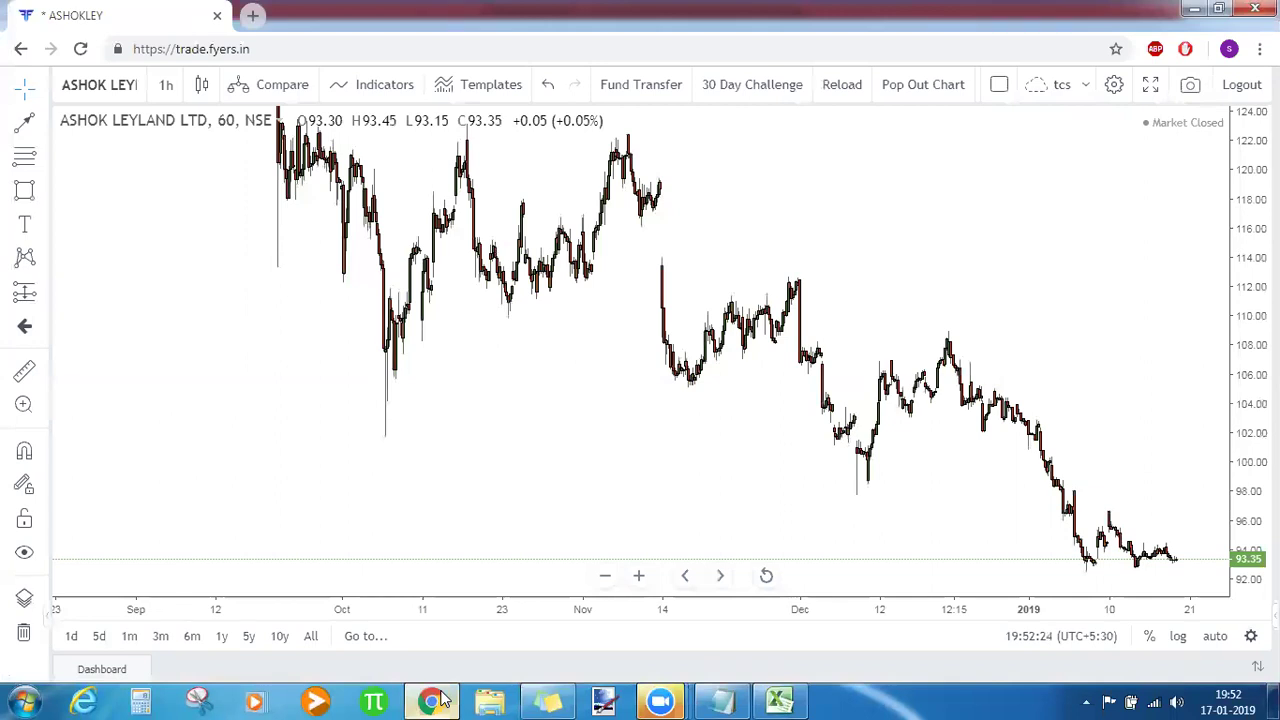
left_click(724, 700)
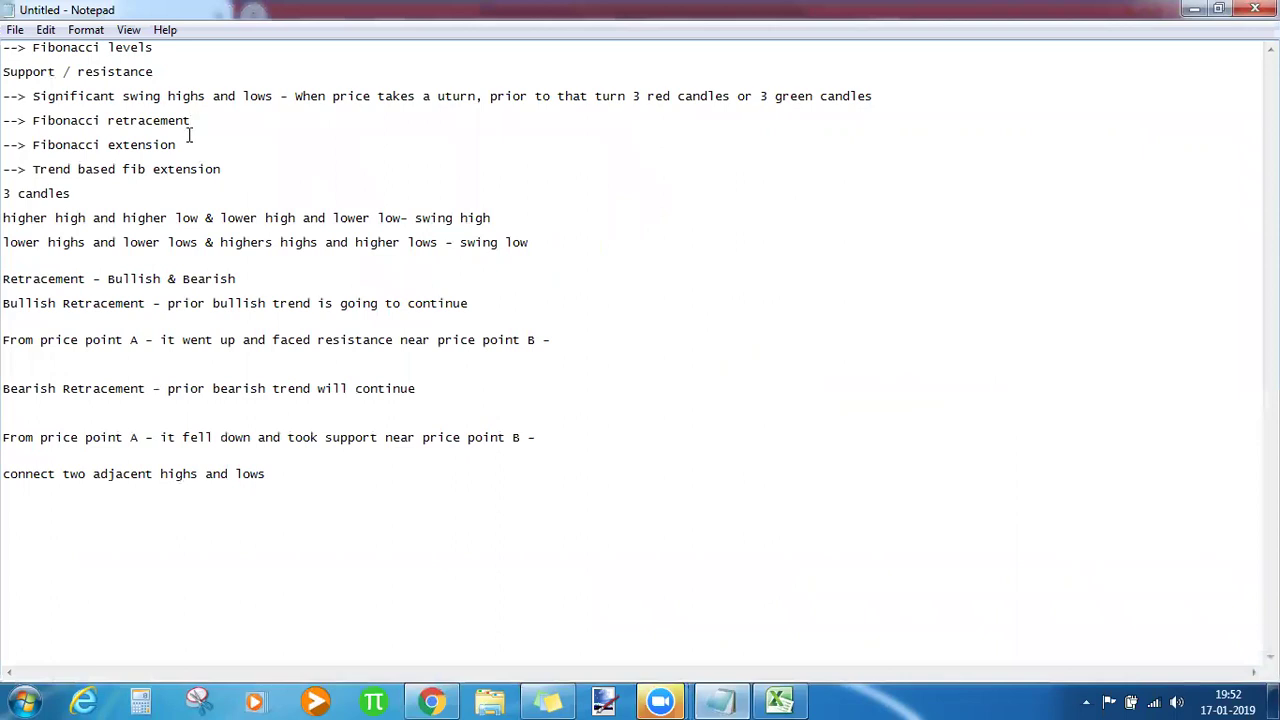